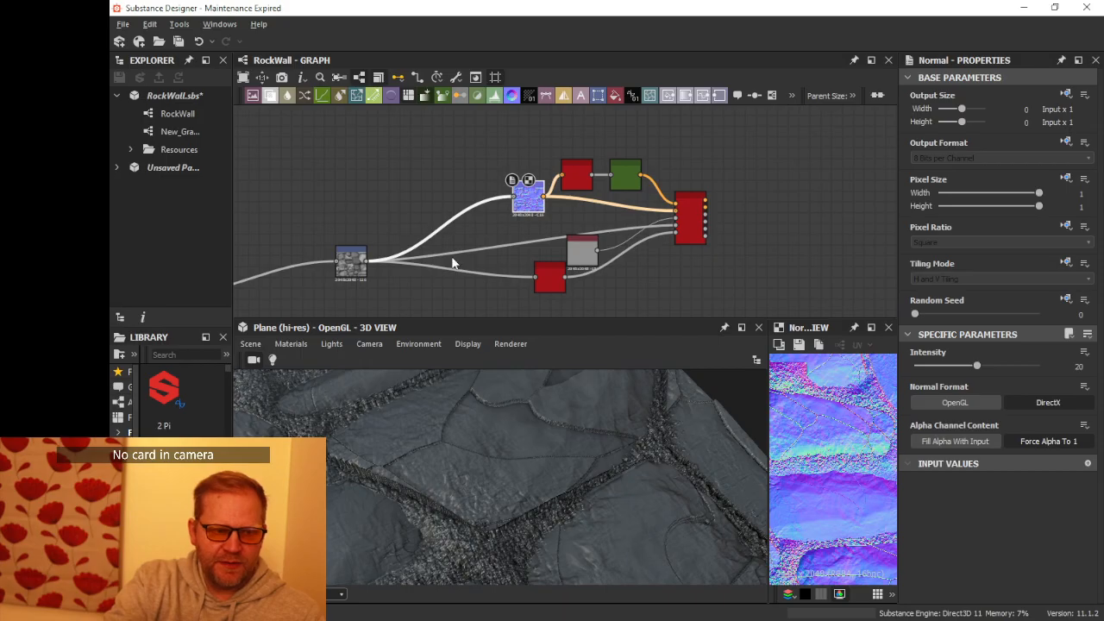
- Examine the node chains of the RockWall graph, from the output nodes back to the crack pattern and its Distance node
{"action": "middle_click_drag", "start_coordinate": [452, 263], "coordinate": [566, 220]}
{"action": "middle_click_drag", "start_coordinate": [464, 229], "coordinate": [793, 193]}
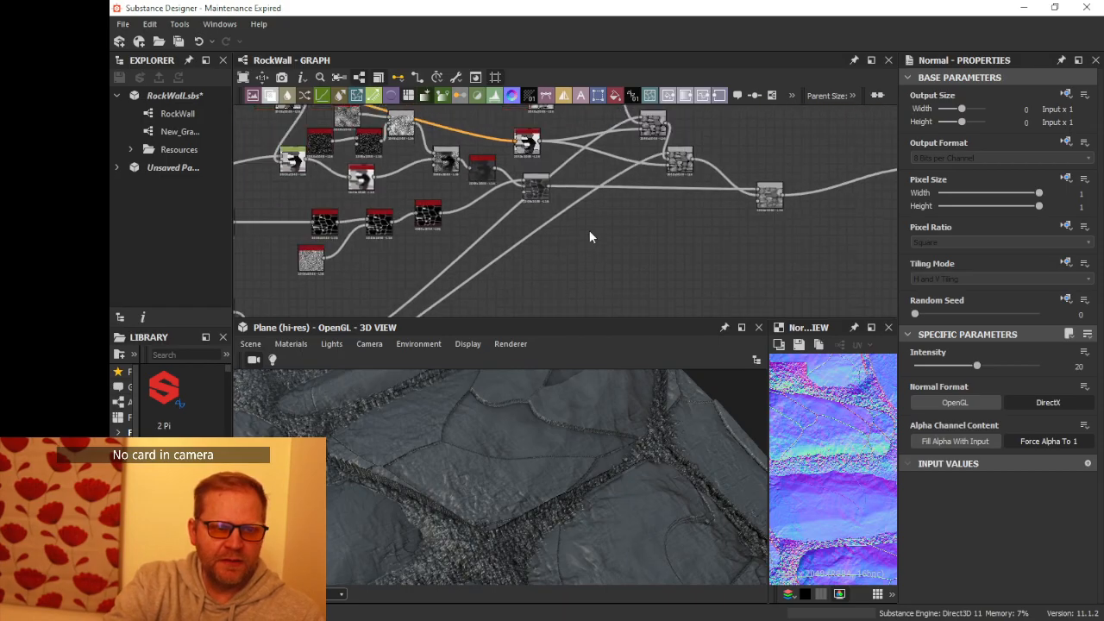
{"action": "middle_click_drag", "start_coordinate": [590, 237], "coordinate": [724, 173]}
{"action": "scroll", "coordinate": [478, 223], "scroll_direction": "up", "scroll_amount": 3}
{"action": "scroll", "coordinate": [512, 188], "scroll_direction": "down", "scroll_amount": 2}
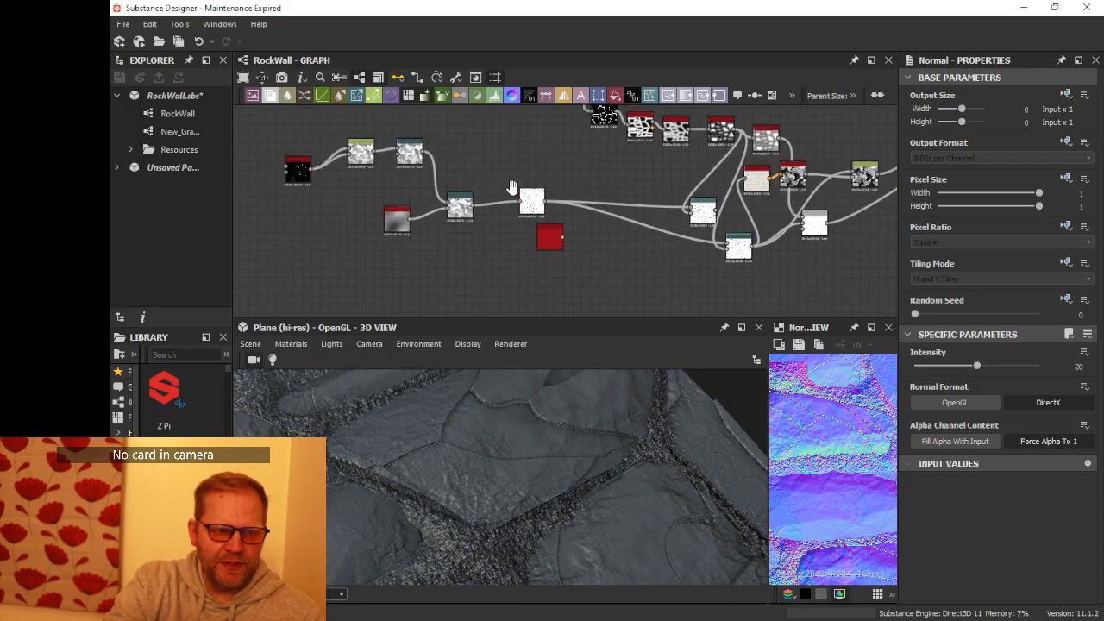
{"action": "middle_click_drag", "start_coordinate": [513, 188], "coordinate": [314, 190]}
{"action": "scroll", "coordinate": [485, 173], "scroll_direction": "up", "scroll_amount": 4}
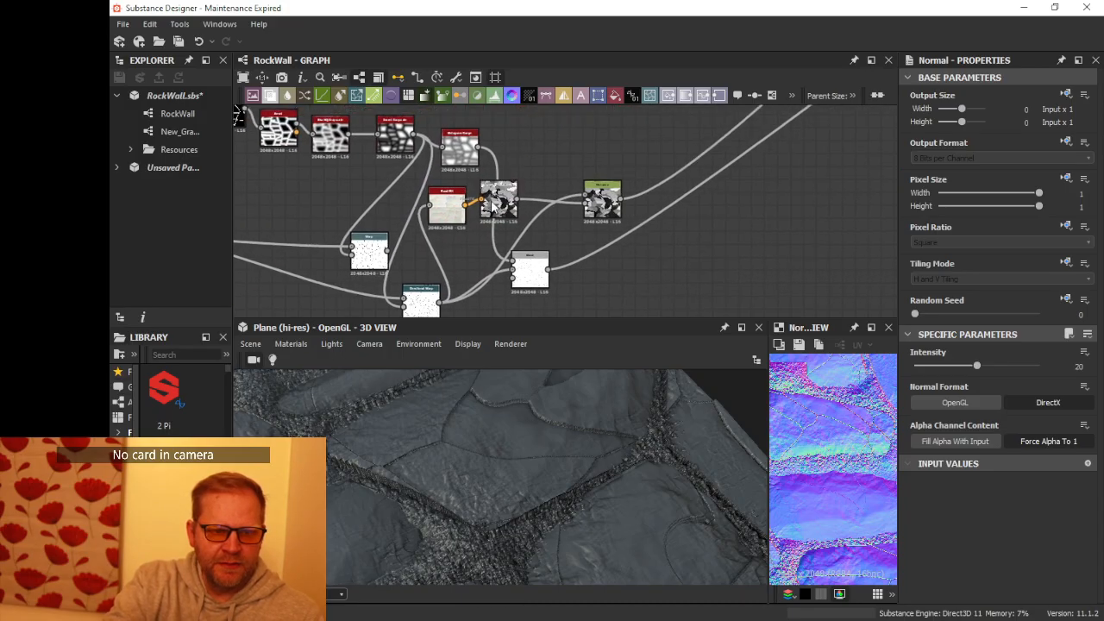
{"action": "scroll", "coordinate": [493, 208], "scroll_direction": "up", "scroll_amount": 1}
{"action": "scroll", "coordinate": [628, 182], "scroll_direction": "down", "scroll_amount": 2}
{"action": "middle_click_drag", "start_coordinate": [626, 186], "coordinate": [406, 324]}
{"action": "scroll", "coordinate": [618, 217], "scroll_direction": "down", "scroll_amount": 2}
{"action": "middle_click_drag", "start_coordinate": [658, 195], "coordinate": [526, 288]}
{"action": "scroll", "coordinate": [664, 215], "scroll_direction": "up", "scroll_amount": 2}
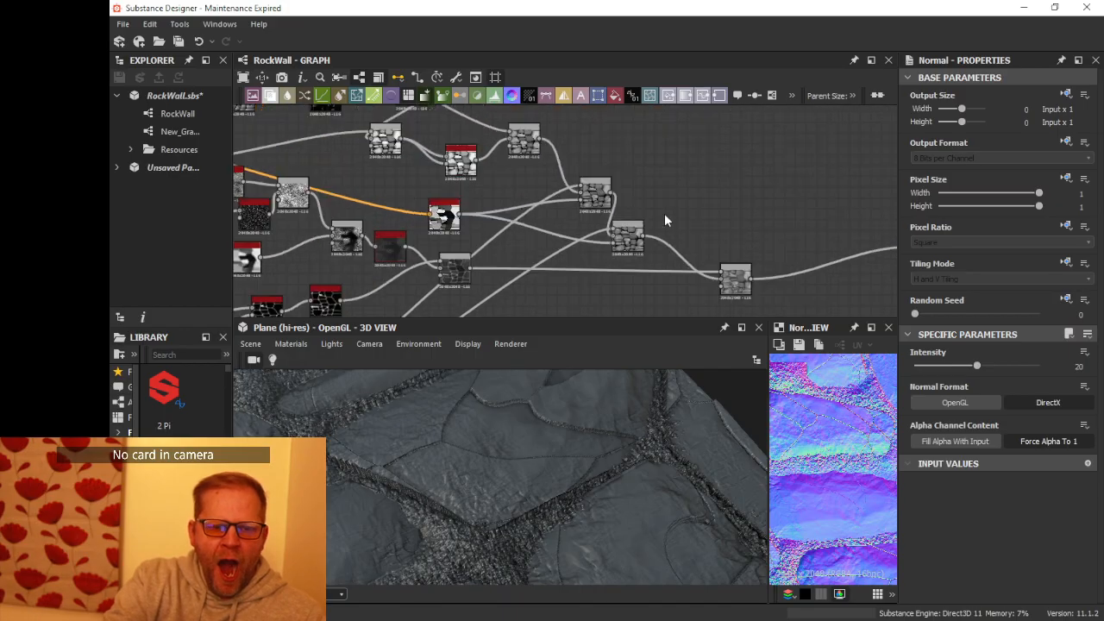
- Move the second Multiply Blend node down so it sits below the first one, clear of the crossing links
{"action": "scroll", "coordinate": [665, 214], "scroll_direction": "up", "scroll_amount": 2}
{"action": "left_click_drag", "start_coordinate": [614, 245], "coordinate": [653, 245]}
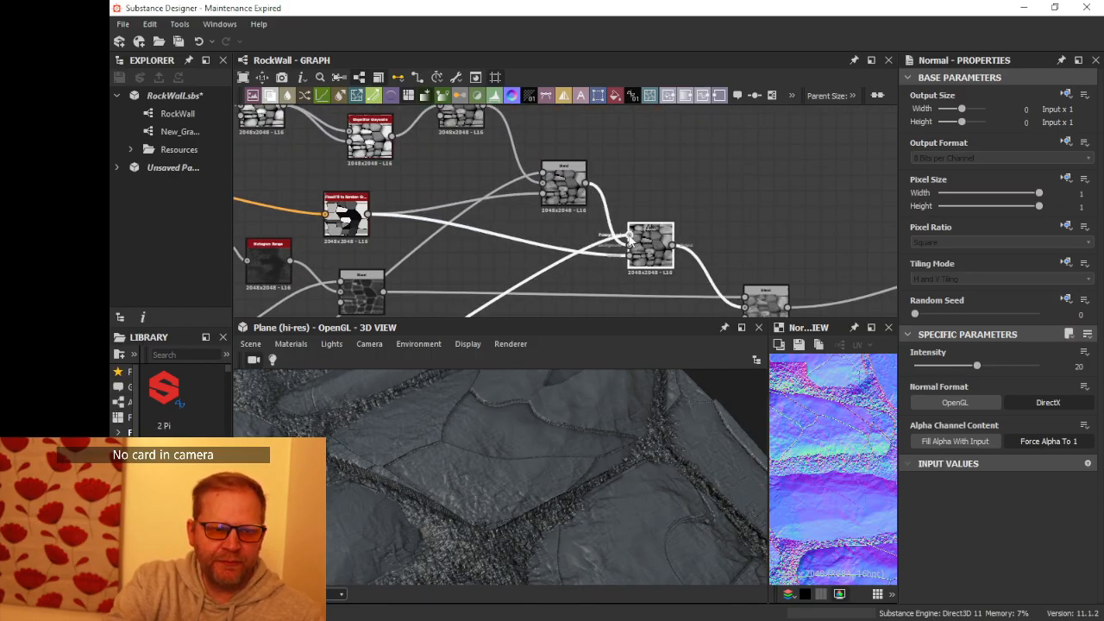
{"action": "scroll", "coordinate": [583, 228], "scroll_direction": "down", "scroll_amount": 2}
{"action": "middle_click_drag", "start_coordinate": [592, 215], "coordinate": [583, 163]}
{"action": "left_click_drag", "start_coordinate": [620, 193], "coordinate": [594, 249]}
{"action": "scroll", "coordinate": [611, 172], "scroll_direction": "up", "scroll_amount": 1}
{"action": "middle_click_drag", "start_coordinate": [610, 173], "coordinate": [533, 188]}
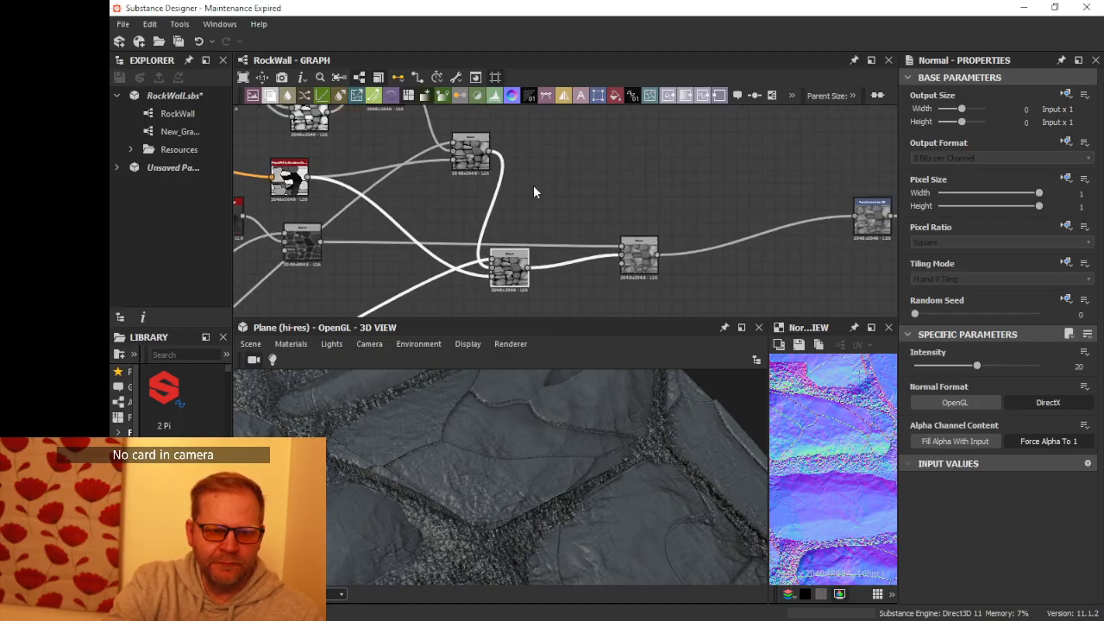
- Connect the first Multiply Blend directly to the final Max (Lighten) Blend's background, and move the bypassed Blend further down
{"action": "left_click_drag", "start_coordinate": [495, 154], "coordinate": [620, 259]}
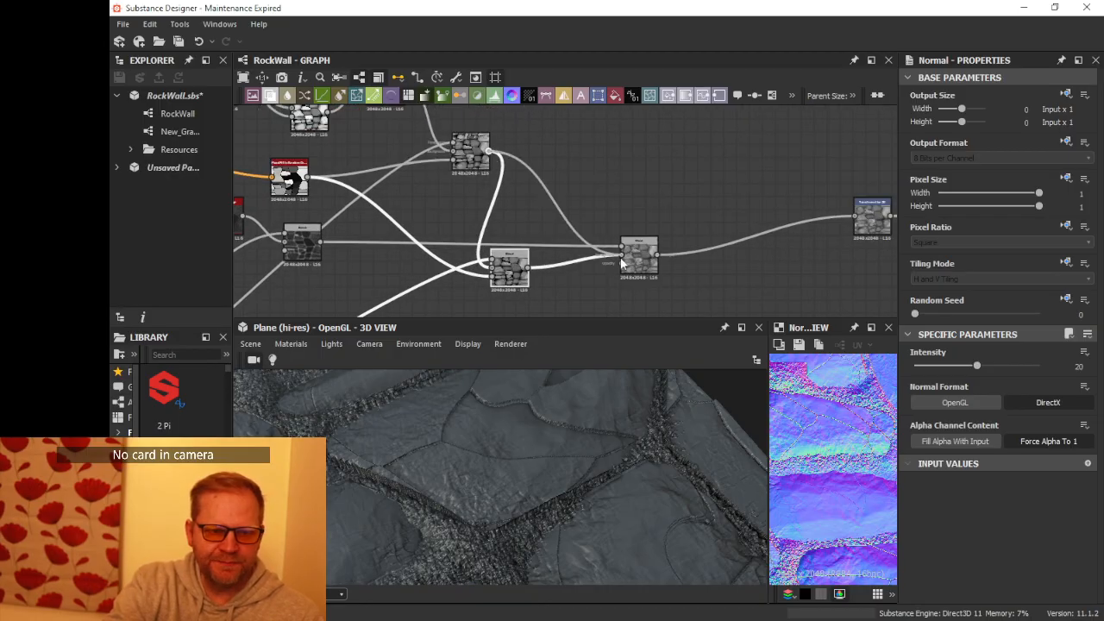
{"action": "left_click", "coordinate": [622, 263]}
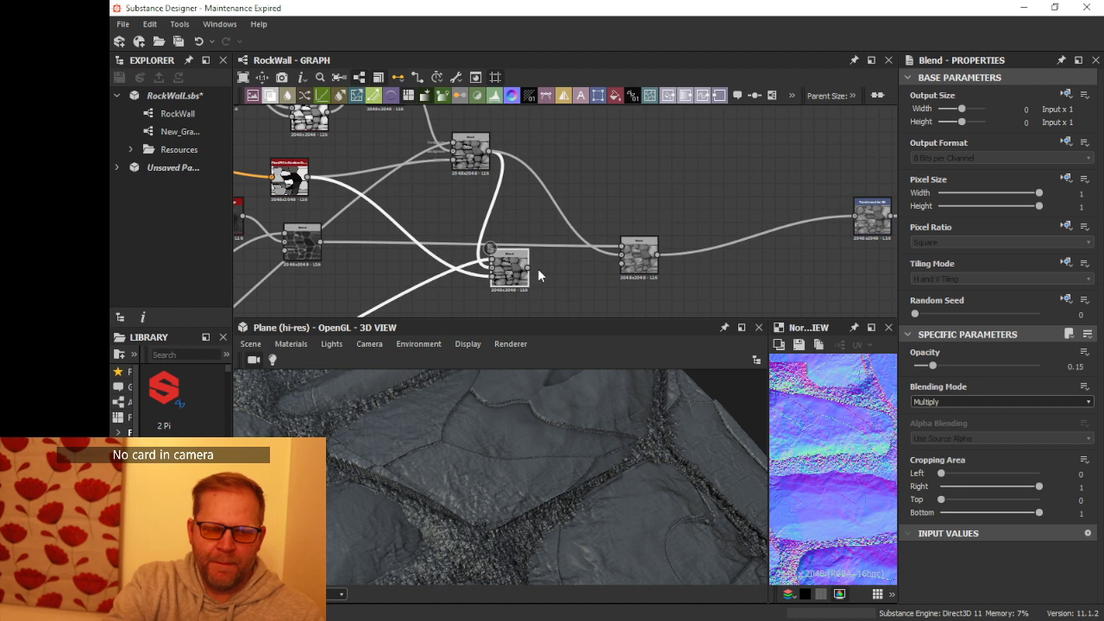
{"action": "left_click_drag", "start_coordinate": [521, 271], "coordinate": [522, 295]}
{"action": "middle_click_drag", "start_coordinate": [521, 295], "coordinate": [661, 295]}
{"action": "left_click", "coordinate": [618, 206]}
{"action": "scroll", "coordinate": [615, 245], "scroll_direction": "up", "scroll_amount": 1}
{"action": "scroll", "coordinate": [615, 246], "scroll_direction": "down", "scroll_amount": 1}
{"action": "left_click_drag", "start_coordinate": [660, 191], "coordinate": [661, 179]}
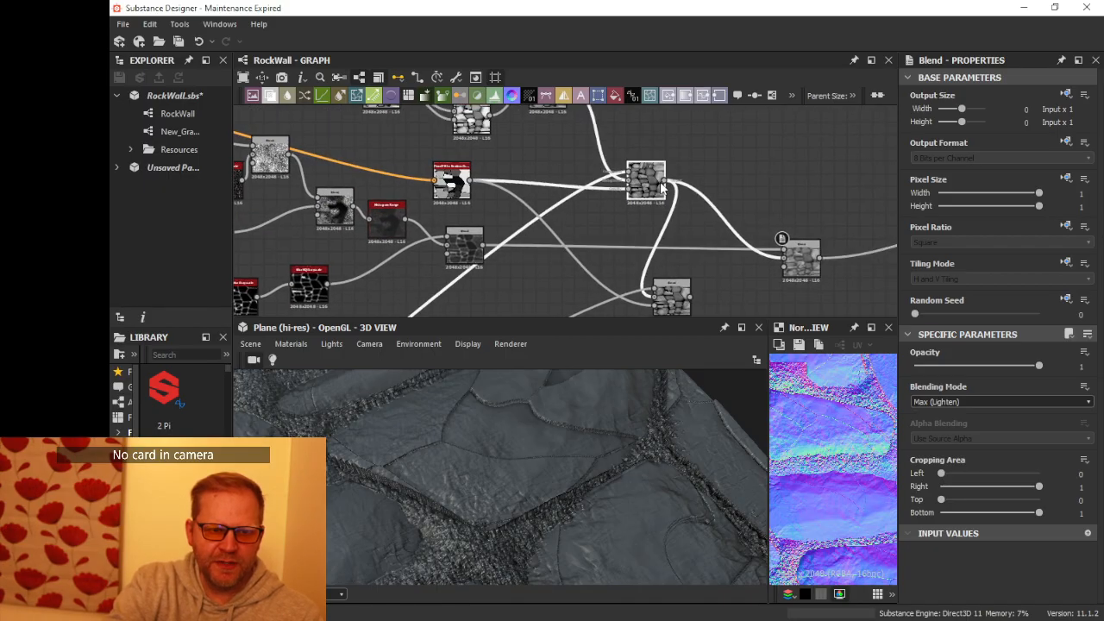
{"action": "scroll", "coordinate": [658, 180], "scroll_direction": "down", "scroll_amount": 1}
{"action": "middle_click_drag", "start_coordinate": [659, 180], "coordinate": [626, 192]}
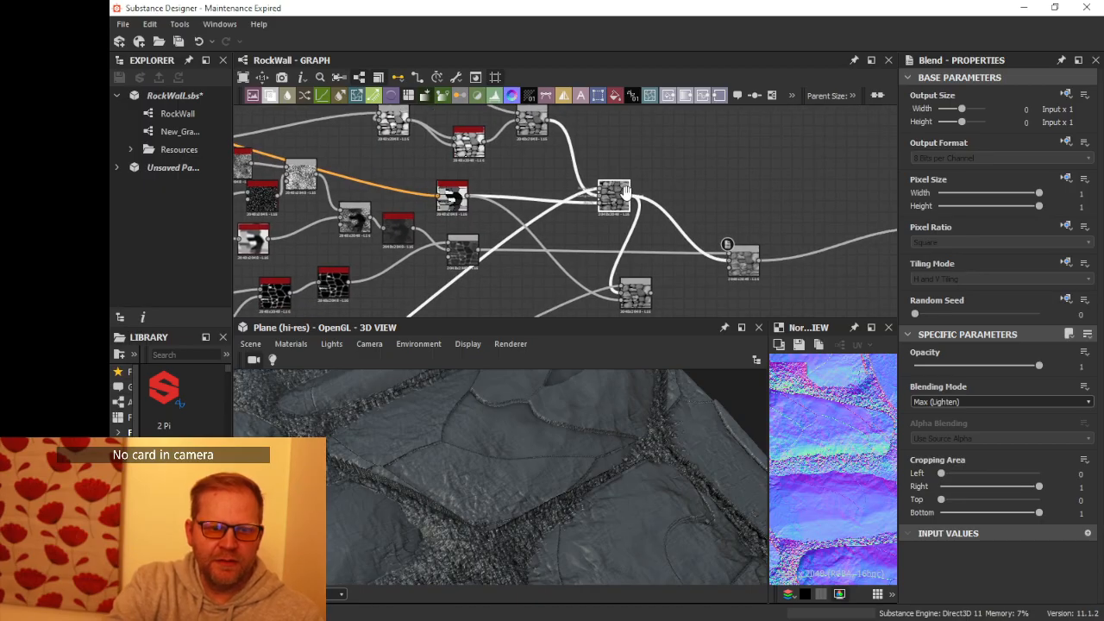
- Move the first Multiply Blend below the second one and route the second Blend's output back into the final Blend
{"action": "middle_click_drag", "start_coordinate": [645, 220], "coordinate": [531, 215]}
{"action": "scroll", "coordinate": [644, 212], "scroll_direction": "up", "scroll_amount": 1}
{"action": "scroll", "coordinate": [524, 230], "scroll_direction": "down", "scroll_amount": 2}
{"action": "left_click_drag", "start_coordinate": [523, 235], "coordinate": [559, 235]}
{"action": "left_click_drag", "start_coordinate": [503, 174], "coordinate": [509, 314]}
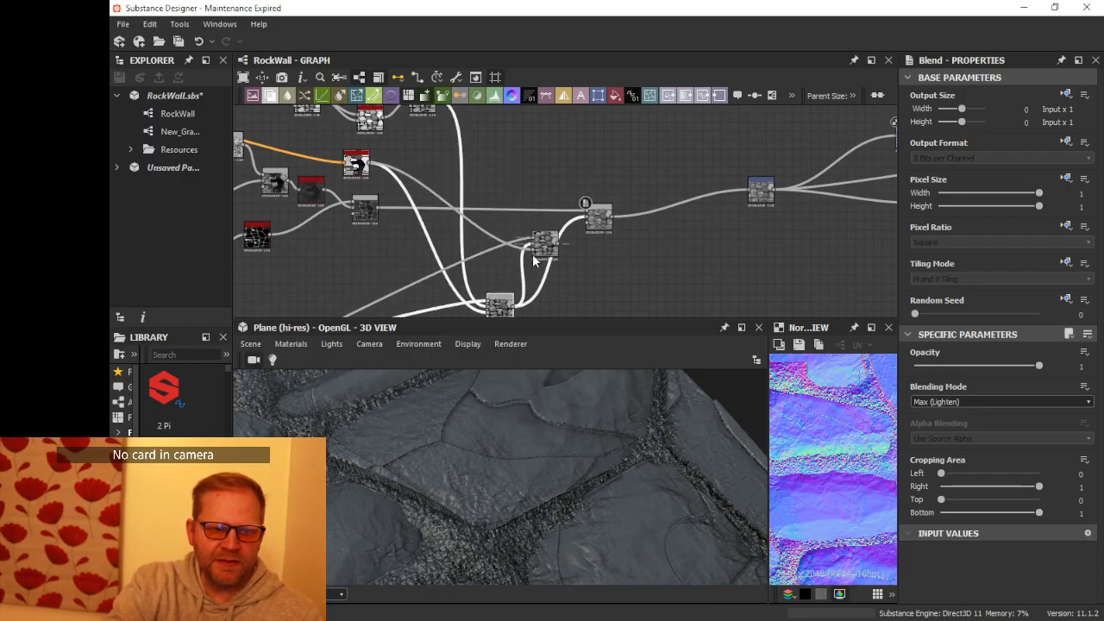
{"action": "left_click_drag", "start_coordinate": [546, 250], "coordinate": [656, 204]}
{"action": "scroll", "coordinate": [556, 194], "scroll_direction": "up", "scroll_amount": 3}
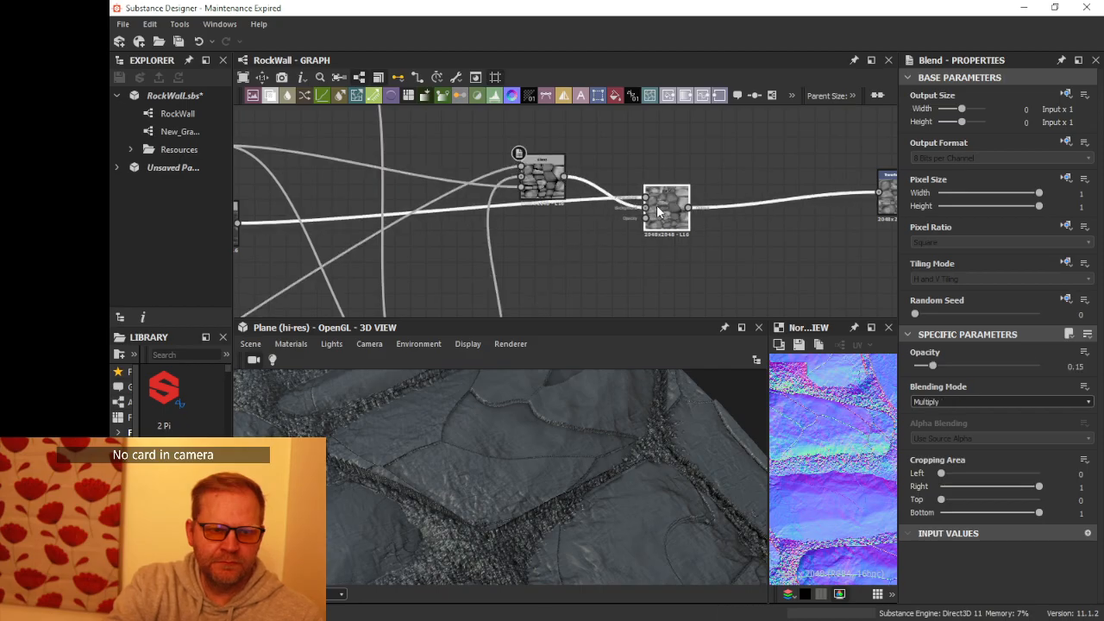
- Group the two Multiply Blend nodes close together below the link running to the final Blend
{"action": "scroll", "coordinate": [638, 208], "scroll_direction": "down", "scroll_amount": 2}
{"action": "scroll", "coordinate": [611, 211], "scroll_direction": "down", "scroll_amount": 2}
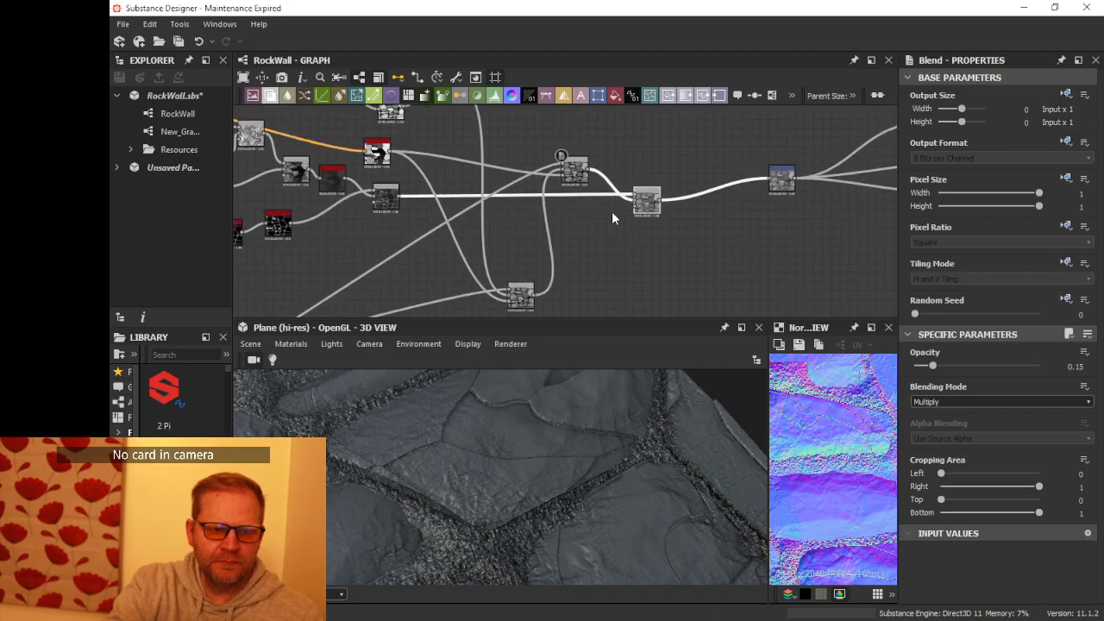
{"action": "left_click_drag", "start_coordinate": [543, 271], "coordinate": [534, 250]}
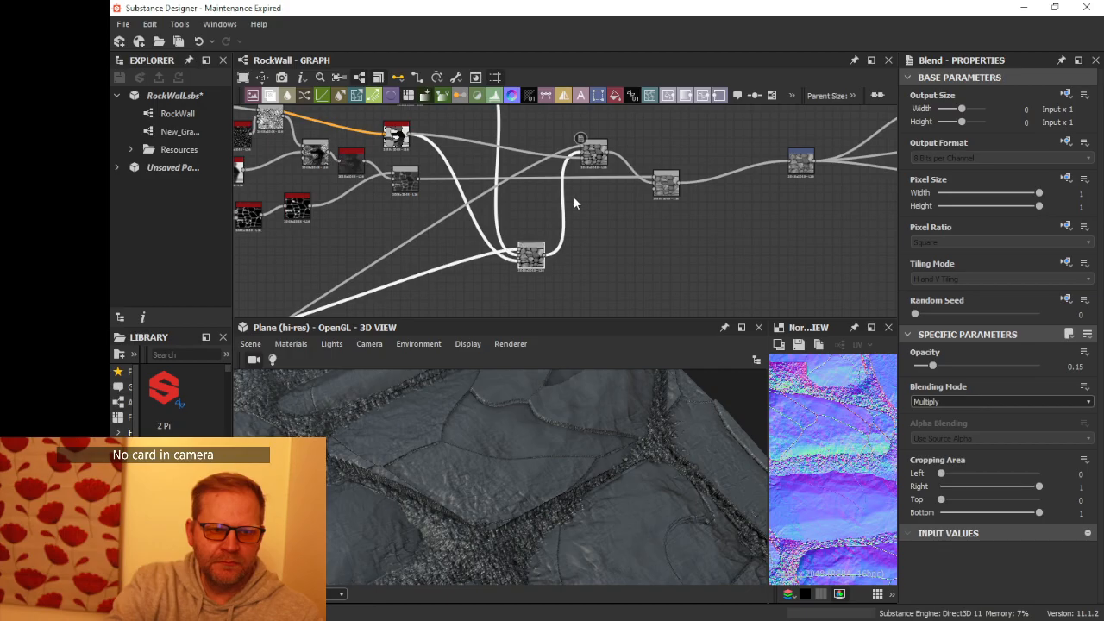
{"action": "left_click_drag", "start_coordinate": [589, 160], "coordinate": [588, 223]}
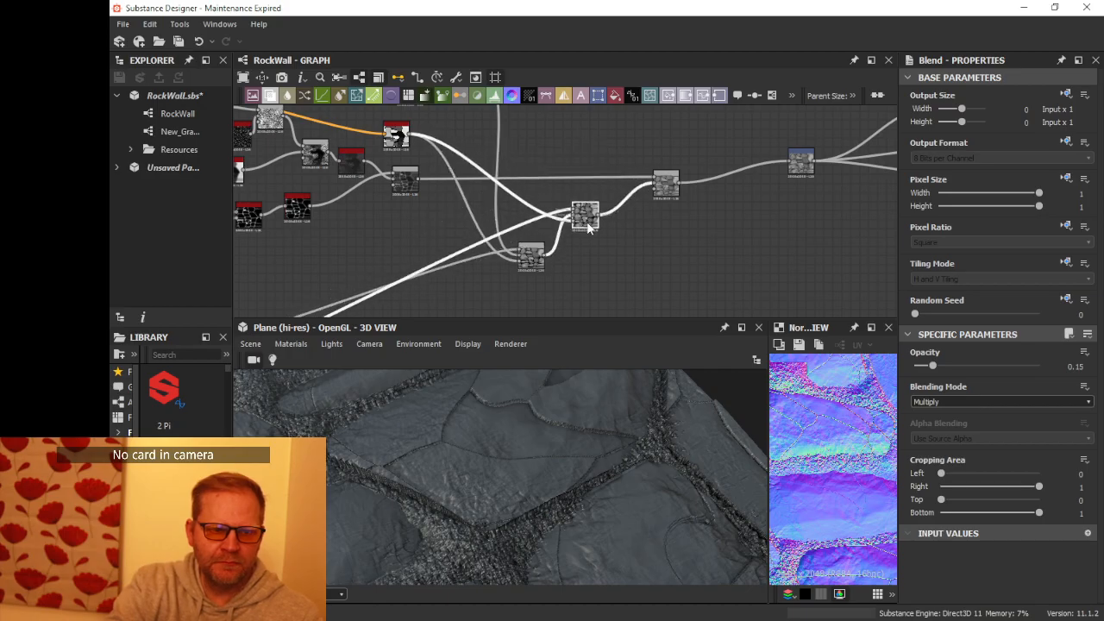
{"action": "middle_click_drag", "start_coordinate": [592, 175], "coordinate": [570, 227]}
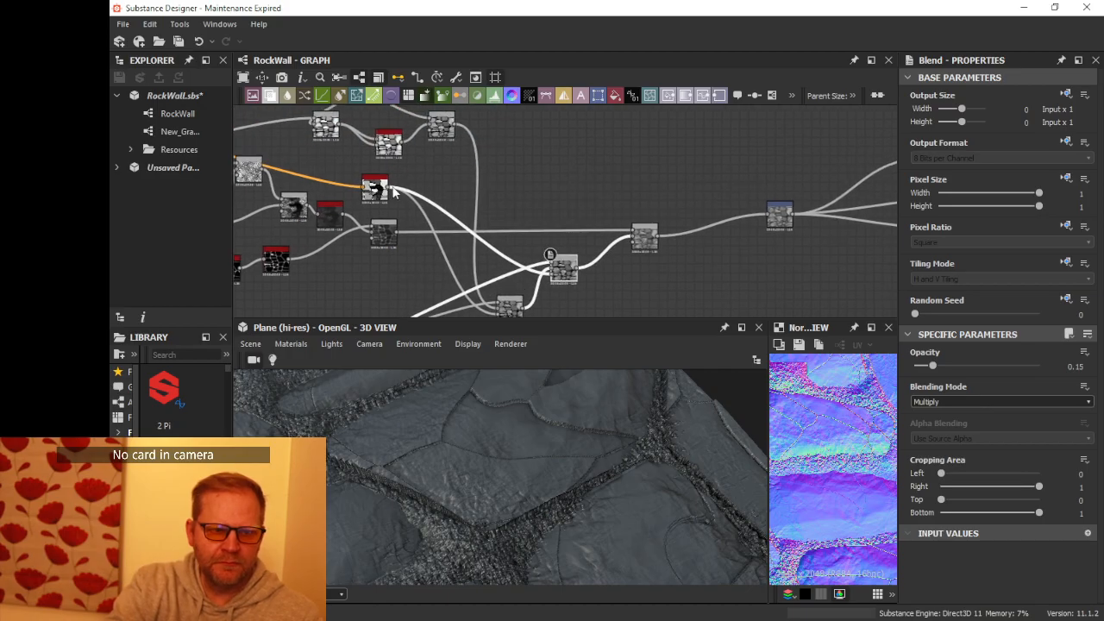
- Connect the Flood Fill to Random Grayscale node directly to the final Blend's background and check the result on the 3D plane
{"action": "left_click_drag", "start_coordinate": [417, 201], "coordinate": [632, 244]}
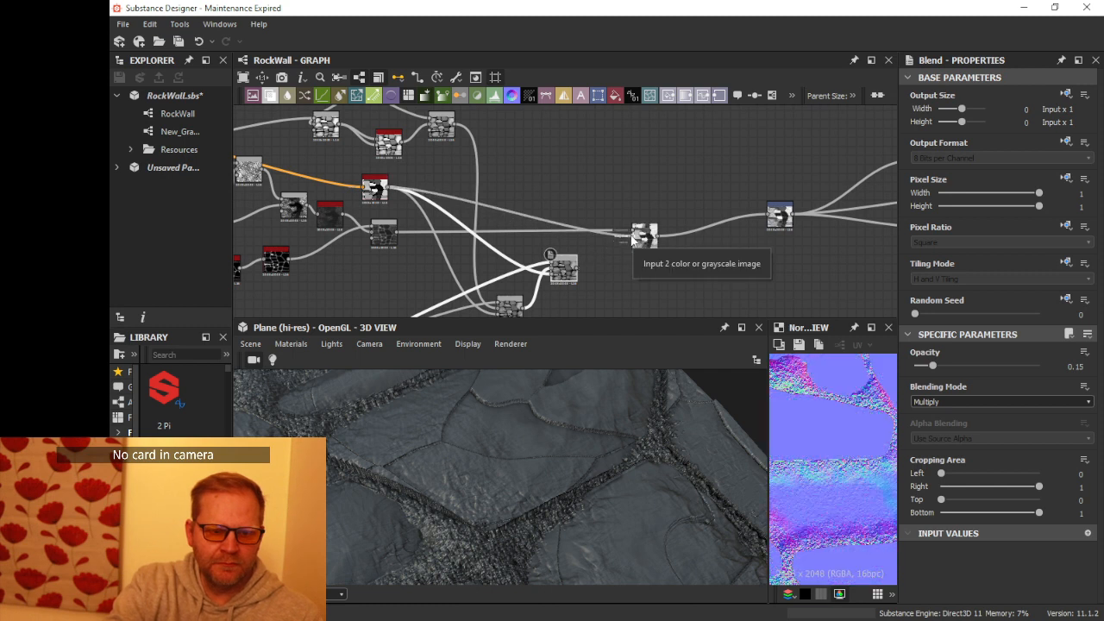
{"action": "scroll", "coordinate": [687, 247], "scroll_direction": "down", "scroll_amount": 3}
{"action": "middle_click_drag", "start_coordinate": [695, 245], "coordinate": [551, 220]}
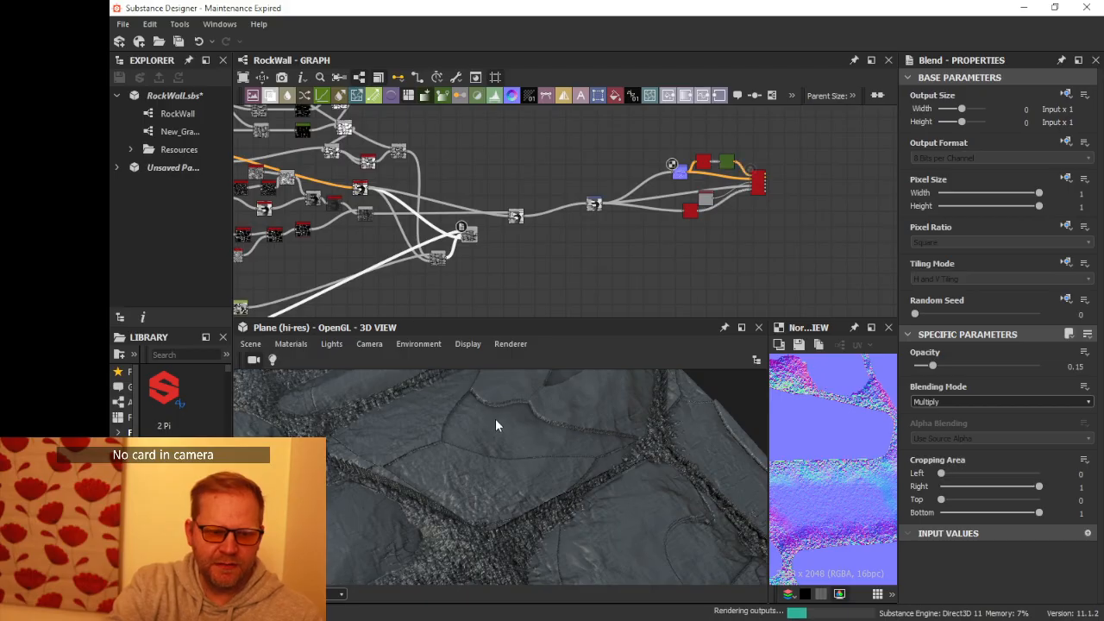
{"action": "left_click_drag", "start_coordinate": [610, 392], "coordinate": [561, 402]}
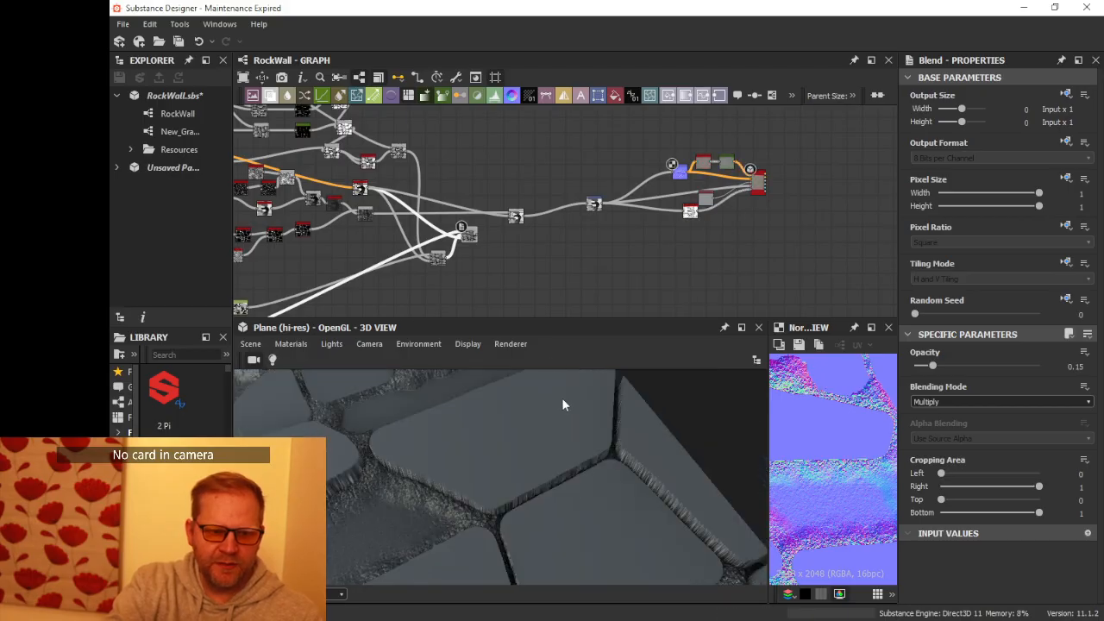
- Undo the trial connections and node moves back to the original wiring, with the second Multiply Blend feeding the final Blend
{"action": "scroll", "coordinate": [518, 242], "scroll_direction": "up", "scroll_amount": 3}
{"action": "key", "text": "ctrl+z"}
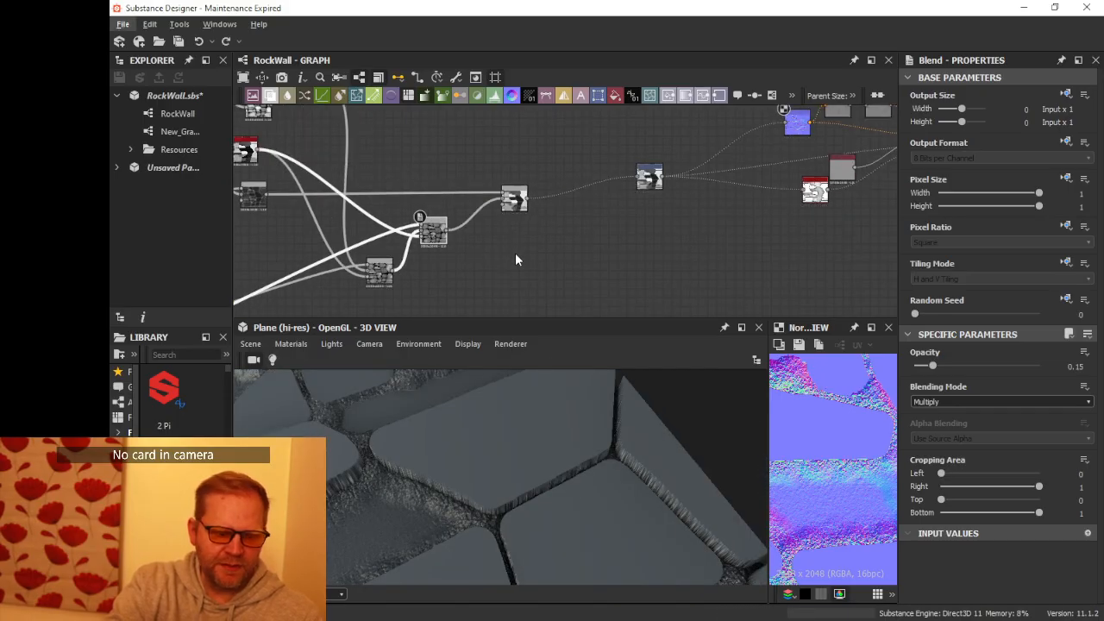
{"action": "key", "text": "ctrl+z"}
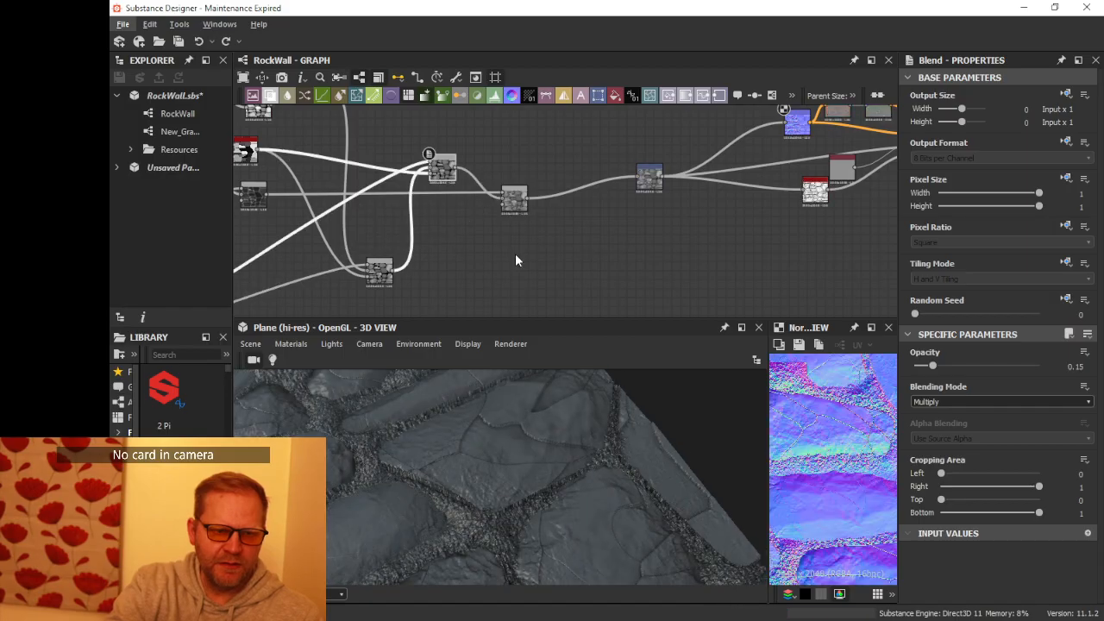
{"action": "key", "text": "ctrl+z"}
{"action": "key", "text": "ctrl+z"}
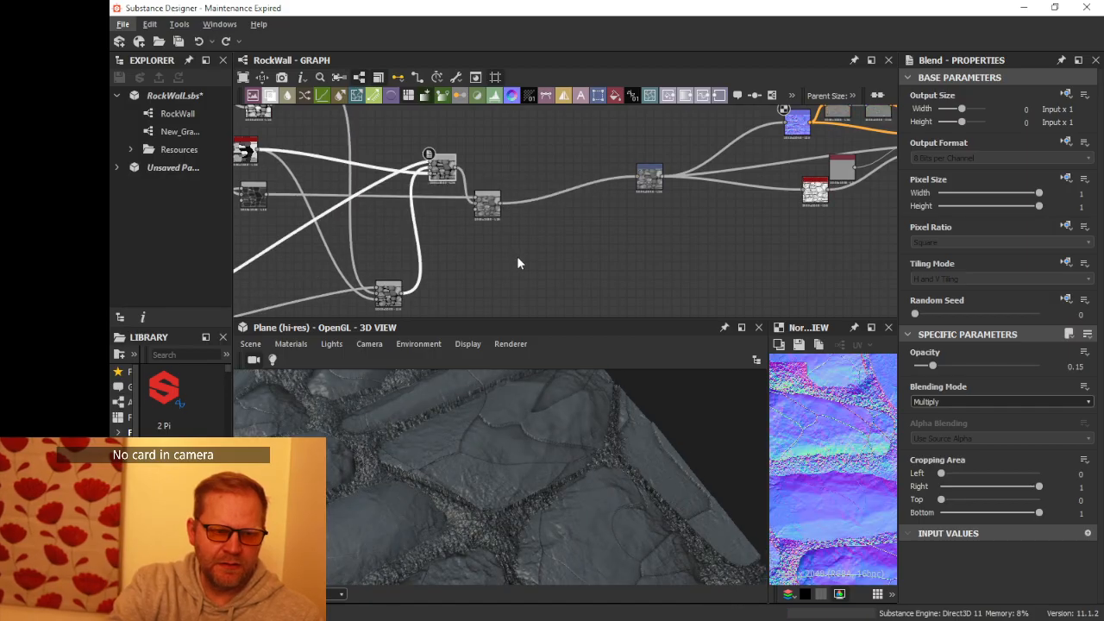
{"action": "key", "text": "ctrl+y"}
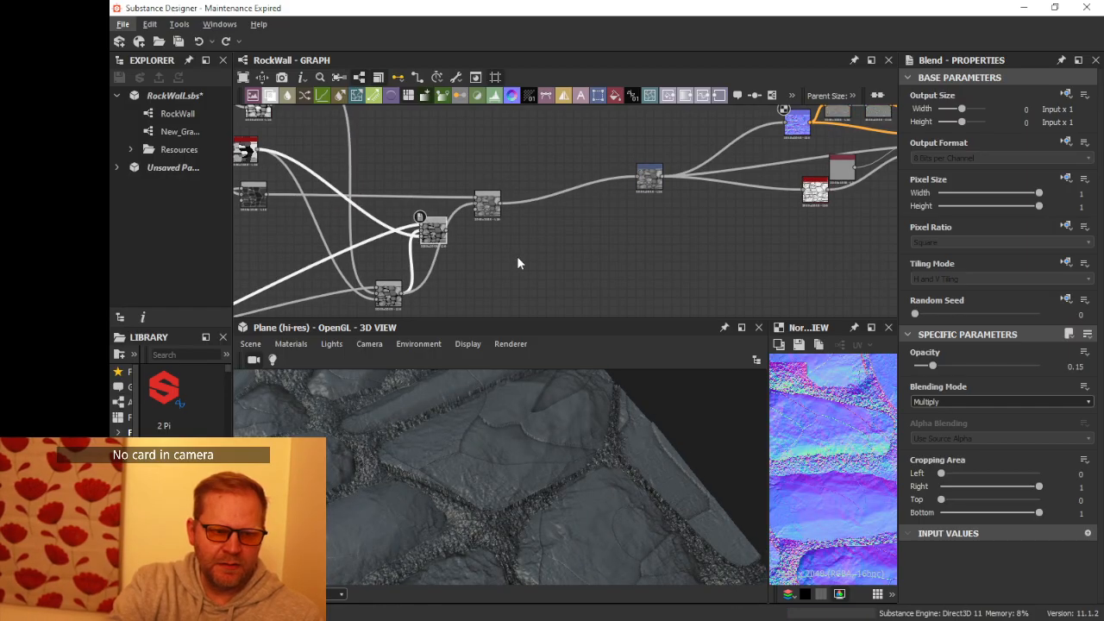
{"action": "key", "text": "ctrl+y"}
{"action": "key", "text": "ctrl+y"}
{"action": "key", "text": "ctrl+y"}
{"action": "key", "text": "ctrl+y"}
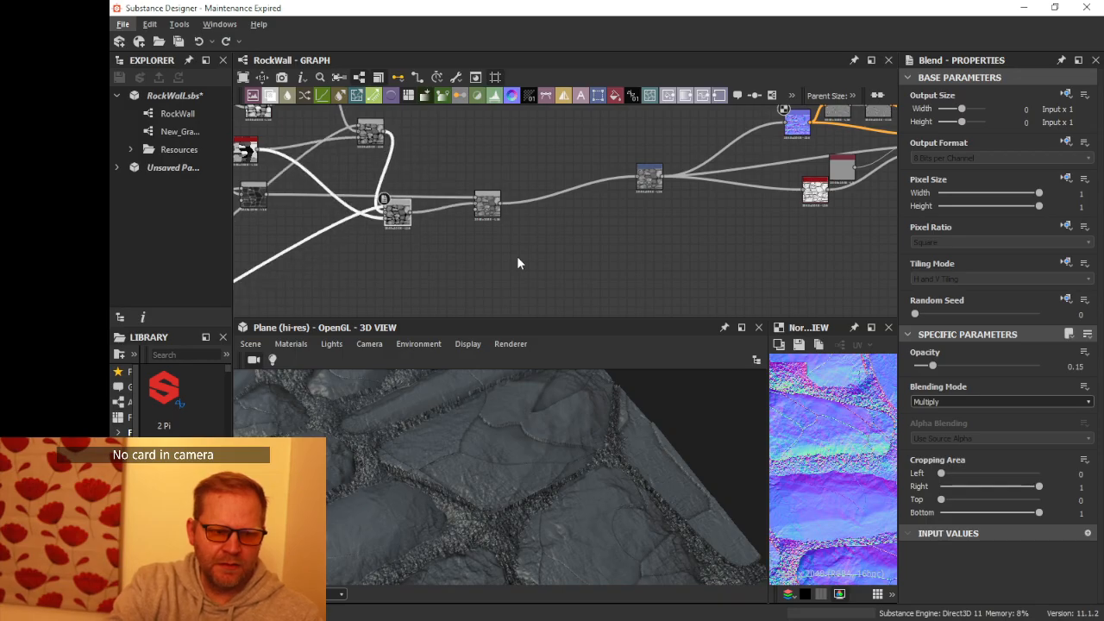
- Display the Distance node's output and parameters at the end of the crack pattern chain
{"action": "middle_click_drag", "start_coordinate": [517, 263], "coordinate": [545, 269]}
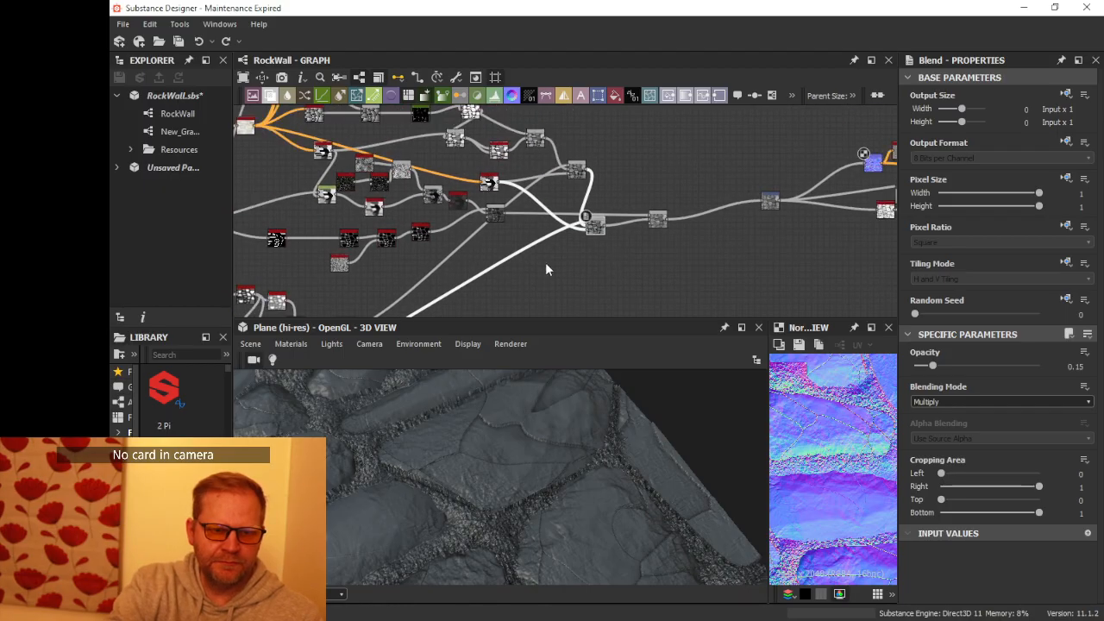
{"action": "middle_click_drag", "start_coordinate": [378, 313], "coordinate": [523, 243]}
{"action": "scroll", "coordinate": [532, 218], "scroll_direction": "up", "scroll_amount": 5}
{"action": "left_click", "coordinate": [477, 224]}
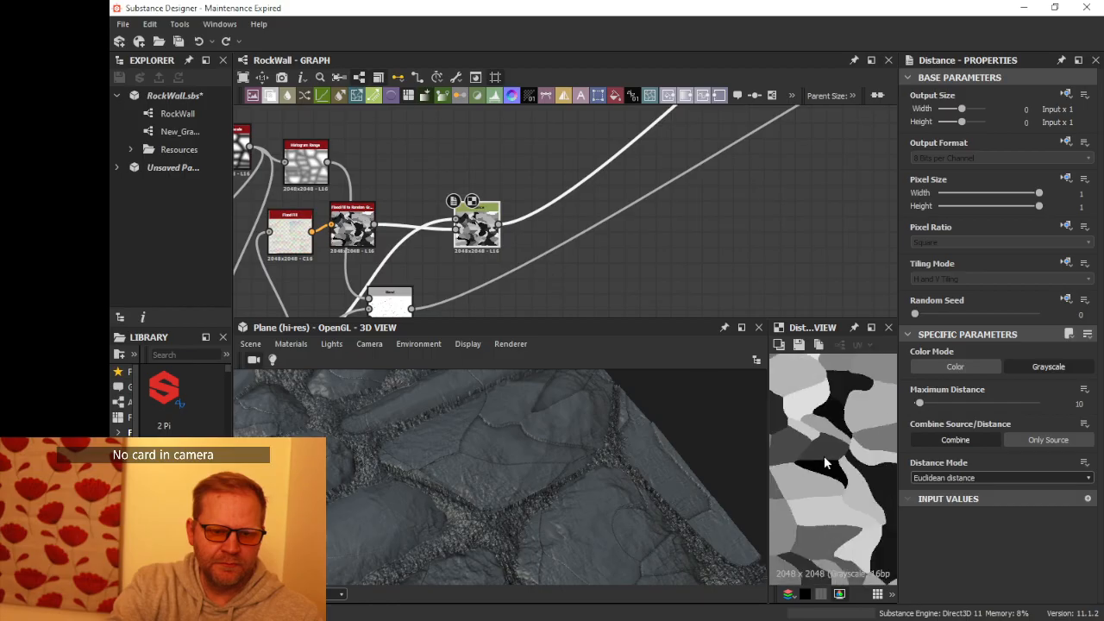
- Move the first Multiply Blend closer to the second, and shift the Flood Fill to Random Grayscale node towards them
{"action": "scroll", "coordinate": [823, 457], "scroll_direction": "down", "scroll_amount": 4}
{"action": "scroll", "coordinate": [569, 234], "scroll_direction": "down", "scroll_amount": 2}
{"action": "middle_click_drag", "start_coordinate": [609, 226], "coordinate": [583, 270]}
{"action": "left_click_drag", "start_coordinate": [657, 193], "coordinate": [678, 235]}
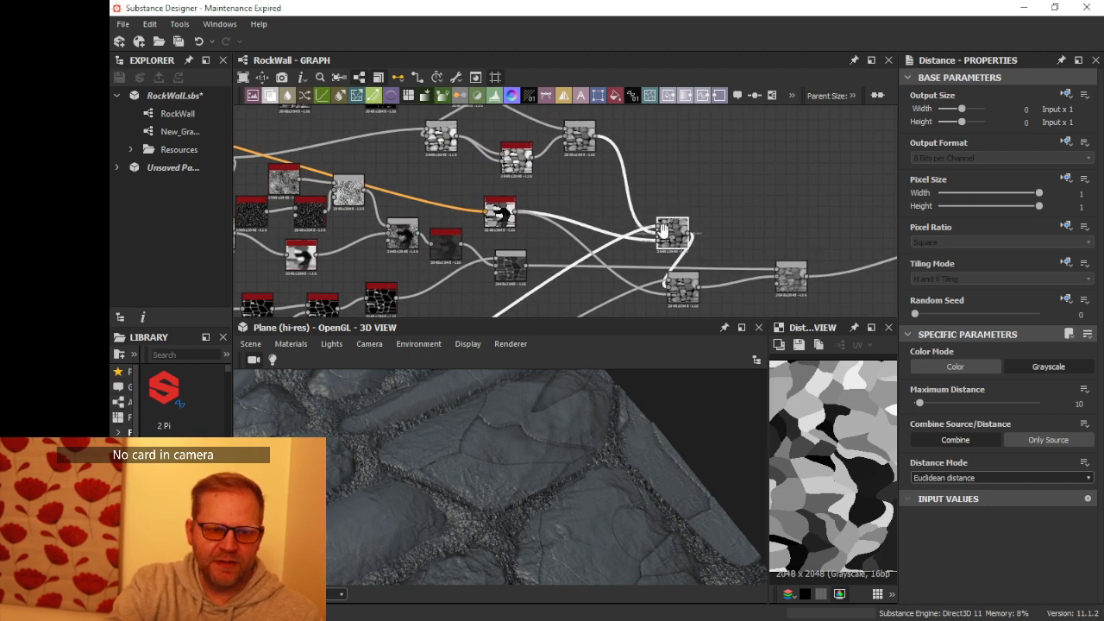
{"action": "middle_click_drag", "start_coordinate": [663, 231], "coordinate": [617, 214]}
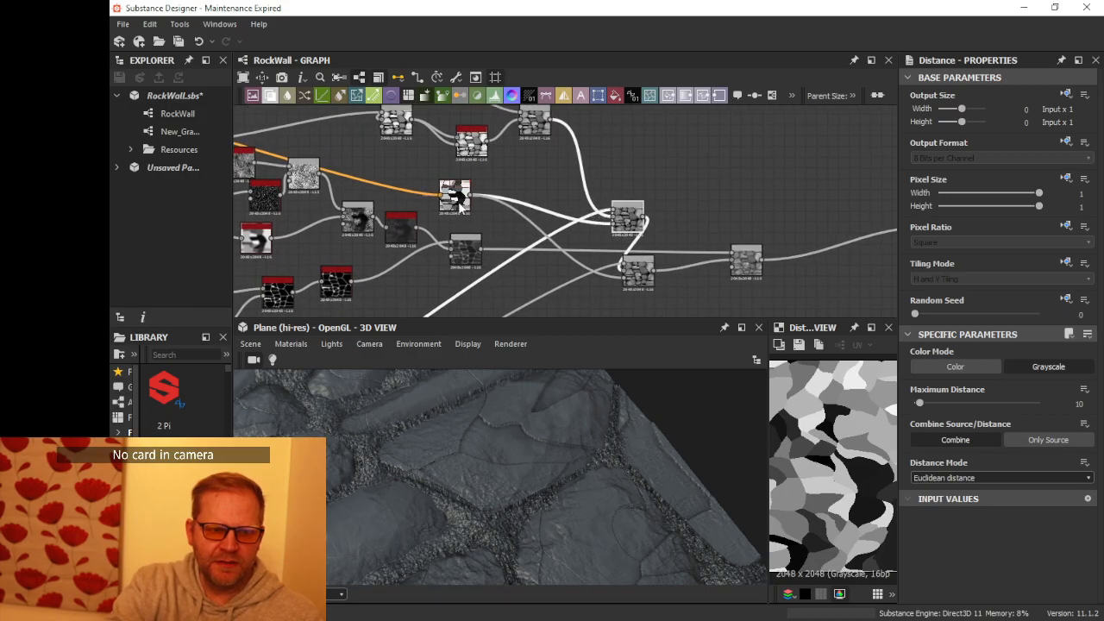
{"action": "left_click_drag", "start_coordinate": [461, 209], "coordinate": [489, 217]}
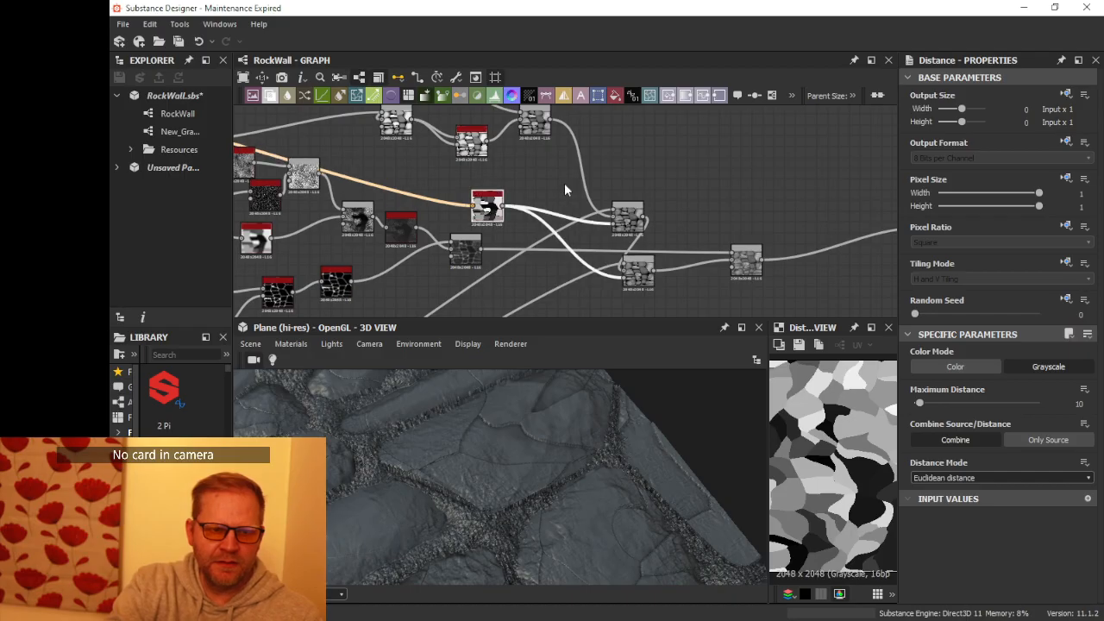
- Move the second Multiply Blend slightly down and inspect its foreground, background and opacity connections
{"action": "middle_click_drag", "start_coordinate": [564, 184], "coordinate": [529, 166]}
{"action": "scroll", "coordinate": [532, 170], "scroll_direction": "down", "scroll_amount": 1}
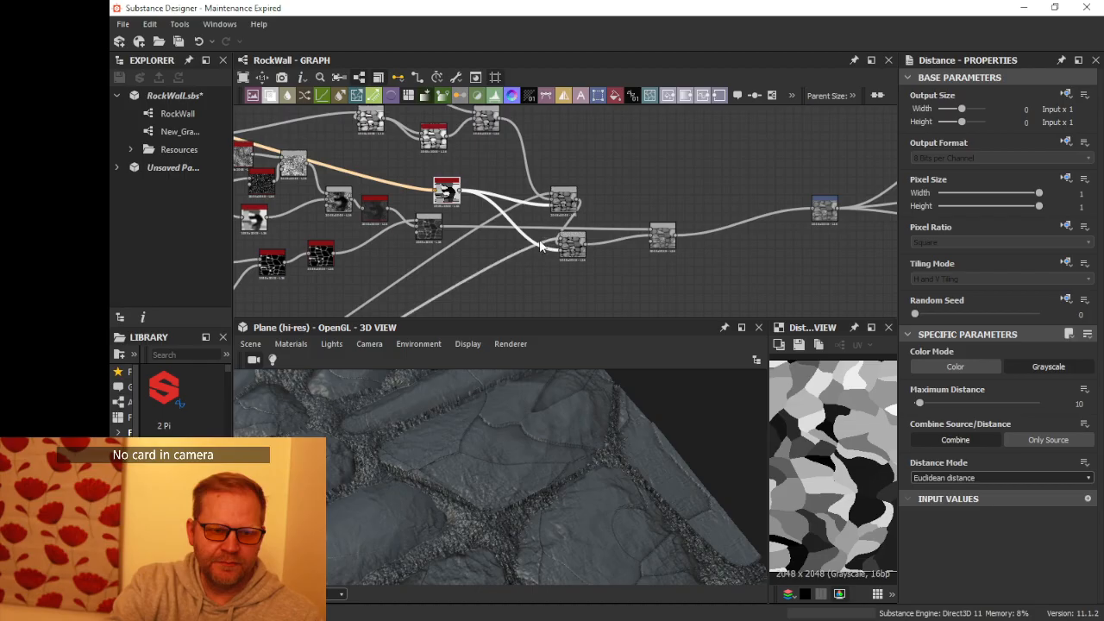
{"action": "scroll", "coordinate": [549, 246], "scroll_direction": "up", "scroll_amount": 2}
{"action": "left_click_drag", "start_coordinate": [569, 248], "coordinate": [580, 267]}
{"action": "scroll", "coordinate": [587, 263], "scroll_direction": "up", "scroll_amount": 6}
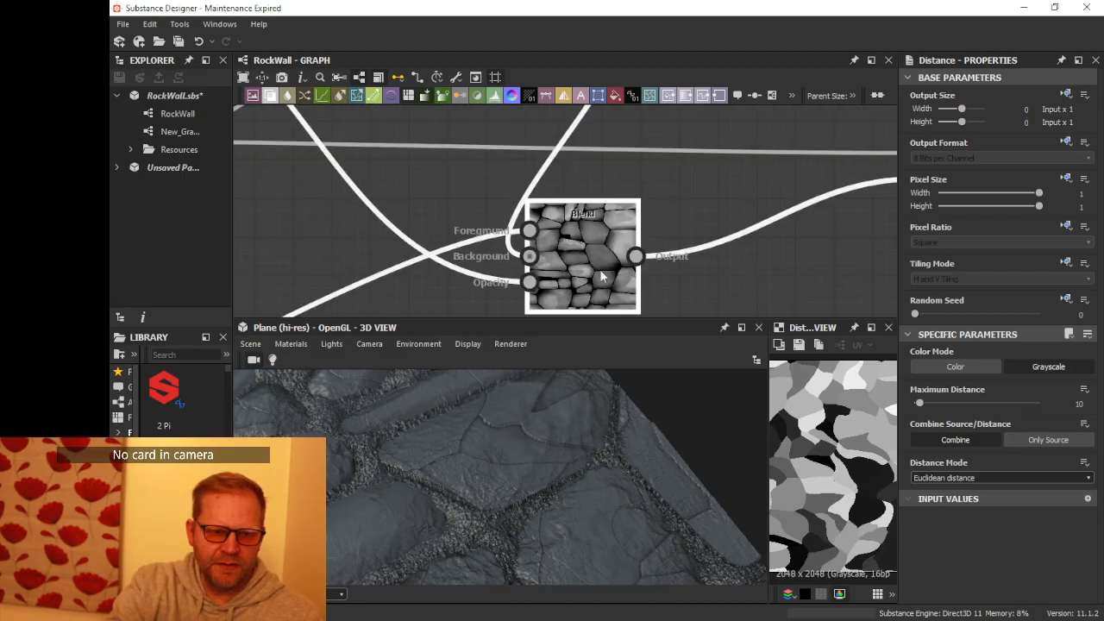
{"action": "scroll", "coordinate": [593, 257], "scroll_direction": "down", "scroll_amount": 6}
- Spread the two Multiply Blend nodes apart, with the second nearer the final Blend and the first up beside its inputs
{"action": "left_click_drag", "start_coordinate": [595, 235], "coordinate": [640, 233]}
{"action": "middle_click_drag", "start_coordinate": [636, 195], "coordinate": [603, 254]}
{"action": "left_click_drag", "start_coordinate": [551, 243], "coordinate": [538, 216]}
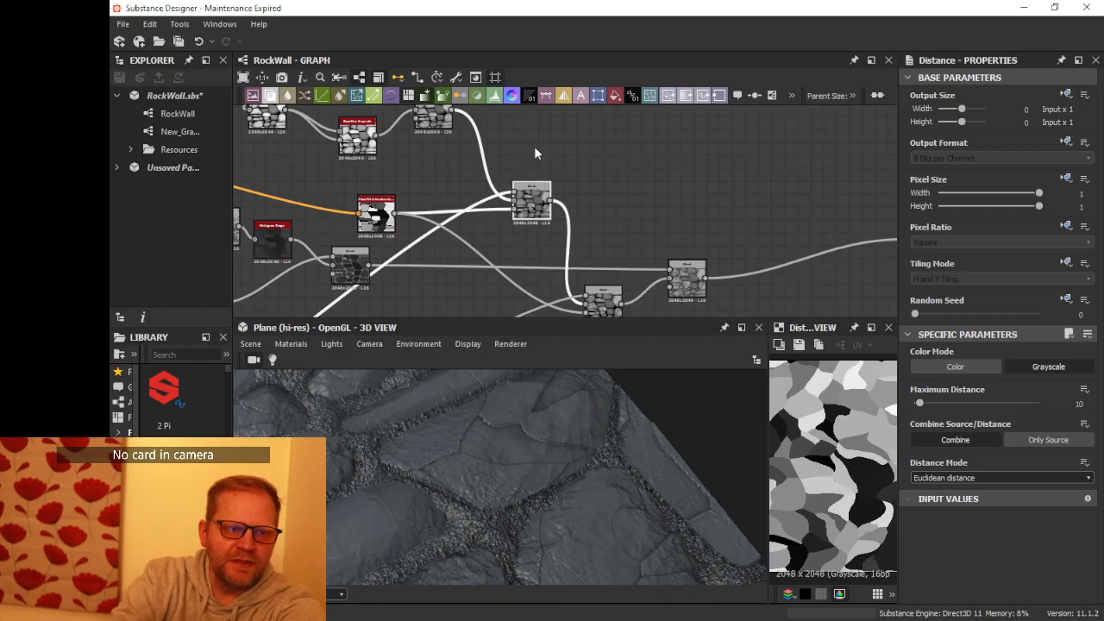
- Connect the stone chain's upper Blend directly to the final Blend's background, bypassing both Multiply Blends
{"action": "middle_click_drag", "start_coordinate": [499, 125], "coordinate": [498, 142]}
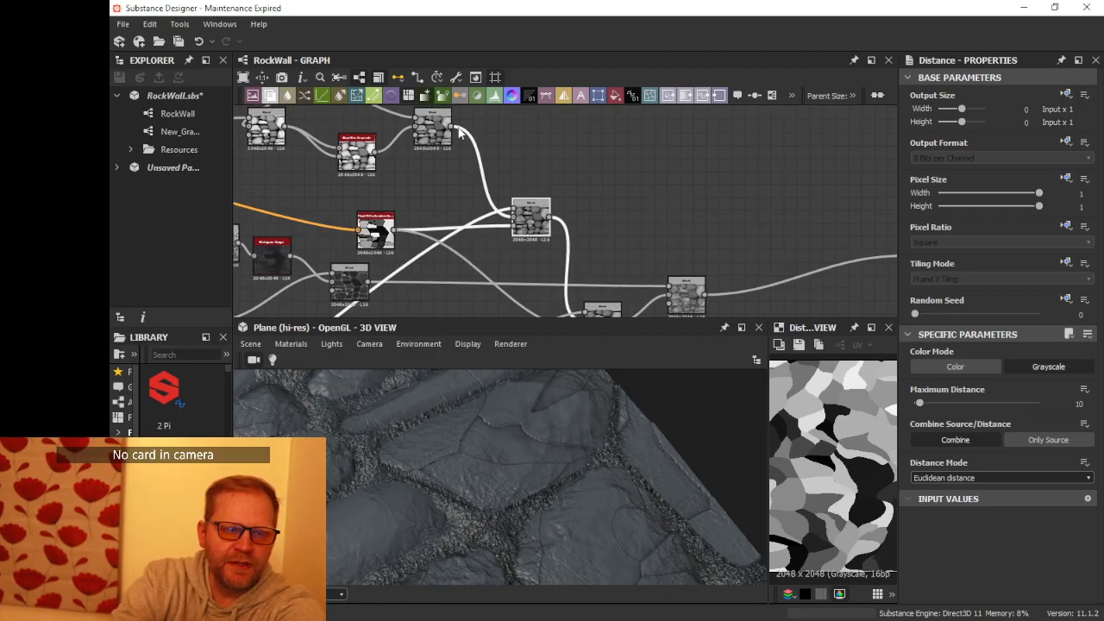
{"action": "left_click_drag", "start_coordinate": [452, 126], "coordinate": [671, 297]}
{"action": "scroll", "coordinate": [605, 238], "scroll_direction": "down", "scroll_amount": 2}
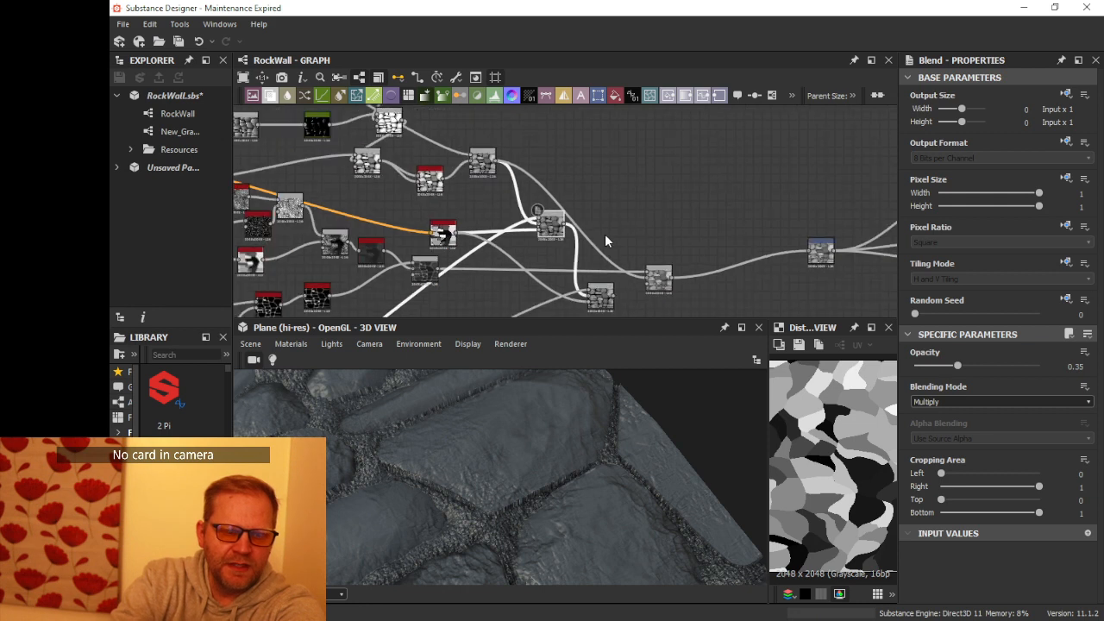
- Move the two bypassed Multiply Blend nodes down, out of the way of the main chain
{"action": "middle_click_drag", "start_coordinate": [608, 239], "coordinate": [619, 161]}
{"action": "left_click_drag", "start_coordinate": [611, 230], "coordinate": [624, 285]}
{"action": "left_click_drag", "start_coordinate": [560, 156], "coordinate": [521, 283]}
{"action": "left_click_drag", "start_coordinate": [622, 269], "coordinate": [615, 323]}
- Move the two bypassed Multiply Blend nodes down beside the lower crack nodes and nudge one node in that chain into line
{"action": "middle_click_drag", "start_coordinate": [606, 245], "coordinate": [677, 103]}
{"action": "scroll", "coordinate": [584, 145], "scroll_direction": "down", "scroll_amount": 1}
{"action": "scroll", "coordinate": [584, 145], "scroll_direction": "down", "scroll_amount": 2}
{"action": "middle_click_drag", "start_coordinate": [584, 145], "coordinate": [640, 160]}
{"action": "left_click_drag", "start_coordinate": [640, 161], "coordinate": [536, 189]}
{"action": "left_click_drag", "start_coordinate": [615, 223], "coordinate": [597, 217]}
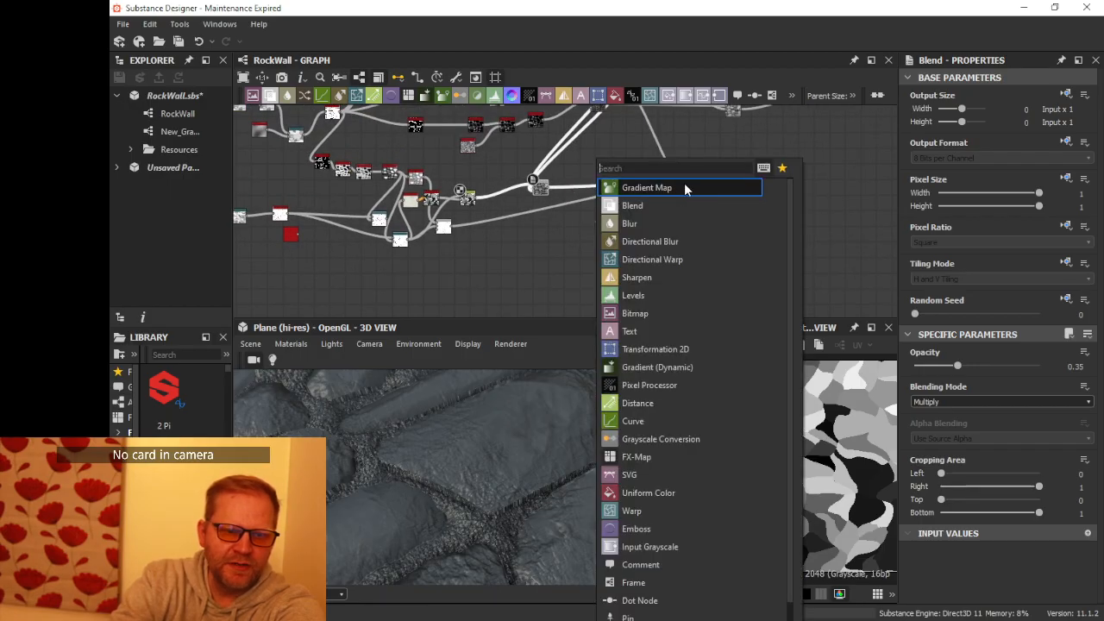
{"action": "key", "text": "Escape"}
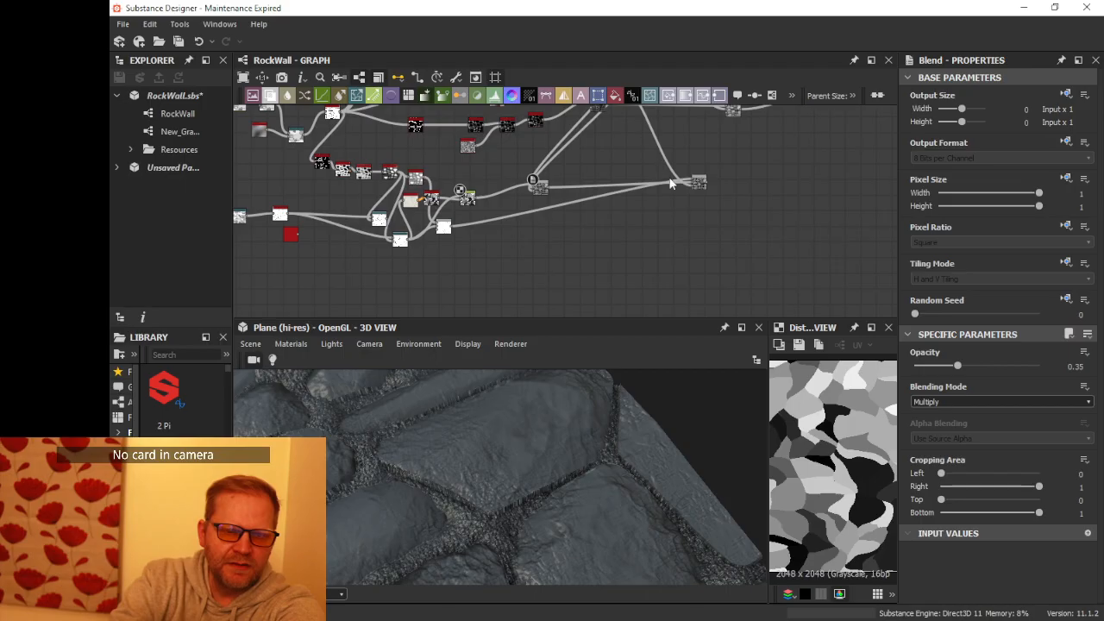
{"action": "left_click_drag", "start_coordinate": [699, 180], "coordinate": [582, 213]}
{"action": "scroll", "coordinate": [549, 192], "scroll_direction": "down", "scroll_amount": 2}
{"action": "middle_click_drag", "start_coordinate": [517, 172], "coordinate": [607, 224]}
{"action": "scroll", "coordinate": [541, 229], "scroll_direction": "up", "scroll_amount": 2}
{"action": "scroll", "coordinate": [533, 224], "scroll_direction": "down", "scroll_amount": 1}
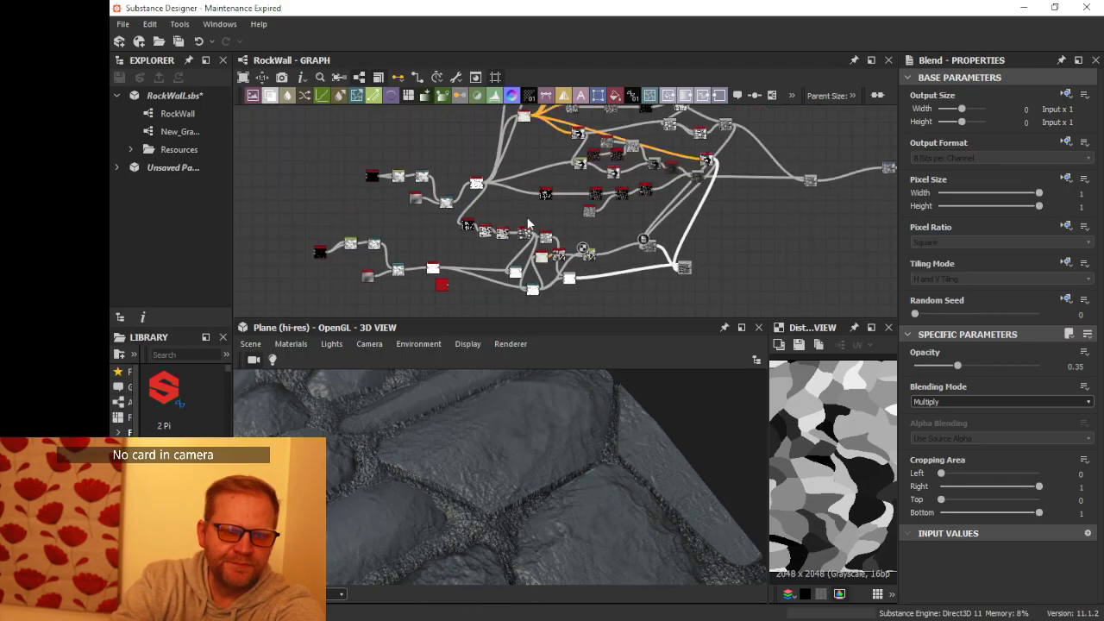
{"action": "middle_click_drag", "start_coordinate": [529, 224], "coordinate": [507, 213]}
{"action": "left_click_drag", "start_coordinate": [529, 201], "coordinate": [549, 209]}
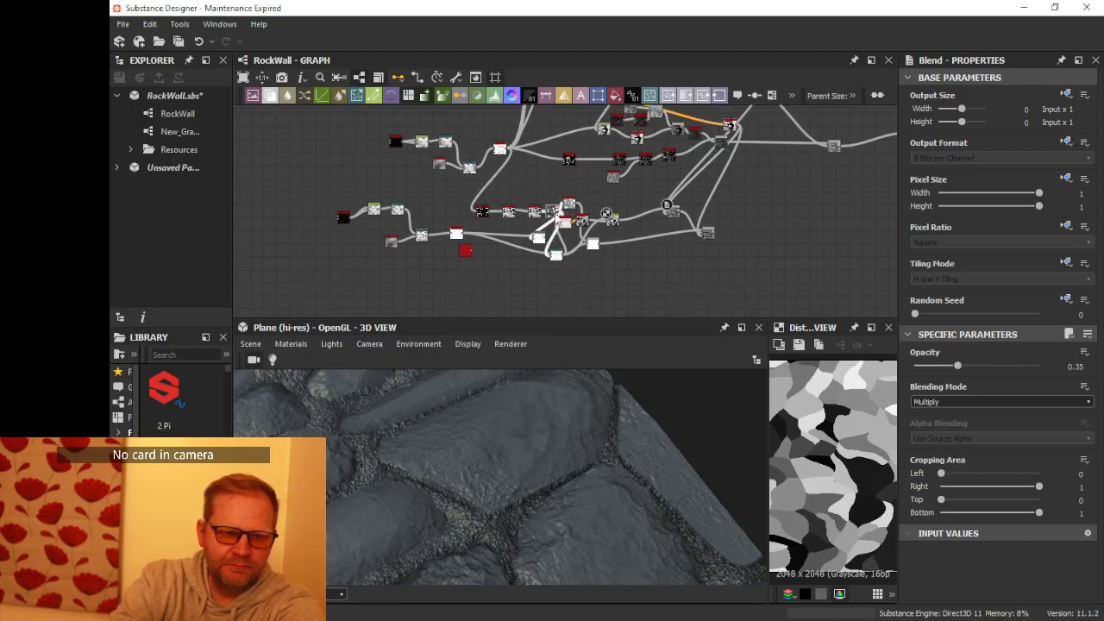
- Select the lower crack nodes together with the two Multiply Blends and add a comment
{"action": "left_click_drag", "start_coordinate": [321, 193], "coordinate": [726, 274]}
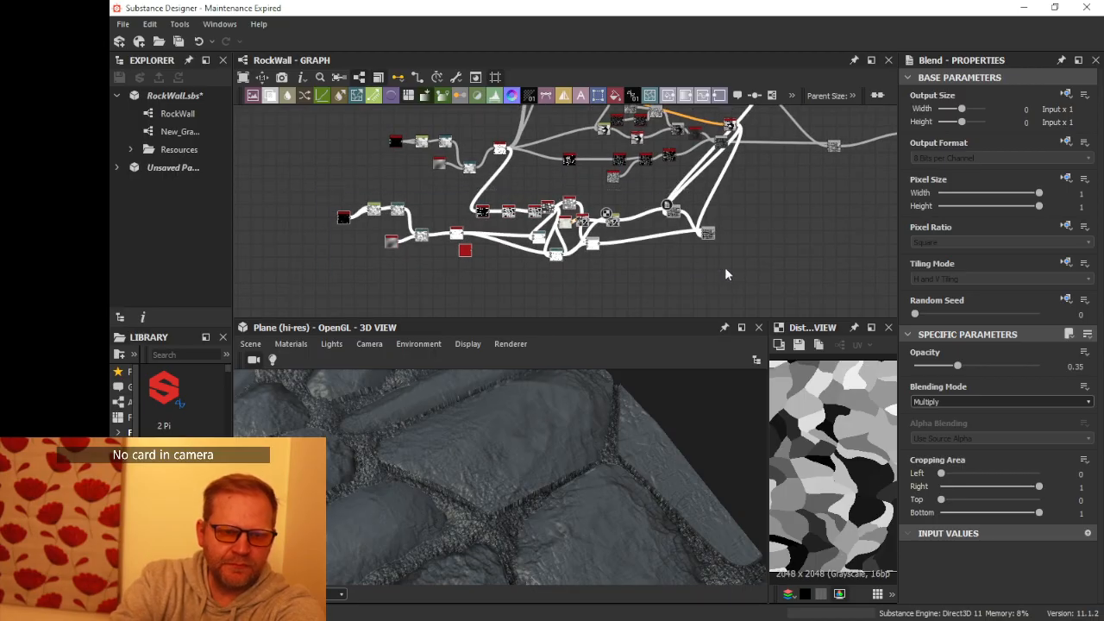
{"action": "right_click", "coordinate": [612, 223]}
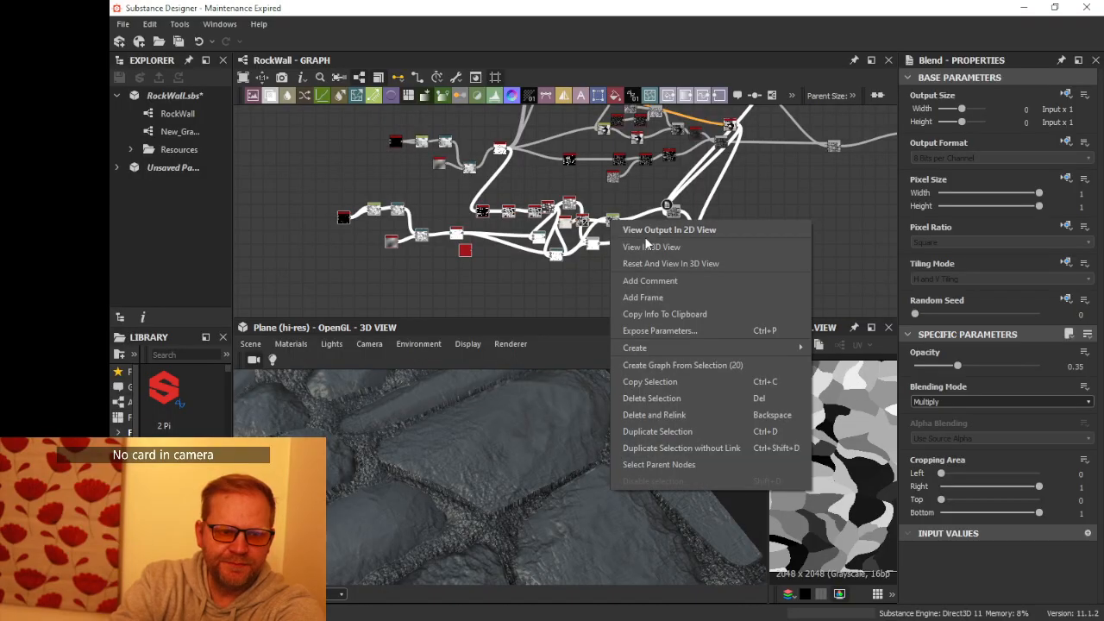
{"action": "left_click", "coordinate": [653, 282]}
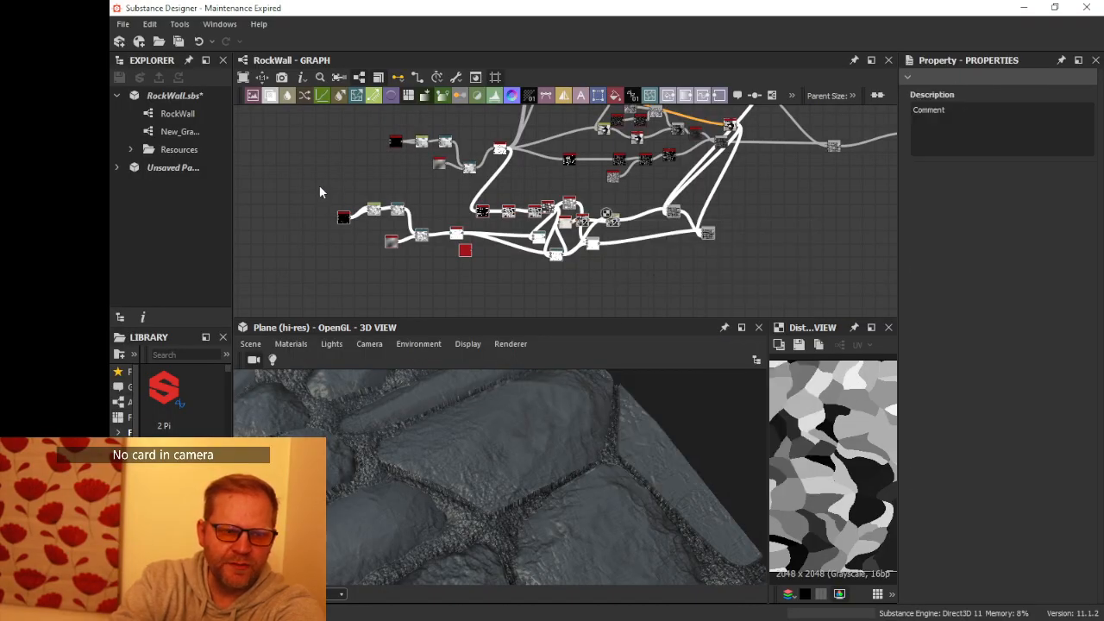
- Enclose the lower crack nodes in a frame titled Cracks and move it slightly away from the rest of the graph
{"action": "left_click_drag", "start_coordinate": [319, 185], "coordinate": [690, 283]}
{"action": "right_click", "coordinate": [584, 223]}
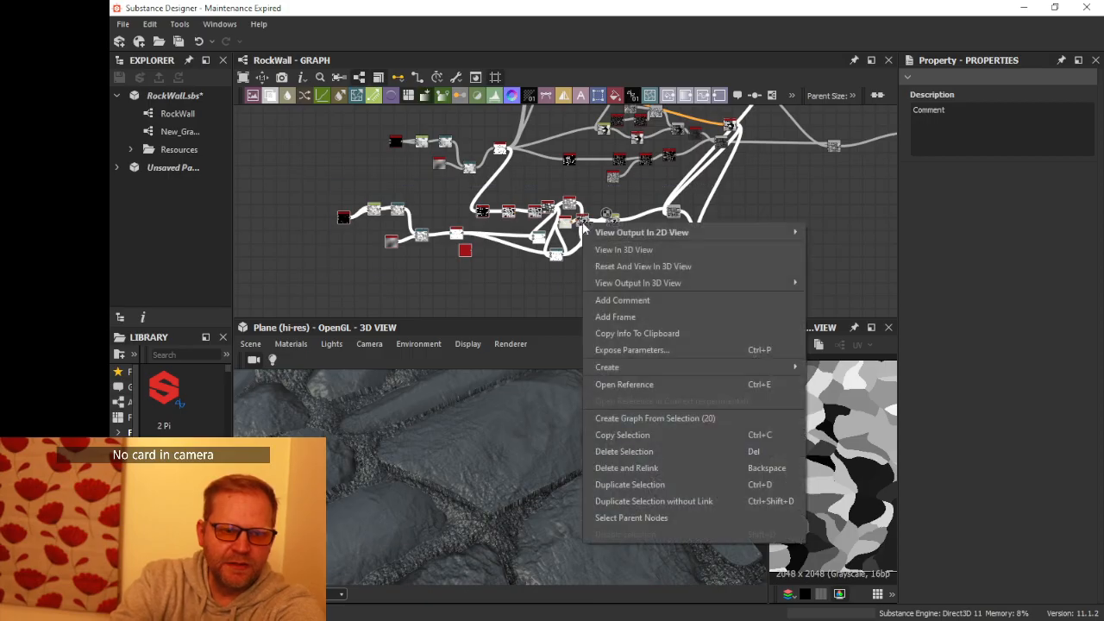
{"action": "left_click", "coordinate": [625, 318]}
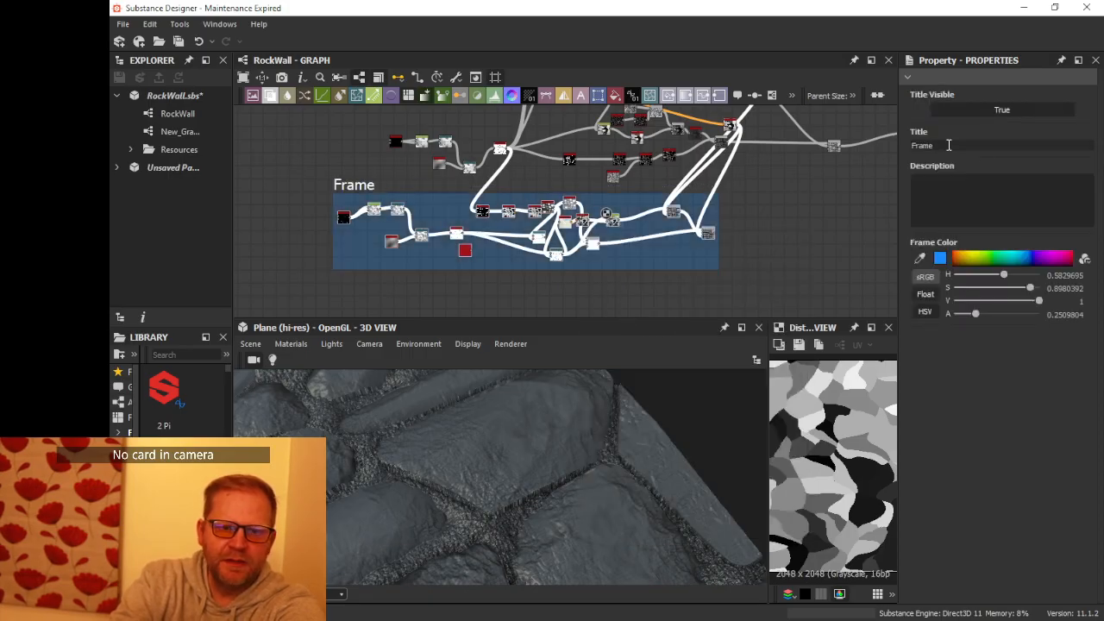
{"action": "left_click_drag", "start_coordinate": [948, 145], "coordinate": [884, 149]}
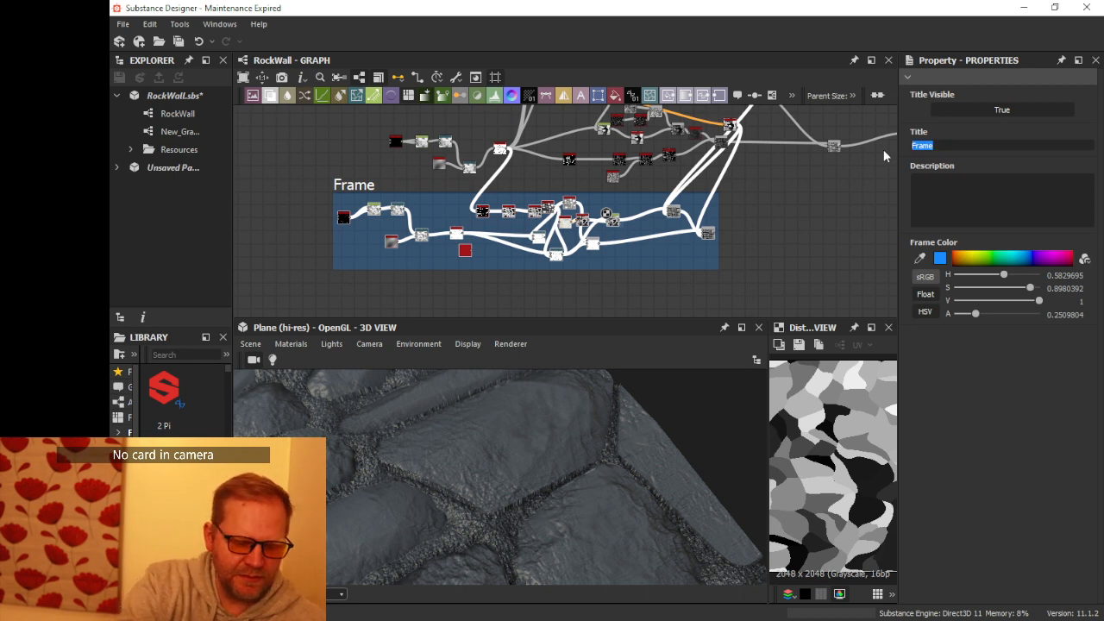
{"action": "type", "text": "Cracks"}
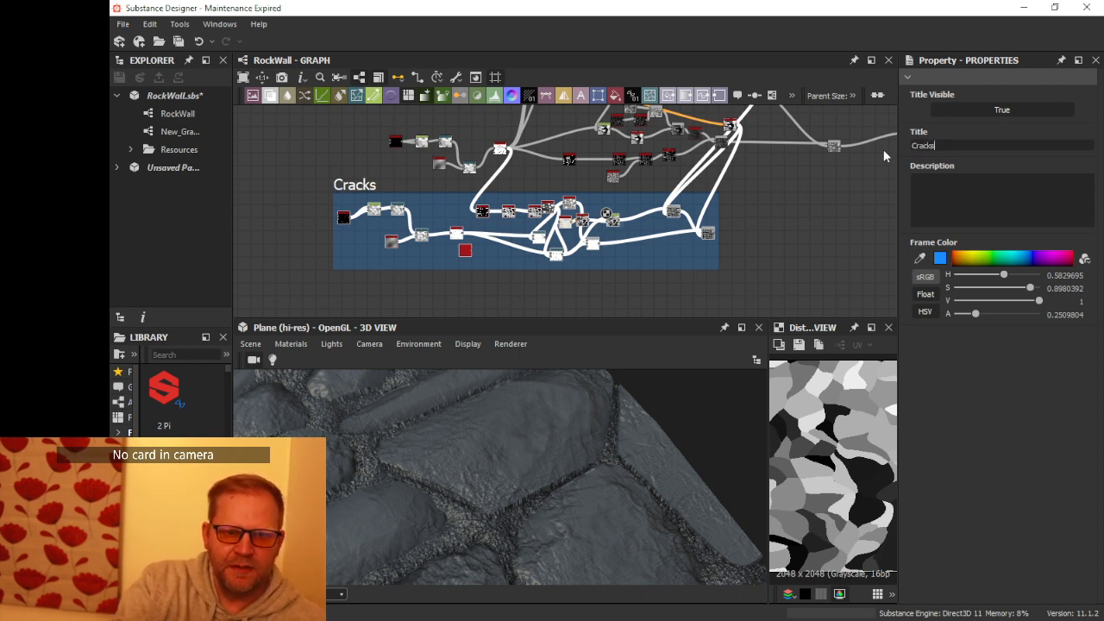
{"action": "left_click", "coordinate": [815, 232]}
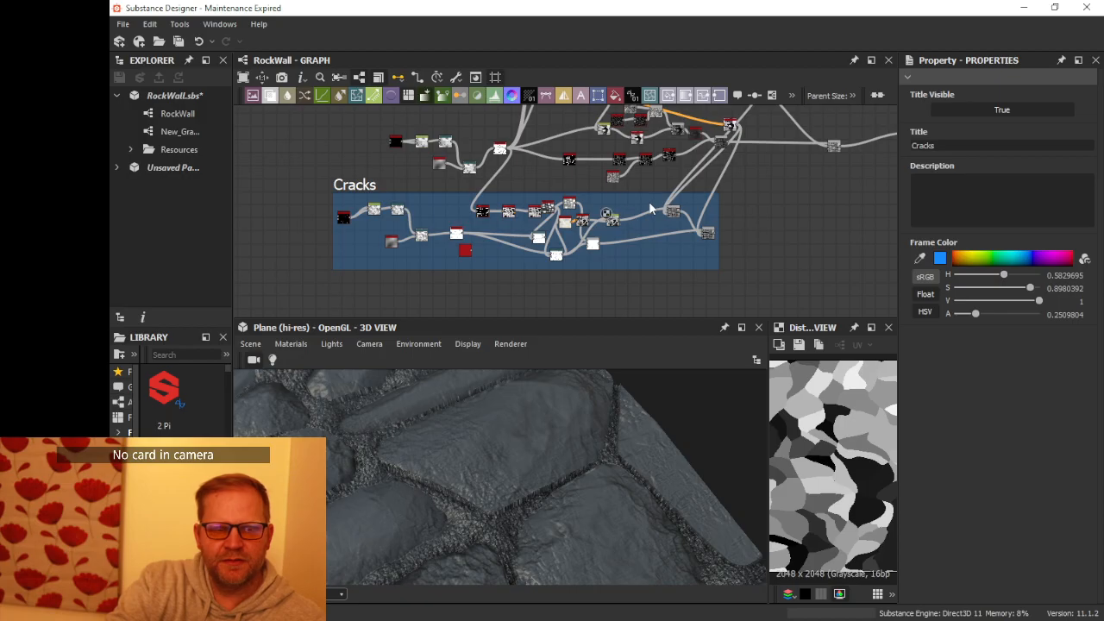
{"action": "left_click_drag", "start_coordinate": [355, 179], "coordinate": [387, 215]}
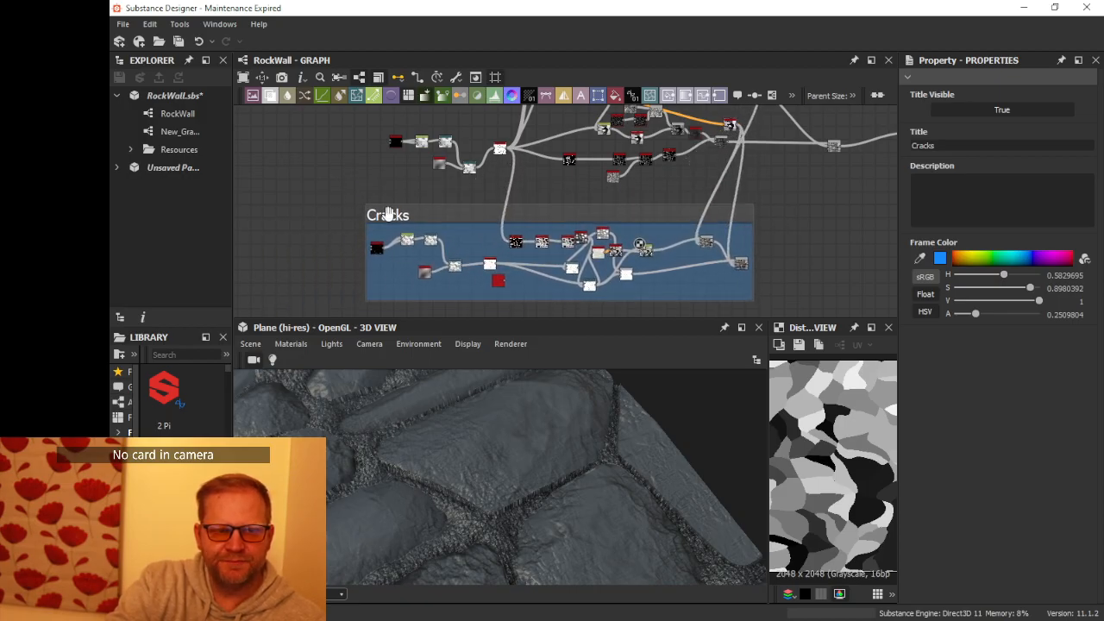
{"action": "scroll", "coordinate": [528, 198], "scroll_direction": "down", "scroll_amount": 3}
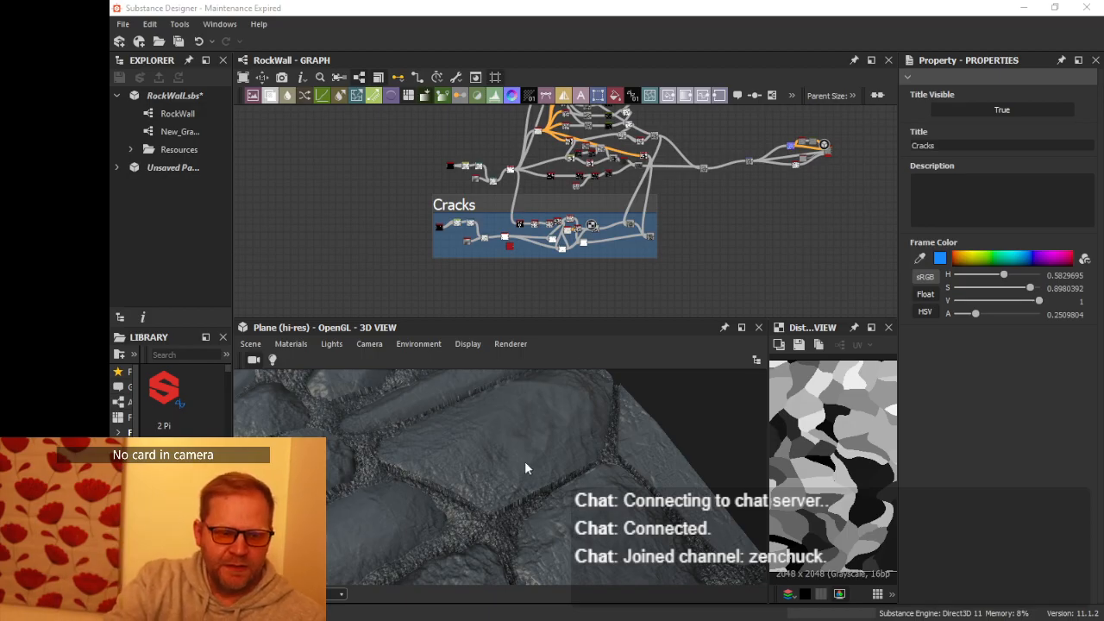
- Enlarge the 3D view and turn the plane to examine the stone wall face-on
{"action": "left_click_drag", "start_coordinate": [518, 319], "coordinate": [518, 266]}
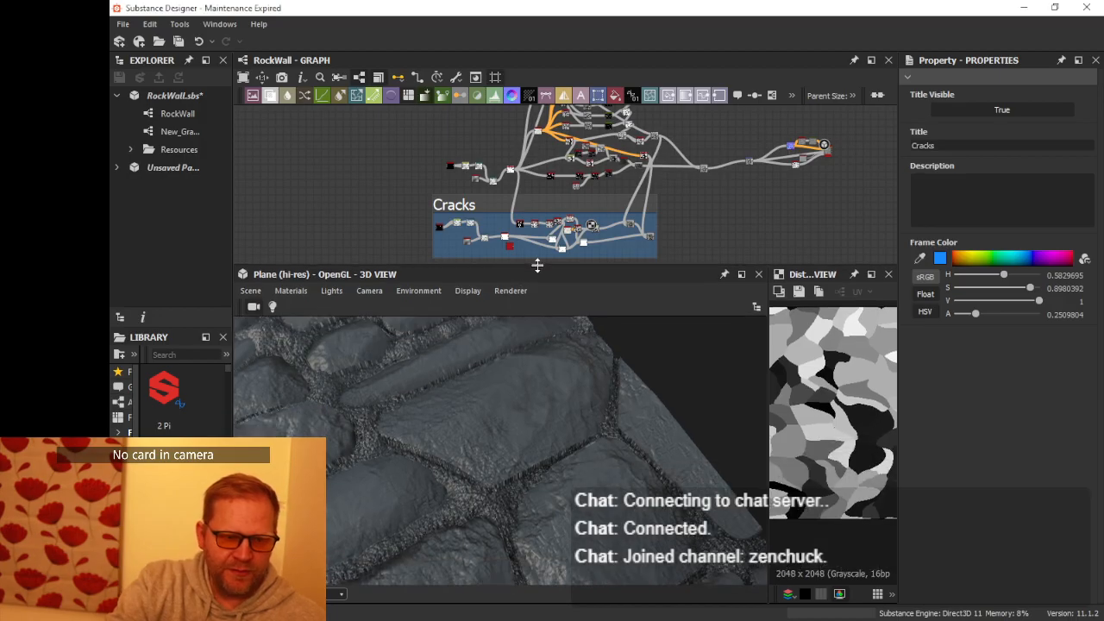
{"action": "left_click_drag", "start_coordinate": [518, 369], "coordinate": [570, 412]}
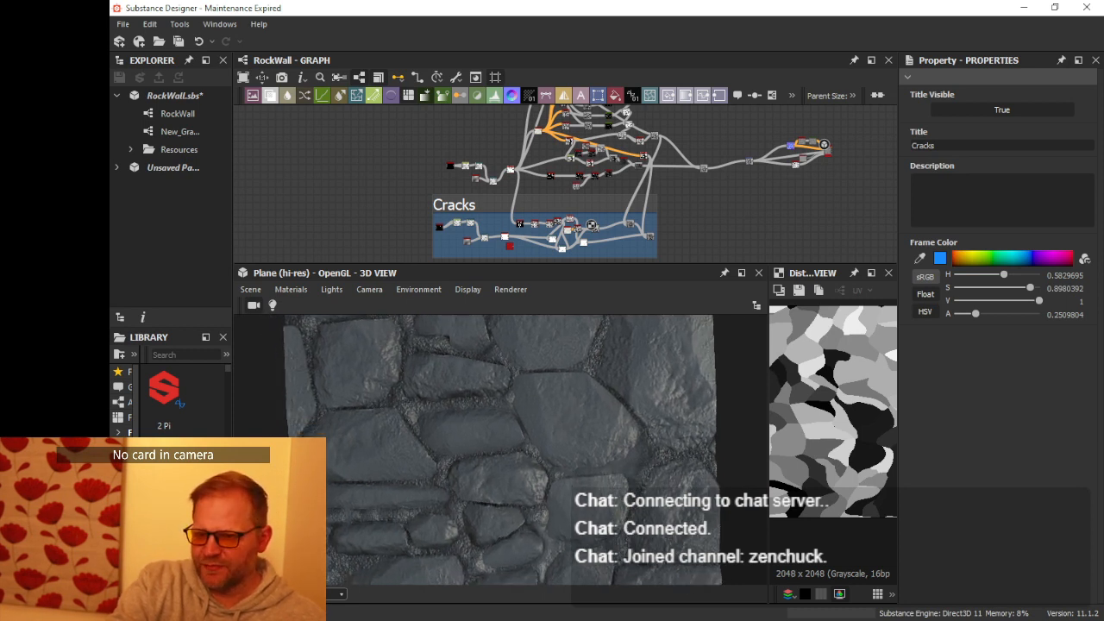
- Switch to PureRef, dismiss the update notice, load the recent scene Assignement3.pur and move the reference window out of the way
{"action": "key", "text": "ctrl+shift+a"}
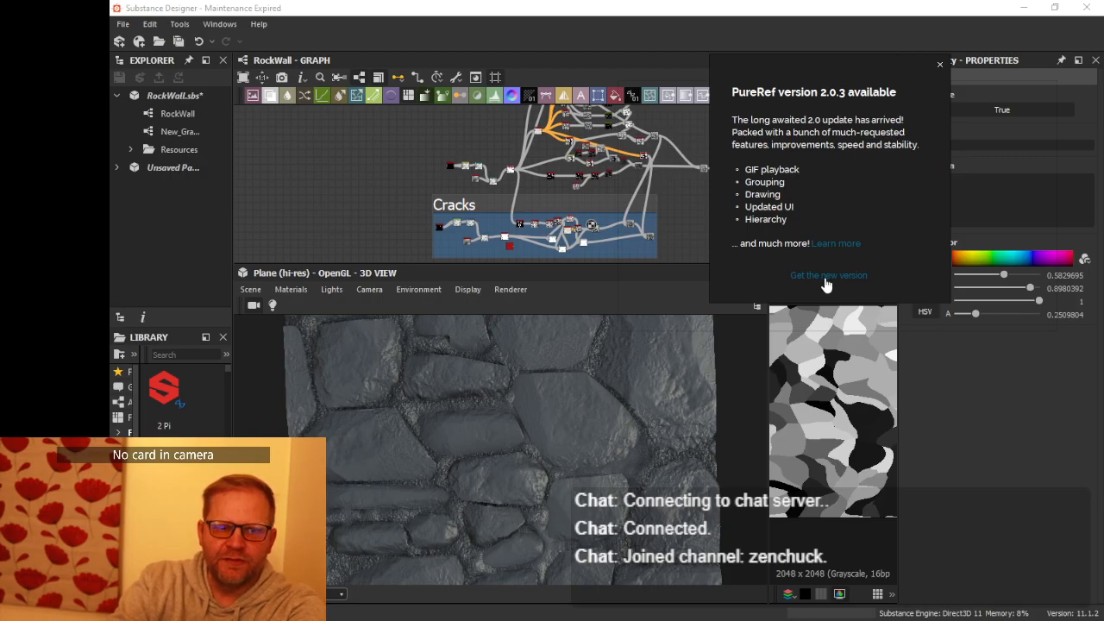
{"action": "left_click", "coordinate": [940, 64]}
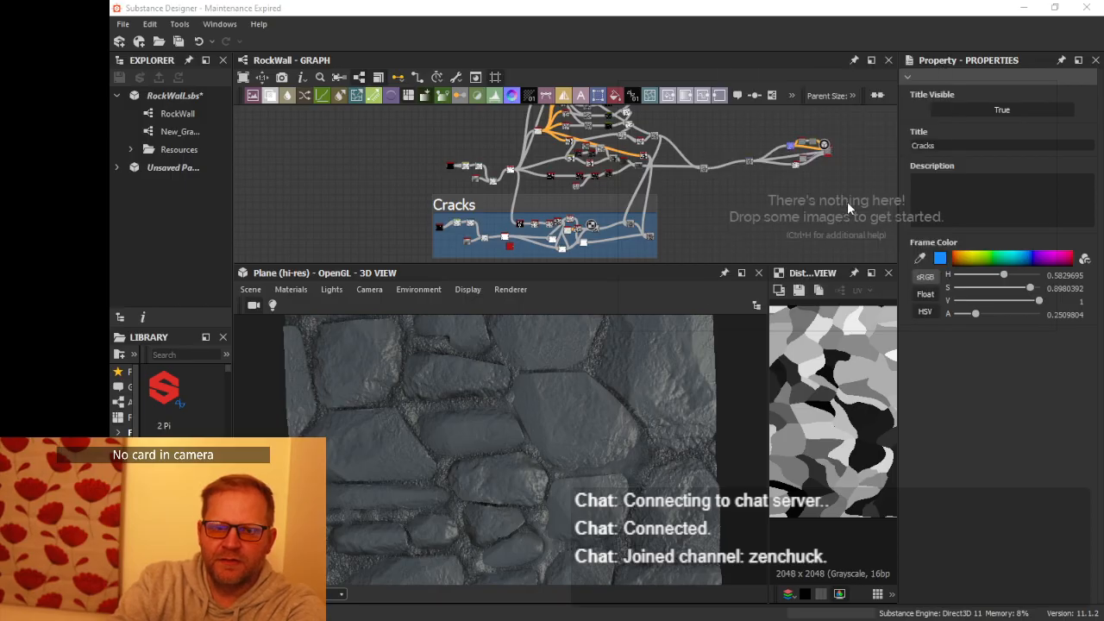
{"action": "right_click", "coordinate": [825, 178]}
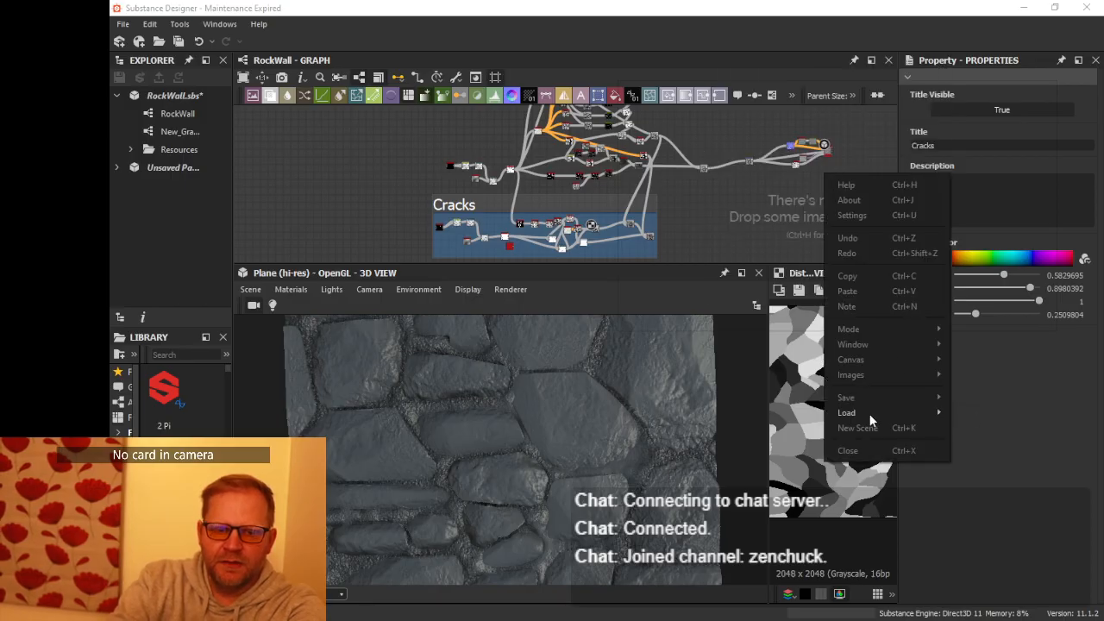
{"action": "mouse_move", "coordinate": [870, 420]}
{"action": "mouse_move", "coordinate": [982, 429]}
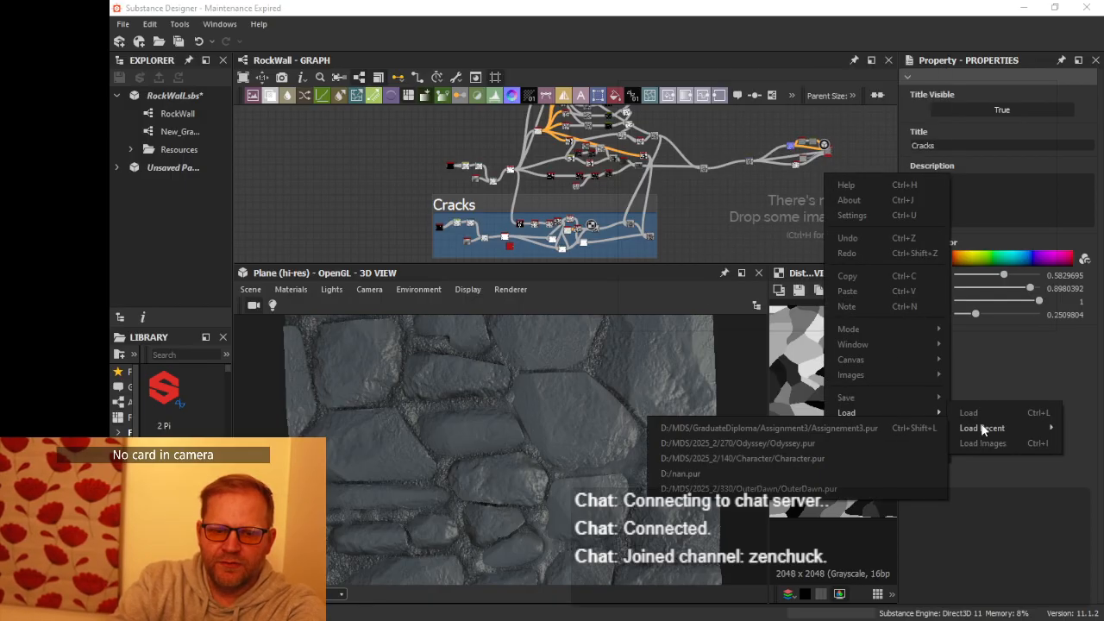
{"action": "left_click", "coordinate": [892, 429]}
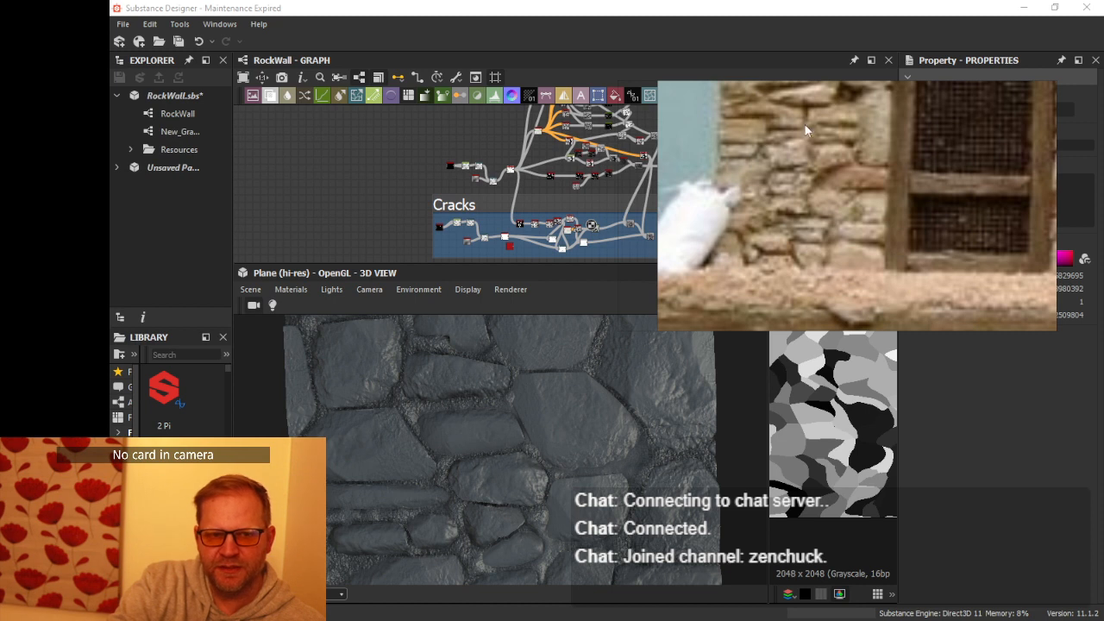
{"action": "right_click_drag", "start_coordinate": [806, 130], "coordinate": [1103, 130]}
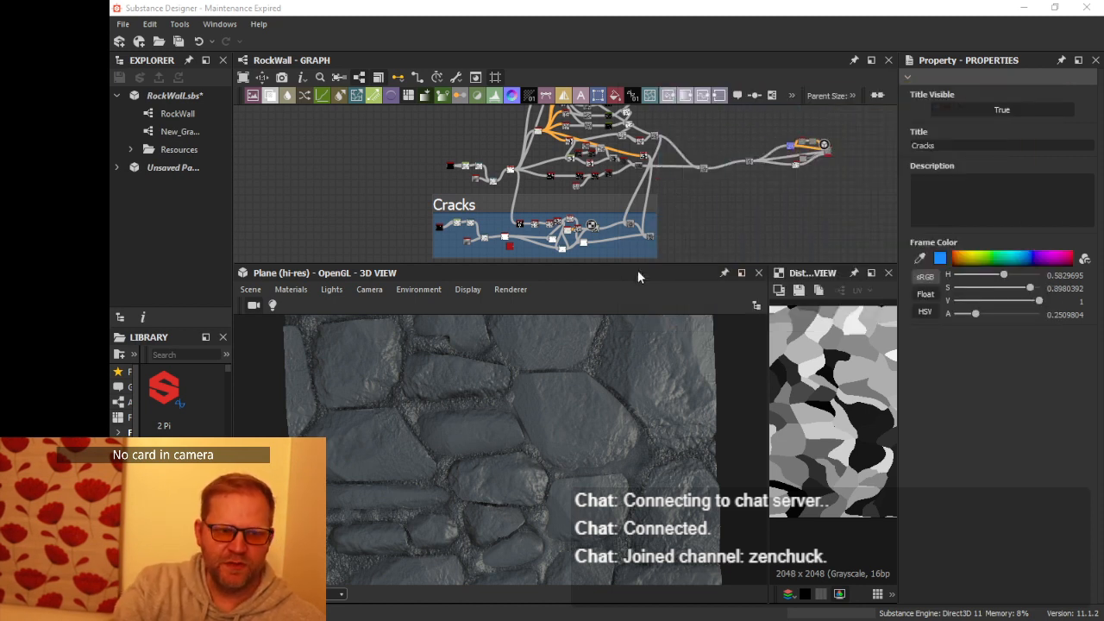
- Enlarge the graph area at the expense of the 3D view, exposing empty space below the Cracks frame
{"action": "left_click_drag", "start_coordinate": [629, 264], "coordinate": [661, 407]}
{"action": "middle_click_drag", "start_coordinate": [601, 316], "coordinate": [653, 414]}
{"action": "scroll", "coordinate": [665, 307], "scroll_direction": "up", "scroll_amount": 3}
{"action": "middle_click_drag", "start_coordinate": [665, 308], "coordinate": [622, 198]}
{"action": "scroll", "coordinate": [622, 197], "scroll_direction": "down", "scroll_amount": 3}
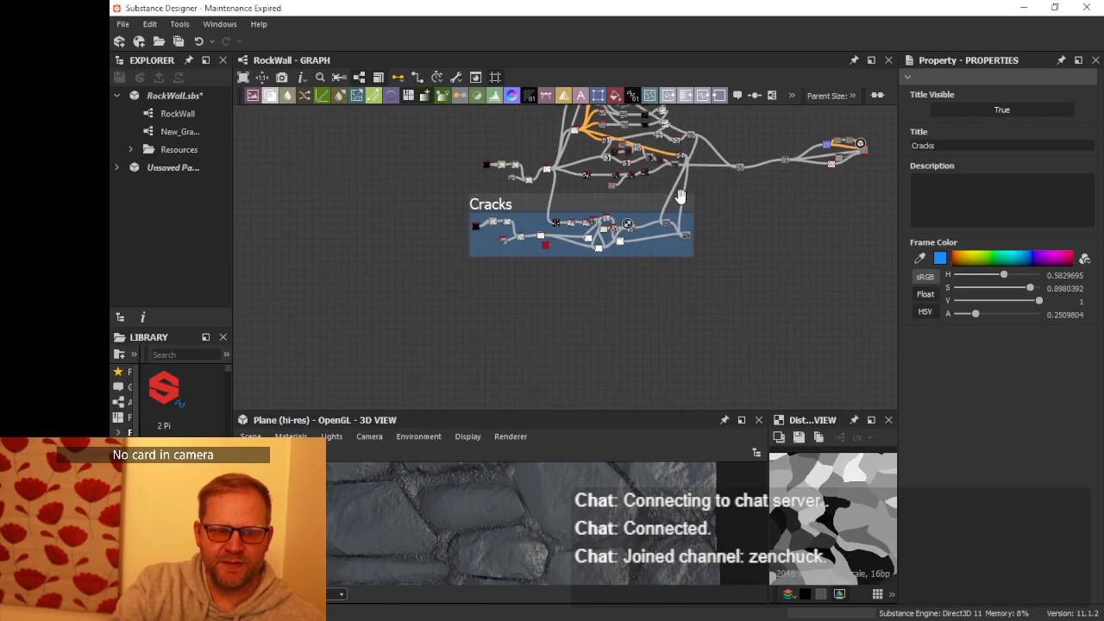
{"action": "key", "text": "space"}
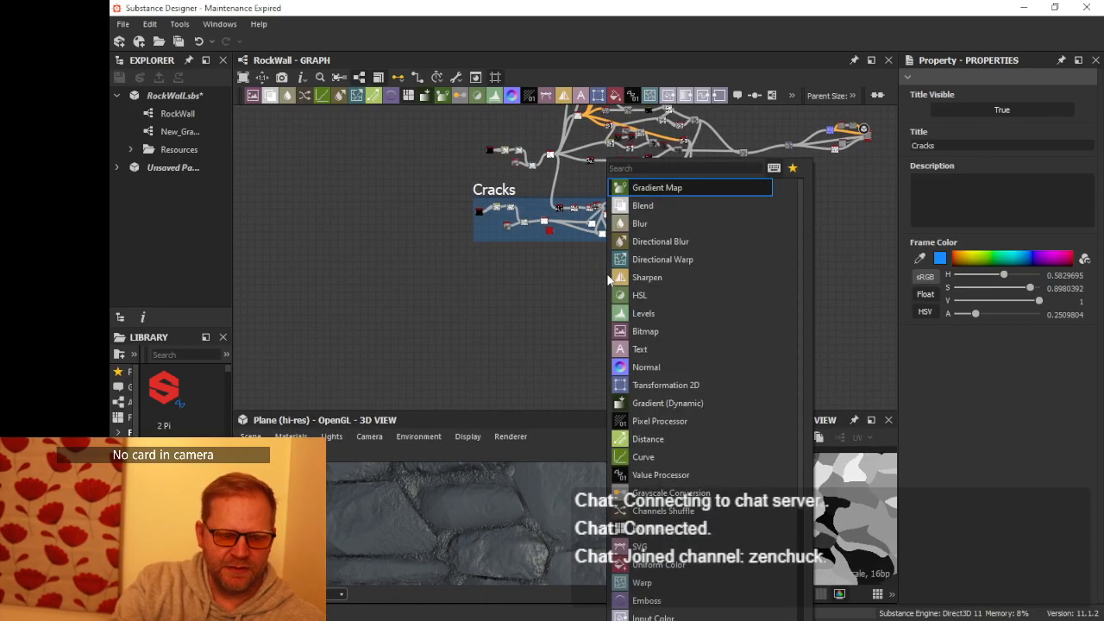
{"action": "type", "text": "sha"}
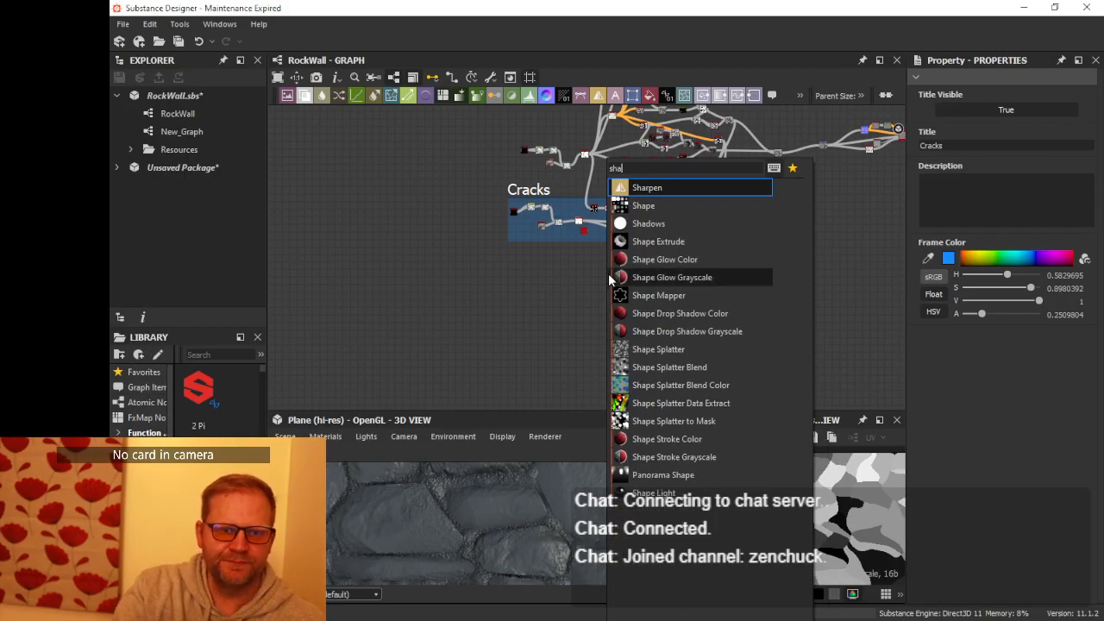
{"action": "left_click", "coordinate": [642, 206]}
{"action": "scroll", "coordinate": [631, 301], "scroll_direction": "up", "scroll_amount": 5}
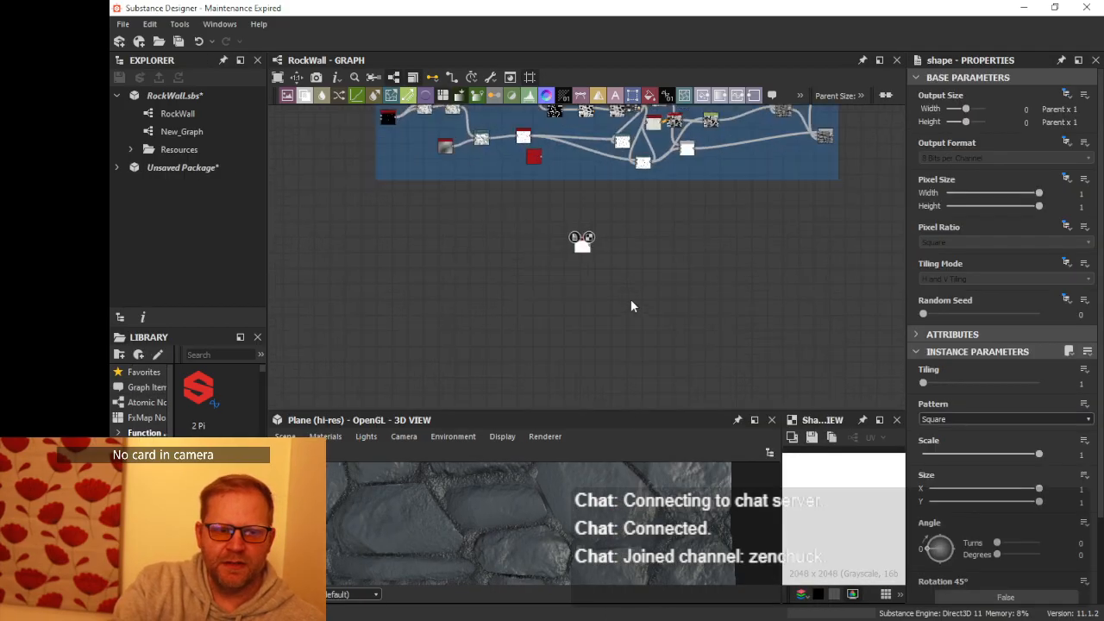
{"action": "key", "text": "Delete"}
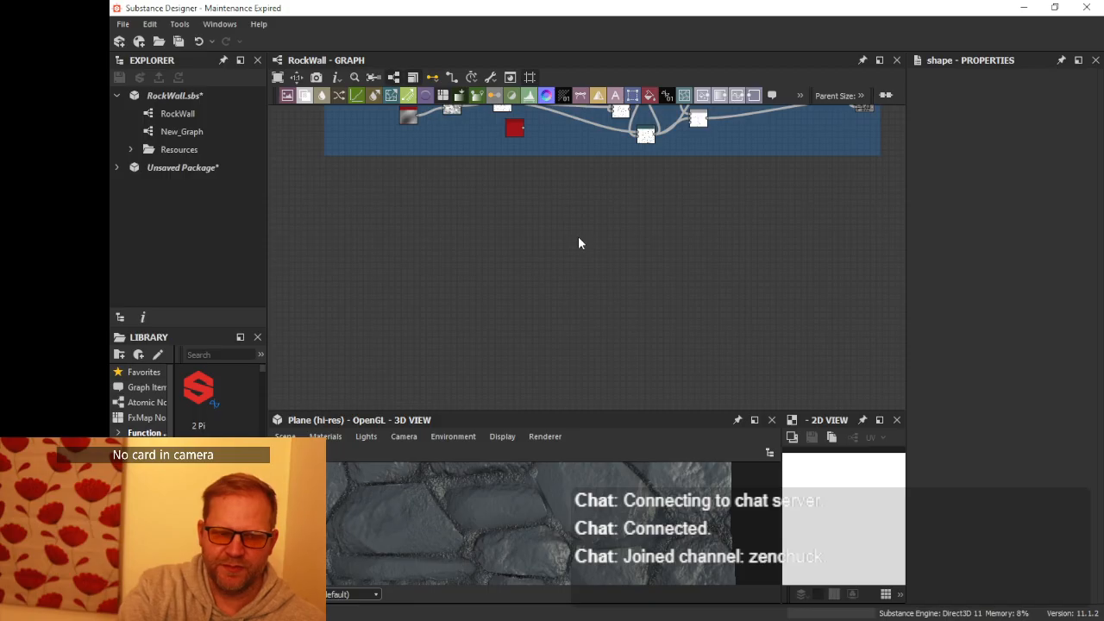
- Add a Tile Generator node in the empty space below the Cracks frame
{"action": "key", "text": "space"}
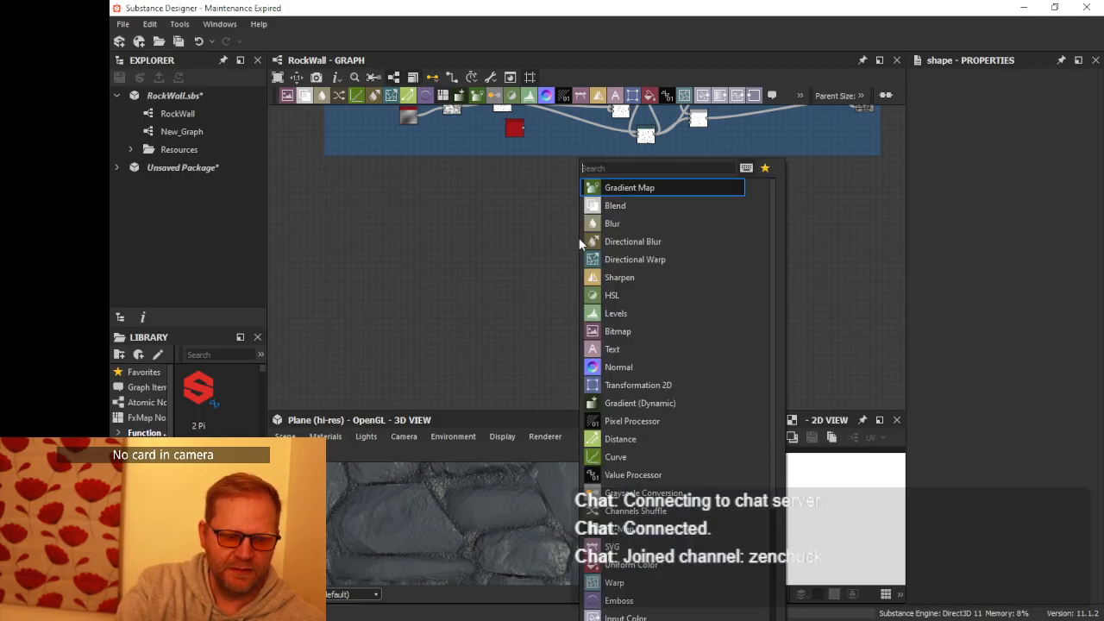
{"action": "type", "text": "tile"}
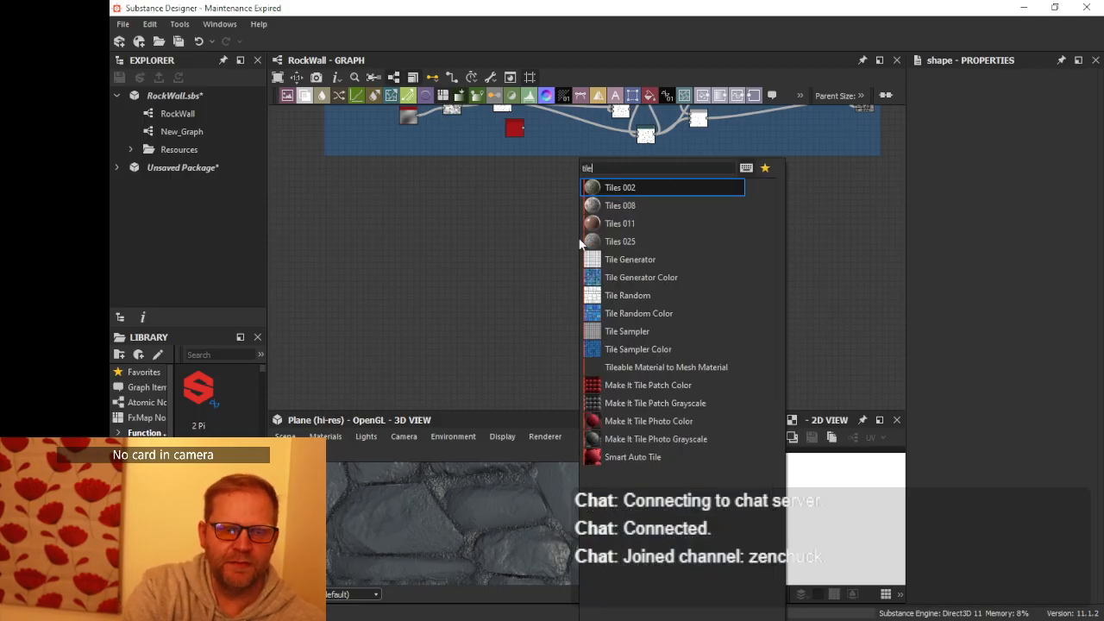
{"action": "left_click", "coordinate": [668, 264]}
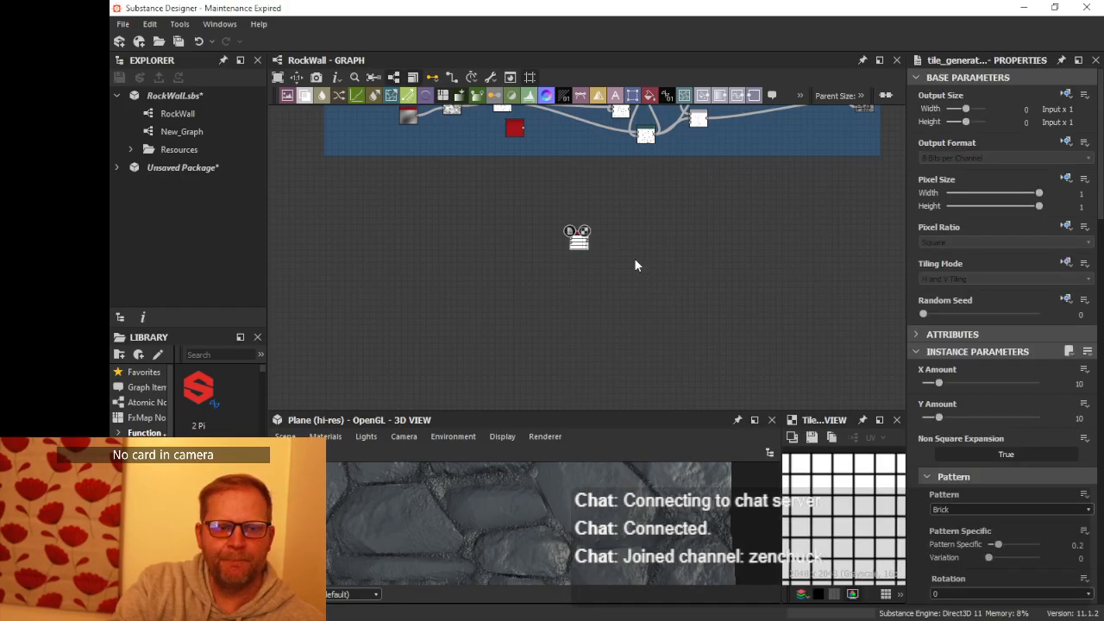
{"action": "scroll", "coordinate": [636, 264], "scroll_direction": "up", "scroll_amount": 3}
{"action": "middle_click_drag", "start_coordinate": [598, 230], "coordinate": [754, 293]}
{"action": "scroll", "coordinate": [685, 282], "scroll_direction": "up", "scroll_amount": 2}
{"action": "scroll", "coordinate": [684, 282], "scroll_direction": "up", "scroll_amount": 1}
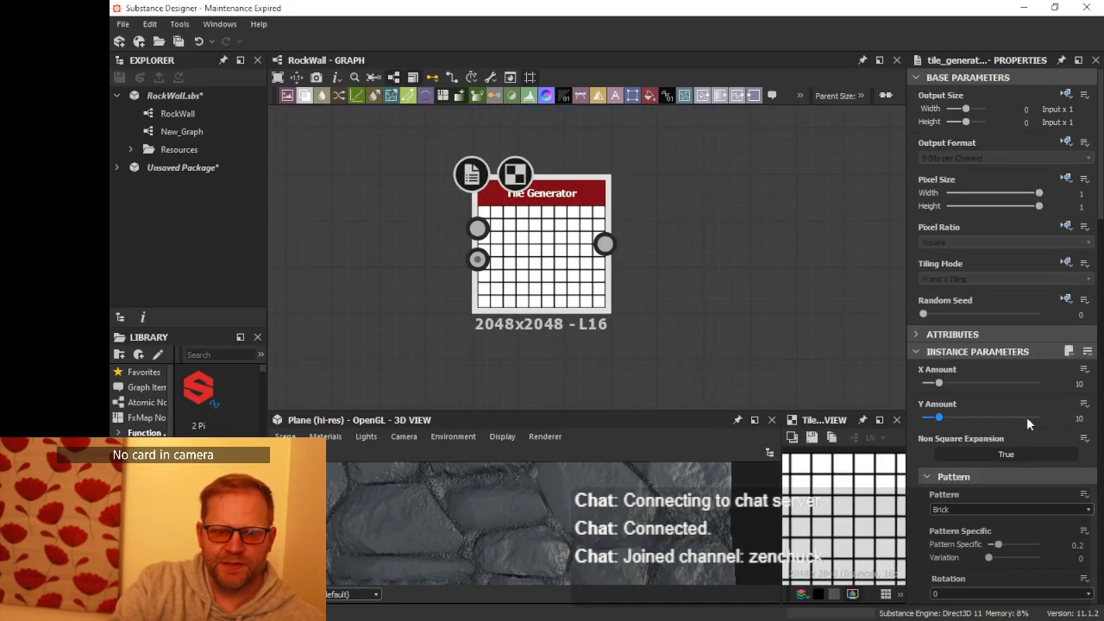
- Try the Paraboloid, Gaussian and Bell patterns on the Tile Generator
{"action": "left_click", "coordinate": [970, 510]}
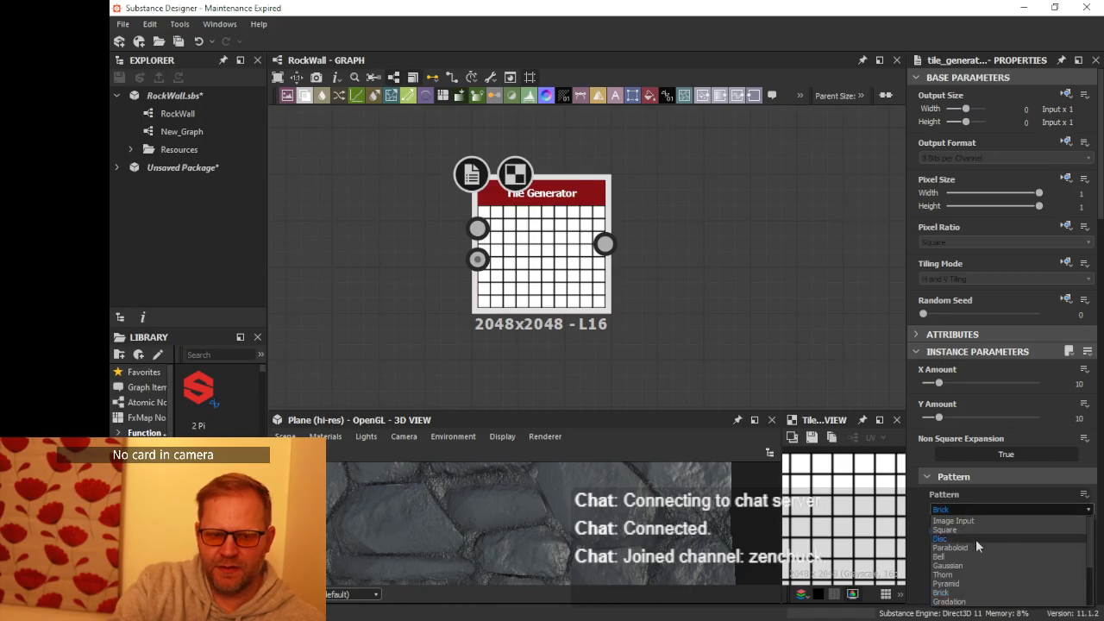
{"action": "left_click", "coordinate": [973, 543]}
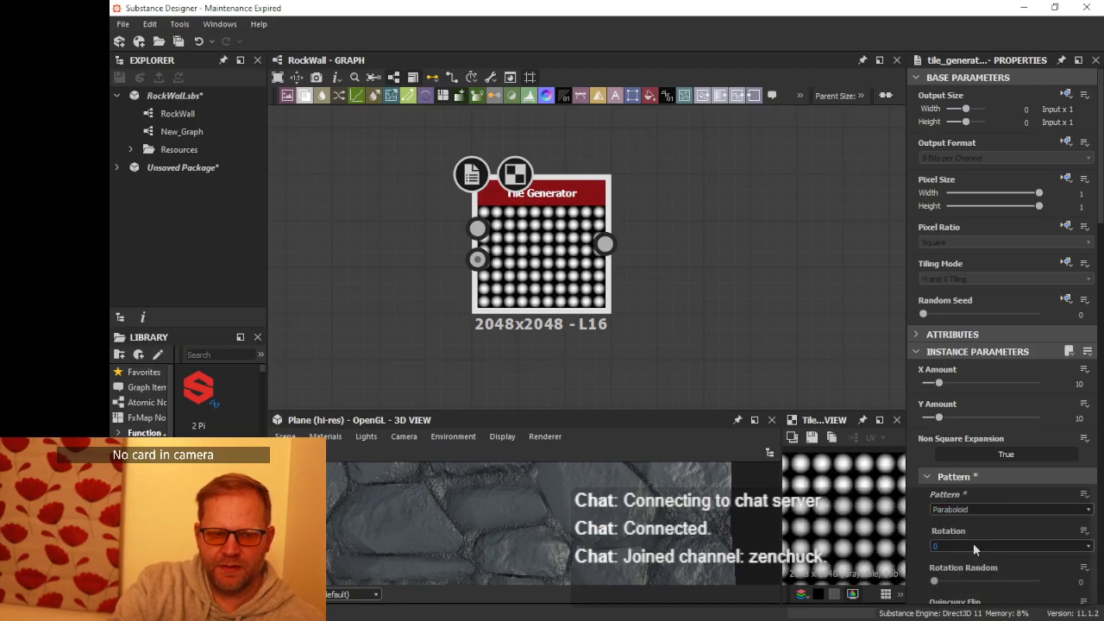
{"action": "left_click", "coordinate": [954, 509]}
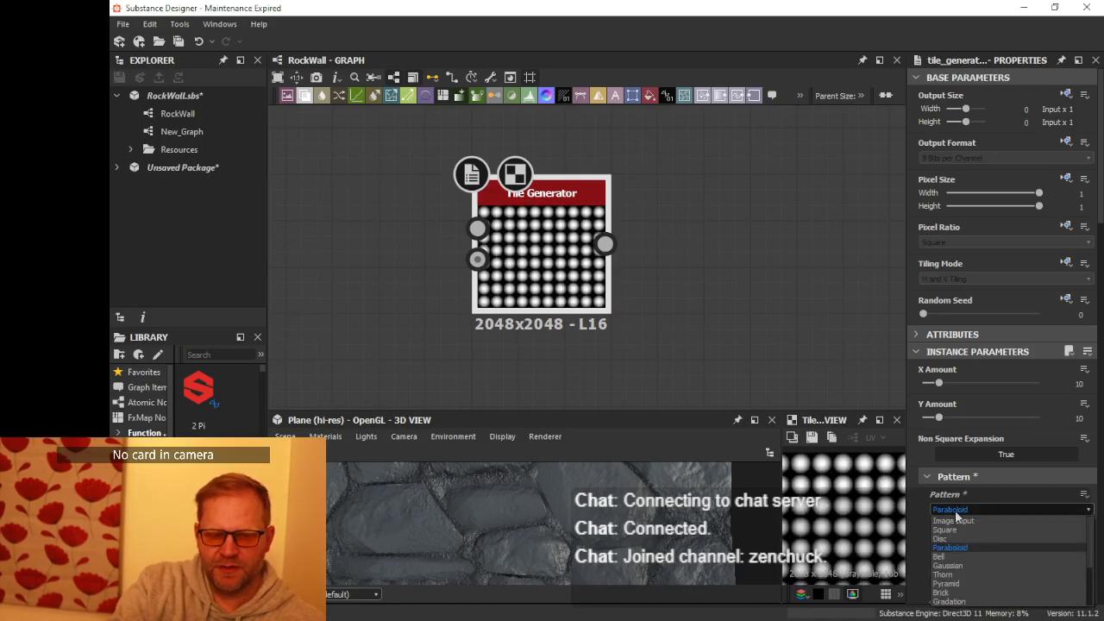
{"action": "left_click", "coordinate": [961, 561]}
{"action": "left_click", "coordinate": [958, 510]}
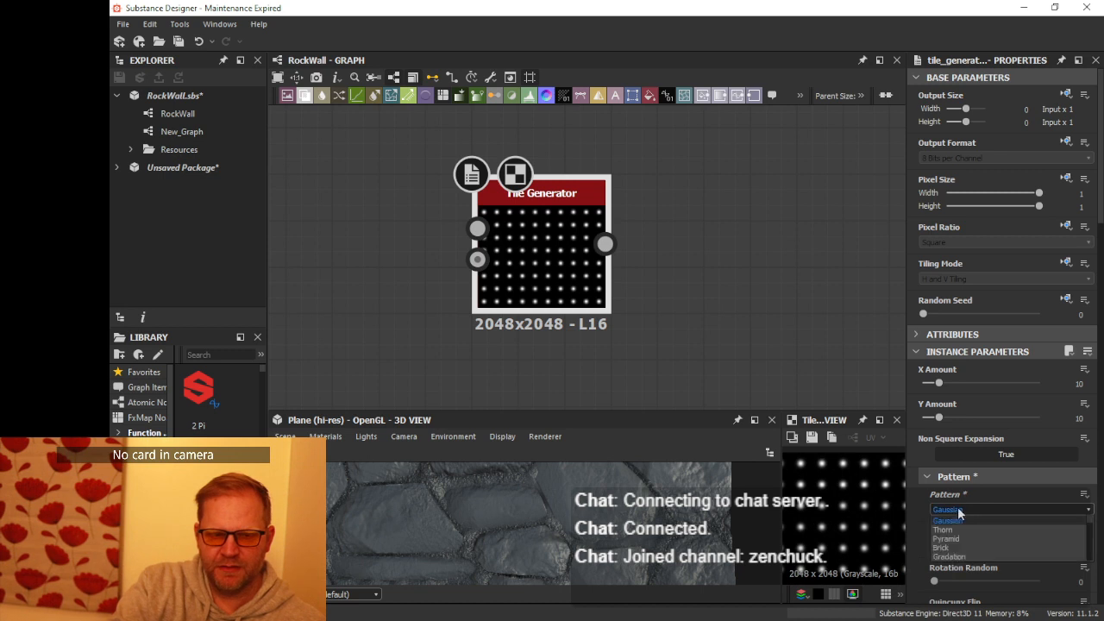
{"action": "left_click", "coordinate": [958, 561]}
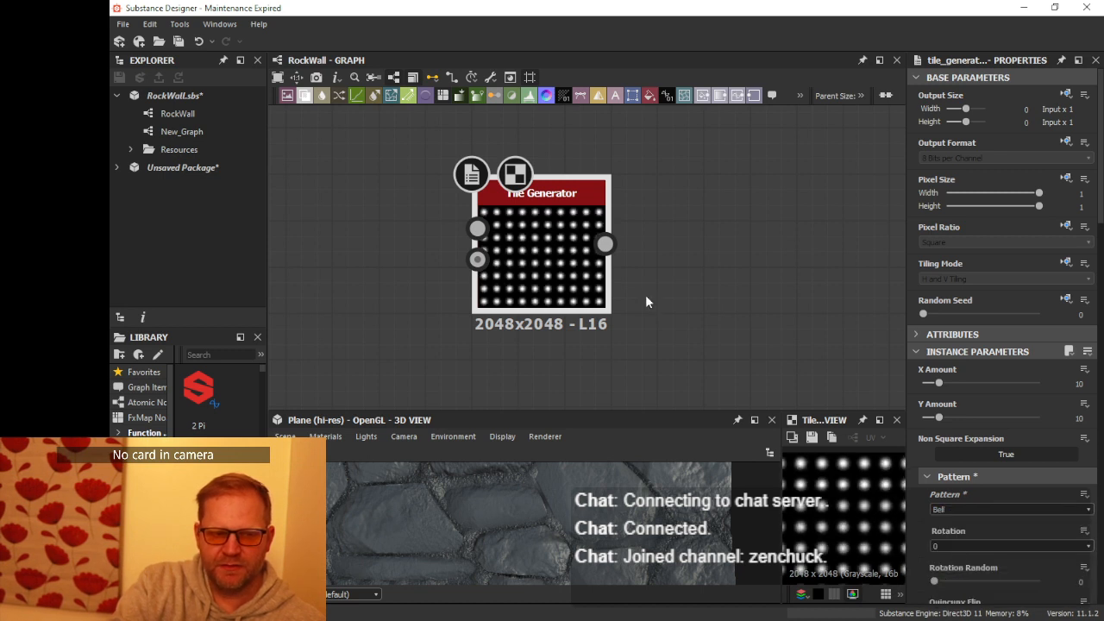
- Move the Tile Generator near the end of the graph and connect its output to the node feeding the normal map branch
{"action": "scroll", "coordinate": [655, 294], "scroll_direction": "down", "scroll_amount": 4}
{"action": "scroll", "coordinate": [654, 284], "scroll_direction": "up", "scroll_amount": 2}
{"action": "scroll", "coordinate": [655, 284], "scroll_direction": "down", "scroll_amount": 3}
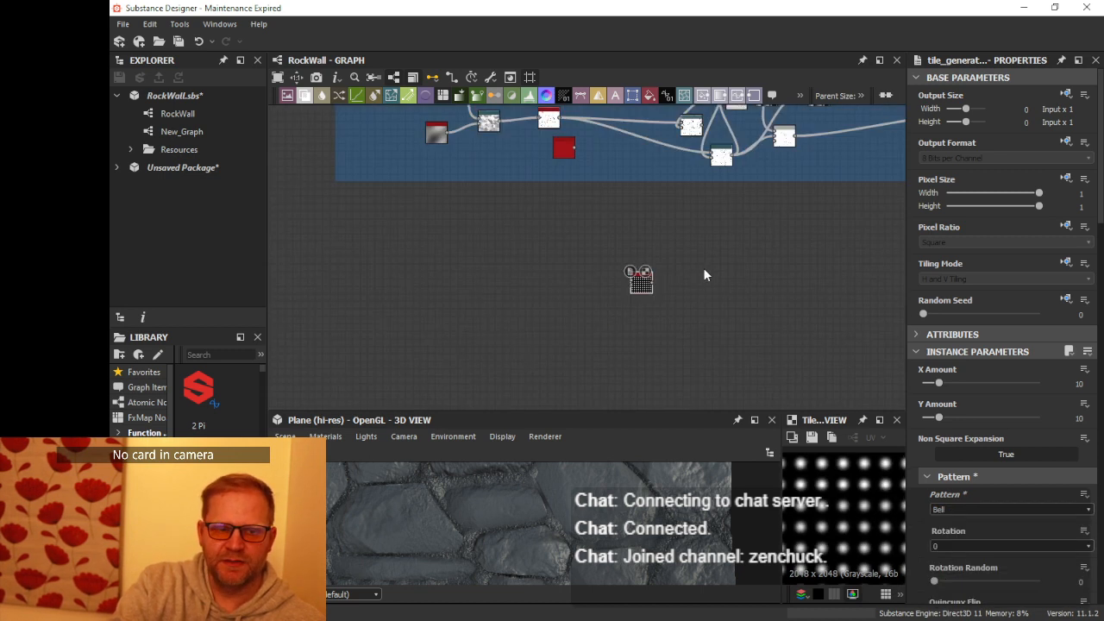
{"action": "middle_click_drag", "start_coordinate": [703, 274], "coordinate": [545, 321]}
{"action": "left_click_drag", "start_coordinate": [490, 333], "coordinate": [771, 283]}
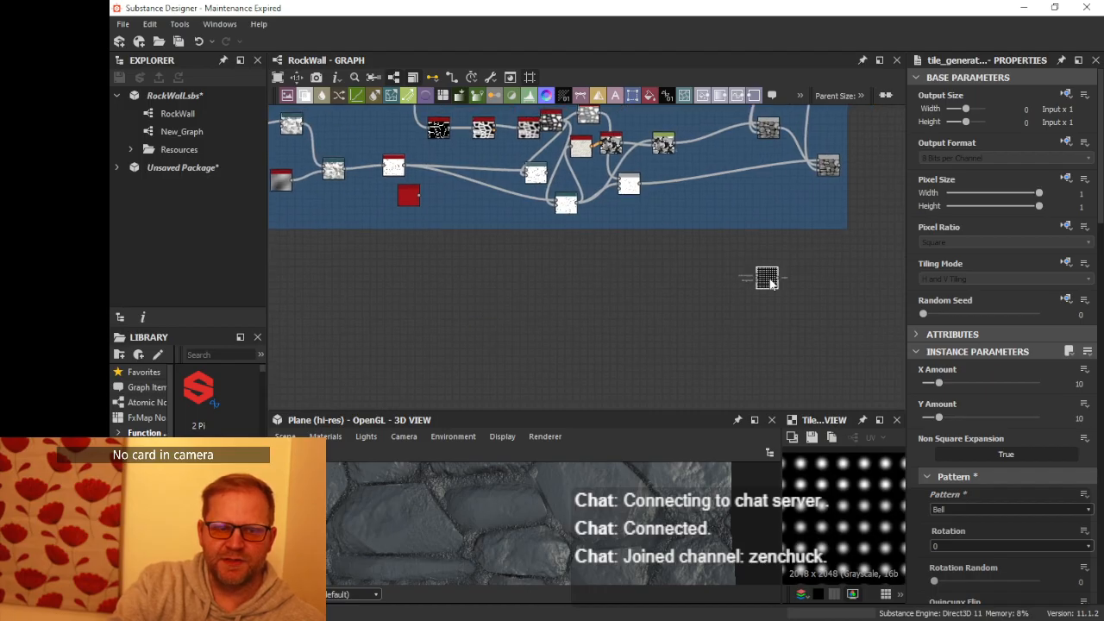
{"action": "middle_click_drag", "start_coordinate": [797, 267], "coordinate": [504, 371]}
{"action": "scroll", "coordinate": [558, 336], "scroll_direction": "down", "scroll_amount": 2}
{"action": "left_click_drag", "start_coordinate": [505, 365], "coordinate": [688, 190]}
{"action": "middle_click_drag", "start_coordinate": [710, 188], "coordinate": [633, 321]}
{"action": "scroll", "coordinate": [641, 312], "scroll_direction": "up", "scroll_amount": 4}
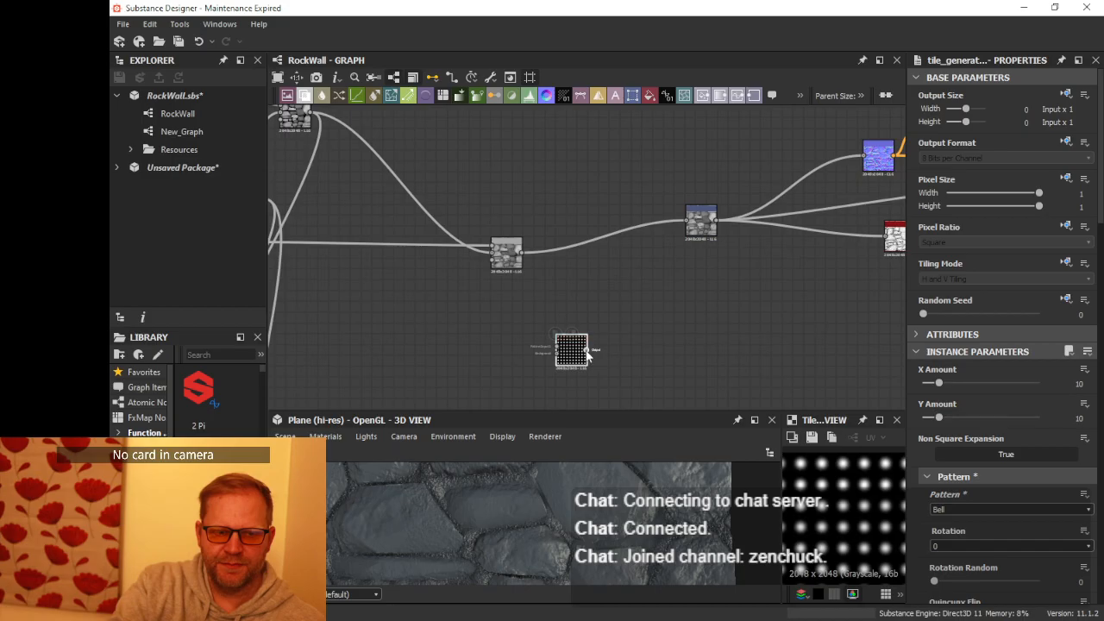
{"action": "left_click_drag", "start_coordinate": [588, 351], "coordinate": [691, 224]}
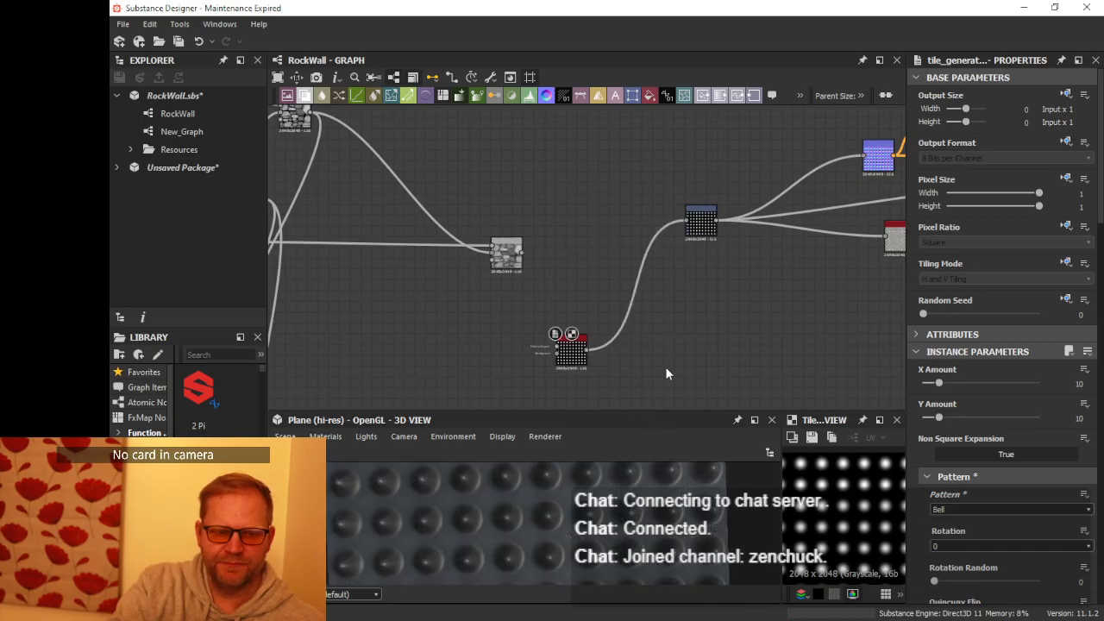
- Enlarge the 3D view at the expense of the graph and set the Tile Generator's pattern to Paraboloid
{"action": "left_click_drag", "start_coordinate": [659, 411], "coordinate": [662, 319]}
{"action": "left_click_drag", "start_coordinate": [643, 418], "coordinate": [678, 390]}
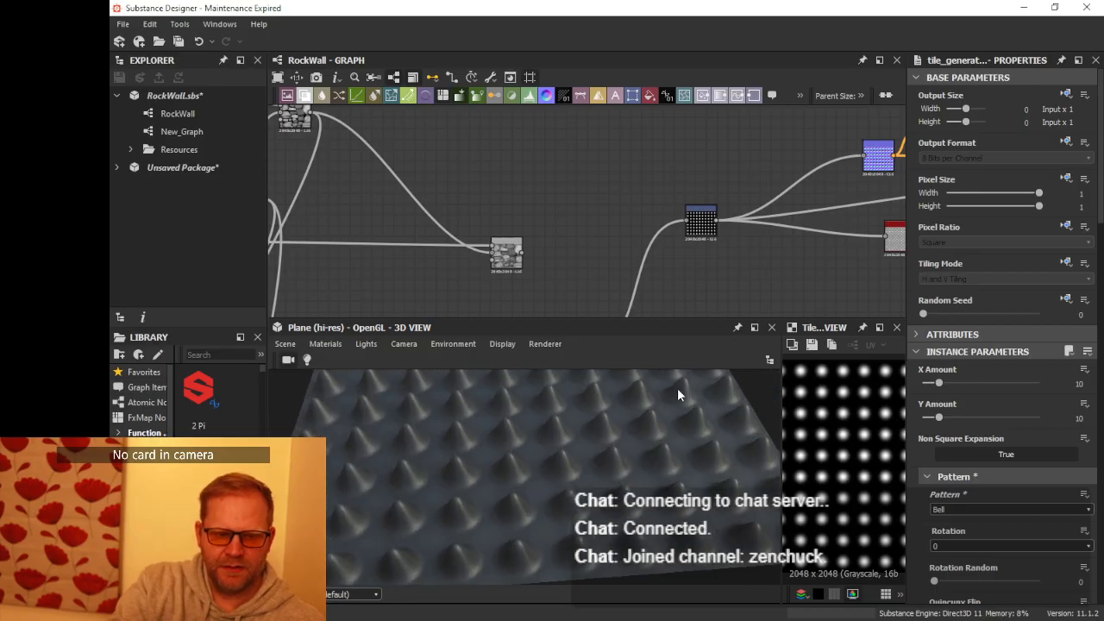
{"action": "middle_click_drag", "start_coordinate": [680, 271], "coordinate": [739, 193]}
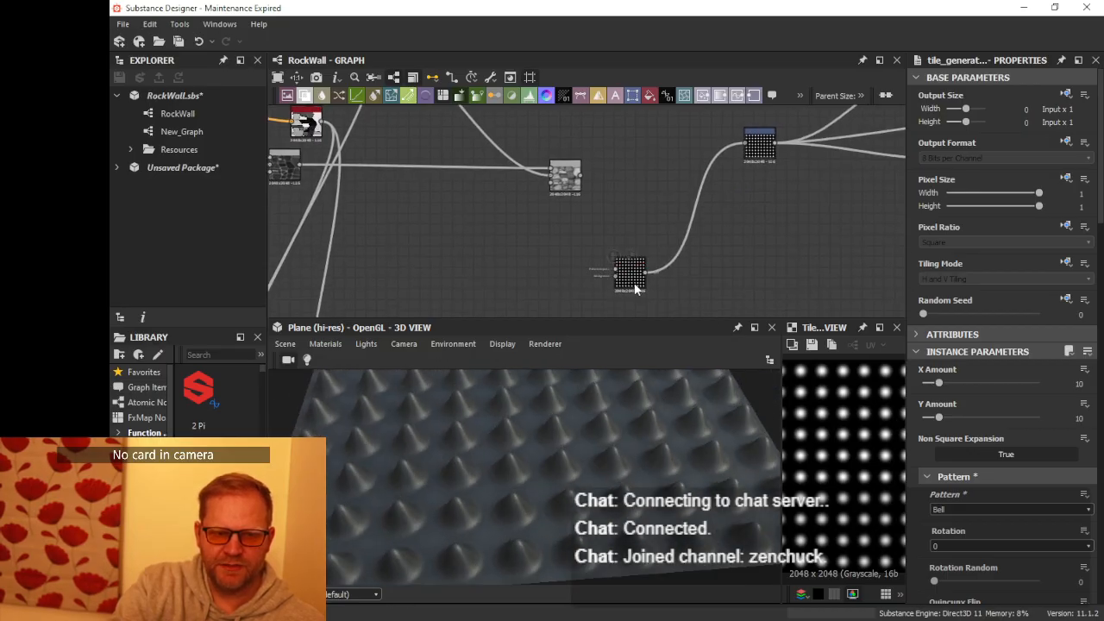
{"action": "left_click", "coordinate": [636, 289]}
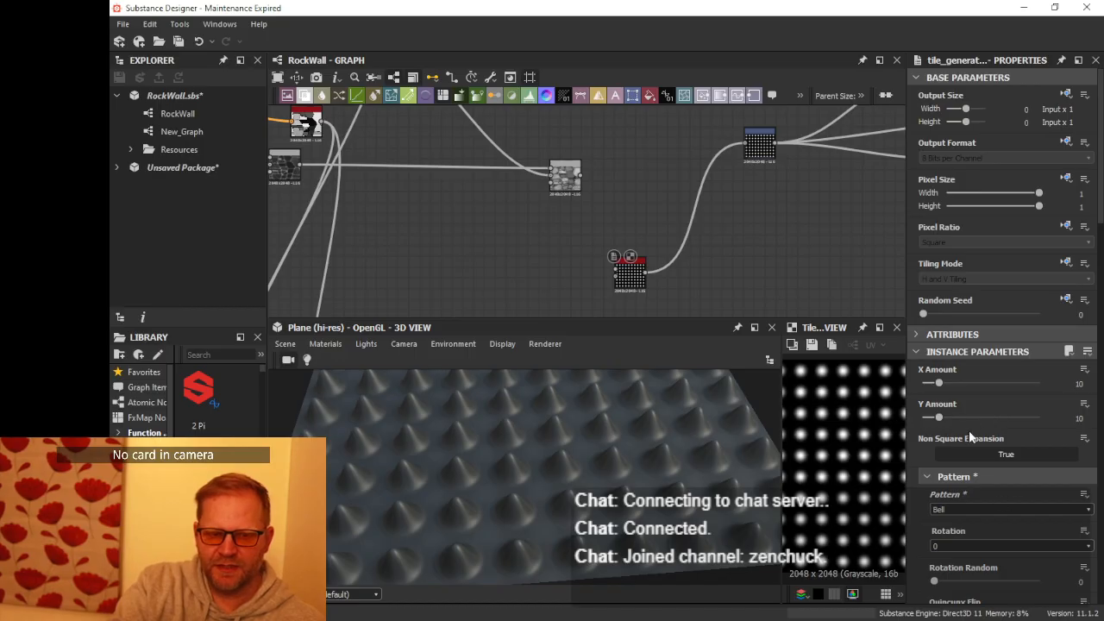
{"action": "scroll", "coordinate": [969, 440], "scroll_direction": "down", "scroll_amount": 3}
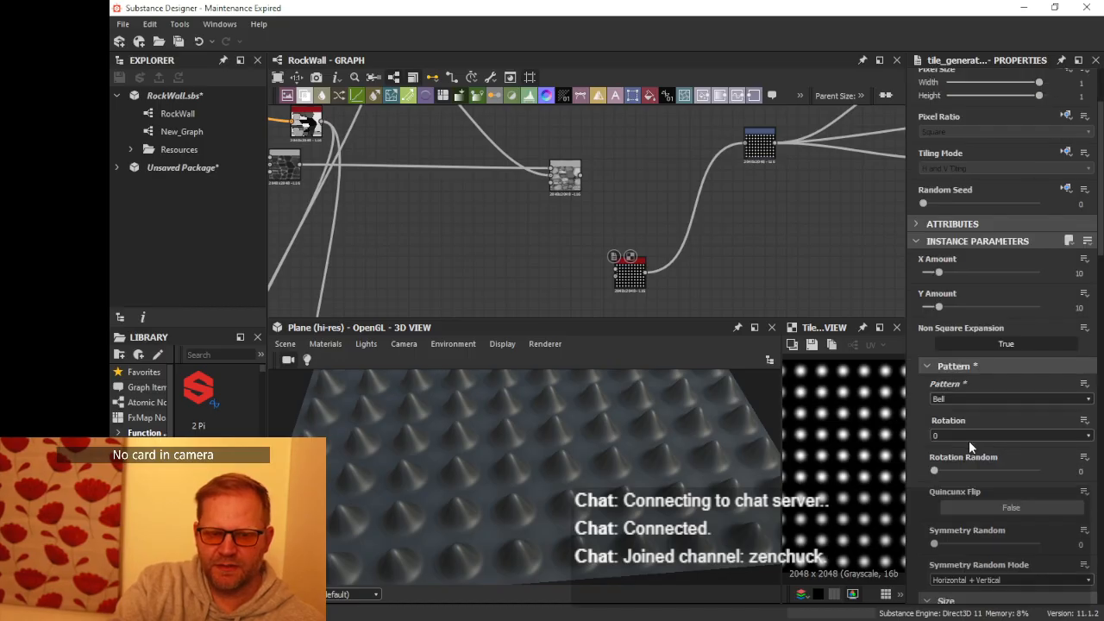
{"action": "left_click", "coordinate": [954, 399]}
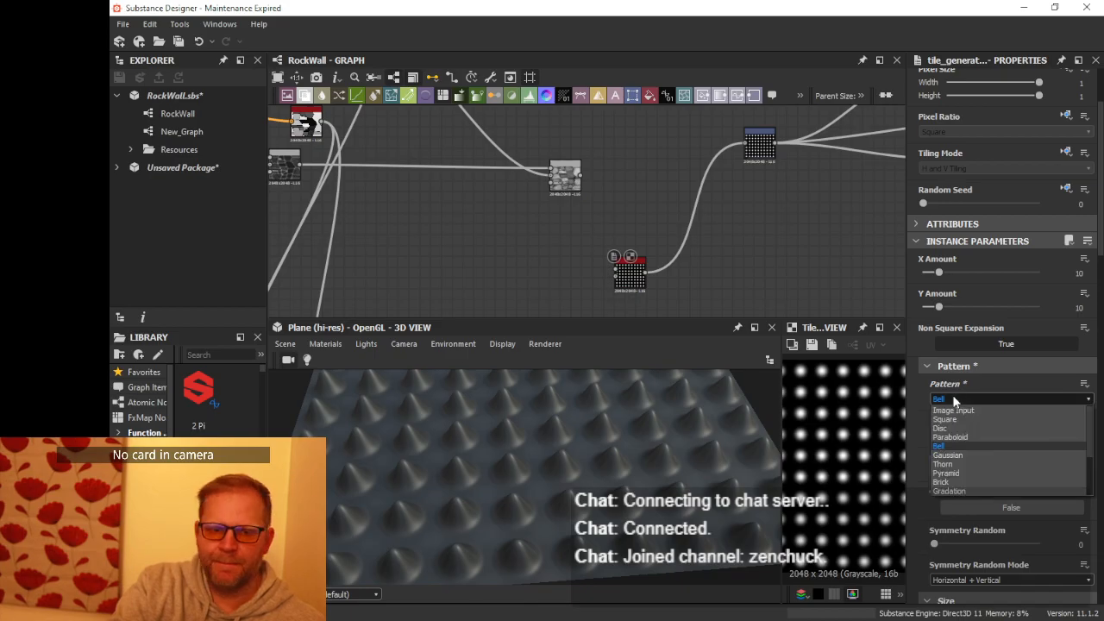
{"action": "left_click", "coordinate": [961, 435]}
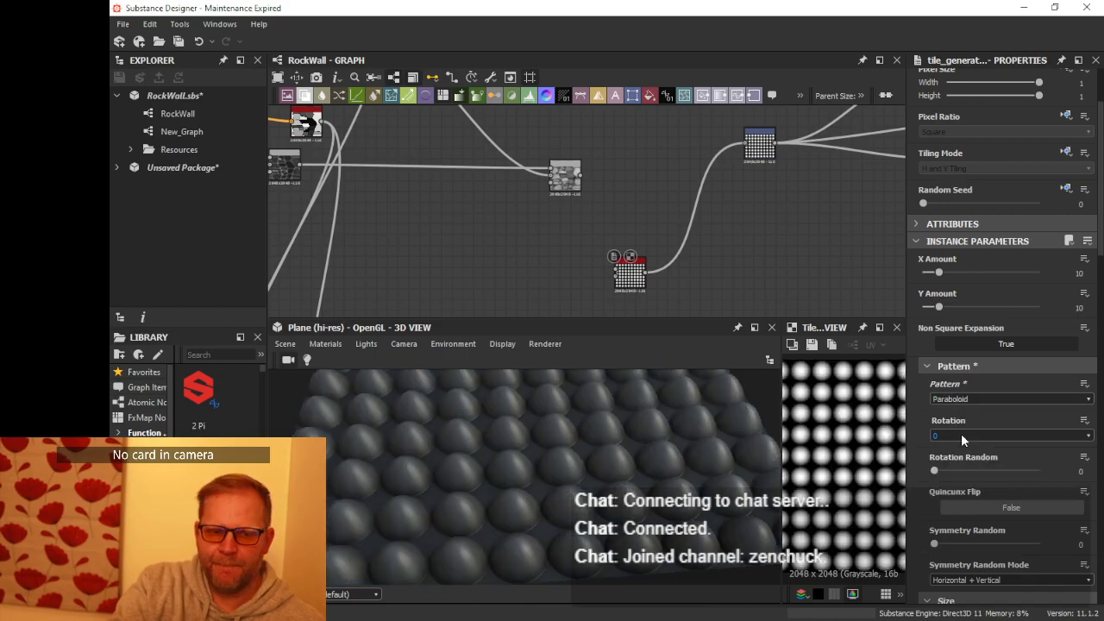
{"action": "left_click_drag", "start_coordinate": [593, 422], "coordinate": [626, 447]}
- Set the Tile Generator's Luminance Random to 1 and tilt the plane to check the height variation
{"action": "scroll", "coordinate": [625, 276], "scroll_direction": "down", "scroll_amount": 2}
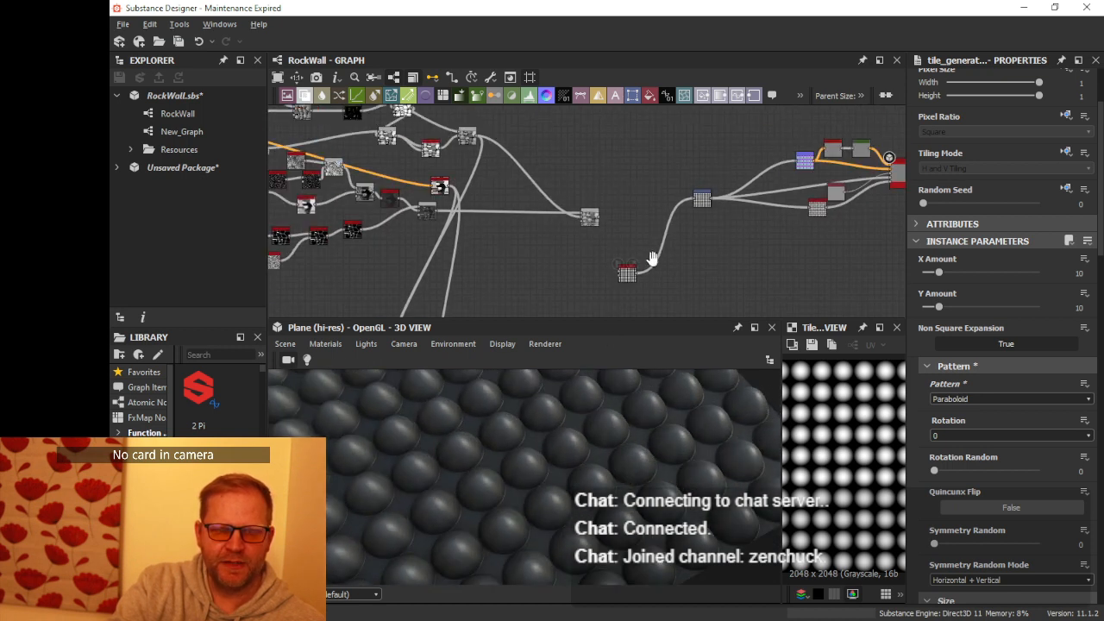
{"action": "scroll", "coordinate": [625, 273], "scroll_direction": "up", "scroll_amount": 5}
{"action": "left_click", "coordinate": [619, 265]}
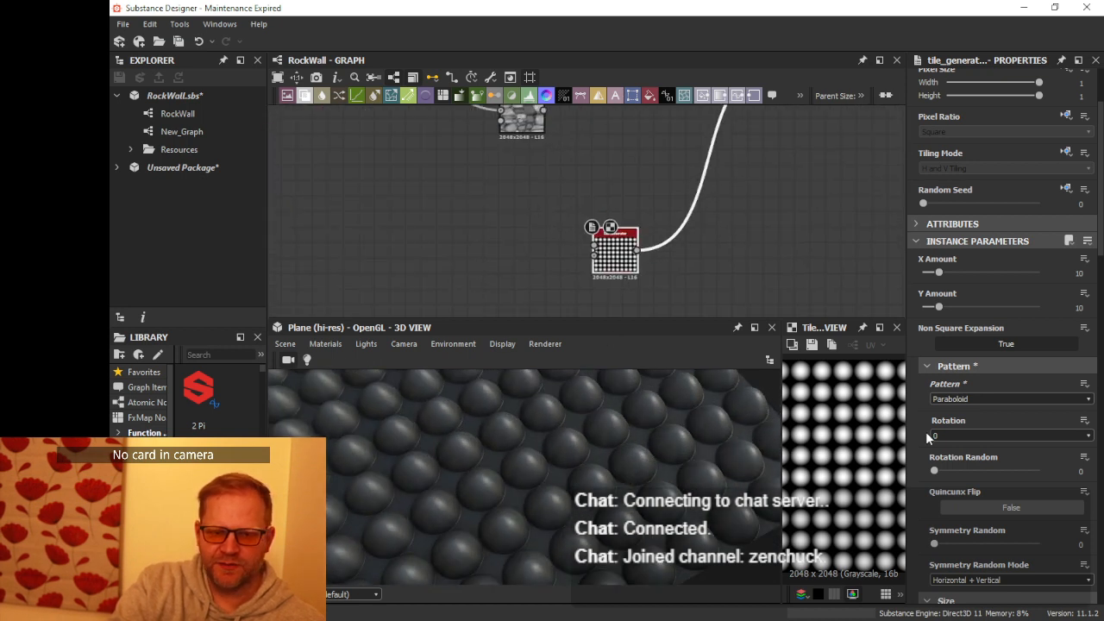
{"action": "scroll", "coordinate": [926, 432], "scroll_direction": "down", "scroll_amount": 10}
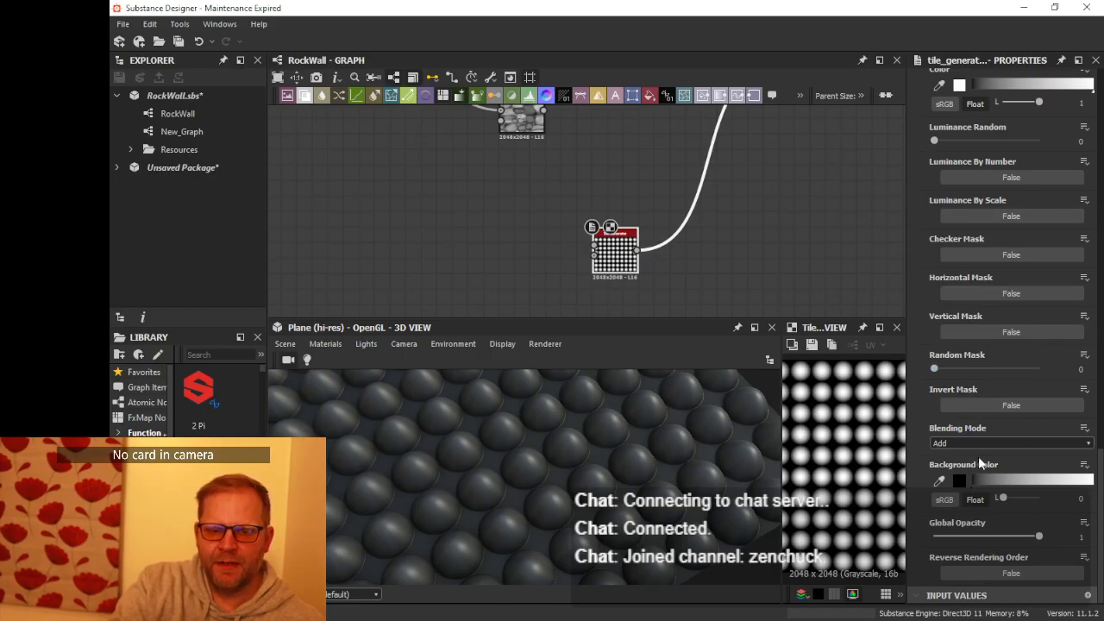
{"action": "scroll", "coordinate": [978, 456], "scroll_direction": "up", "scroll_amount": 3}
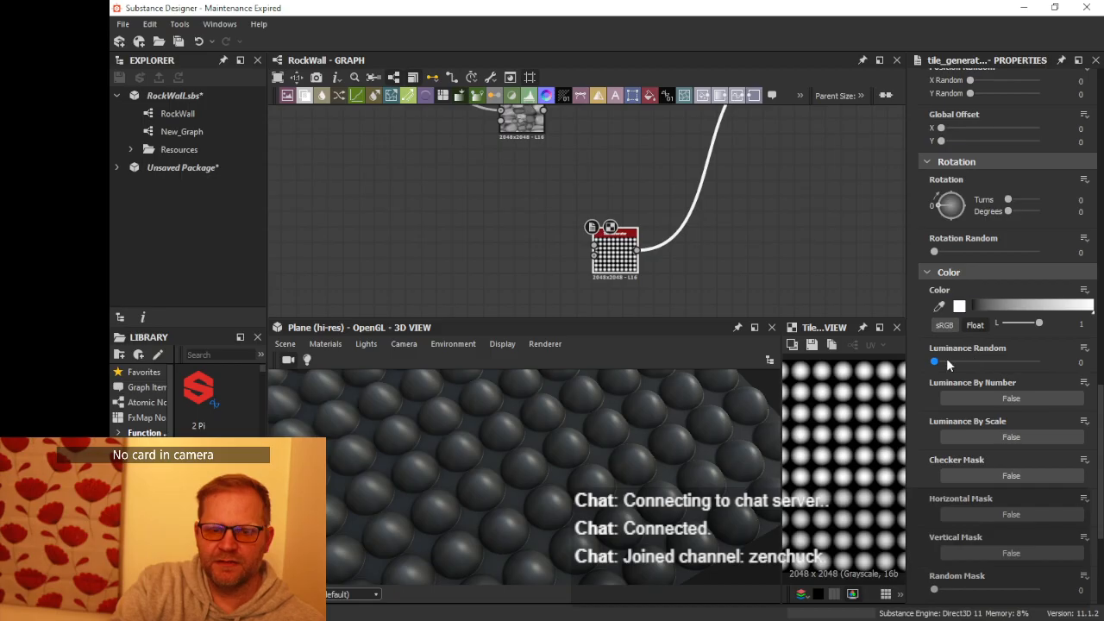
{"action": "left_click_drag", "start_coordinate": [949, 361], "coordinate": [1044, 361]}
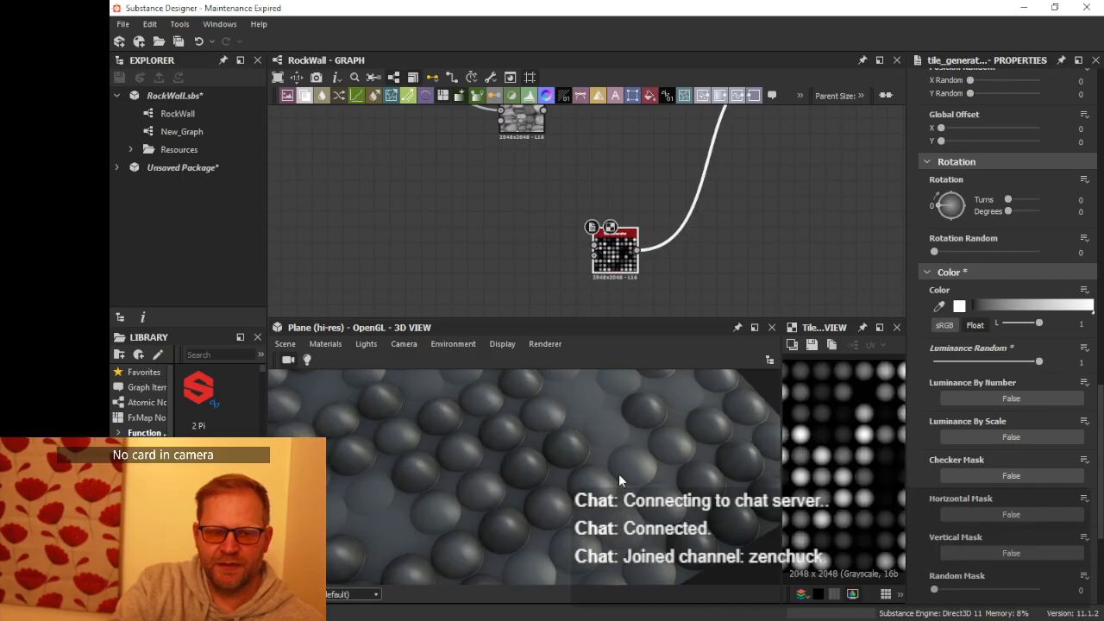
{"action": "left_click_drag", "start_coordinate": [619, 474], "coordinate": [647, 414]}
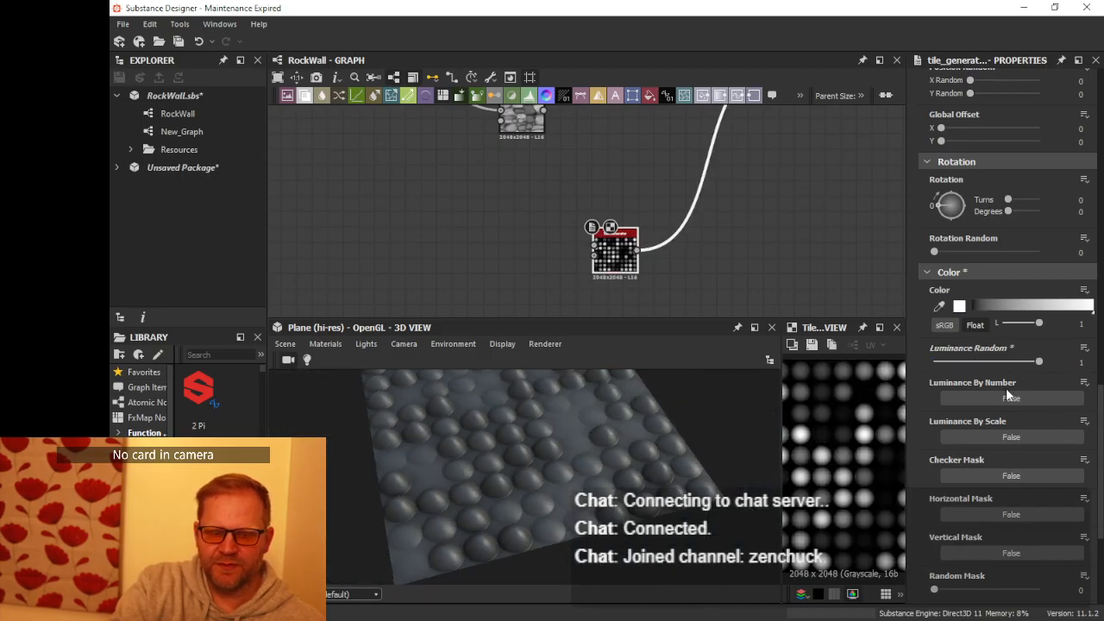
- Set the Tile Generator's Scale Random to 0.5 and its Scale to 3
{"action": "scroll", "coordinate": [1005, 418], "scroll_direction": "down", "scroll_amount": 3}
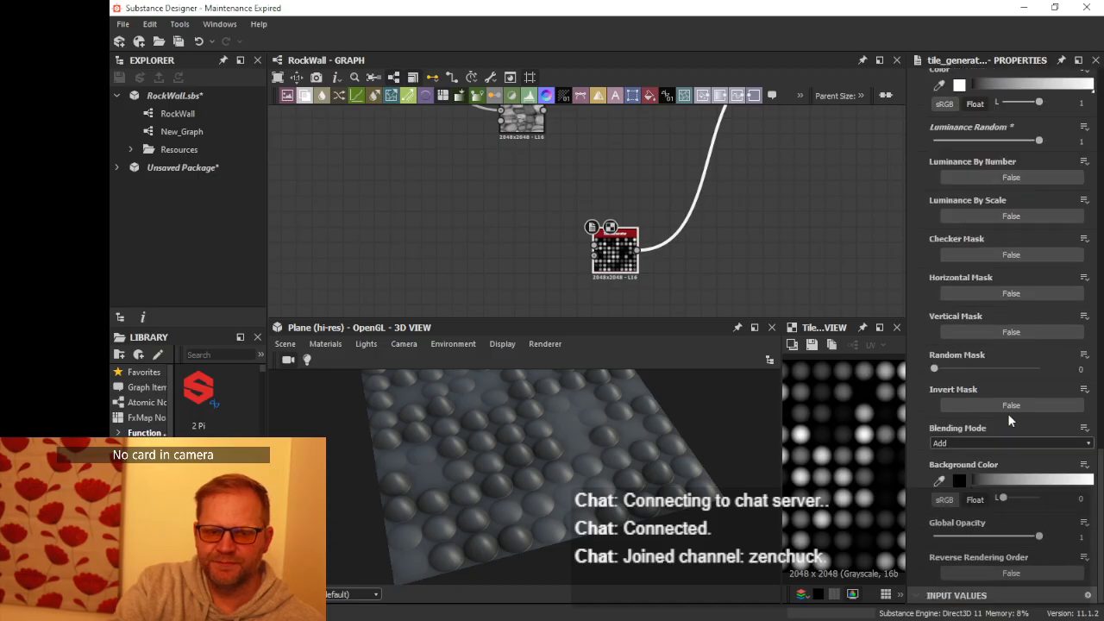
{"action": "scroll", "coordinate": [1009, 413], "scroll_direction": "up", "scroll_amount": 12}
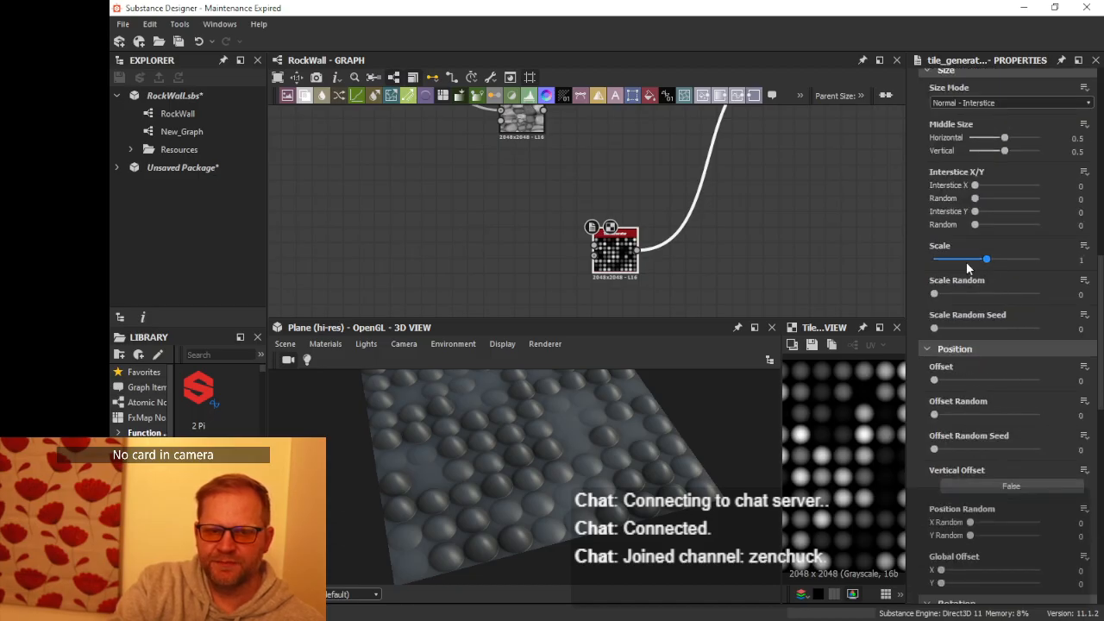
{"action": "left_click_drag", "start_coordinate": [937, 295], "coordinate": [1040, 259]}
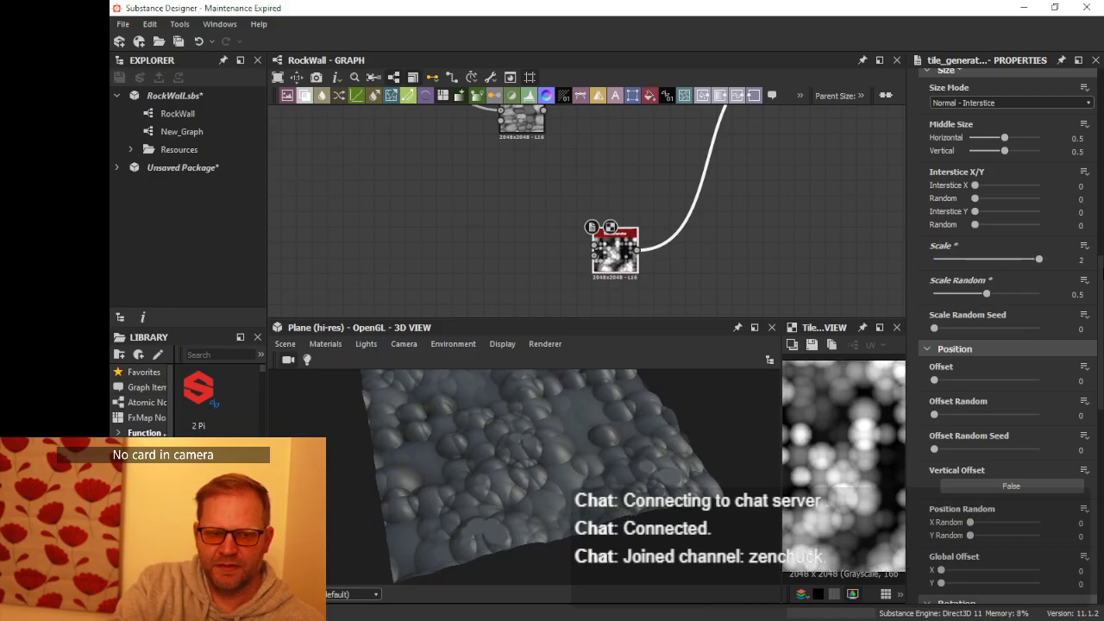
{"action": "left_click", "coordinate": [1069, 260]}
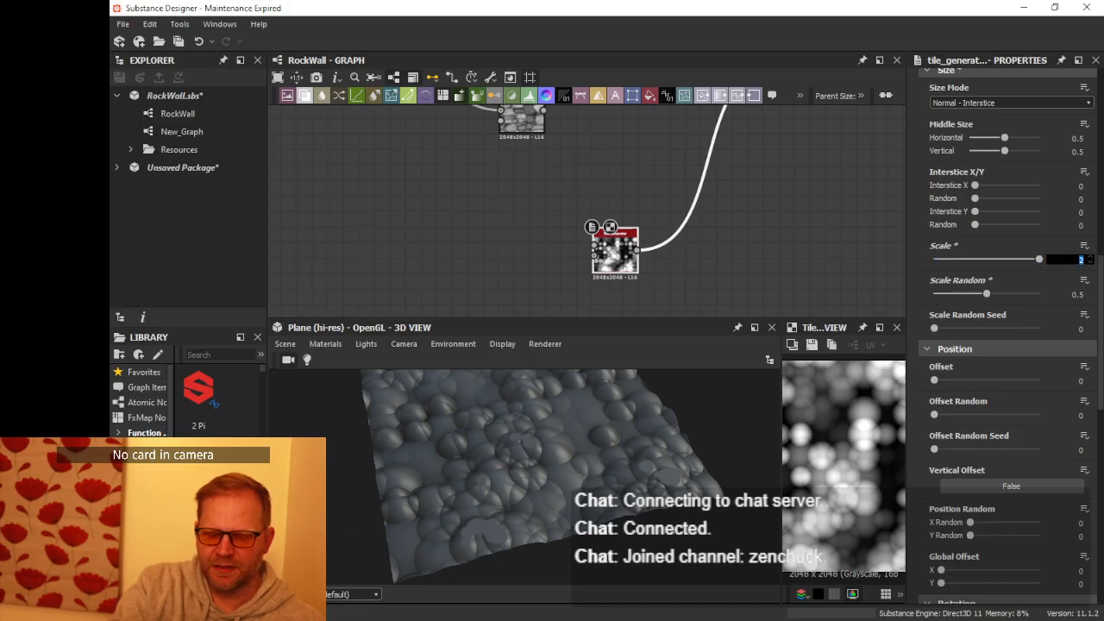
{"action": "type", "text": "3"}
{"action": "key", "text": "Return"}
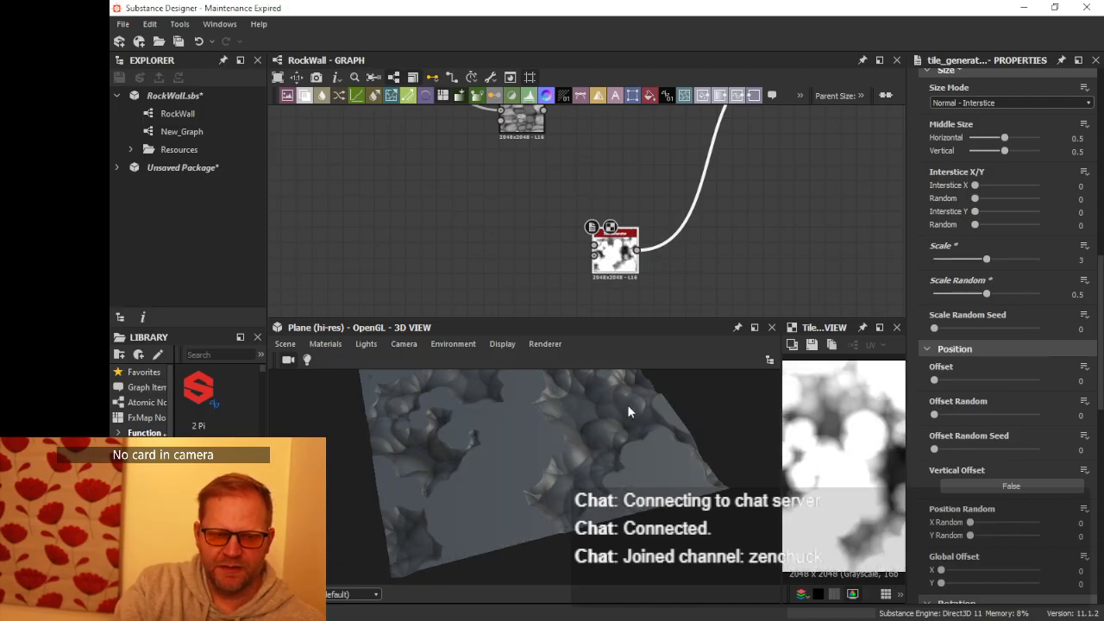
- Change the Tile Generator's blending mode to Max and turn the plane to check the overlapping shapes
{"action": "scroll", "coordinate": [967, 514], "scroll_direction": "down", "scroll_amount": 10}
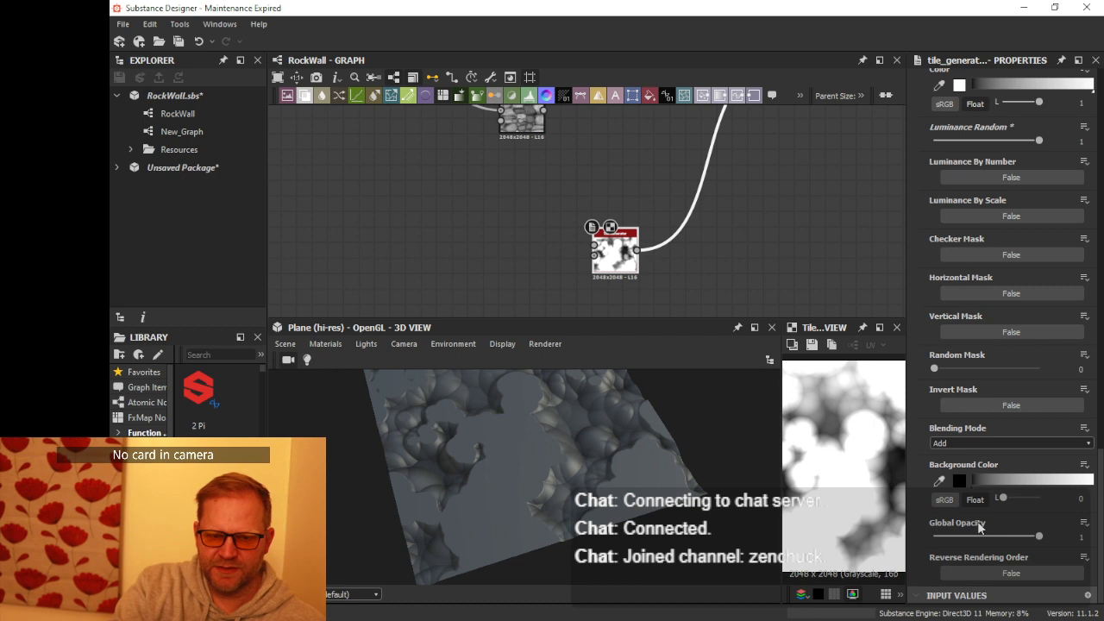
{"action": "left_click", "coordinate": [957, 444]}
{"action": "left_click", "coordinate": [947, 463]}
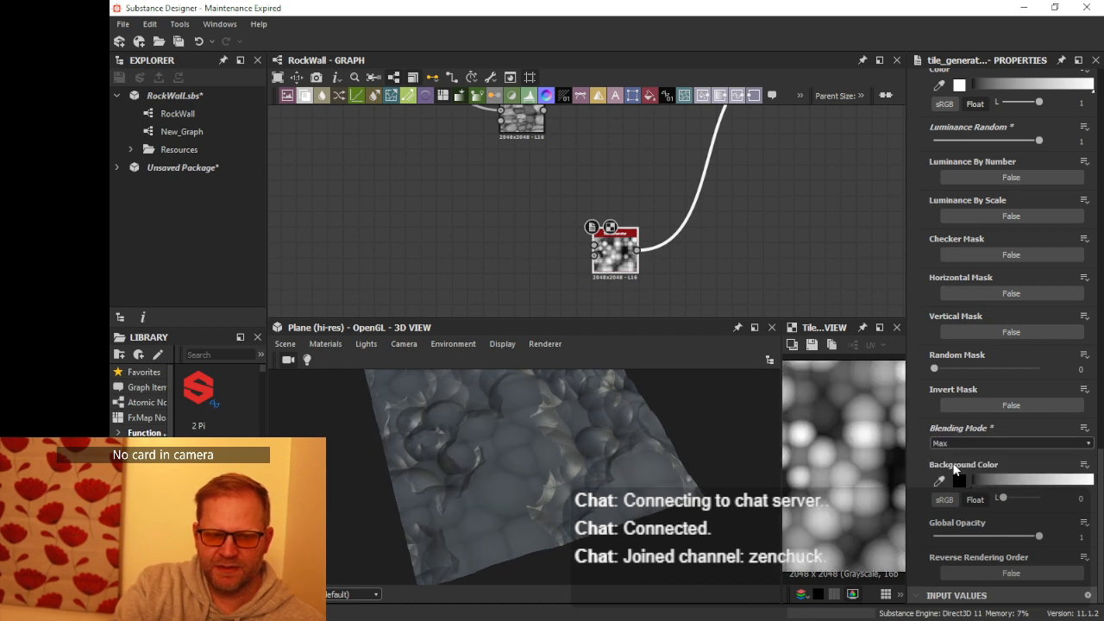
{"action": "left_click_drag", "start_coordinate": [590, 476], "coordinate": [664, 466]}
- Set the Tile Generator's Position Random to 1 in both X and Y
{"action": "scroll", "coordinate": [981, 307], "scroll_direction": "up", "scroll_amount": 10}
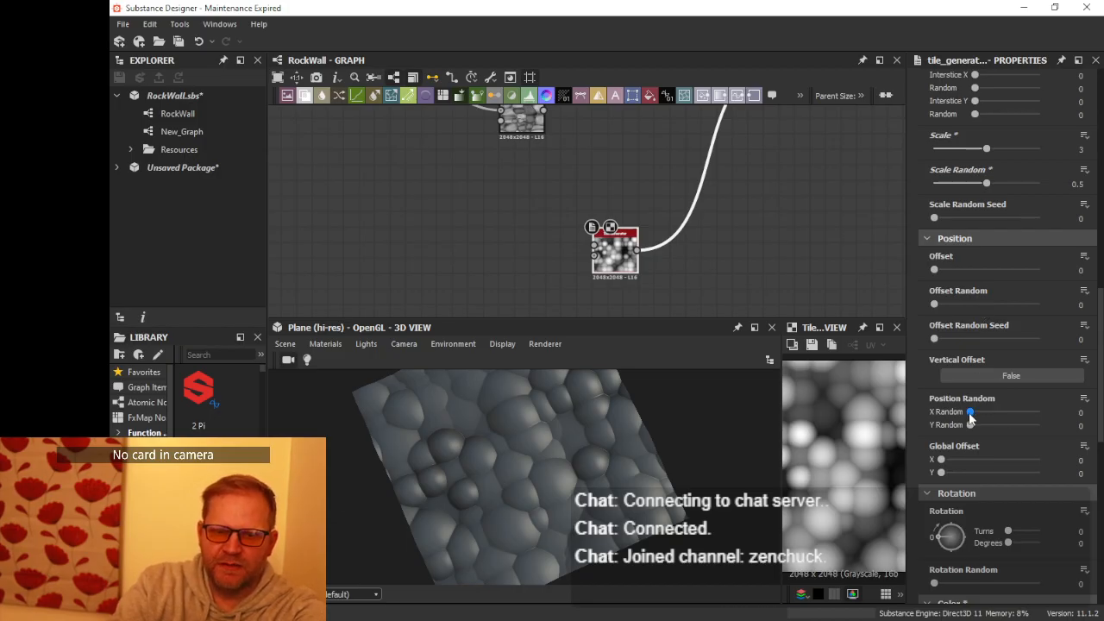
{"action": "left_click_drag", "start_coordinate": [969, 412], "coordinate": [1039, 412]}
{"action": "left_click_drag", "start_coordinate": [971, 425], "coordinate": [1039, 425]}
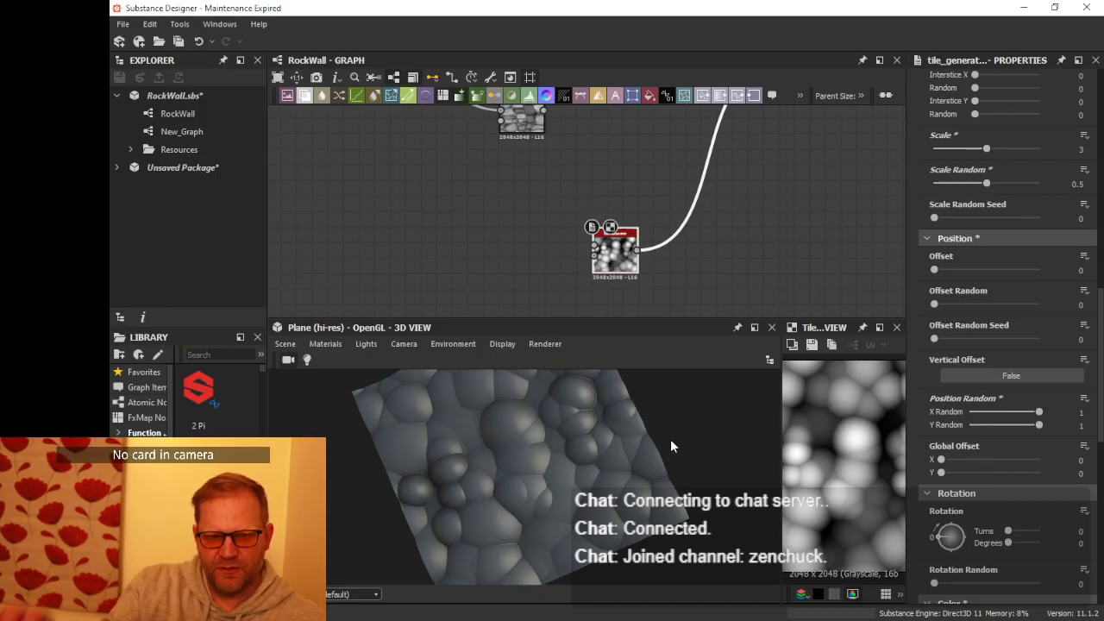
- Set the Tile Generator's X Amount to 5 and Y Amount to 25 to stretch the shapes horizontally
{"action": "scroll", "coordinate": [995, 185], "scroll_direction": "up", "scroll_amount": 5}
{"action": "scroll", "coordinate": [997, 190], "scroll_direction": "down", "scroll_amount": 3}
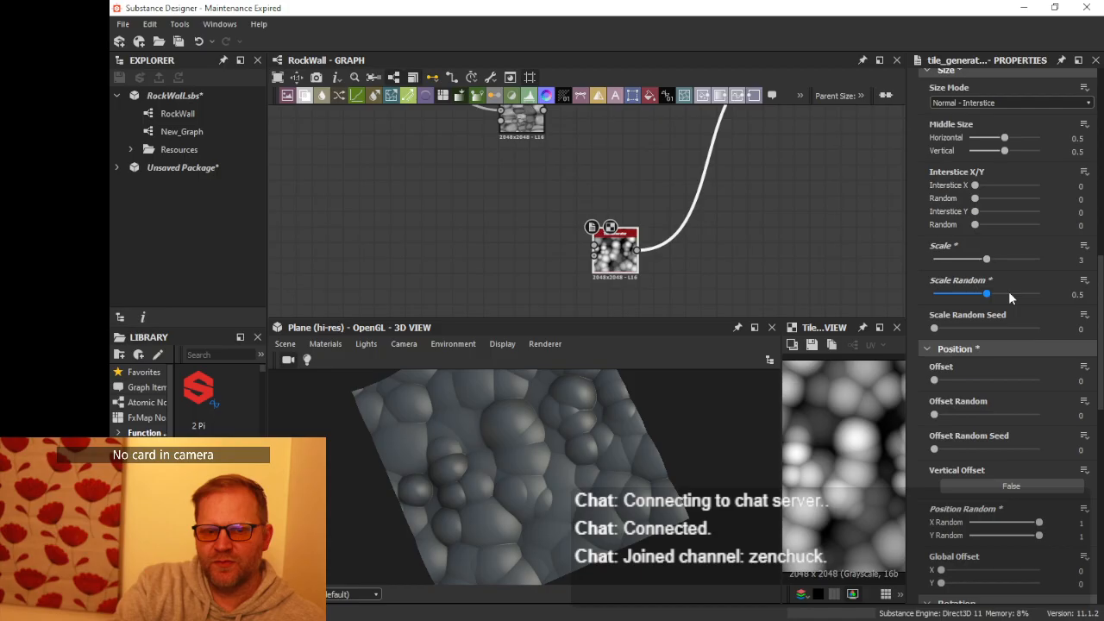
{"action": "scroll", "coordinate": [1008, 291], "scroll_direction": "up", "scroll_amount": 10}
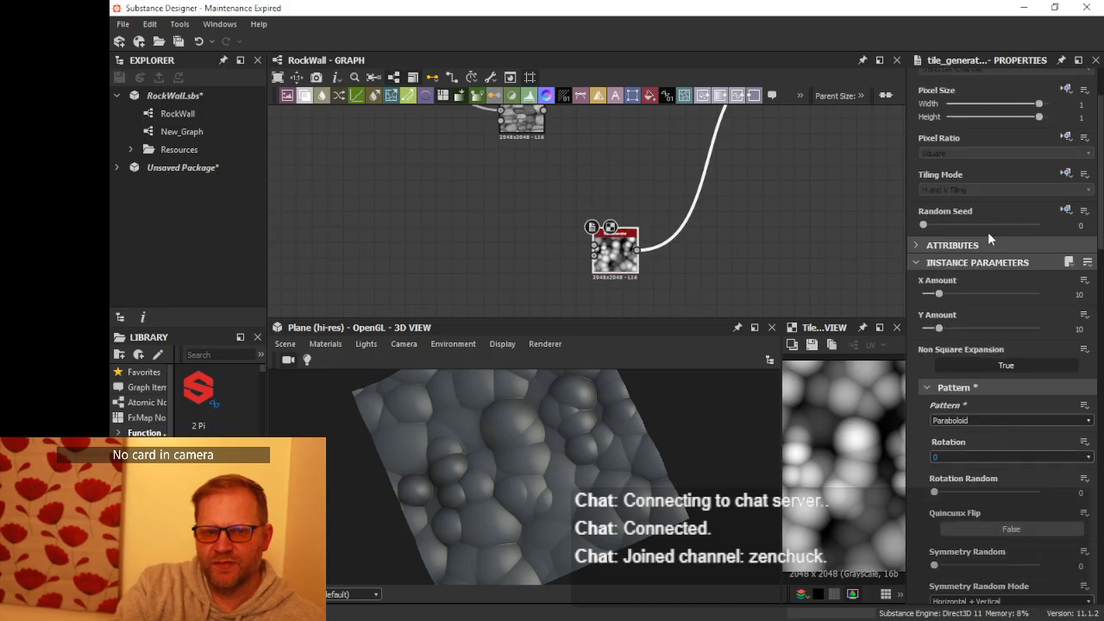
{"action": "scroll", "coordinate": [989, 239], "scroll_direction": "up", "scroll_amount": 2}
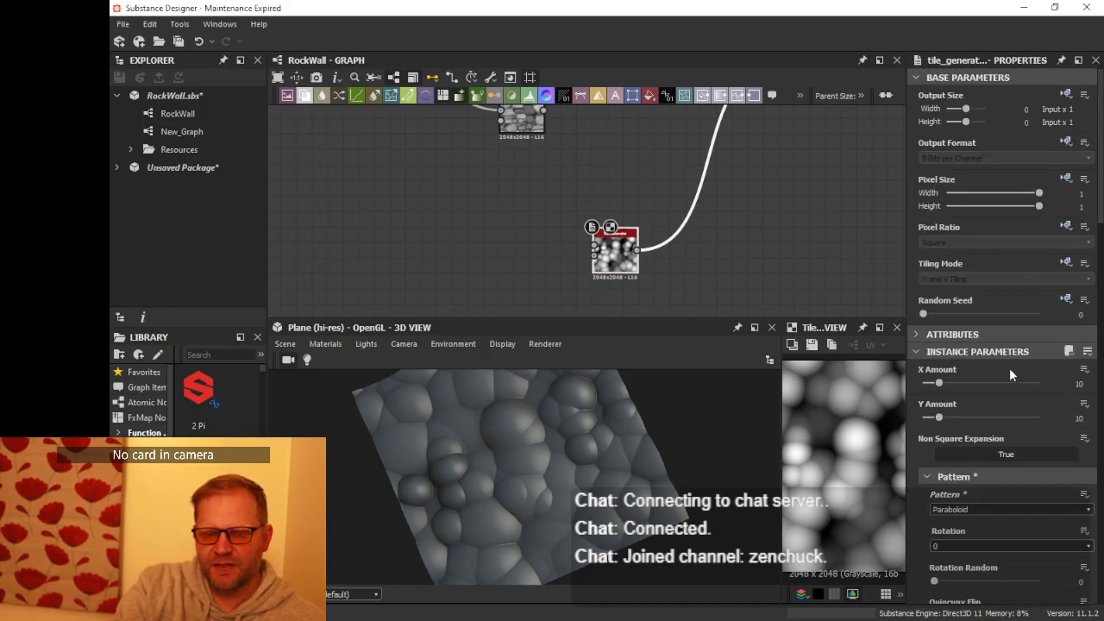
{"action": "left_click_drag", "start_coordinate": [939, 385], "coordinate": [977, 419]}
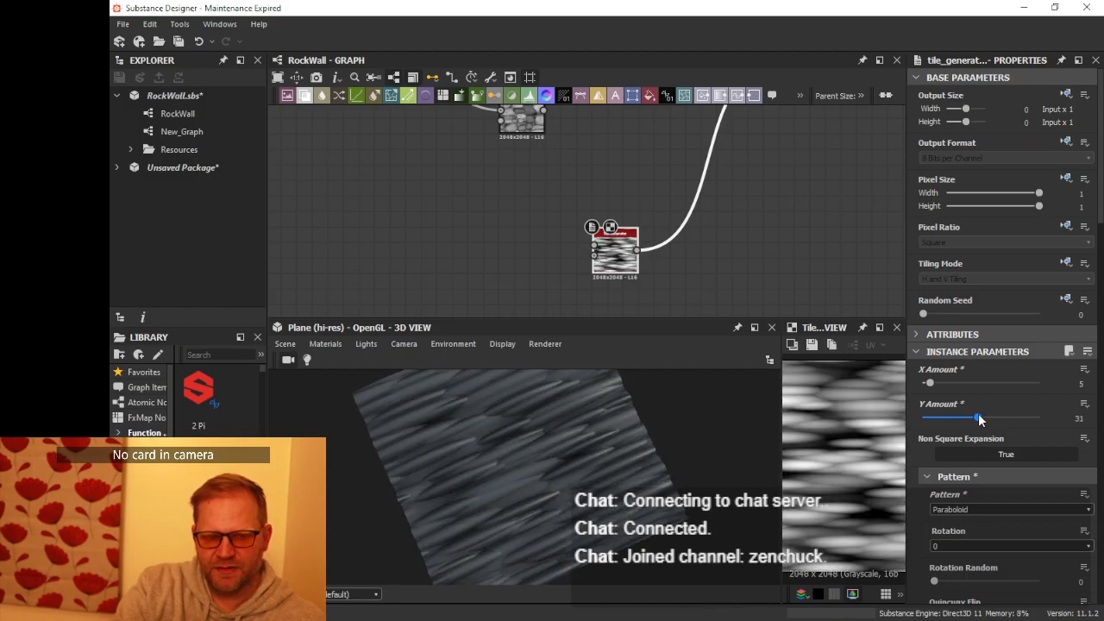
{"action": "left_click_drag", "start_coordinate": [976, 414], "coordinate": [967, 415]}
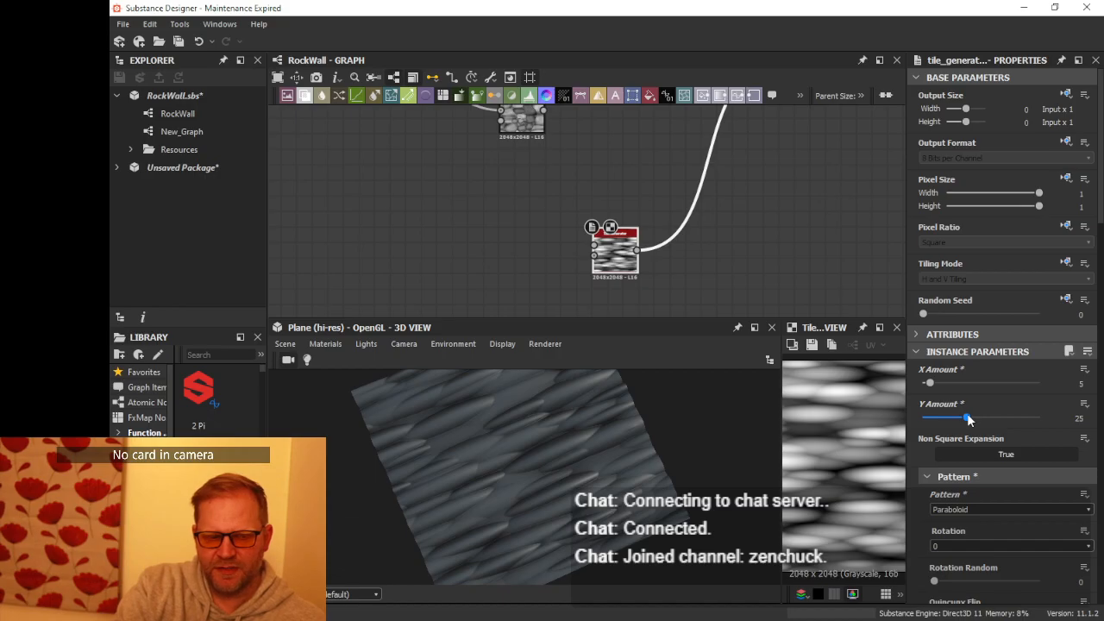
- Examine the plane from another angle and trace the graph's Bevel and Blend chain to see where the tile pattern could be inserted
{"action": "left_click_drag", "start_coordinate": [523, 469], "coordinate": [586, 415]}
{"action": "scroll", "coordinate": [600, 248], "scroll_direction": "down", "scroll_amount": 3}
{"action": "middle_click_drag", "start_coordinate": [571, 185], "coordinate": [765, 267]}
{"action": "scroll", "coordinate": [615, 205], "scroll_direction": "up", "scroll_amount": 2}
{"action": "scroll", "coordinate": [638, 198], "scroll_direction": "down", "scroll_amount": 3}
{"action": "scroll", "coordinate": [604, 241], "scroll_direction": "up", "scroll_amount": 2}
{"action": "scroll", "coordinate": [567, 191], "scroll_direction": "up", "scroll_amount": 3}
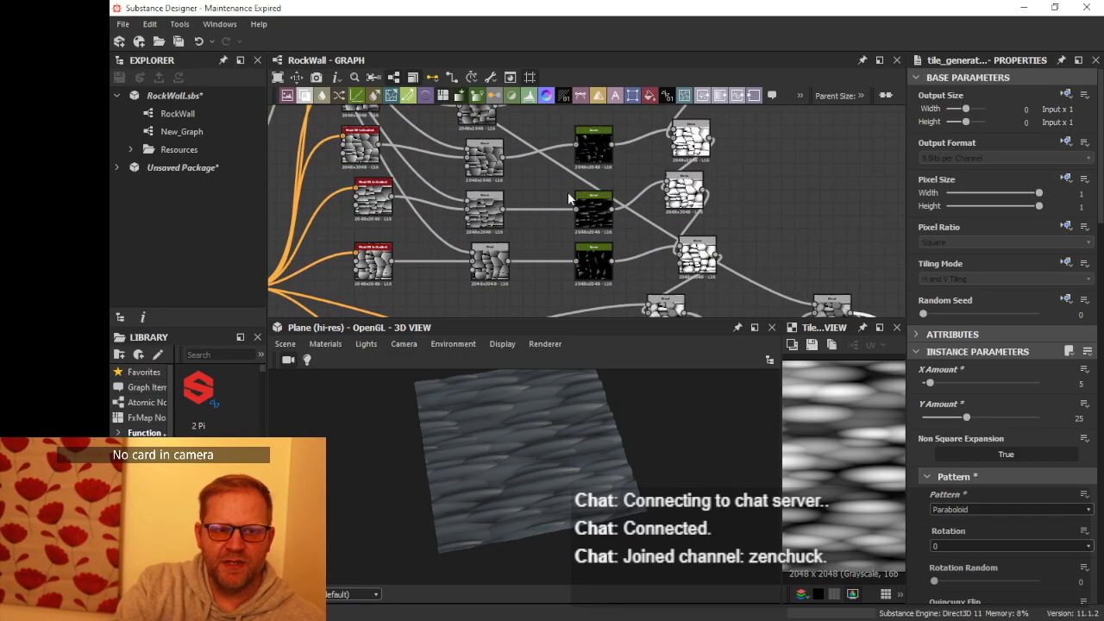
{"action": "scroll", "coordinate": [595, 259], "scroll_direction": "down", "scroll_amount": 3}
{"action": "middle_click_drag", "start_coordinate": [612, 165], "coordinate": [658, 286]}
{"action": "scroll", "coordinate": [596, 284], "scroll_direction": "up", "scroll_amount": 5}
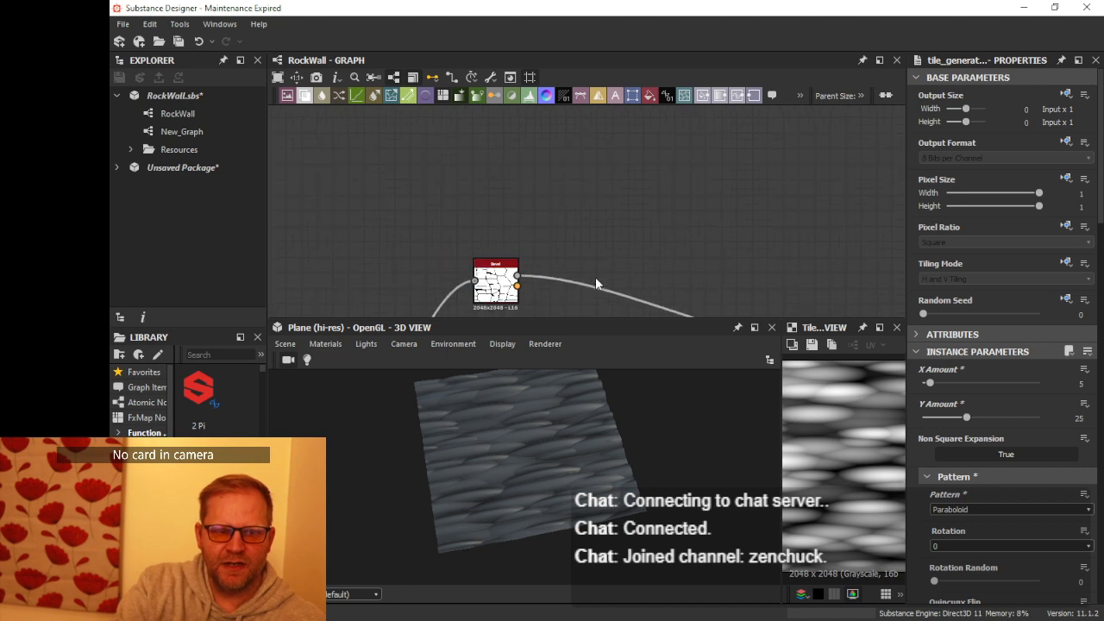
{"action": "middle_click_drag", "start_coordinate": [581, 248], "coordinate": [308, 126]}
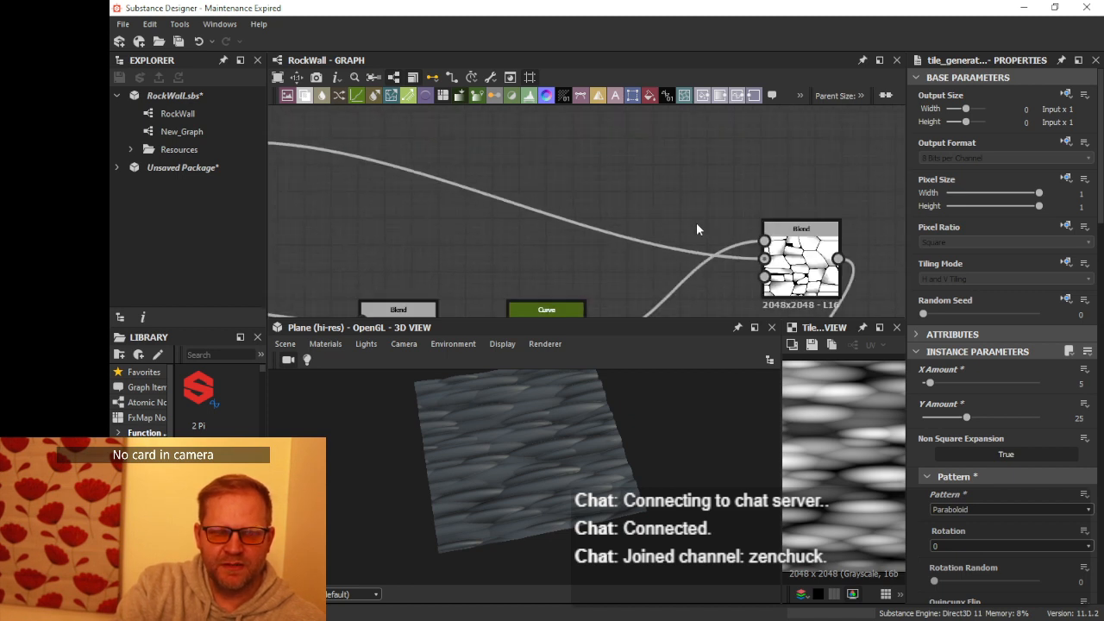
{"action": "scroll", "coordinate": [681, 253], "scroll_direction": "down", "scroll_amount": 4}
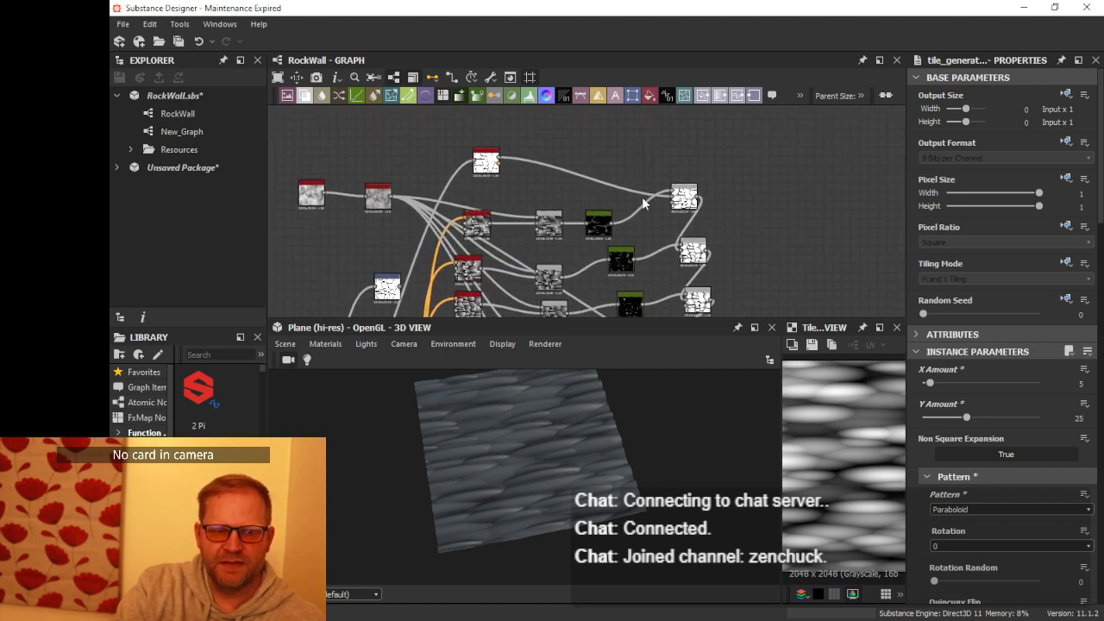
{"action": "scroll", "coordinate": [665, 224], "scroll_direction": "down", "scroll_amount": 2}
{"action": "middle_click_drag", "start_coordinate": [665, 225], "coordinate": [593, 171]}
{"action": "scroll", "coordinate": [685, 274], "scroll_direction": "down", "scroll_amount": 1}
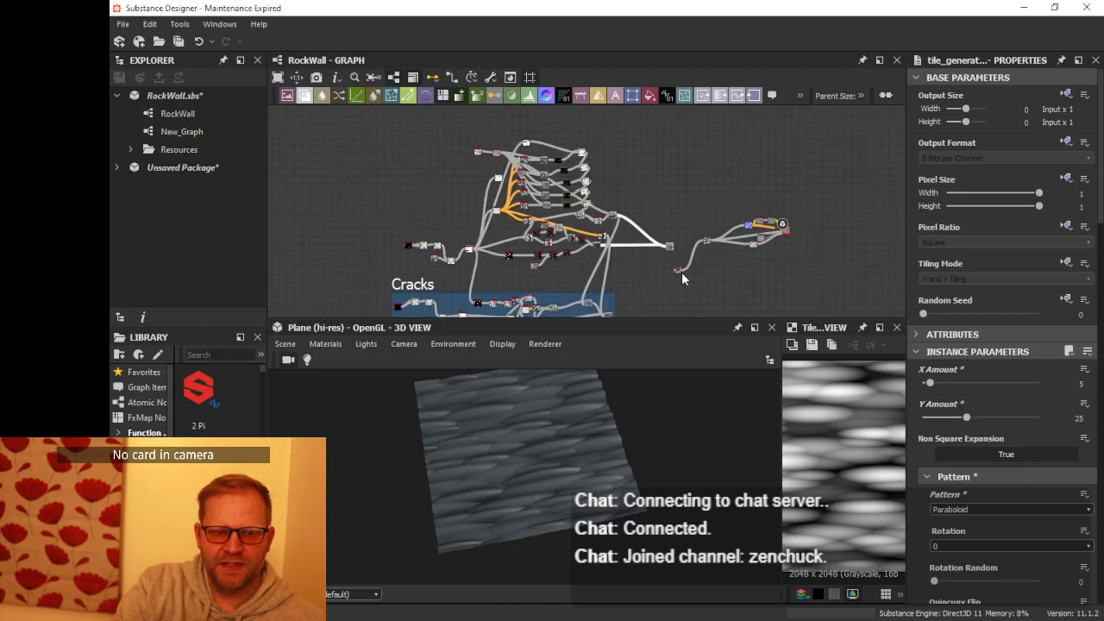
- Reconnect the final stone Blend node's output to the Transformation 2D node
{"action": "scroll", "coordinate": [679, 269], "scroll_direction": "up", "scroll_amount": 5}
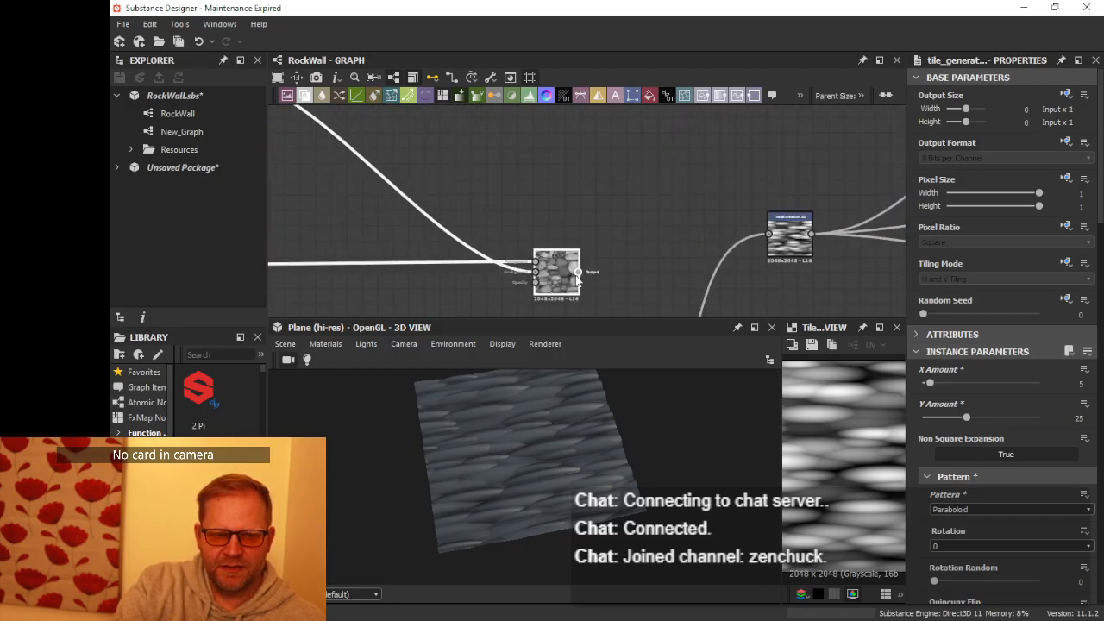
{"action": "left_click_drag", "start_coordinate": [578, 272], "coordinate": [768, 235]}
- Move the Tile Generator up beside the Bevel node at the start of the Blend chain
{"action": "scroll", "coordinate": [712, 253], "scroll_direction": "down", "scroll_amount": 5}
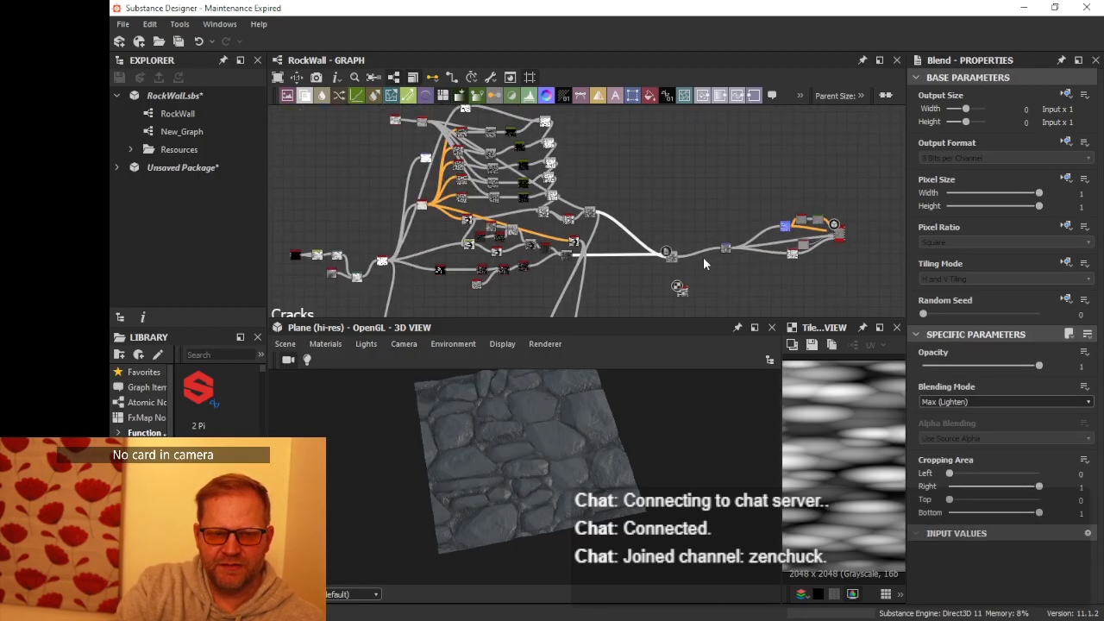
{"action": "middle_click_drag", "start_coordinate": [633, 173], "coordinate": [735, 280]}
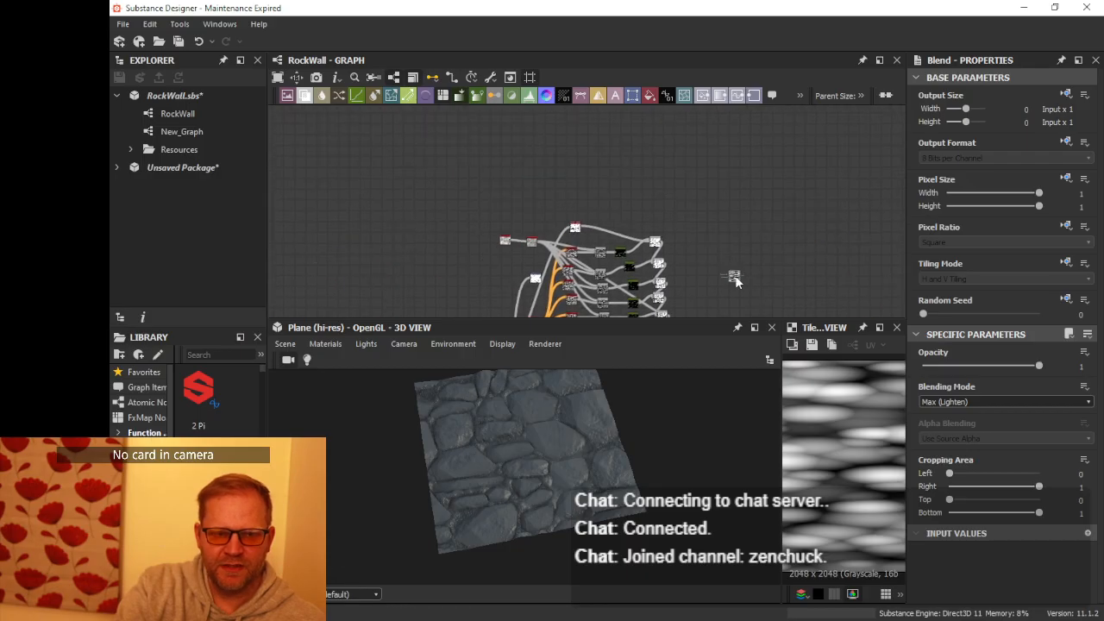
{"action": "scroll", "coordinate": [623, 197], "scroll_direction": "up", "scroll_amount": 8}
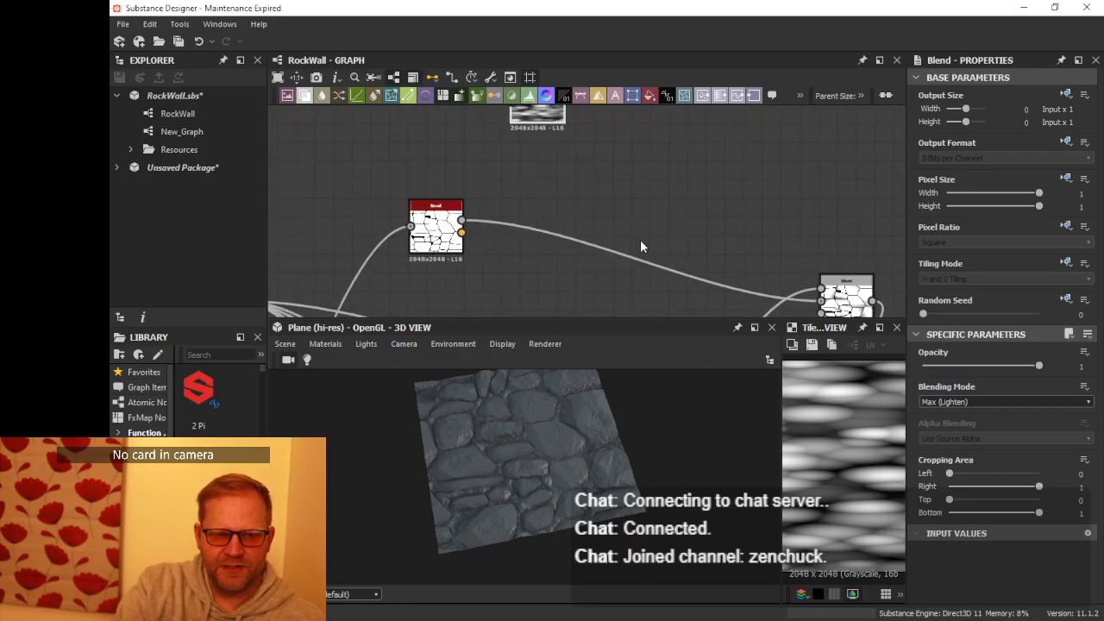
{"action": "middle_click_drag", "start_coordinate": [672, 227], "coordinate": [707, 241]}
{"action": "scroll", "coordinate": [705, 240], "scroll_direction": "down", "scroll_amount": 1}
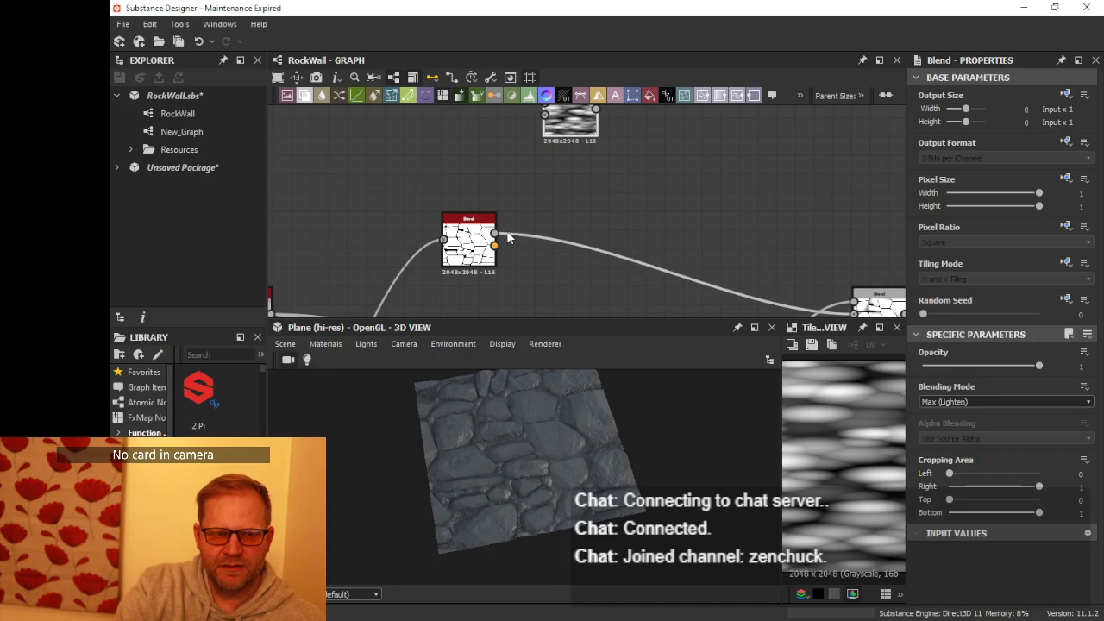
- Add a Blend node fed by the Bevel output and connect the Tile Generator to its foreground input
{"action": "left_click_drag", "start_coordinate": [496, 235], "coordinate": [650, 223]}
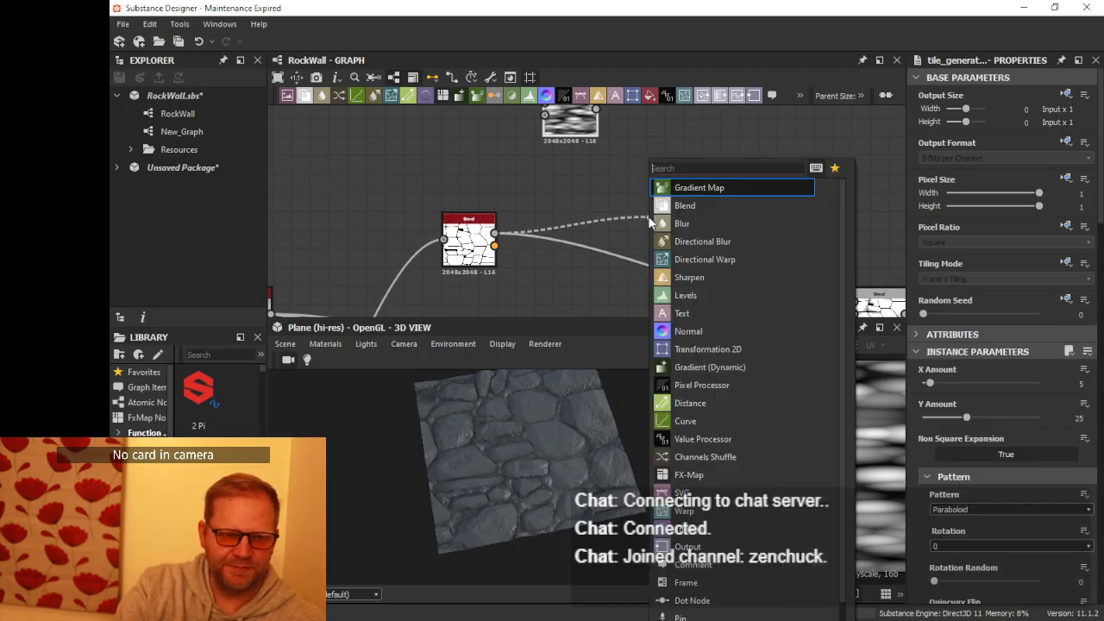
{"action": "type", "text": "blend"}
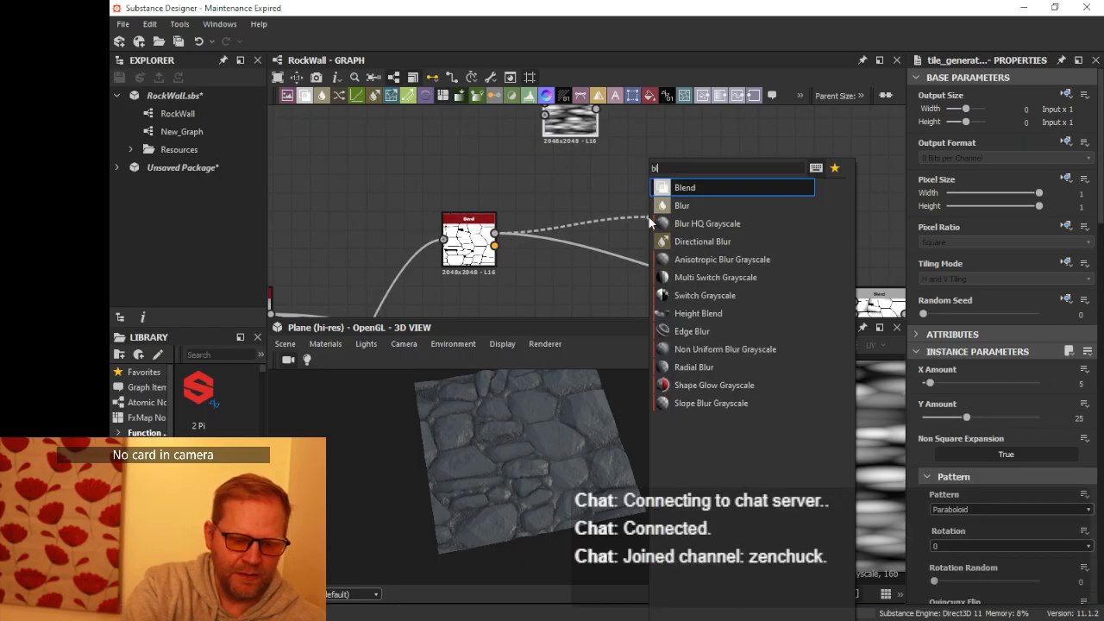
{"action": "key", "text": "Return"}
{"action": "scroll", "coordinate": [715, 181], "scroll_direction": "down", "scroll_amount": 1}
{"action": "middle_click_drag", "start_coordinate": [719, 179], "coordinate": [717, 192]}
{"action": "left_click_drag", "start_coordinate": [680, 215], "coordinate": [696, 197]}
{"action": "middle_click_drag", "start_coordinate": [706, 144], "coordinate": [699, 180]}
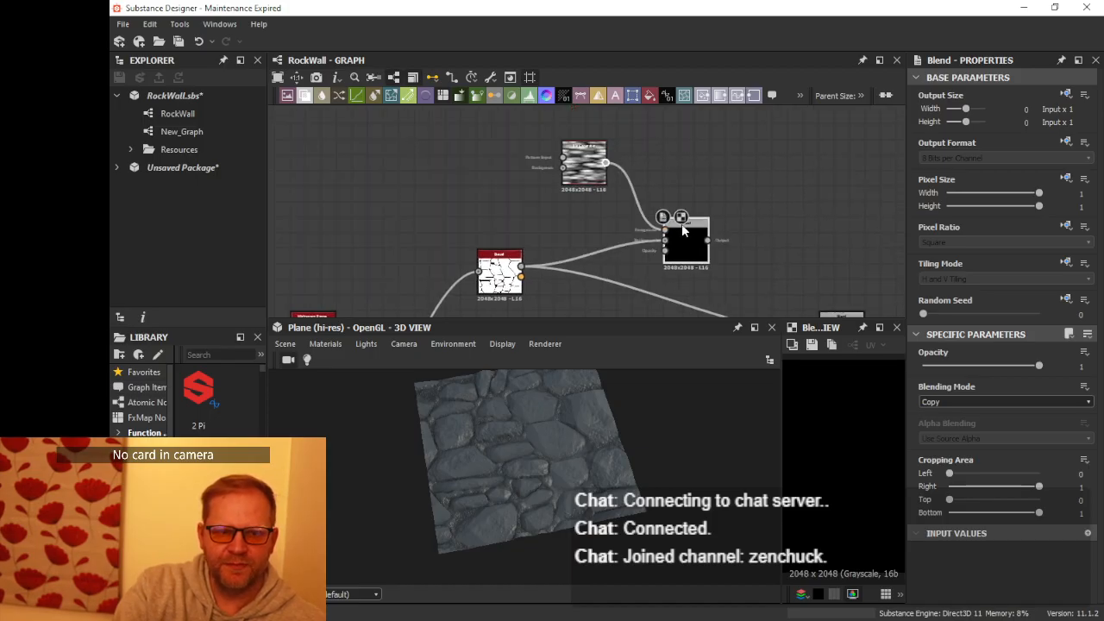
- Try Multiply on the new Blend node, and settle on Subtract with an opacity of 0.17
{"action": "left_click", "coordinate": [956, 402]}
{"action": "left_click", "coordinate": [952, 437]}
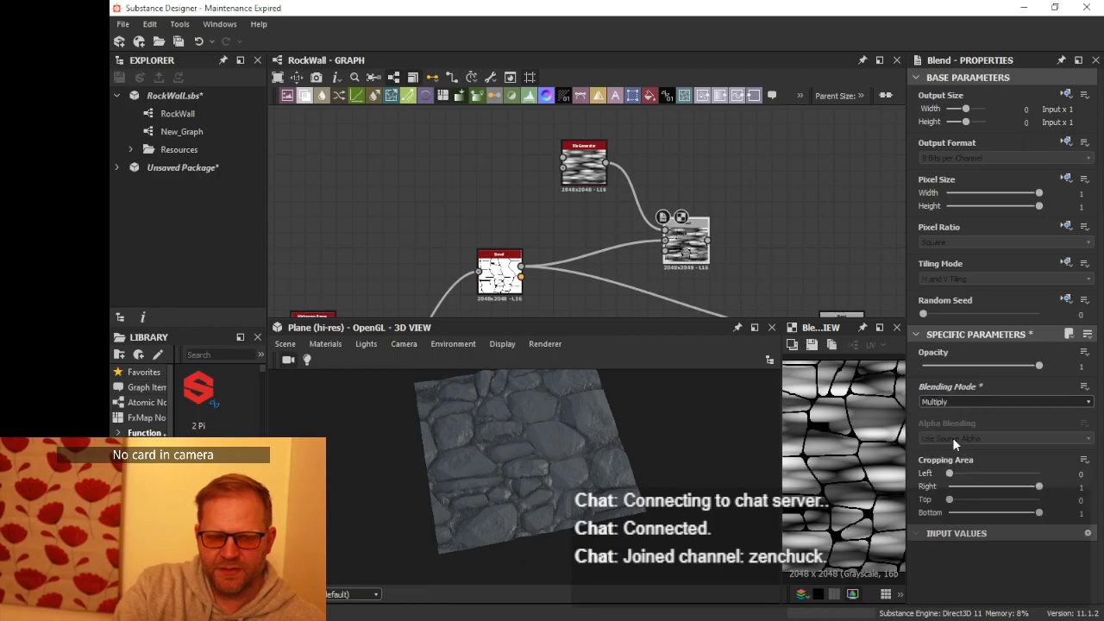
{"action": "left_click", "coordinate": [964, 402]}
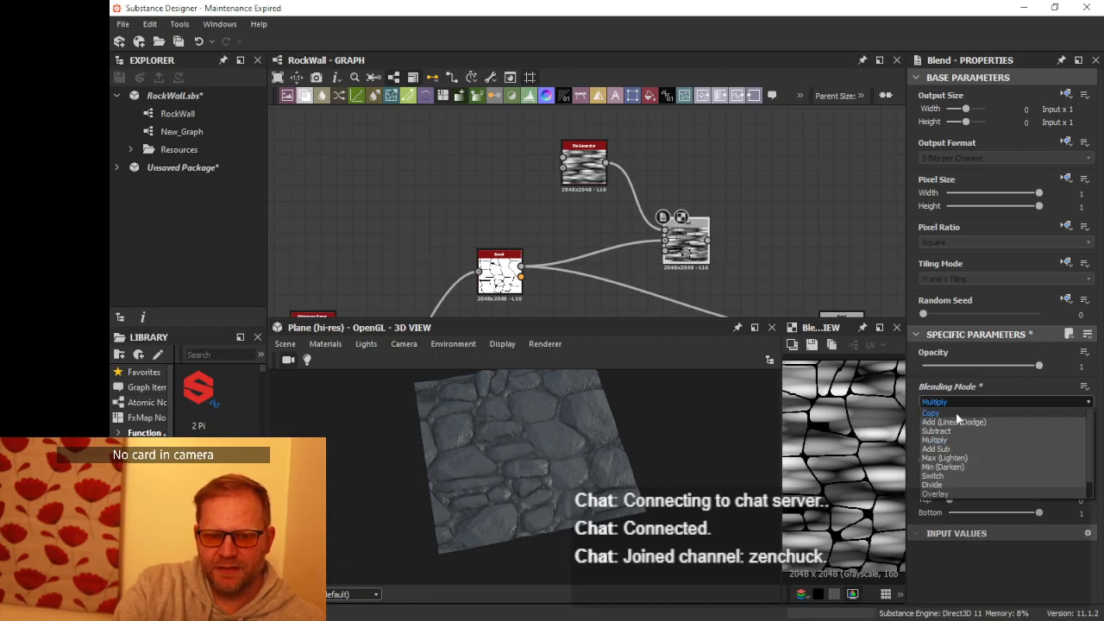
{"action": "left_click", "coordinate": [948, 430]}
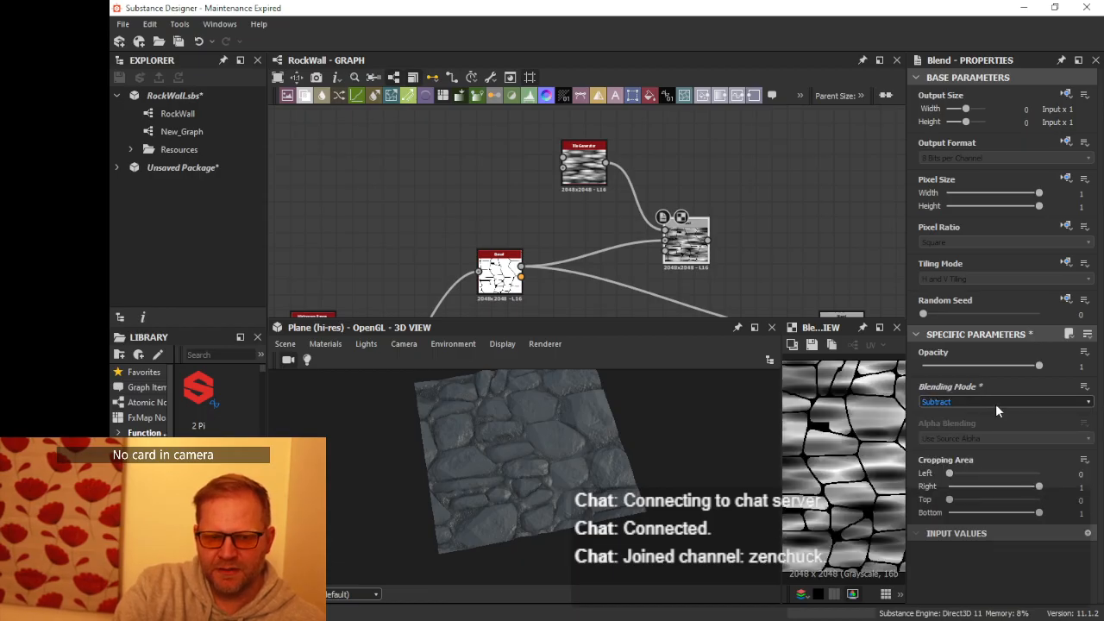
{"action": "left_click_drag", "start_coordinate": [1040, 367], "coordinate": [948, 368]}
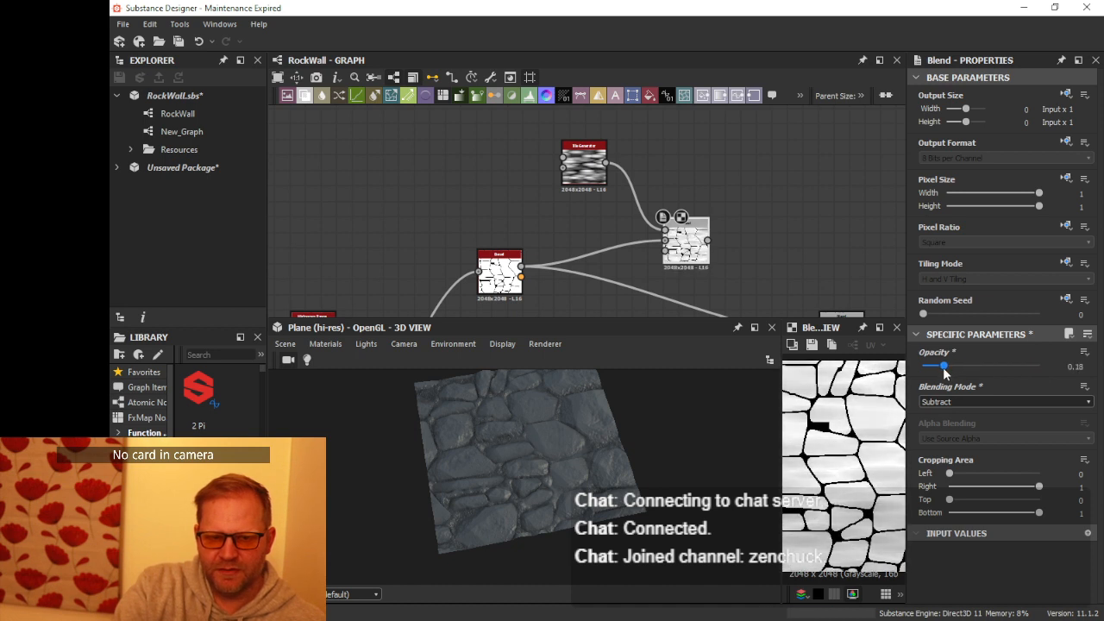
- Feed the new Blend into the chain's first Blend node in place of the Bevel, and enlarge the 3D view to inspect the stones
{"action": "middle_click_drag", "start_coordinate": [756, 227], "coordinate": [649, 162]}
{"action": "left_click_drag", "start_coordinate": [632, 165], "coordinate": [743, 256]}
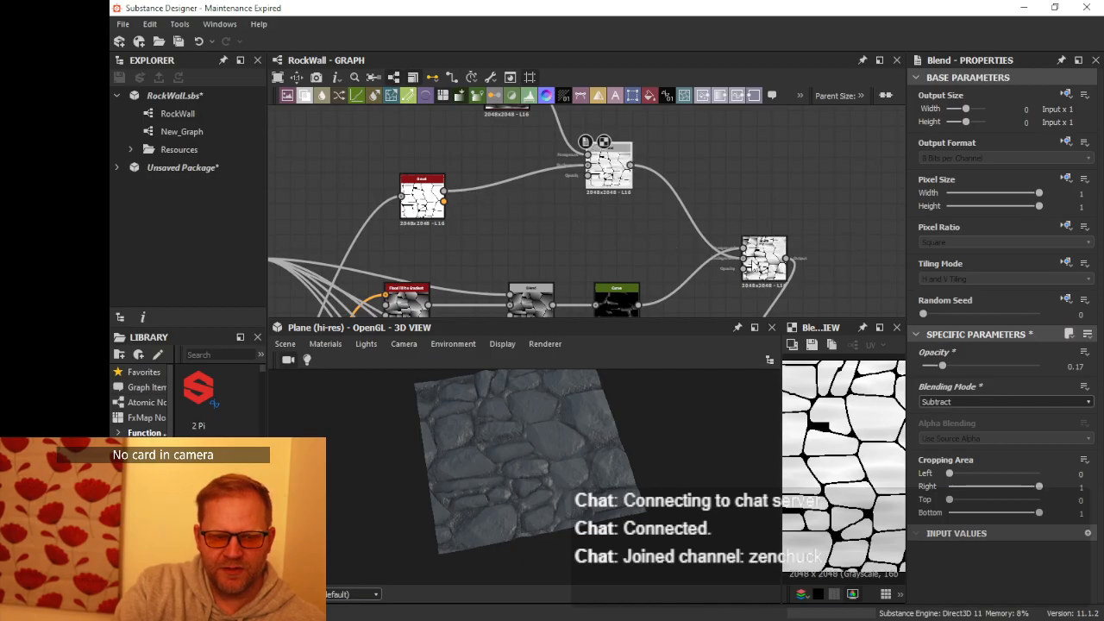
{"action": "left_click_drag", "start_coordinate": [632, 318], "coordinate": [645, 224]}
{"action": "scroll", "coordinate": [572, 328], "scroll_direction": "up", "scroll_amount": 5}
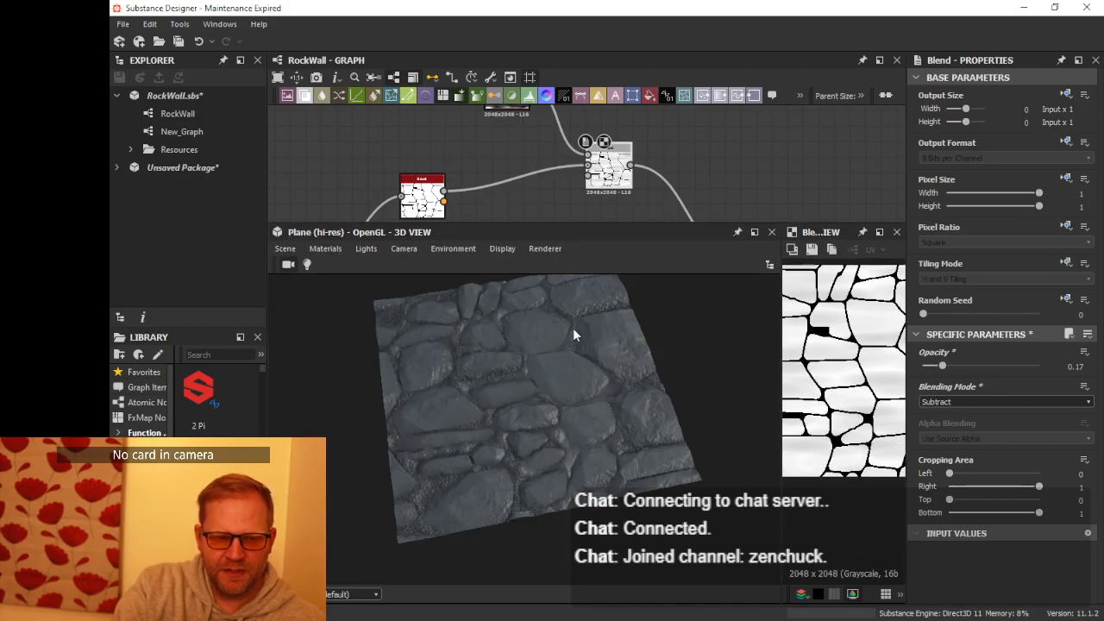
{"action": "mouse_move", "coordinate": [615, 364]}
{"action": "left_mouse_down"}
{"action": "mouse_move", "coordinate": [613, 394]}
{"action": "mouse_move", "coordinate": [636, 362]}
{"action": "mouse_move", "coordinate": [511, 447]}
{"action": "mouse_move", "coordinate": [617, 352]}
{"action": "left_mouse_up"}
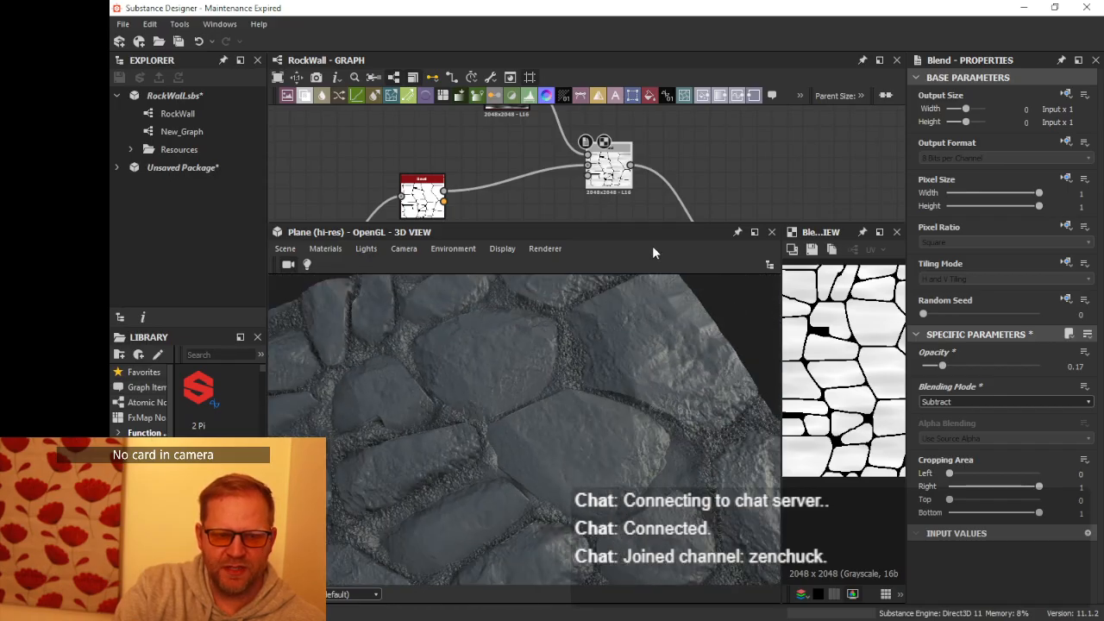
- Raise the Subtract Blend's opacity to 0.41 and turn the plane to check the stone surfaces
{"action": "middle_click_drag", "start_coordinate": [695, 132], "coordinate": [704, 168]}
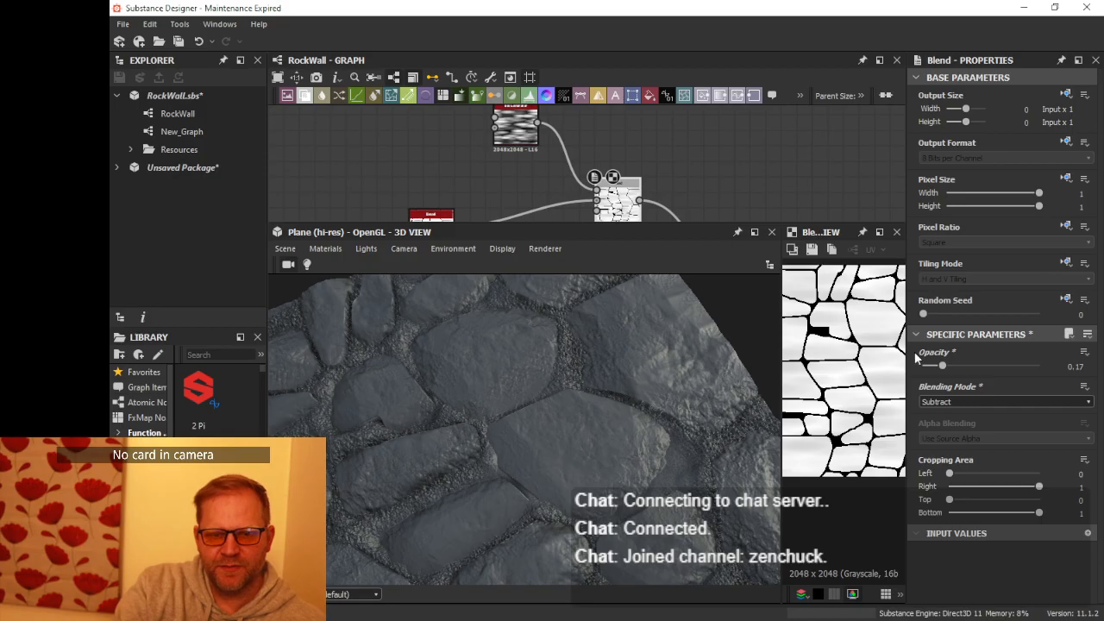
{"action": "left_click_drag", "start_coordinate": [948, 364], "coordinate": [971, 347]}
{"action": "scroll", "coordinate": [653, 391], "scroll_direction": "down", "scroll_amount": 4}
{"action": "left_click_drag", "start_coordinate": [653, 391], "coordinate": [589, 387]}
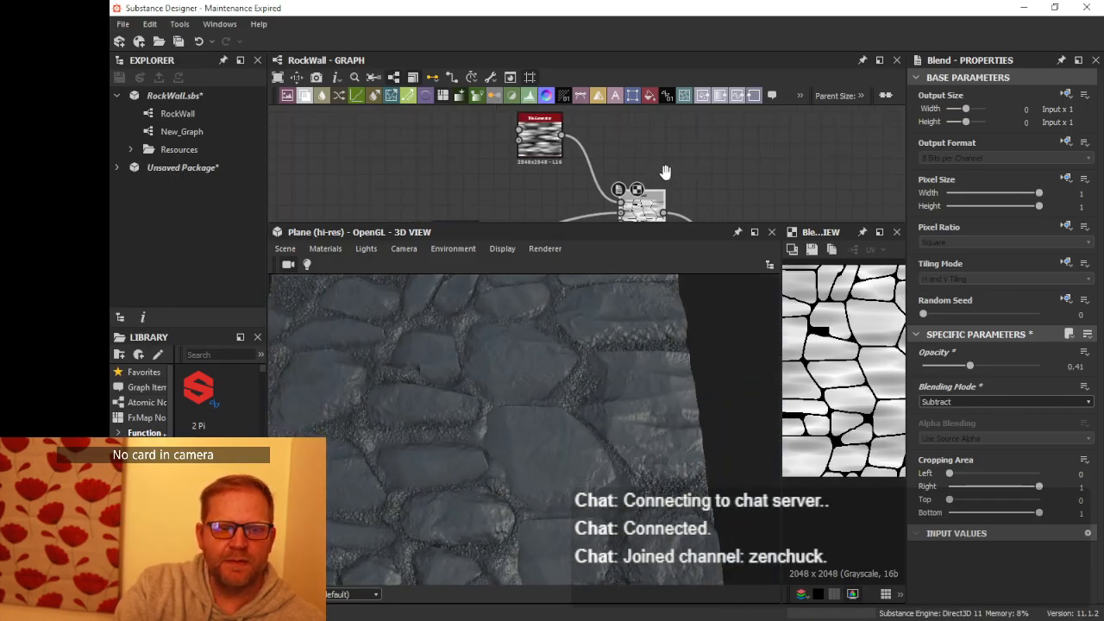
- Set the Tile Generator's Y Amount to 44 and look closely at the layered stone surfaces
{"action": "middle_click_drag", "start_coordinate": [542, 145], "coordinate": [557, 157]}
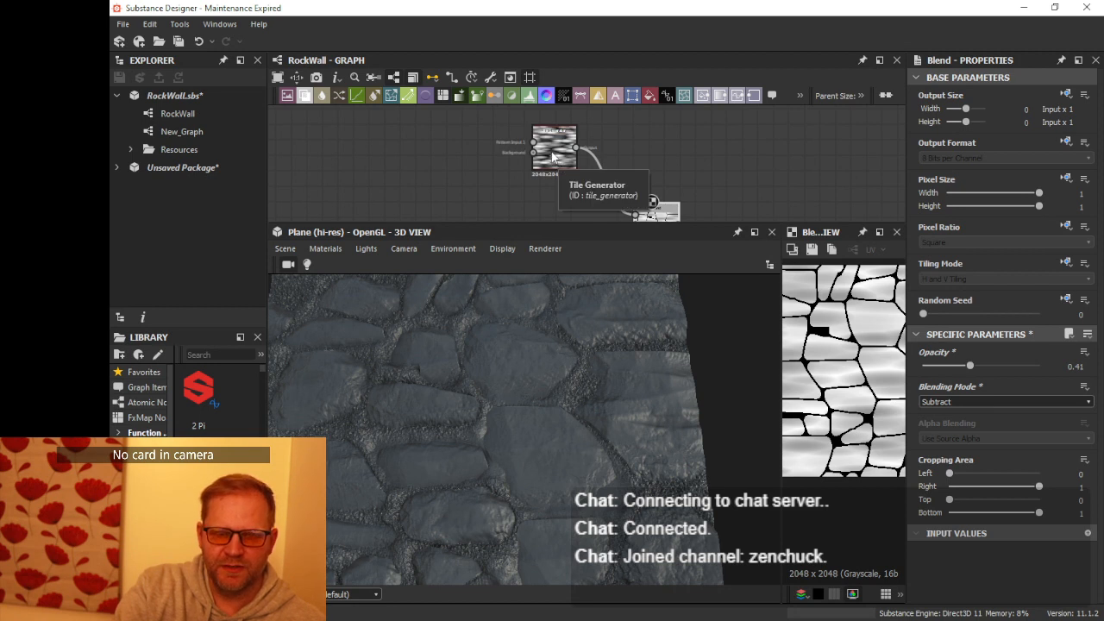
{"action": "left_click", "coordinate": [553, 156]}
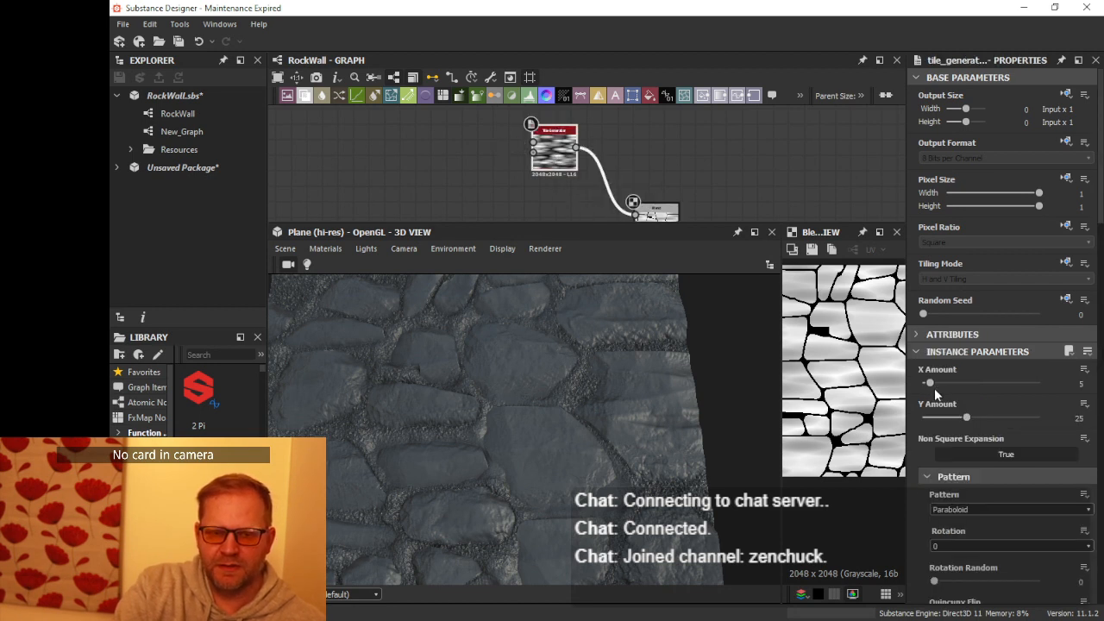
{"action": "scroll", "coordinate": [984, 420], "scroll_direction": "down", "scroll_amount": 5}
{"action": "scroll", "coordinate": [987, 417], "scroll_direction": "up", "scroll_amount": 3}
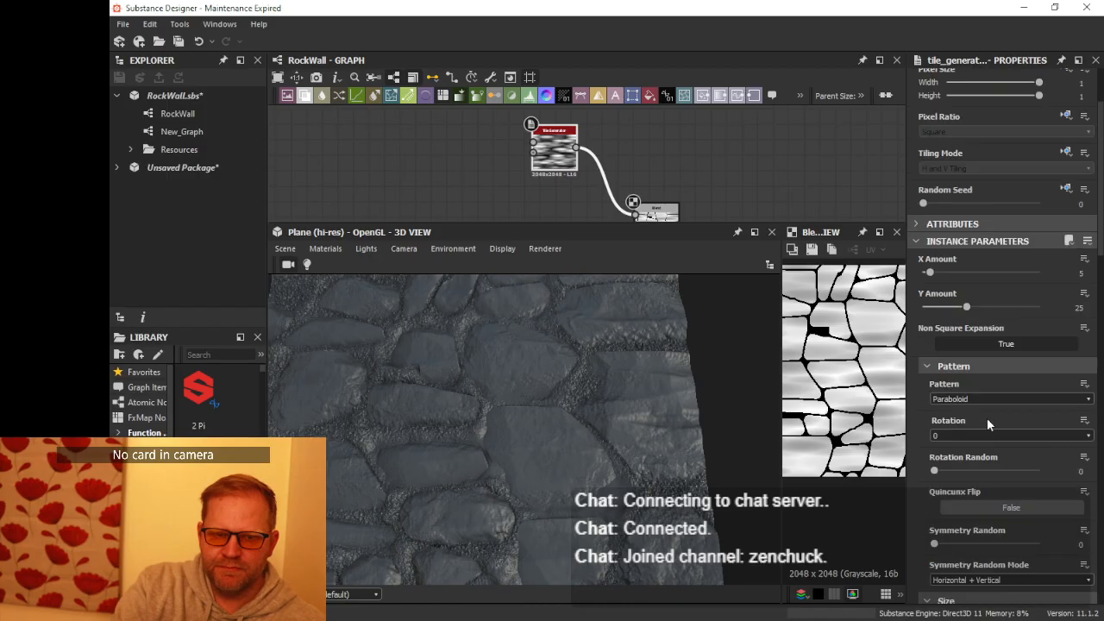
{"action": "left_click_drag", "start_coordinate": [970, 306], "coordinate": [1002, 307]}
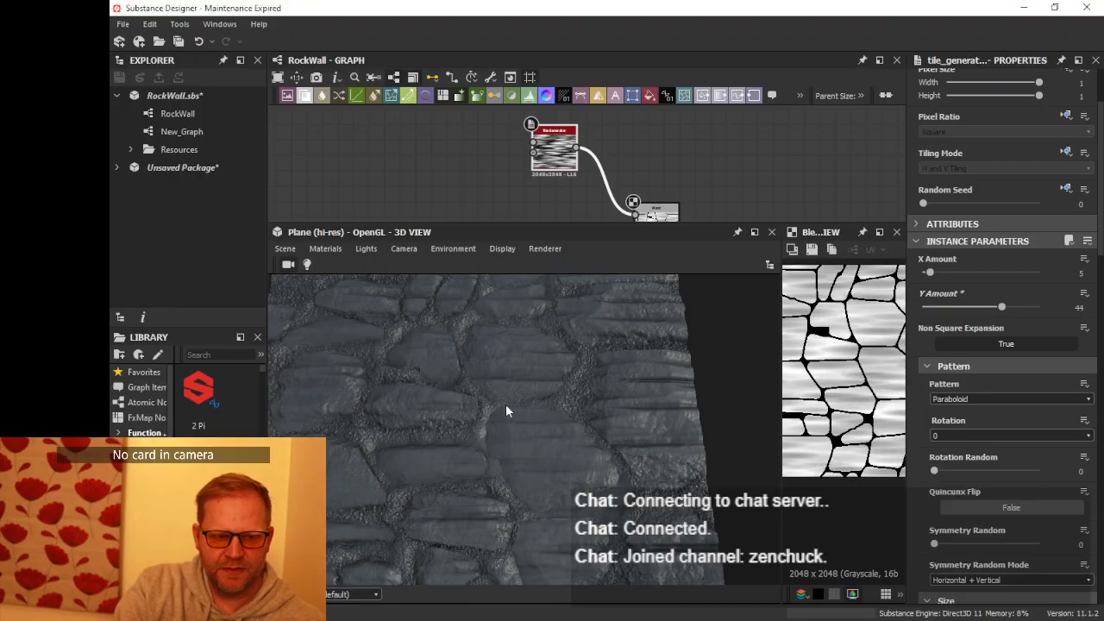
{"action": "left_click_drag", "start_coordinate": [552, 392], "coordinate": [578, 417]}
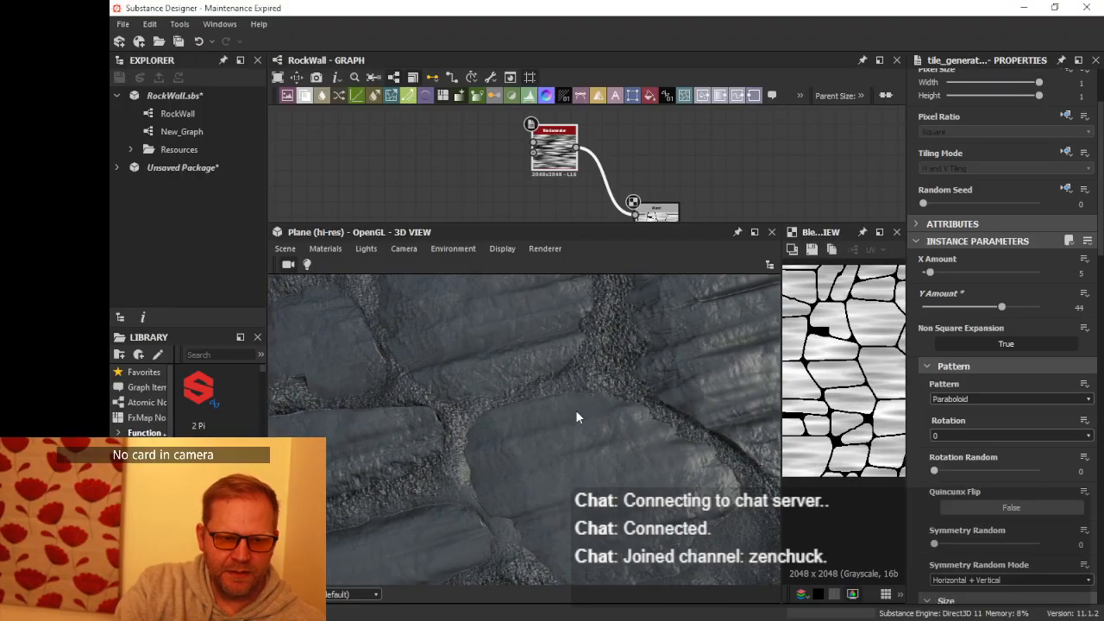
- Lower the Subtract Blend's opacity to 0.16
{"action": "left_click", "coordinate": [655, 211]}
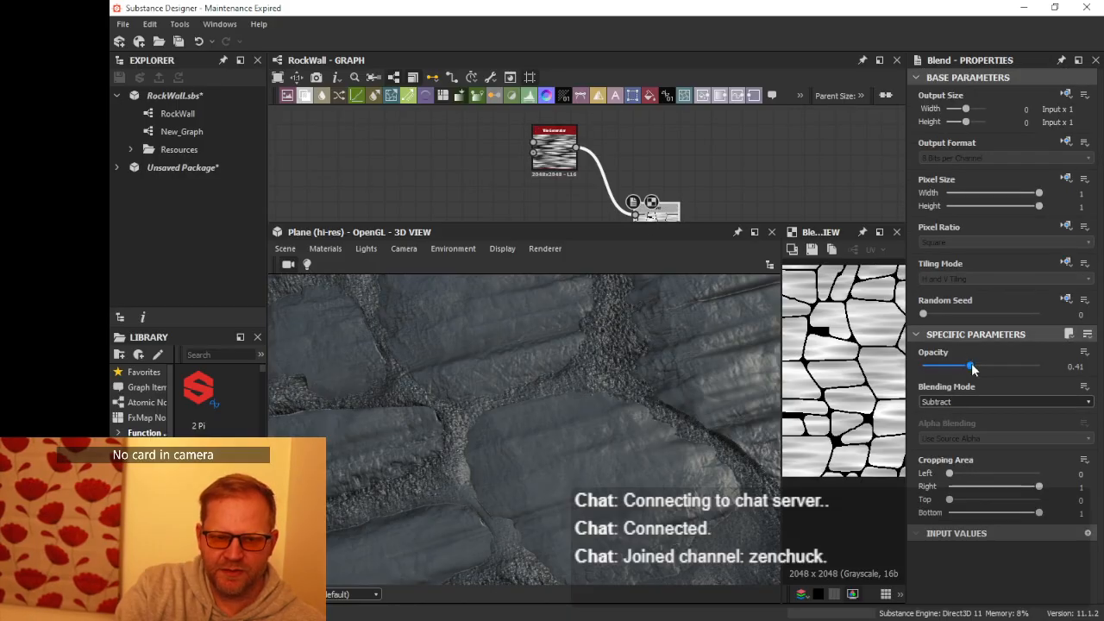
{"action": "left_click_drag", "start_coordinate": [972, 368], "coordinate": [947, 369]}
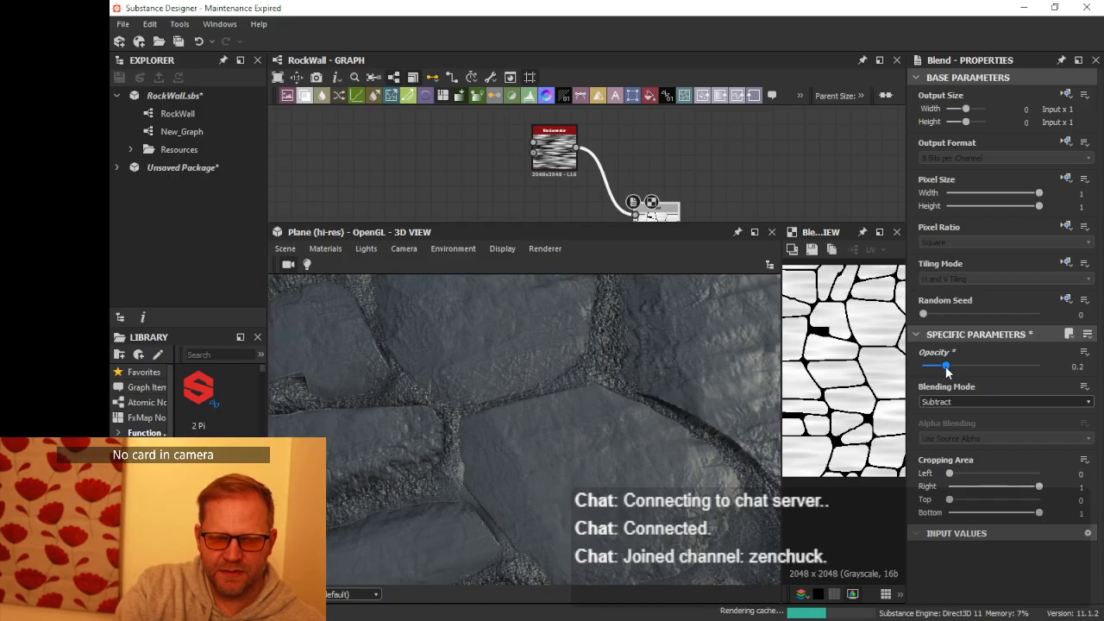
{"action": "left_click_drag", "start_coordinate": [946, 369], "coordinate": [942, 371]}
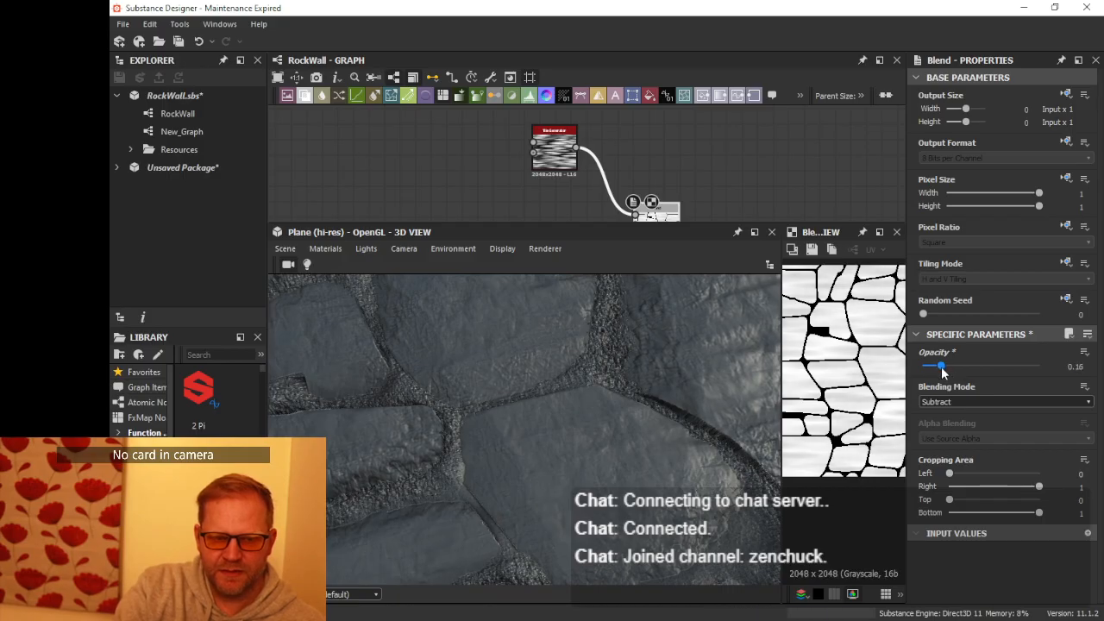
- Examine the stone surfaces on the plane up close and from a distance, comparing them with the reference photo
{"action": "scroll", "coordinate": [575, 388], "scroll_direction": "down", "scroll_amount": 6}
{"action": "left_click_drag", "start_coordinate": [591, 390], "coordinate": [546, 417], "text": "alt"}
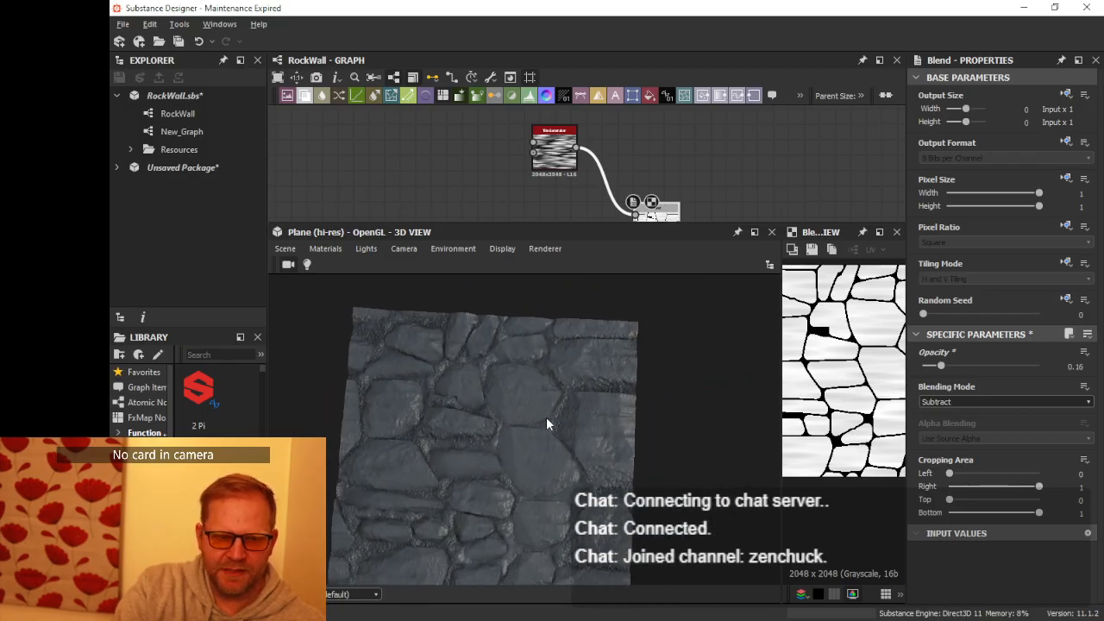
{"action": "scroll", "coordinate": [556, 423], "scroll_direction": "up", "scroll_amount": 4}
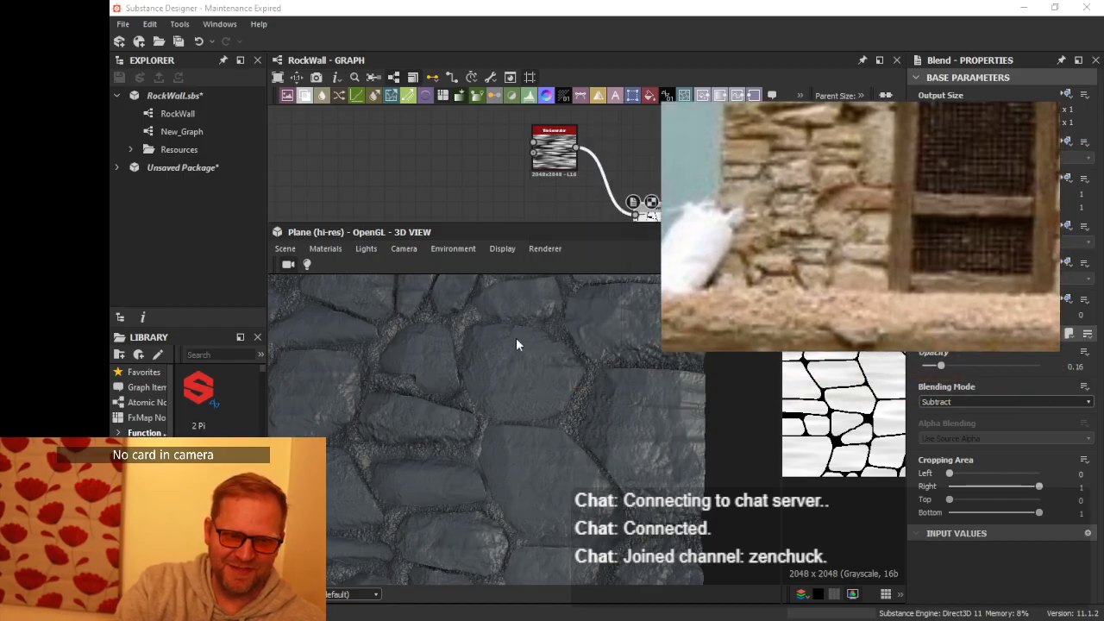
{"action": "scroll", "coordinate": [516, 344], "scroll_direction": "down", "scroll_amount": 3}
{"action": "left_click_drag", "start_coordinate": [505, 341], "coordinate": [489, 361]}
{"action": "scroll", "coordinate": [512, 378], "scroll_direction": "up", "scroll_amount": 3}
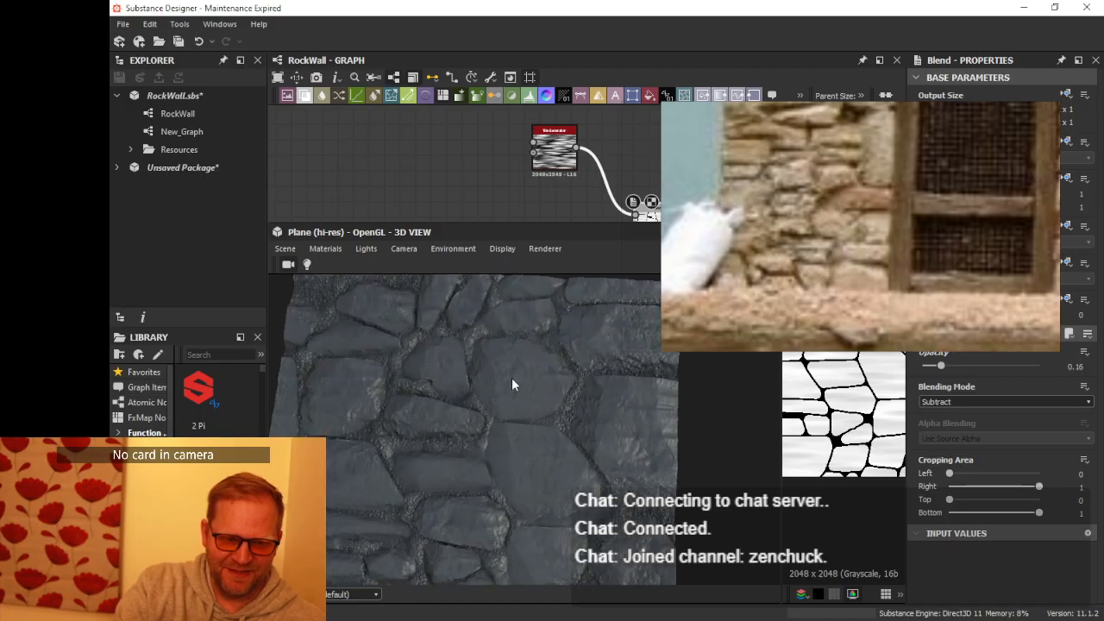
{"action": "scroll", "coordinate": [518, 379], "scroll_direction": "up", "scroll_amount": 5}
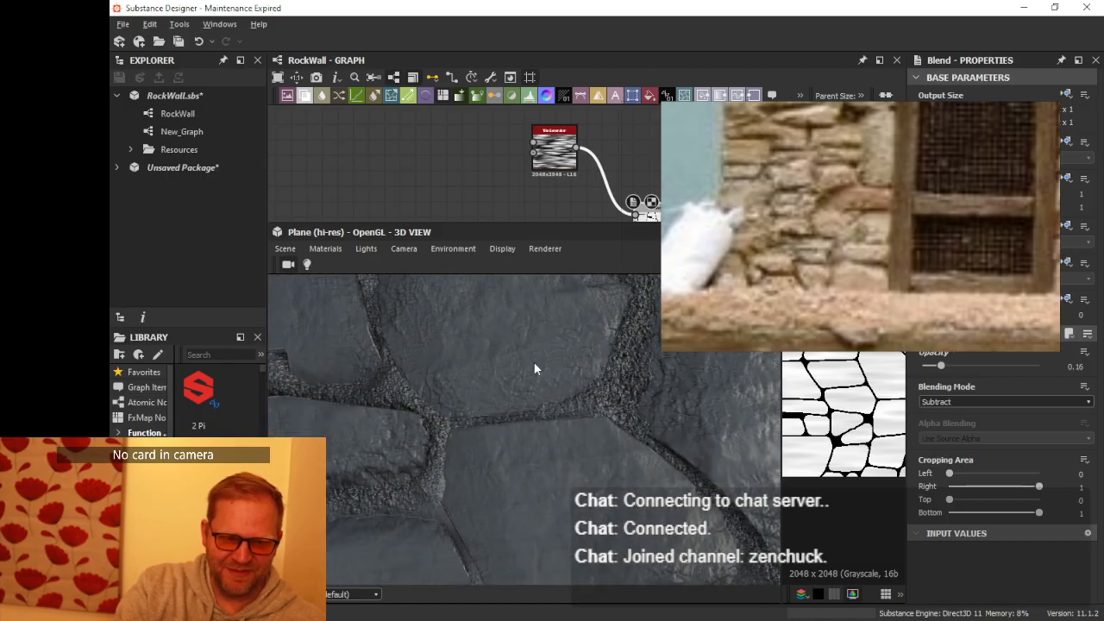
{"action": "scroll", "coordinate": [527, 362], "scroll_direction": "down", "scroll_amount": 3}
{"action": "scroll", "coordinate": [518, 370], "scroll_direction": "up", "scroll_amount": 3}
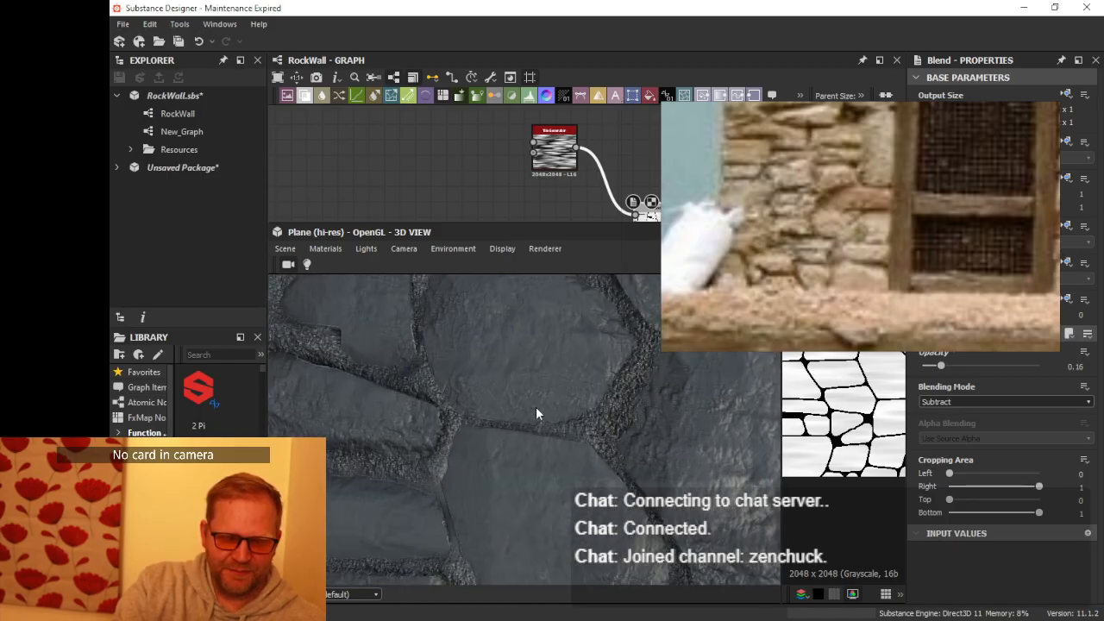
- Examine the rough mortar on the plane up close, and compare it with the stones and joints in the reddish rock wall reference photo
{"action": "scroll", "coordinate": [552, 401], "scroll_direction": "up", "scroll_amount": 3}
{"action": "middle_click_drag", "start_coordinate": [575, 393], "coordinate": [545, 397]}
{"action": "scroll", "coordinate": [516, 393], "scroll_direction": "up", "scroll_amount": 4}
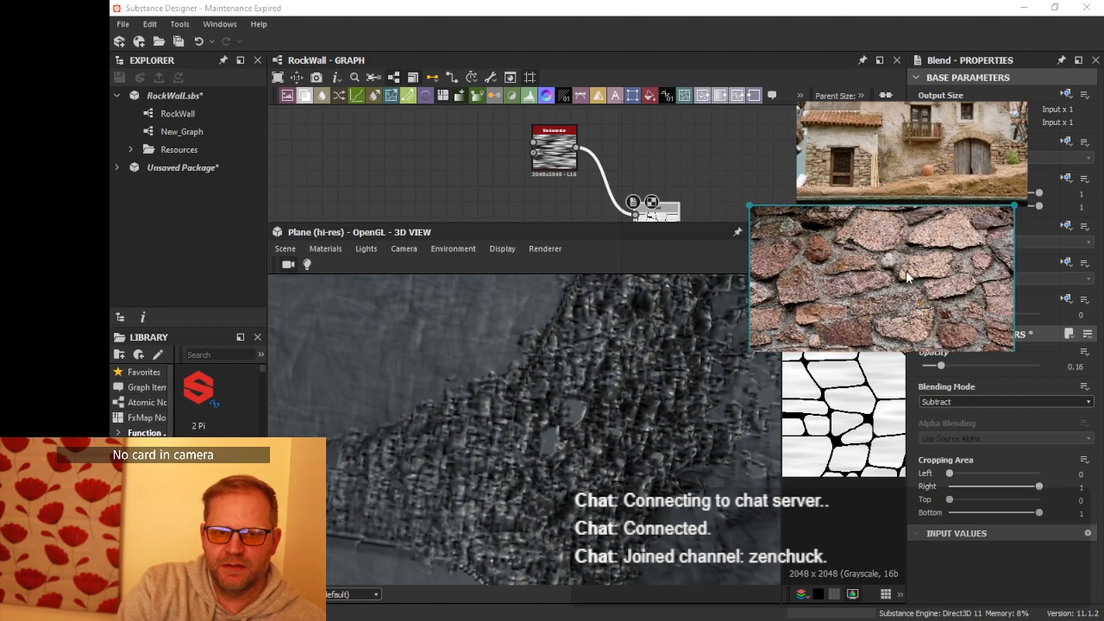
{"action": "scroll", "coordinate": [903, 278], "scroll_direction": "up", "scroll_amount": 5}
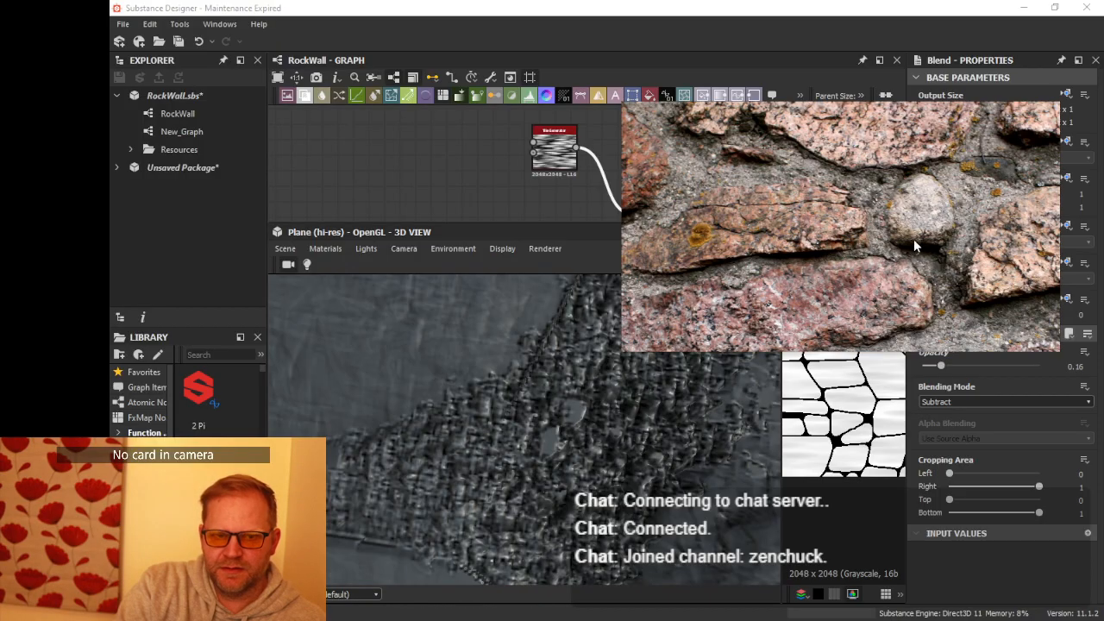
{"action": "scroll", "coordinate": [834, 182], "scroll_direction": "up", "scroll_amount": 5}
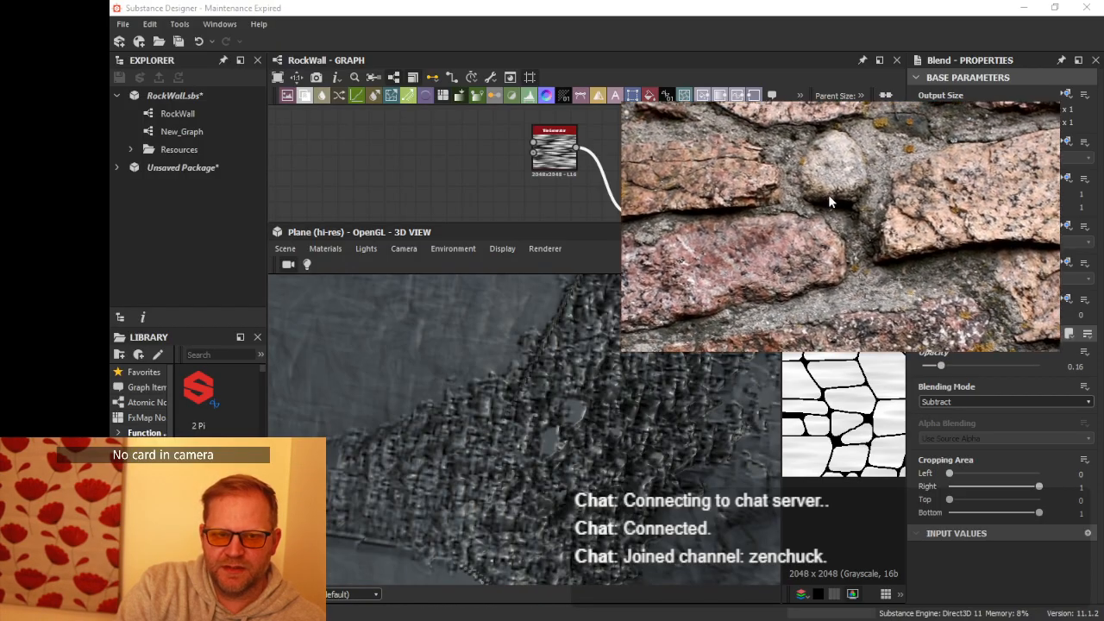
{"action": "scroll", "coordinate": [858, 217], "scroll_direction": "up", "scroll_amount": 1}
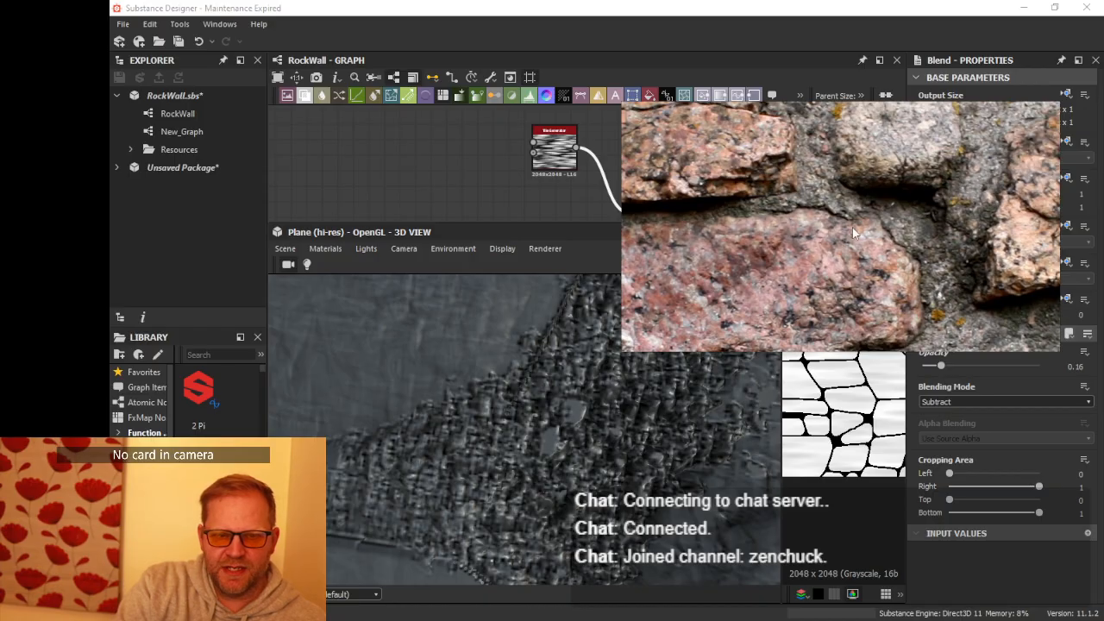
{"action": "scroll", "coordinate": [908, 261], "scroll_direction": "down", "scroll_amount": 5}
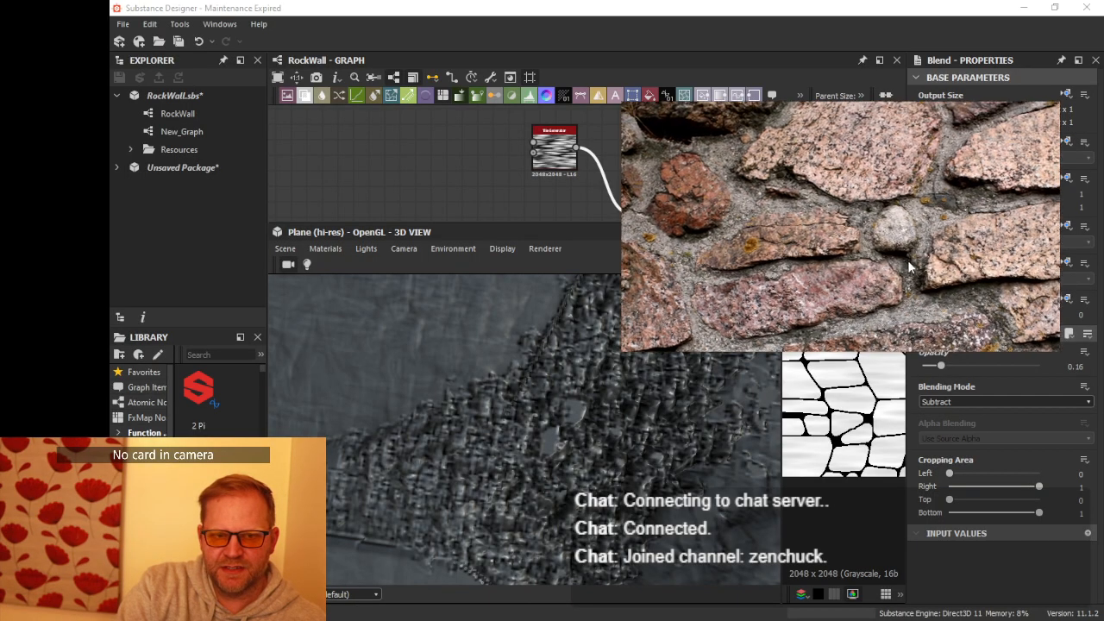
{"action": "scroll", "coordinate": [827, 271], "scroll_direction": "up", "scroll_amount": 4}
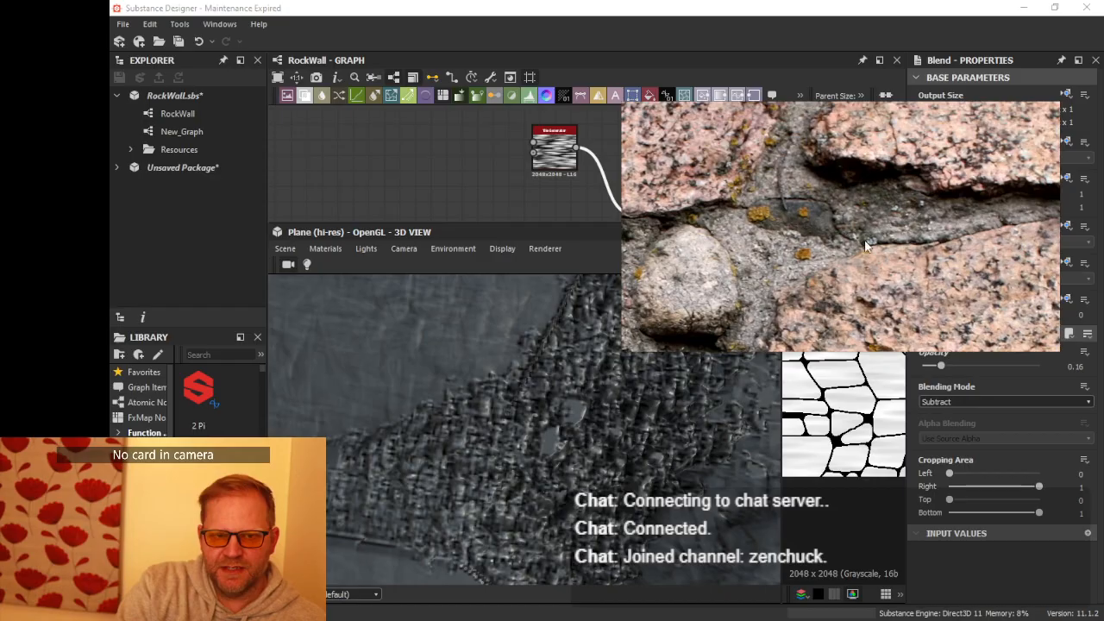
{"action": "scroll", "coordinate": [801, 195], "scroll_direction": "down", "scroll_amount": 5}
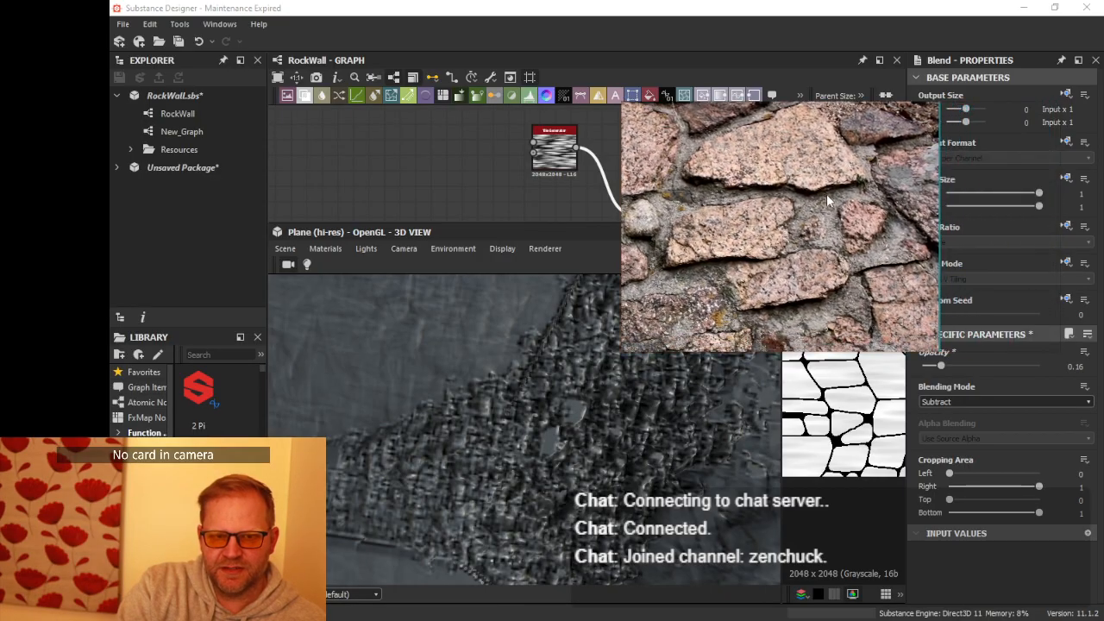
{"action": "scroll", "coordinate": [842, 212], "scroll_direction": "up", "scroll_amount": 2}
{"action": "middle_click_drag", "start_coordinate": [854, 214], "coordinate": [882, 149]}
{"action": "scroll", "coordinate": [893, 185], "scroll_direction": "down", "scroll_amount": 2}
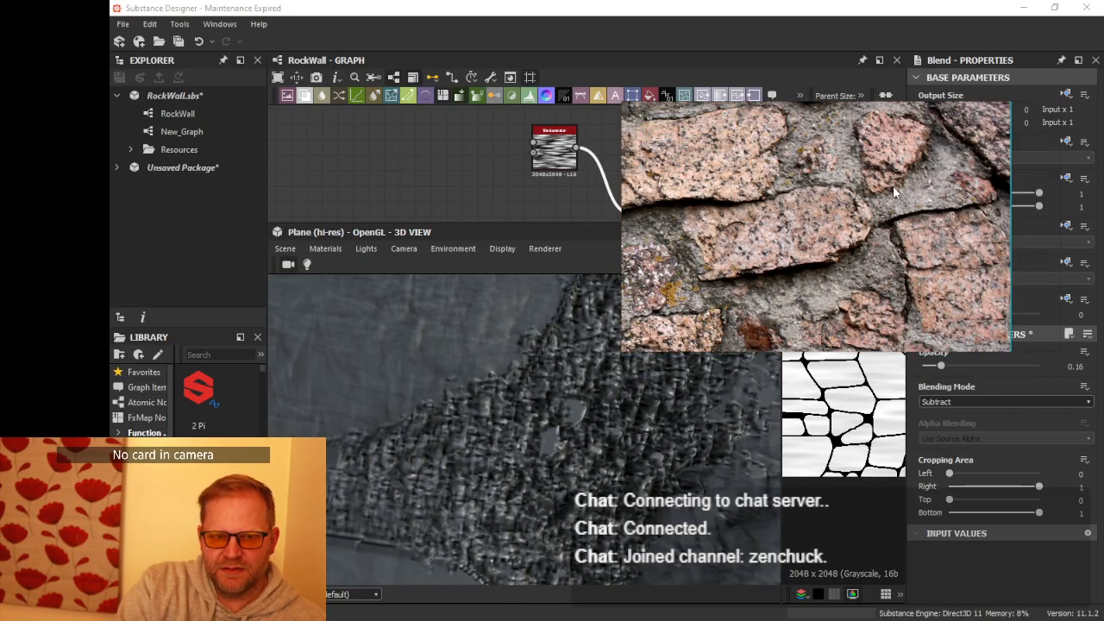
{"action": "middle_click_drag", "start_coordinate": [893, 186], "coordinate": [959, 158]}
{"action": "middle_click_drag", "start_coordinate": [851, 250], "coordinate": [1049, 220]}
{"action": "middle_click_drag", "start_coordinate": [895, 223], "coordinate": [955, 201]}
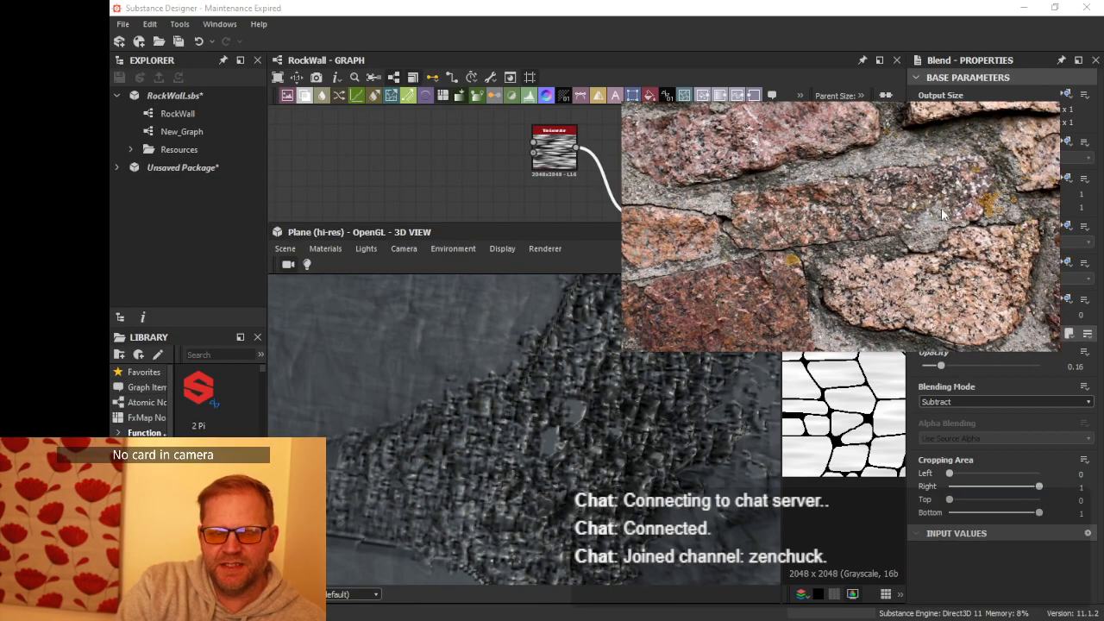
- Study how the stone shapes, small filler stones and mortar differ across the rock wall and house reference photos
{"action": "scroll", "coordinate": [900, 230], "scroll_direction": "down", "scroll_amount": 3}
{"action": "middle_click_drag", "start_coordinate": [803, 224], "coordinate": [912, 225]}
{"action": "scroll", "coordinate": [913, 224], "scroll_direction": "up", "scroll_amount": 2}
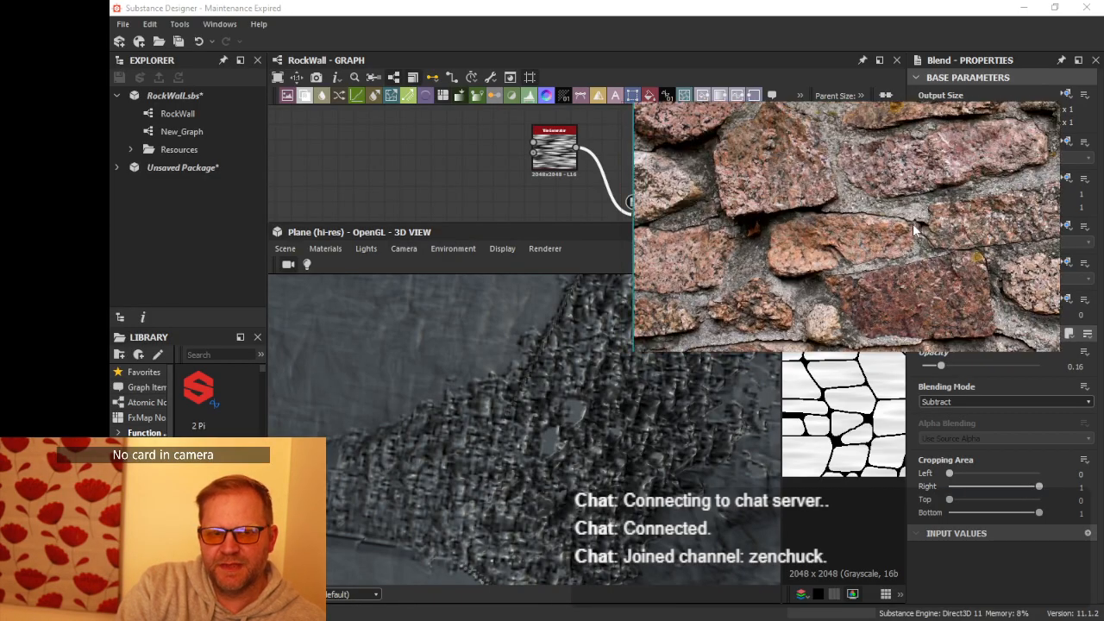
{"action": "middle_click_drag", "start_coordinate": [840, 211], "coordinate": [812, 146]}
{"action": "scroll", "coordinate": [899, 212], "scroll_direction": "down", "scroll_amount": 3}
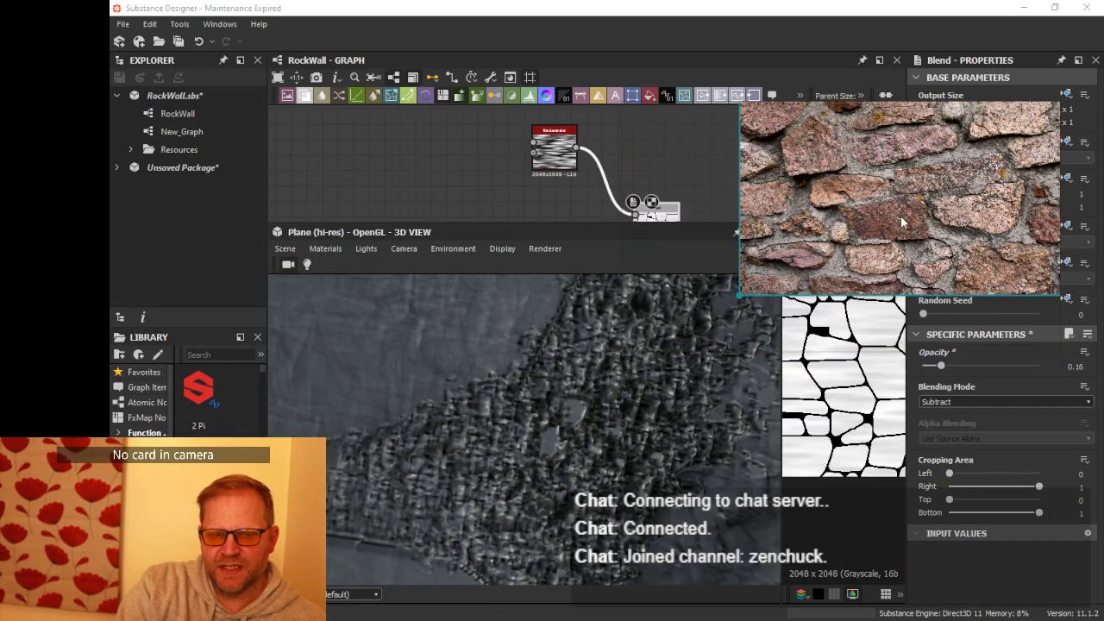
{"action": "scroll", "coordinate": [901, 223], "scroll_direction": "up", "scroll_amount": 3}
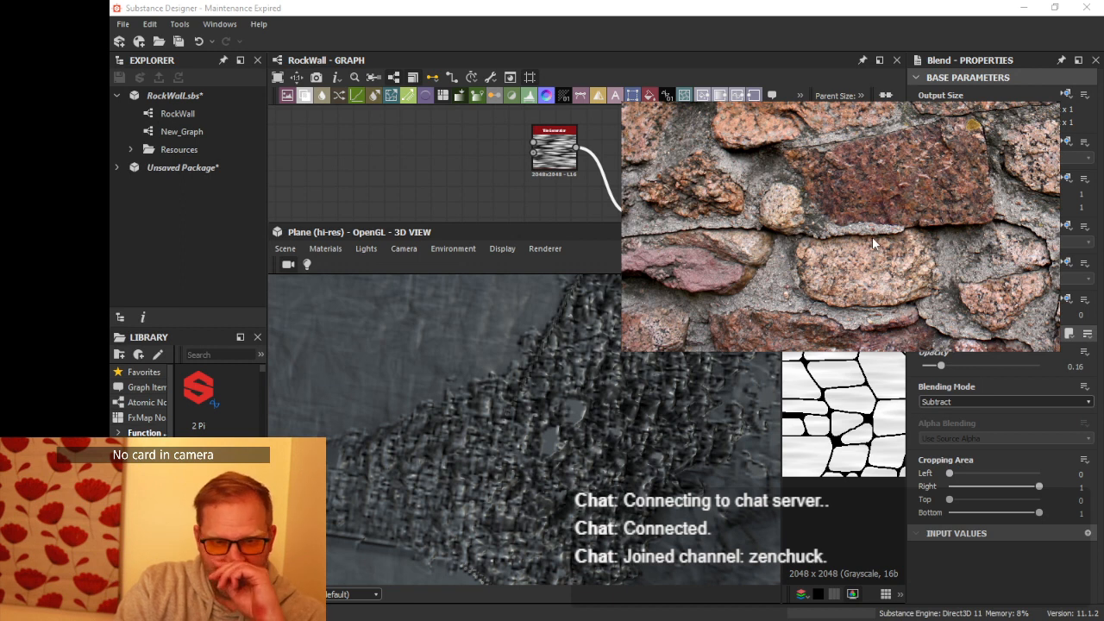
{"action": "scroll", "coordinate": [875, 240], "scroll_direction": "down", "scroll_amount": 2}
{"action": "middle_click_drag", "start_coordinate": [943, 236], "coordinate": [885, 328]}
{"action": "middle_click_drag", "start_coordinate": [854, 222], "coordinate": [852, 308]}
{"action": "scroll", "coordinate": [881, 235], "scroll_direction": "down", "scroll_amount": 3}
{"action": "scroll", "coordinate": [881, 236], "scroll_direction": "down", "scroll_amount": 3}
{"action": "middle_click_drag", "start_coordinate": [884, 184], "coordinate": [867, 216]}
{"action": "scroll", "coordinate": [867, 216], "scroll_direction": "up", "scroll_amount": 1}
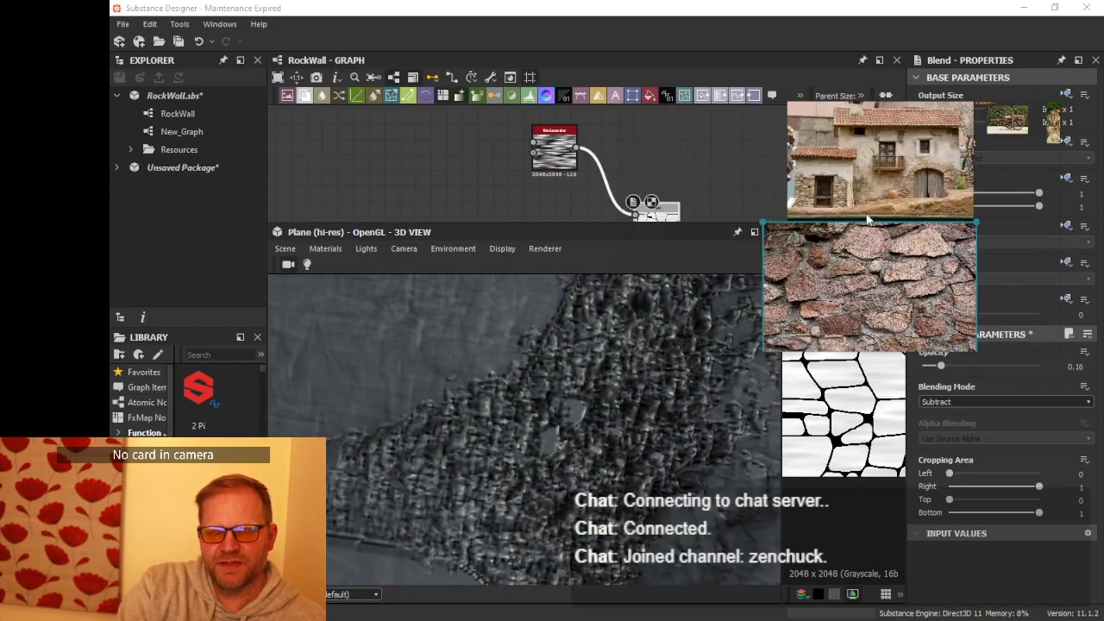
{"action": "scroll", "coordinate": [887, 258], "scroll_direction": "up", "scroll_amount": 7}
{"action": "scroll", "coordinate": [894, 264], "scroll_direction": "up", "scroll_amount": 2}
{"action": "middle_click_drag", "start_coordinate": [897, 255], "coordinate": [906, 206]}
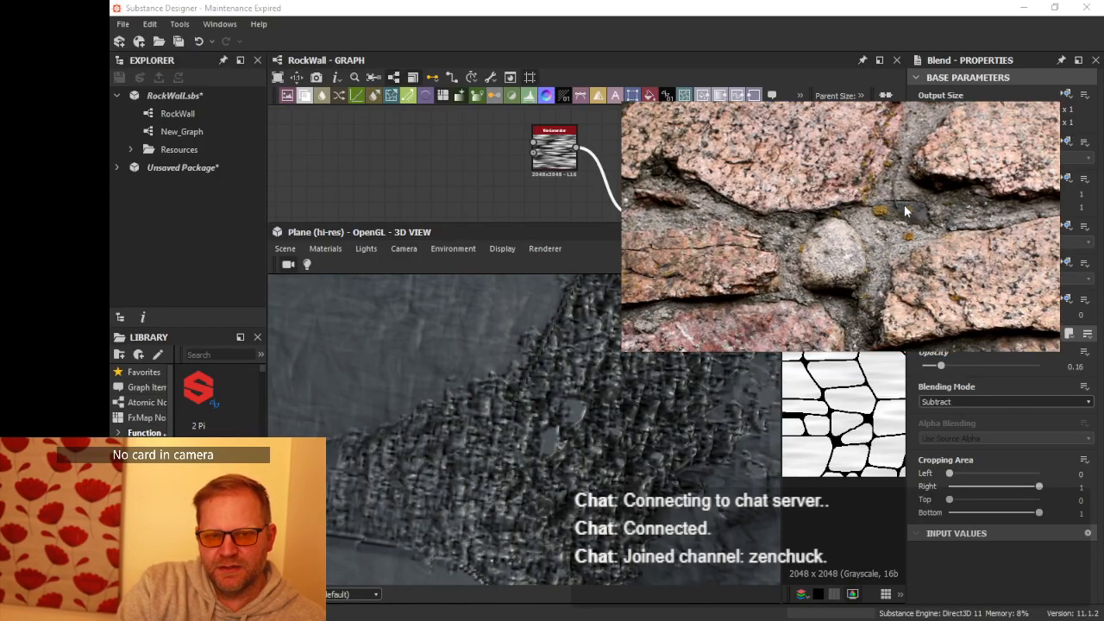
{"action": "mouse_move", "coordinate": [904, 205]}
{"action": "right_mouse_down"}
{"action": "mouse_move", "coordinate": [1103, 211]}
{"action": "mouse_move", "coordinate": [895, 222]}
{"action": "mouse_move", "coordinate": [903, 207]}
{"action": "right_mouse_up"}
{"action": "scroll", "coordinate": [894, 223], "scroll_direction": "down", "scroll_amount": 5}
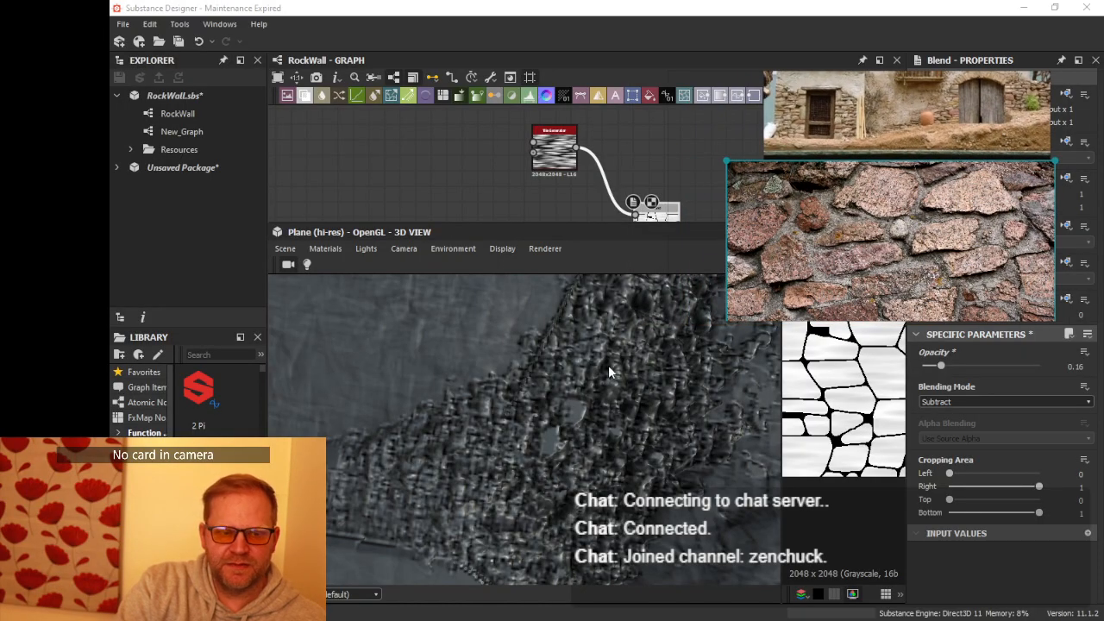
- Enlarge the graph area and compare the plane's stone surfaces and mortar edges with the layered stone in the reference photo
{"action": "scroll", "coordinate": [648, 354], "scroll_direction": "up", "scroll_amount": 5}
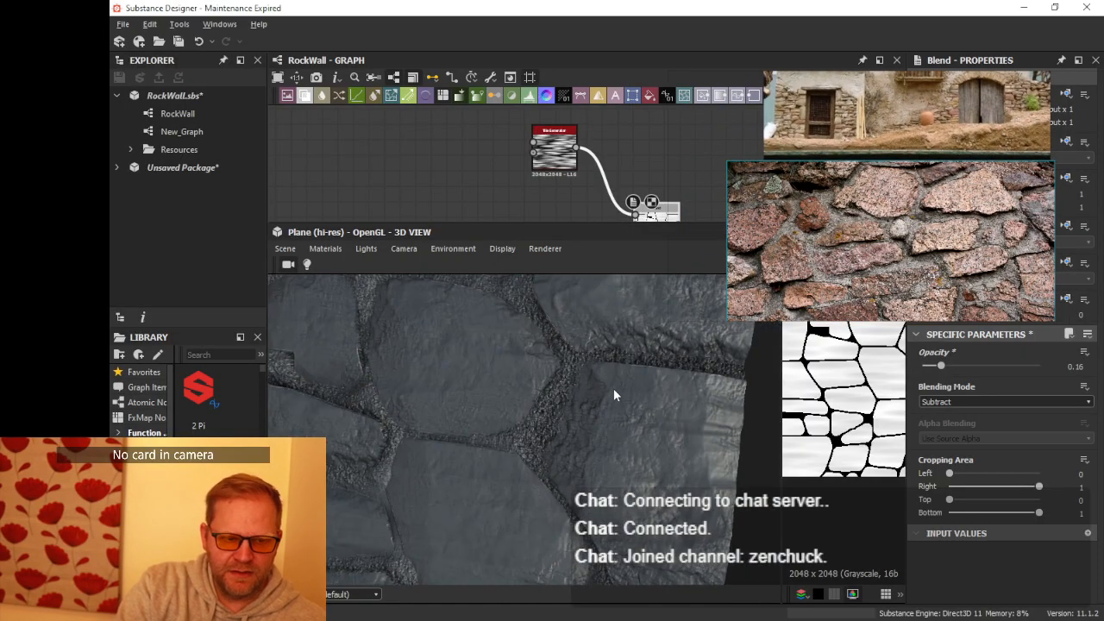
{"action": "left_click_drag", "start_coordinate": [613, 388], "coordinate": [601, 409]}
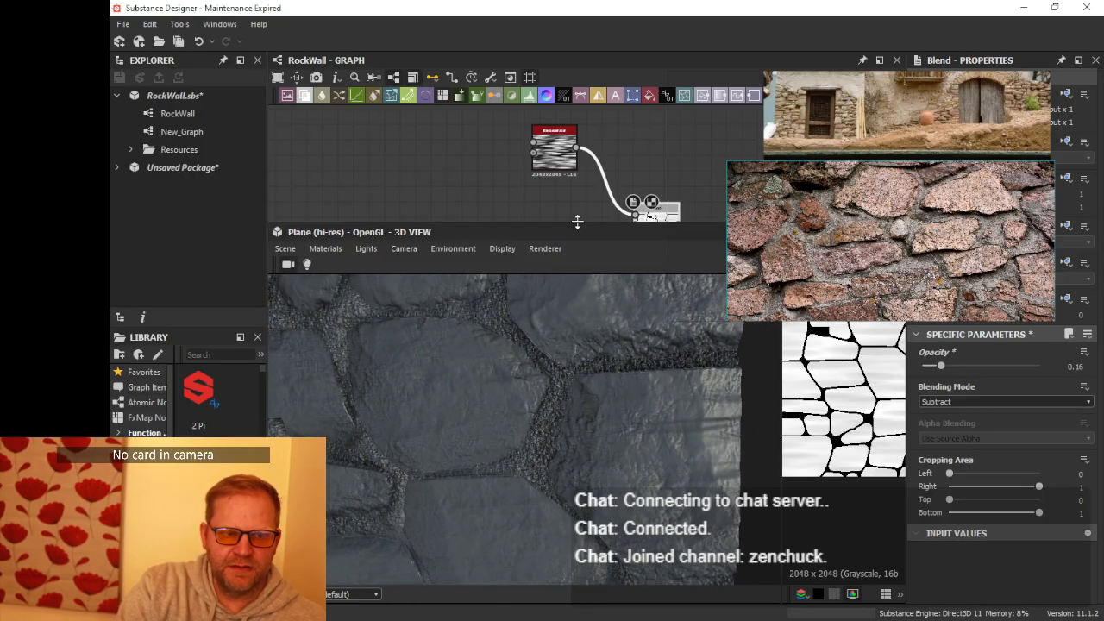
{"action": "left_click_drag", "start_coordinate": [577, 222], "coordinate": [578, 352]}
{"action": "scroll", "coordinate": [537, 299], "scroll_direction": "down", "scroll_amount": 4}
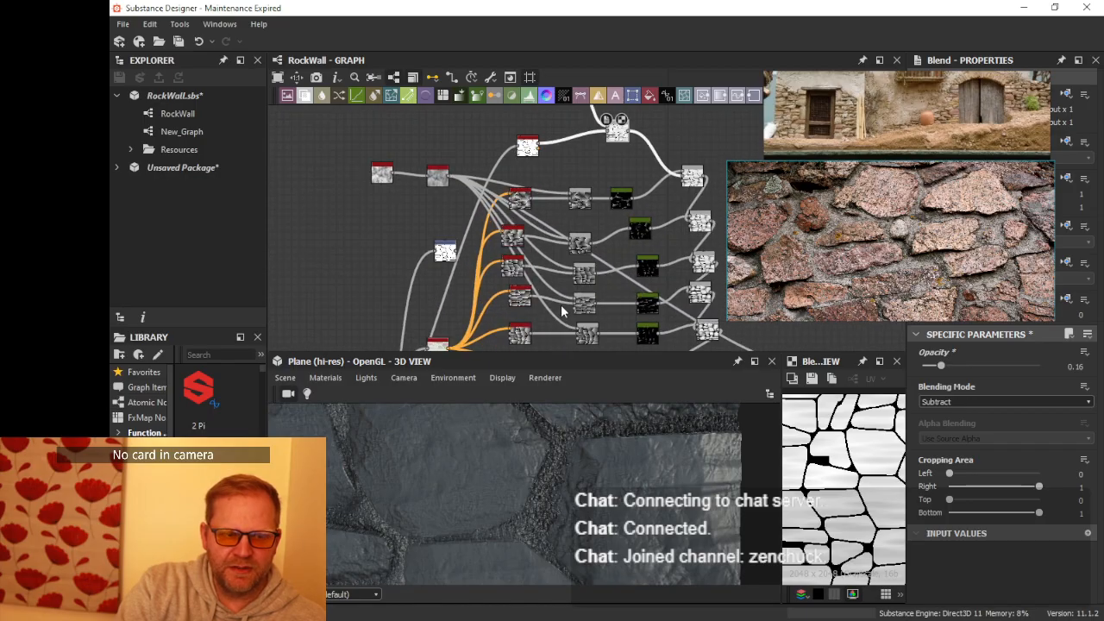
{"action": "middle_click_drag", "start_coordinate": [562, 311], "coordinate": [576, 231]}
{"action": "scroll", "coordinate": [586, 488], "scroll_direction": "up", "scroll_amount": 3}
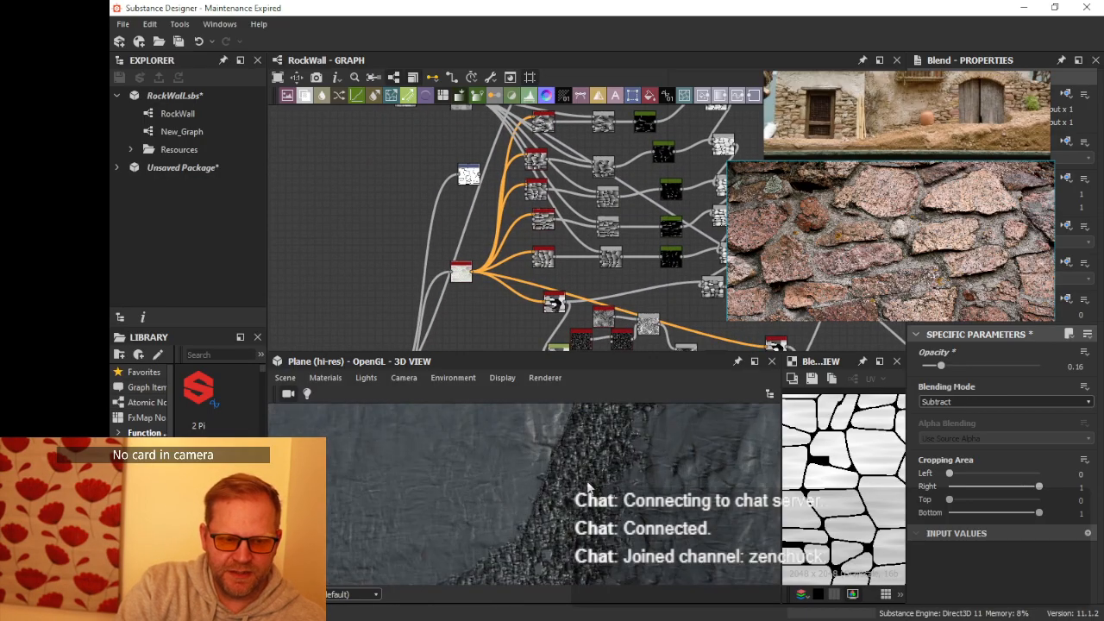
{"action": "scroll", "coordinate": [855, 236], "scroll_direction": "up", "scroll_amount": 6}
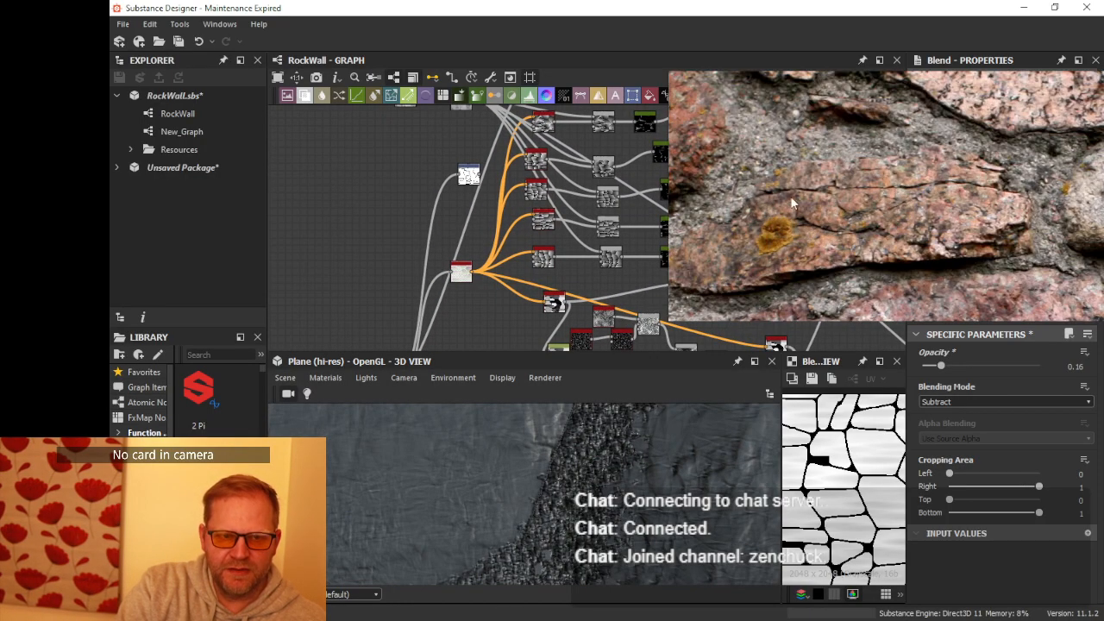
{"action": "left_click_drag", "start_coordinate": [667, 479], "coordinate": [542, 401]}
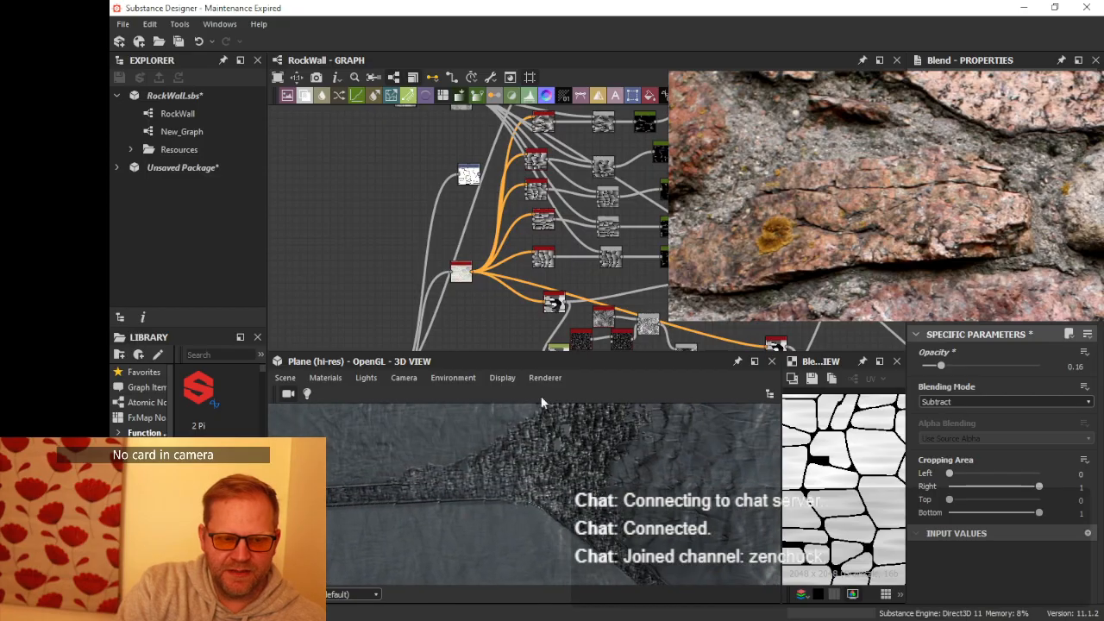
- Locate the mortar branch in the graph and bring its noise input and the first node of its lower row closer to their neighbours
{"action": "scroll", "coordinate": [549, 229], "scroll_direction": "down", "scroll_amount": 3}
{"action": "middle_click_drag", "start_coordinate": [494, 283], "coordinate": [642, 166]}
{"action": "scroll", "coordinate": [507, 228], "scroll_direction": "up", "scroll_amount": 4}
{"action": "scroll", "coordinate": [456, 221], "scroll_direction": "up", "scroll_amount": 4}
{"action": "scroll", "coordinate": [481, 226], "scroll_direction": "down", "scroll_amount": 7}
{"action": "middle_click_drag", "start_coordinate": [533, 196], "coordinate": [417, 177]}
{"action": "middle_click_drag", "start_coordinate": [437, 238], "coordinate": [359, 184]}
{"action": "middle_click_drag", "start_coordinate": [488, 200], "coordinate": [428, 270]}
{"action": "scroll", "coordinate": [422, 277], "scroll_direction": "down", "scroll_amount": 1}
{"action": "scroll", "coordinate": [422, 276], "scroll_direction": "up", "scroll_amount": 3}
{"action": "left_click_drag", "start_coordinate": [411, 291], "coordinate": [376, 301]}
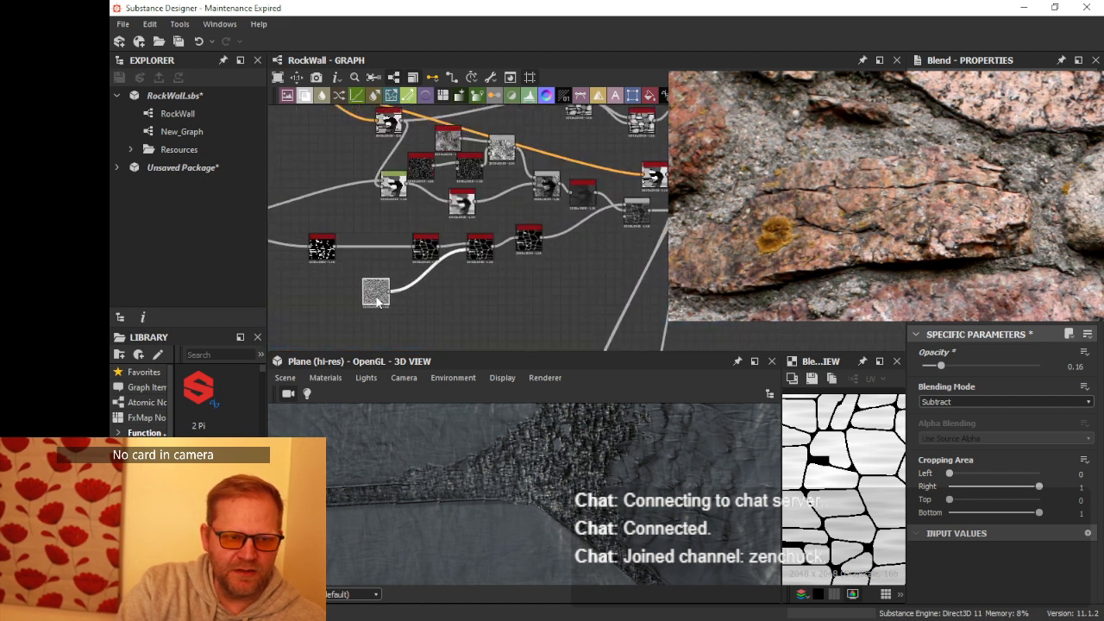
{"action": "middle_click_drag", "start_coordinate": [409, 284], "coordinate": [464, 283]}
{"action": "left_click_drag", "start_coordinate": [387, 252], "coordinate": [431, 269]}
- Reposition the Distance node and the mask node feeding it beside the upper row of the mortar branch
{"action": "middle_click_drag", "start_coordinate": [496, 250], "coordinate": [591, 246]}
{"action": "scroll", "coordinate": [454, 245], "scroll_direction": "down", "scroll_amount": 2}
{"action": "scroll", "coordinate": [481, 259], "scroll_direction": "up", "scroll_amount": 2}
{"action": "scroll", "coordinate": [485, 259], "scroll_direction": "up", "scroll_amount": 2}
{"action": "left_click_drag", "start_coordinate": [383, 234], "coordinate": [339, 251]}
{"action": "left_click_drag", "start_coordinate": [395, 142], "coordinate": [339, 156]}
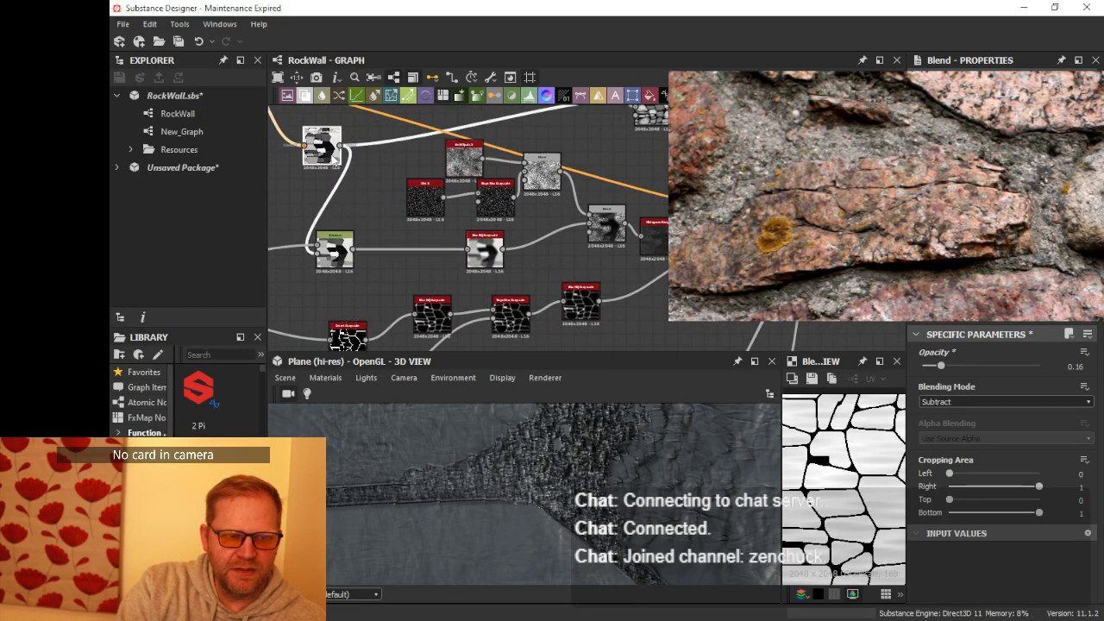
- Pack the upper mortar row more tightly by moving its Blur HQ, Slope Blur, noise and Blend nodes together
{"action": "scroll", "coordinate": [496, 210], "scroll_direction": "down", "scroll_amount": 2}
{"action": "middle_click_drag", "start_coordinate": [496, 209], "coordinate": [407, 196]}
{"action": "left_click_drag", "start_coordinate": [401, 223], "coordinate": [381, 231]}
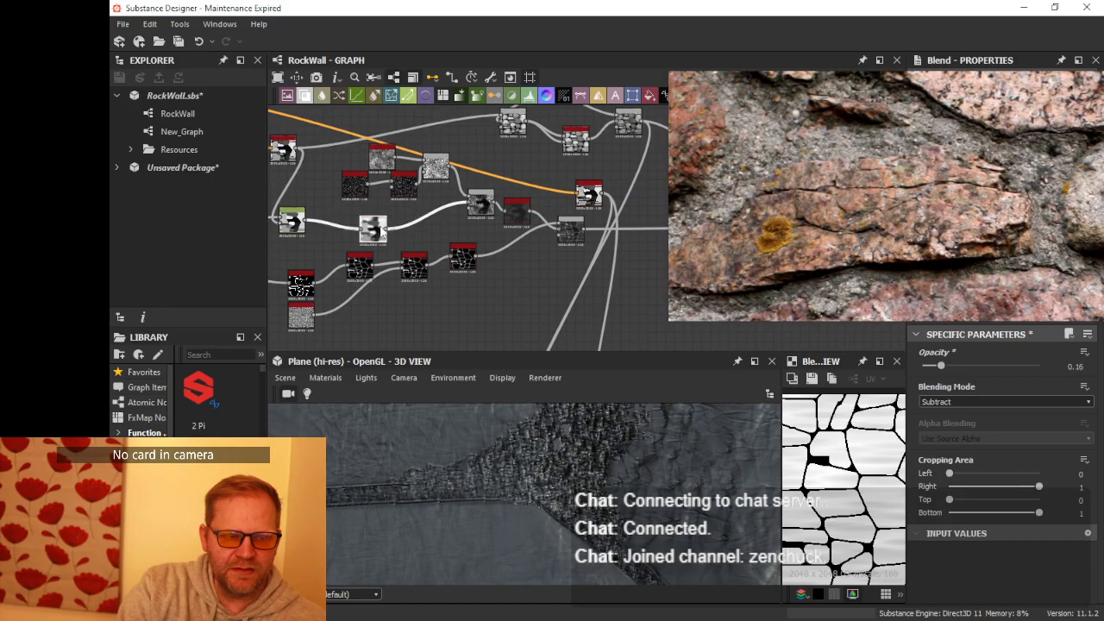
{"action": "left_click_drag", "start_coordinate": [478, 207], "coordinate": [461, 225]}
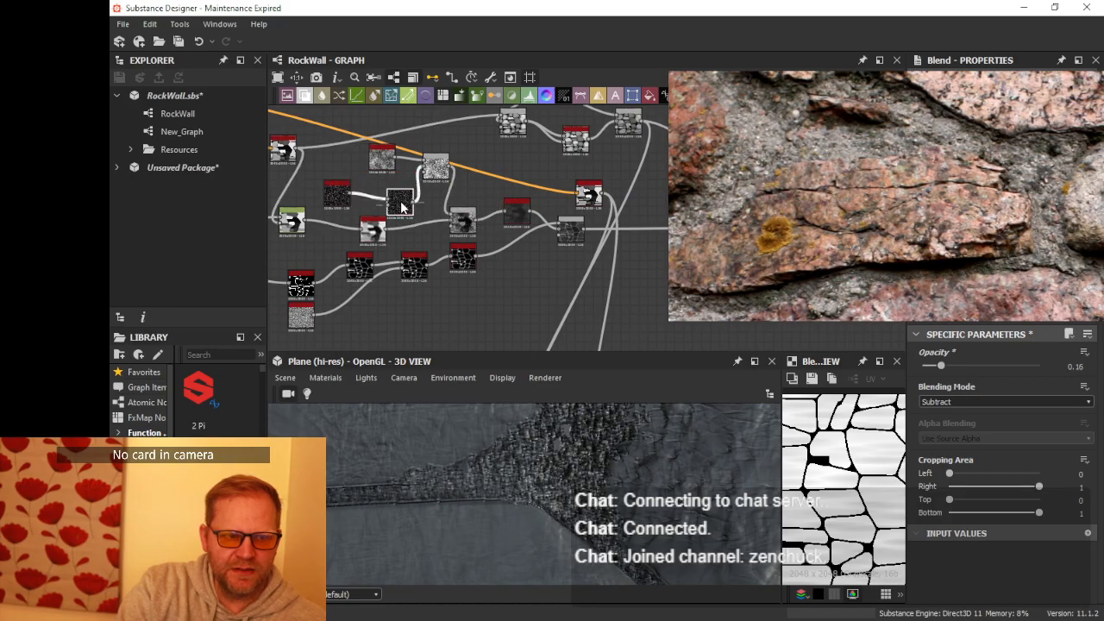
{"action": "left_click_drag", "start_coordinate": [435, 176], "coordinate": [425, 192]}
- Tighten the end of the mortar branch and its lower row, placing the Distance node just above that row
{"action": "scroll", "coordinate": [466, 198], "scroll_direction": "down", "scroll_amount": 2}
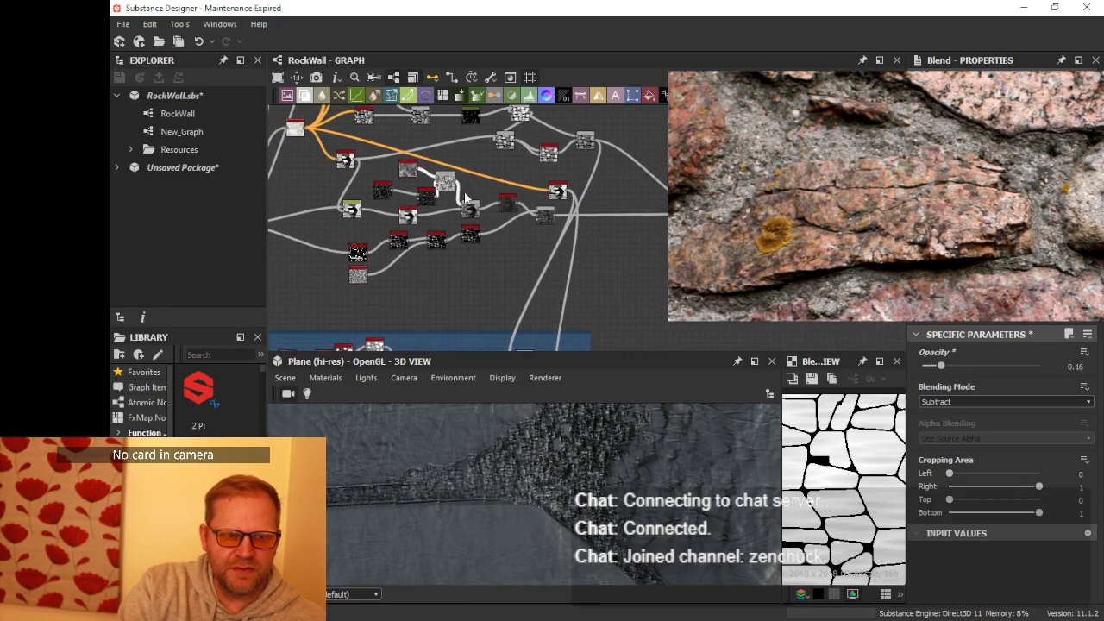
{"action": "left_click_drag", "start_coordinate": [506, 209], "coordinate": [498, 227]}
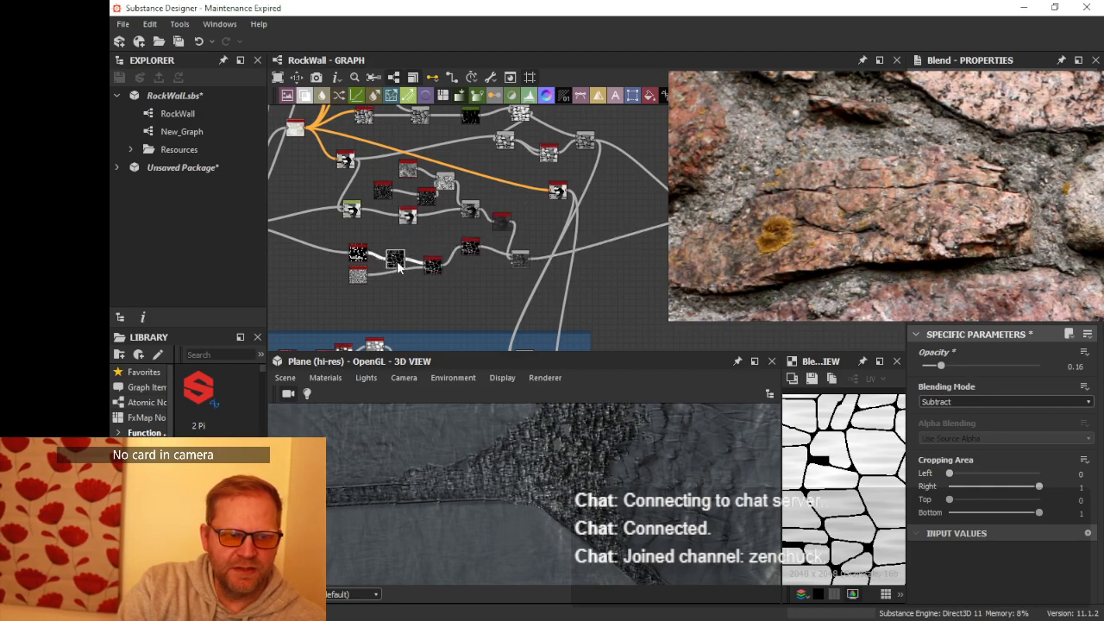
{"action": "middle_click_drag", "start_coordinate": [412, 247], "coordinate": [449, 286]}
{"action": "left_click_drag", "start_coordinate": [391, 248], "coordinate": [378, 267]}
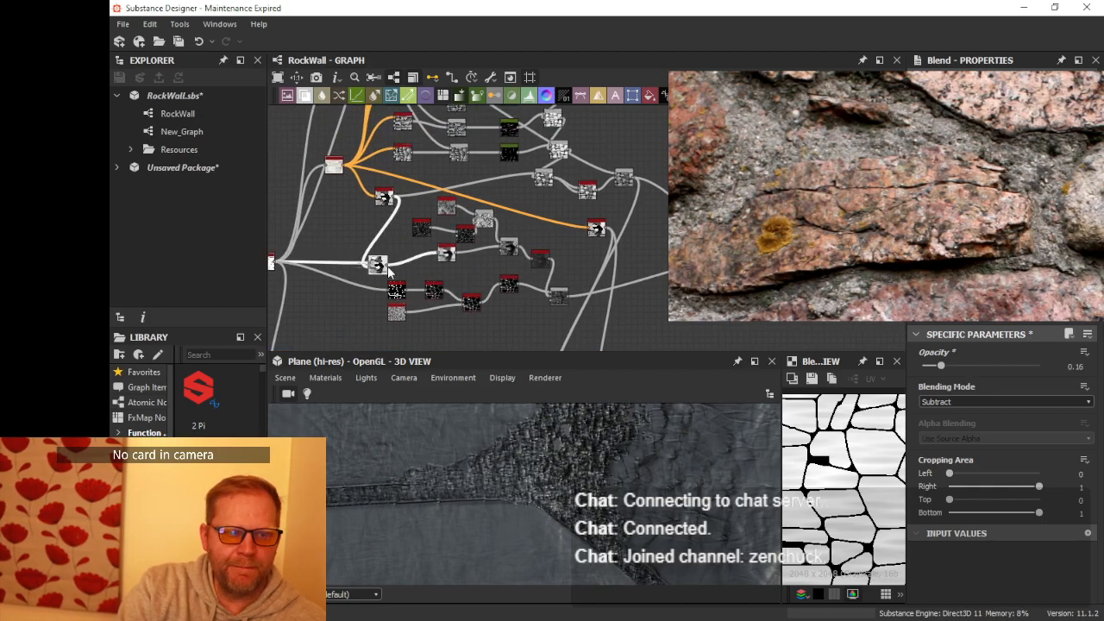
- Try to insert a Directional Warp node after the Distance node in the mortar branch
{"action": "right_click", "coordinate": [443, 262]}
{"action": "left_click", "coordinate": [528, 239]}
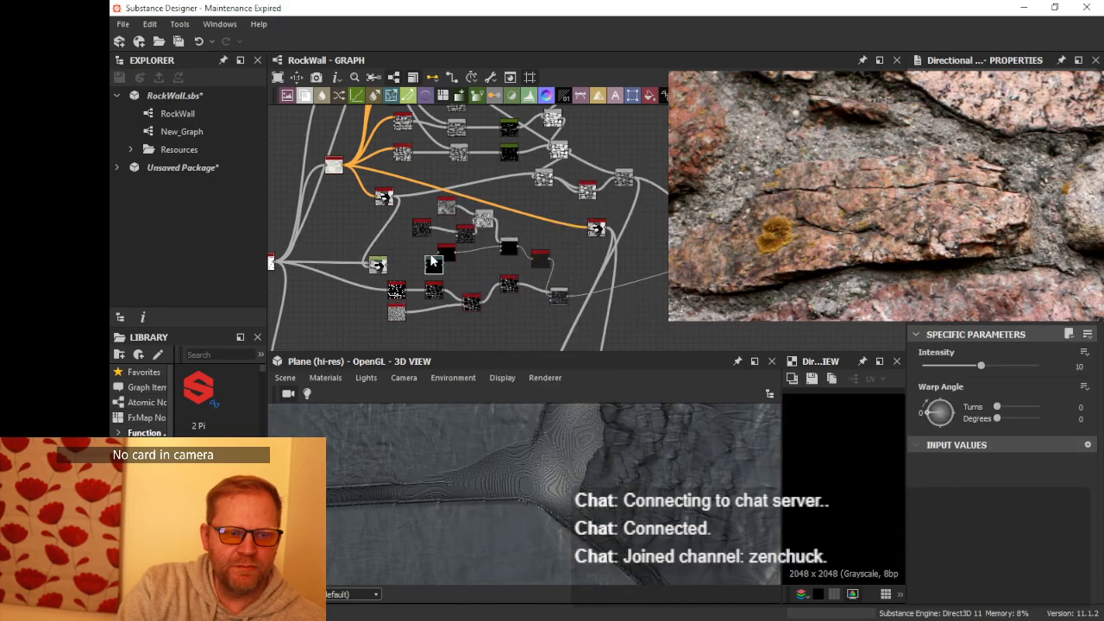
- Align the Distance and Blur HQ nodes in one row and gather the noise and Slope Blur nodes compactly above them
{"action": "scroll", "coordinate": [482, 239], "scroll_direction": "down", "scroll_amount": 3}
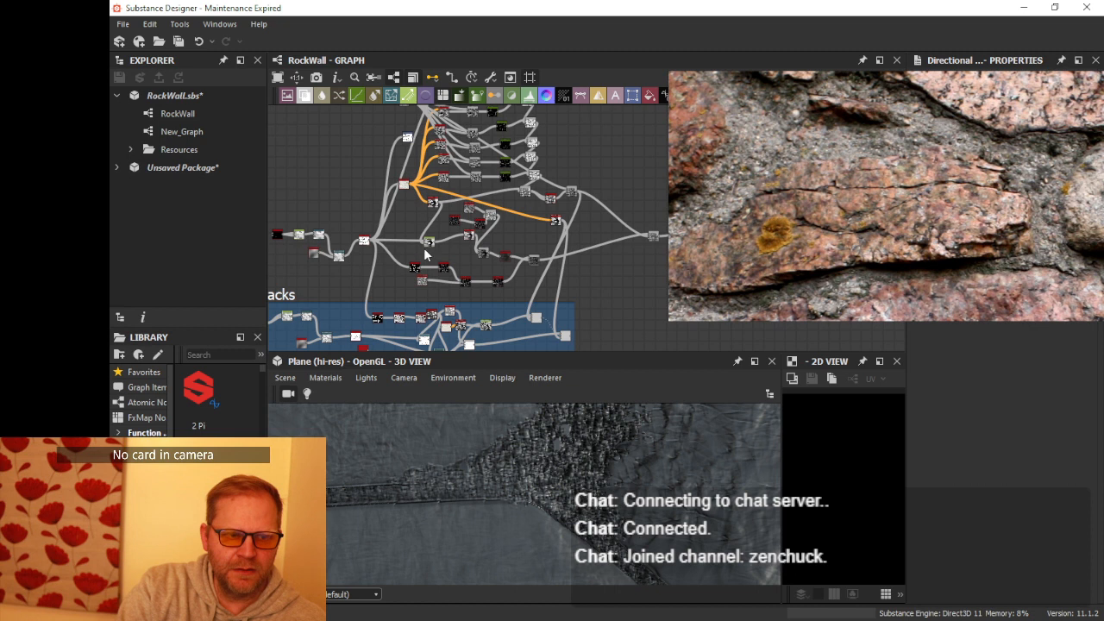
{"action": "left_click_drag", "start_coordinate": [424, 250], "coordinate": [412, 255]}
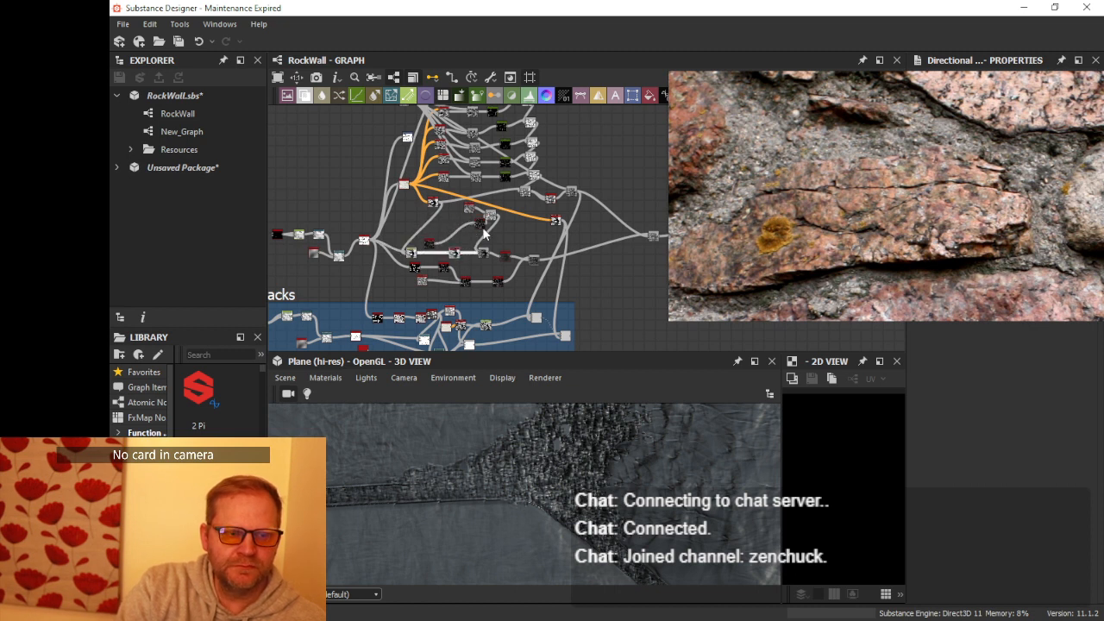
{"action": "key", "text": "space"}
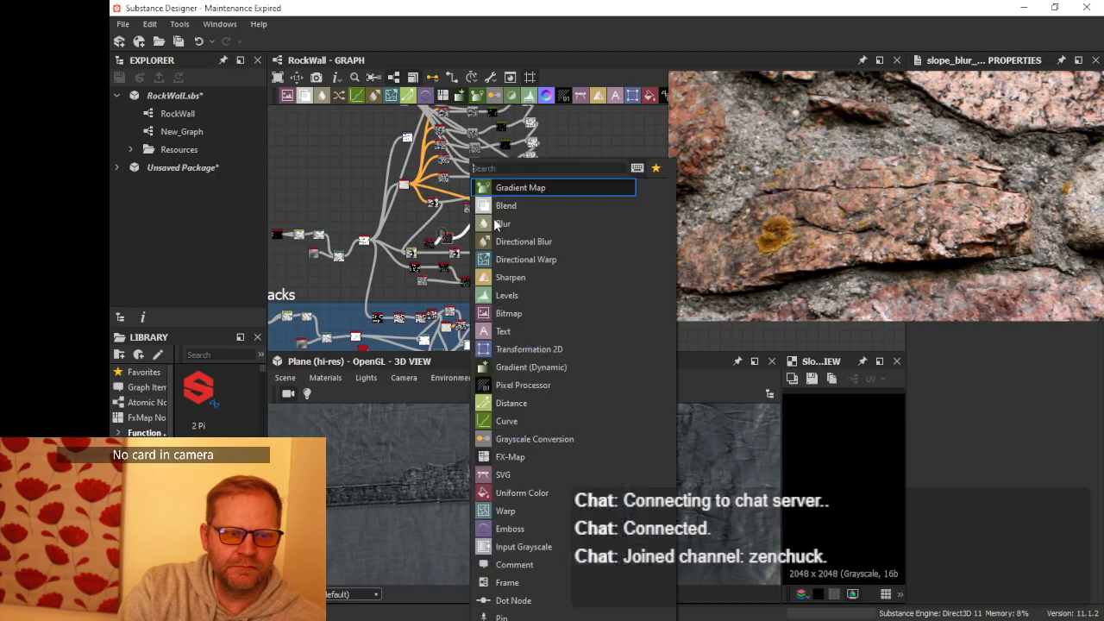
{"action": "left_click", "coordinate": [452, 226]}
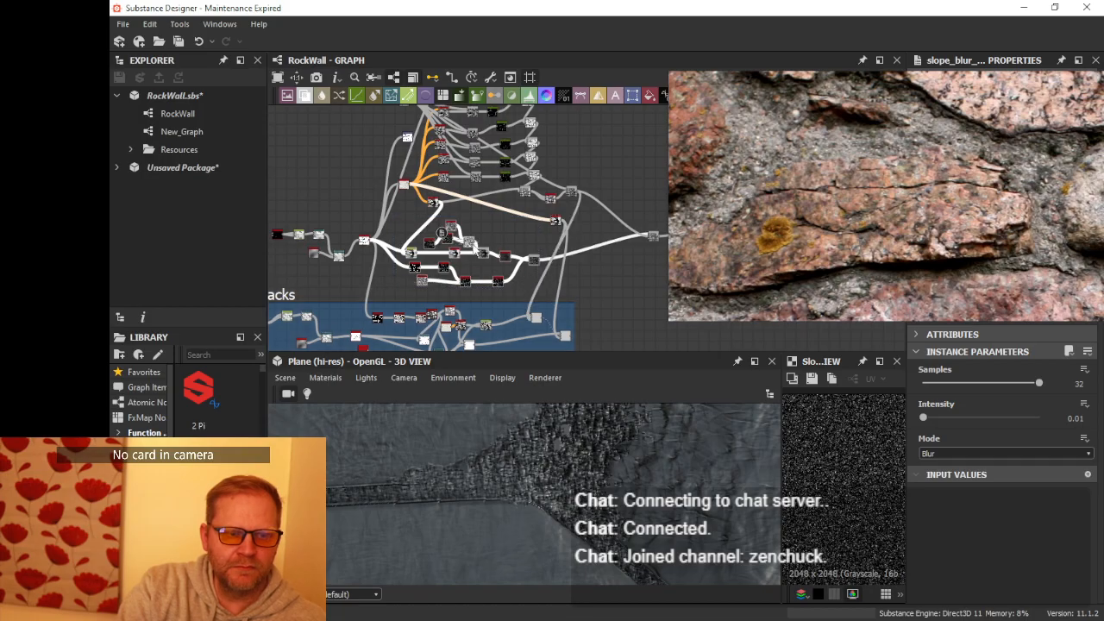
- Enclose the selected mortar branch nodes in a frame titled Grout
{"action": "middle_click_drag", "start_coordinate": [528, 252], "coordinate": [533, 240]}
{"action": "left_click_drag", "start_coordinate": [552, 274], "coordinate": [411, 242]}
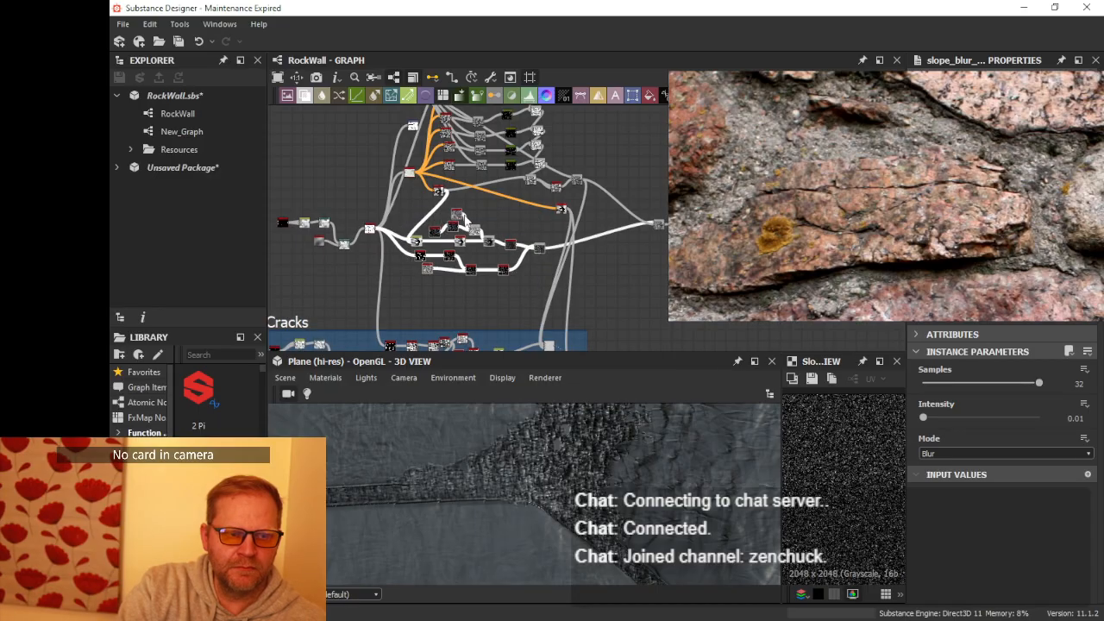
{"action": "right_click", "coordinate": [463, 216]}
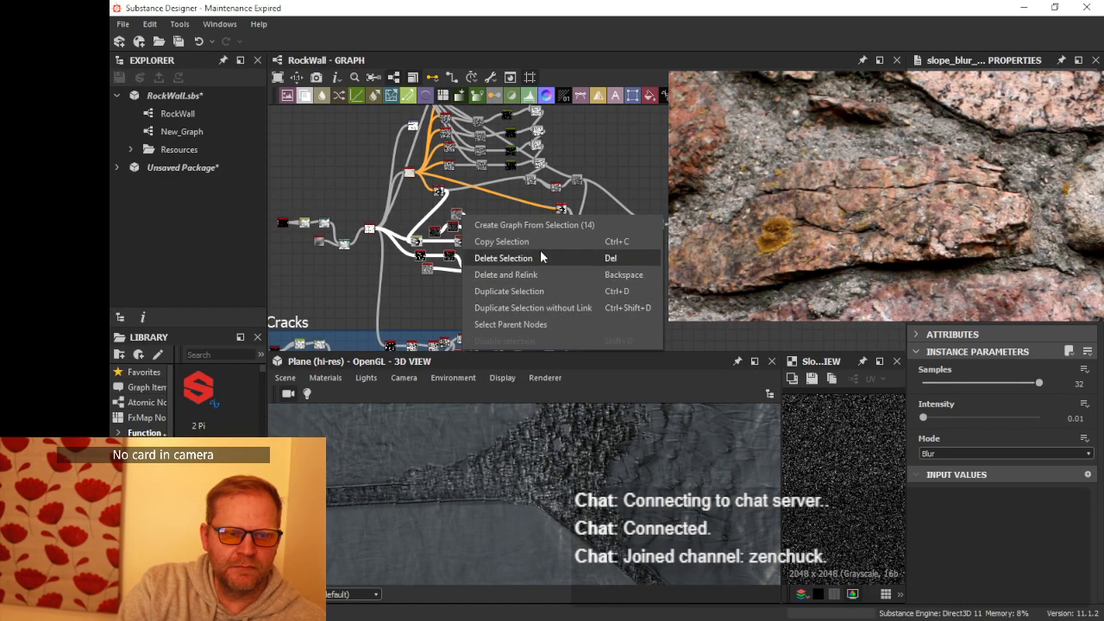
{"action": "right_click", "coordinate": [436, 234]}
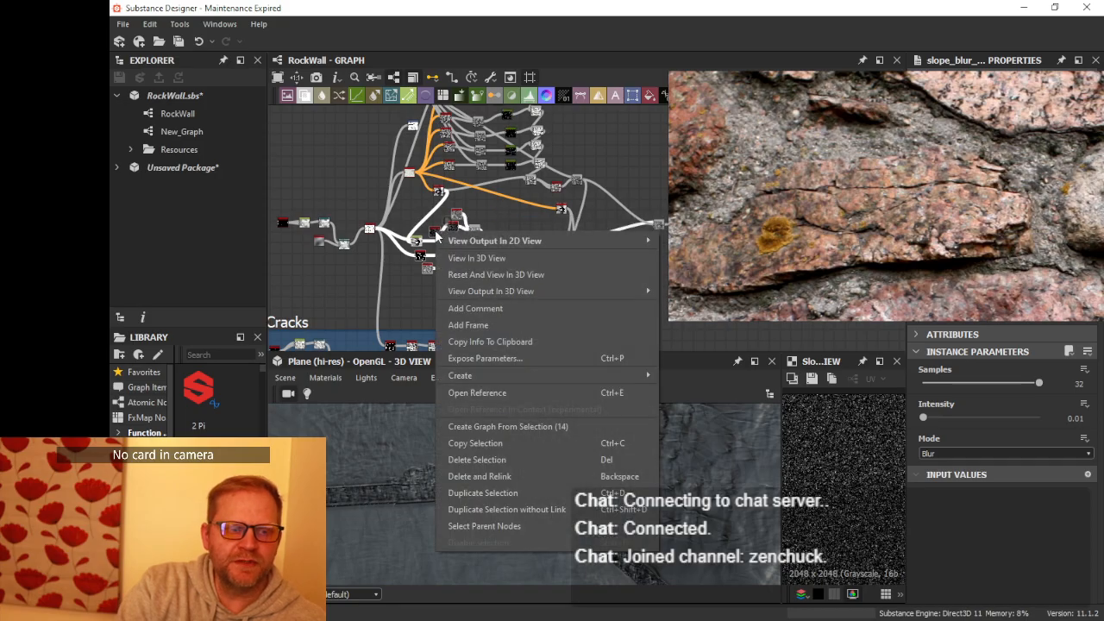
{"action": "left_click", "coordinate": [471, 324]}
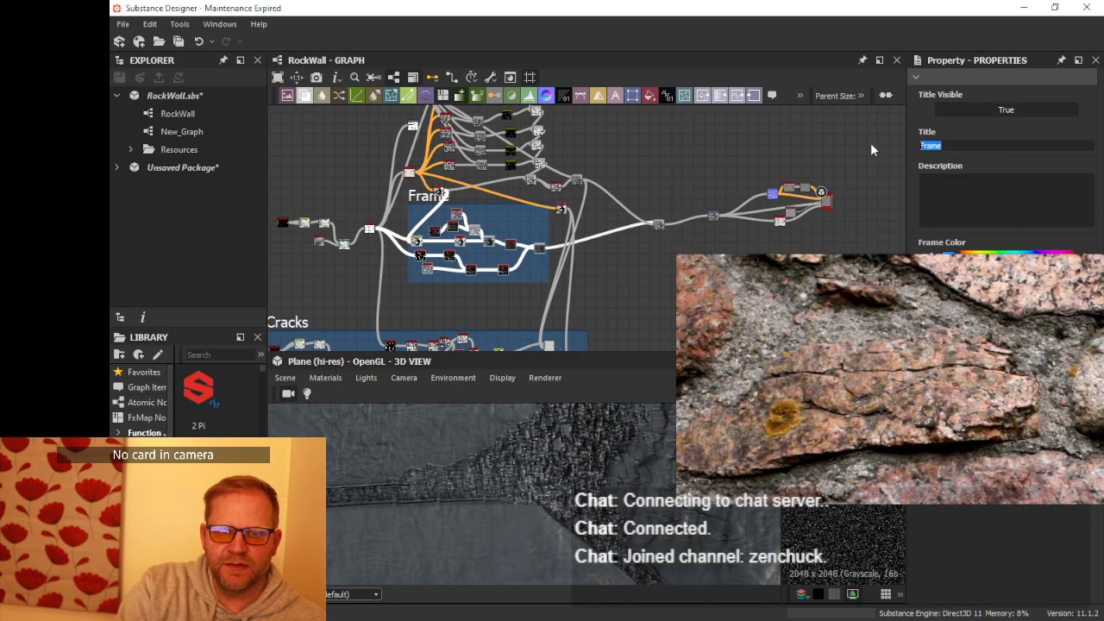
{"action": "type", "text": "Grout"}
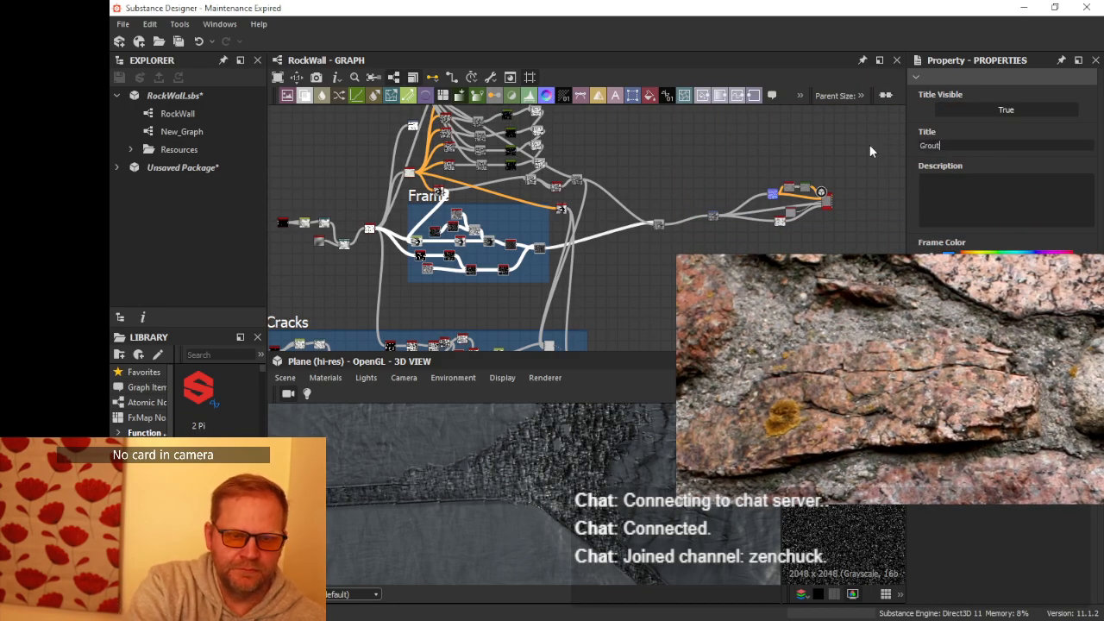
{"action": "left_click", "coordinate": [672, 257]}
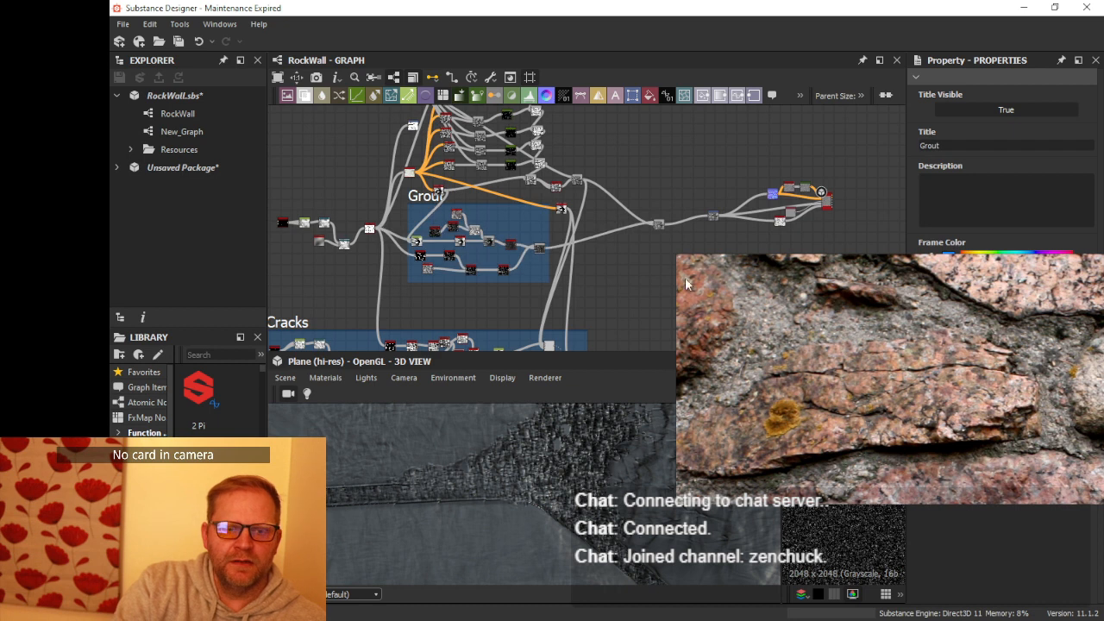
- Set the blending mode of the Blend that merges stones and grout to Copy, moving the reference photo out of the way
{"action": "right_click_drag", "start_coordinate": [733, 298], "coordinate": [747, 332]}
{"action": "scroll", "coordinate": [593, 246], "scroll_direction": "up", "scroll_amount": 5}
{"action": "middle_click_drag", "start_coordinate": [734, 194], "coordinate": [580, 237]}
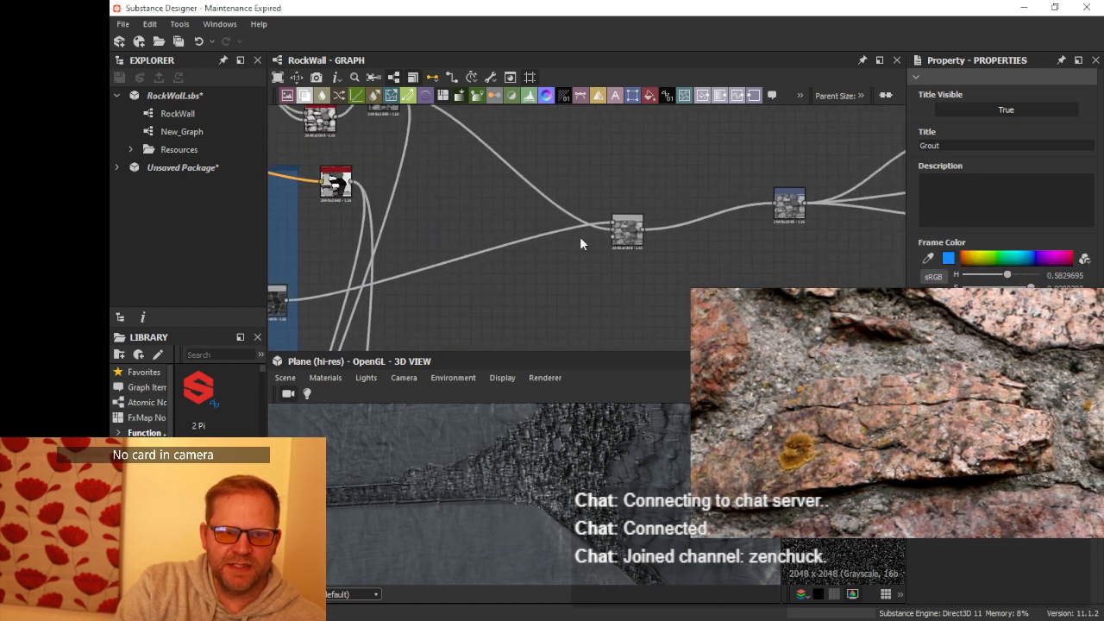
{"action": "scroll", "coordinate": [581, 237], "scroll_direction": "up", "scroll_amount": 4}
{"action": "left_click", "coordinate": [669, 222]}
{"action": "right_click_drag", "start_coordinate": [965, 360], "coordinate": [691, 425]}
{"action": "left_click", "coordinate": [956, 402]}
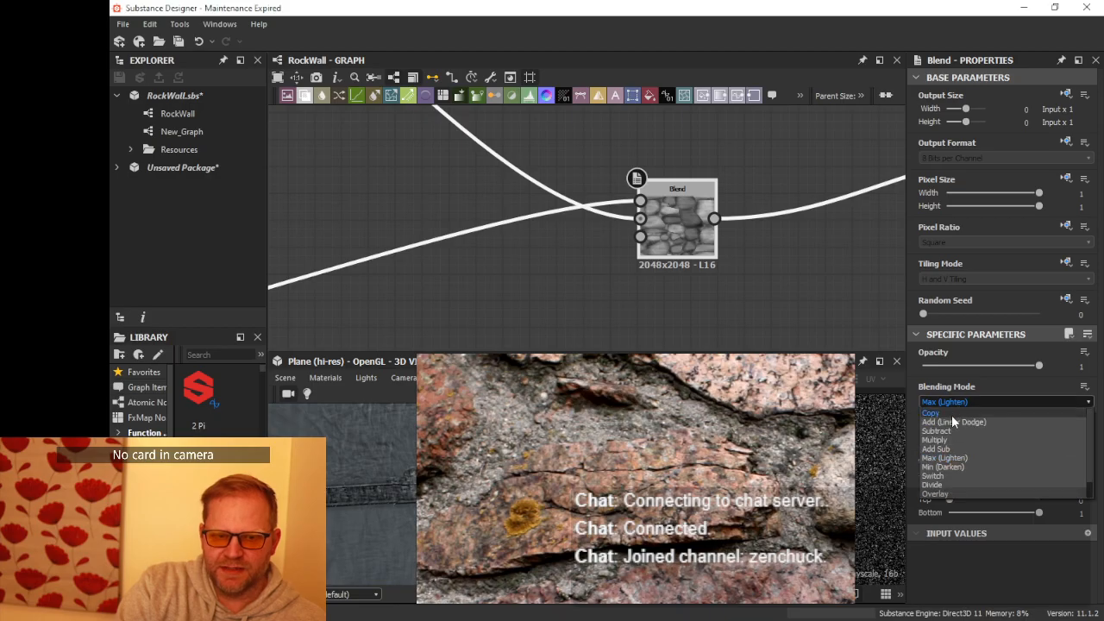
{"action": "left_click", "coordinate": [949, 416]}
{"action": "right_click_drag", "start_coordinate": [750, 398], "coordinate": [1103, 304]}
- Bring the Transformation 2D node holding the white stone mask down beside the Grout frame
{"action": "scroll", "coordinate": [576, 259], "scroll_direction": "down", "scroll_amount": 2}
{"action": "middle_click_drag", "start_coordinate": [573, 257], "coordinate": [958, 177]}
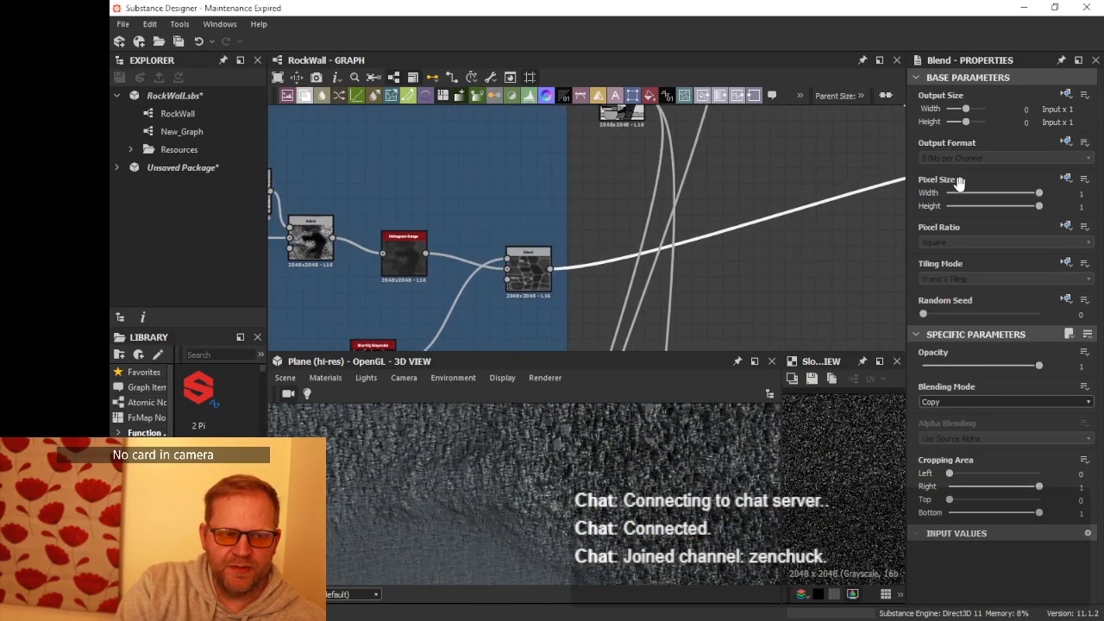
{"action": "scroll", "coordinate": [654, 193], "scroll_direction": "down", "scroll_amount": 4}
{"action": "middle_click_drag", "start_coordinate": [662, 200], "coordinate": [790, 334]}
{"action": "left_click_drag", "start_coordinate": [453, 133], "coordinate": [821, 328]}
{"action": "middle_click_drag", "start_coordinate": [852, 321], "coordinate": [690, 239]}
{"action": "scroll", "coordinate": [690, 239], "scroll_direction": "up", "scroll_amount": 5}
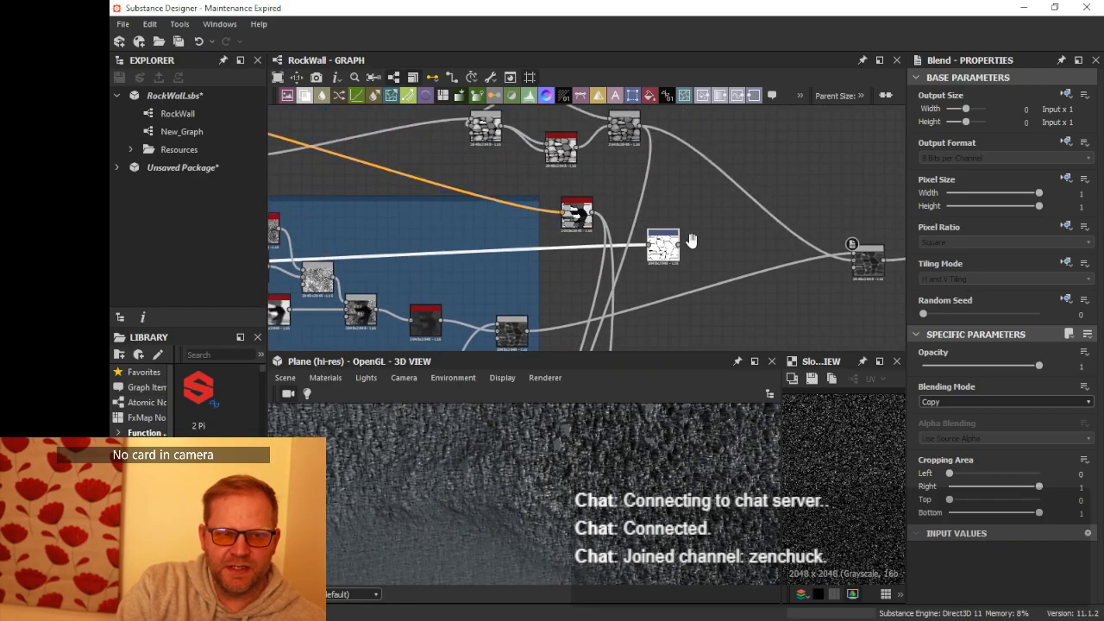
{"action": "left_click_drag", "start_coordinate": [637, 269], "coordinate": [412, 292]}
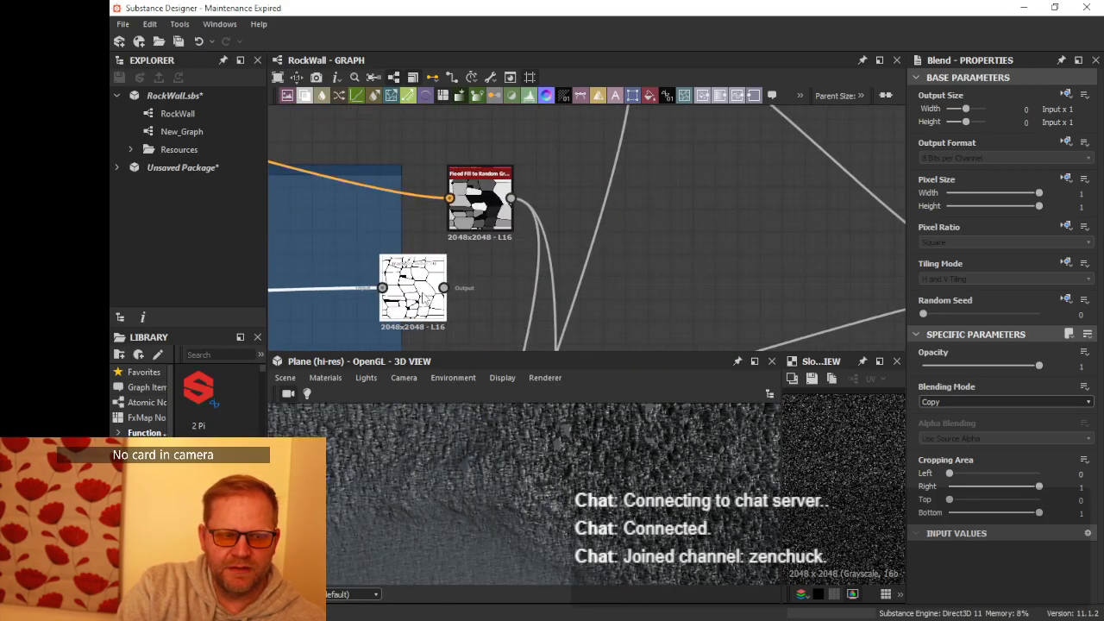
{"action": "scroll", "coordinate": [498, 269], "scroll_direction": "down", "scroll_amount": 3}
{"action": "middle_click_drag", "start_coordinate": [498, 267], "coordinate": [616, 191]}
{"action": "scroll", "coordinate": [616, 196], "scroll_direction": "down", "scroll_amount": 3}
{"action": "scroll", "coordinate": [541, 220], "scroll_direction": "up", "scroll_amount": 3}
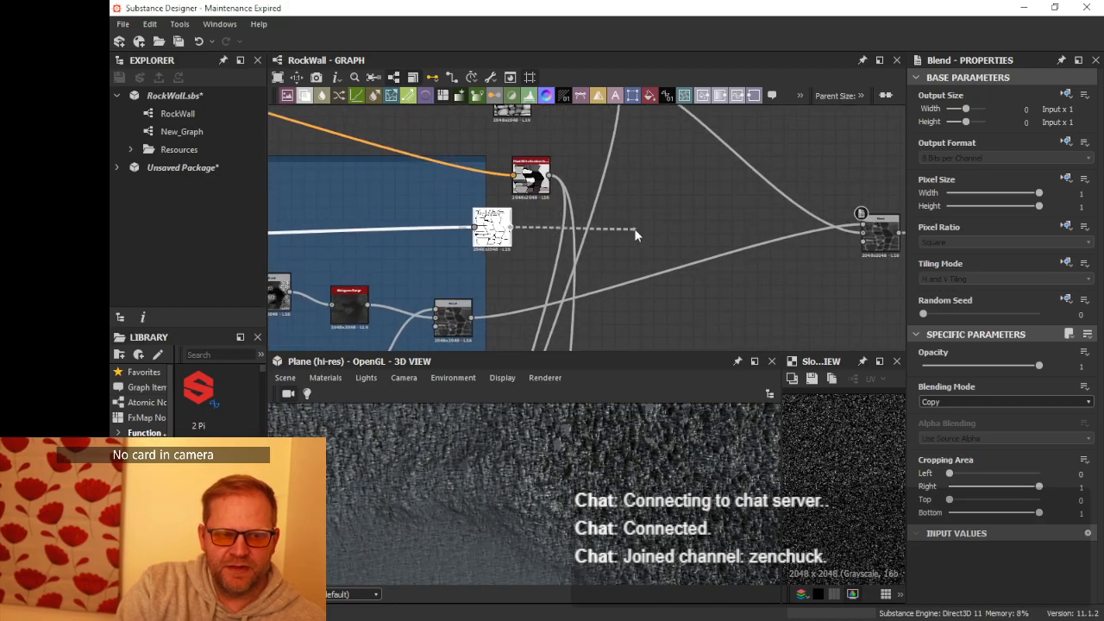
- Shift the Transformation 2D mask node clear of the Grout frame, into the space before the final stone and grout Blend
{"action": "left_click_drag", "start_coordinate": [635, 229], "coordinate": [633, 228]}
{"action": "left_click", "coordinate": [520, 239]}
{"action": "scroll", "coordinate": [507, 237], "scroll_direction": "up", "scroll_amount": 5}
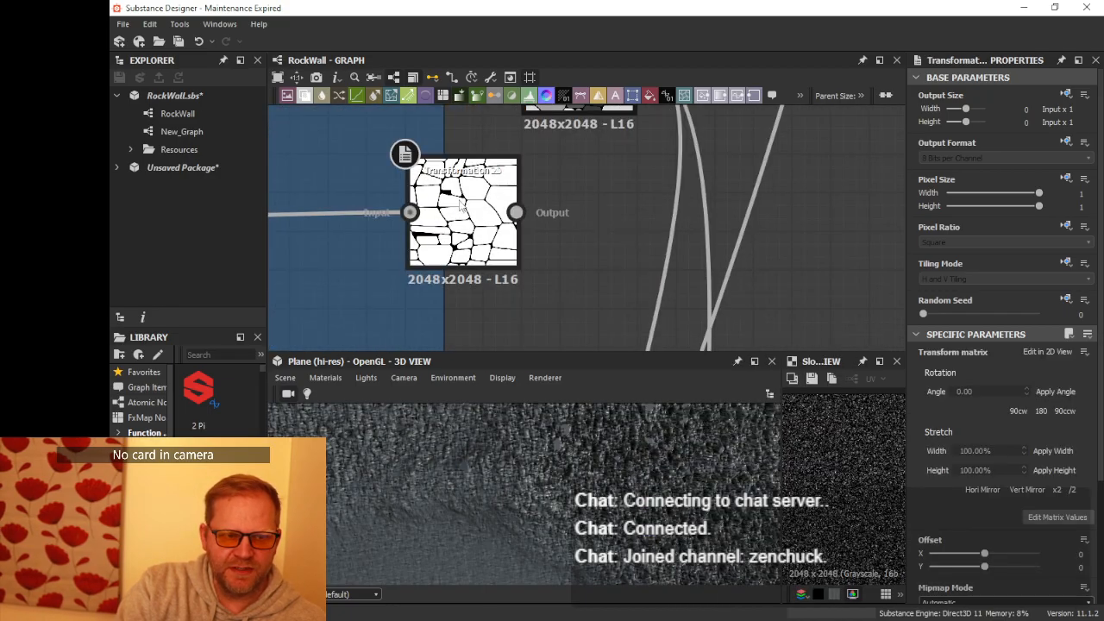
{"action": "scroll", "coordinate": [458, 206], "scroll_direction": "down", "scroll_amount": 2}
{"action": "left_click_drag", "start_coordinate": [458, 205], "coordinate": [692, 230]}
{"action": "middle_click_drag", "start_coordinate": [745, 233], "coordinate": [526, 179]}
{"action": "scroll", "coordinate": [526, 180], "scroll_direction": "down", "scroll_amount": 3}
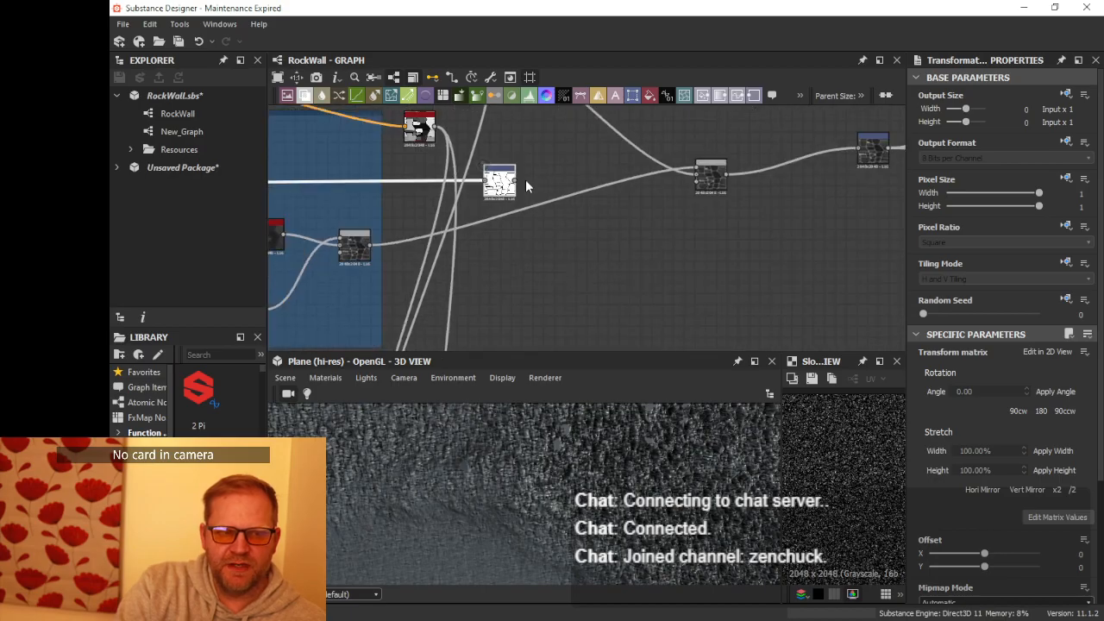
- Add an Invert Grayscale node after the Transformation 2D mask and feed it into the final Blend's mask input
{"action": "left_click_drag", "start_coordinate": [505, 194], "coordinate": [588, 244]}
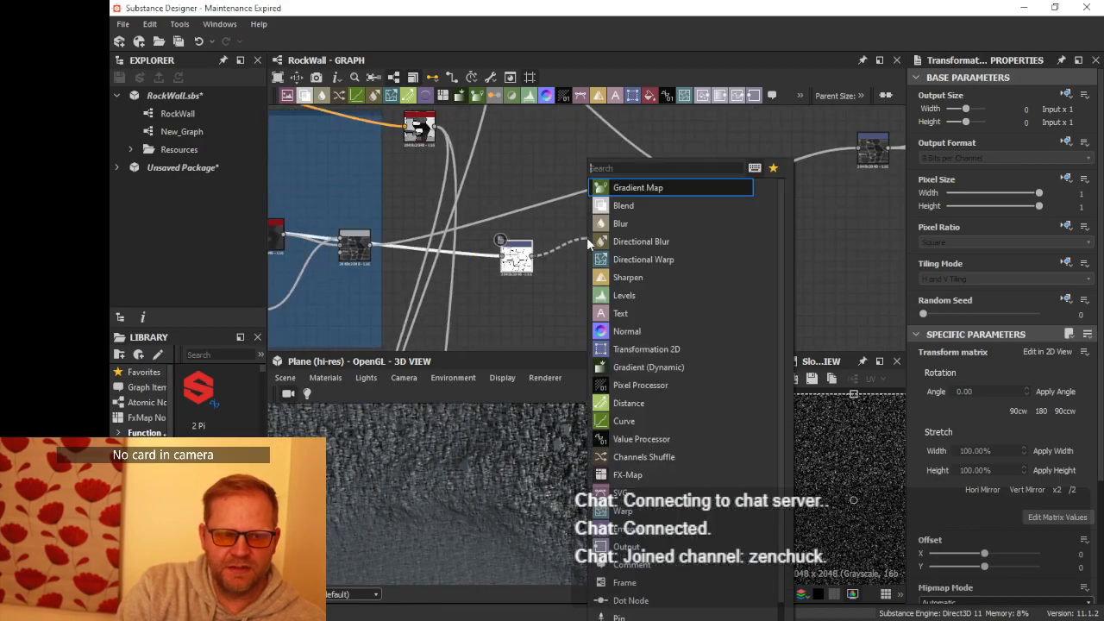
{"action": "type", "text": "invert"}
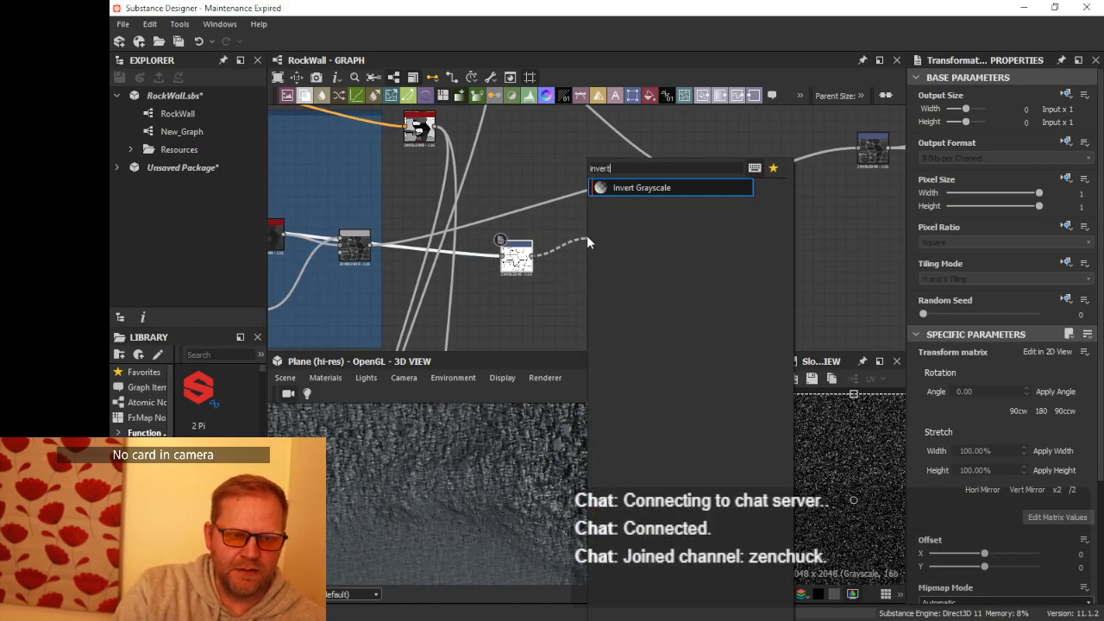
{"action": "left_click", "coordinate": [645, 187]}
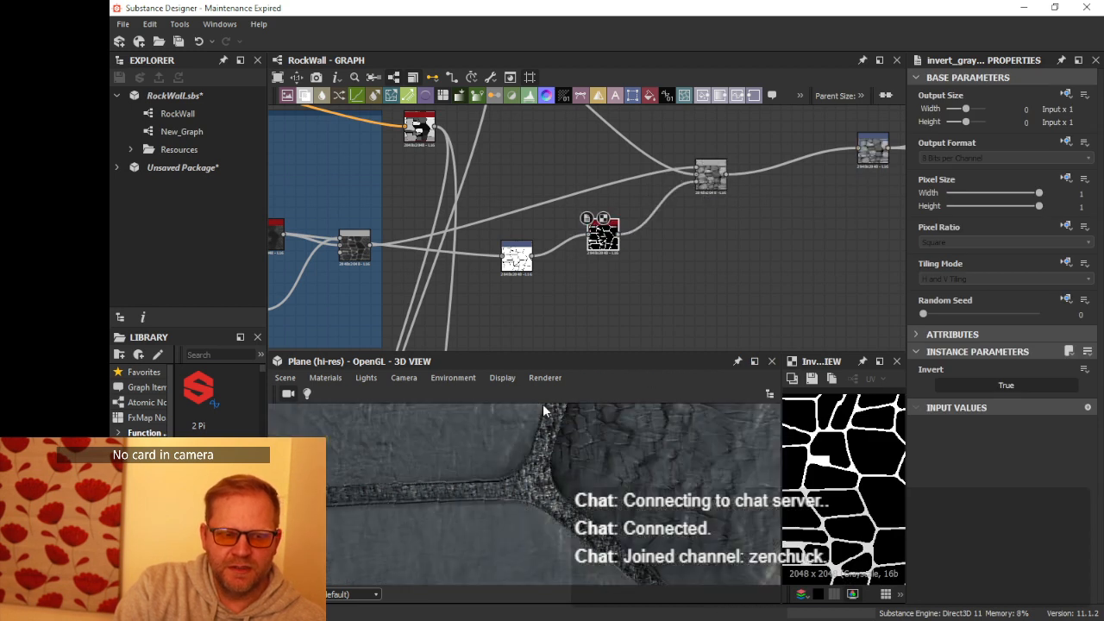
- Inspect the mortar joints between the stones in an enlarged 3D view, and give the graph its space back
{"action": "left_click_drag", "start_coordinate": [572, 354], "coordinate": [572, 256]}
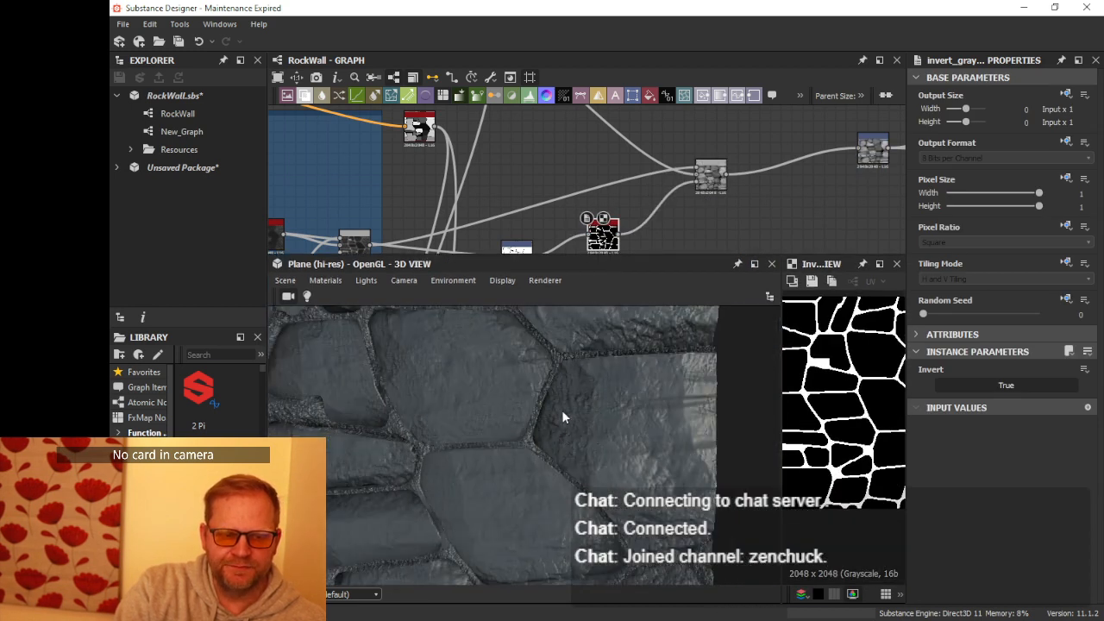
{"action": "left_click_drag", "start_coordinate": [575, 398], "coordinate": [582, 424]}
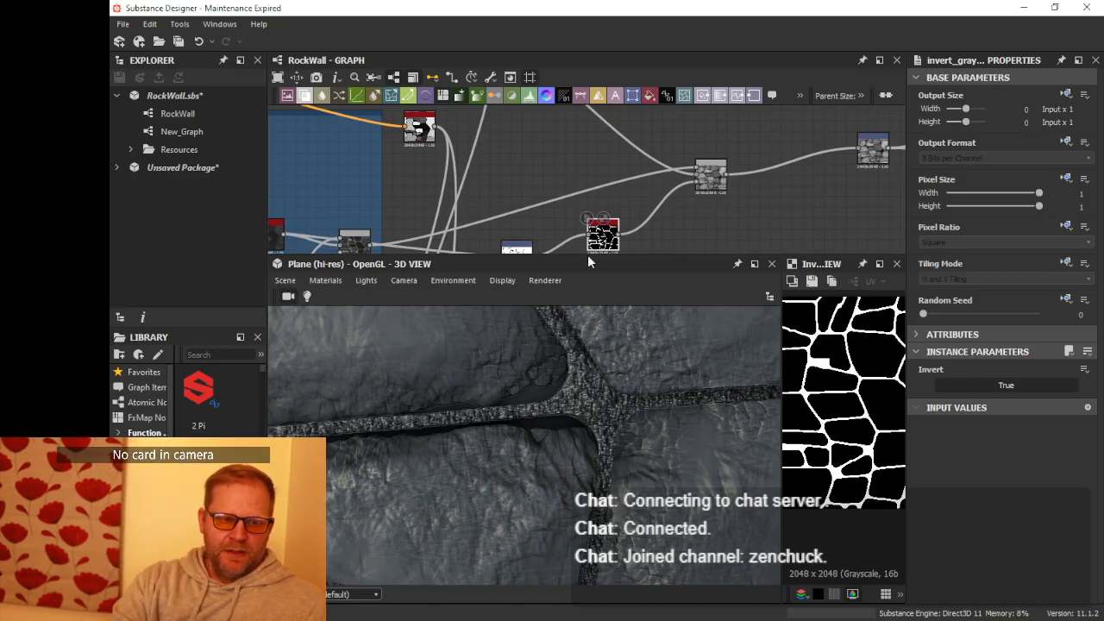
{"action": "left_click_drag", "start_coordinate": [587, 257], "coordinate": [578, 392]}
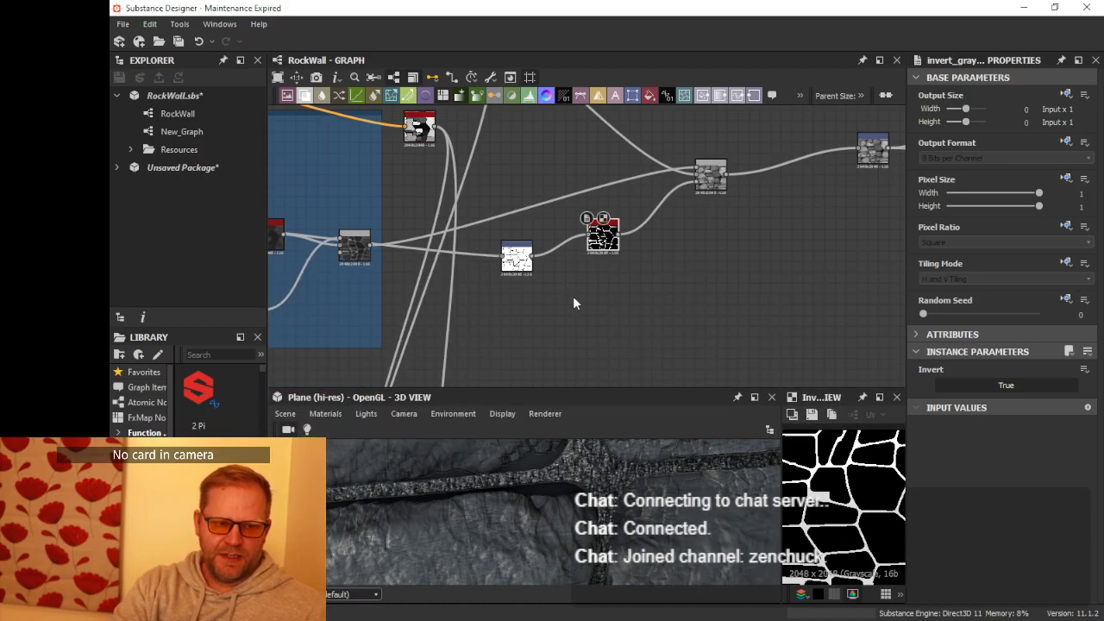
- Add a Bevel node fed by the Invert Grayscale mask, set its Distance to 0.05, and place it just beside that node
{"action": "left_click_drag", "start_coordinate": [521, 261], "coordinate": [455, 262]}
{"action": "left_click_drag", "start_coordinate": [610, 244], "coordinate": [614, 322]}
{"action": "scroll", "coordinate": [523, 266], "scroll_direction": "up", "scroll_amount": 5}
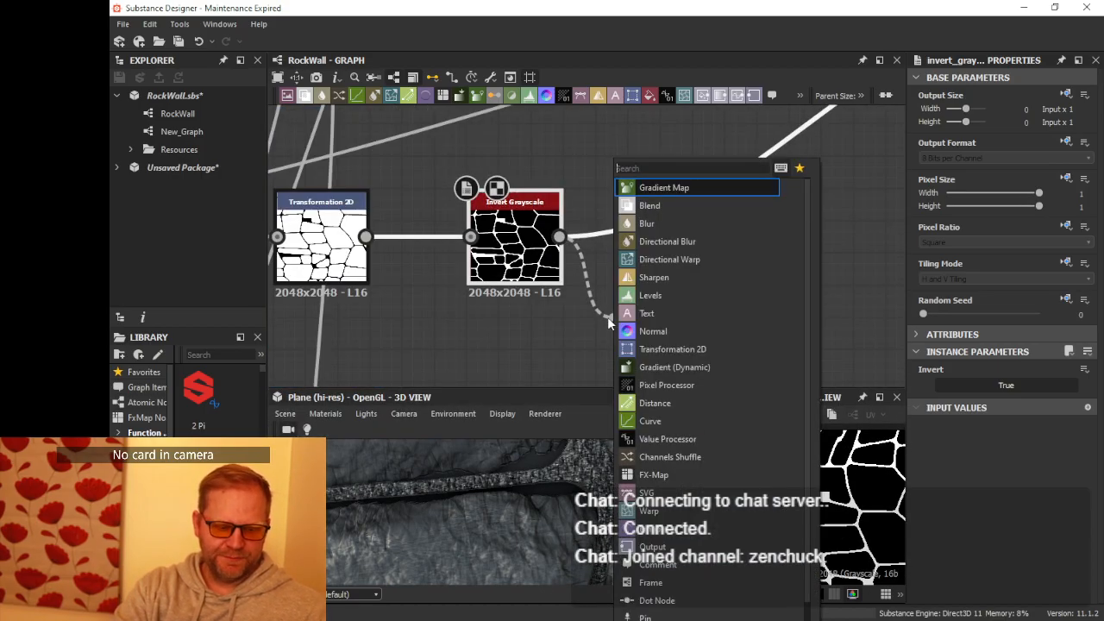
{"action": "type", "text": "bevel"}
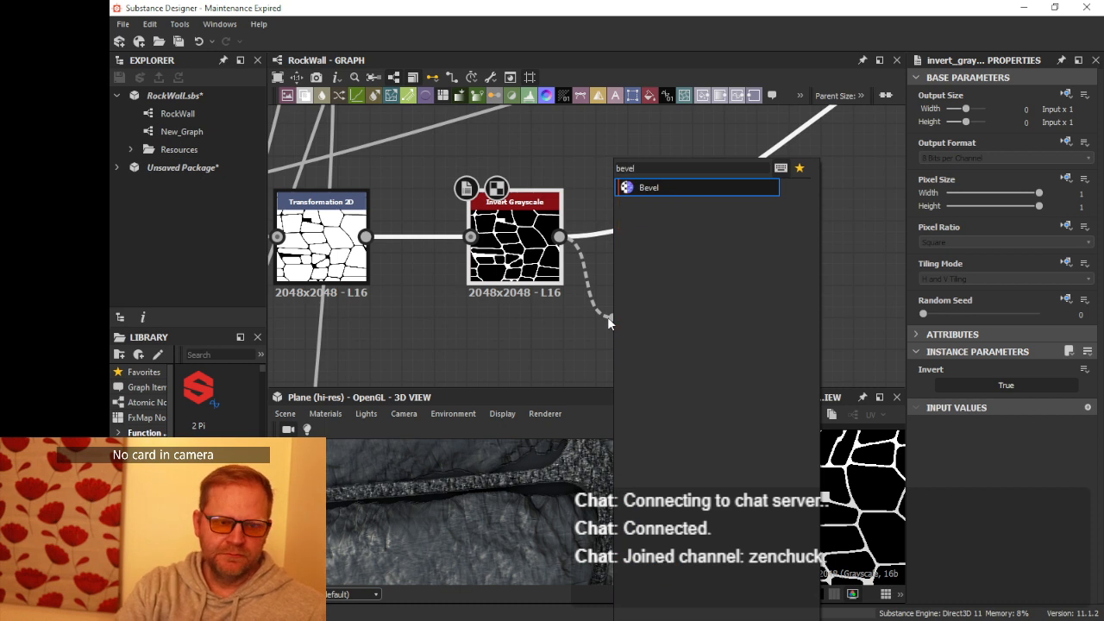
{"action": "left_click", "coordinate": [647, 187]}
{"action": "scroll", "coordinate": [656, 224], "scroll_direction": "down", "scroll_amount": 3}
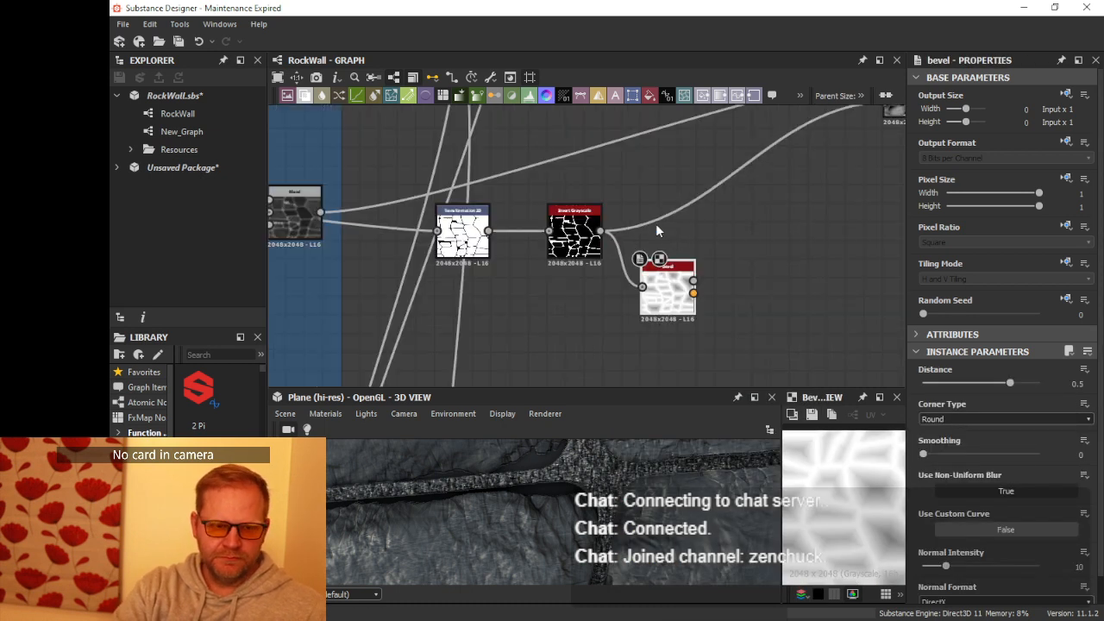
{"action": "mouse_move", "coordinate": [1002, 390]}
{"action": "left_mouse_down"}
{"action": "mouse_move", "coordinate": [966, 390]}
{"action": "mouse_move", "coordinate": [986, 389]}
{"action": "left_mouse_up"}
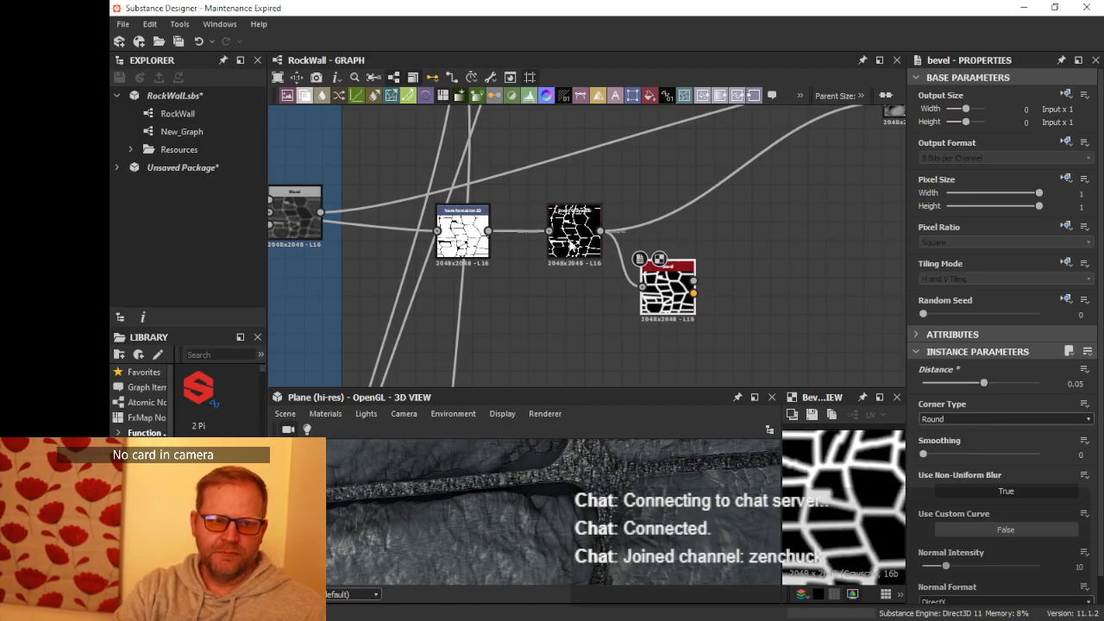
{"action": "left_click_drag", "start_coordinate": [669, 294], "coordinate": [635, 281]}
{"action": "scroll", "coordinate": [759, 250], "scroll_direction": "up", "scroll_amount": 2}
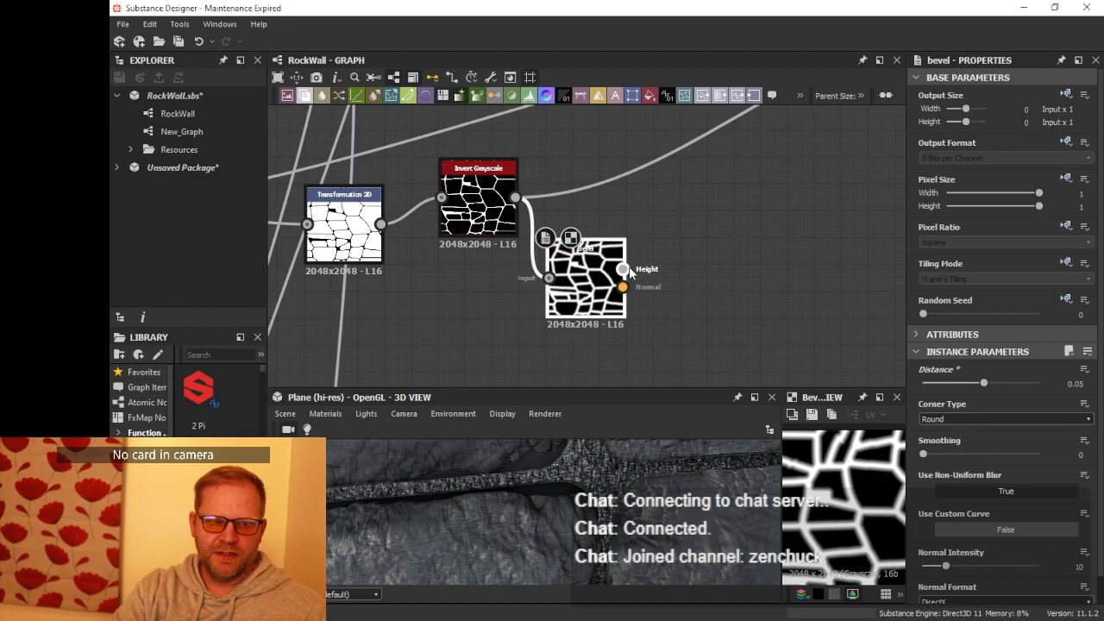
- Add a Warp node driven by the Bevel's Height output and position the pair close together
{"action": "left_click_drag", "start_coordinate": [707, 326], "coordinate": [707, 323]}
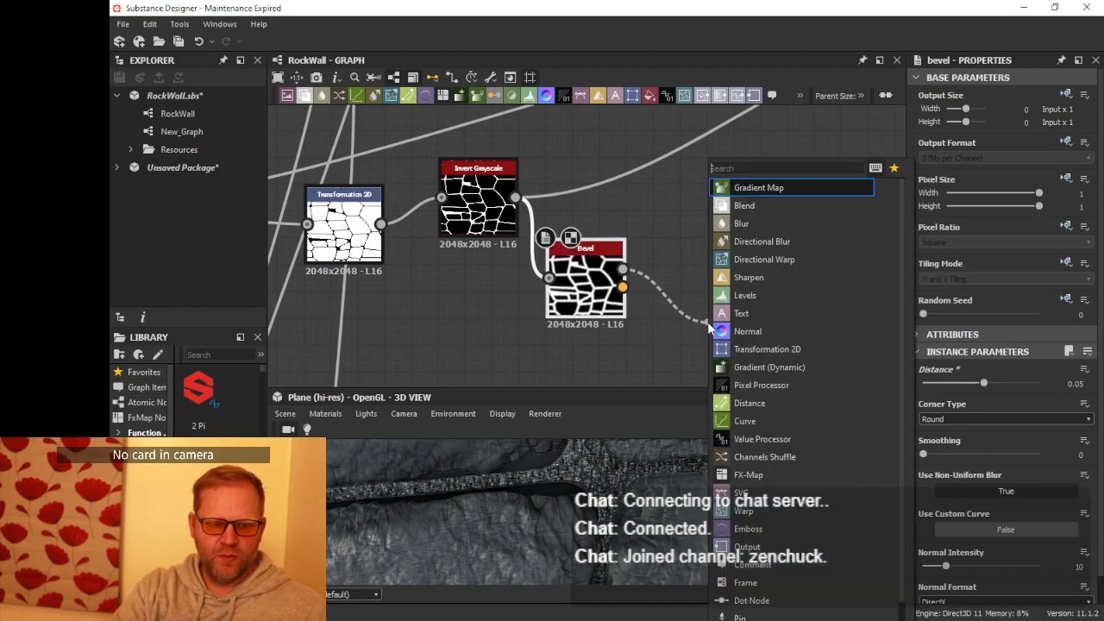
{"action": "type", "text": "warp"}
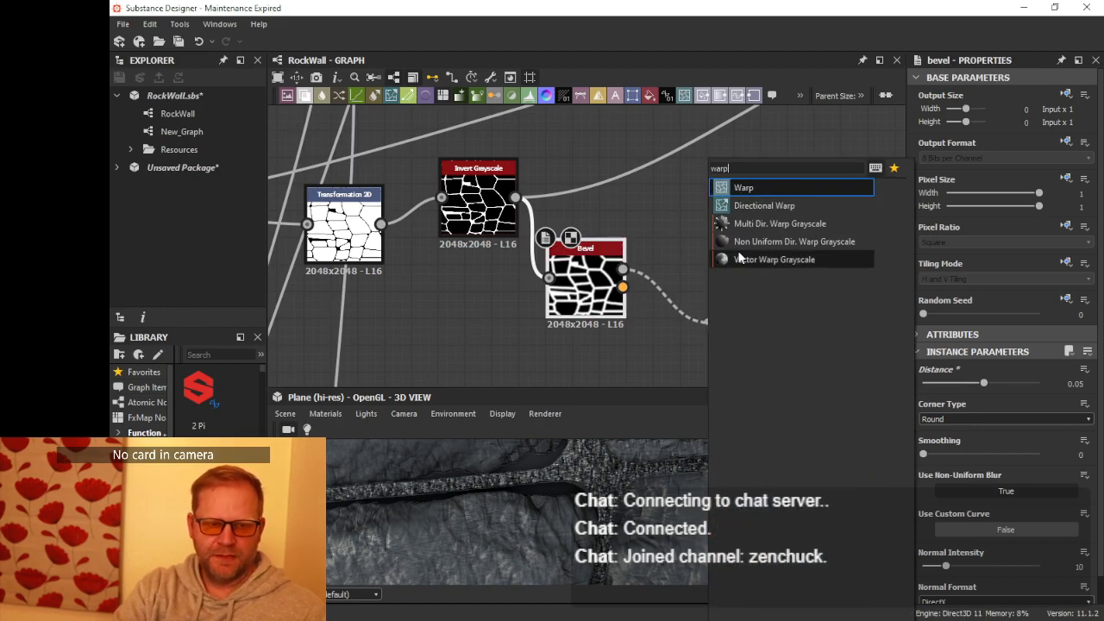
{"action": "left_click", "coordinate": [758, 188]}
{"action": "middle_click_drag", "start_coordinate": [595, 291], "coordinate": [576, 223]}
{"action": "left_click_drag", "start_coordinate": [576, 223], "coordinate": [575, 182]}
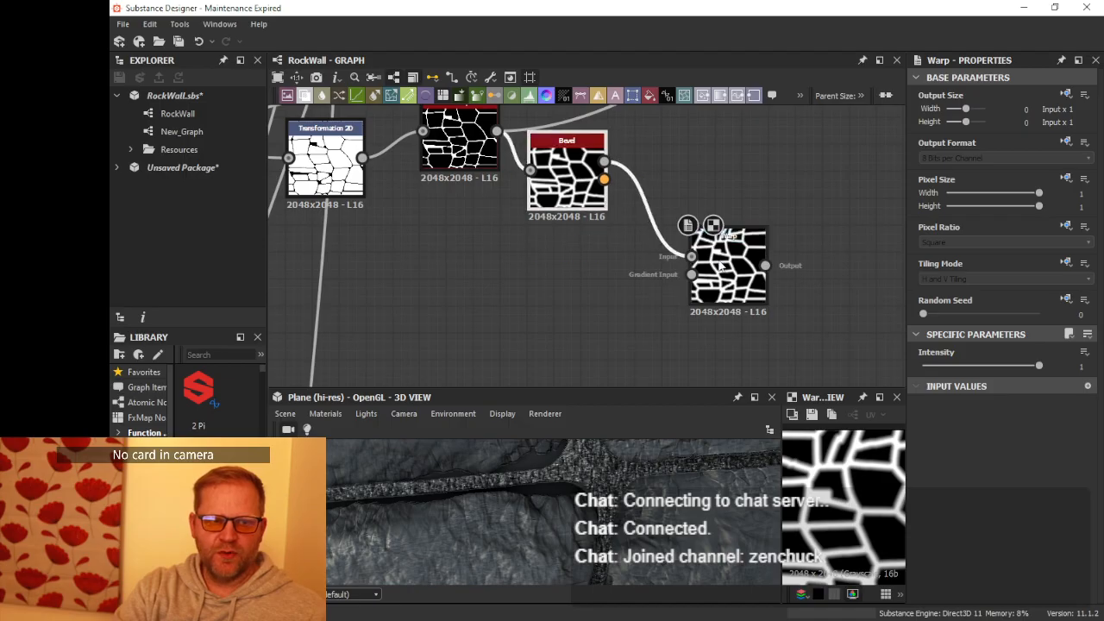
{"action": "left_click_drag", "start_coordinate": [729, 264], "coordinate": [701, 235]}
{"action": "scroll", "coordinate": [624, 258], "scroll_direction": "down", "scroll_amount": 2}
{"action": "middle_click_drag", "start_coordinate": [624, 258], "coordinate": [552, 282]}
{"action": "scroll", "coordinate": [544, 276], "scroll_direction": "up", "scroll_amount": 2}
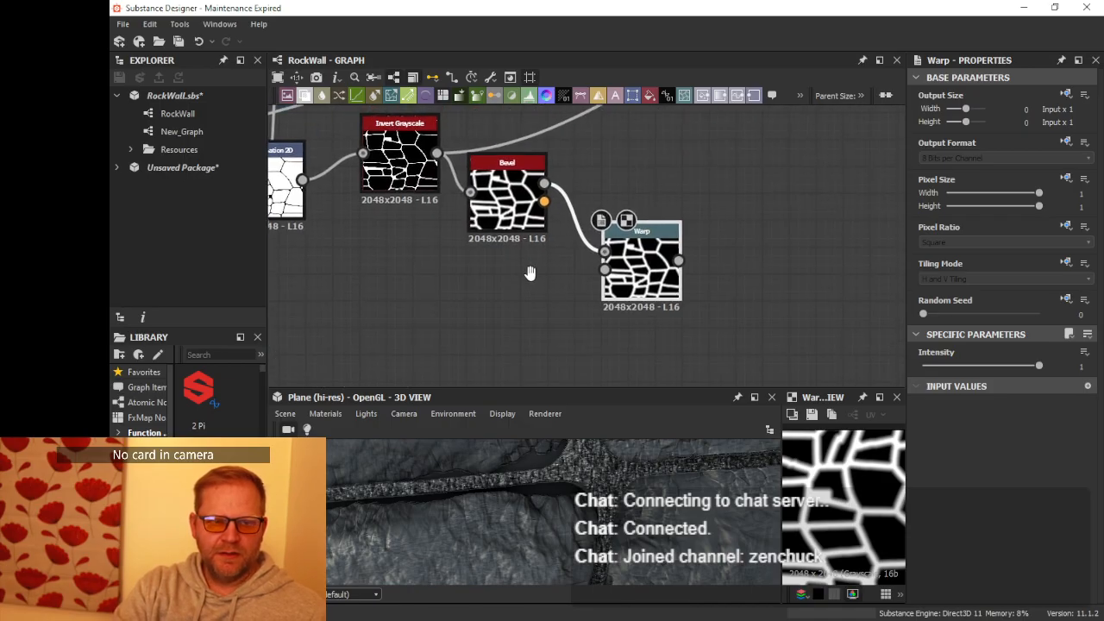
- Add a Perlin Noise node below the Bevel and connect it to the Warp's Gradient Input
{"action": "key", "text": "space"}
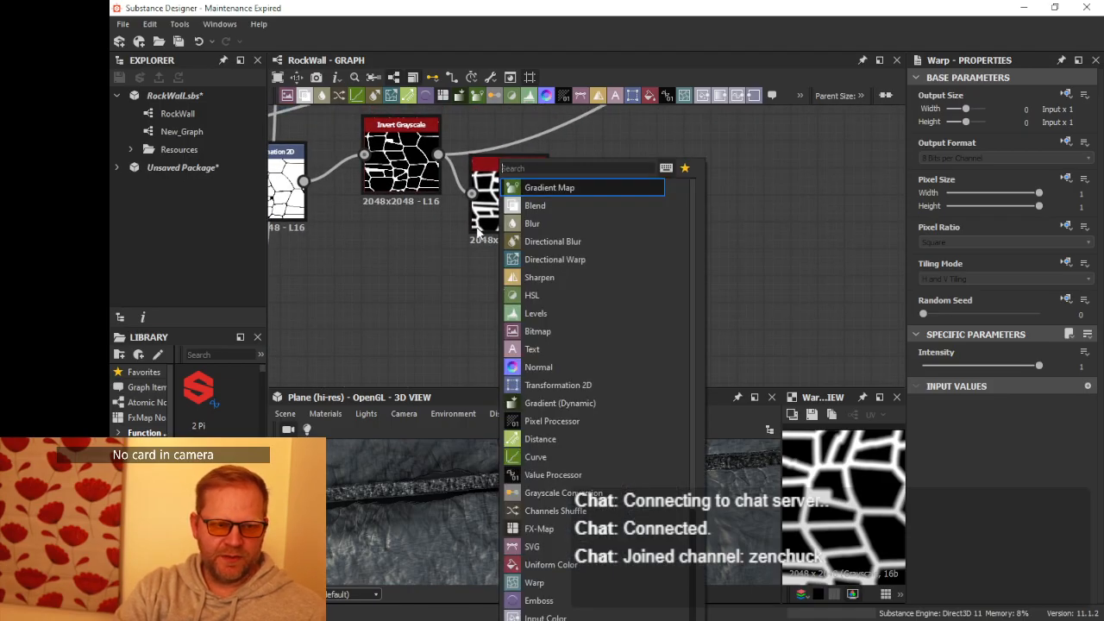
{"action": "left_click", "coordinate": [392, 320]}
{"action": "key", "text": "space"}
{"action": "type", "text": "per"}
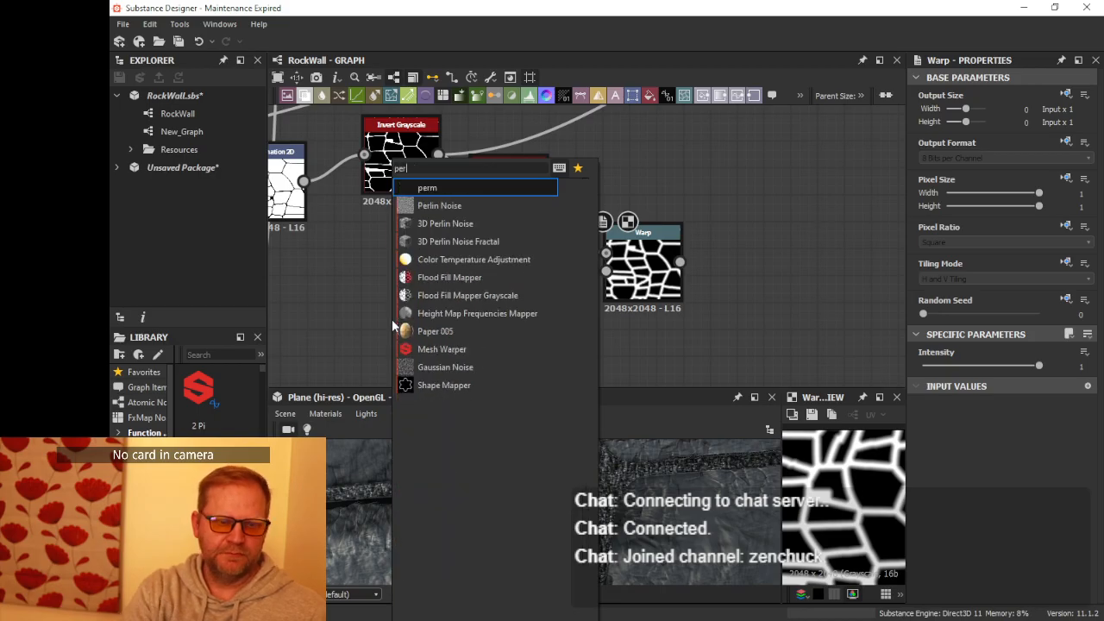
{"action": "left_click", "coordinate": [439, 206]}
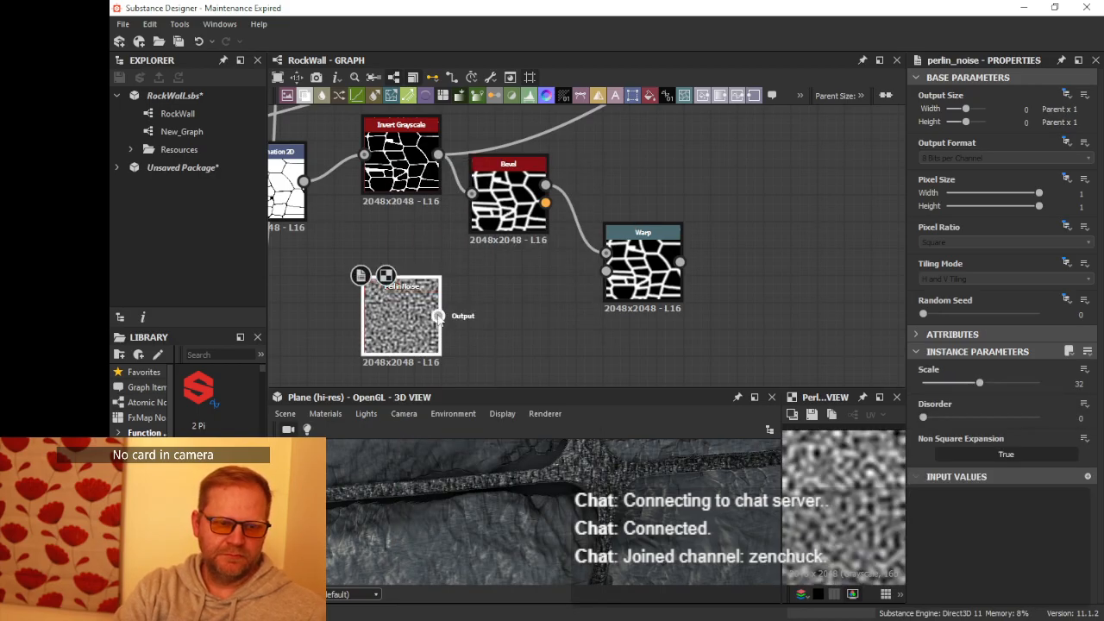
{"action": "left_click_drag", "start_coordinate": [401, 315], "coordinate": [508, 329]}
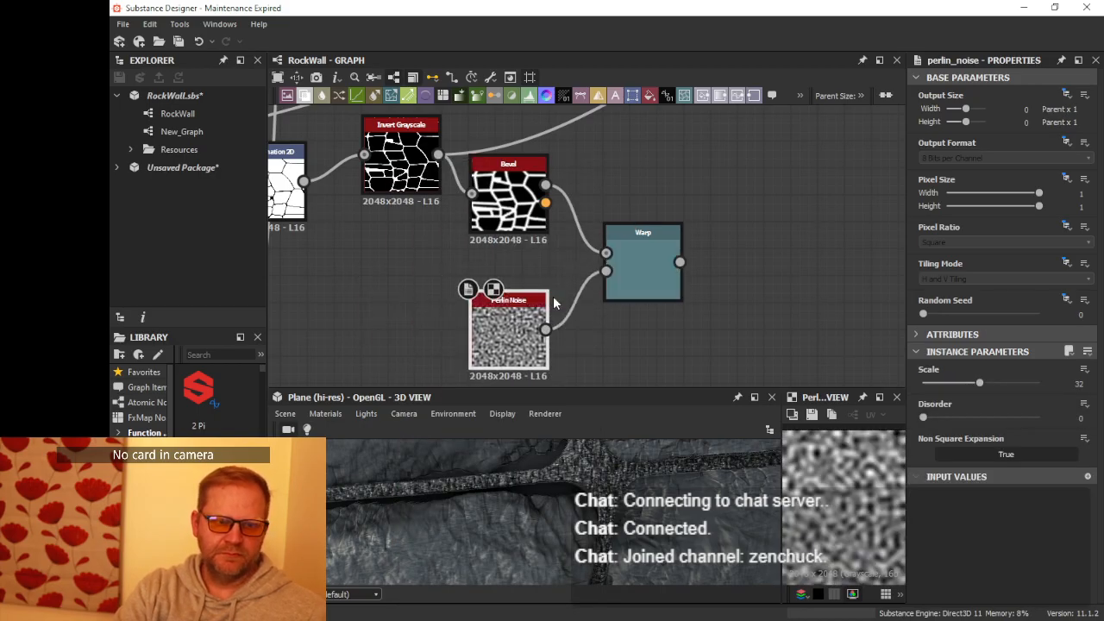
- Show the Warp node's result in the 2D view and set its Intensity to 0.09
{"action": "left_click", "coordinate": [639, 269]}
{"action": "double_click", "coordinate": [635, 270]}
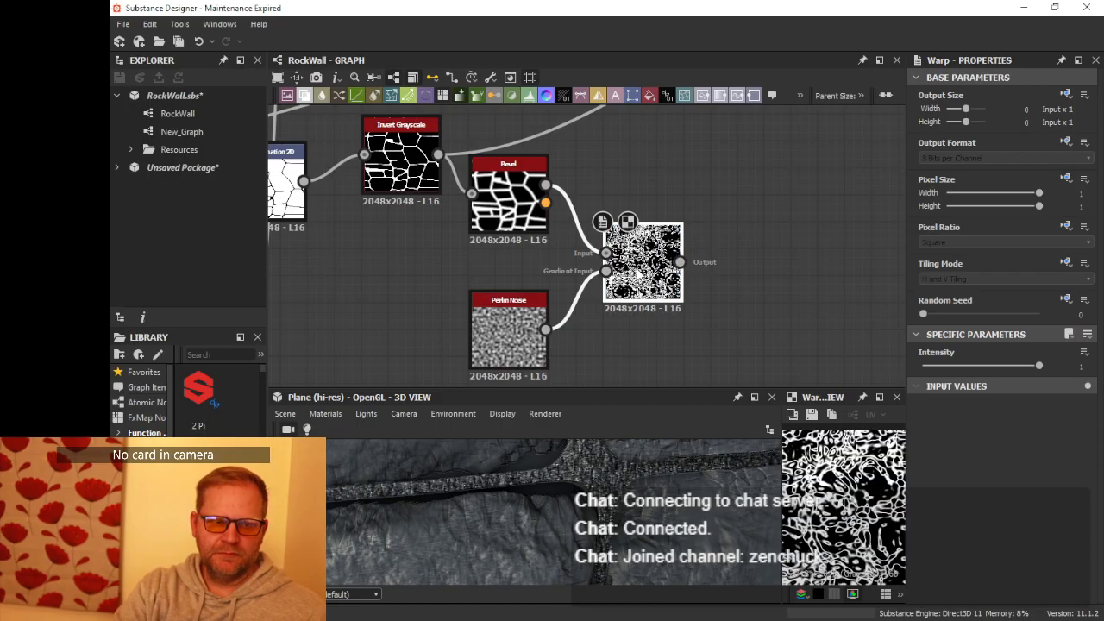
{"action": "left_click_drag", "start_coordinate": [1037, 367], "coordinate": [932, 367]}
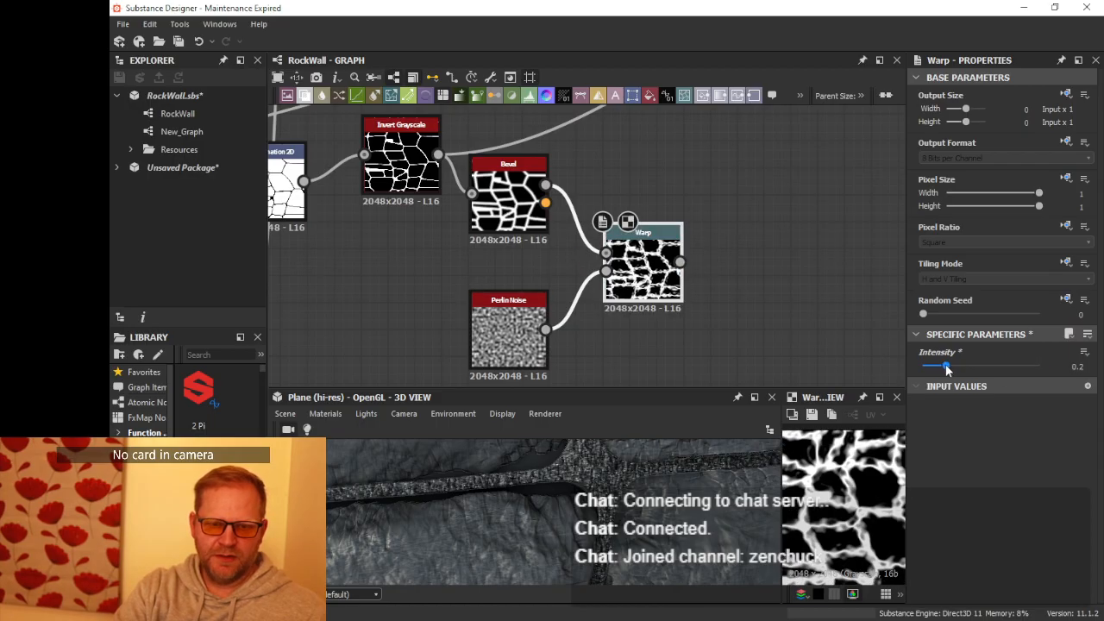
- Connect the Warp output to the opacity input of the Blend that combines stones and grout, and inspect the joints in an enlarged 3D view
{"action": "scroll", "coordinate": [694, 205], "scroll_direction": "down", "scroll_amount": 2}
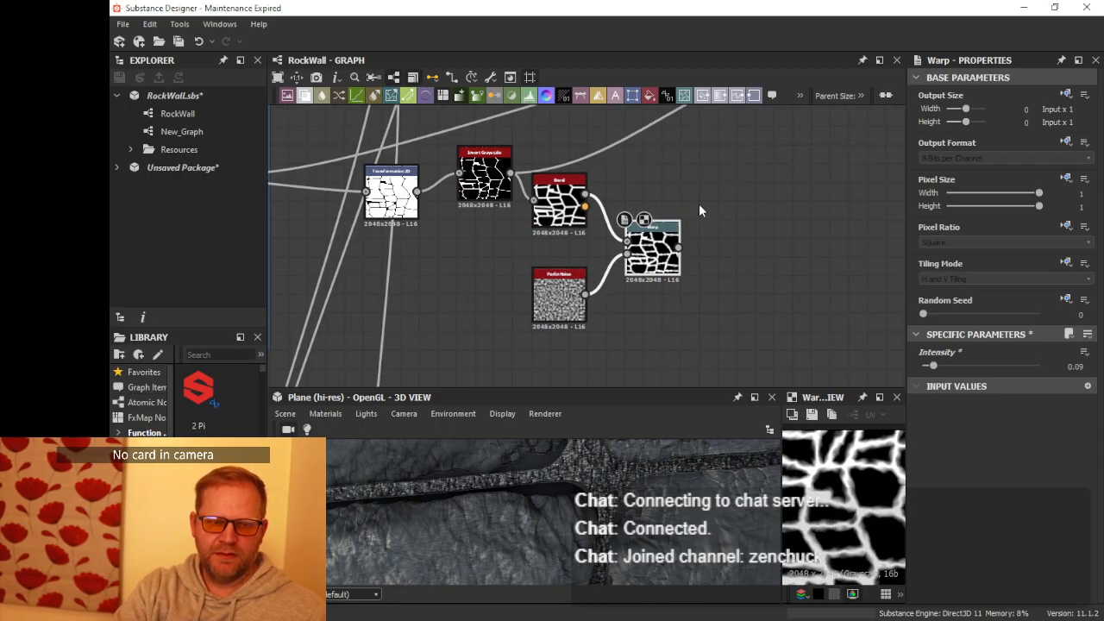
{"action": "middle_click_drag", "start_coordinate": [698, 204], "coordinate": [659, 308]}
{"action": "left_click_drag", "start_coordinate": [650, 333], "coordinate": [795, 162]}
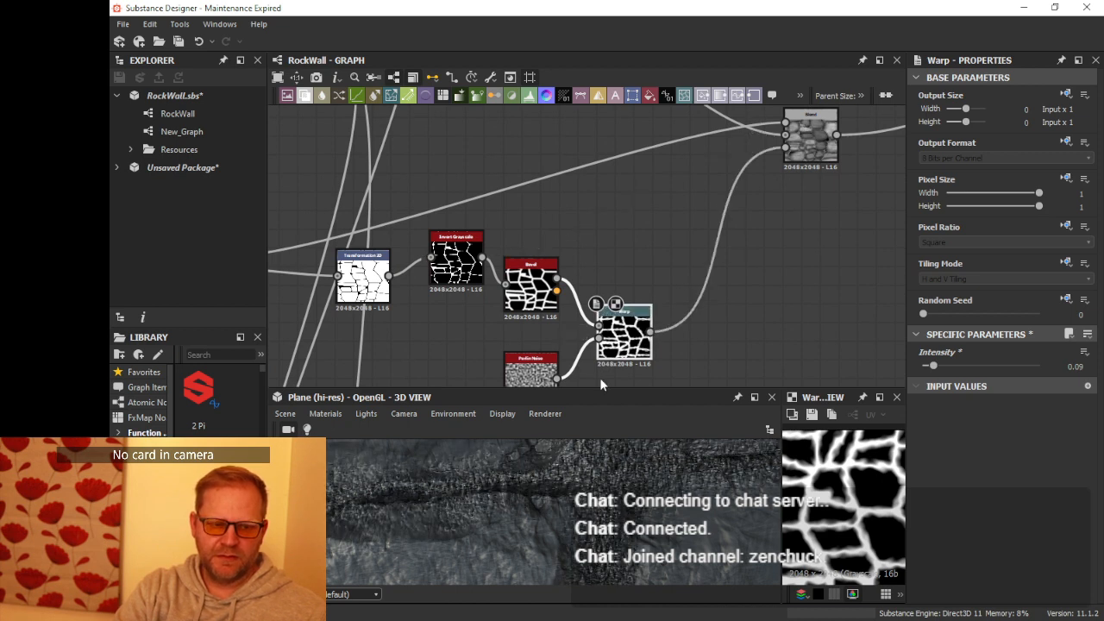
{"action": "left_click_drag", "start_coordinate": [596, 389], "coordinate": [598, 250]}
{"action": "scroll", "coordinate": [617, 423], "scroll_direction": "up", "scroll_amount": 3}
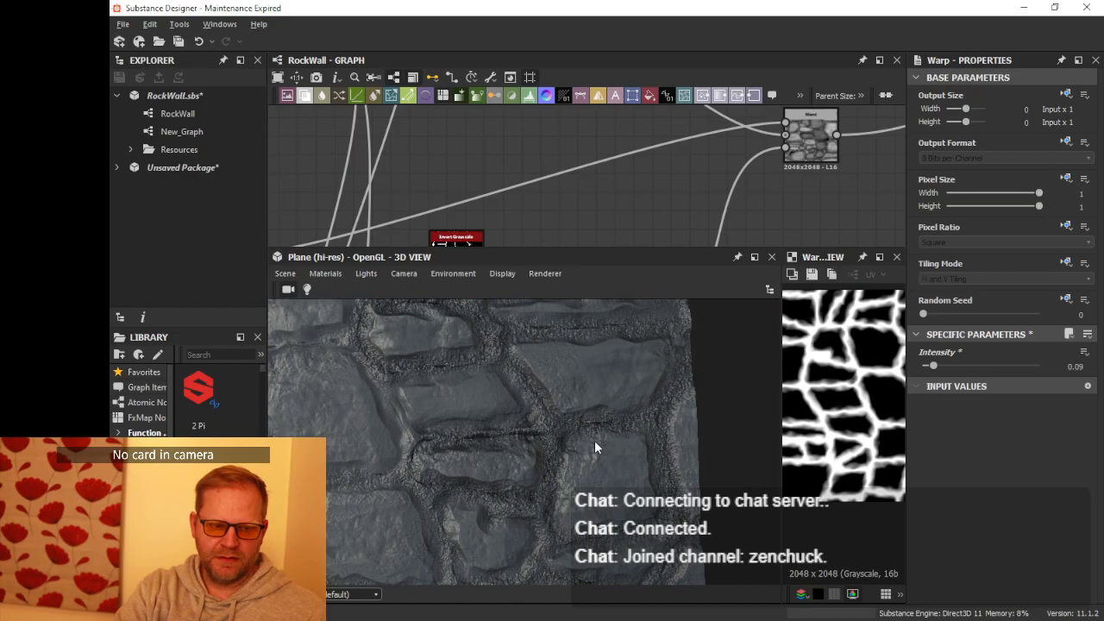
{"action": "left_click_drag", "start_coordinate": [594, 440], "coordinate": [520, 413]}
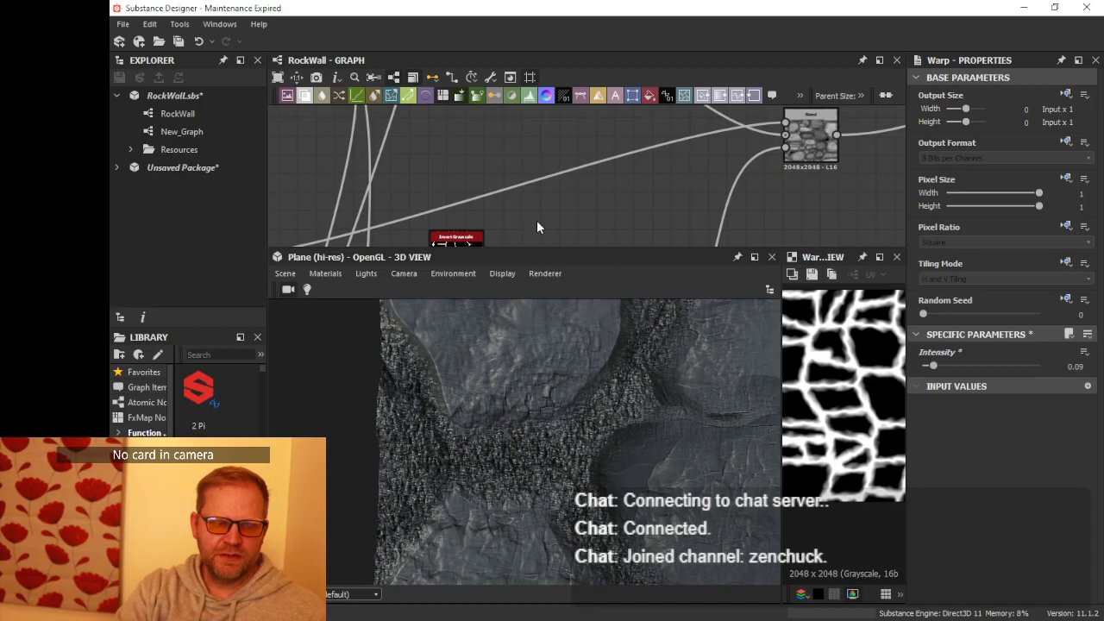
- Set the Bevel's Distance to 0.01 and Smoothing to 5, and inspect the mortar joints up close in the 3D view
{"action": "middle_click_drag", "start_coordinate": [538, 223], "coordinate": [595, 170]}
{"action": "scroll", "coordinate": [625, 168], "scroll_direction": "up", "scroll_amount": 2}
{"action": "scroll", "coordinate": [647, 190], "scroll_direction": "down", "scroll_amount": 1}
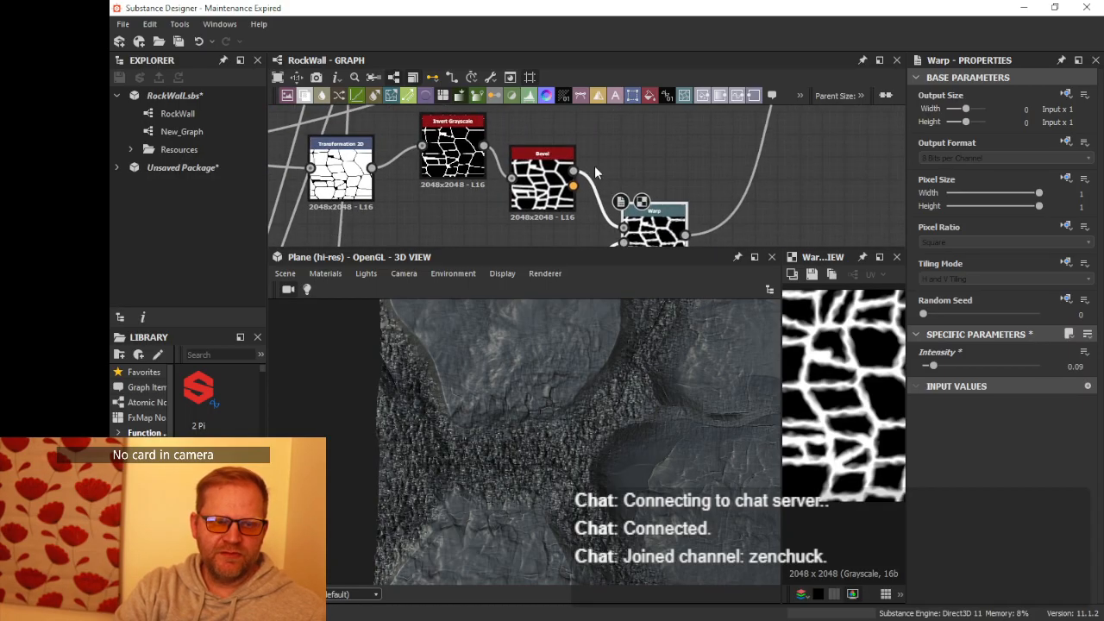
{"action": "left_click", "coordinate": [546, 175]}
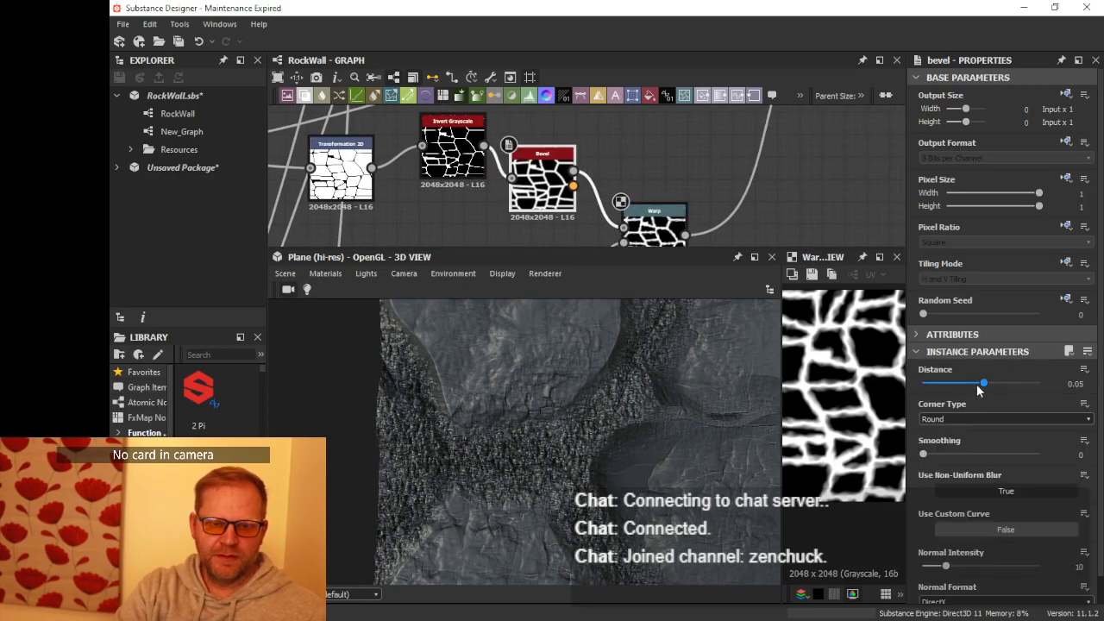
{"action": "left_click_drag", "start_coordinate": [983, 384], "coordinate": [981, 389]}
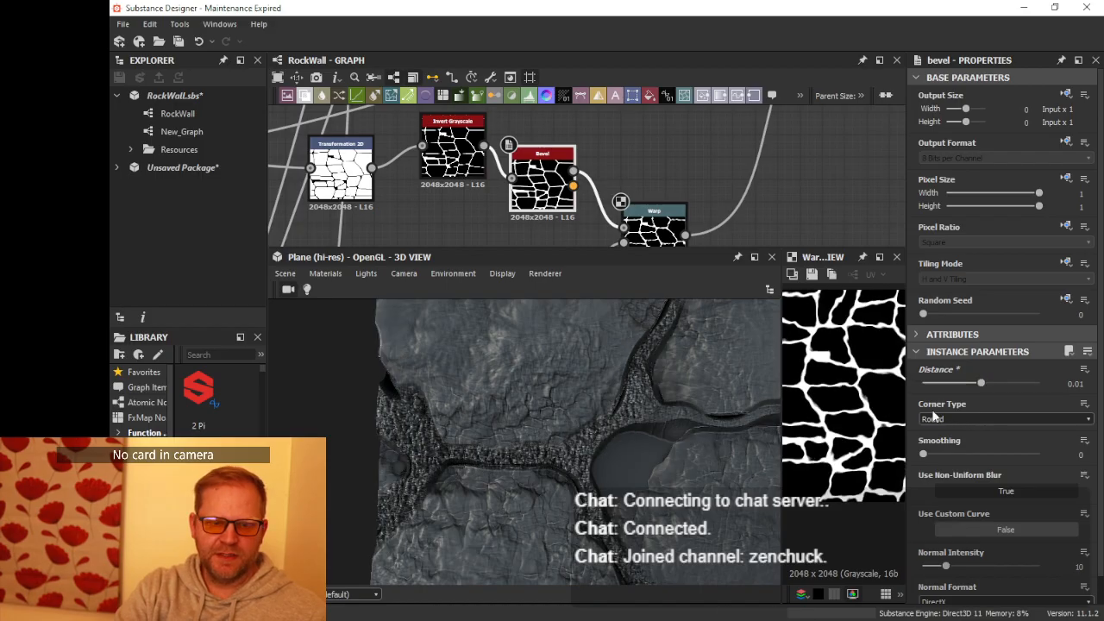
{"action": "left_click_drag", "start_coordinate": [926, 458], "coordinate": [1083, 468]}
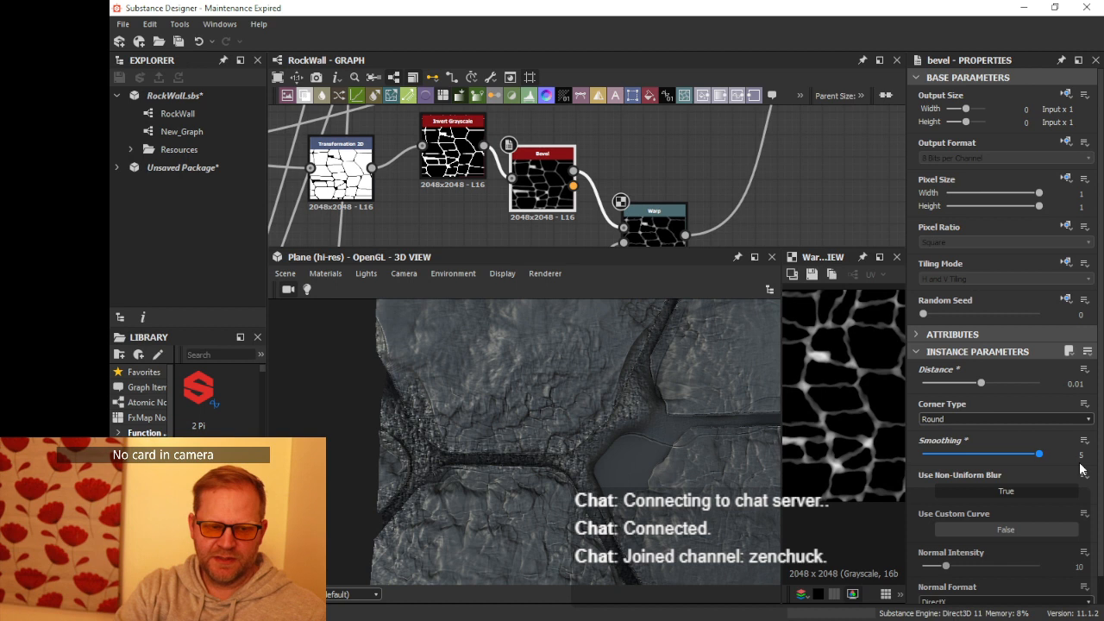
{"action": "scroll", "coordinate": [697, 434], "scroll_direction": "down", "scroll_amount": 5}
{"action": "middle_click_drag", "start_coordinate": [695, 434], "coordinate": [618, 420]}
{"action": "scroll", "coordinate": [618, 419], "scroll_direction": "up", "scroll_amount": 5}
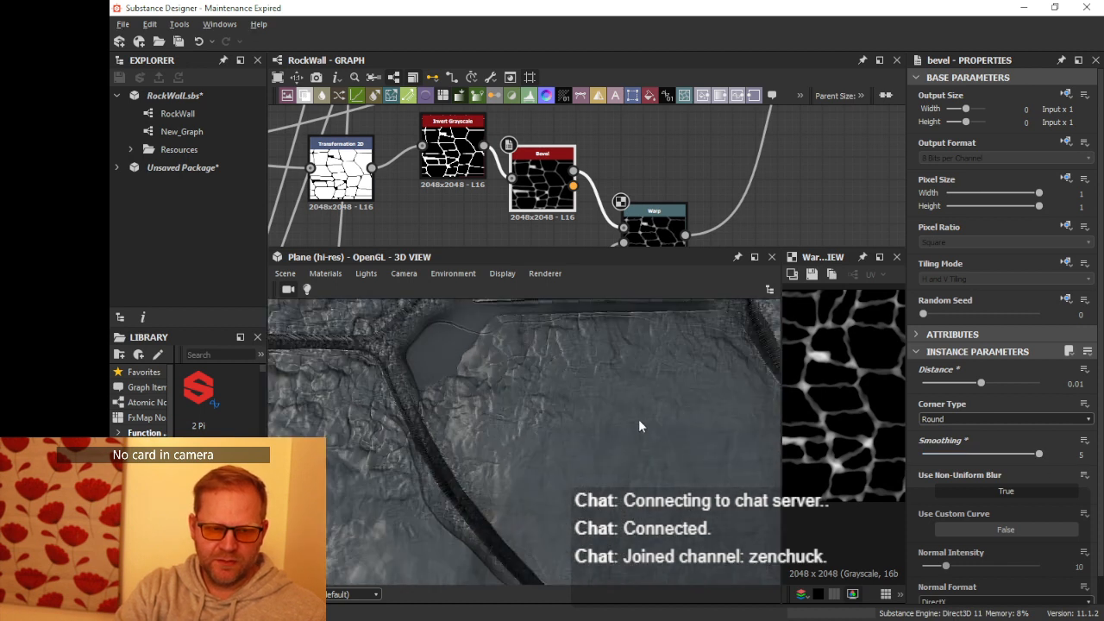
{"action": "left_click_drag", "start_coordinate": [639, 425], "coordinate": [584, 419]}
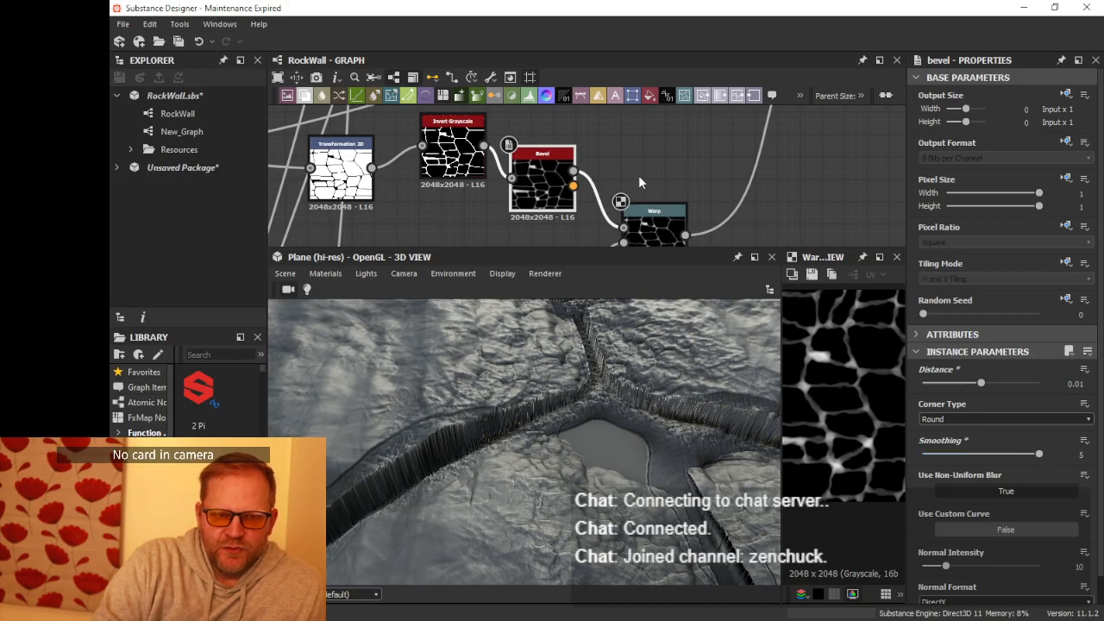
- Move the Warp node farther from the Bevel to make room for another node between them
{"action": "middle_click_drag", "start_coordinate": [603, 157], "coordinate": [554, 131]}
{"action": "scroll", "coordinate": [631, 138], "scroll_direction": "down", "scroll_amount": 2}
{"action": "middle_click_drag", "start_coordinate": [631, 138], "coordinate": [604, 160]}
{"action": "left_click_drag", "start_coordinate": [596, 217], "coordinate": [659, 216]}
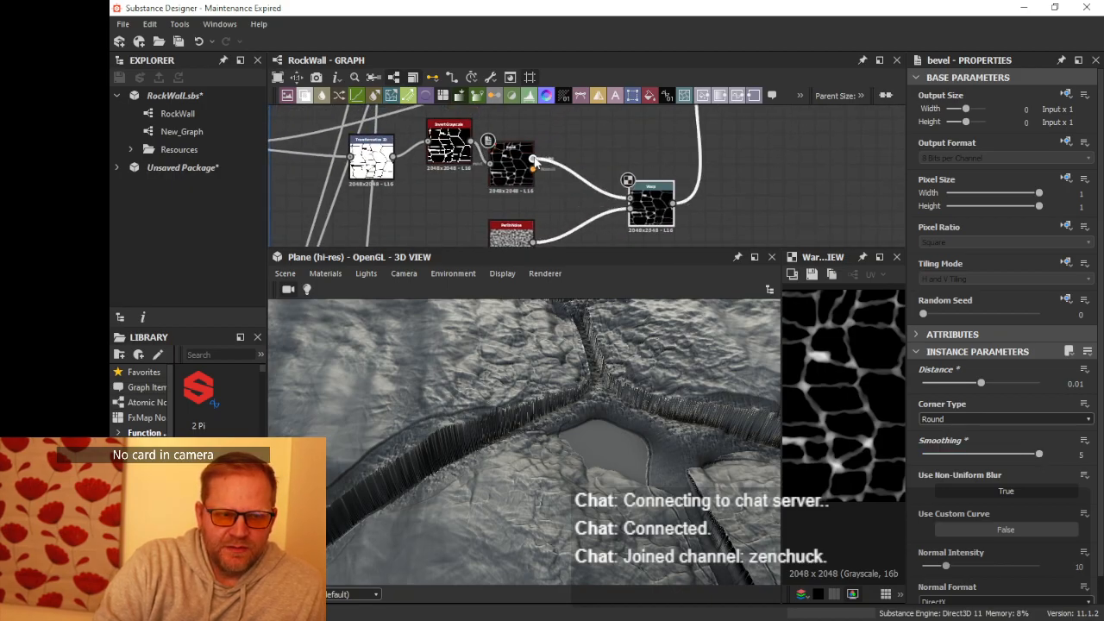
{"action": "left_click_drag", "start_coordinate": [575, 193], "coordinate": [574, 194]}
{"action": "type", "text": "his"}
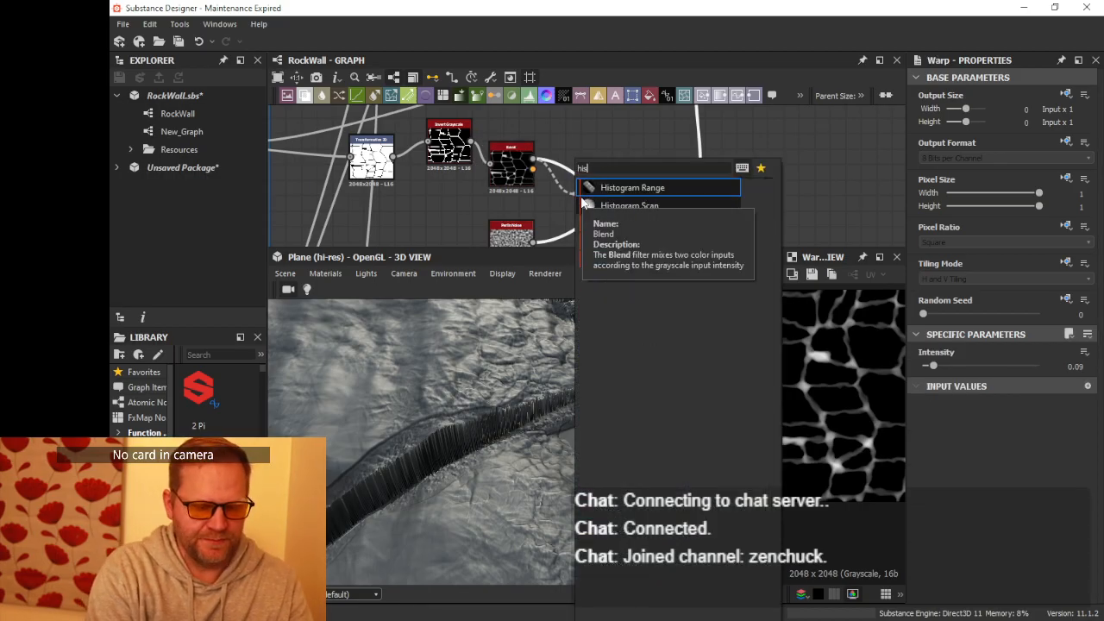
{"action": "left_click", "coordinate": [658, 188]}
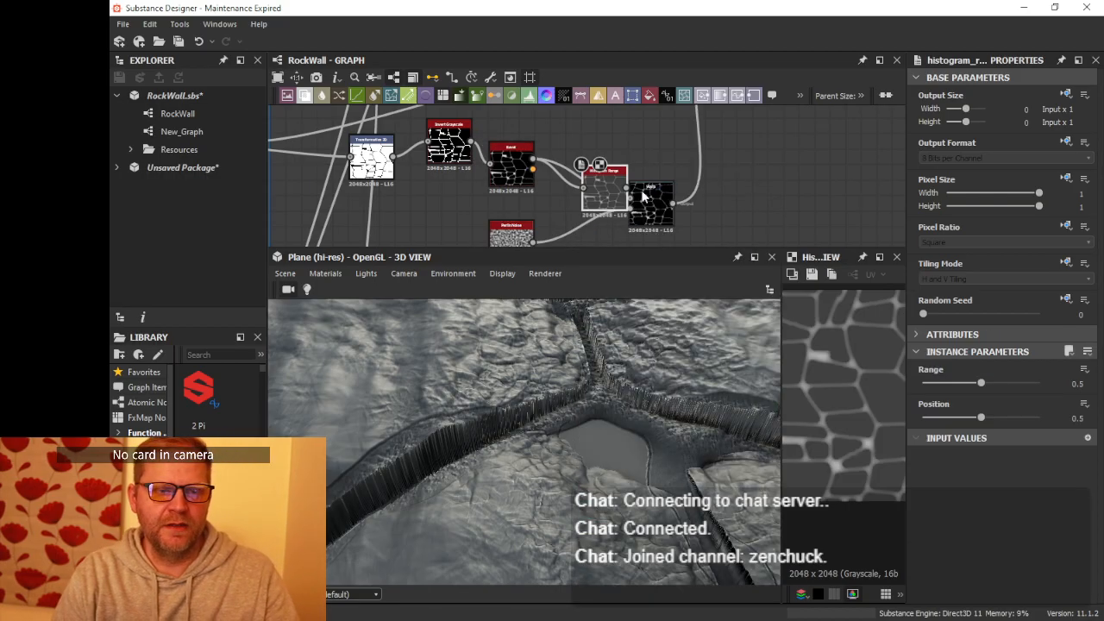
{"action": "left_click_drag", "start_coordinate": [610, 183], "coordinate": [582, 178]}
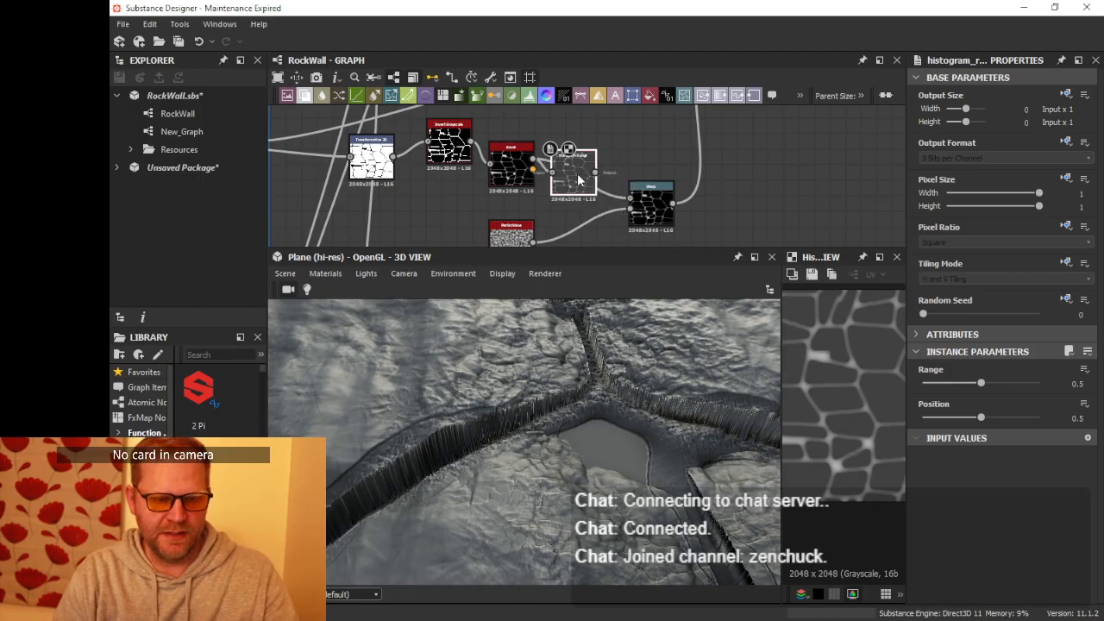
{"action": "key", "text": "Delete"}
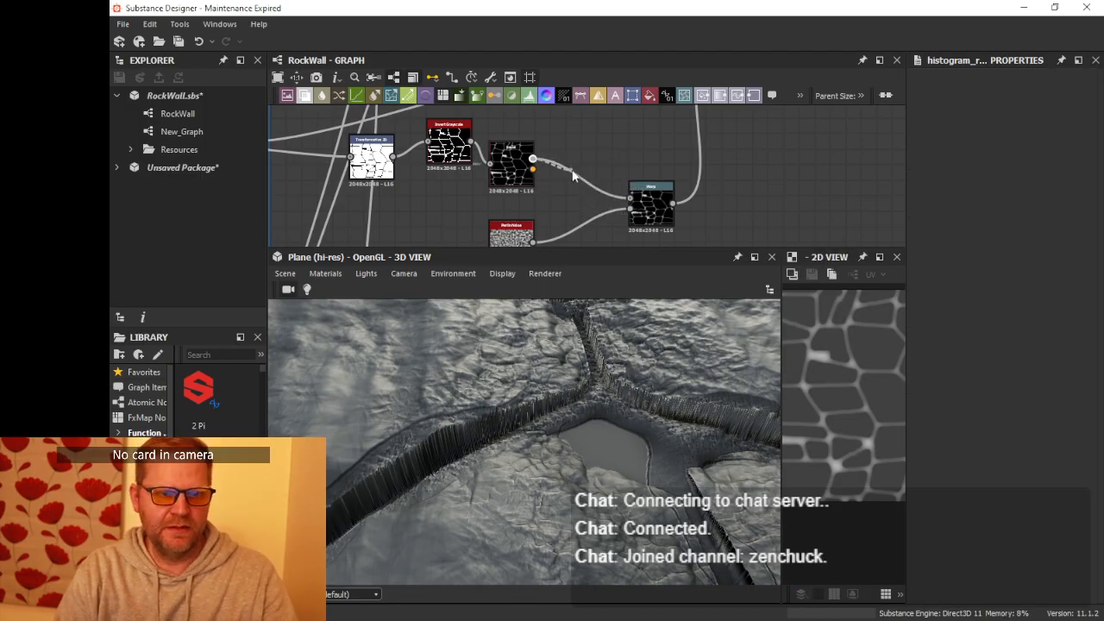
- Add a Histogram Scan node after the Bevel's Height output, place it beside the Bevel, and feed it into the Warp's Input
{"action": "key", "text": "space"}
{"action": "type", "text": "scan"}
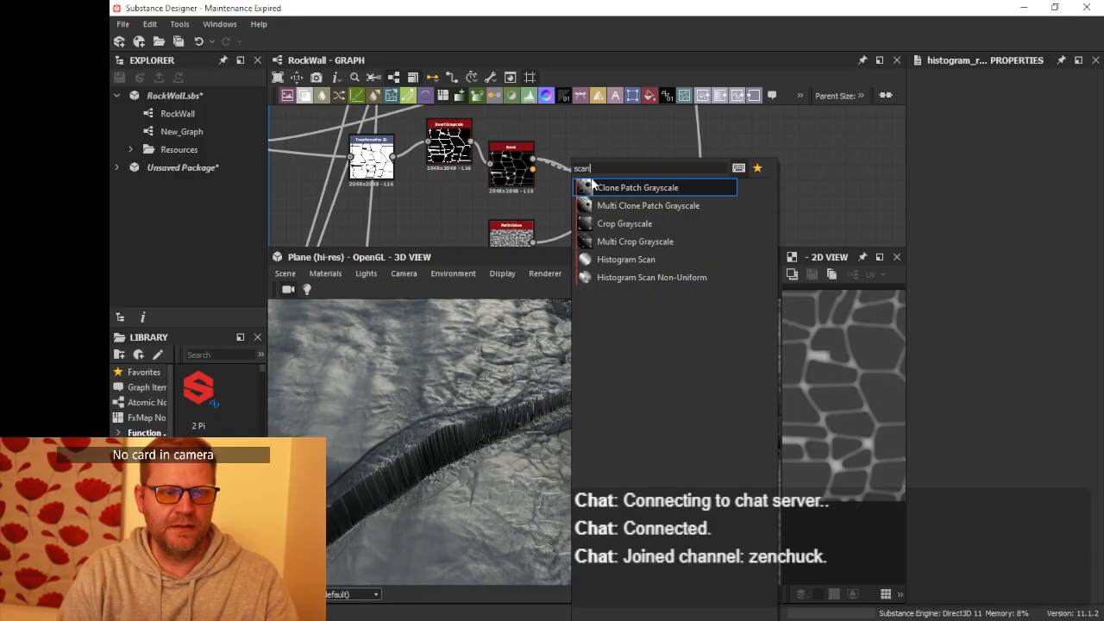
{"action": "left_click", "coordinate": [633, 257]}
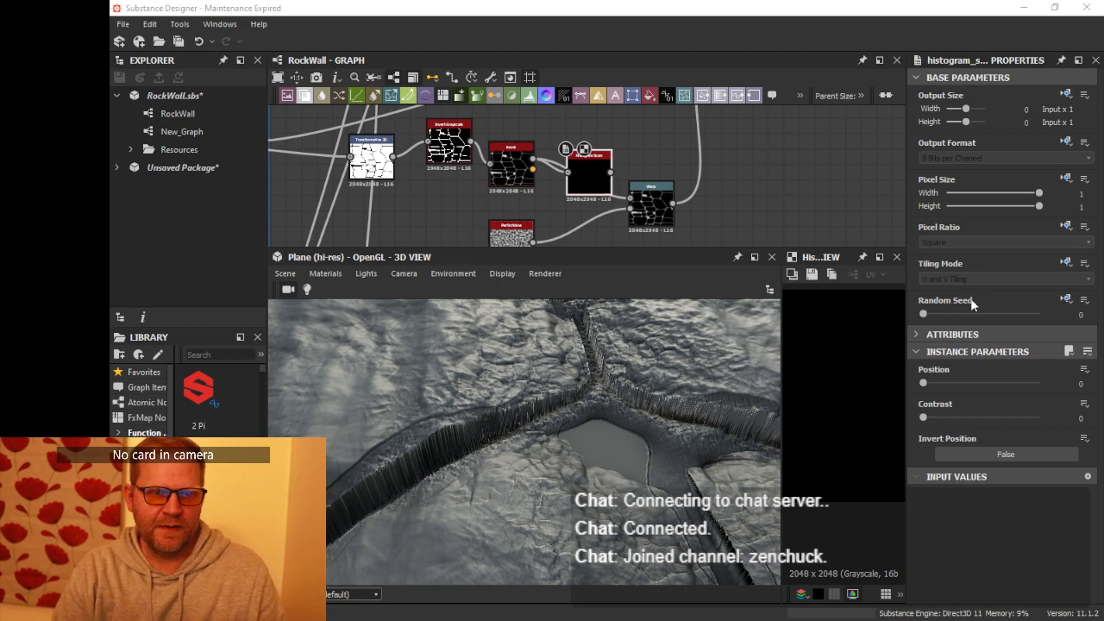
{"action": "scroll", "coordinate": [620, 153], "scroll_direction": "up", "scroll_amount": 2}
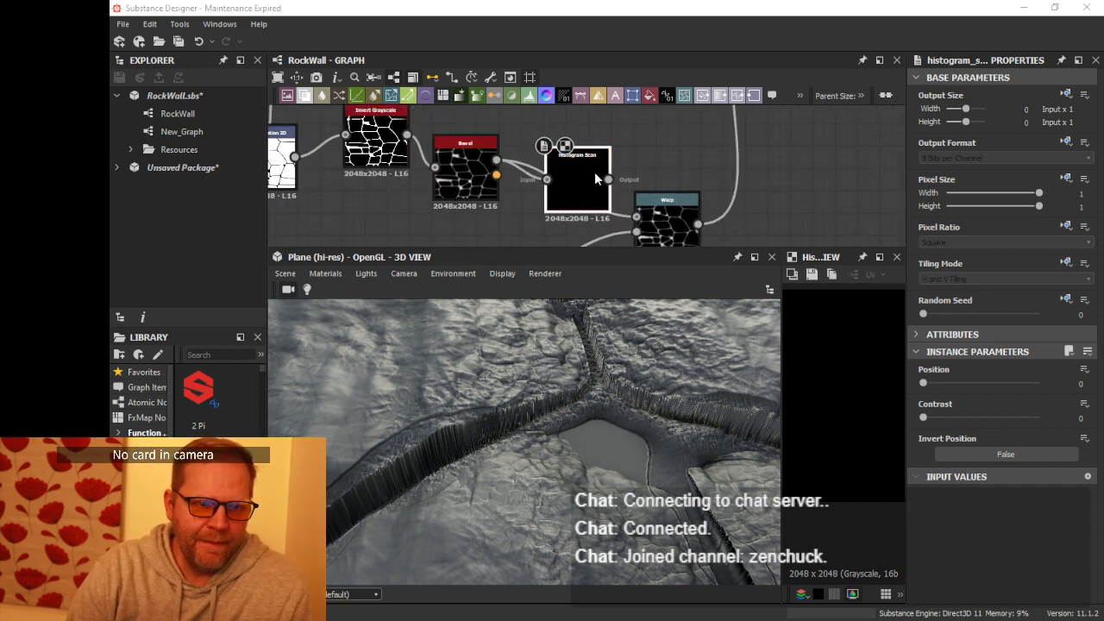
{"action": "left_click_drag", "start_coordinate": [595, 176], "coordinate": [570, 169]}
{"action": "left_click_drag", "start_coordinate": [638, 222], "coordinate": [638, 219]}
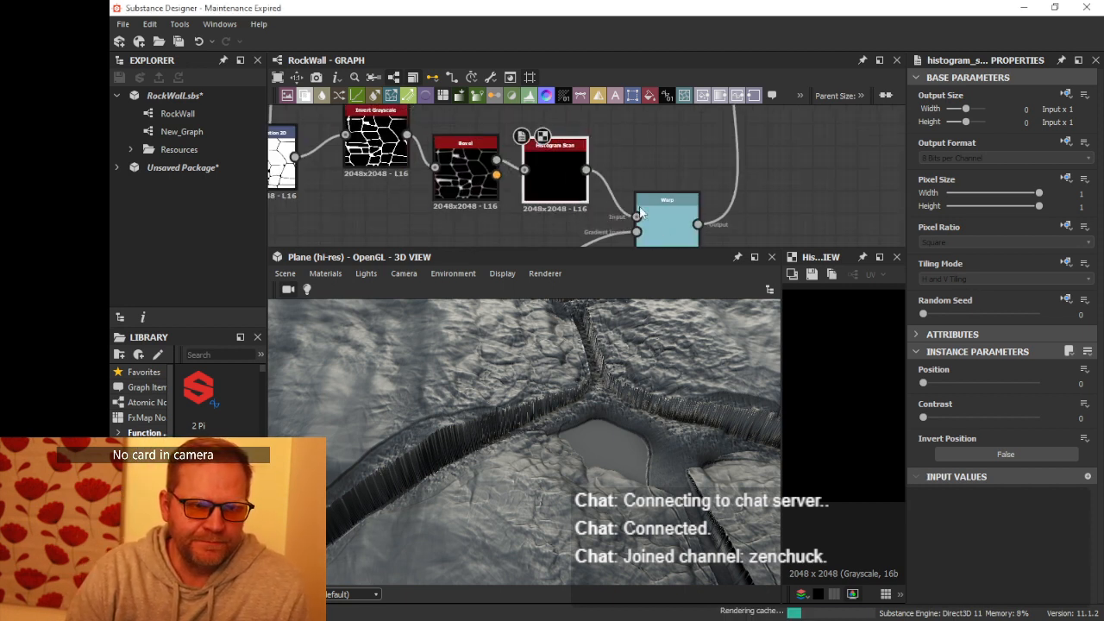
{"action": "mouse_move", "coordinate": [630, 177]}
{"action": "middle_mouse_down"}
{"action": "mouse_move", "coordinate": [642, 159]}
{"action": "mouse_move", "coordinate": [638, 169]}
{"action": "middle_mouse_up"}
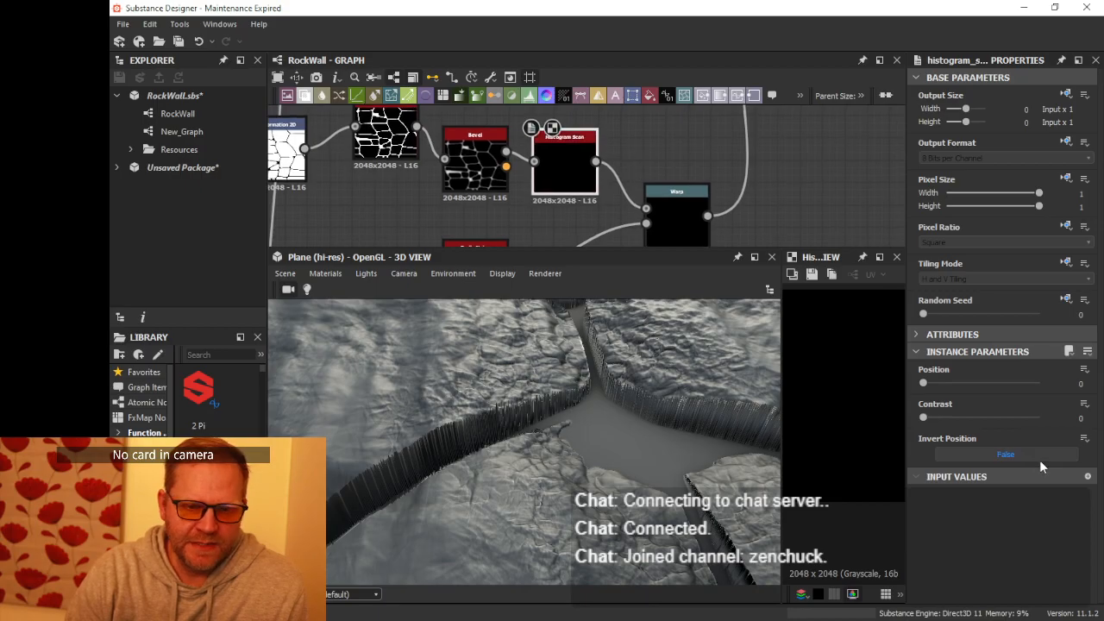
- Set the Histogram Scan's Position to 0.82 and Contrast to 1, and check the mortar edges around the stones in 3D
{"action": "left_click_drag", "start_coordinate": [925, 384], "coordinate": [984, 386]}
{"action": "left_click_drag", "start_coordinate": [929, 422], "coordinate": [1073, 423]}
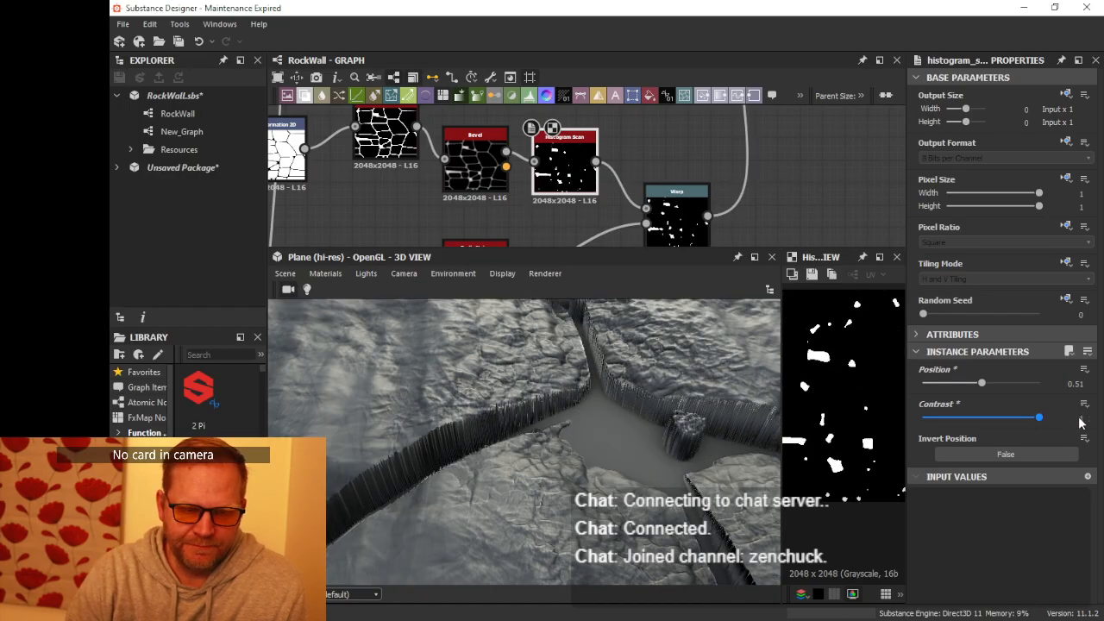
{"action": "left_click_drag", "start_coordinate": [982, 383], "coordinate": [1021, 387]}
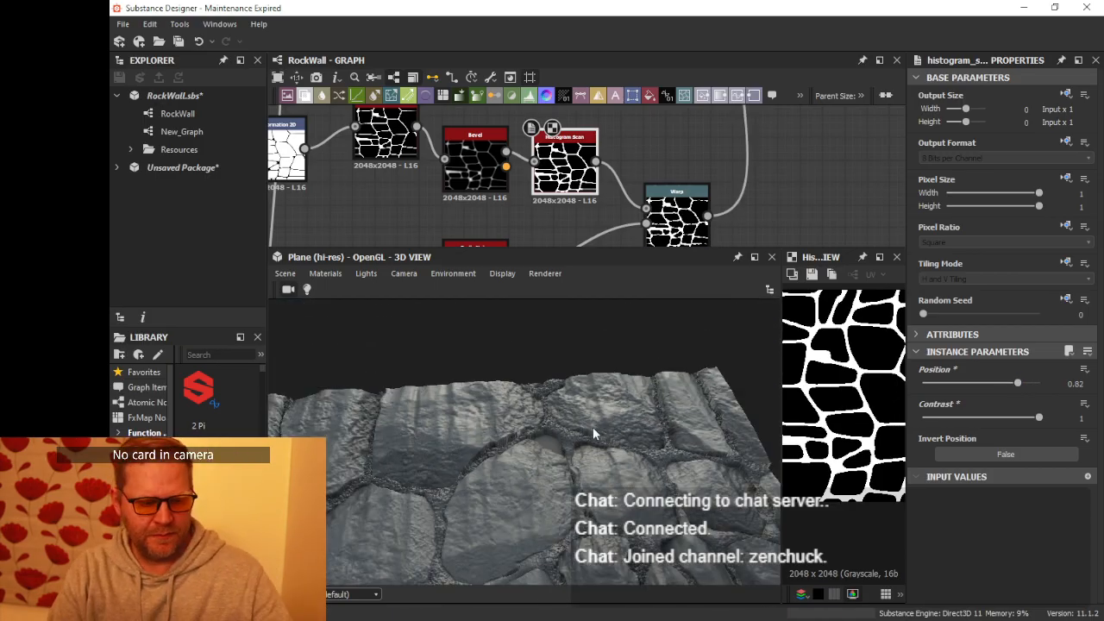
{"action": "left_click_drag", "start_coordinate": [593, 427], "coordinate": [612, 495]}
{"action": "middle_click_drag", "start_coordinate": [612, 495], "coordinate": [606, 387]}
{"action": "scroll", "coordinate": [605, 386], "scroll_direction": "up", "scroll_amount": 3}
{"action": "left_click_drag", "start_coordinate": [611, 407], "coordinate": [591, 420]}
{"action": "scroll", "coordinate": [575, 420], "scroll_direction": "up", "scroll_amount": 3}
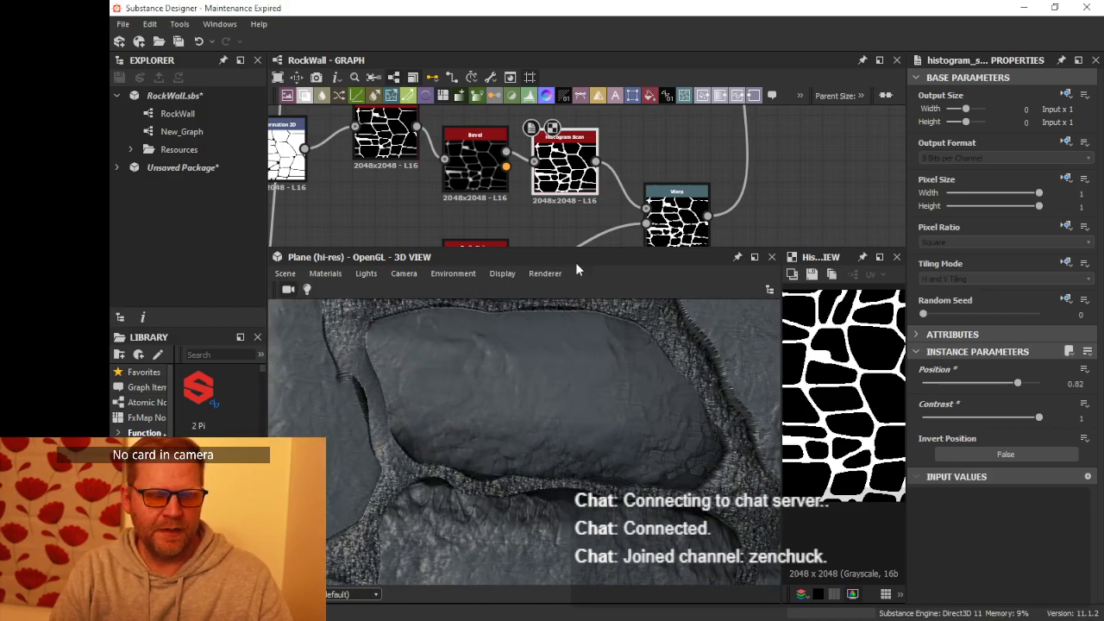
- Shift the Warp slightly and add a Blend node beside it that takes the Warp and Histogram Scan outputs
{"action": "scroll", "coordinate": [570, 181], "scroll_direction": "down", "scroll_amount": 3}
{"action": "middle_click_drag", "start_coordinate": [572, 182], "coordinate": [609, 185]}
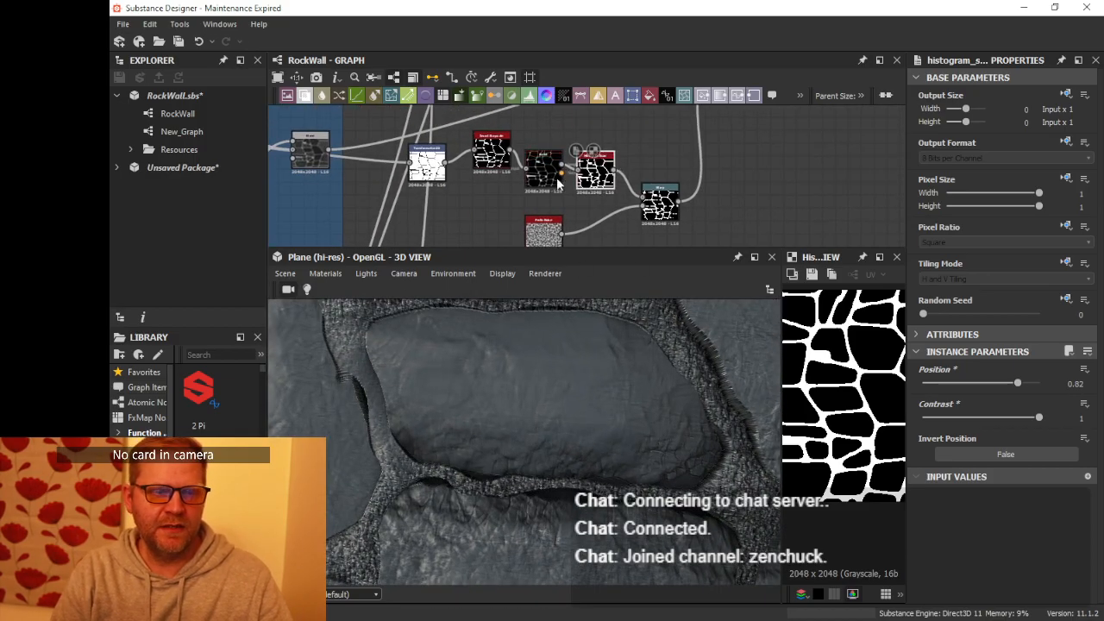
{"action": "left_click_drag", "start_coordinate": [598, 177], "coordinate": [673, 220]}
{"action": "middle_click_drag", "start_coordinate": [669, 201], "coordinate": [598, 190]}
{"action": "left_click_drag", "start_coordinate": [637, 216], "coordinate": [666, 218]}
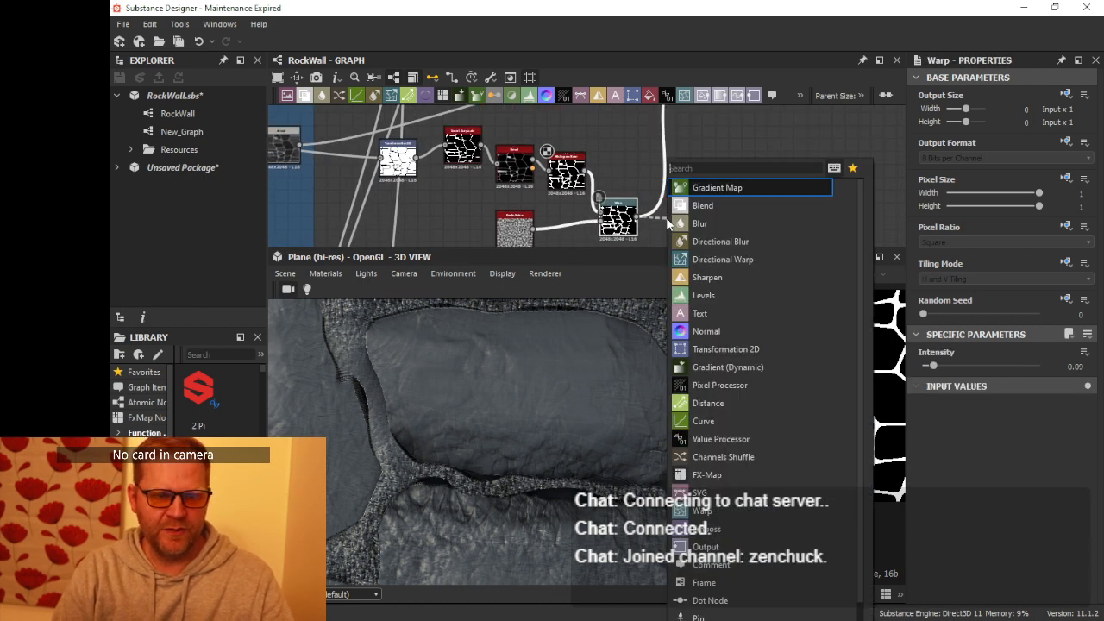
{"action": "type", "text": "ble"}
{"action": "key", "text": "Return"}
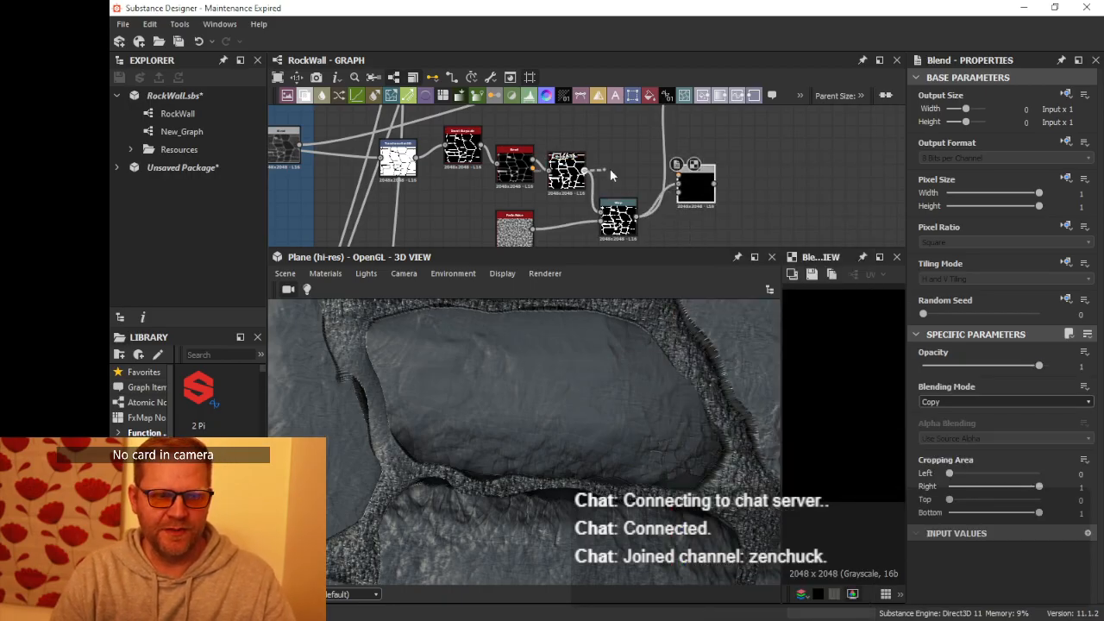
{"action": "left_click_drag", "start_coordinate": [688, 174], "coordinate": [676, 174]}
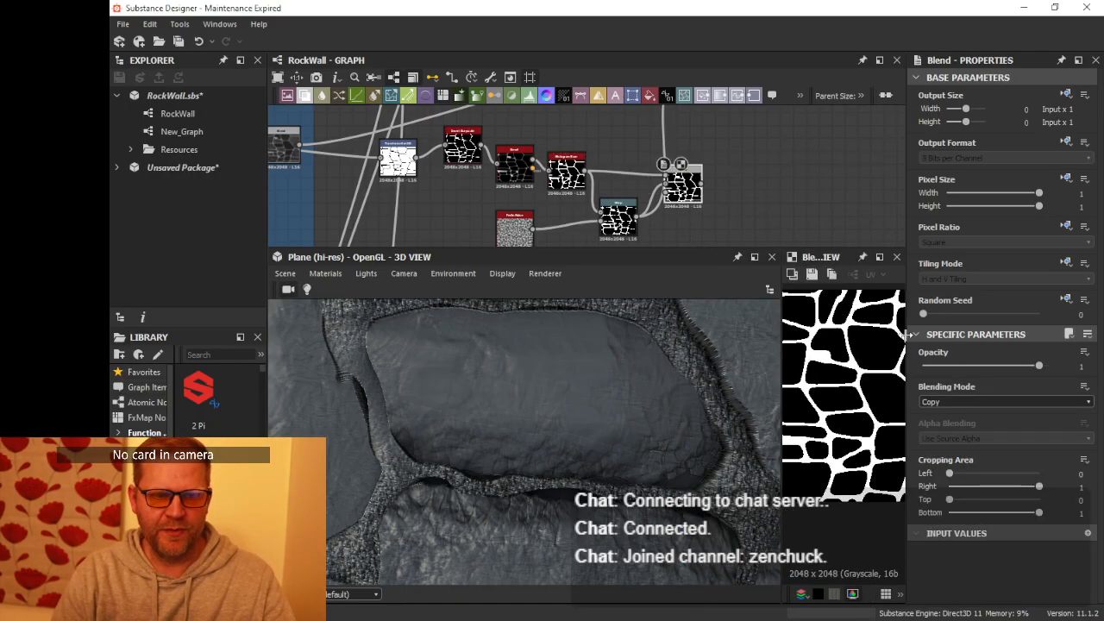
- Set the new Blend's mode to Max (Lighten) and use its output as the opacity mask of the stone-and-grout Blend
{"action": "left_click", "coordinate": [945, 402]}
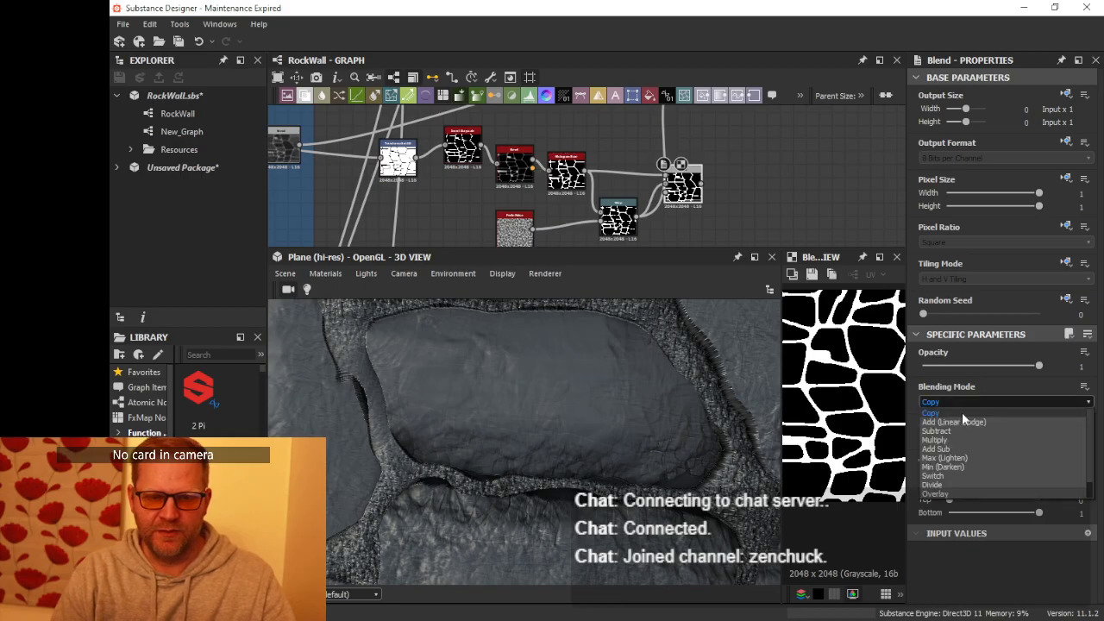
{"action": "left_click", "coordinate": [945, 458]}
{"action": "middle_click_drag", "start_coordinate": [713, 243], "coordinate": [737, 226]}
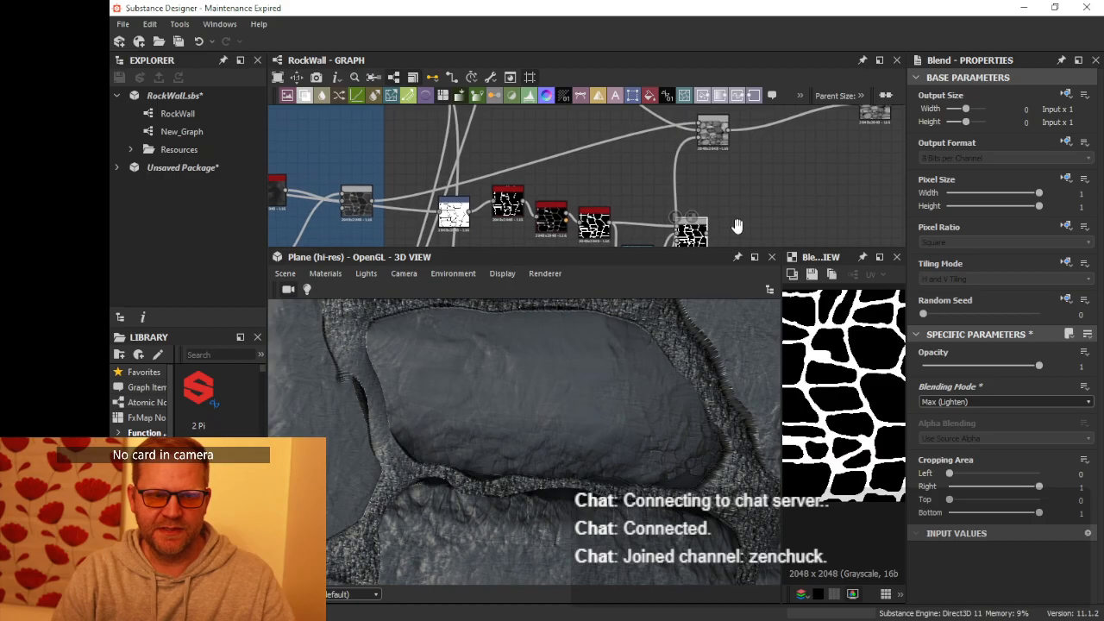
{"action": "left_click_drag", "start_coordinate": [703, 145], "coordinate": [704, 141]}
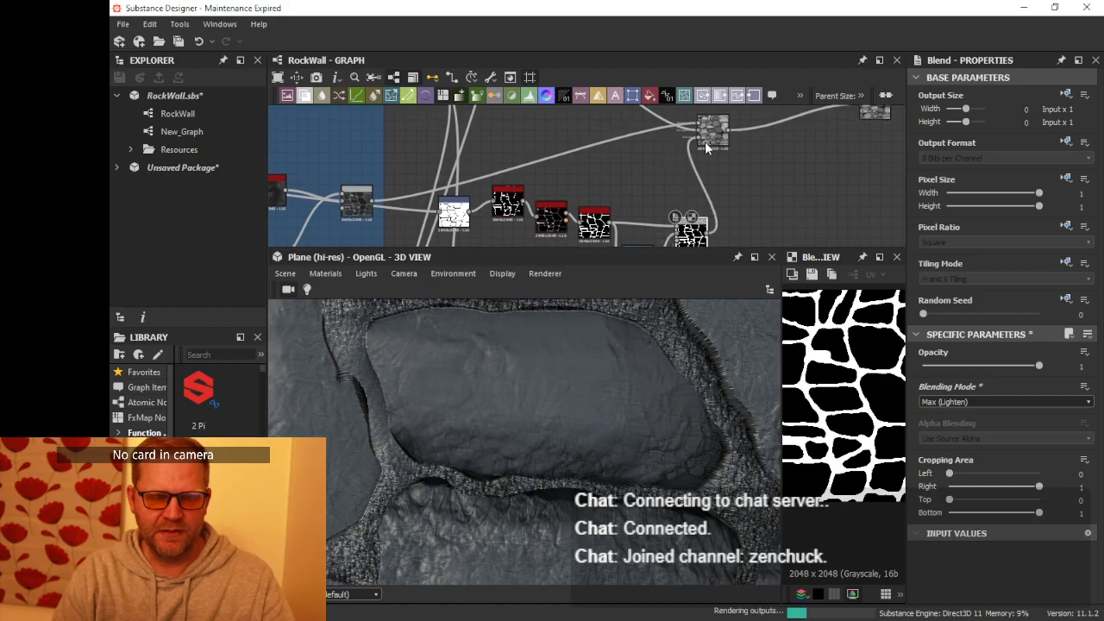
- Examine the mortar between the stones in 3D and the noise nodes in the Grout frame, including Dirt 3 and its Slope Blur
{"action": "scroll", "coordinate": [598, 393], "scroll_direction": "down", "scroll_amount": 5}
{"action": "left_click_drag", "start_coordinate": [599, 393], "coordinate": [651, 381]}
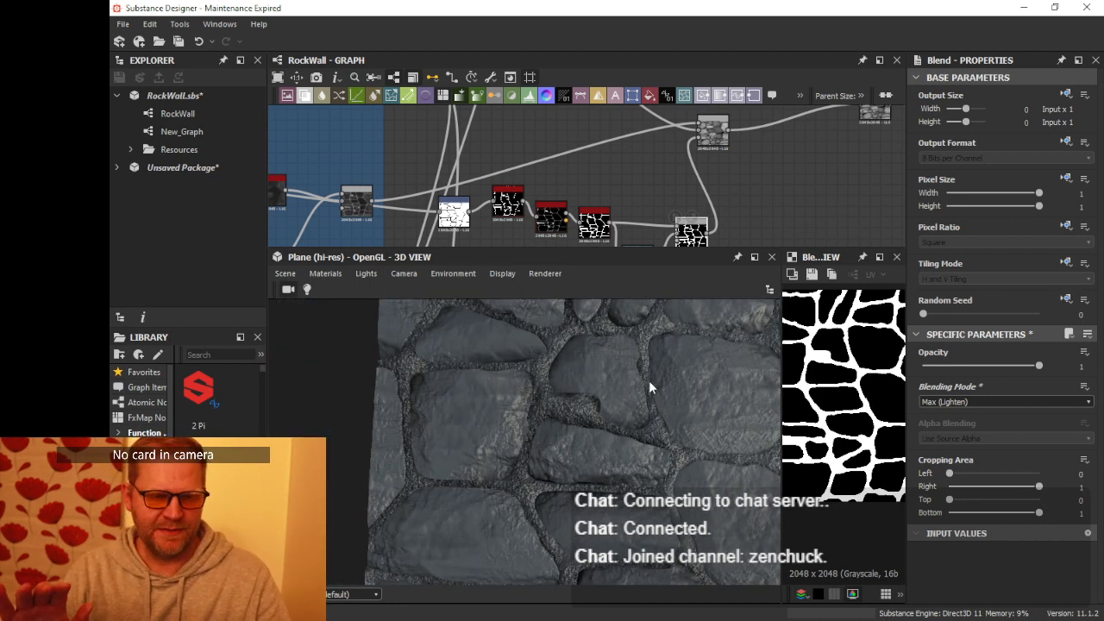
{"action": "scroll", "coordinate": [593, 220], "scroll_direction": "down", "scroll_amount": 2}
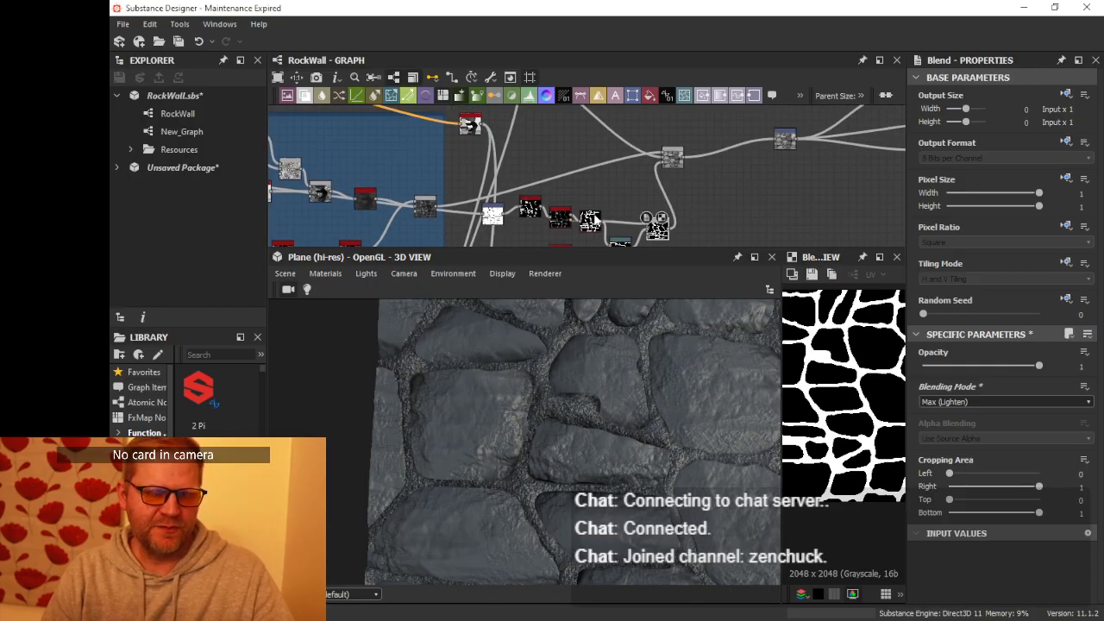
{"action": "middle_click_drag", "start_coordinate": [593, 220], "coordinate": [801, 136]}
{"action": "scroll", "coordinate": [732, 151], "scroll_direction": "down", "scroll_amount": 2}
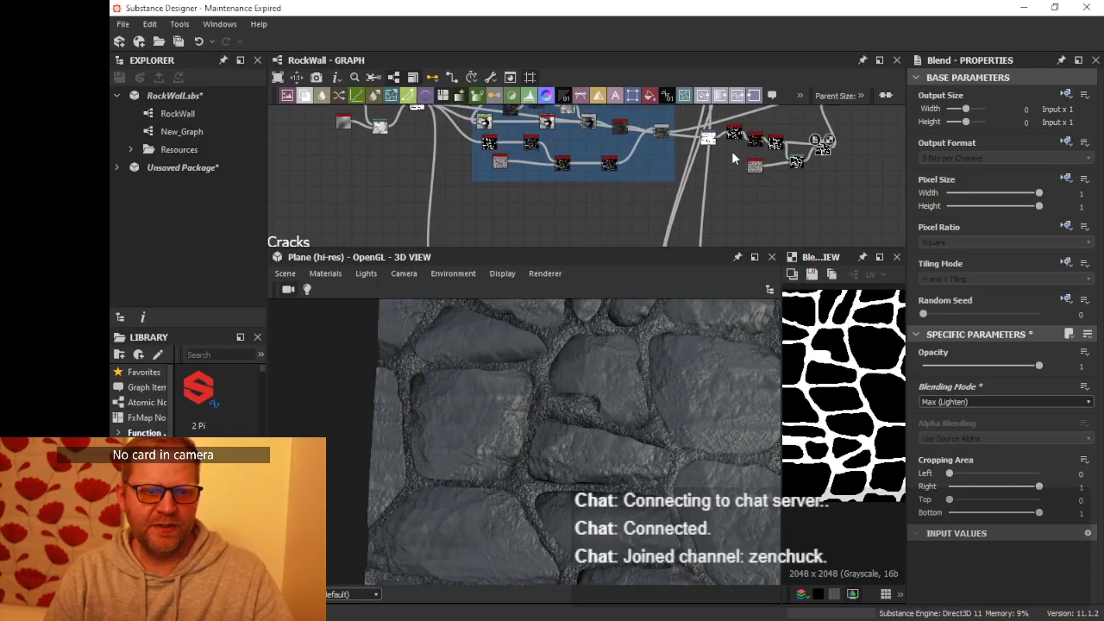
{"action": "middle_click_drag", "start_coordinate": [731, 150], "coordinate": [840, 197]}
{"action": "scroll", "coordinate": [643, 161], "scroll_direction": "up", "scroll_amount": 4}
{"action": "middle_click_drag", "start_coordinate": [686, 150], "coordinate": [697, 204]}
{"action": "scroll", "coordinate": [697, 204], "scroll_direction": "up", "scroll_amount": 4}
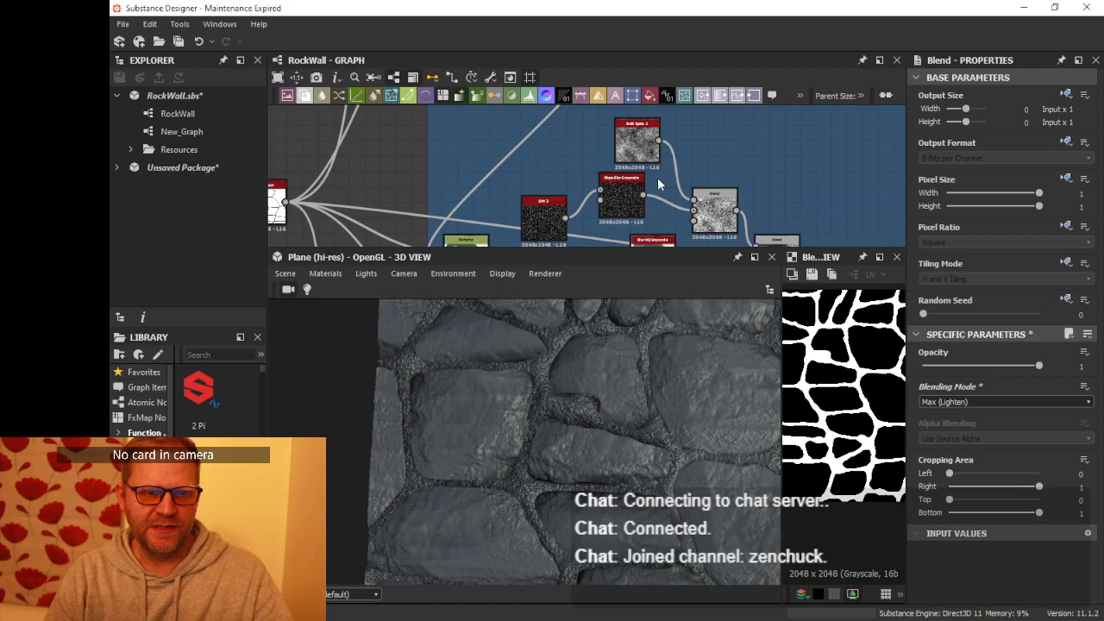
{"action": "left_click", "coordinate": [533, 185]}
{"action": "scroll", "coordinate": [604, 186], "scroll_direction": "down", "scroll_amount": 2}
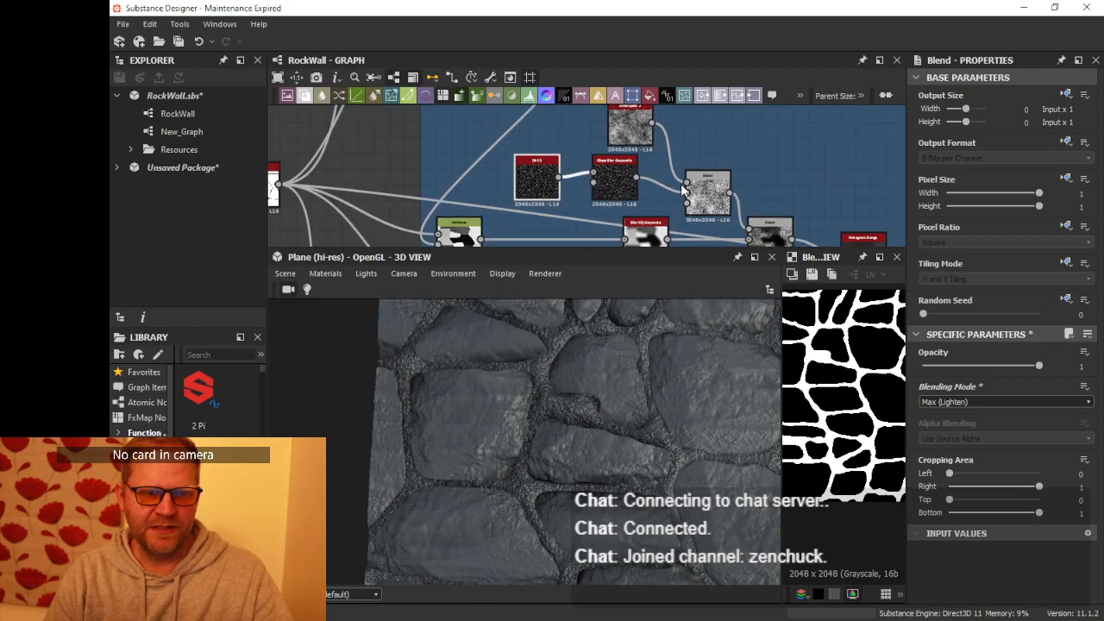
{"action": "scroll", "coordinate": [714, 192], "scroll_direction": "down", "scroll_amount": 2}
{"action": "mouse_move", "coordinate": [735, 184]}
{"action": "middle_mouse_down"}
{"action": "mouse_move", "coordinate": [710, 180]}
{"action": "mouse_move", "coordinate": [723, 178]}
{"action": "middle_mouse_up"}
{"action": "scroll", "coordinate": [710, 179], "scroll_direction": "up", "scroll_amount": 3}
- Restore the default window layout
{"action": "mouse_move", "coordinate": [693, 248]}
{"action": "left_mouse_down"}
{"action": "mouse_move", "coordinate": [692, 298]}
{"action": "mouse_move", "coordinate": [694, 248]}
{"action": "left_mouse_up"}
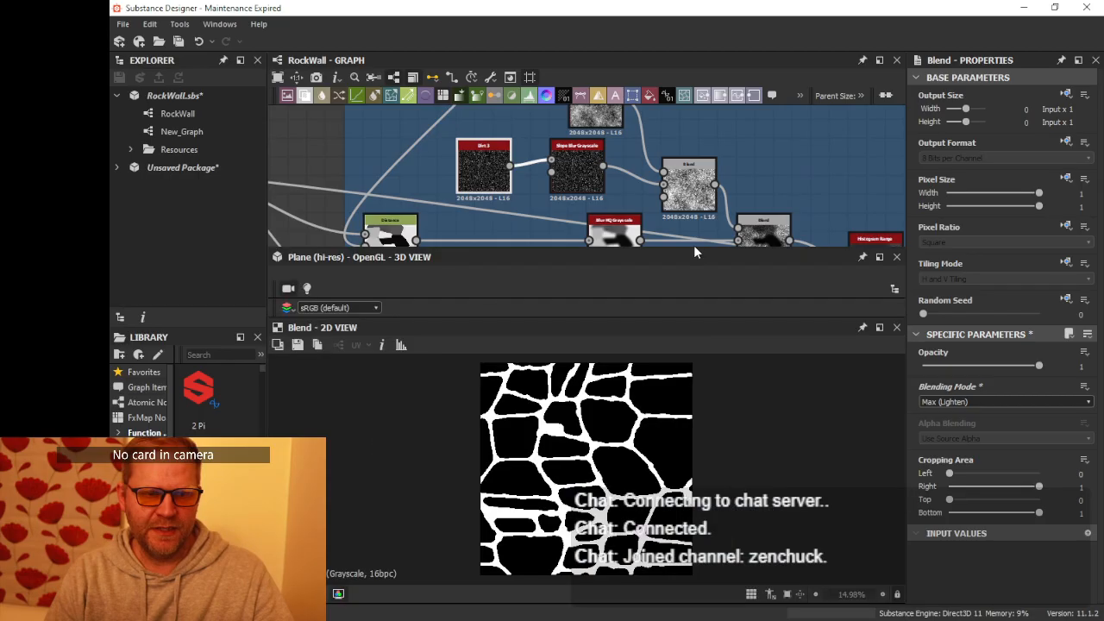
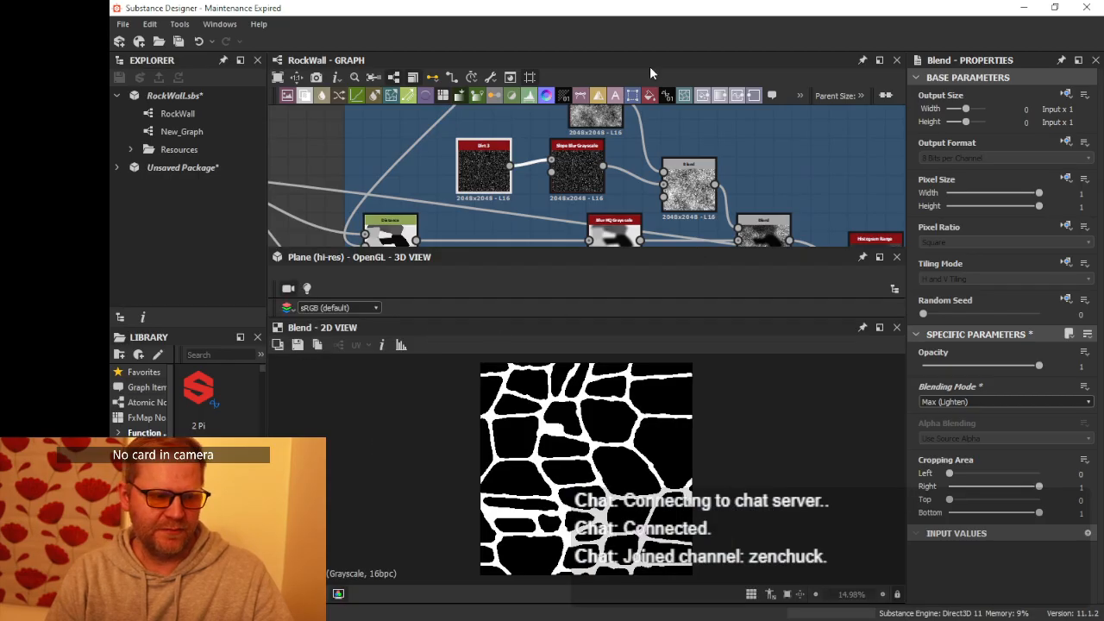
{"action": "left_click", "coordinate": [221, 24]}
{"action": "left_click", "coordinate": [248, 108]}
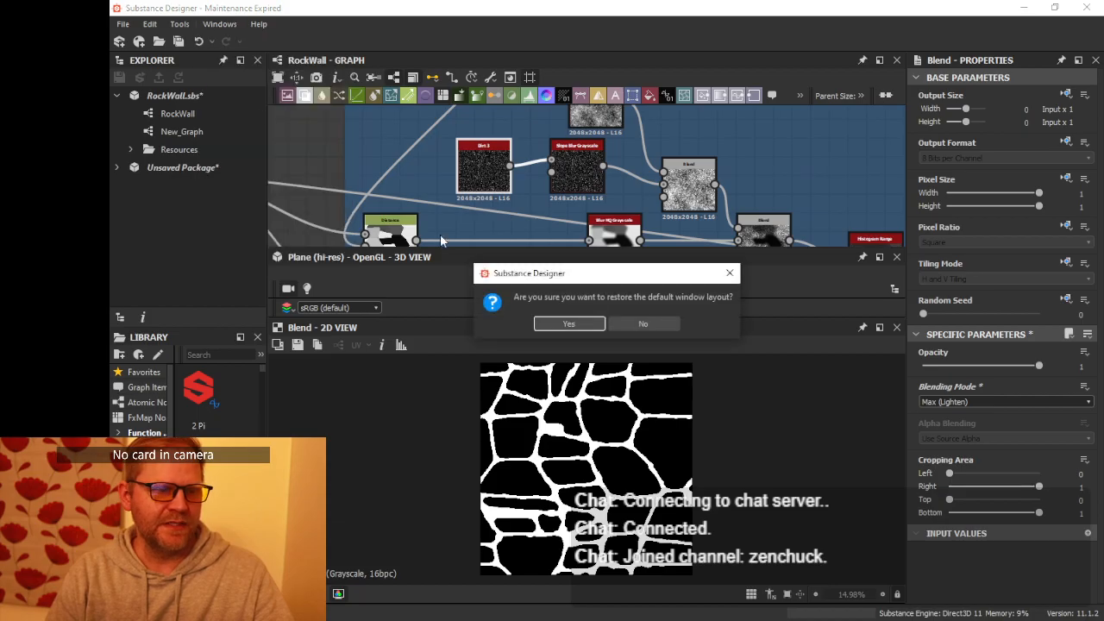
{"action": "left_click", "coordinate": [569, 324]}
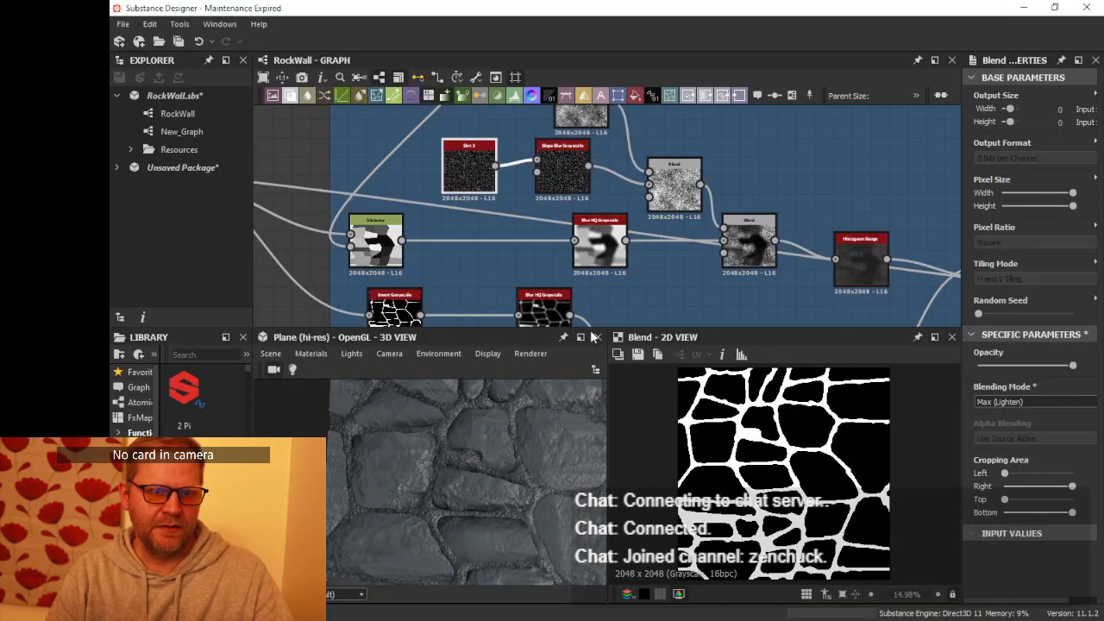
- Save the RockWall.sbs package and enlarge the graph area to show more of the Grout frame
{"action": "right_click", "coordinate": [197, 96]}
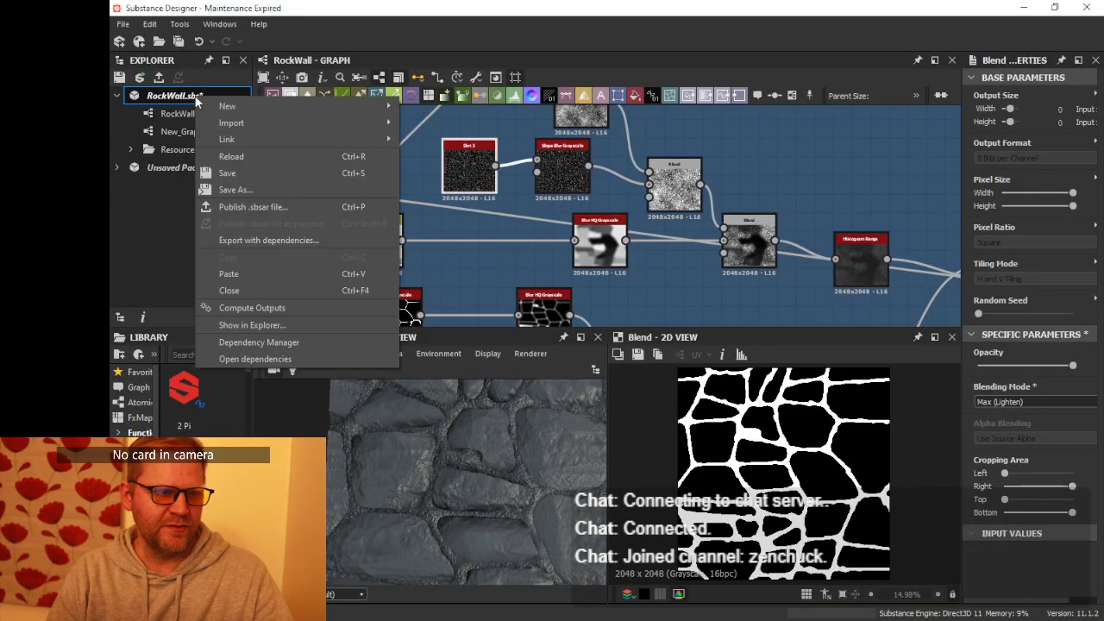
{"action": "left_click", "coordinate": [247, 170]}
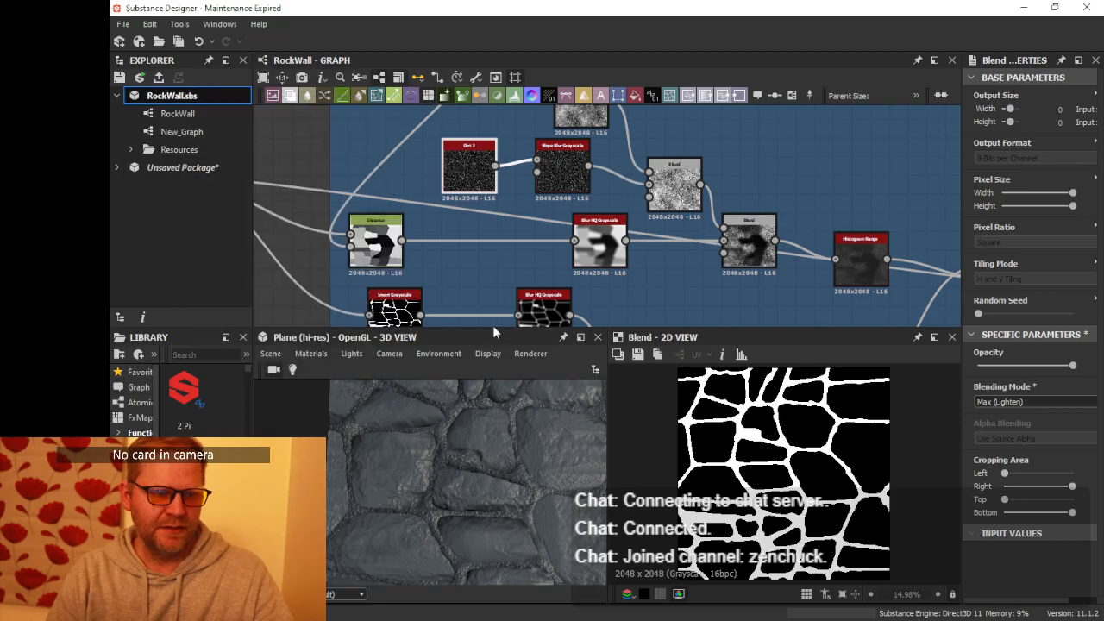
{"action": "left_click_drag", "start_coordinate": [496, 328], "coordinate": [509, 430]}
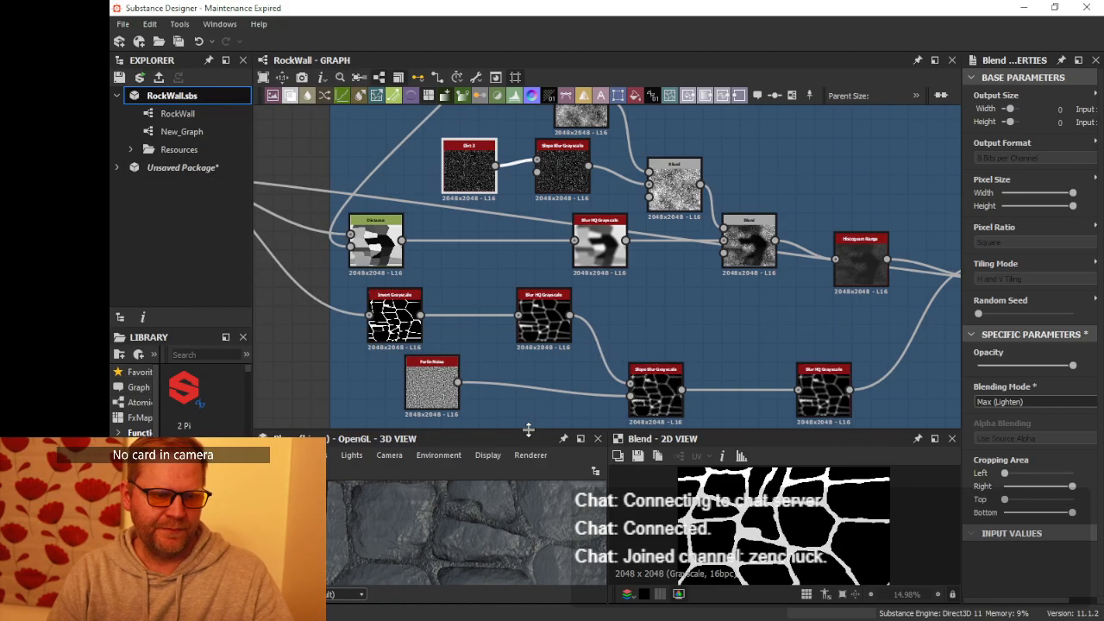
- Connect BnW Spots 2 directly to the Foreground of the lower Blend fed by Blur HQ Grayscale, and move the bypassed noise Blend up
{"action": "scroll", "coordinate": [597, 302], "scroll_direction": "up", "scroll_amount": 4}
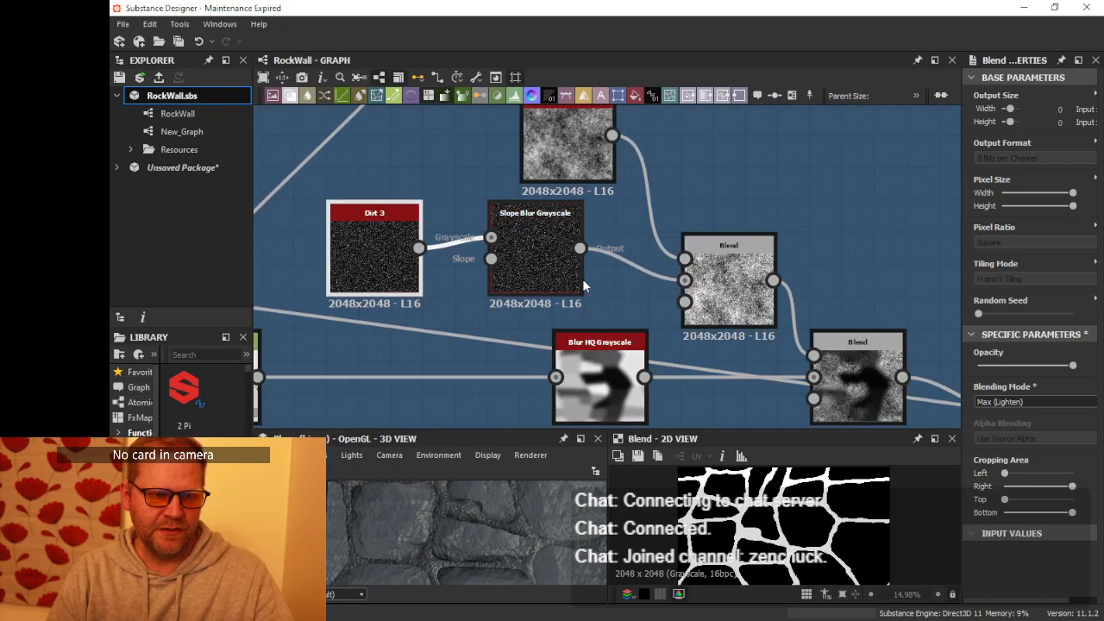
{"action": "scroll", "coordinate": [582, 279], "scroll_direction": "down", "scroll_amount": 2}
{"action": "left_click_drag", "start_coordinate": [640, 269], "coordinate": [641, 246]}
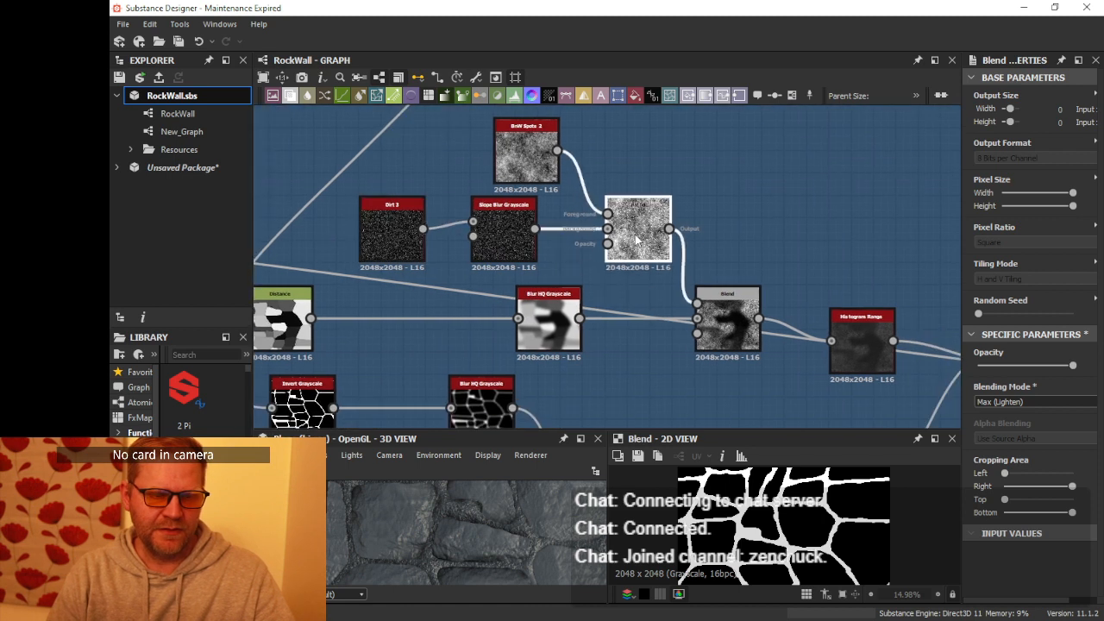
{"action": "key", "text": "ctrl+z"}
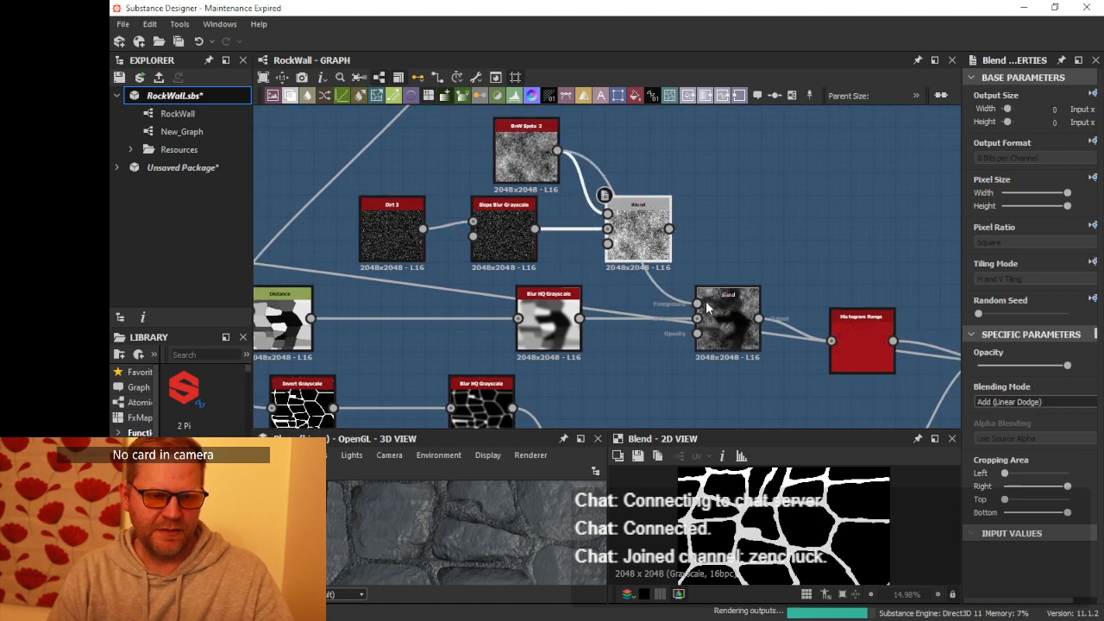
{"action": "key", "text": "ctrl+z"}
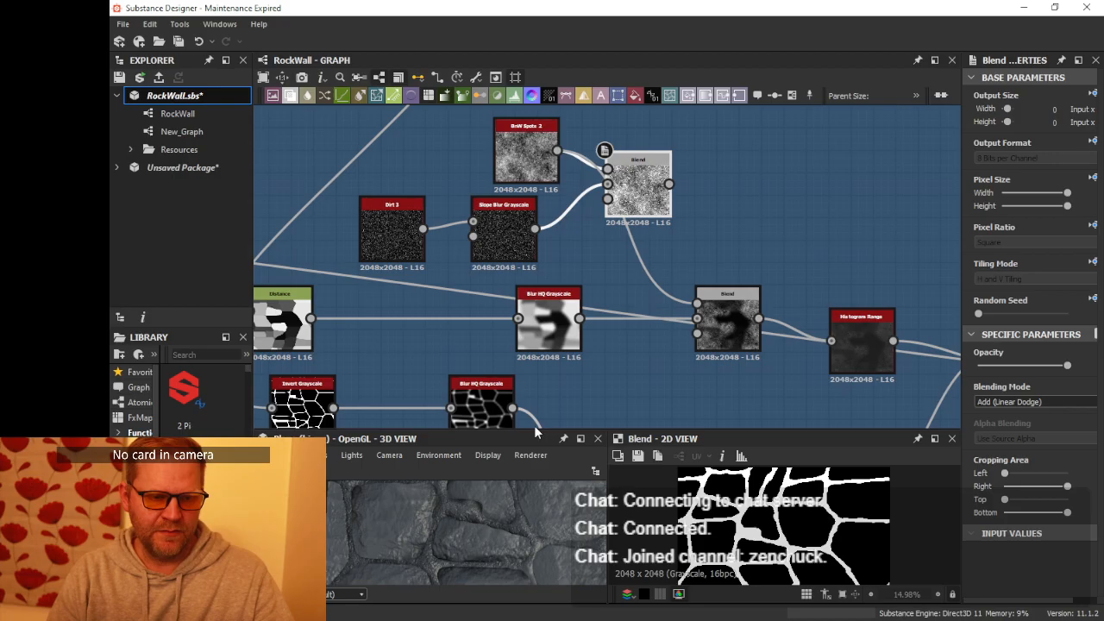
{"action": "left_click_drag", "start_coordinate": [534, 430], "coordinate": [534, 345]}
{"action": "scroll", "coordinate": [533, 438], "scroll_direction": "up", "scroll_amount": 8}
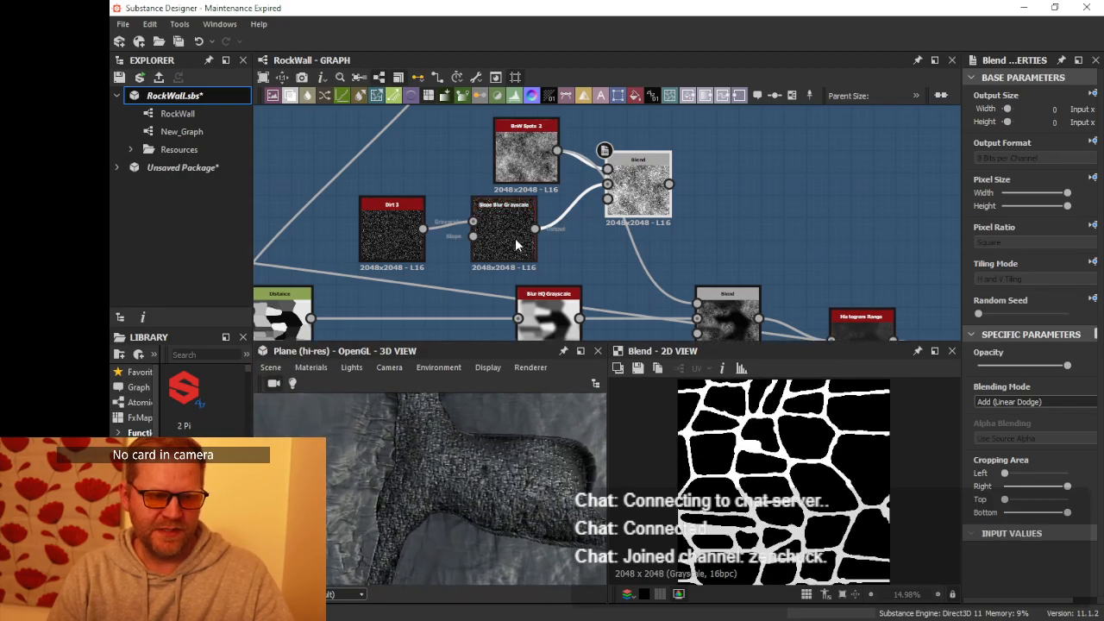
- Delete the Dirt 3, Slope Blur Grayscale and bypassed noise Blend nodes from the Grout frame
{"action": "scroll", "coordinate": [516, 245], "scroll_direction": "down", "scroll_amount": 3}
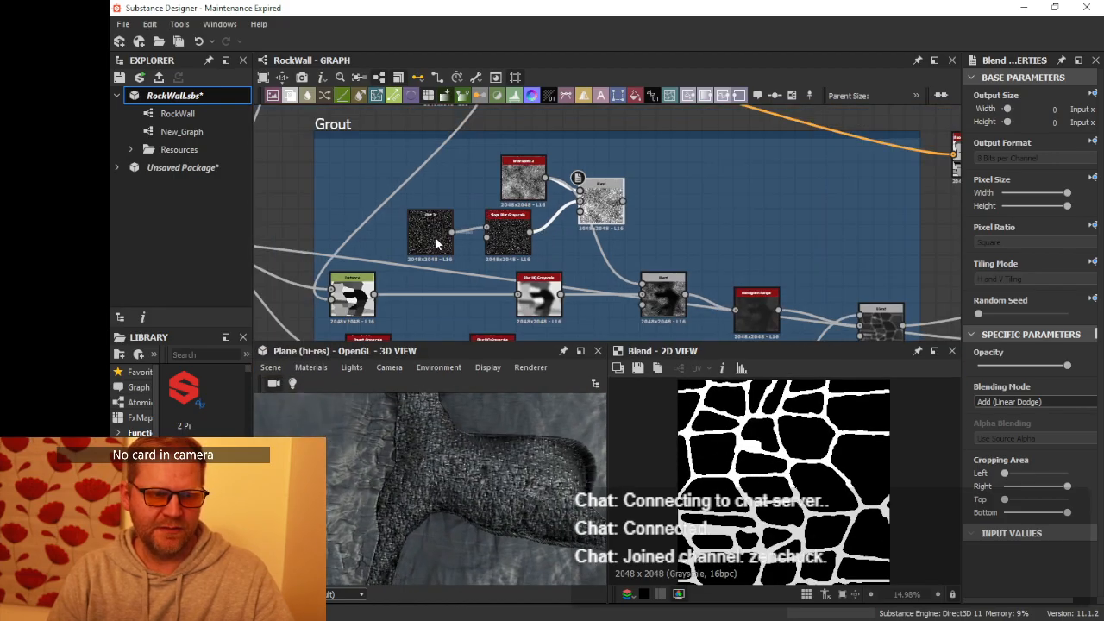
{"action": "left_click", "coordinate": [425, 232]}
{"action": "key", "text": "Delete"}
{"action": "left_click", "coordinate": [510, 250]}
{"action": "key", "text": "Delete"}
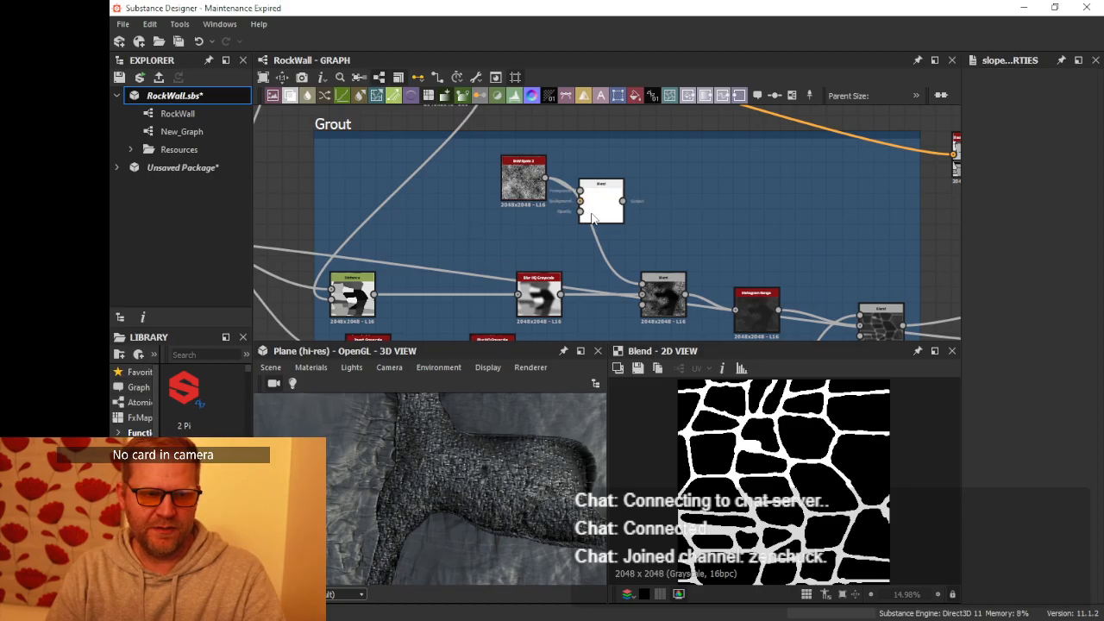
{"action": "left_click", "coordinate": [601, 203]}
{"action": "key", "text": "Delete"}
- Add an Invert Grayscale node after BnW Spots 2, connect it to the lower Blend's Foreground, and space the two nodes out
{"action": "left_click_drag", "start_coordinate": [531, 200], "coordinate": [532, 223]}
{"action": "scroll", "coordinate": [532, 223], "scroll_direction": "up", "scroll_amount": 3}
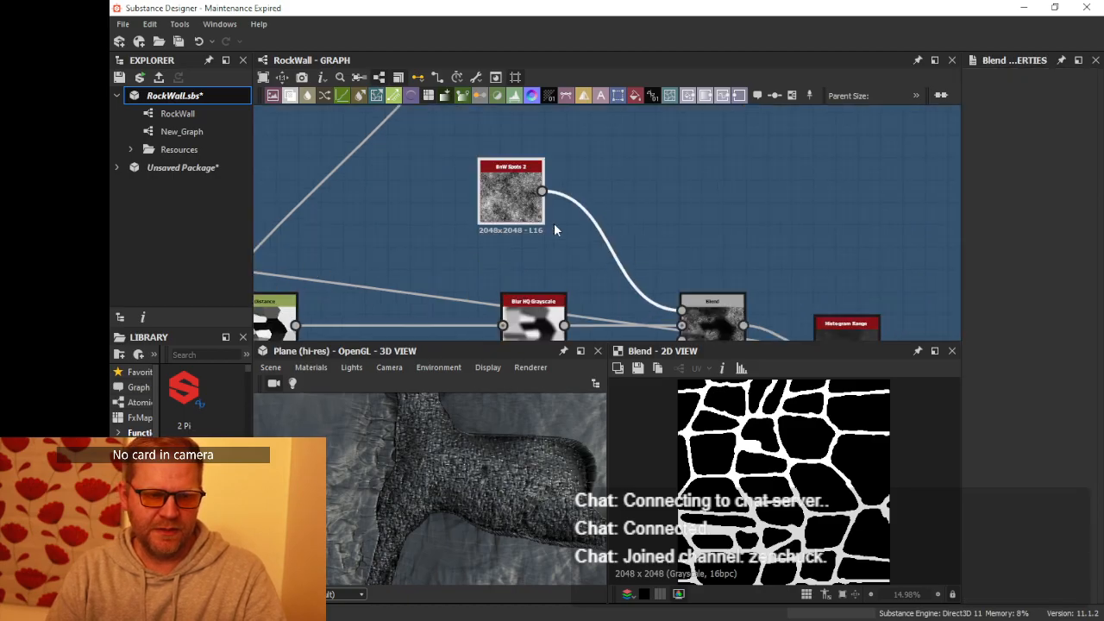
{"action": "left_click_drag", "start_coordinate": [594, 179], "coordinate": [595, 181]}
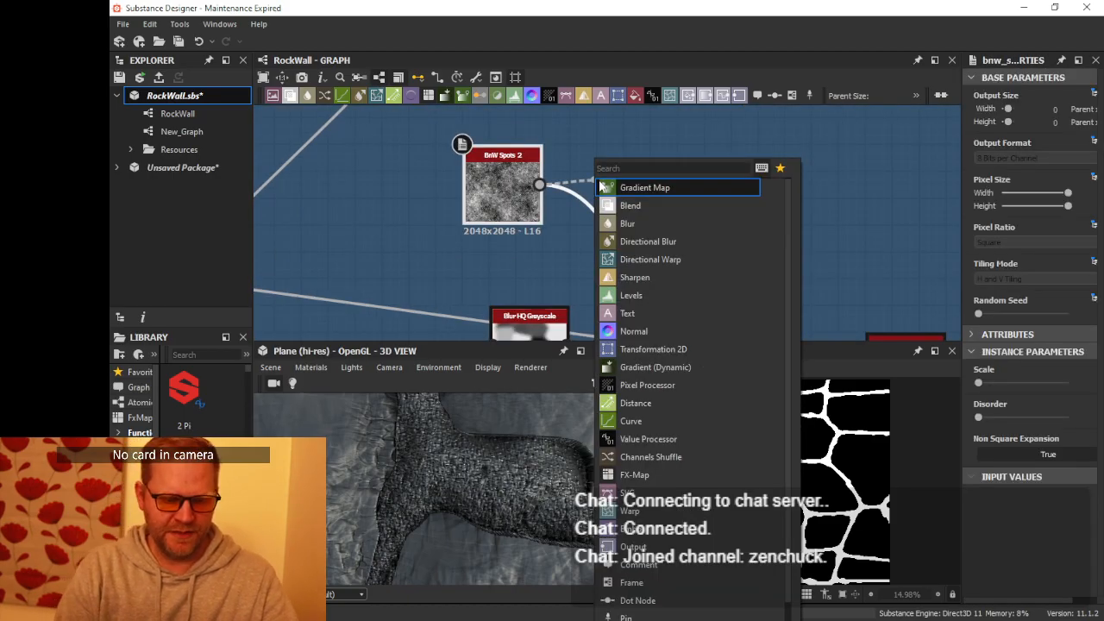
{"action": "type", "text": "invert"}
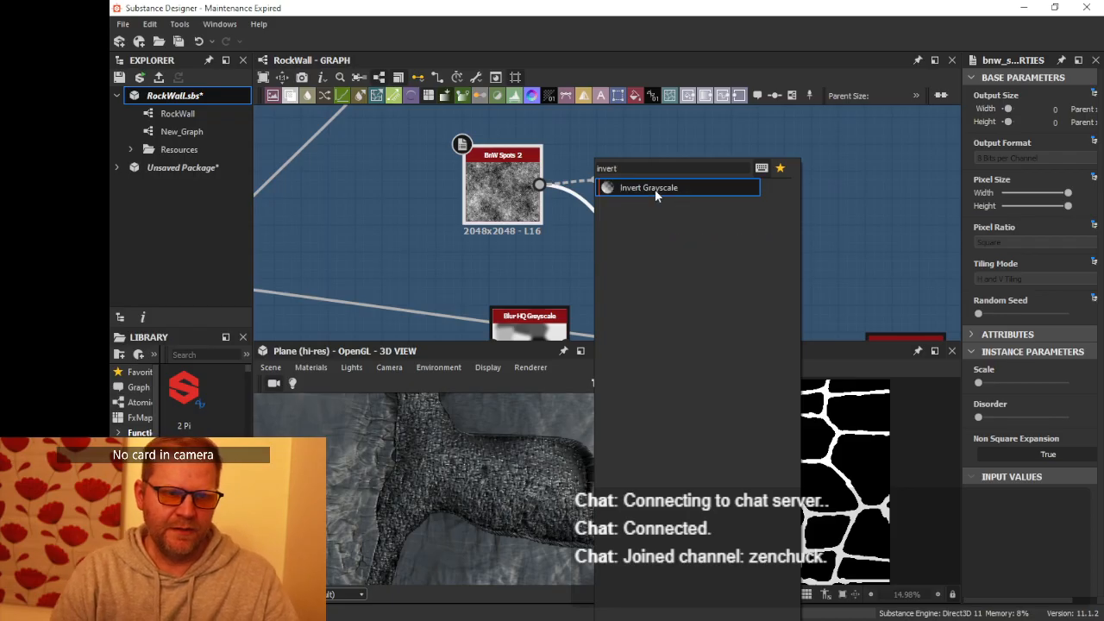
{"action": "left_click", "coordinate": [646, 188]}
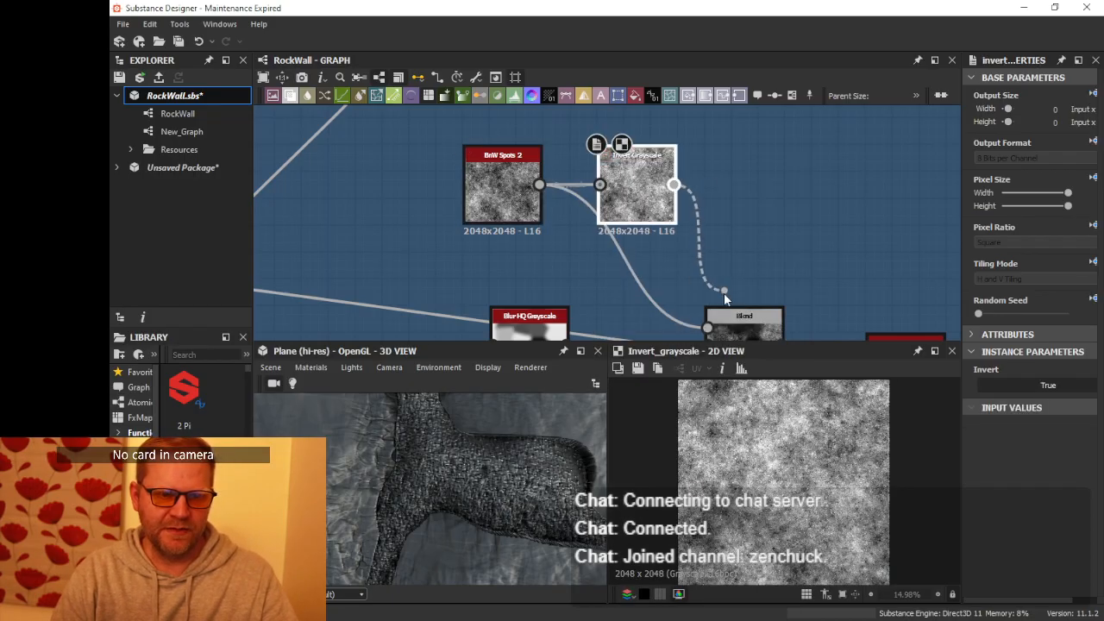
{"action": "left_click_drag", "start_coordinate": [724, 292], "coordinate": [726, 318]}
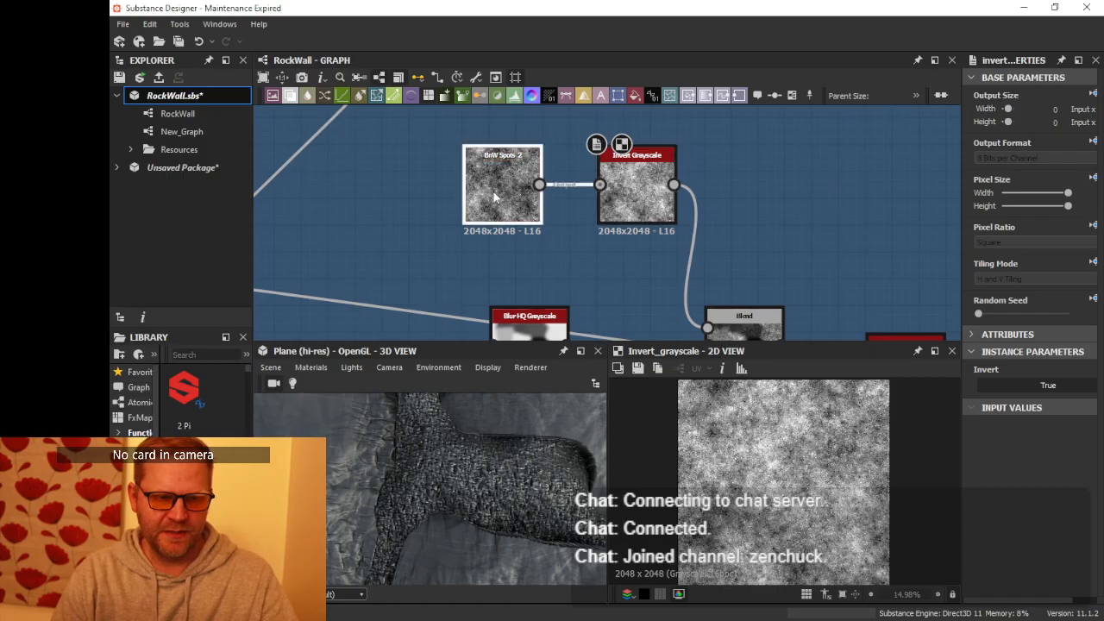
{"action": "left_click_drag", "start_coordinate": [493, 192], "coordinate": [440, 191]}
{"action": "left_click_drag", "start_coordinate": [624, 205], "coordinate": [585, 205]}
- Check the Scale parameter of BnW Spots 2 and inspect the inverted grout texture in 3D up close and from further away
{"action": "left_click", "coordinate": [444, 207]}
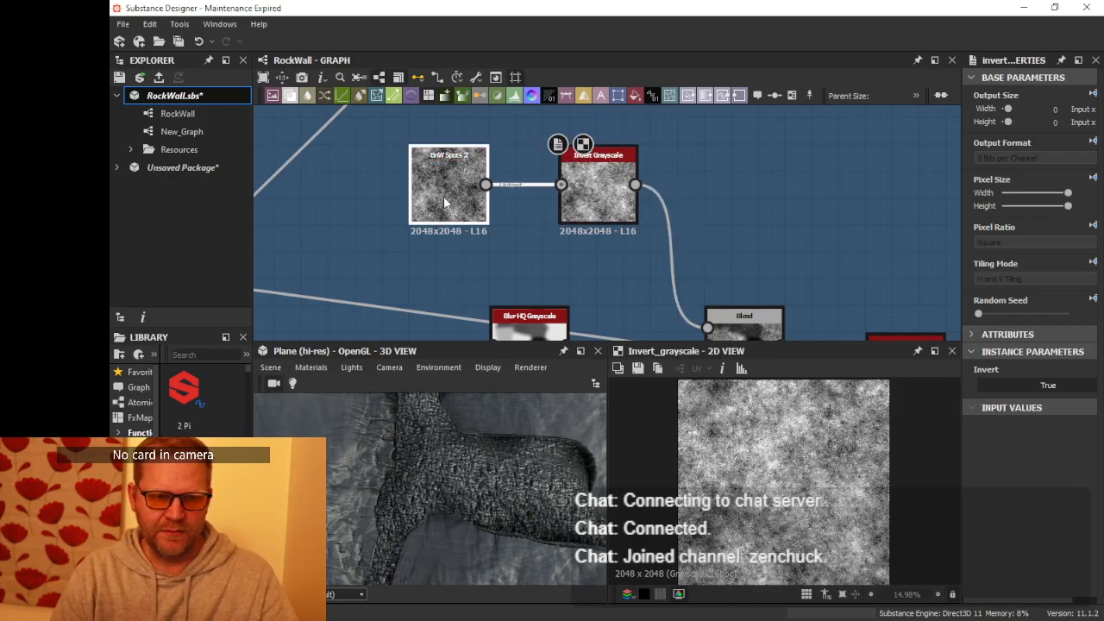
{"action": "left_click_drag", "start_coordinate": [991, 383], "coordinate": [943, 385]}
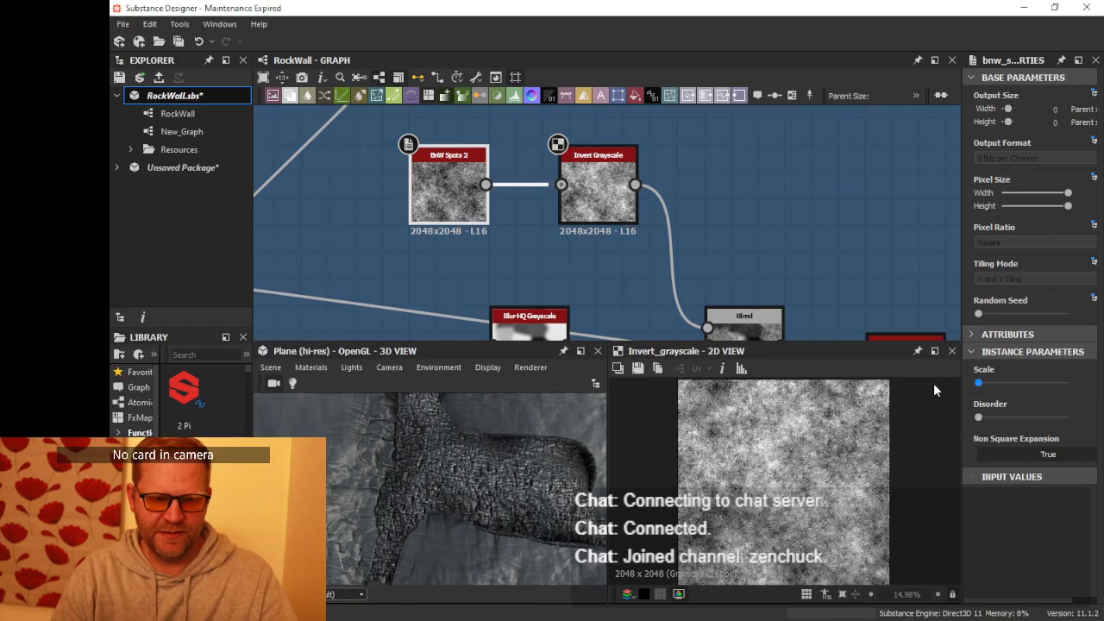
{"action": "scroll", "coordinate": [529, 466], "scroll_direction": "up", "scroll_amount": 5}
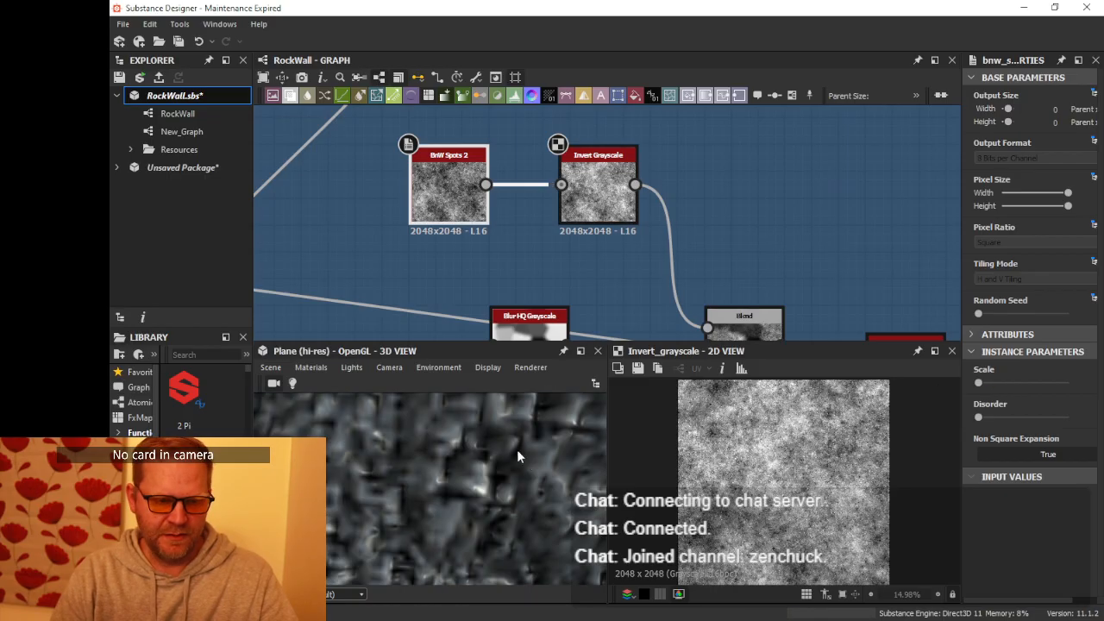
{"action": "scroll", "coordinate": [521, 452], "scroll_direction": "down", "scroll_amount": 10}
{"action": "left_click_drag", "start_coordinate": [538, 448], "coordinate": [516, 462], "text": "alt"}
- Add a Clouds 2 node below BnW Spots 2 and connect it to the lower Blend's Foreground in place of Invert Grayscale
{"action": "middle_click_drag", "start_coordinate": [532, 247], "coordinate": [729, 236]}
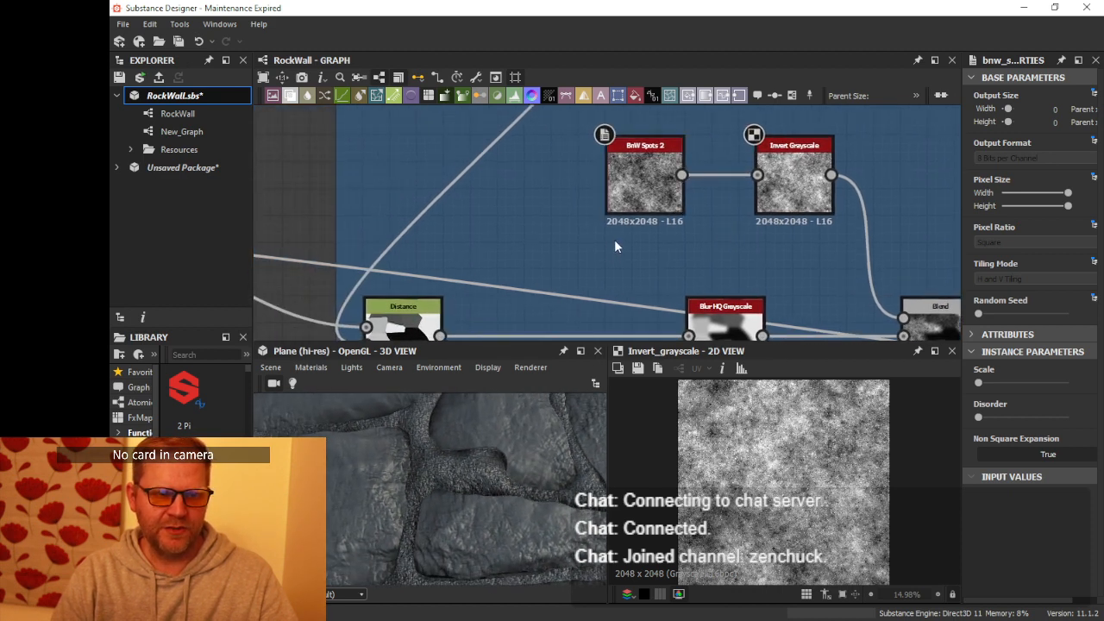
{"action": "key", "text": "space"}
{"action": "type", "text": "c"}
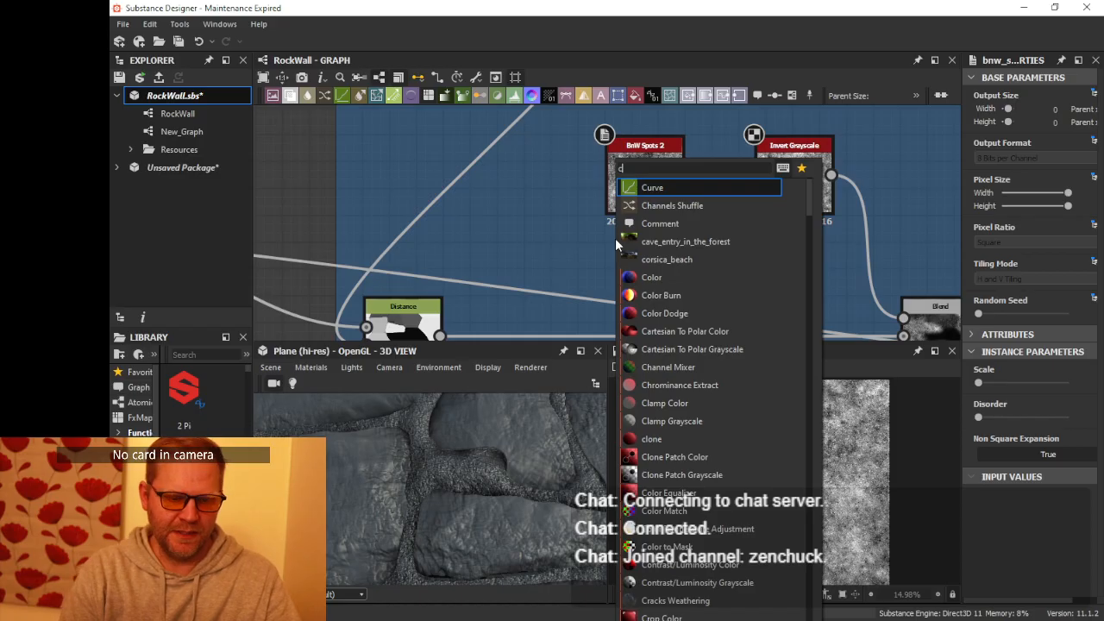
{"action": "type", "text": "lou"}
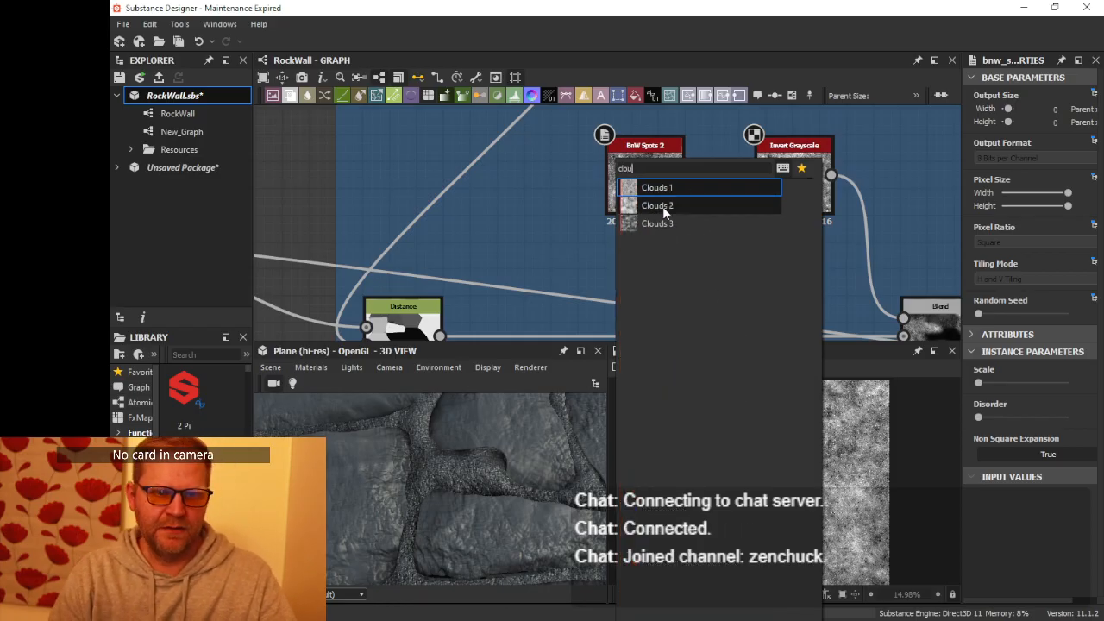
{"action": "left_click", "coordinate": [662, 206]}
{"action": "middle_click_drag", "start_coordinate": [695, 220], "coordinate": [599, 204]}
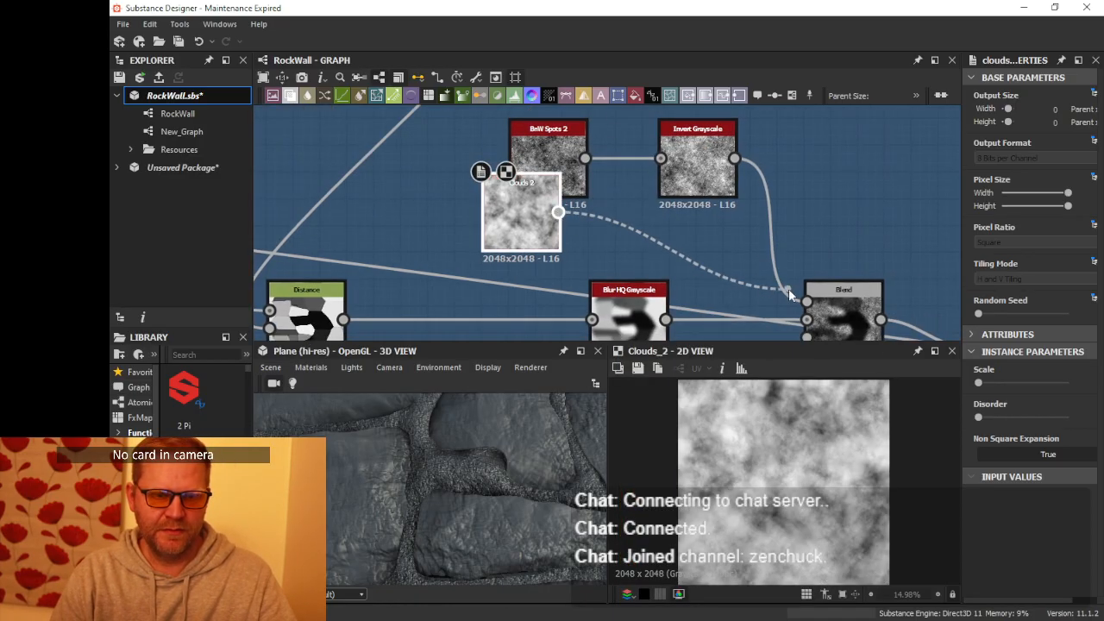
{"action": "left_click_drag", "start_coordinate": [788, 293], "coordinate": [806, 301]}
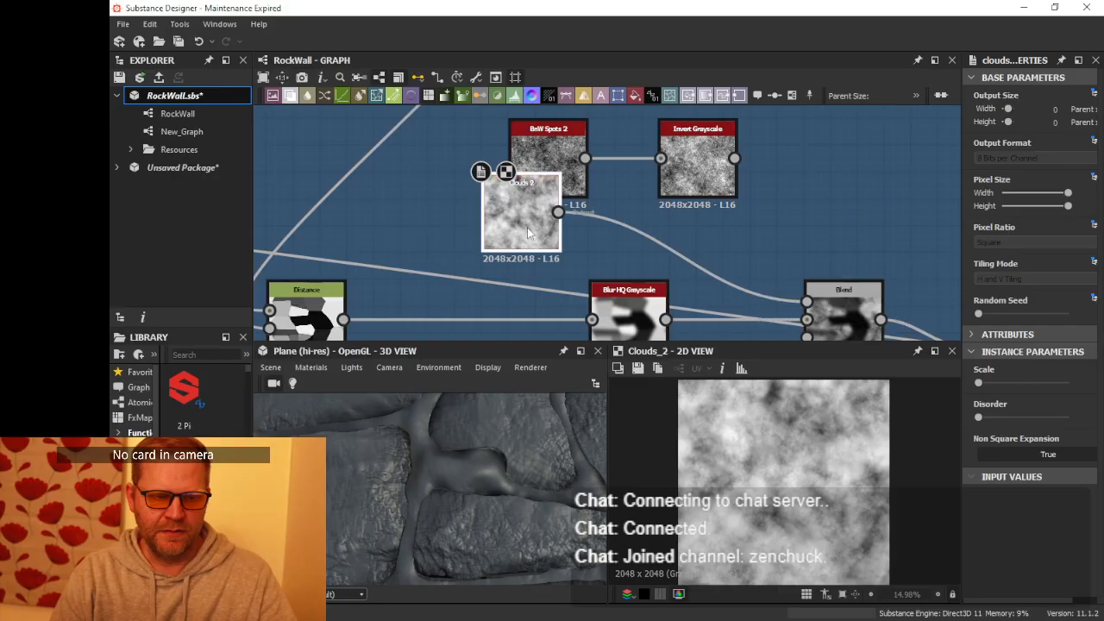
- Raise the Scale of Clouds 2 to the slider's maximum and check the grout surface up close in 3D
{"action": "scroll", "coordinate": [504, 487], "scroll_direction": "up", "scroll_amount": 5}
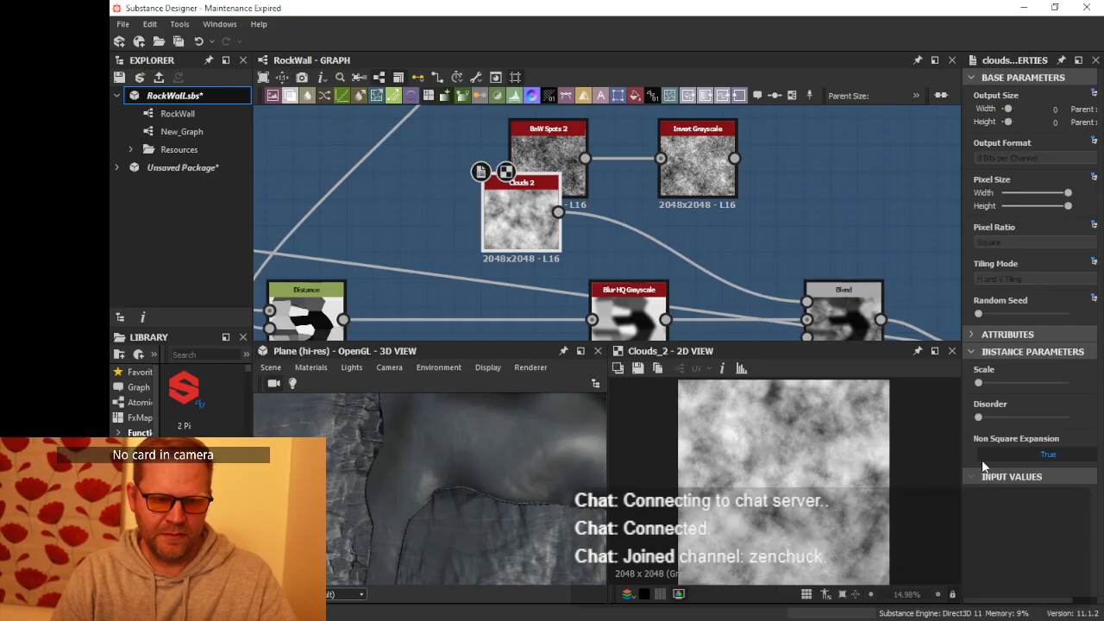
{"action": "left_click_drag", "start_coordinate": [984, 388], "coordinate": [1079, 391]}
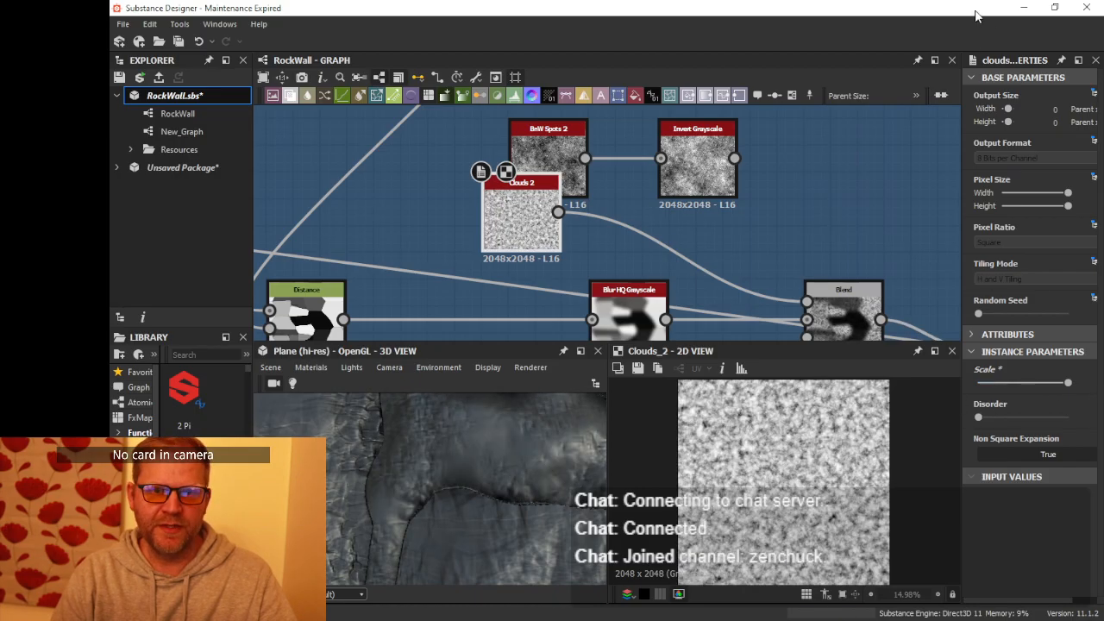
{"action": "left_click_drag", "start_coordinate": [976, 16], "coordinate": [964, 24]}
{"action": "left_click", "coordinate": [1005, 14]}
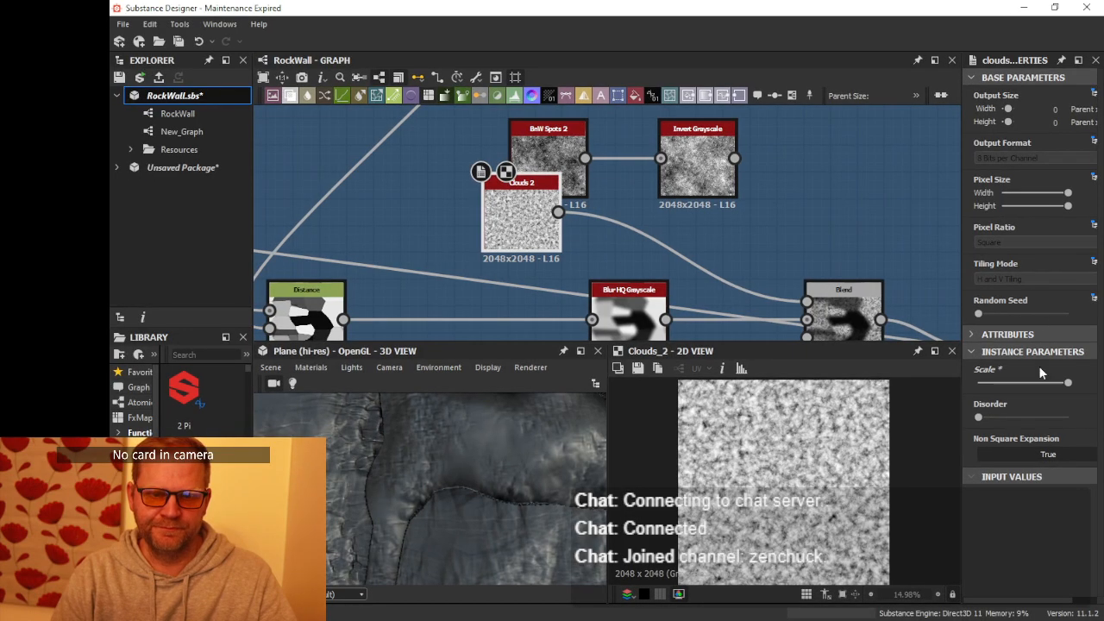
- Try to raise the Scale of Clouds 2 further and inspect the grout surface from further away in 3D
{"action": "left_click_drag", "start_coordinate": [1063, 388], "coordinate": [1096, 386]}
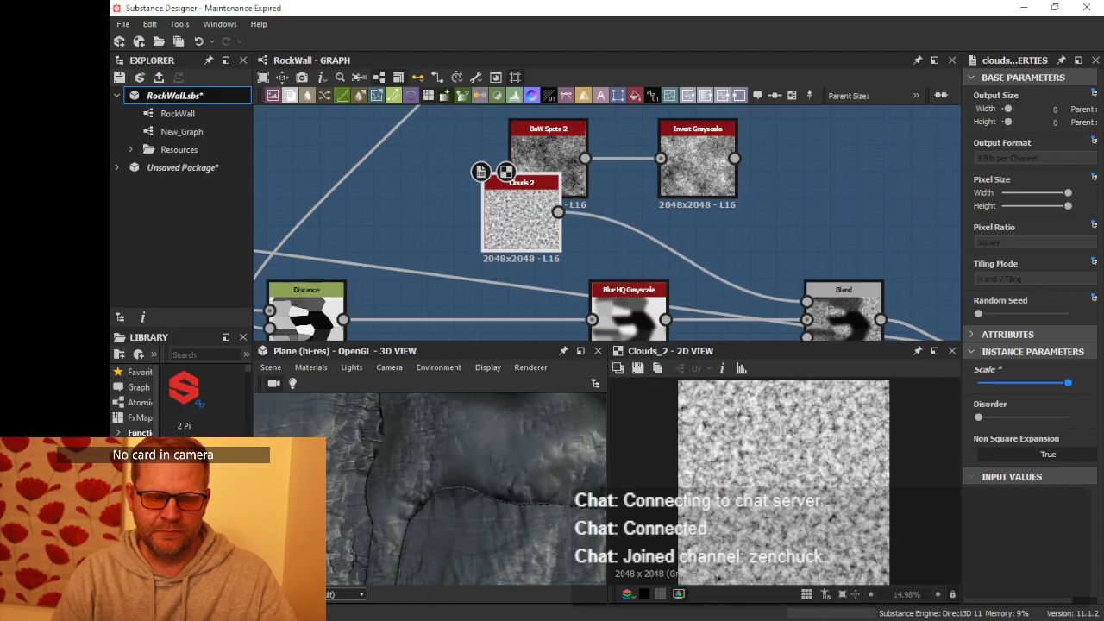
{"action": "scroll", "coordinate": [527, 444], "scroll_direction": "down", "scroll_amount": 5}
{"action": "left_click_drag", "start_coordinate": [524, 440], "coordinate": [561, 449]}
{"action": "scroll", "coordinate": [611, 218], "scroll_direction": "down", "scroll_amount": 2}
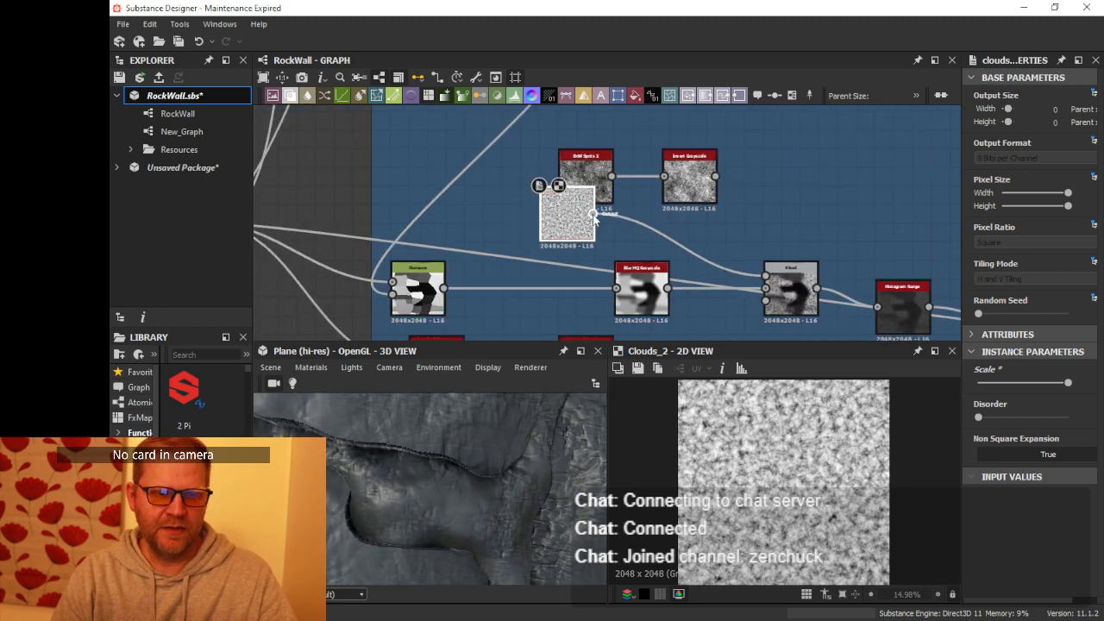
- Insert an Invert Grayscale node between Clouds 2 and the lower Blend's Foreground, and inspect the resulting grout in 3D
{"action": "left_click_drag", "start_coordinate": [657, 222], "coordinate": [679, 223]}
{"action": "type", "text": "in"}
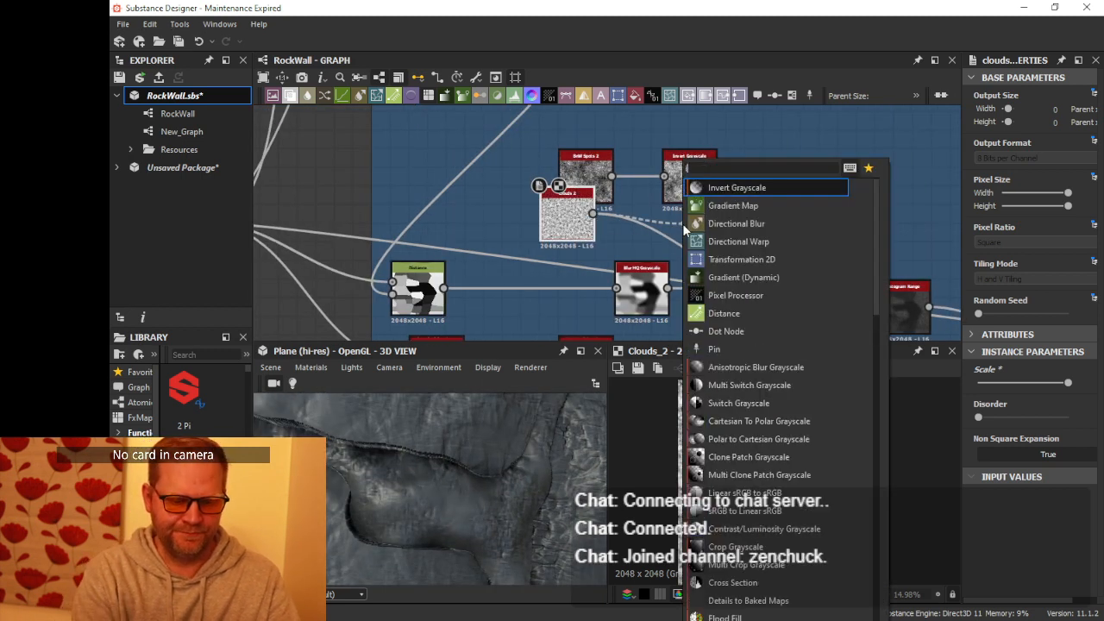
{"action": "type", "text": "vert"}
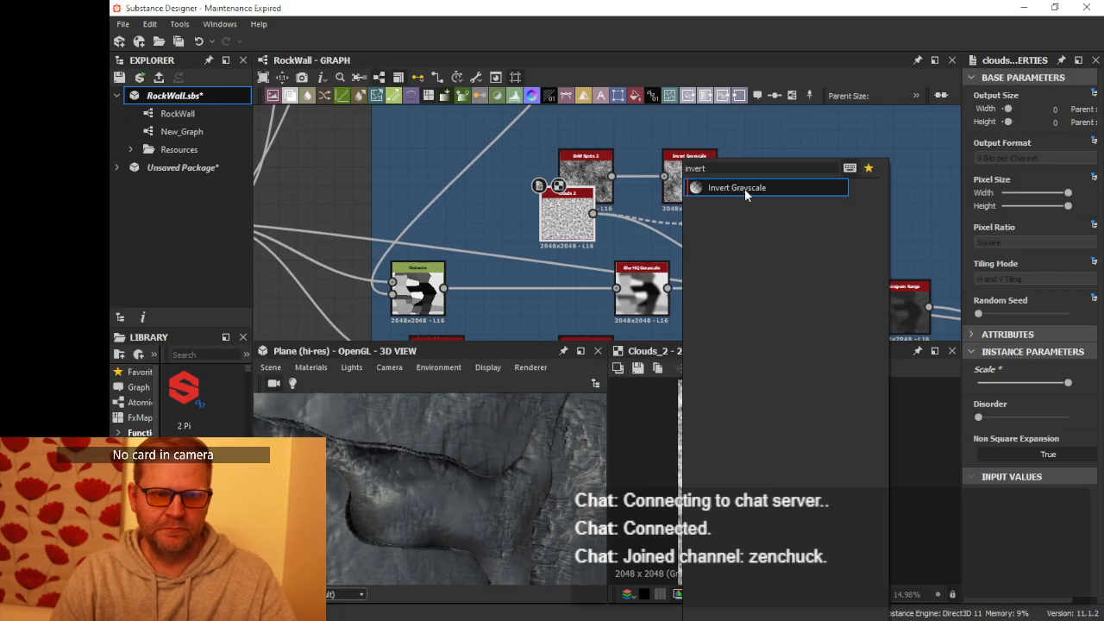
{"action": "left_click", "coordinate": [745, 188]}
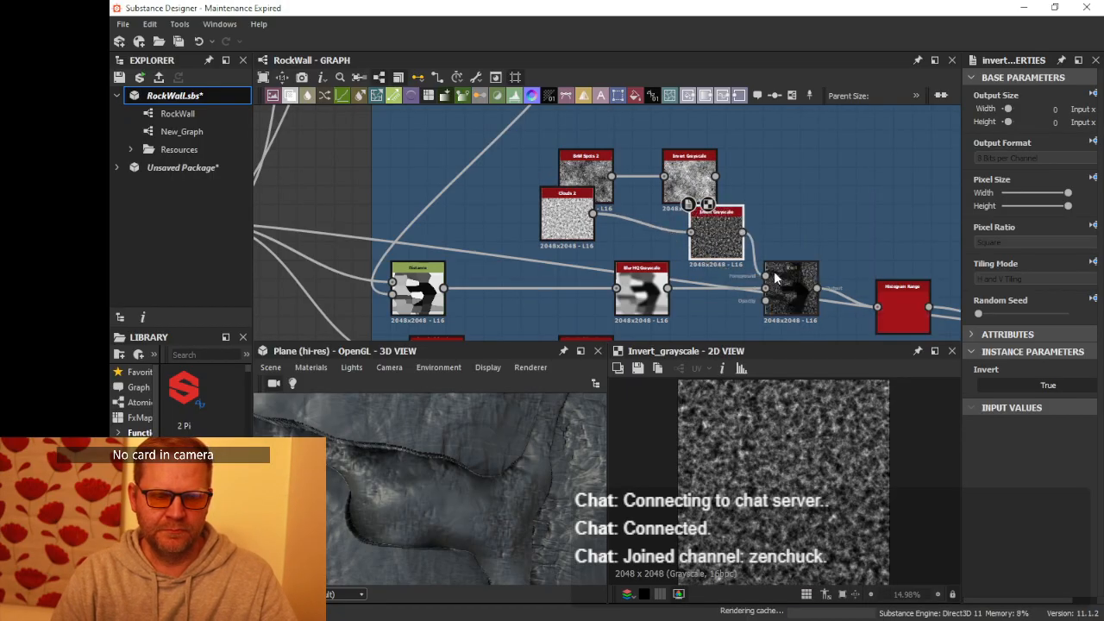
{"action": "left_click_drag", "start_coordinate": [496, 487], "coordinate": [754, 488]}
{"action": "left_click_drag", "start_coordinate": [448, 420], "coordinate": [490, 472]}
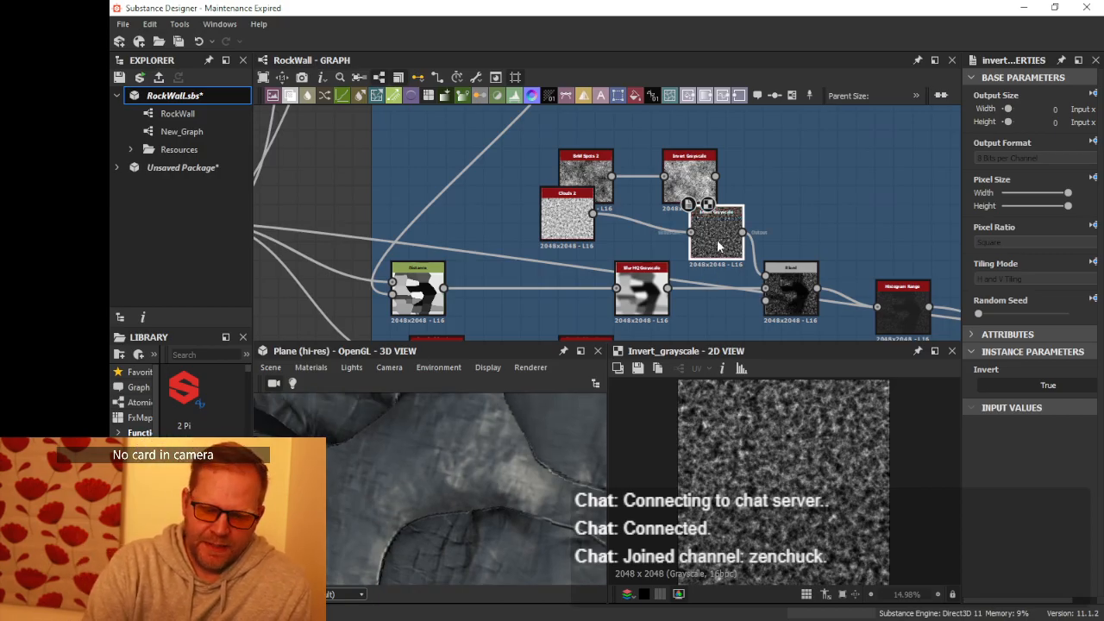
- Delete the Invert Grayscale after Clouds 2 and connect the BnW Spots 2 Invert Grayscale to the lower Blend's Foreground, showing its output in 2D
{"action": "key", "text": "Delete"}
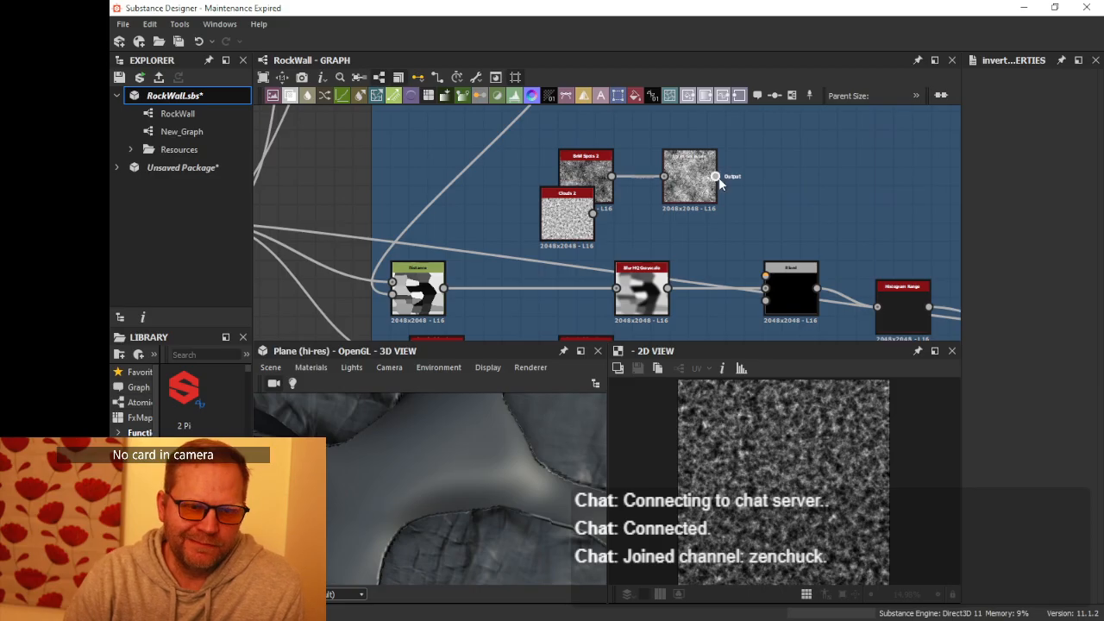
{"action": "left_click_drag", "start_coordinate": [771, 281], "coordinate": [767, 280]}
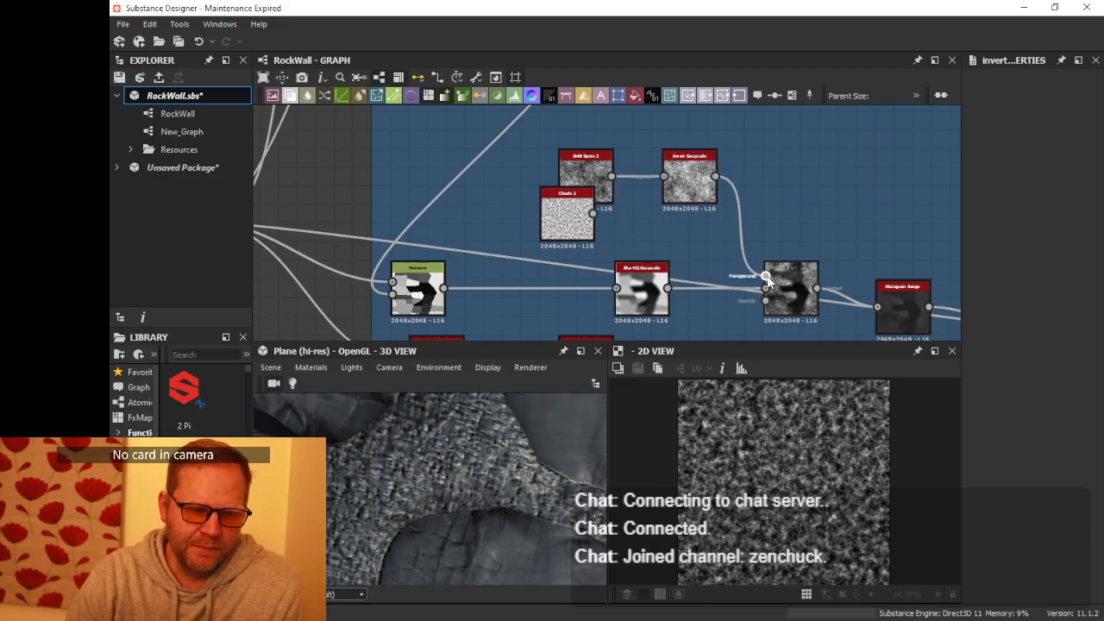
{"action": "left_click", "coordinate": [703, 193]}
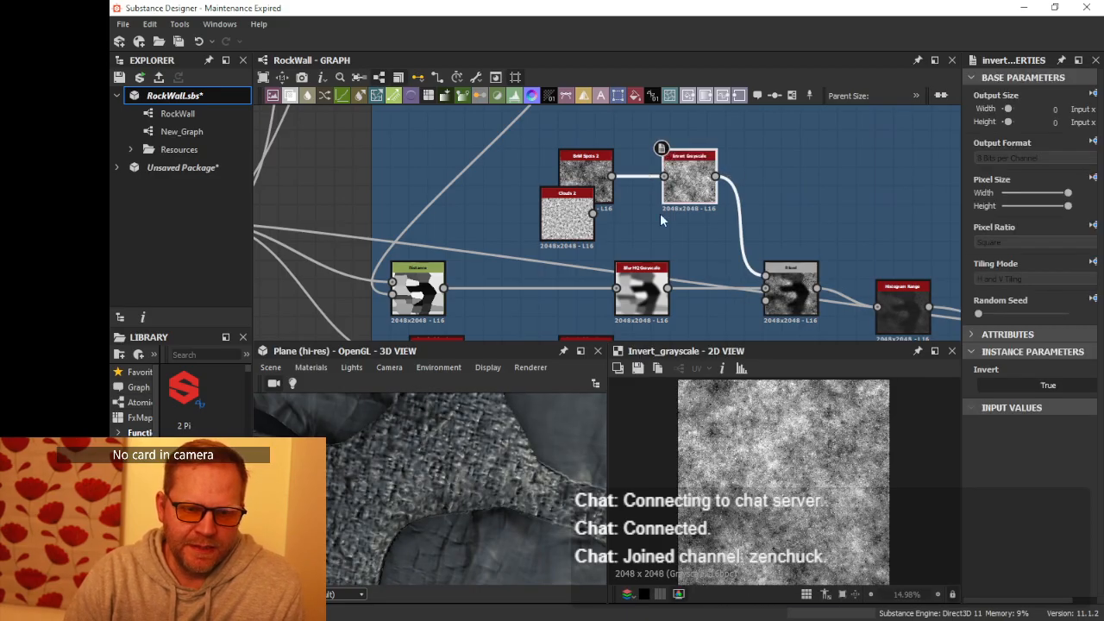
- Delete the unused Clouds 2 node and move the BnW Spots 2 and Invert Grayscale nodes farther away from the Blend
{"action": "left_click", "coordinate": [568, 226]}
{"action": "key", "text": "Delete"}
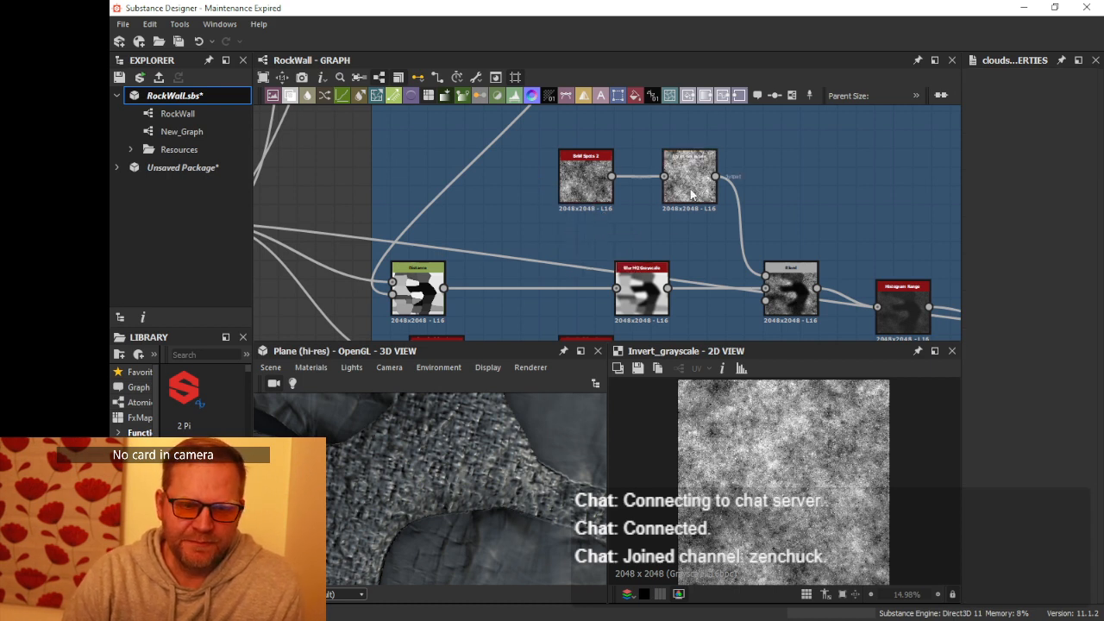
{"action": "scroll", "coordinate": [660, 233], "scroll_direction": "up", "scroll_amount": 4}
{"action": "left_click", "coordinate": [718, 158]}
{"action": "scroll", "coordinate": [718, 164], "scroll_direction": "down", "scroll_amount": 3}
{"action": "middle_click_drag", "start_coordinate": [724, 171], "coordinate": [687, 219]}
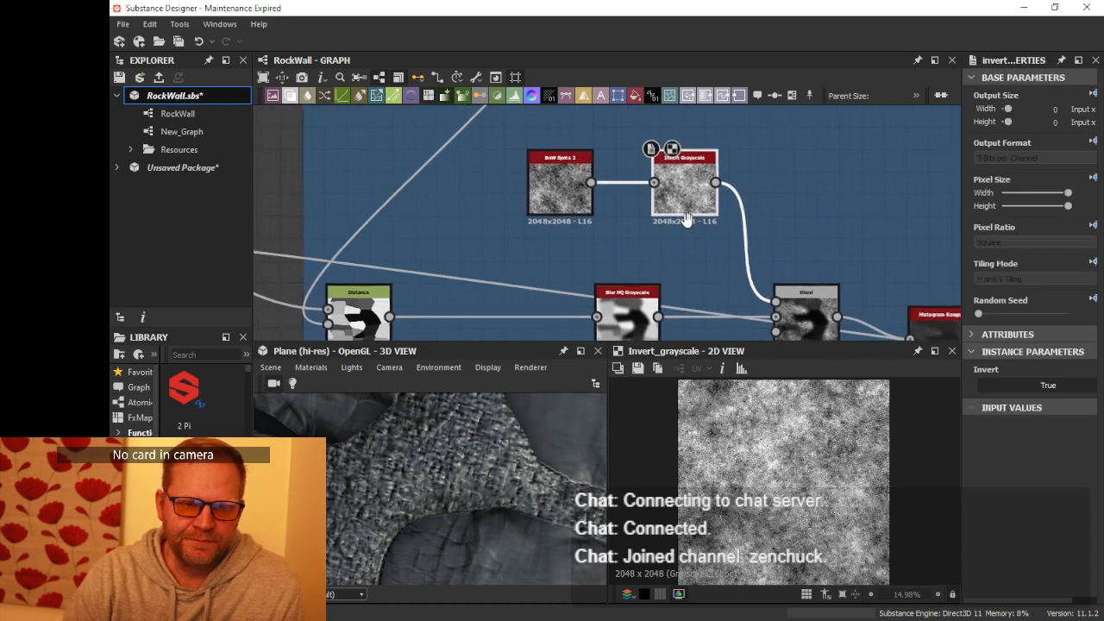
{"action": "left_click_drag", "start_coordinate": [562, 191], "coordinate": [494, 191]}
- Insert a Levels node between the Invert Grayscale node and the grout's Blend node
{"action": "left_click_drag", "start_coordinate": [686, 194], "coordinate": [694, 170]}
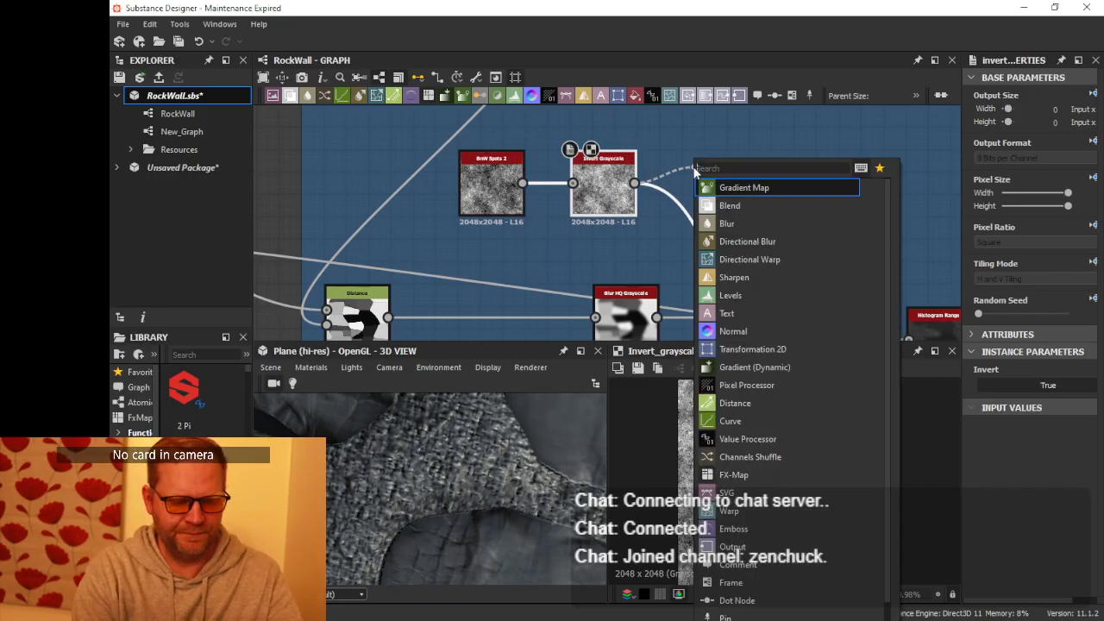
{"action": "type", "text": "le"}
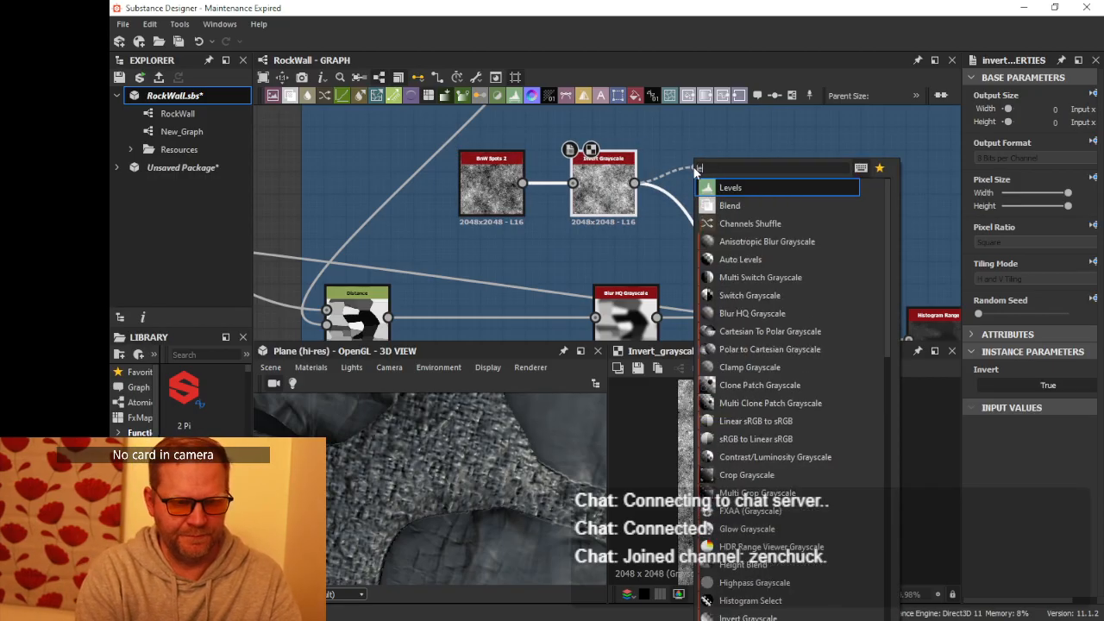
{"action": "left_click", "coordinate": [729, 189]}
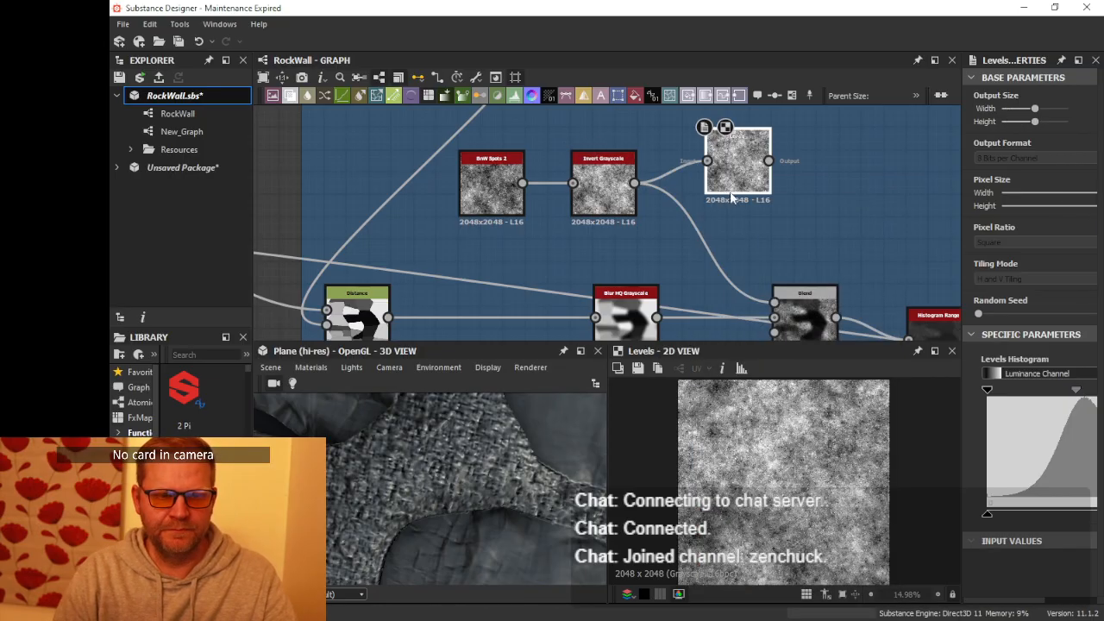
{"action": "left_click_drag", "start_coordinate": [741, 208], "coordinate": [696, 252]}
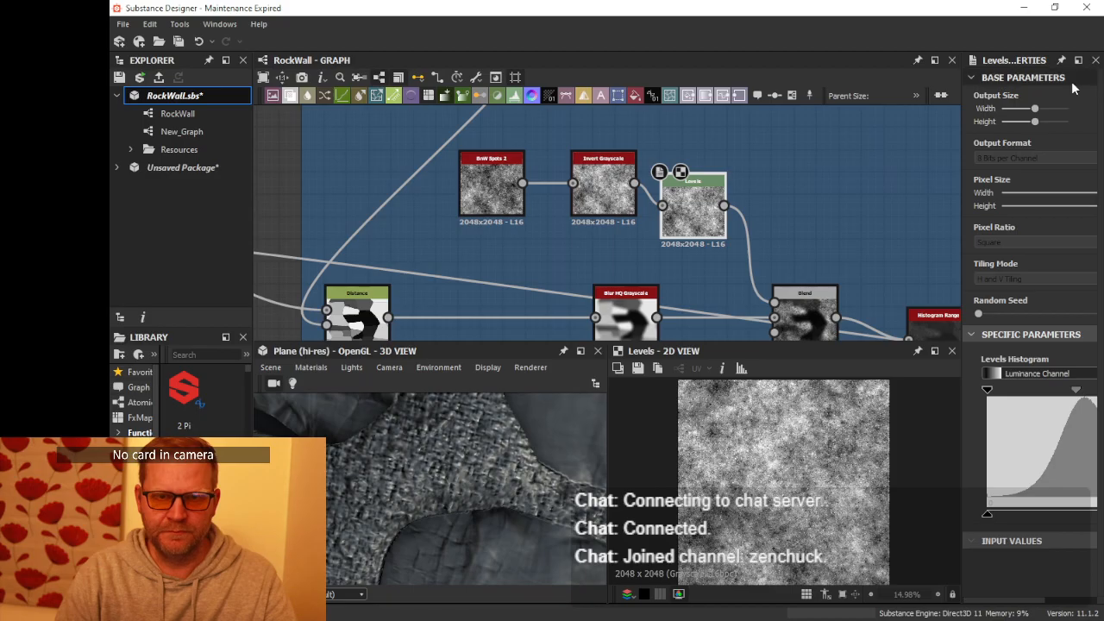
- Widen the node properties area until the full Levels histogram fits in it
{"action": "left_click", "coordinate": [1051, 7]}
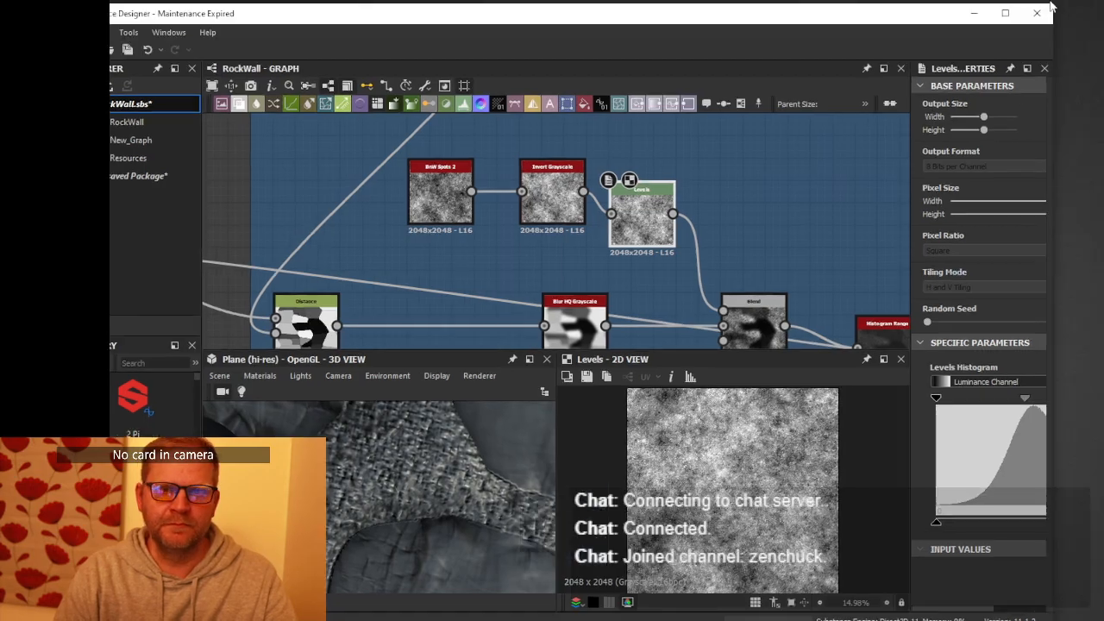
{"action": "left_click", "coordinate": [1006, 13]}
{"action": "left_click_drag", "start_coordinate": [961, 400], "coordinate": [876, 401]}
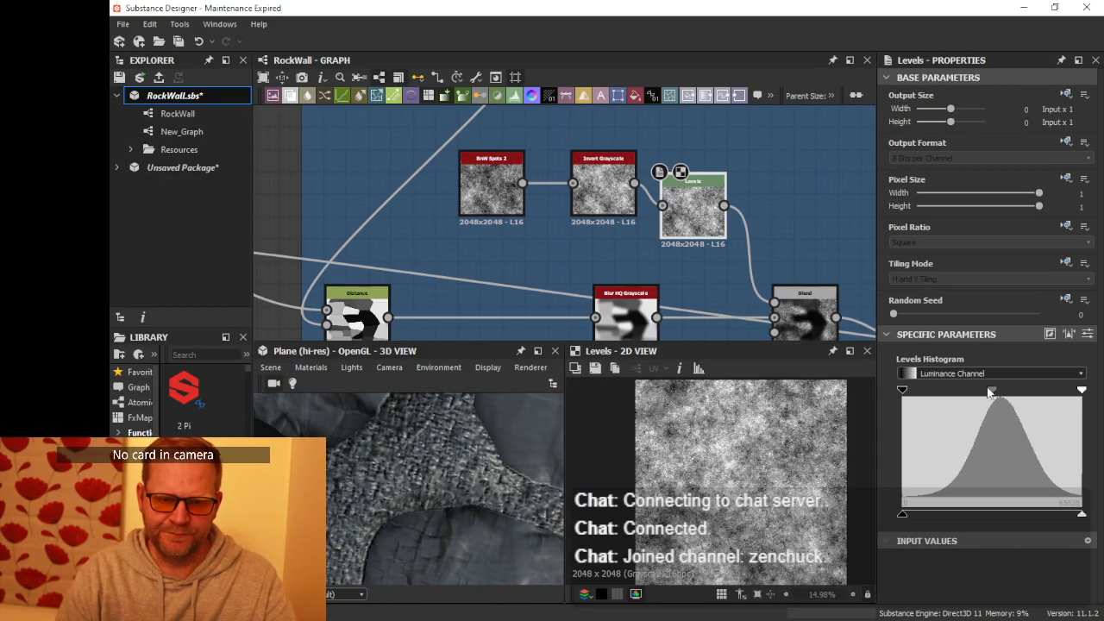
- Darken the noise by moving the Levels midtone well toward the highlights, checking the grout in the 3D preview
{"action": "left_click_drag", "start_coordinate": [992, 393], "coordinate": [1044, 393]}
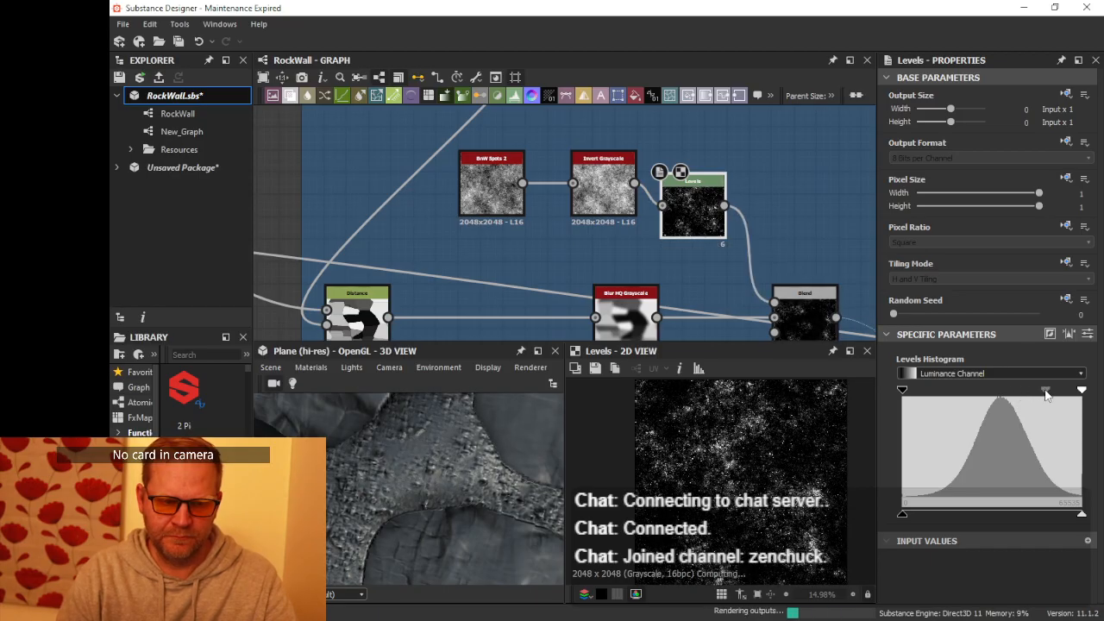
{"action": "scroll", "coordinate": [432, 466], "scroll_direction": "down", "scroll_amount": 5}
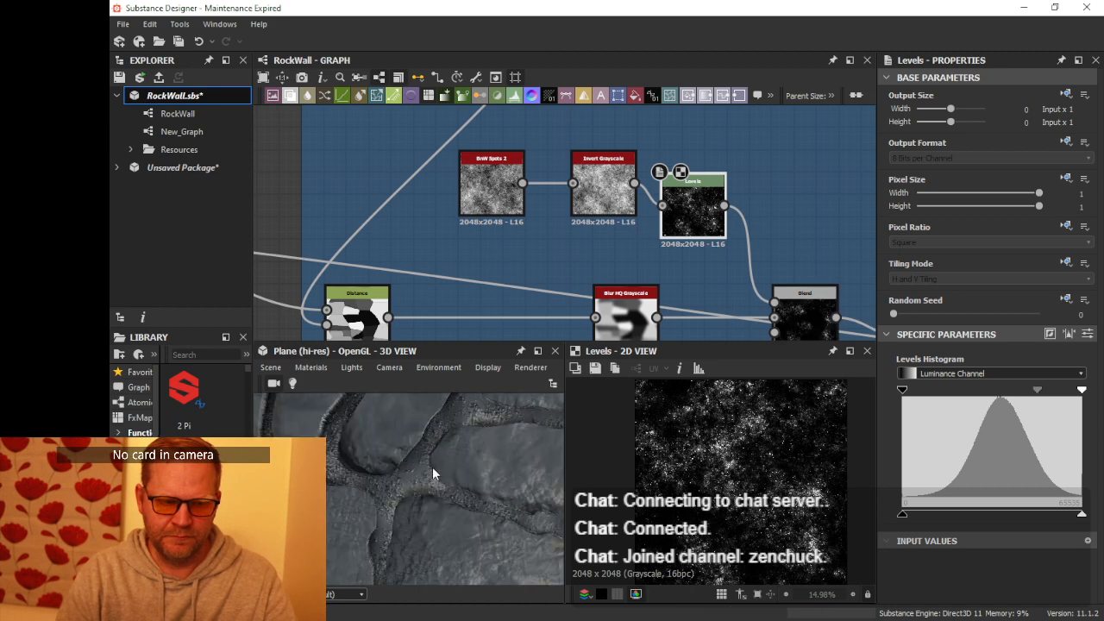
{"action": "left_click_drag", "start_coordinate": [433, 468], "coordinate": [536, 472], "text": "alt"}
{"action": "scroll", "coordinate": [409, 457], "scroll_direction": "up", "scroll_amount": 3}
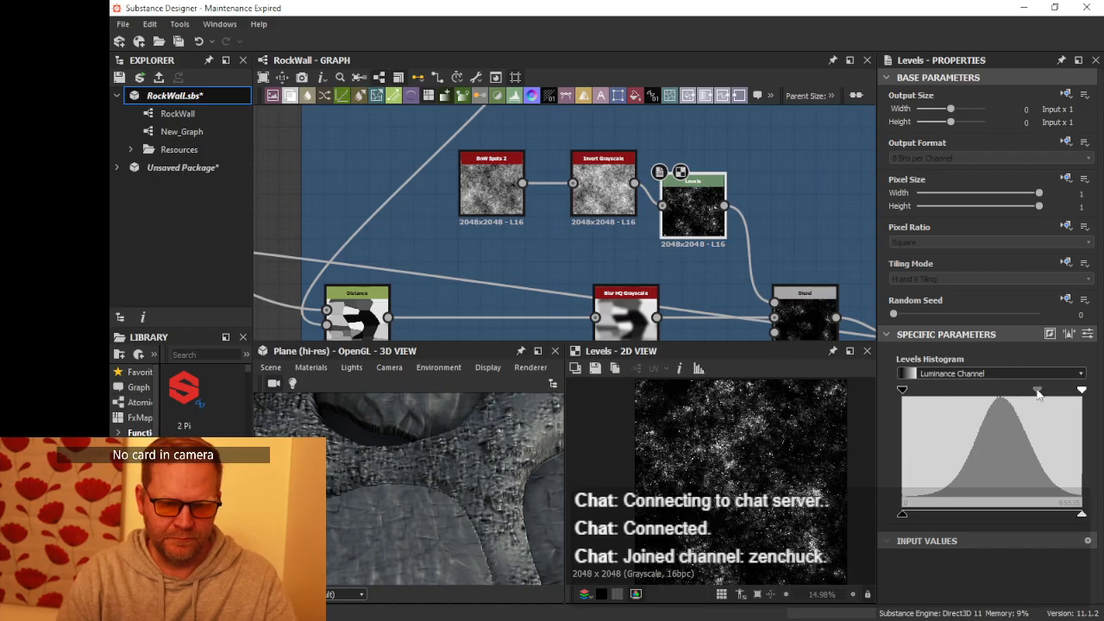
{"action": "left_click_drag", "start_coordinate": [1038, 393], "coordinate": [1029, 394]}
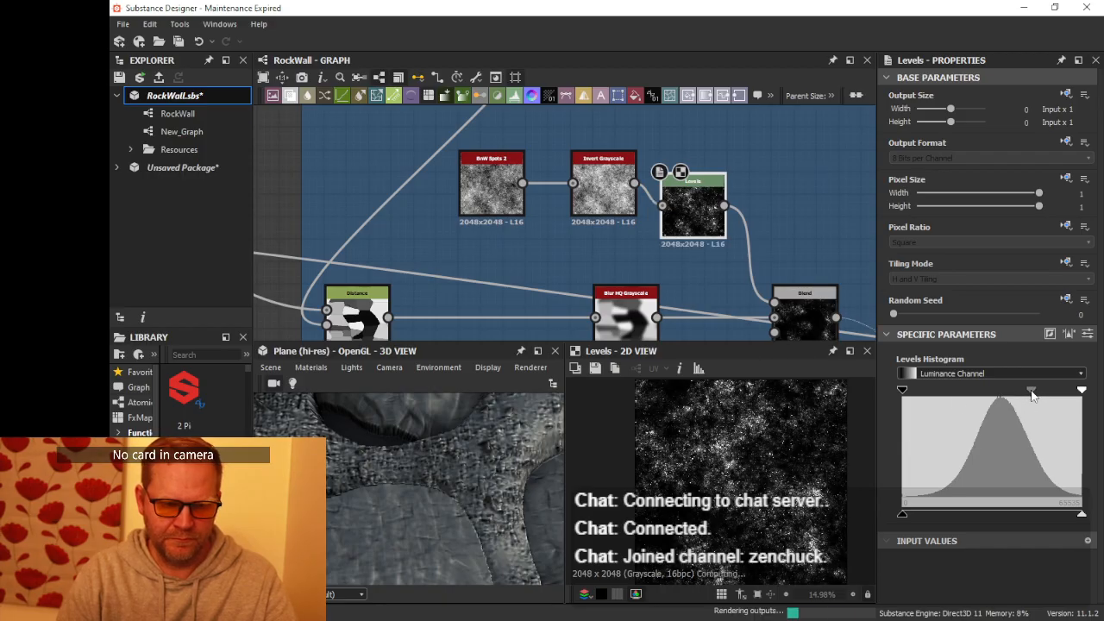
- Remove the Invert Grayscale node so BnW Spots 2 feeds Levels directly, and tidy the positions of both nodes
{"action": "scroll", "coordinate": [747, 226], "scroll_direction": "down", "scroll_amount": 2}
{"action": "left_click_drag", "start_coordinate": [583, 210], "coordinate": [566, 224]}
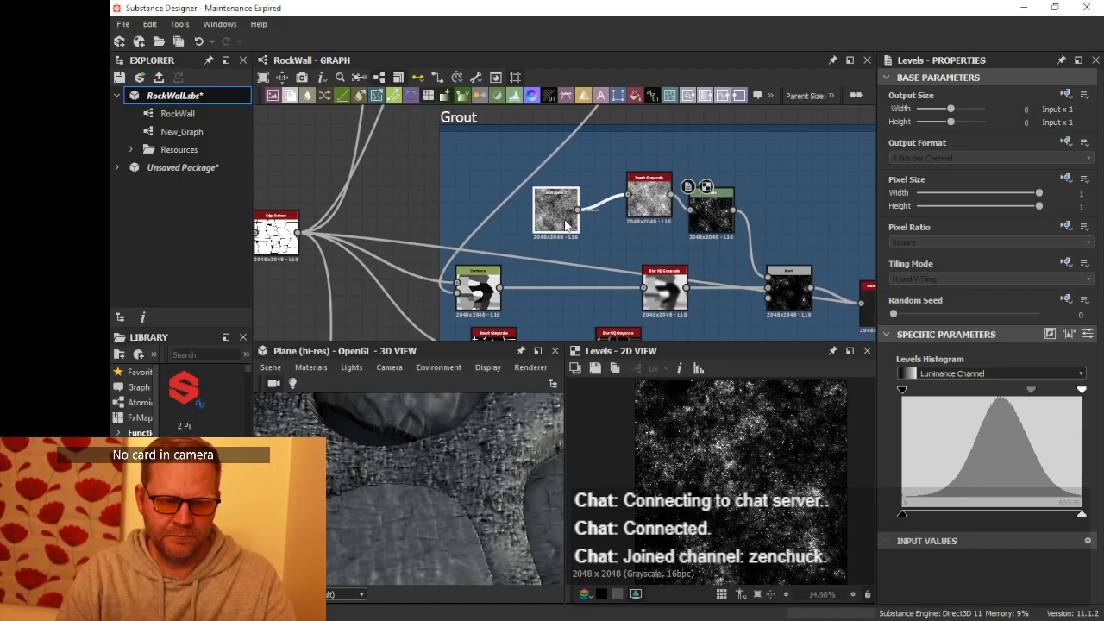
{"action": "left_click_drag", "start_coordinate": [704, 210], "coordinate": [704, 208]}
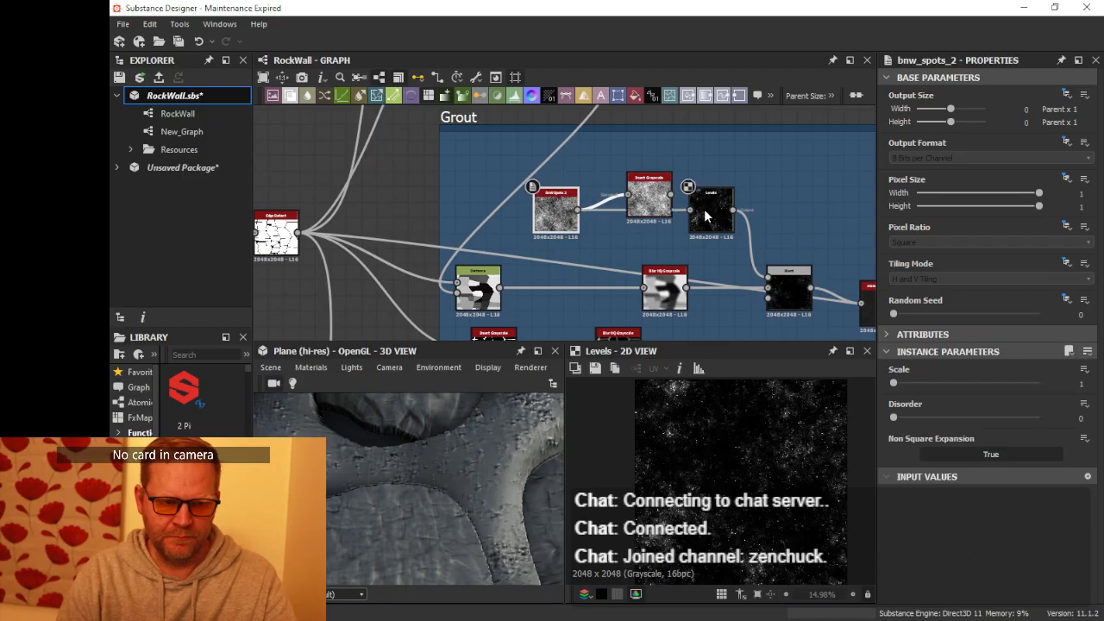
{"action": "left_click", "coordinate": [656, 202]}
{"action": "key", "text": "Delete"}
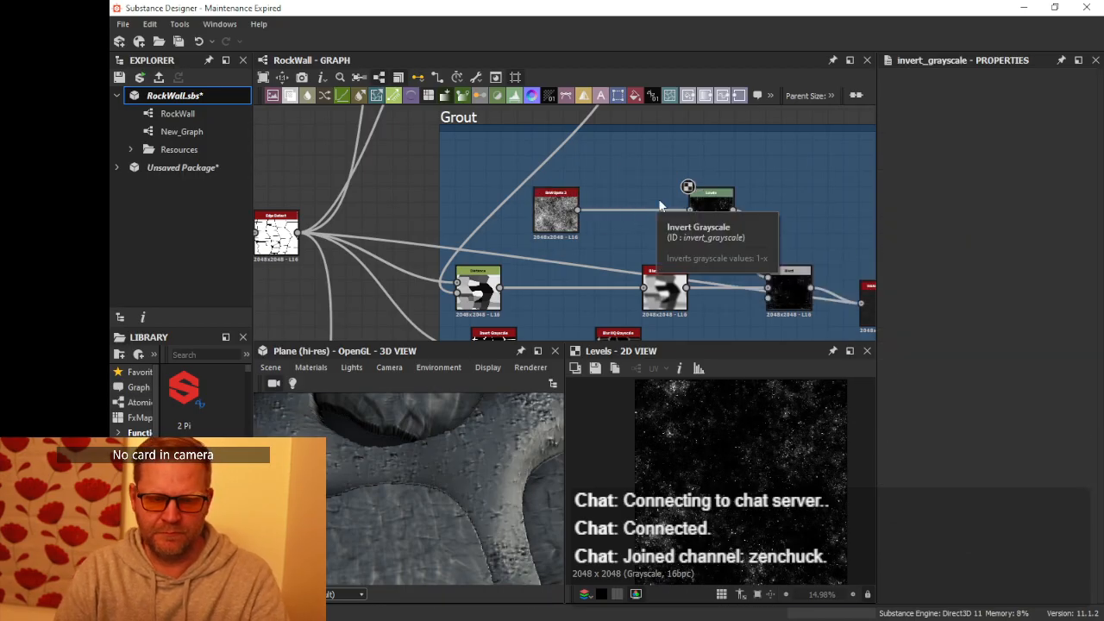
{"action": "left_click", "coordinate": [706, 223]}
{"action": "left_click_drag", "start_coordinate": [706, 222], "coordinate": [675, 223]}
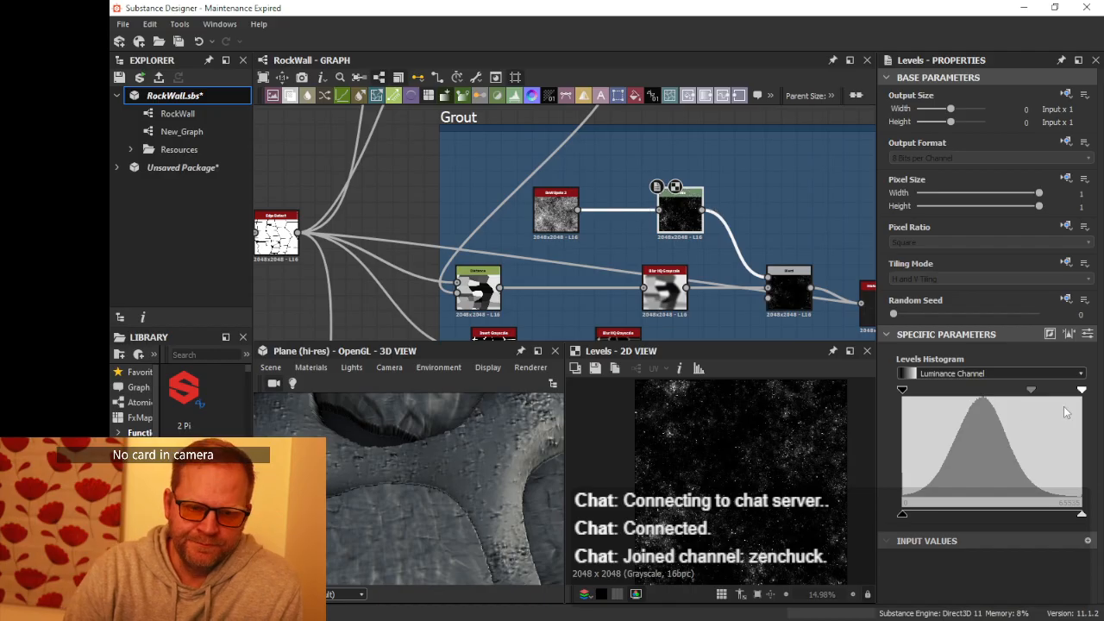
- Set the Levels midtone slightly above the middle of the range and check the grout roughness in the 3D preview
{"action": "mouse_move", "coordinate": [1031, 391]}
{"action": "left_mouse_down"}
{"action": "mouse_move", "coordinate": [968, 391]}
{"action": "mouse_move", "coordinate": [1013, 398]}
{"action": "left_mouse_up"}
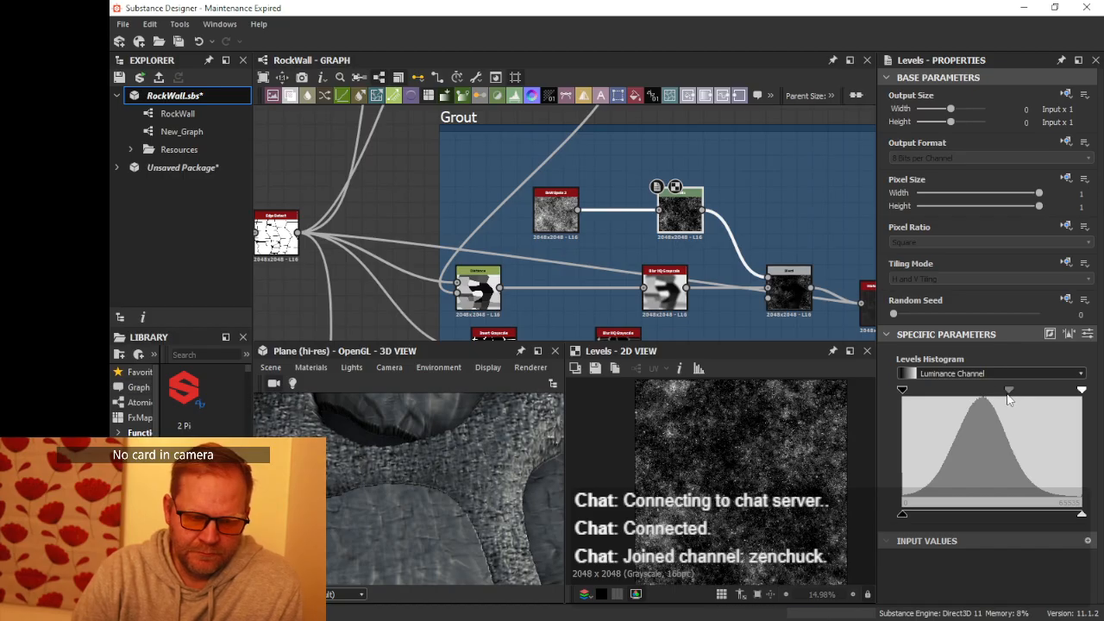
{"action": "scroll", "coordinate": [522, 451], "scroll_direction": "down", "scroll_amount": 5}
{"action": "scroll", "coordinate": [513, 450], "scroll_direction": "up", "scroll_amount": 5}
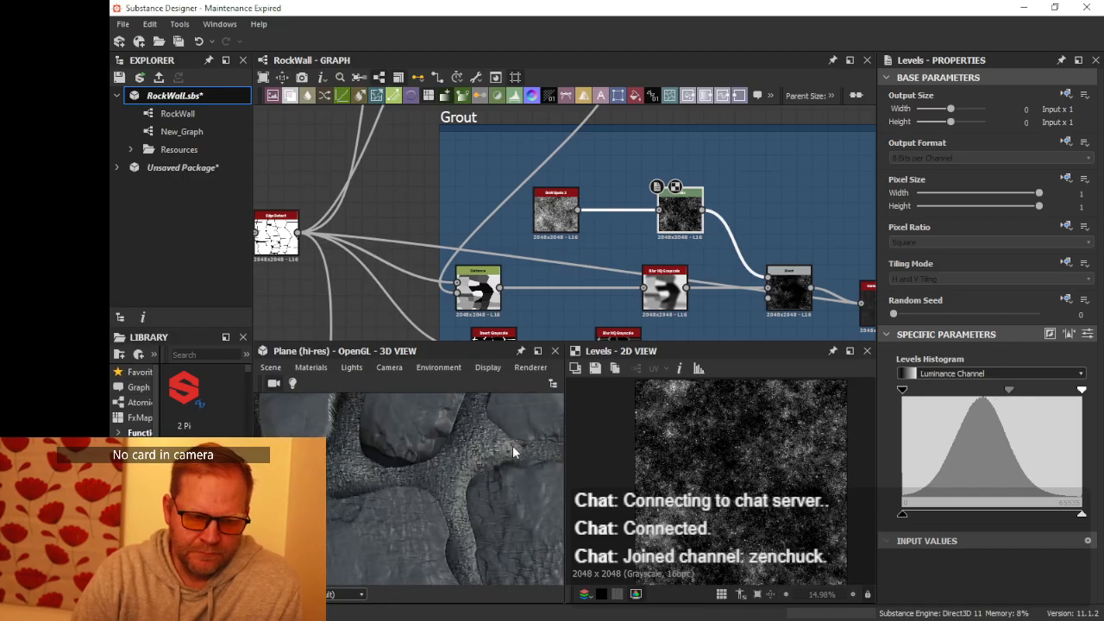
{"action": "scroll", "coordinate": [510, 444], "scroll_direction": "down", "scroll_amount": 5}
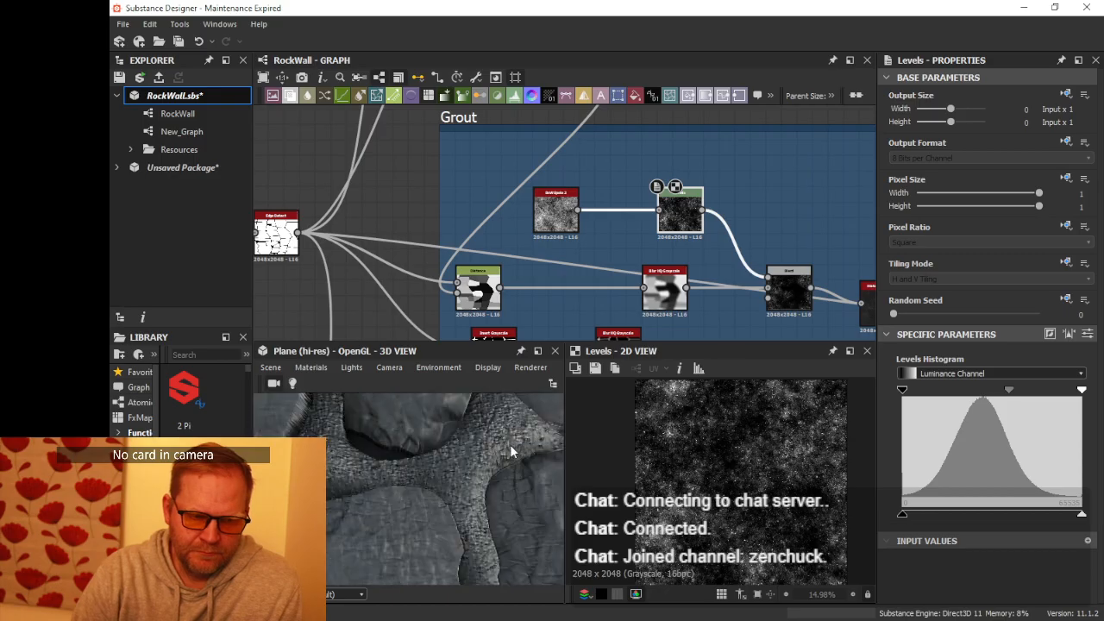
- Insert a Histogram Scan node between the Levels node and the grout's Blend node
{"action": "left_click_drag", "start_coordinate": [678, 226], "coordinate": [627, 212]}
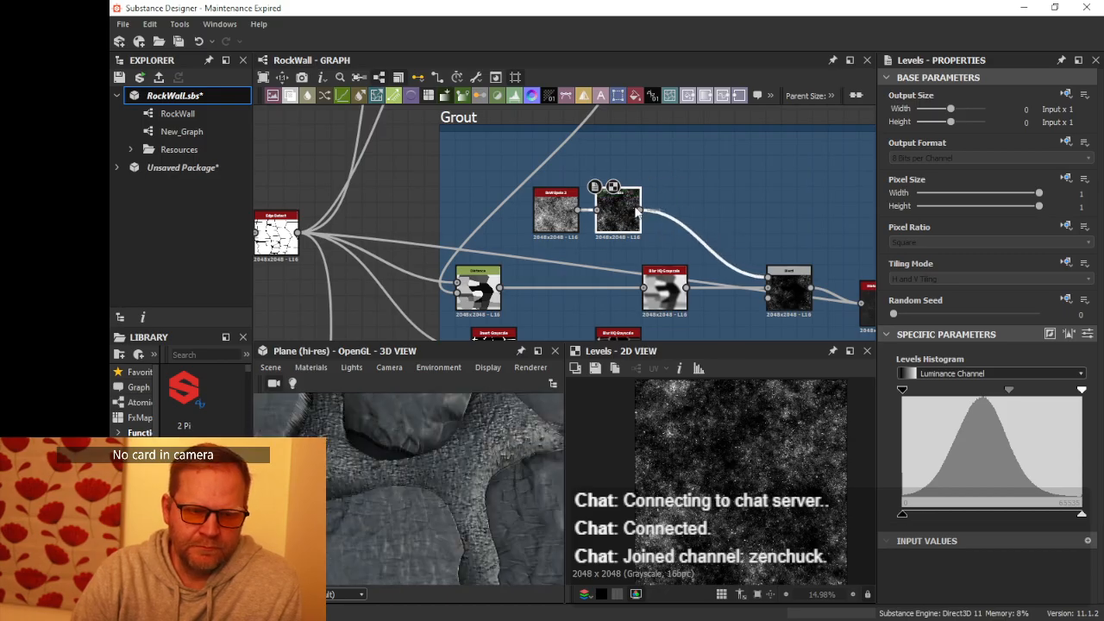
{"action": "left_click_drag", "start_coordinate": [711, 212], "coordinate": [711, 209]}
{"action": "type", "text": "his"}
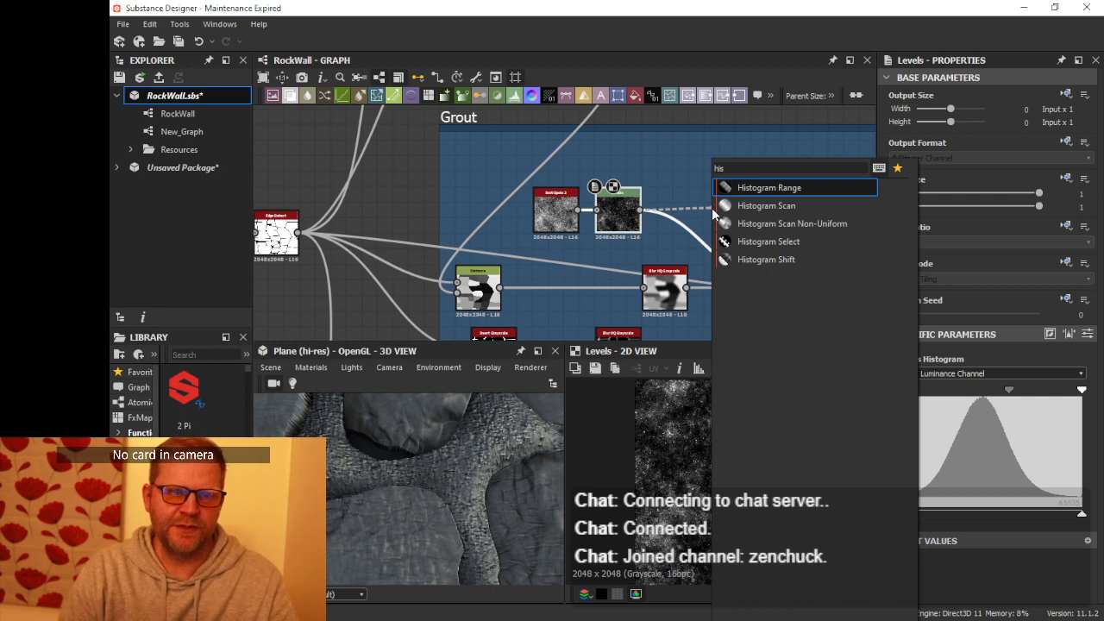
{"action": "key", "text": "Down"}
{"action": "key", "text": "Return"}
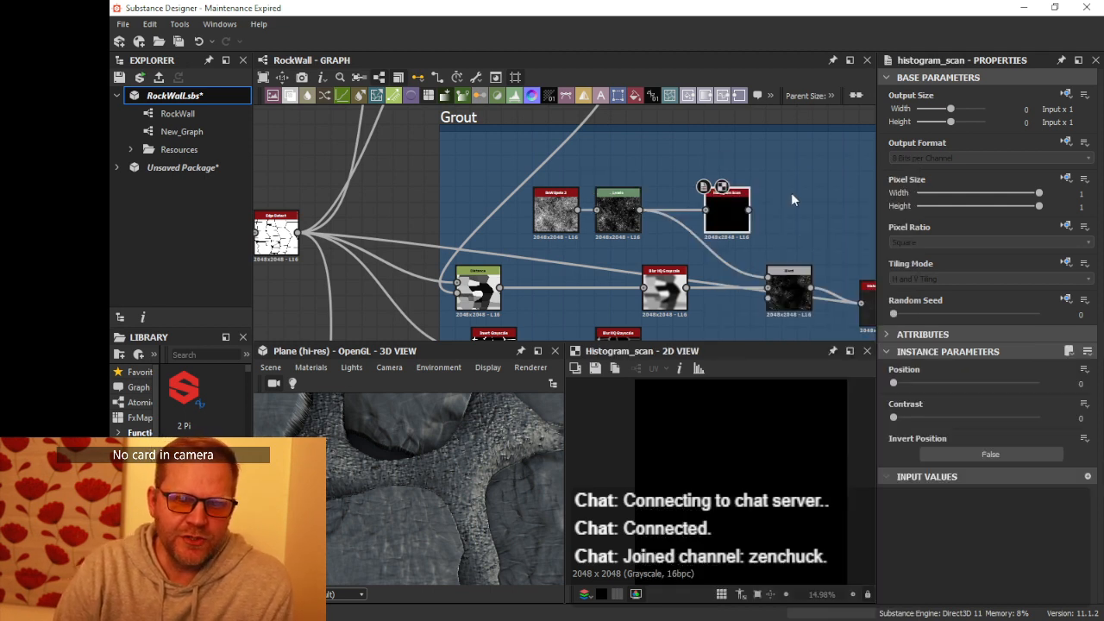
{"action": "left_click_drag", "start_coordinate": [749, 211], "coordinate": [768, 277]}
{"action": "left_click_drag", "start_coordinate": [730, 231], "coordinate": [714, 231]}
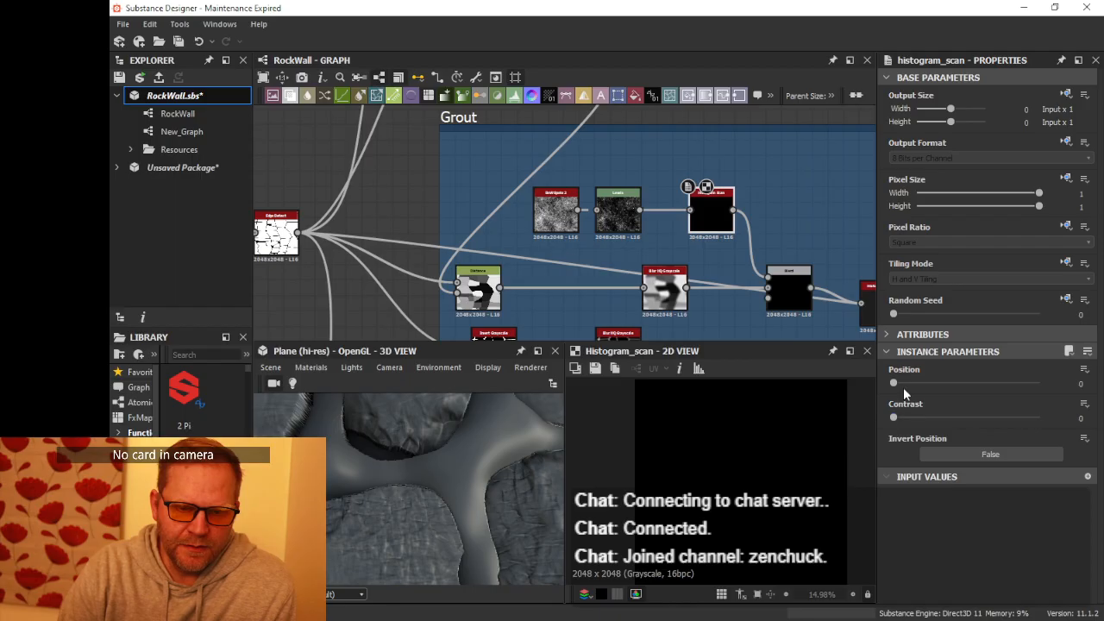
- Set the Histogram Scan position to 0.48 and inspect the grout up close and from afar in the 3D preview
{"action": "left_click_drag", "start_coordinate": [904, 384], "coordinate": [977, 389]}
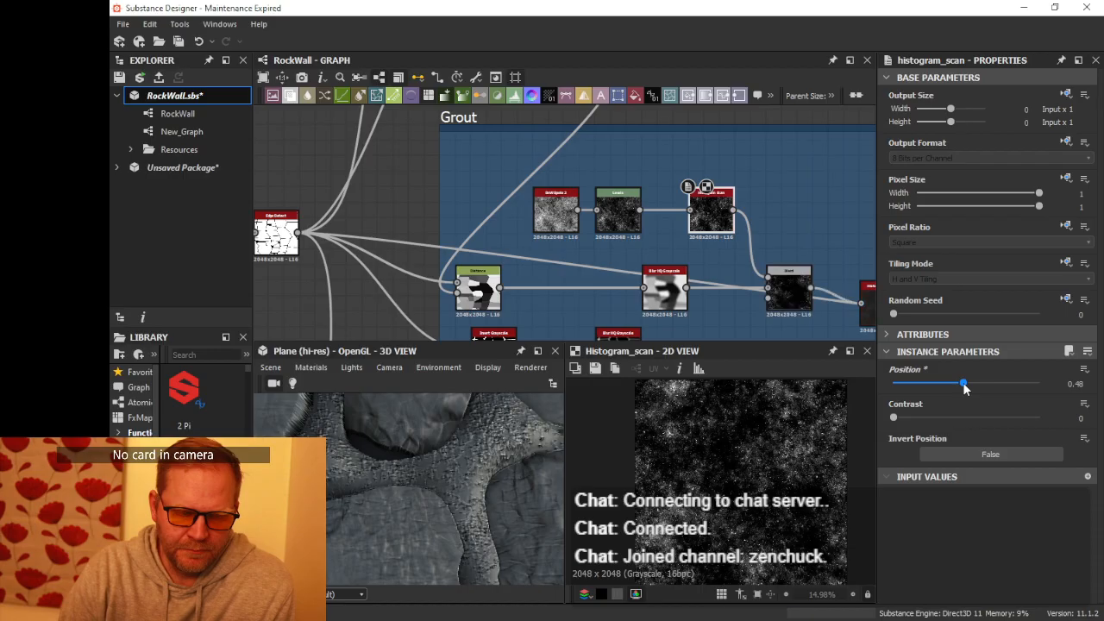
{"action": "scroll", "coordinate": [476, 446], "scroll_direction": "down", "scroll_amount": 3}
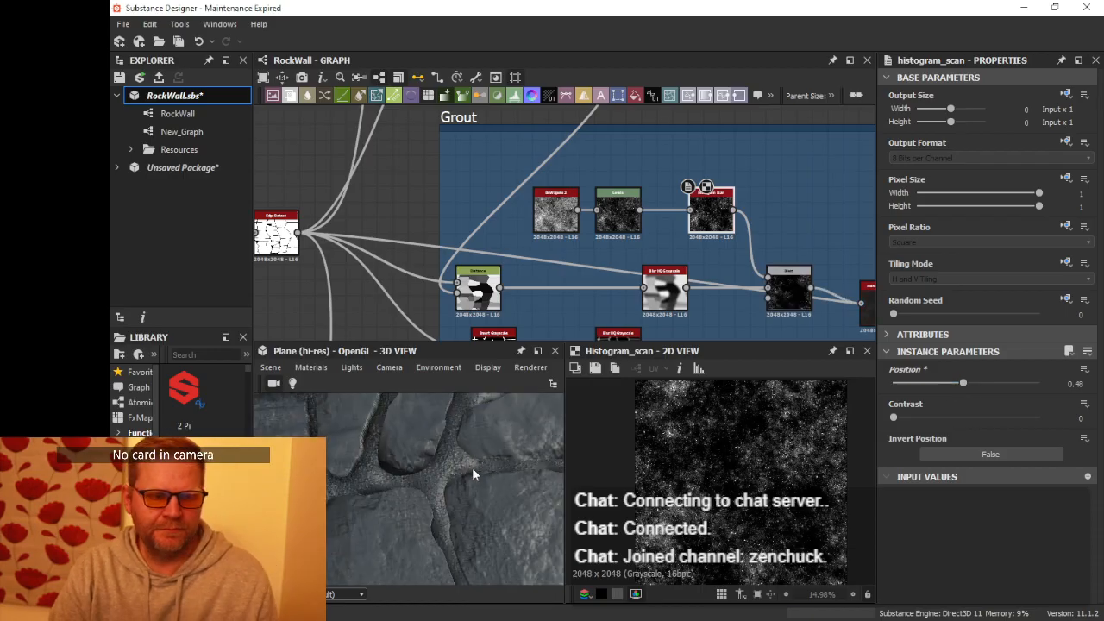
{"action": "scroll", "coordinate": [474, 474], "scroll_direction": "up", "scroll_amount": 3}
{"action": "scroll", "coordinate": [476, 479], "scroll_direction": "up", "scroll_amount": 3}
{"action": "mouse_move", "coordinate": [461, 472]}
{"action": "left_mouse_down"}
{"action": "mouse_move", "coordinate": [515, 475]}
{"action": "mouse_move", "coordinate": [473, 479]}
{"action": "mouse_move", "coordinate": [528, 461]}
{"action": "mouse_move", "coordinate": [563, 523]}
{"action": "mouse_move", "coordinate": [493, 449]}
{"action": "mouse_move", "coordinate": [465, 450]}
{"action": "mouse_move", "coordinate": [475, 471]}
{"action": "left_mouse_up"}
{"action": "scroll", "coordinate": [470, 495], "scroll_direction": "down", "scroll_amount": 4}
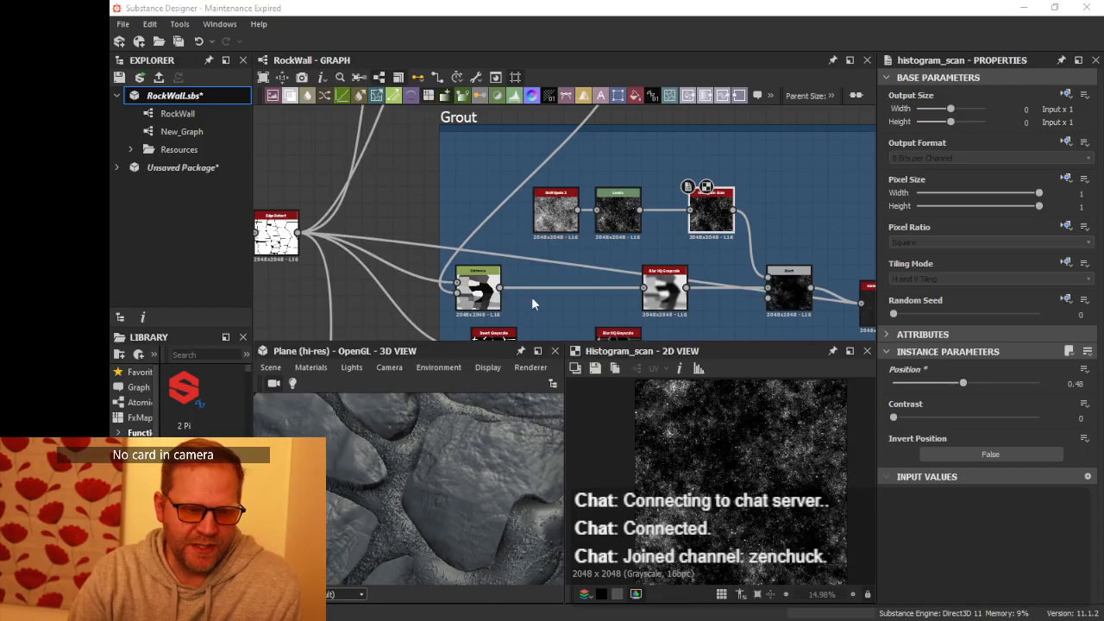
- Check the two Multiply Blend nodes at the end of the frame below Grout and delete both
{"action": "scroll", "coordinate": [532, 303], "scroll_direction": "down", "scroll_amount": 5}
{"action": "middle_click_drag", "start_coordinate": [627, 188], "coordinate": [592, 176]}
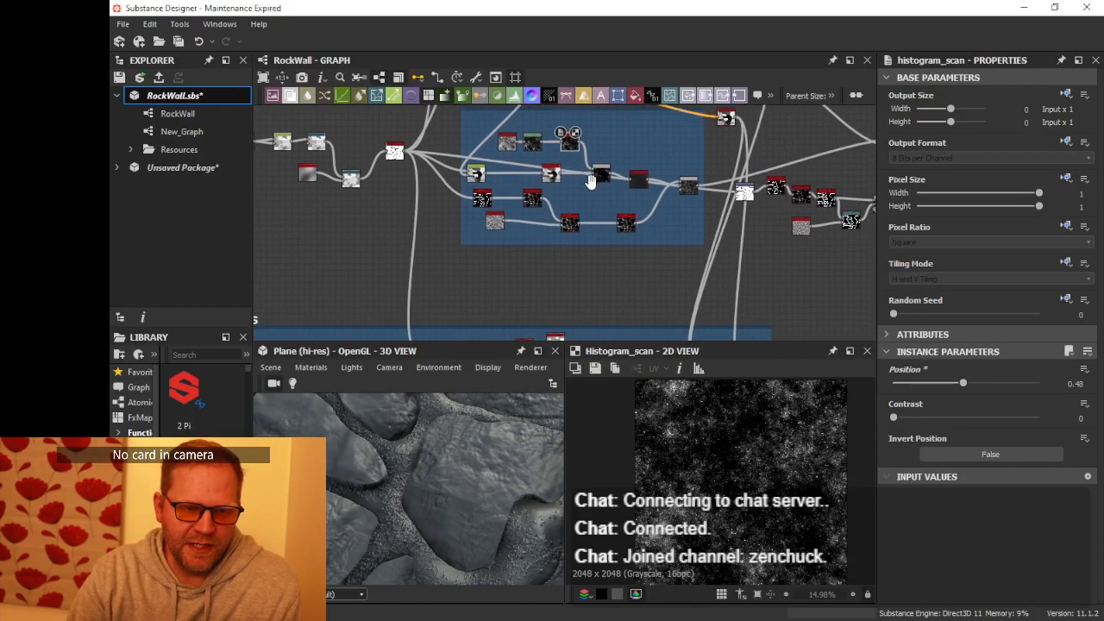
{"action": "scroll", "coordinate": [605, 207], "scroll_direction": "down", "scroll_amount": 2}
{"action": "middle_click_drag", "start_coordinate": [622, 227], "coordinate": [587, 165]}
{"action": "scroll", "coordinate": [603, 217], "scroll_direction": "up", "scroll_amount": 3}
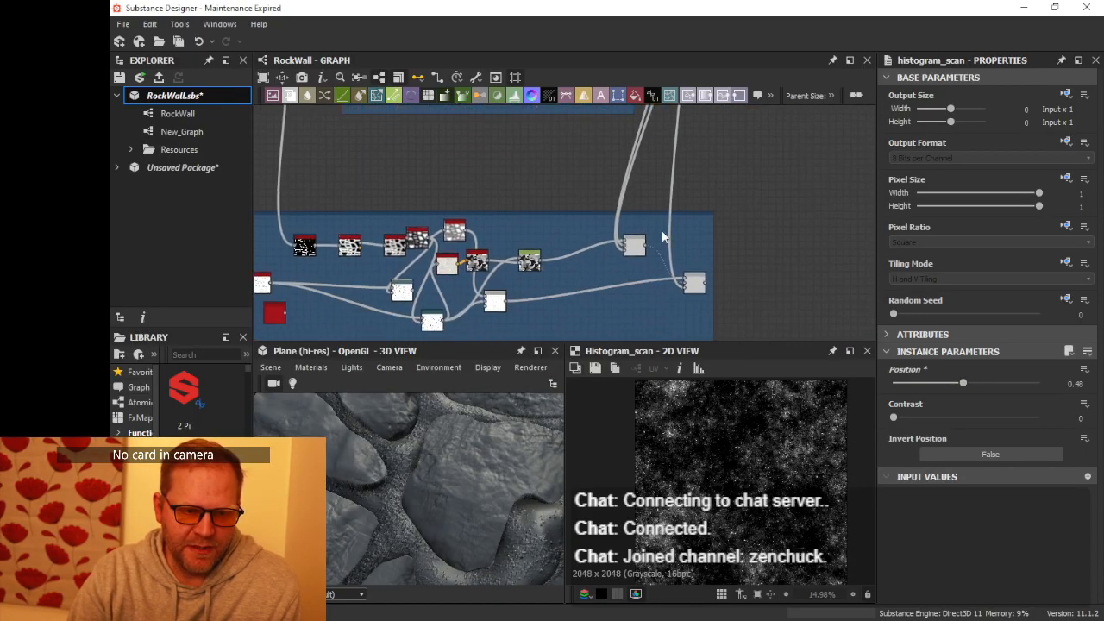
{"action": "scroll", "coordinate": [589, 260], "scroll_direction": "up", "scroll_amount": 2}
{"action": "left_click", "coordinate": [615, 248]}
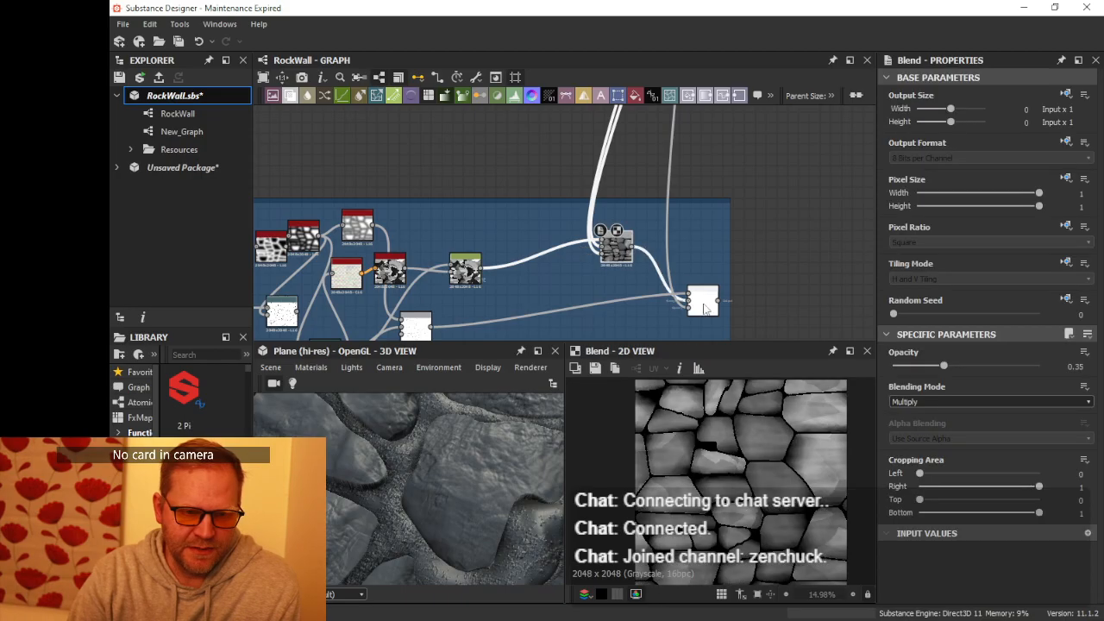
{"action": "left_click_drag", "start_coordinate": [704, 309], "coordinate": [666, 294]}
{"action": "scroll", "coordinate": [655, 276], "scroll_direction": "up", "scroll_amount": 3}
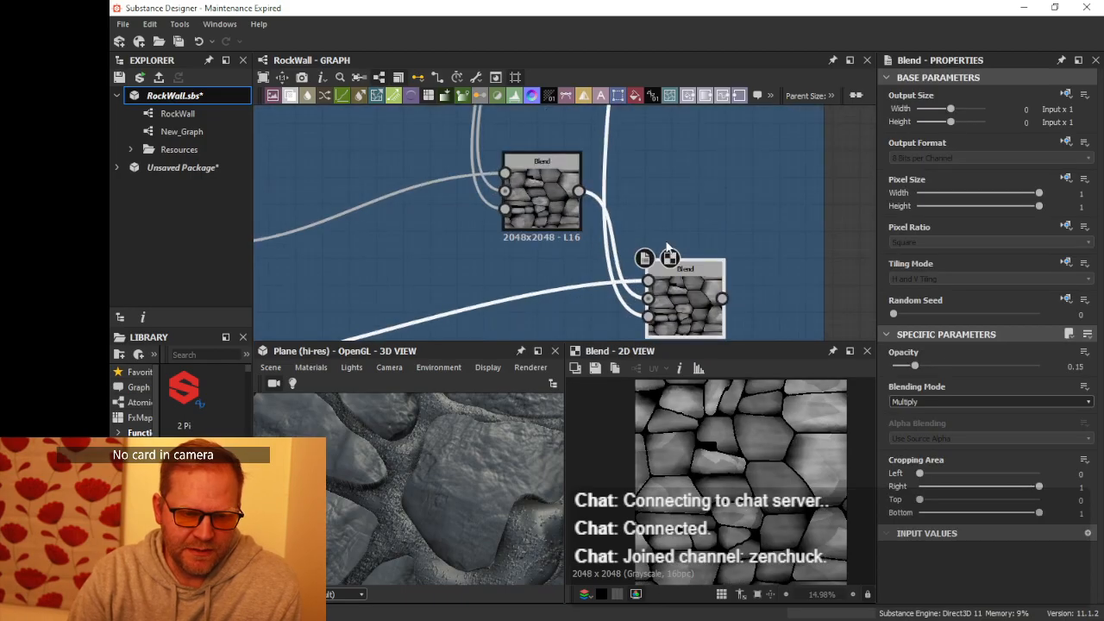
{"action": "scroll", "coordinate": [685, 291], "scroll_direction": "down", "scroll_amount": 3}
{"action": "left_click_drag", "start_coordinate": [690, 295], "coordinate": [621, 295]}
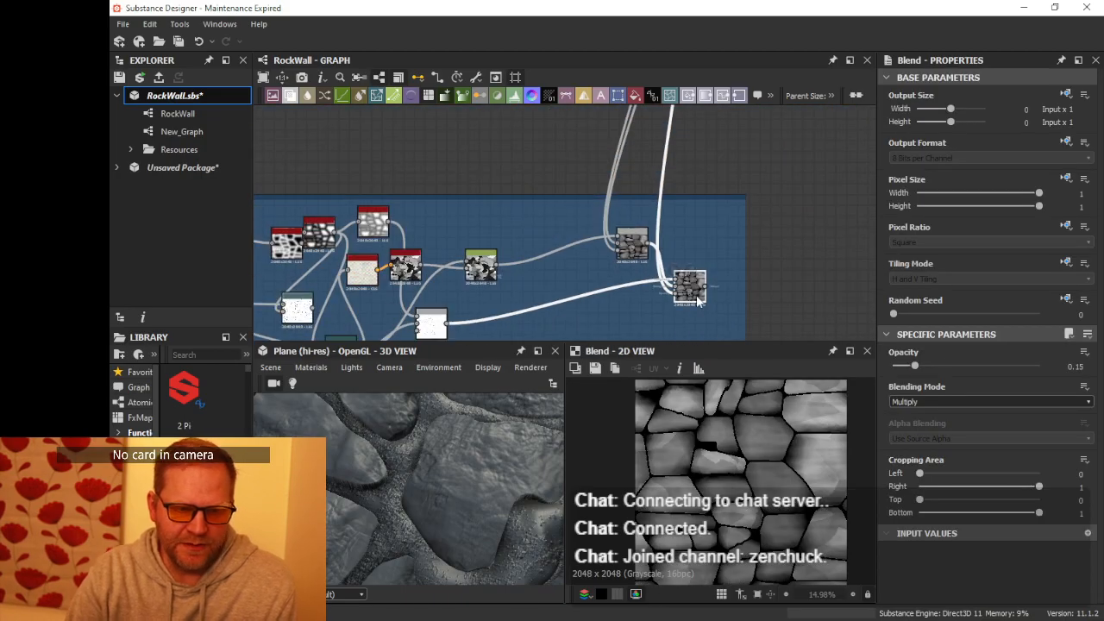
{"action": "key", "text": "Delete"}
{"action": "left_click", "coordinate": [637, 250]}
{"action": "key", "text": "Delete"}
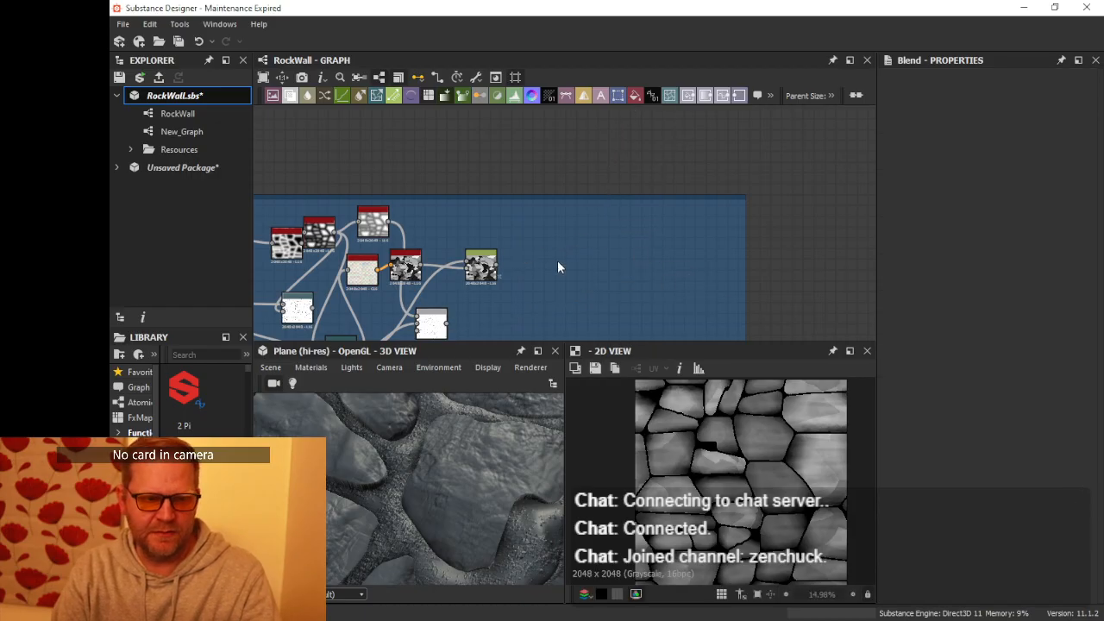
- Preview the Distance node and the Add (Linear Dodge) Blend node, and move that Blend closer beneath Distance
{"action": "middle_click_drag", "start_coordinate": [557, 262], "coordinate": [610, 227]}
{"action": "double_click", "coordinate": [535, 247]}
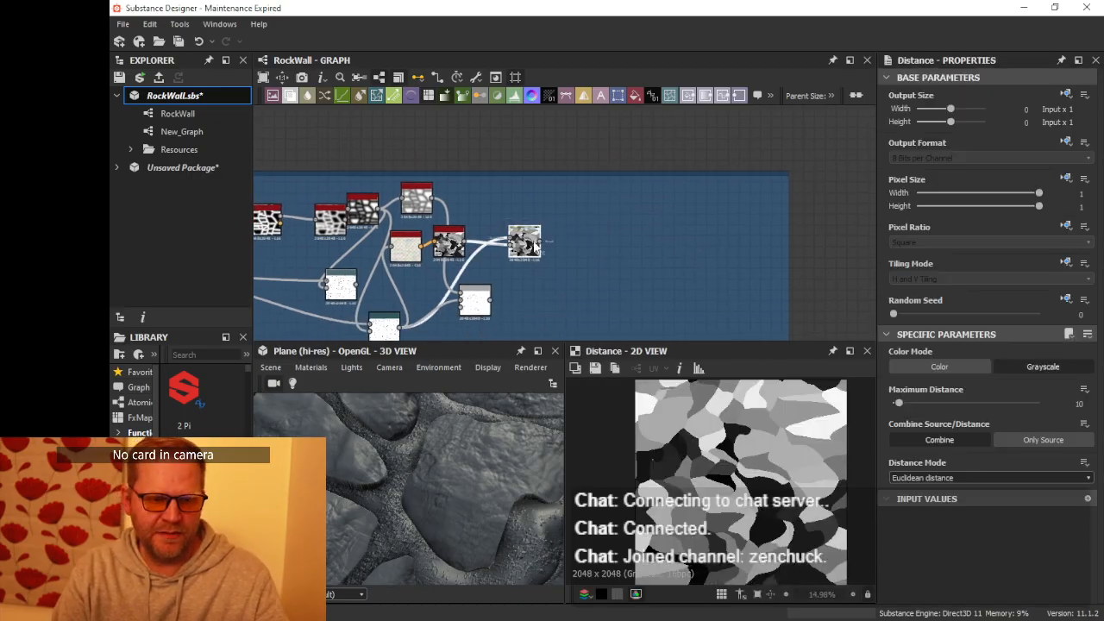
{"action": "double_click", "coordinate": [473, 304]}
{"action": "left_click_drag", "start_coordinate": [473, 304], "coordinate": [509, 286]}
- Add a Blend node after the Distance node, feed it from Distance and the Add (Linear Dodge) Blend, and set it to Multiply
{"action": "scroll", "coordinate": [543, 250], "scroll_direction": "up", "scroll_amount": 2}
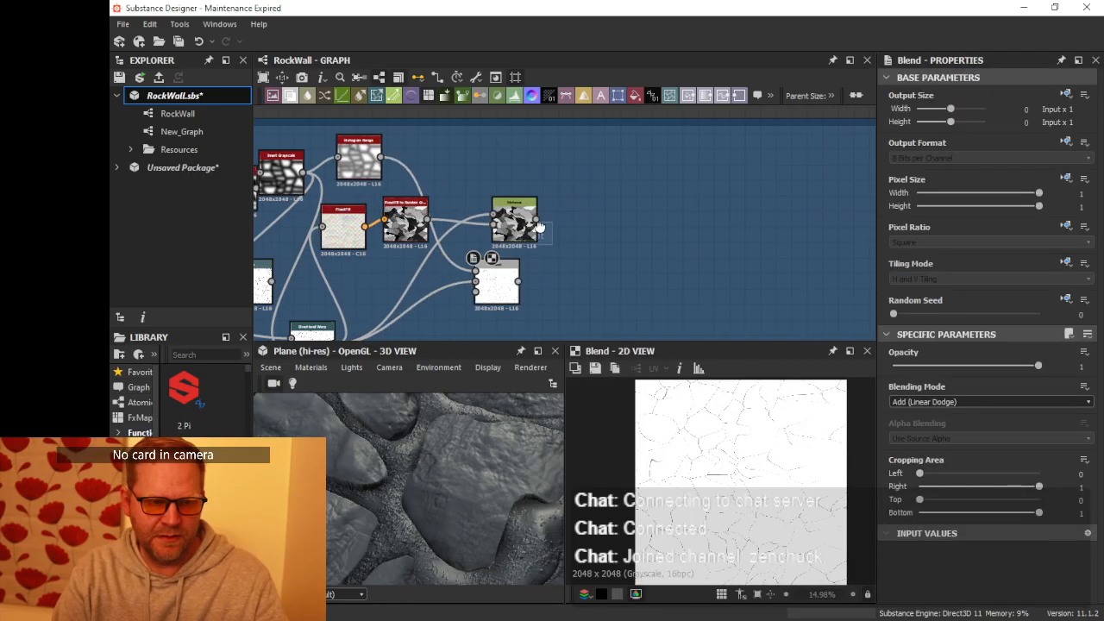
{"action": "left_click_drag", "start_coordinate": [584, 265], "coordinate": [583, 265]}
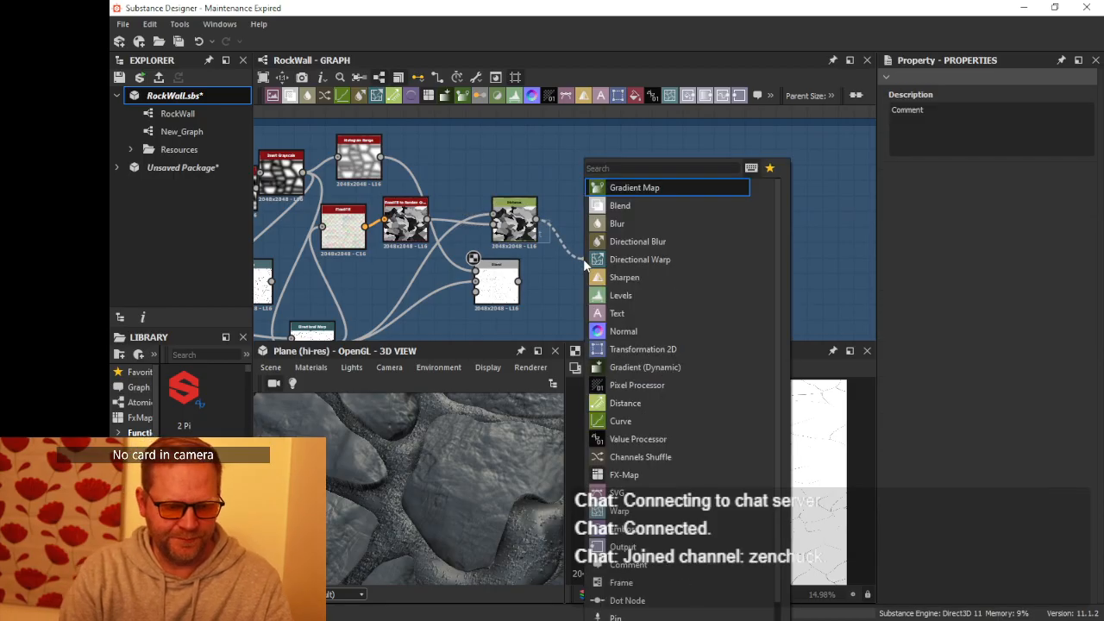
{"action": "type", "text": "blend"}
{"action": "key", "text": "Return"}
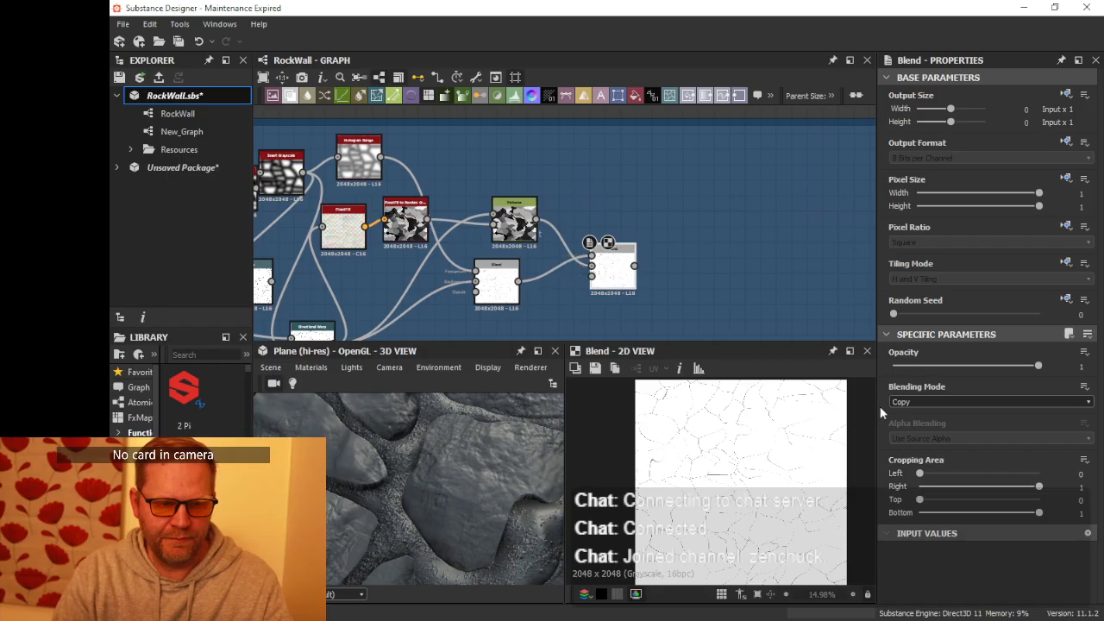
{"action": "left_click", "coordinate": [943, 402]}
{"action": "left_click", "coordinate": [921, 441]}
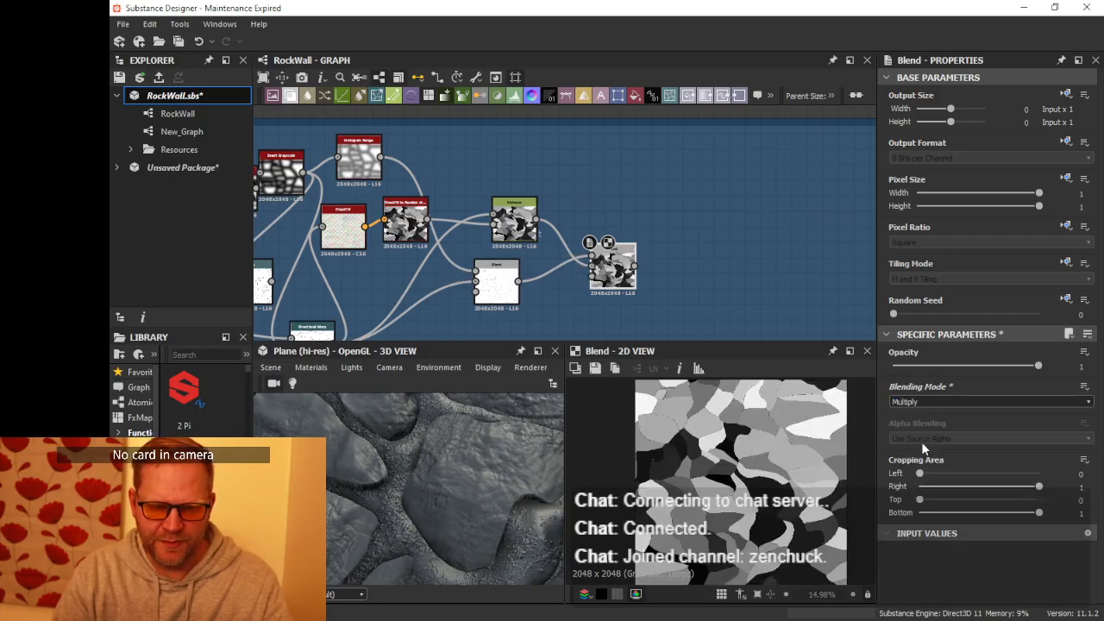
- Shift the final Blend node inside the Grout frame slightly down and widen the frame to make room beside it
{"action": "scroll", "coordinate": [648, 180], "scroll_direction": "down", "scroll_amount": 5}
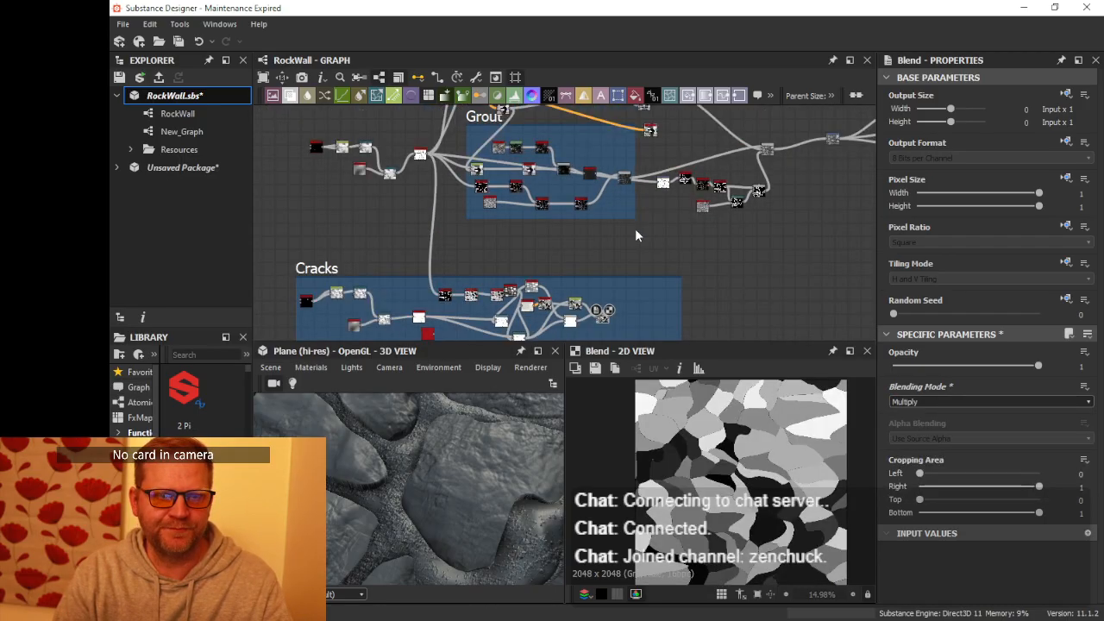
{"action": "scroll", "coordinate": [641, 231], "scroll_direction": "up", "scroll_amount": 5}
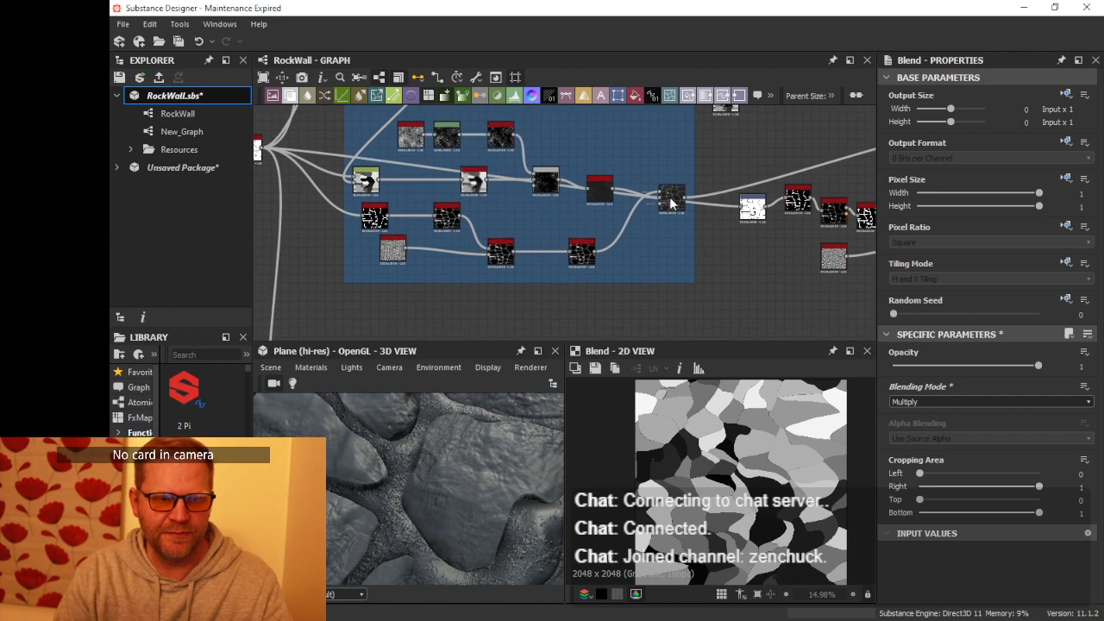
{"action": "left_click_drag", "start_coordinate": [661, 199], "coordinate": [648, 212]}
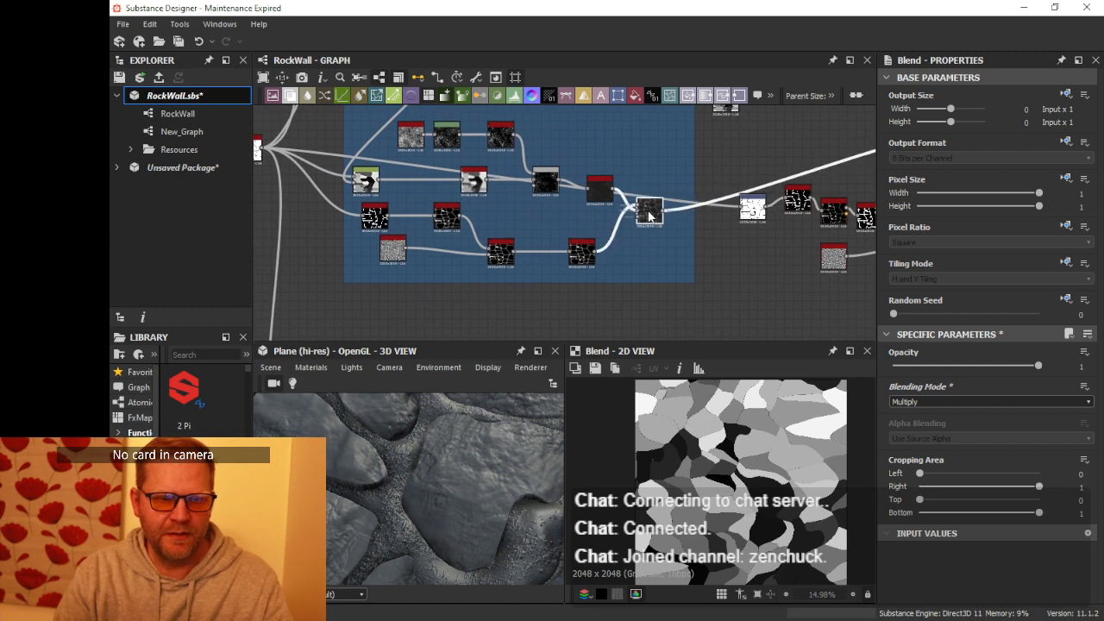
{"action": "left_click", "coordinate": [694, 272]}
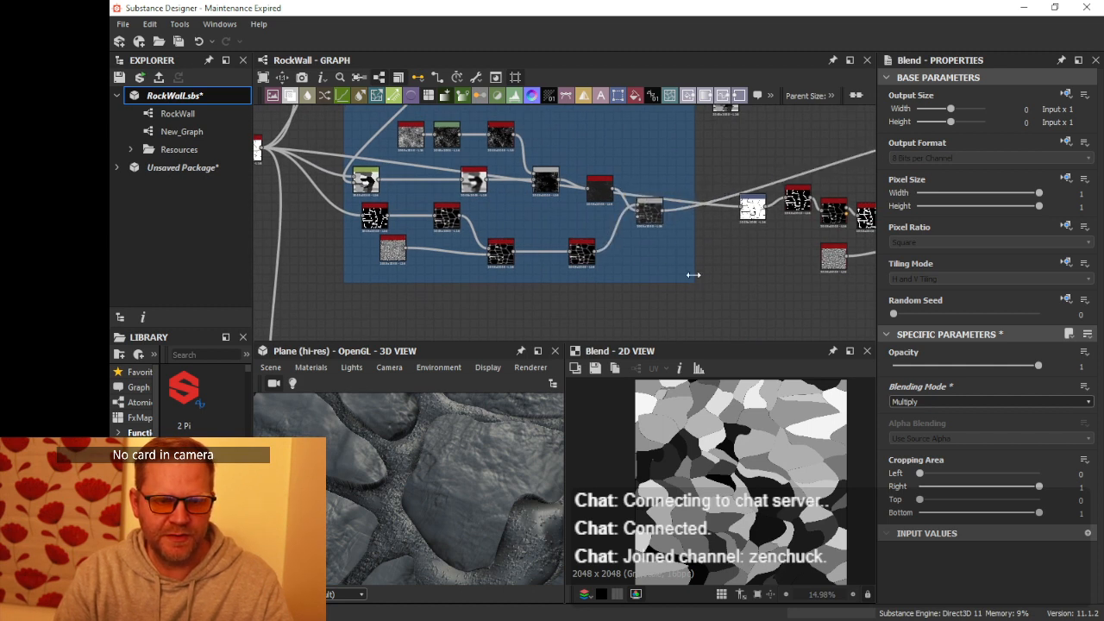
{"action": "left_click_drag", "start_coordinate": [694, 274], "coordinate": [745, 275]}
{"action": "middle_click_drag", "start_coordinate": [757, 252], "coordinate": [604, 263]}
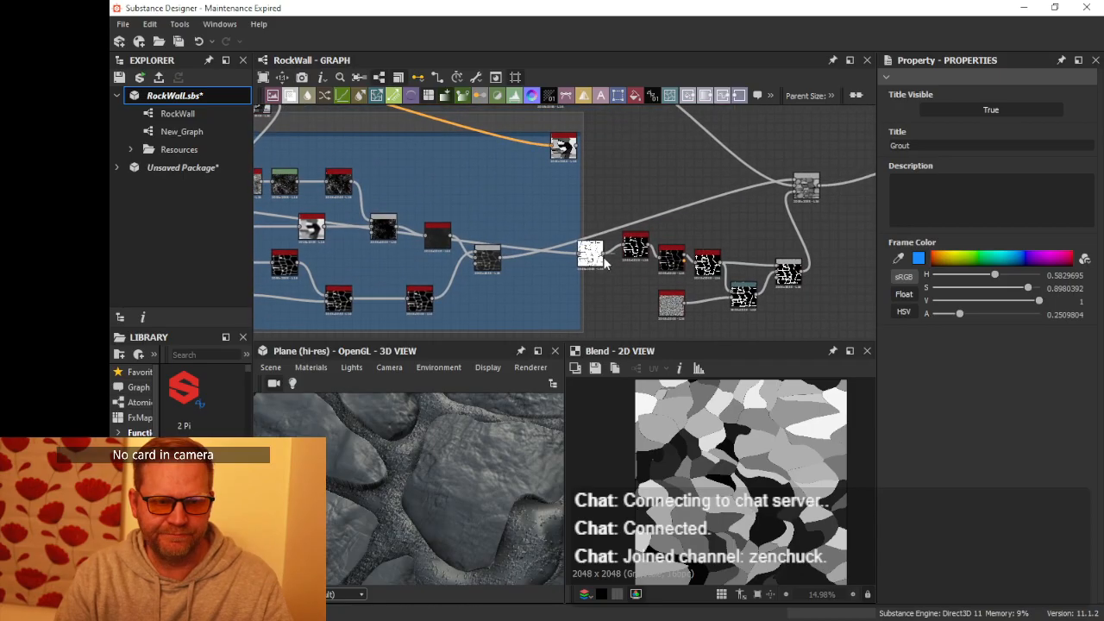
- Move the first nodes of the edge chain beside the Grout frame, including Invert Grayscale, away from the frame
{"action": "left_click_drag", "start_coordinate": [625, 249], "coordinate": [684, 274]}
{"action": "left_click", "coordinate": [597, 258]}
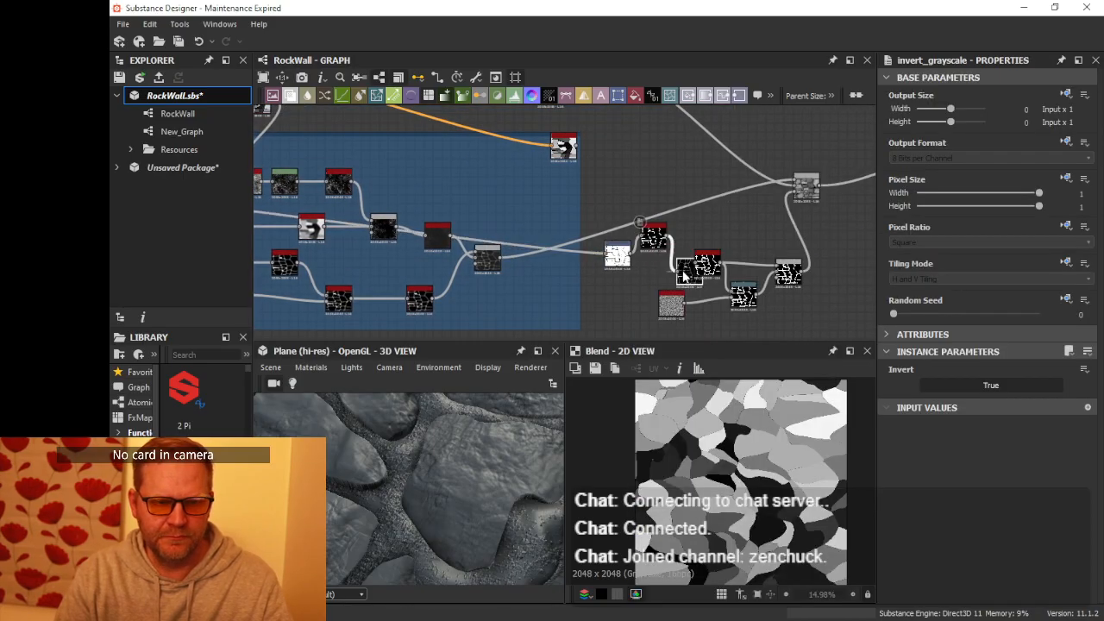
{"action": "left_click_drag", "start_coordinate": [657, 234], "coordinate": [656, 244]}
{"action": "scroll", "coordinate": [655, 244], "scroll_direction": "down", "scroll_amount": 1}
{"action": "middle_click_drag", "start_coordinate": [656, 245], "coordinate": [781, 191]}
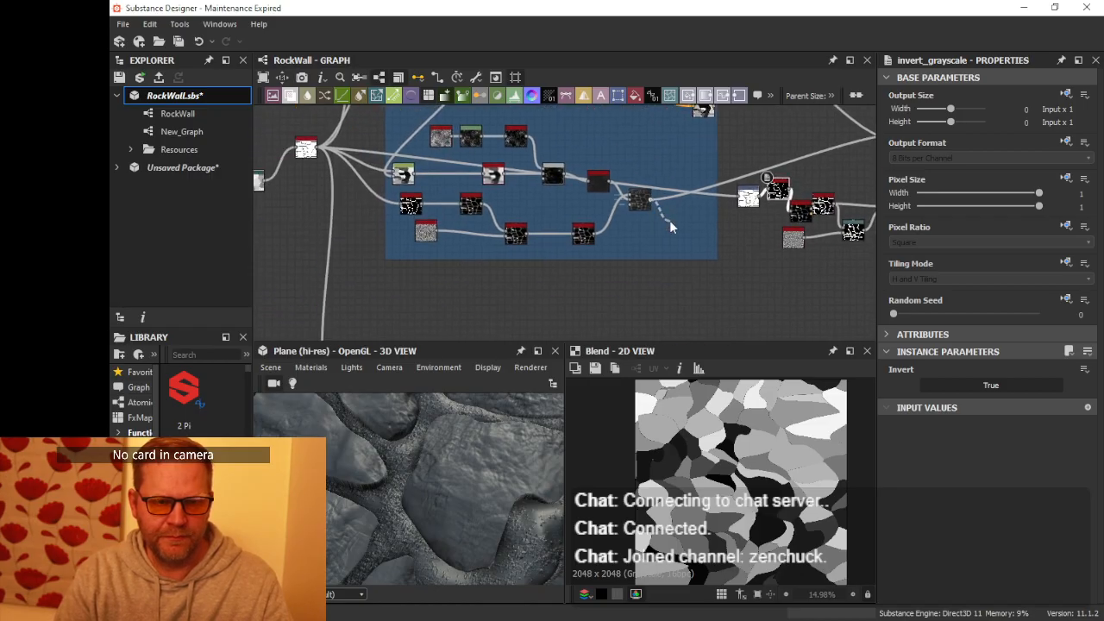
- Add a Blend node after the final Grout Blend and connect the Cracks frame's Multiply Blend to it
{"action": "left_click_drag", "start_coordinate": [670, 226], "coordinate": [672, 225]}
{"action": "type", "text": "blen"}
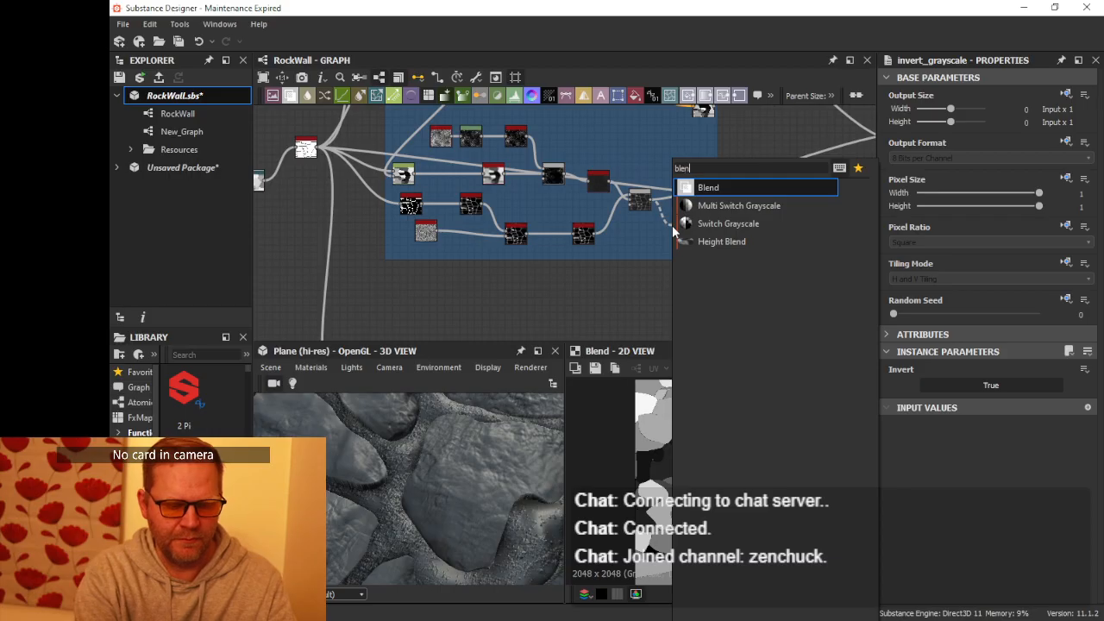
{"action": "key", "text": "Return"}
{"action": "scroll", "coordinate": [703, 178], "scroll_direction": "down", "scroll_amount": 1}
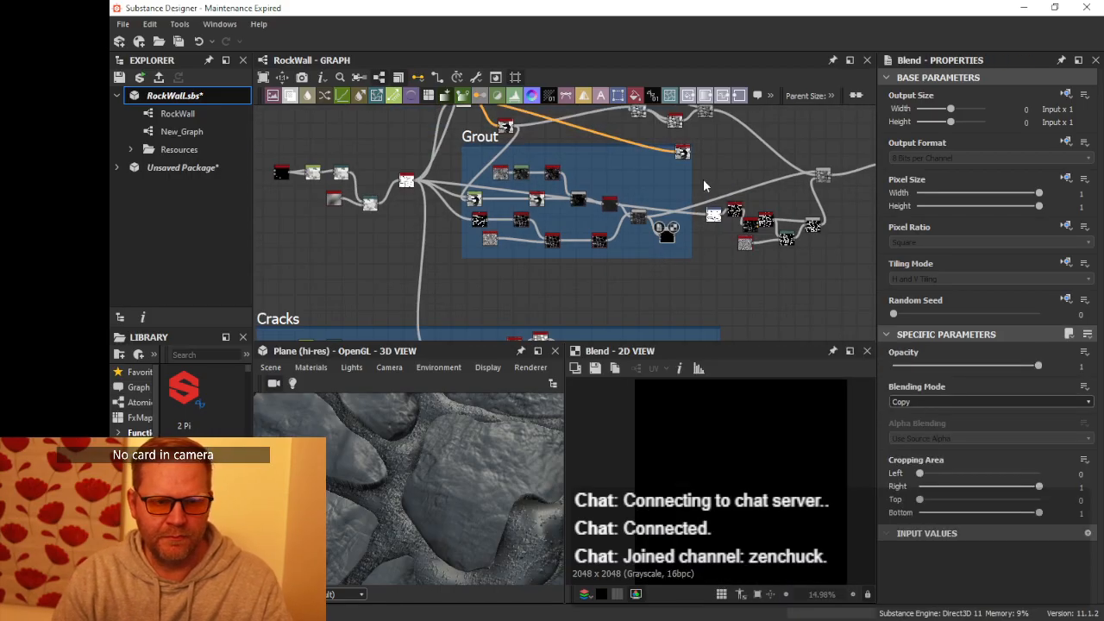
{"action": "middle_click_drag", "start_coordinate": [703, 179], "coordinate": [686, 124]}
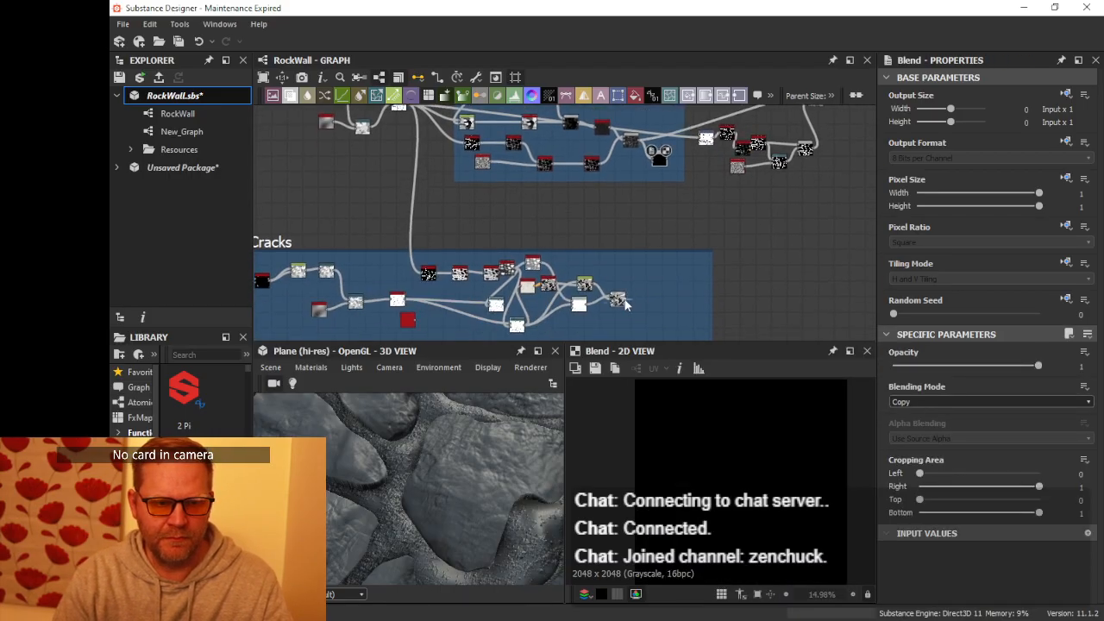
{"action": "left_click_drag", "start_coordinate": [627, 300], "coordinate": [643, 194]}
{"action": "scroll", "coordinate": [658, 161], "scroll_direction": "up", "scroll_amount": 8}
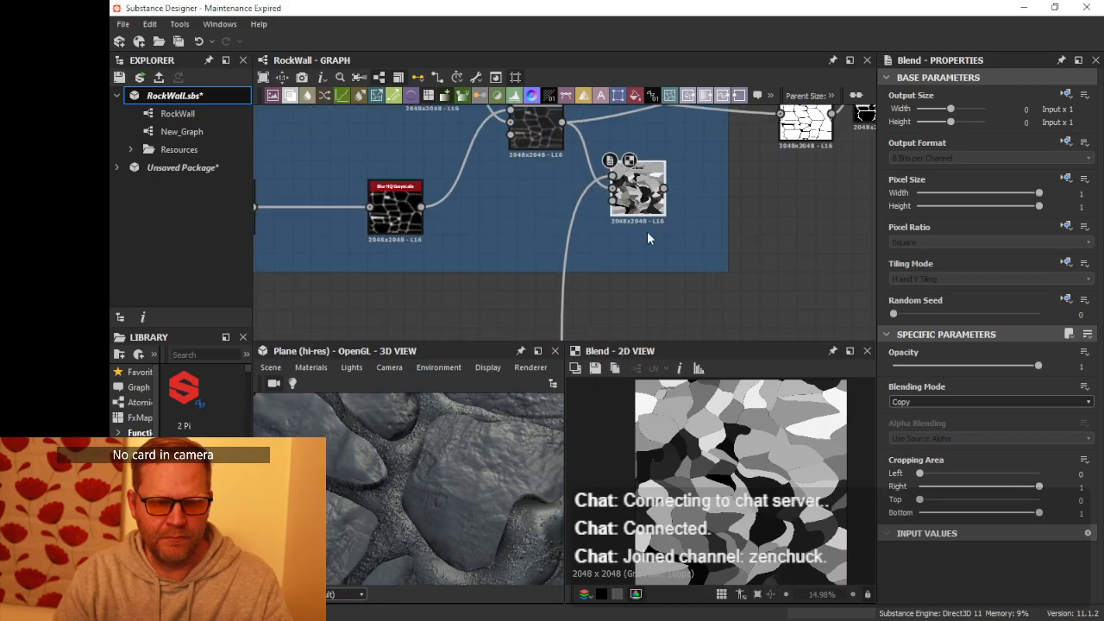
- Reroute the new Grout Blend's output into the main Blend outside the frame, replacing the link from the previous Grout Blend
{"action": "scroll", "coordinate": [673, 239], "scroll_direction": "down", "scroll_amount": 5}
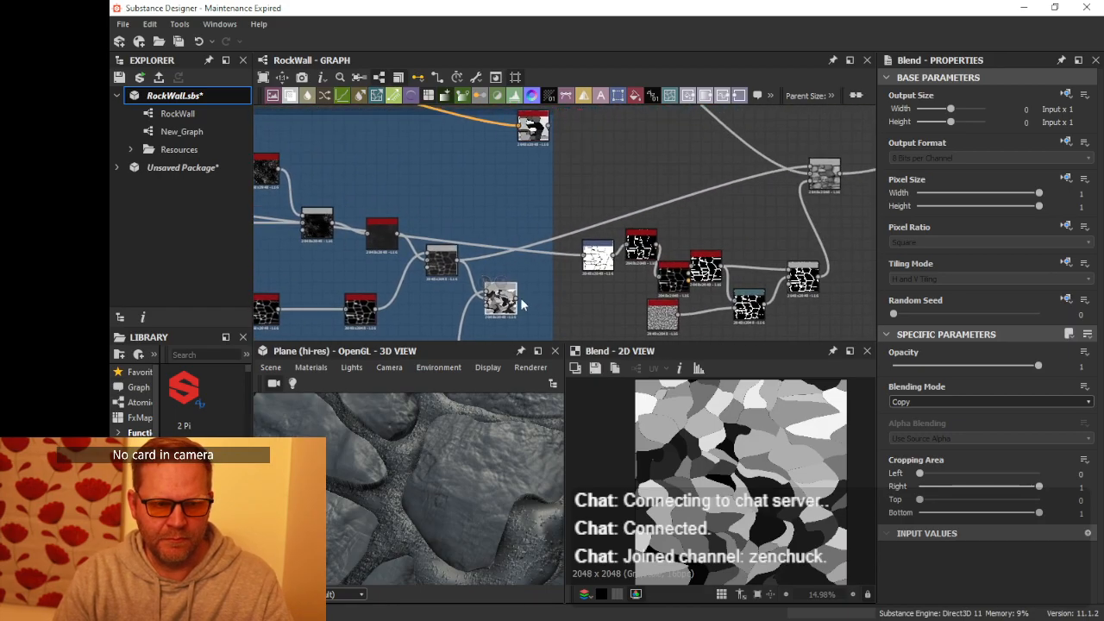
{"action": "left_click_drag", "start_coordinate": [533, 293], "coordinate": [690, 201]}
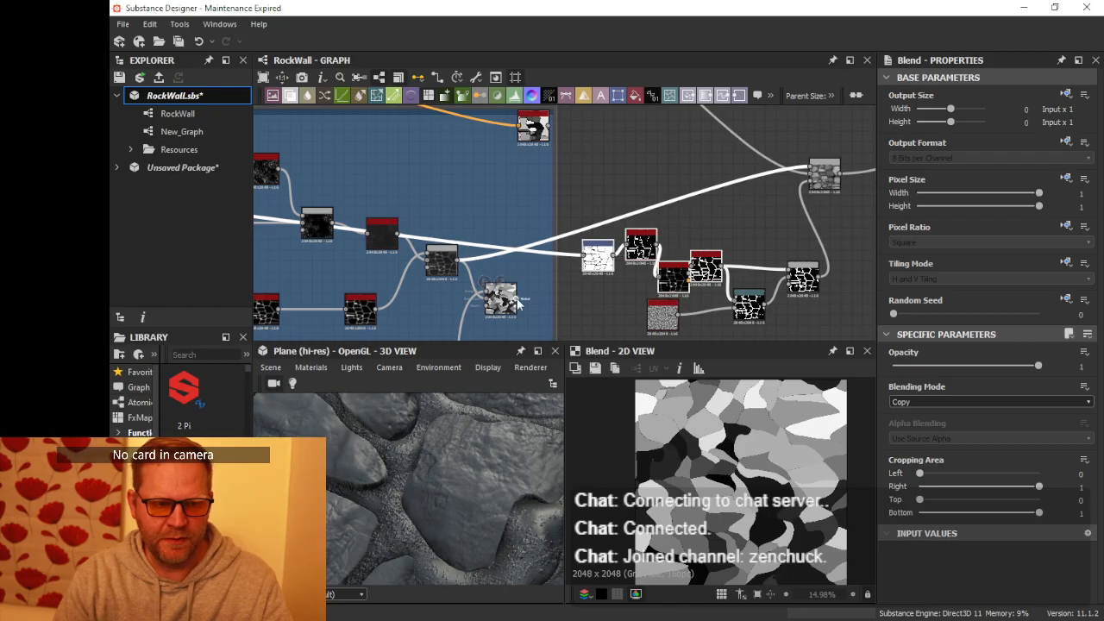
{"action": "left_click_drag", "start_coordinate": [522, 295], "coordinate": [783, 170]}
{"action": "left_click", "coordinate": [571, 294]}
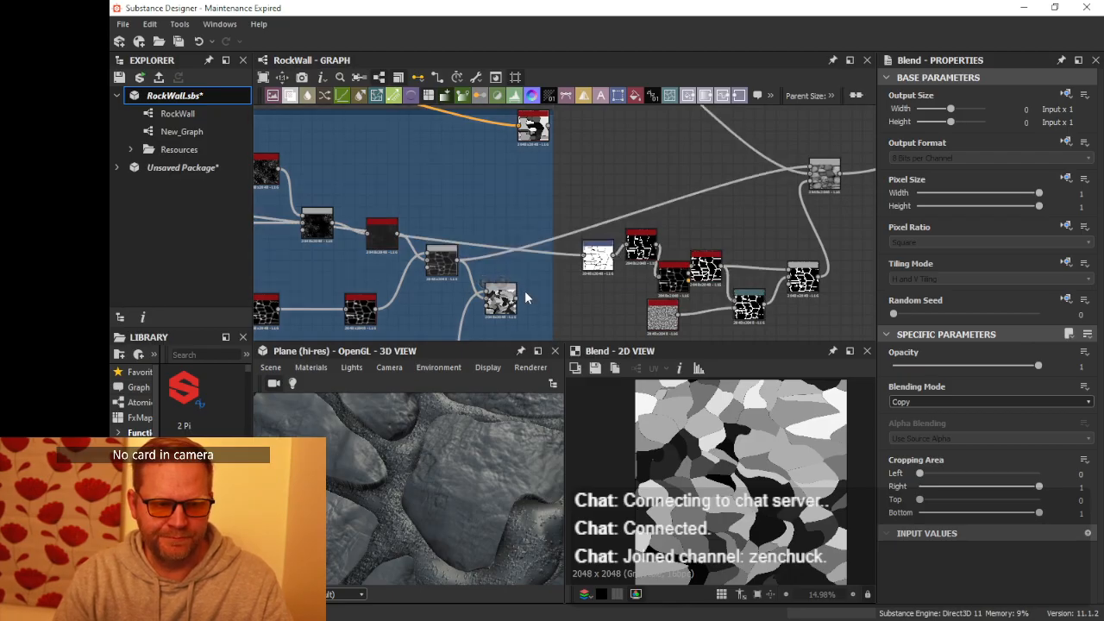
{"action": "left_click_drag", "start_coordinate": [812, 165], "coordinate": [811, 167]}
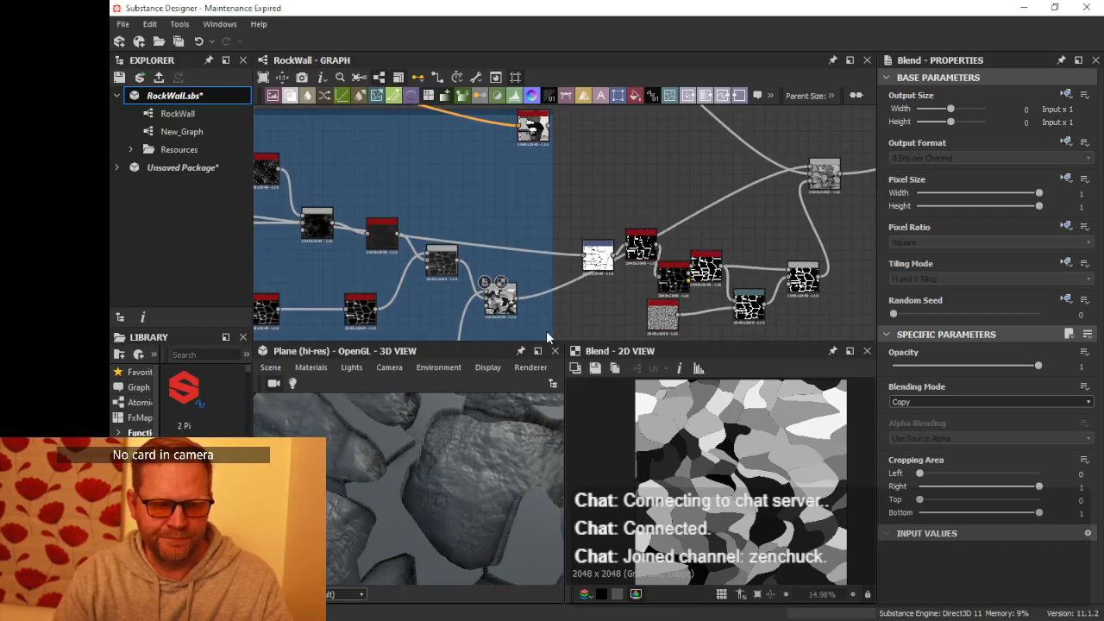
- Set the new Grout Blend's blending mode to Multiply and inspect the cracked grout in the 3D preview
{"action": "scroll", "coordinate": [535, 322], "scroll_direction": "down", "scroll_amount": 2}
{"action": "middle_click_drag", "start_coordinate": [576, 256], "coordinate": [601, 199]}
{"action": "left_click", "coordinate": [536, 248]}
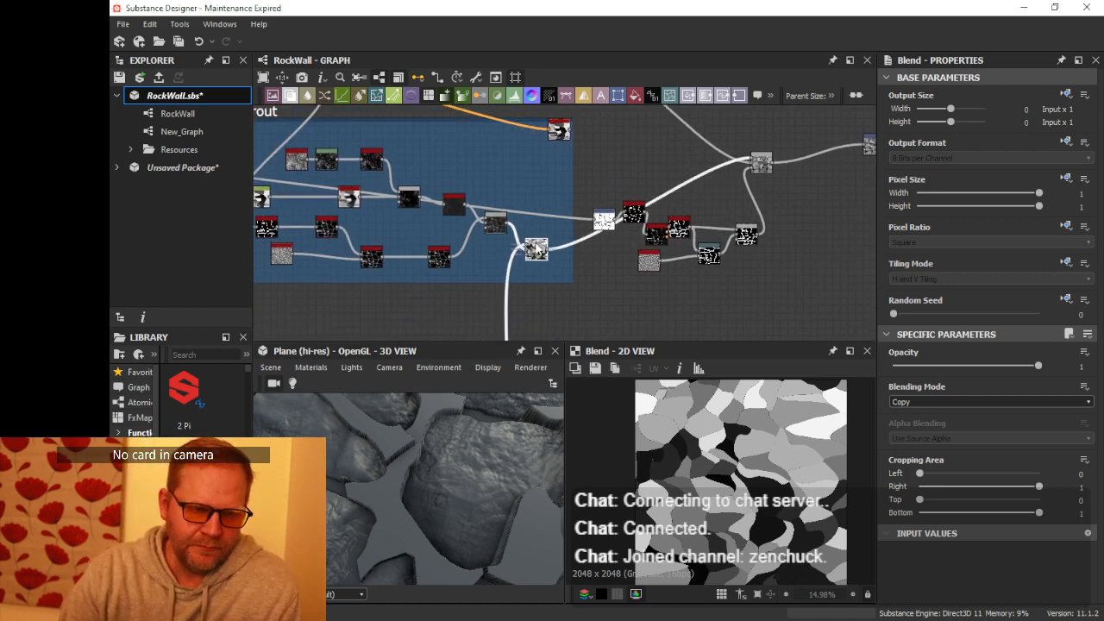
{"action": "left_click", "coordinate": [922, 403]}
{"action": "left_click", "coordinate": [911, 445]}
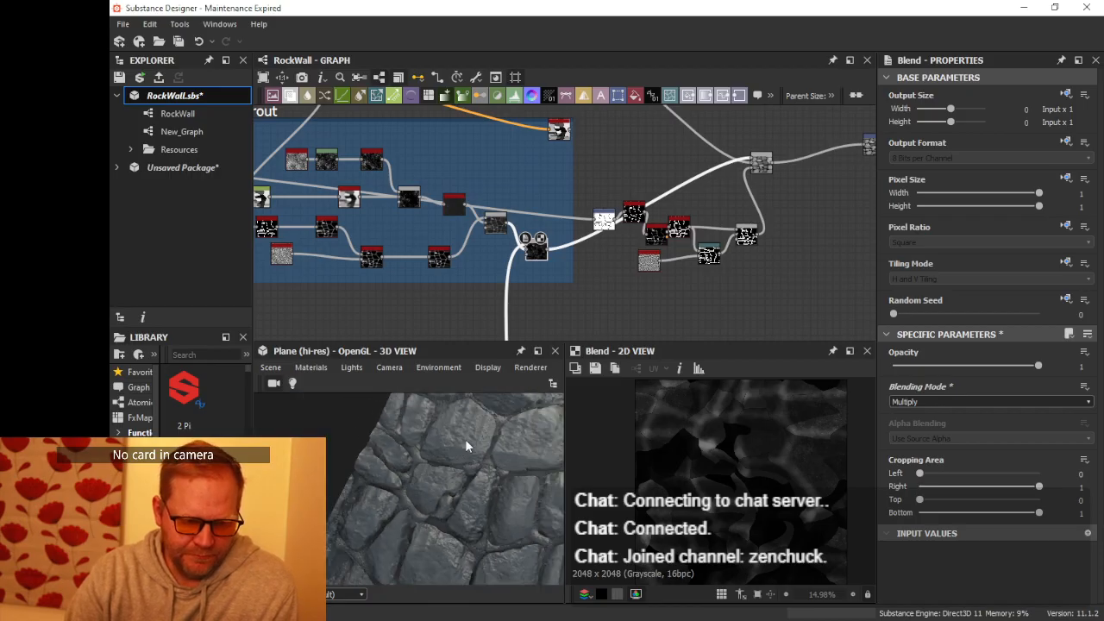
{"action": "scroll", "coordinate": [485, 464], "scroll_direction": "up", "scroll_amount": 5}
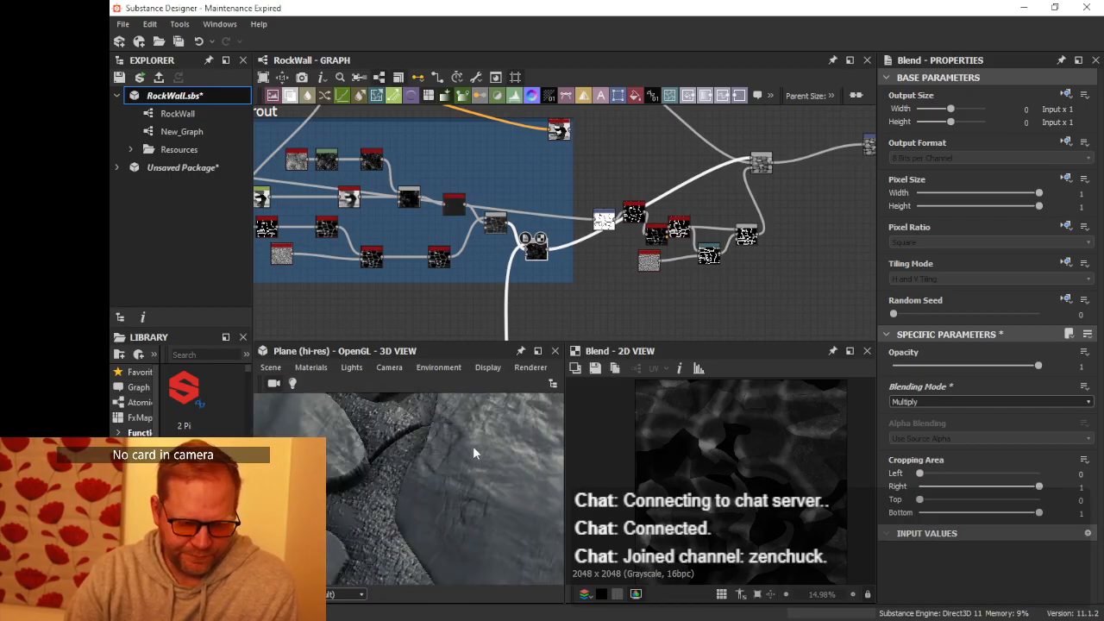
{"action": "scroll", "coordinate": [473, 446], "scroll_direction": "down", "scroll_amount": 5}
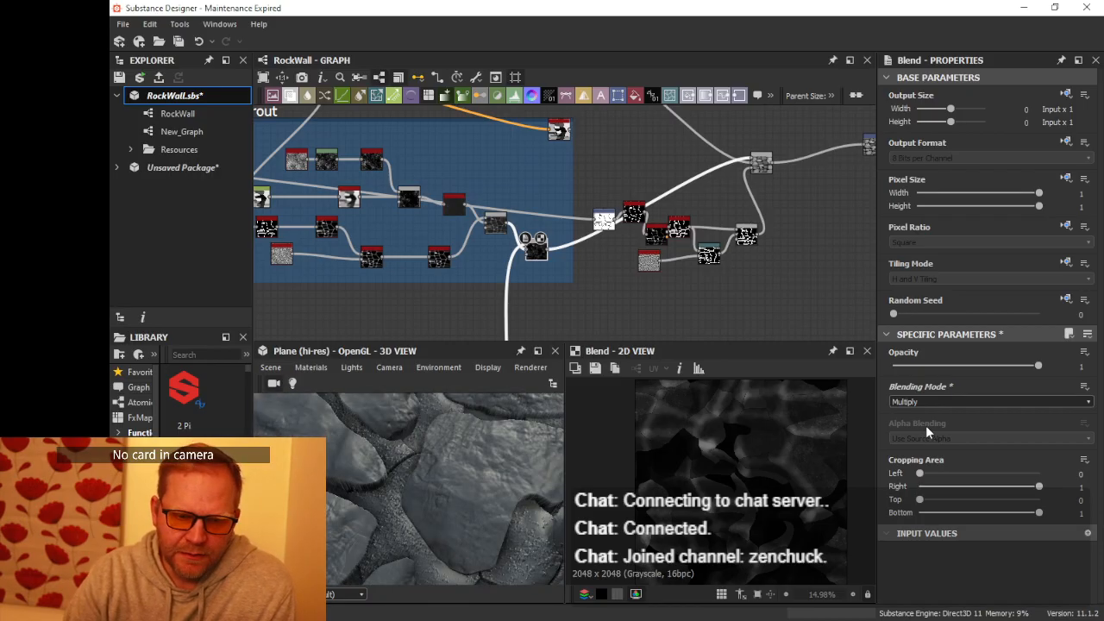
- Set the new Grout Blend's opacity to 0.24 and inspect the cracks in an enlarged 3D preview
{"action": "left_click_drag", "start_coordinate": [1039, 366], "coordinate": [925, 368]}
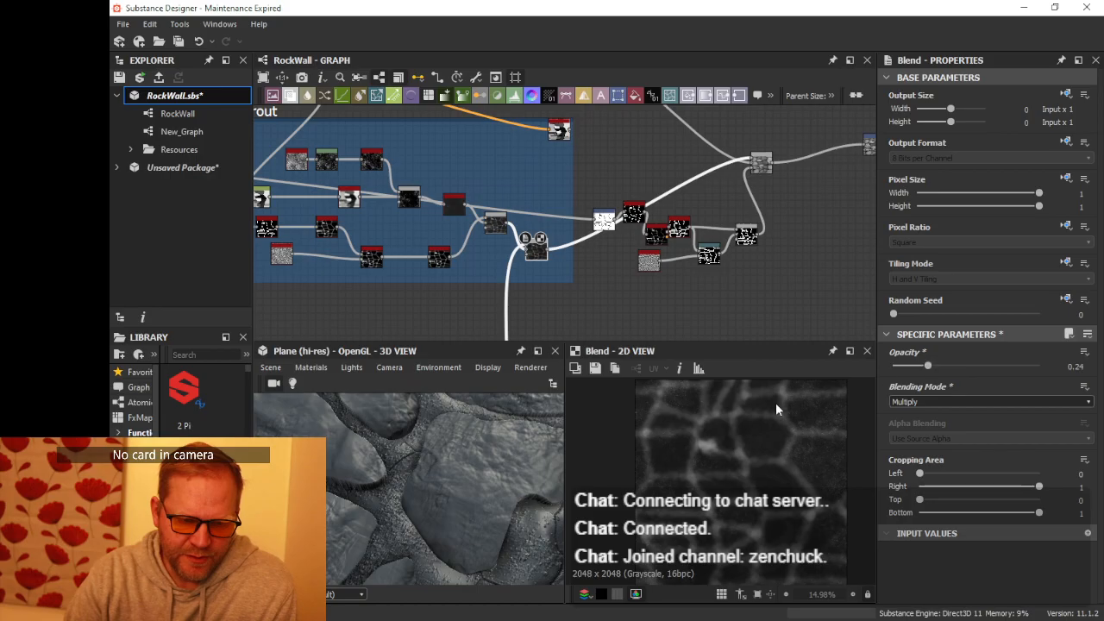
{"action": "scroll", "coordinate": [777, 410], "scroll_direction": "down", "scroll_amount": 3}
{"action": "scroll", "coordinate": [455, 436], "scroll_direction": "down", "scroll_amount": 2}
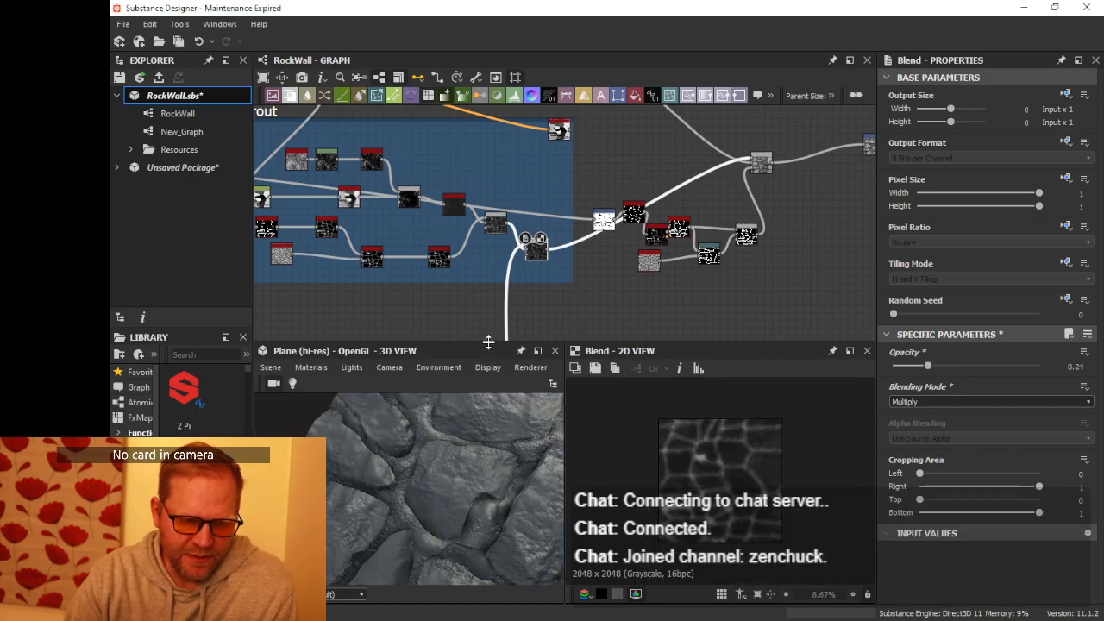
{"action": "left_click_drag", "start_coordinate": [487, 344], "coordinate": [519, 263]}
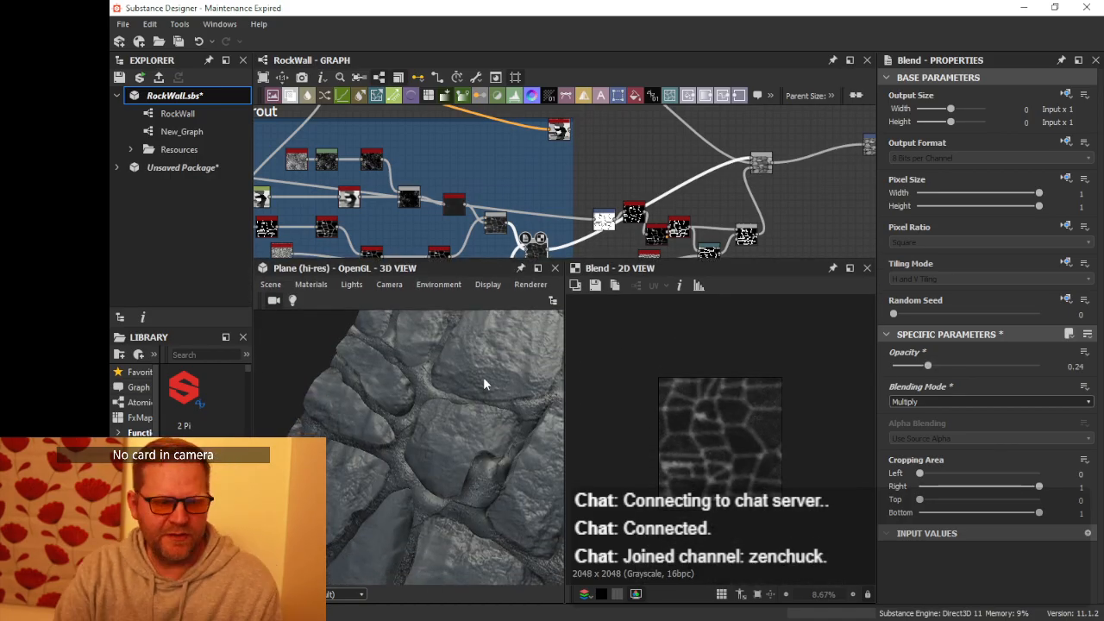
{"action": "left_click_drag", "start_coordinate": [481, 386], "coordinate": [409, 388]}
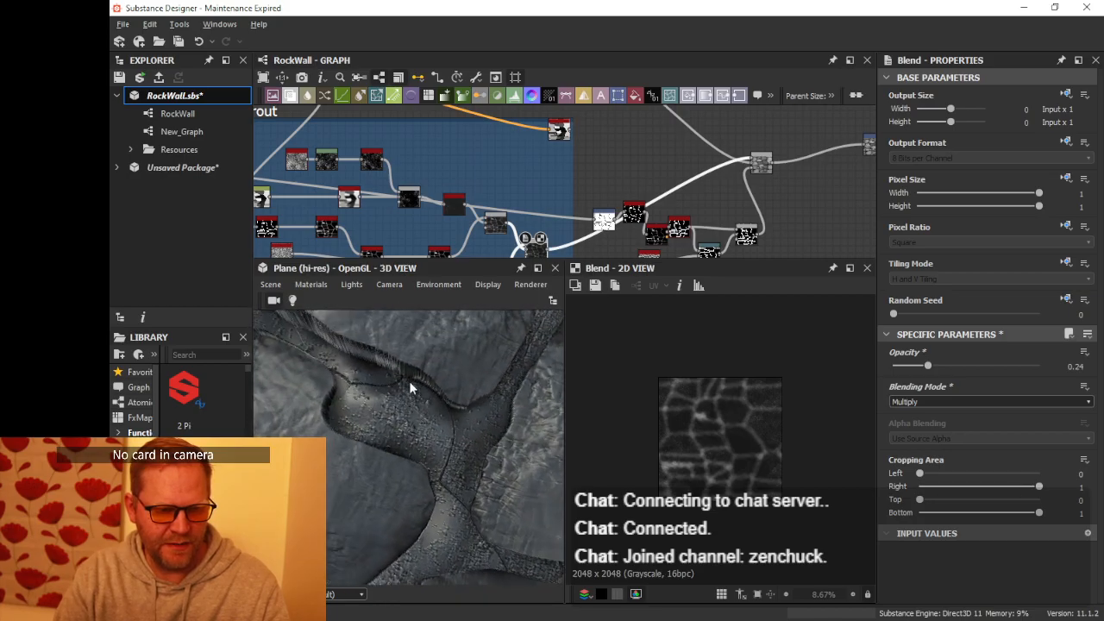
- Enlarge the graph area and preview the Distance node and first Directional Warp node at the start of the Cracks frame
{"action": "left_click_drag", "start_coordinate": [493, 262], "coordinate": [481, 424]}
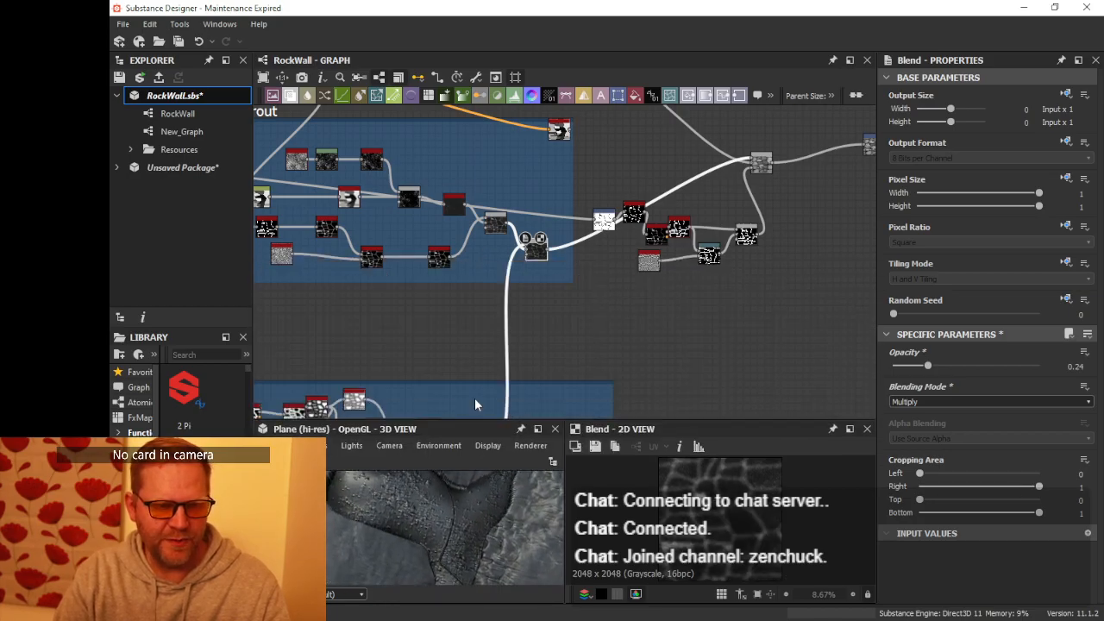
{"action": "middle_click_drag", "start_coordinate": [423, 341], "coordinate": [719, 209]}
{"action": "scroll", "coordinate": [474, 324], "scroll_direction": "up", "scroll_amount": 3}
{"action": "middle_click_drag", "start_coordinate": [414, 308], "coordinate": [687, 304]}
{"action": "scroll", "coordinate": [552, 293], "scroll_direction": "up", "scroll_amount": 2}
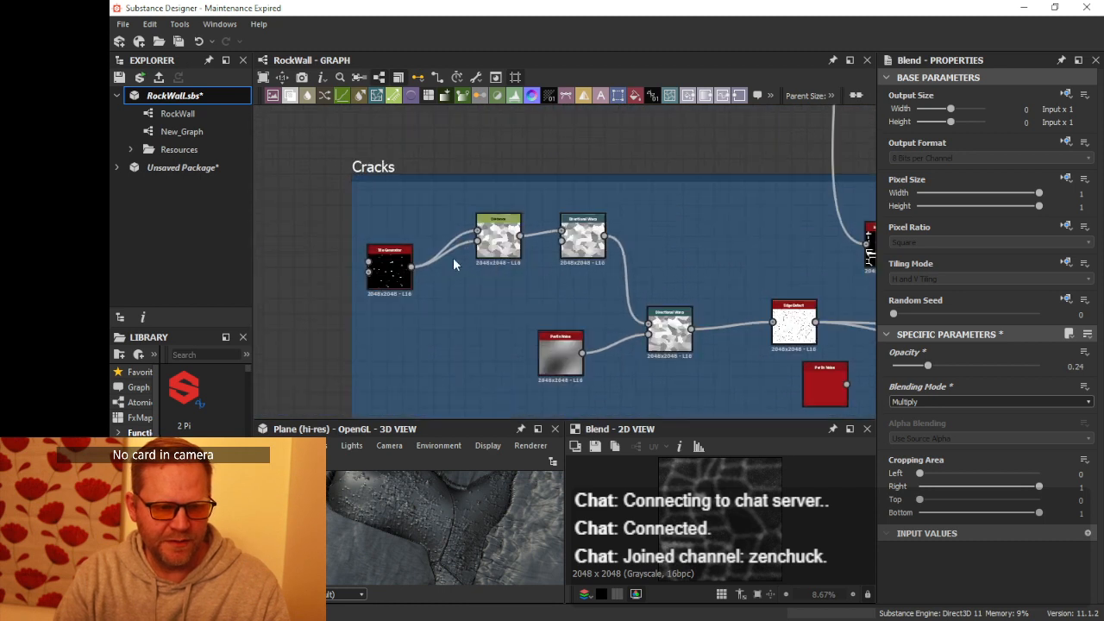
{"action": "left_click", "coordinate": [499, 237]}
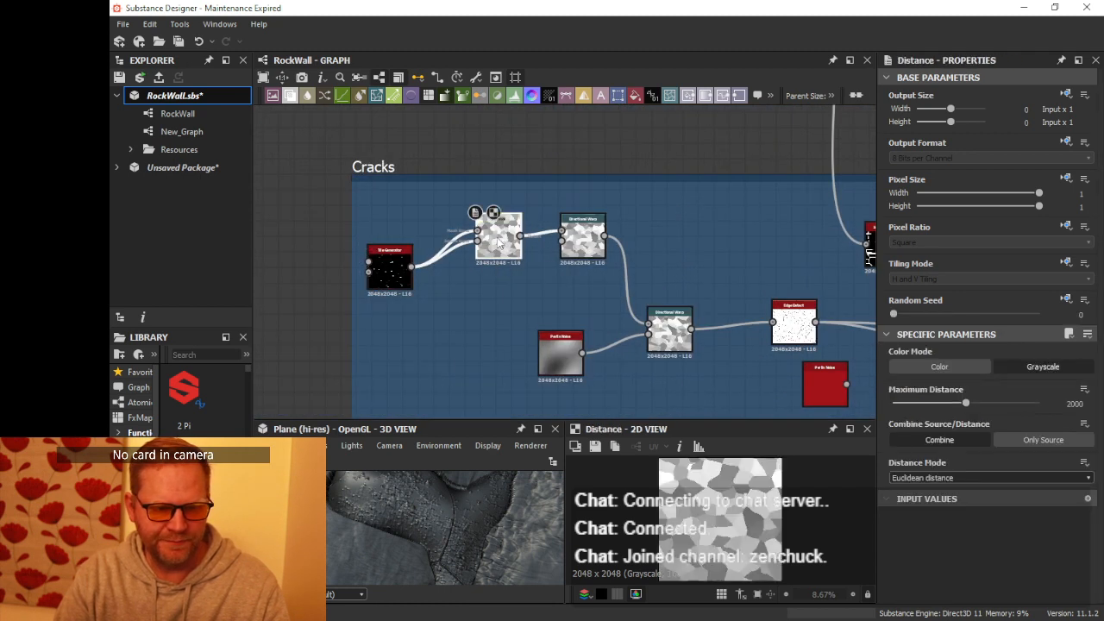
{"action": "left_click", "coordinate": [583, 240]}
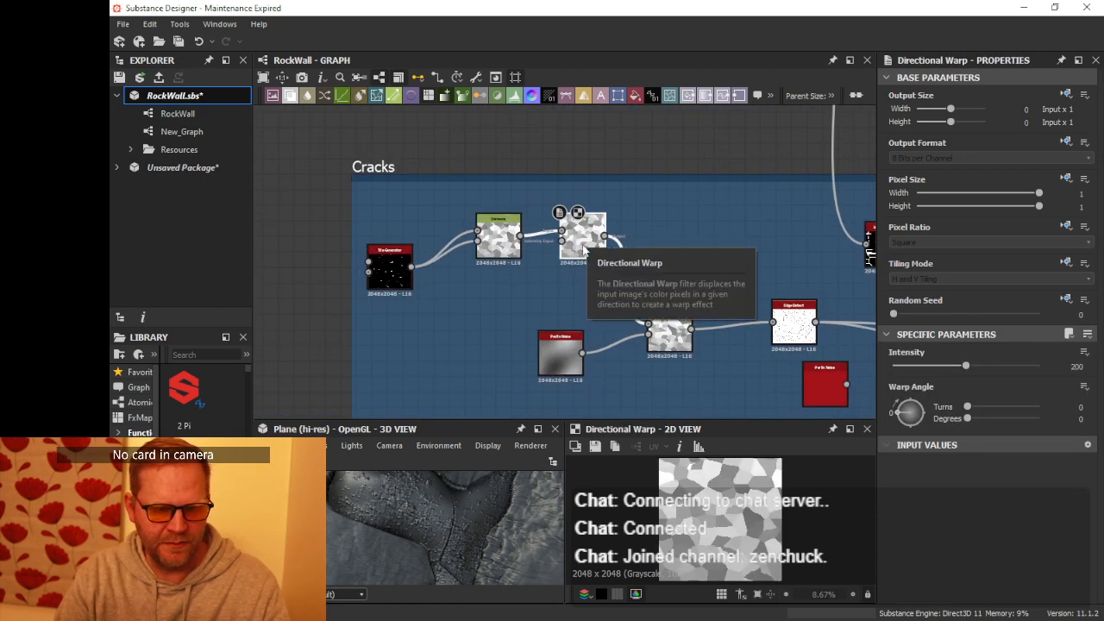
- Move the Cracks frame's Distance and first Directional Warp nodes closer to the Tile Generator and preview that Directional Warp
{"action": "left_click", "coordinate": [504, 242]}
{"action": "left_click_drag", "start_coordinate": [503, 241], "coordinate": [485, 261]}
{"action": "scroll", "coordinate": [589, 251], "scroll_direction": "up", "scroll_amount": 5}
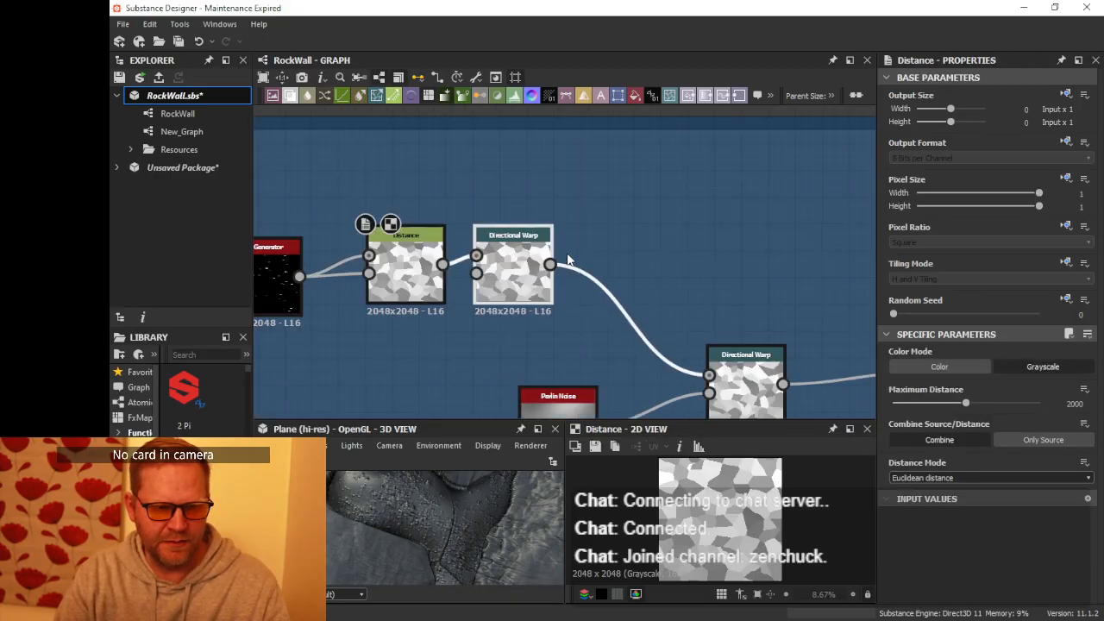
{"action": "double_click", "coordinate": [471, 268]}
{"action": "scroll", "coordinate": [544, 274], "scroll_direction": "down", "scroll_amount": 3}
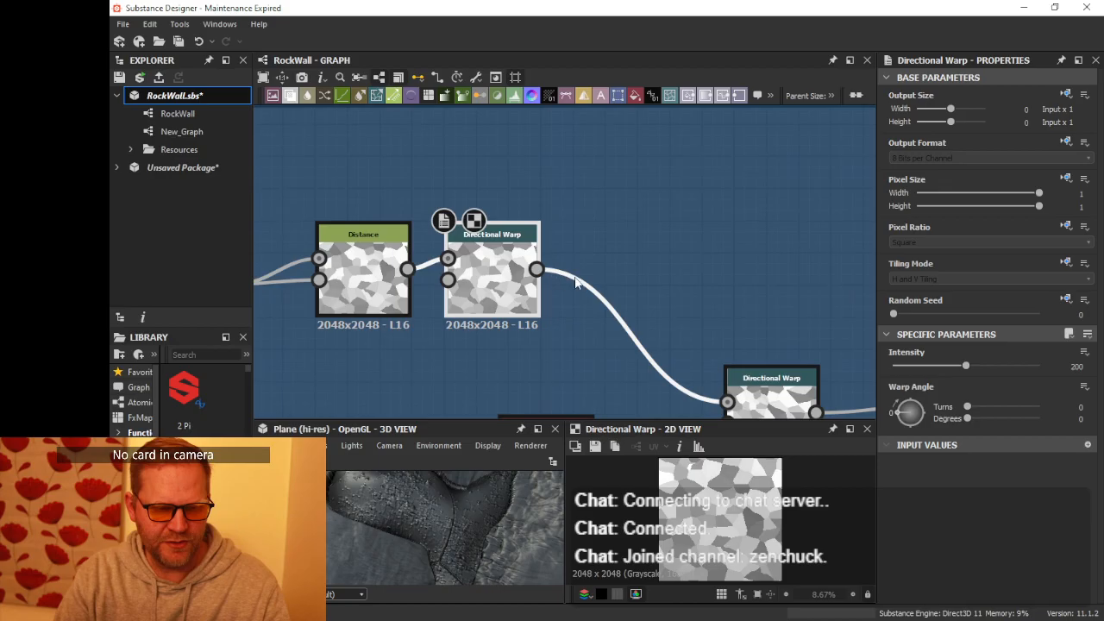
{"action": "middle_click_drag", "start_coordinate": [580, 280], "coordinate": [559, 220]}
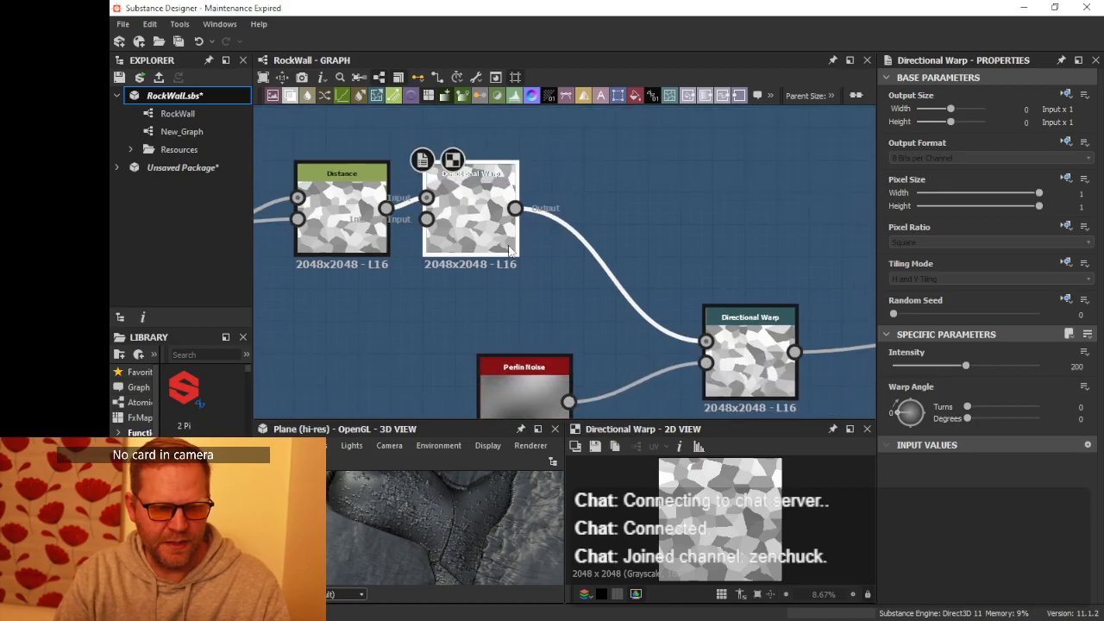
{"action": "scroll", "coordinate": [431, 221], "scroll_direction": "down", "scroll_amount": 1}
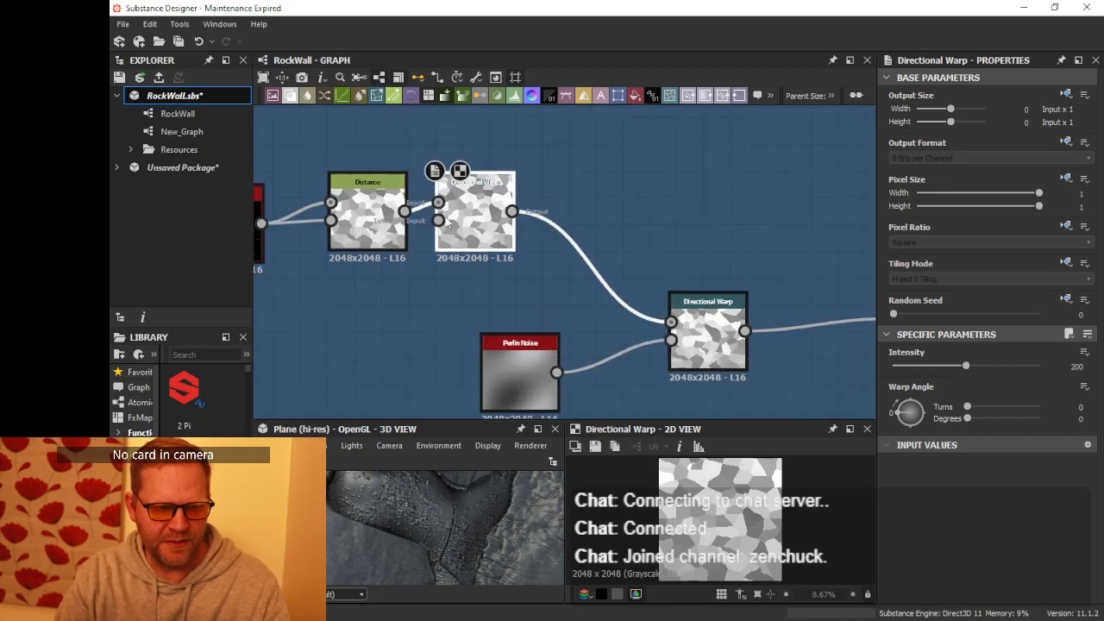
- Bypass both Directional Warp nodes in the Cracks frame by connecting the Distance node's output directly to Edge Detect
{"action": "left_click_drag", "start_coordinate": [642, 317], "coordinate": [670, 322]}
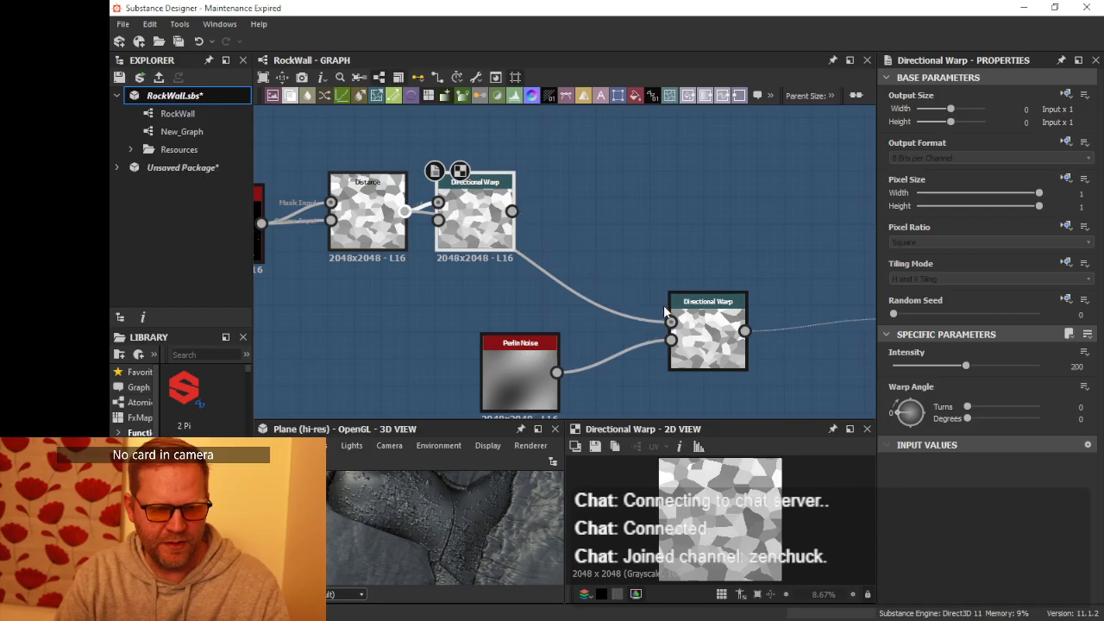
{"action": "scroll", "coordinate": [666, 241], "scroll_direction": "down", "scroll_amount": 2}
{"action": "middle_click_drag", "start_coordinate": [666, 241], "coordinate": [524, 250]}
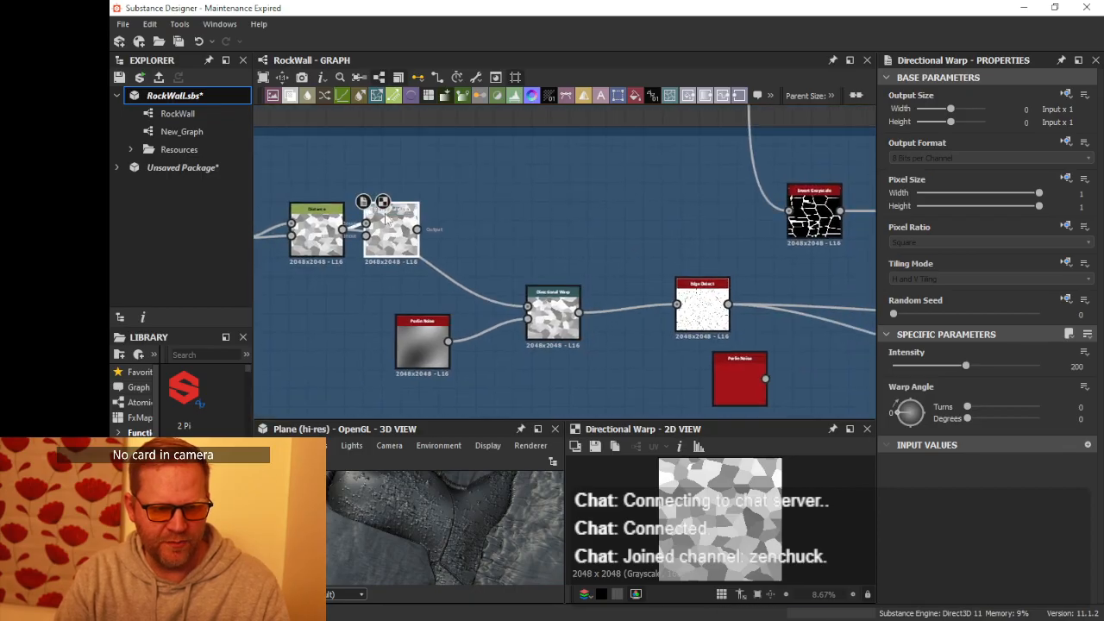
{"action": "left_click_drag", "start_coordinate": [386, 219], "coordinate": [480, 211]}
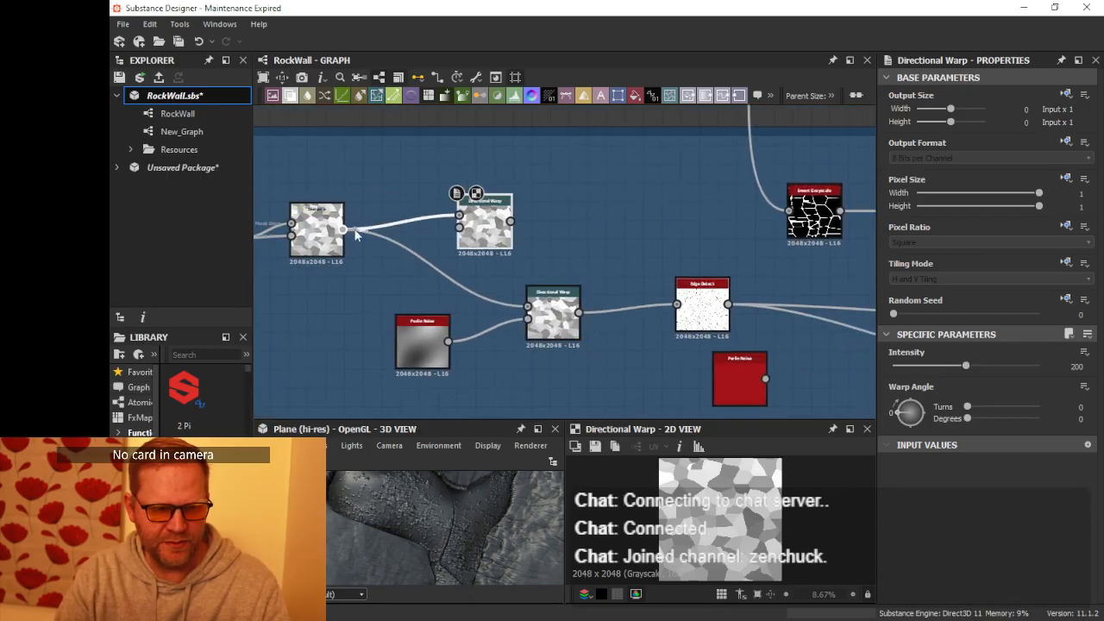
{"action": "left_click_drag", "start_coordinate": [343, 229], "coordinate": [676, 303]}
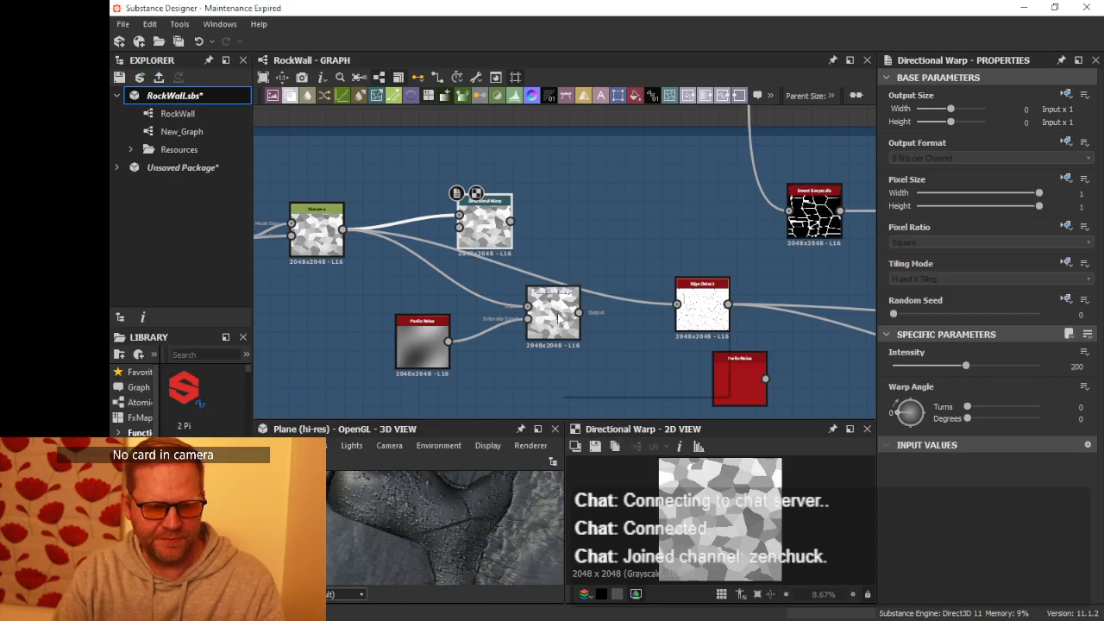
- Delete the two bypassed Directional Warp nodes and the Perlin Noise node that fed them
{"action": "key", "text": "Delete"}
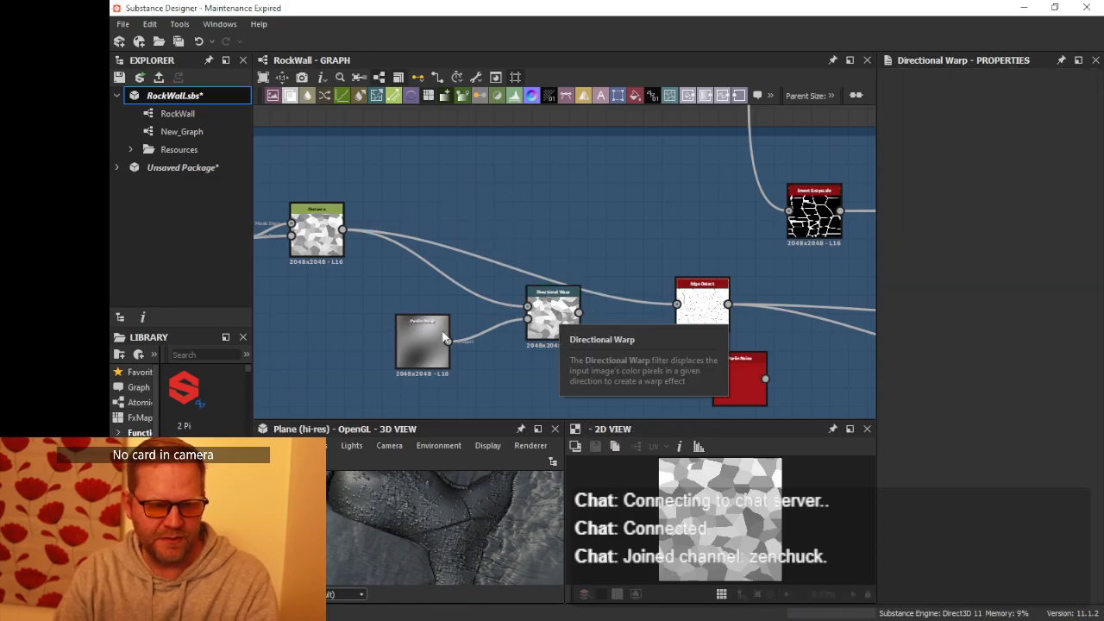
{"action": "left_click", "coordinate": [543, 316]}
{"action": "key", "text": "Delete"}
{"action": "double_click", "coordinate": [422, 338]}
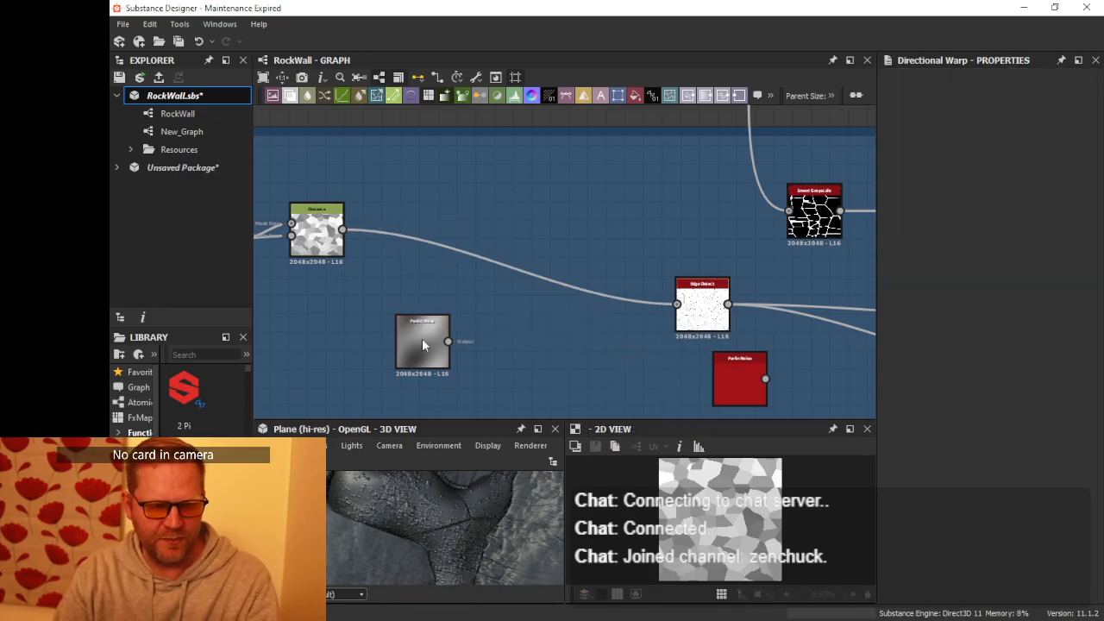
{"action": "key", "text": "Delete"}
- Move Edge Detect closer to the Distance node and delete the remaining unconnected Perlin Noise node in the Cracks frame
{"action": "scroll", "coordinate": [666, 307], "scroll_direction": "down", "scroll_amount": 3}
{"action": "left_click_drag", "start_coordinate": [678, 305], "coordinate": [521, 261]}
{"action": "scroll", "coordinate": [627, 301], "scroll_direction": "down", "scroll_amount": 3}
{"action": "middle_click_drag", "start_coordinate": [662, 299], "coordinate": [552, 295]}
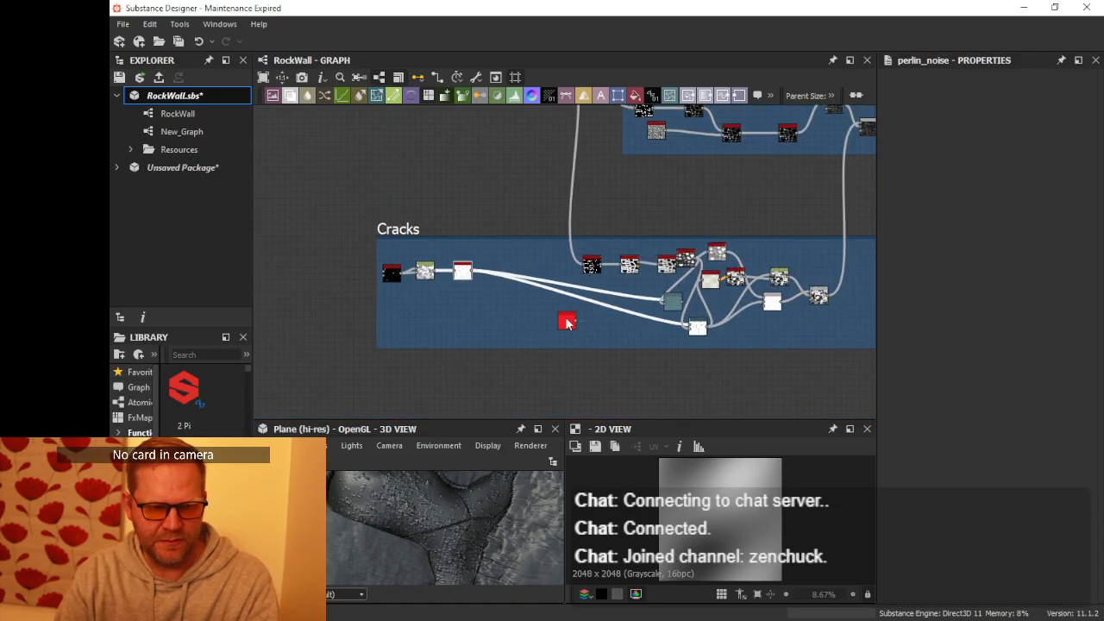
{"action": "double_click", "coordinate": [567, 323]}
{"action": "scroll", "coordinate": [553, 320], "scroll_direction": "up", "scroll_amount": 4}
{"action": "key", "text": "Delete"}
{"action": "scroll", "coordinate": [543, 317], "scroll_direction": "down", "scroll_amount": 3}
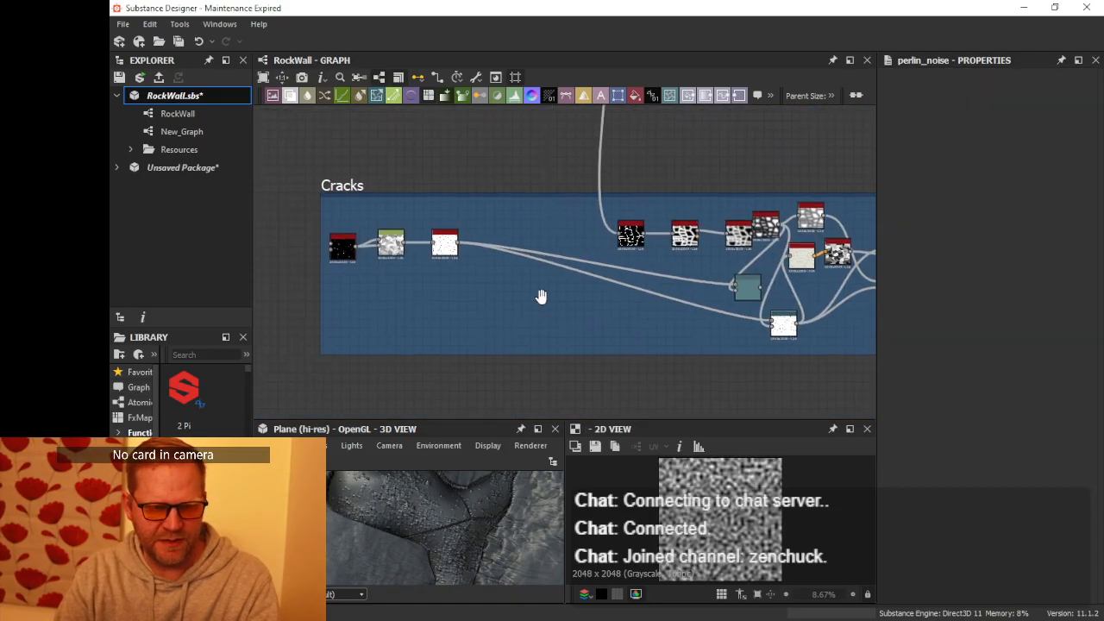
- Enlarge the 3D preview area and inspect the grout between the rocks from farther away
{"action": "middle_click_drag", "start_coordinate": [541, 296], "coordinate": [603, 295]}
{"action": "left_click_drag", "start_coordinate": [503, 425], "coordinate": [518, 271]}
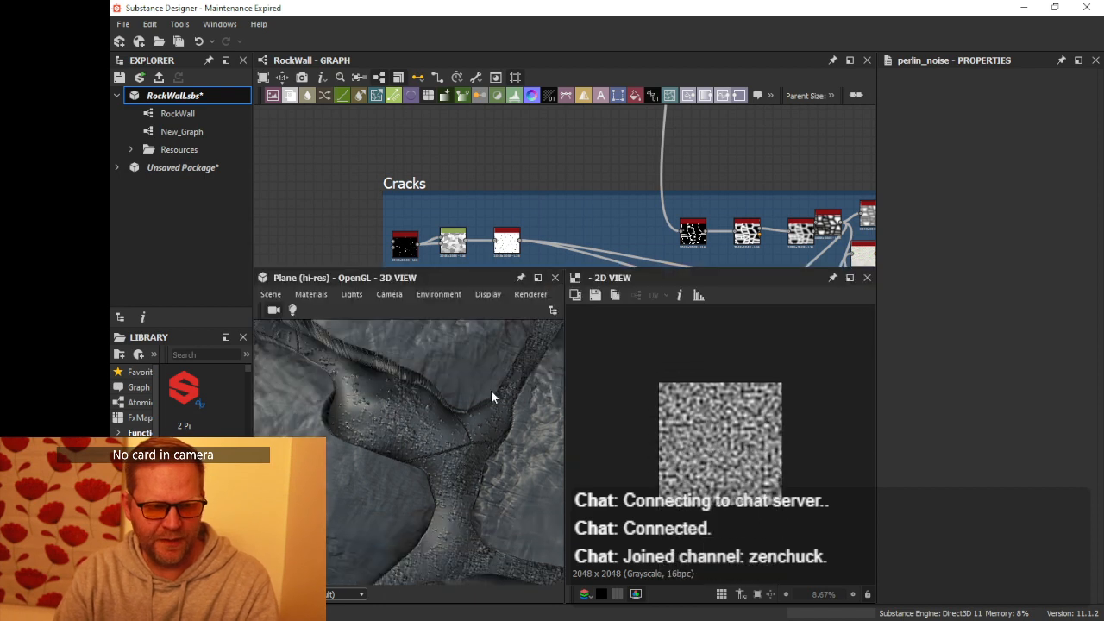
{"action": "scroll", "coordinate": [490, 390], "scroll_direction": "down", "scroll_amount": 5}
{"action": "mouse_move", "coordinate": [466, 438]}
{"action": "left_mouse_down"}
{"action": "mouse_move", "coordinate": [482, 447]}
{"action": "mouse_move", "coordinate": [487, 437]}
{"action": "left_mouse_up"}
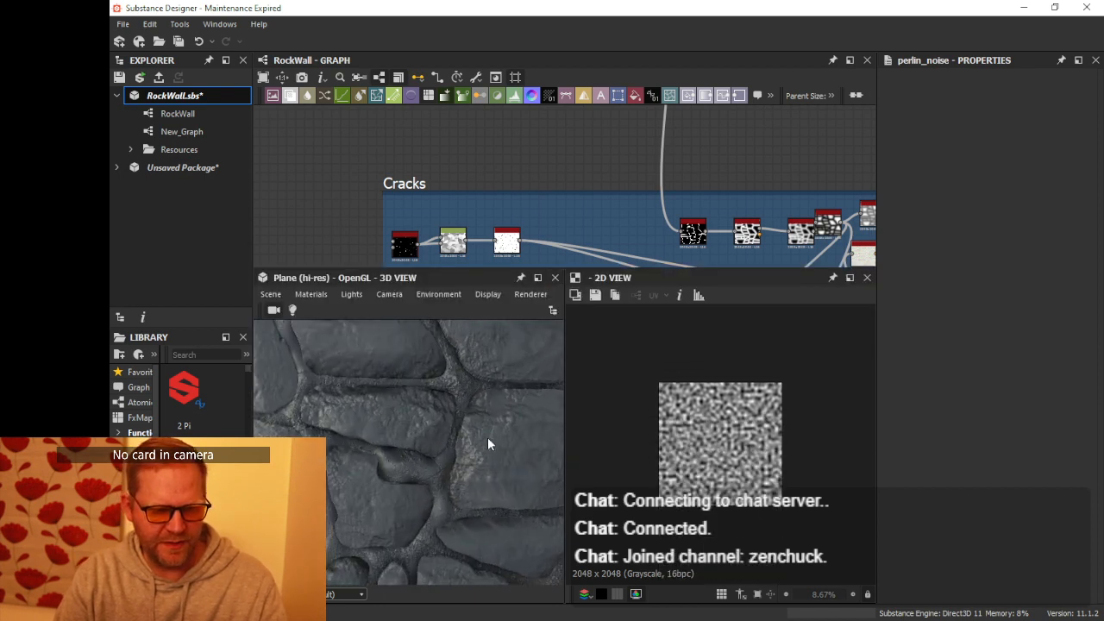
{"action": "scroll", "coordinate": [488, 436], "scroll_direction": "down", "scroll_amount": 2}
- Raise the opacity of the Multiply Blend that combines the cracks with the grout to 0.67
{"action": "middle_click_drag", "start_coordinate": [773, 222], "coordinate": [391, 159]}
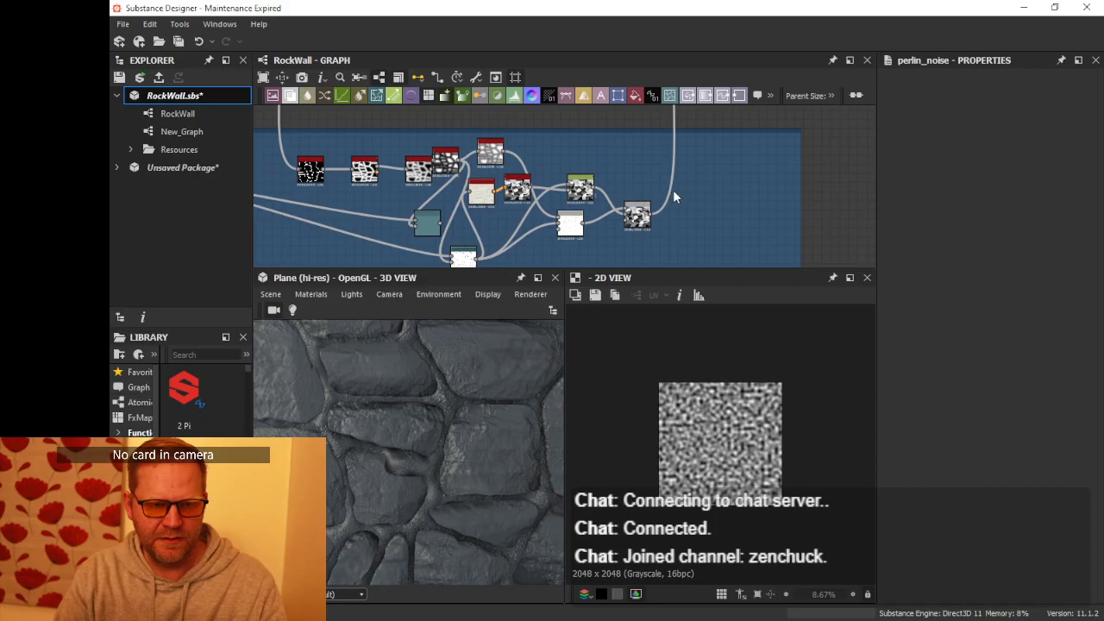
{"action": "middle_click_drag", "start_coordinate": [674, 193], "coordinate": [631, 401]}
{"action": "middle_click_drag", "start_coordinate": [758, 174], "coordinate": [653, 129]}
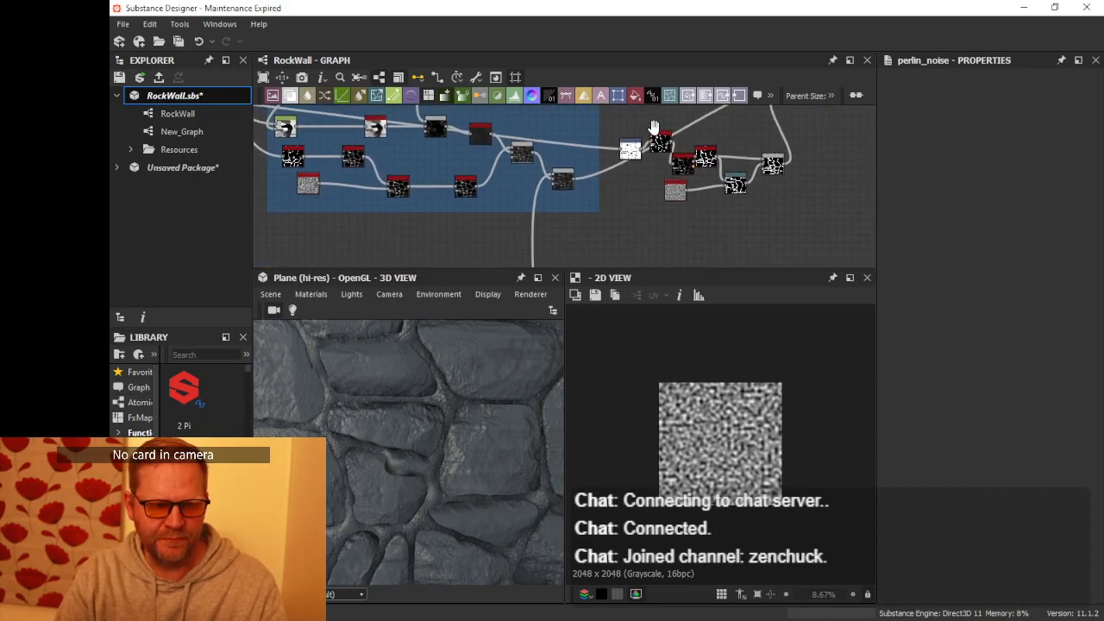
{"action": "double_click", "coordinate": [561, 180]}
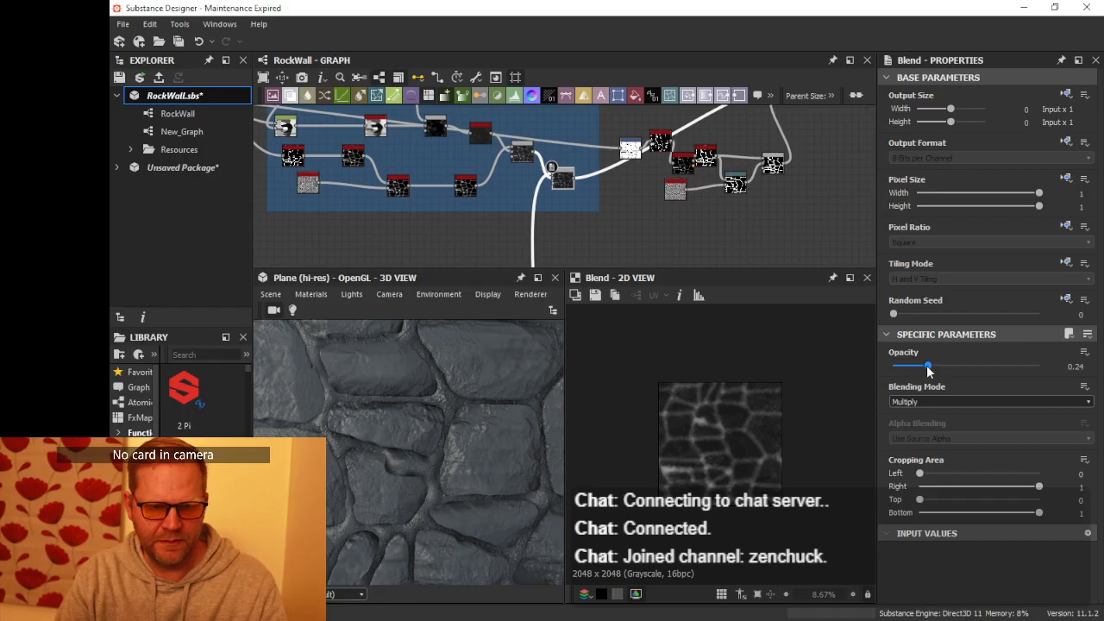
{"action": "left_click_drag", "start_coordinate": [928, 370], "coordinate": [972, 368]}
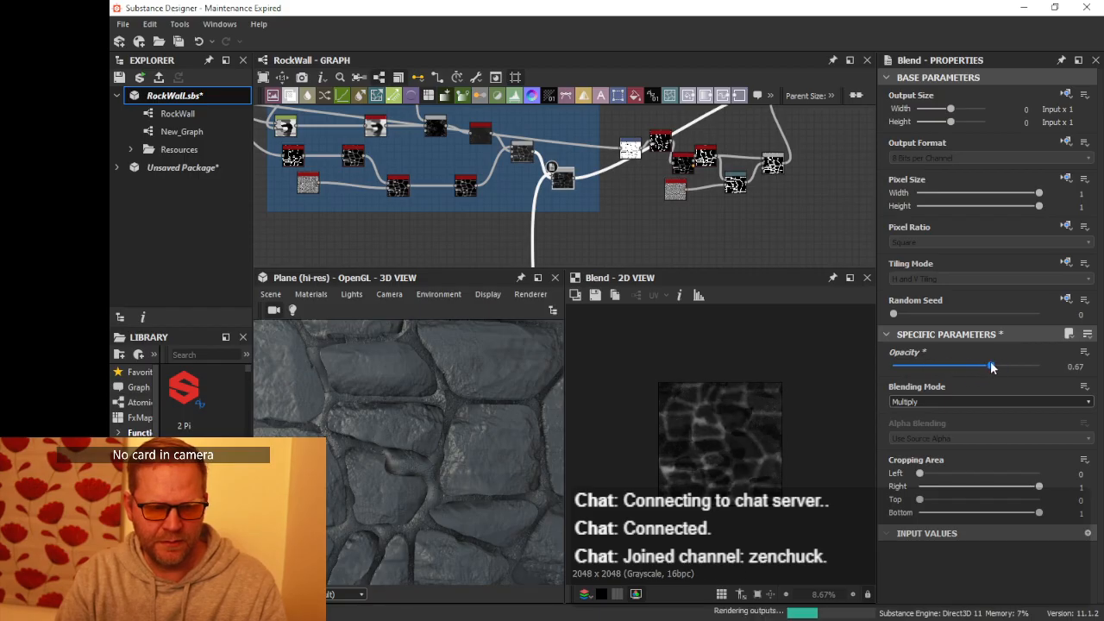
- Review the settings of the Add (Linear Dodge) Blend that feeds the grout's Multiply Blend
{"action": "middle_click_drag", "start_coordinate": [624, 192], "coordinate": [611, 242]}
{"action": "middle_click_drag", "start_coordinate": [744, 182], "coordinate": [783, 186]}
{"action": "scroll", "coordinate": [727, 217], "scroll_direction": "up", "scroll_amount": 2}
{"action": "left_click_drag", "start_coordinate": [521, 249], "coordinate": [527, 228]}
{"action": "middle_click_drag", "start_coordinate": [500, 204], "coordinate": [683, 260]}
{"action": "left_click", "coordinate": [596, 202]}
{"action": "scroll", "coordinate": [597, 203], "scroll_direction": "up", "scroll_amount": 5}
{"action": "scroll", "coordinate": [592, 198], "scroll_direction": "down", "scroll_amount": 3}
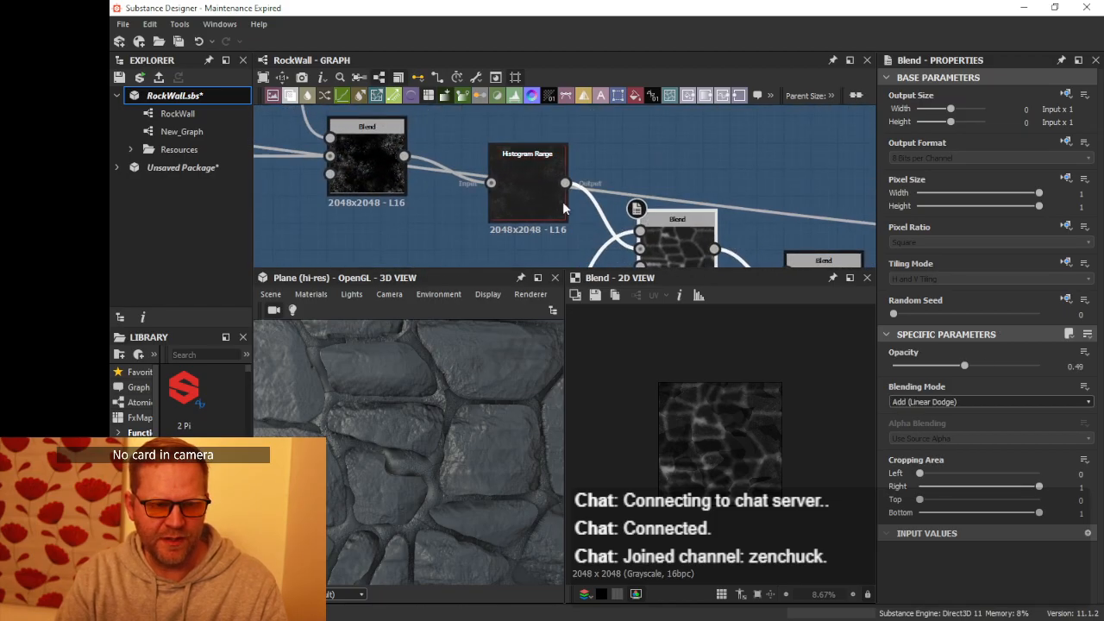
- Set the grout Histogram Range node's Position to 0.39 and inspect the grout up close in the 3D preview
{"action": "left_click", "coordinate": [530, 186]}
{"action": "scroll", "coordinate": [471, 396], "scroll_direction": "up", "scroll_amount": 5}
{"action": "left_click_drag", "start_coordinate": [472, 413], "coordinate": [476, 370]}
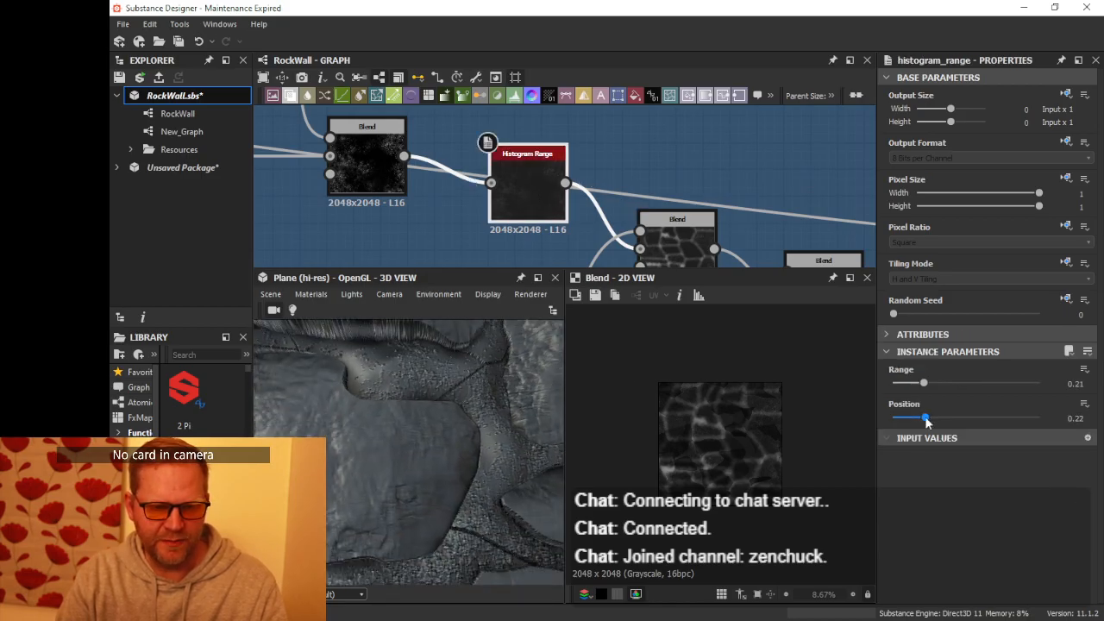
{"action": "left_click_drag", "start_coordinate": [926, 418], "coordinate": [950, 411]}
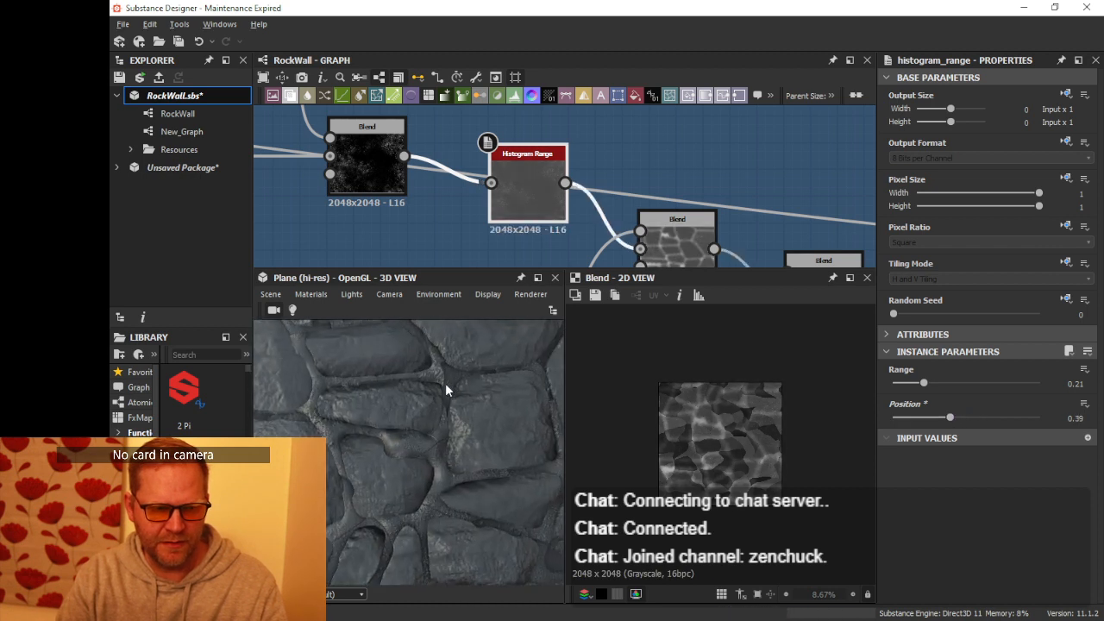
{"action": "left_click_drag", "start_coordinate": [446, 390], "coordinate": [408, 409]}
{"action": "scroll", "coordinate": [412, 407], "scroll_direction": "up", "scroll_amount": 5}
{"action": "middle_click_drag", "start_coordinate": [401, 407], "coordinate": [438, 400]}
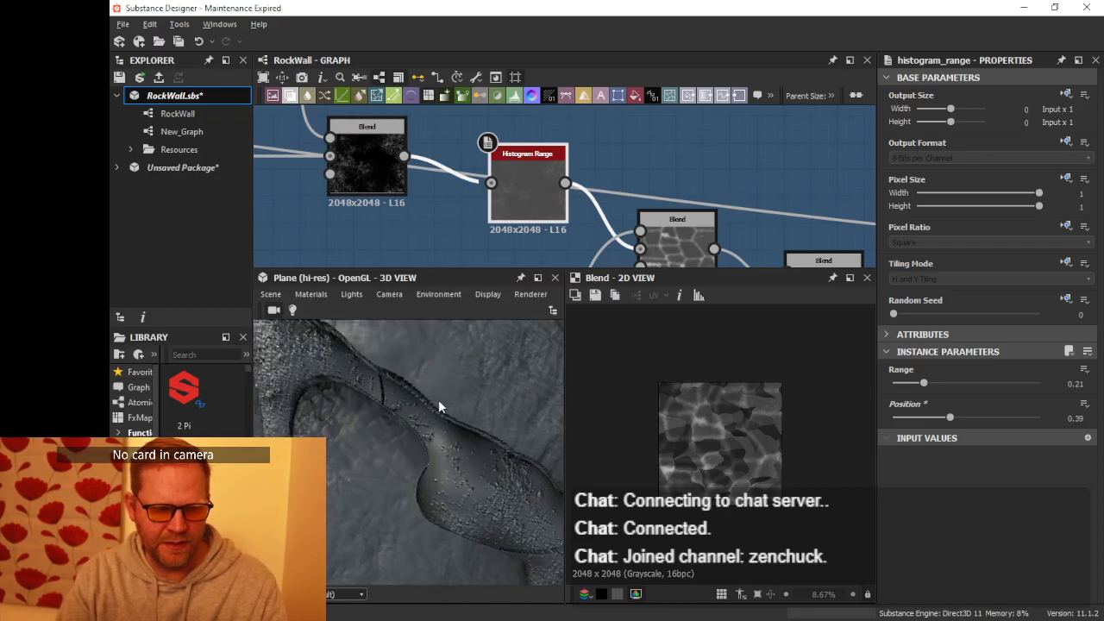
- Set the Position of the Histogram Scan after the BnW Spots 2 and Levels nodes to 0.72 and inspect the grout
{"action": "scroll", "coordinate": [509, 192], "scroll_direction": "down", "scroll_amount": 5}
{"action": "middle_click_drag", "start_coordinate": [526, 216], "coordinate": [594, 237]}
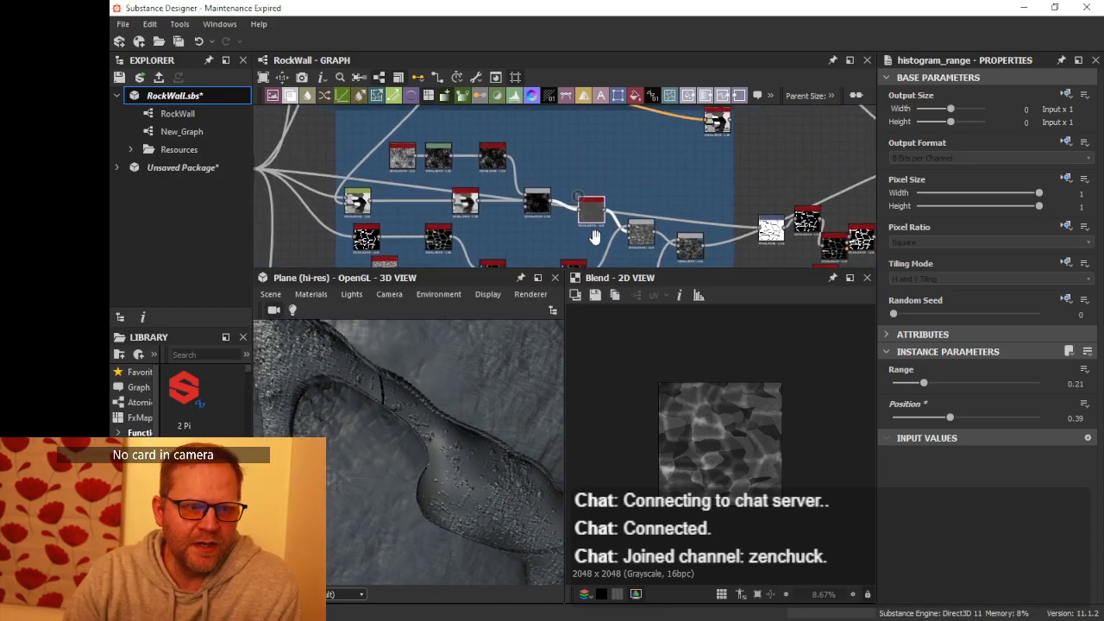
{"action": "scroll", "coordinate": [518, 220], "scroll_direction": "up", "scroll_amount": 5}
{"action": "left_click", "coordinate": [513, 222]}
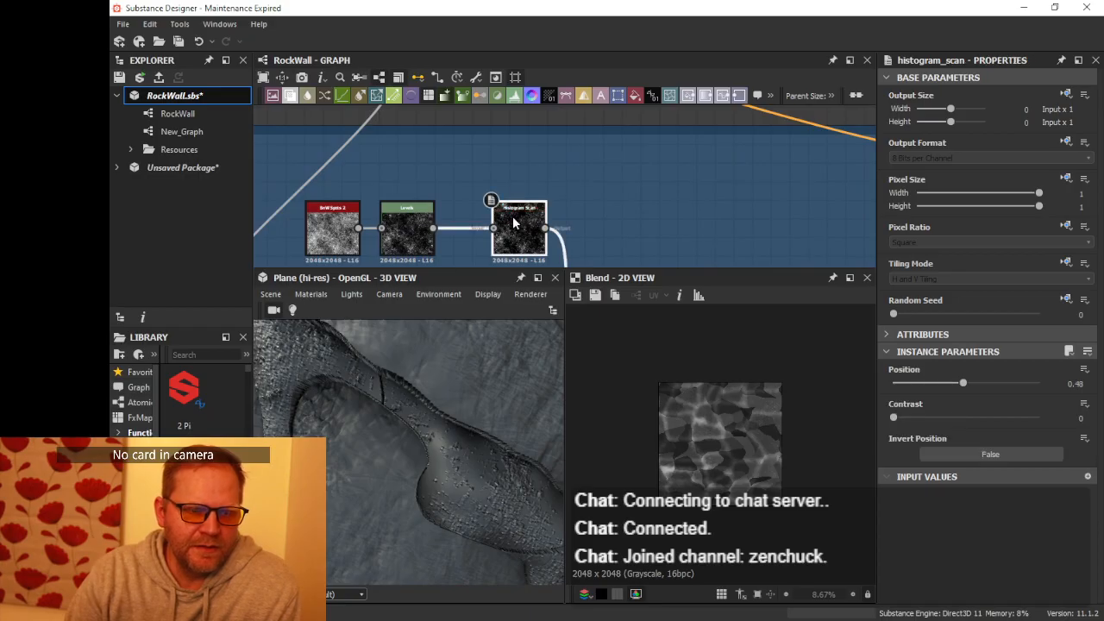
{"action": "left_click_drag", "start_coordinate": [964, 387], "coordinate": [998, 384]}
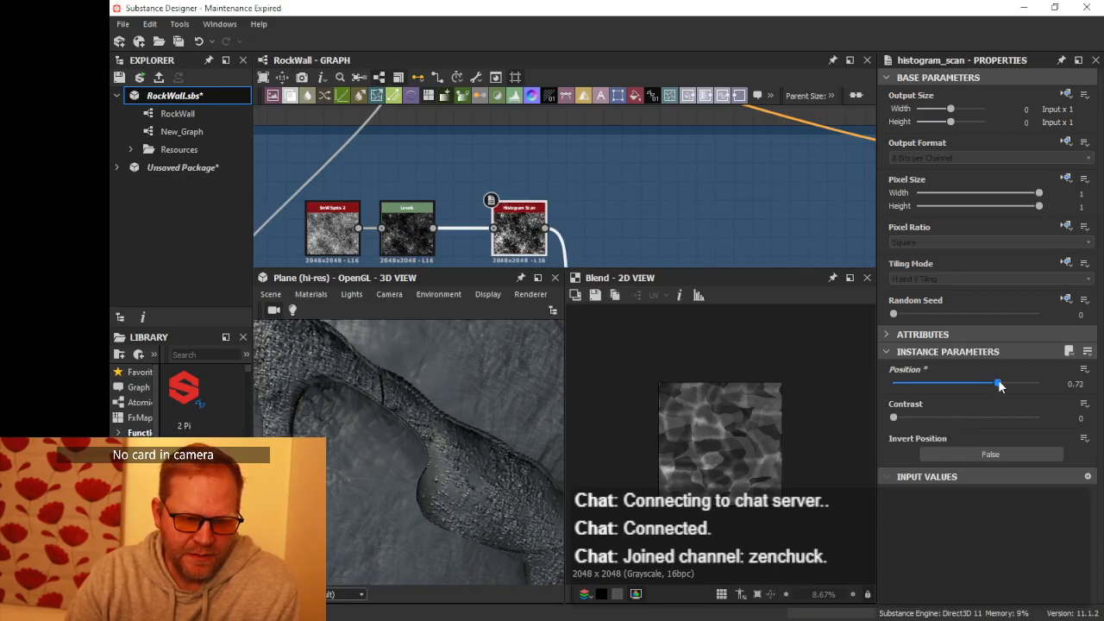
{"action": "scroll", "coordinate": [403, 415], "scroll_direction": "down", "scroll_amount": 3}
{"action": "scroll", "coordinate": [440, 431], "scroll_direction": "up", "scroll_amount": 2}
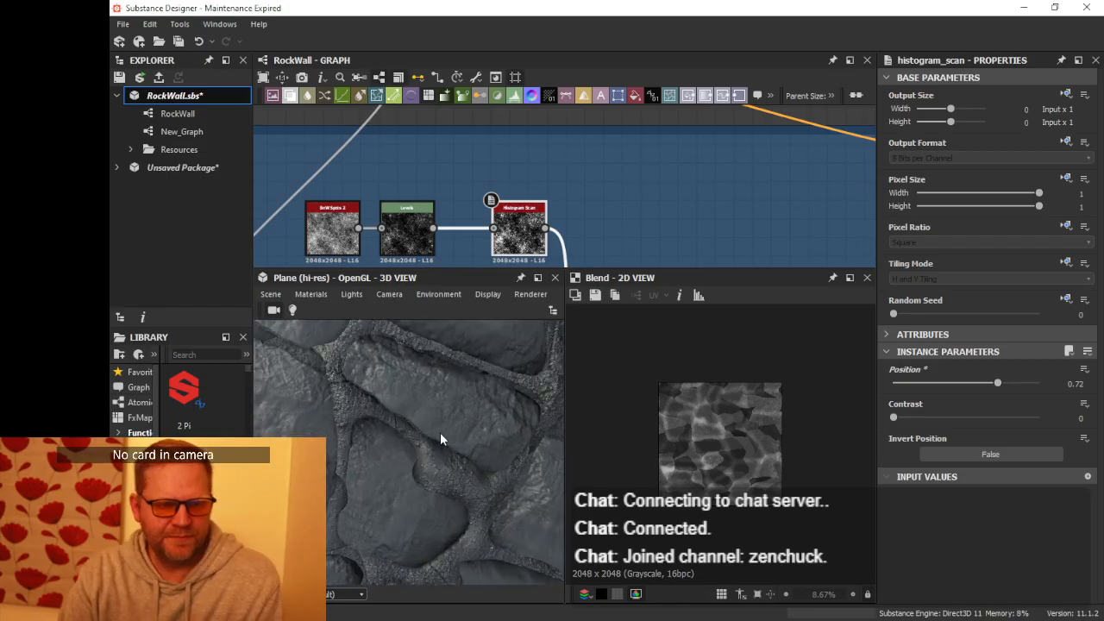
{"action": "left_click_drag", "start_coordinate": [415, 445], "coordinate": [429, 352]}
- Insert a Slope Blur Grayscale node between the Histogram Scan and the Blend's foreground, with 32 samples and intensity 0.68
{"action": "middle_click_drag", "start_coordinate": [536, 176], "coordinate": [500, 115]}
{"action": "left_click_drag", "start_coordinate": [489, 176], "coordinate": [521, 153]}
{"action": "type", "text": "s"}
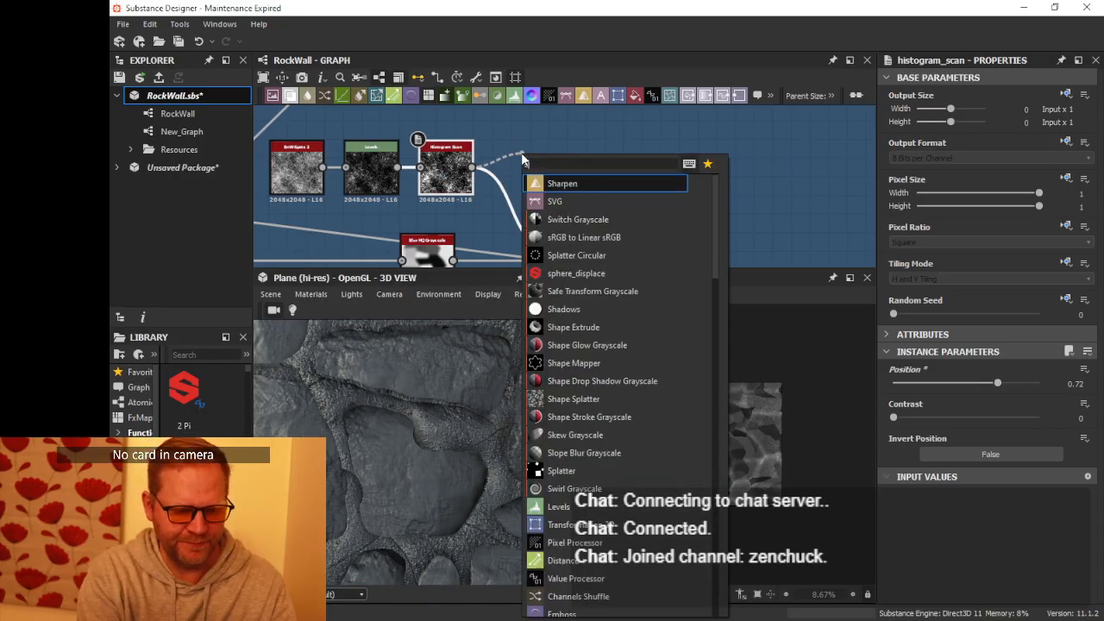
{"action": "type", "text": "lope"}
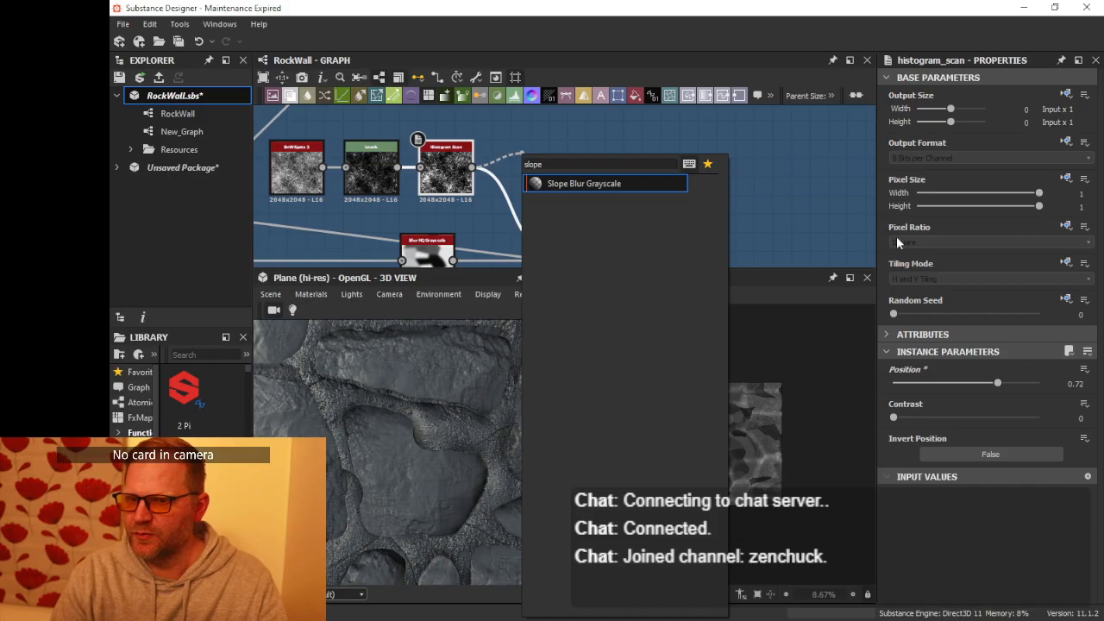
{"action": "left_click", "coordinate": [607, 183]}
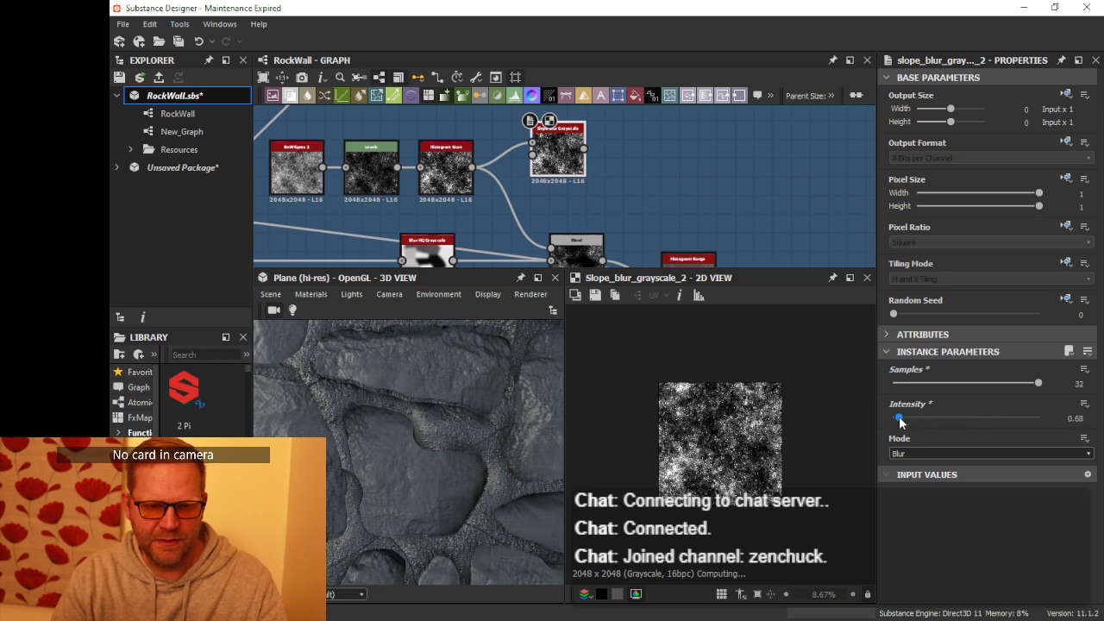
{"action": "middle_click_drag", "start_coordinate": [607, 164], "coordinate": [635, 135]}
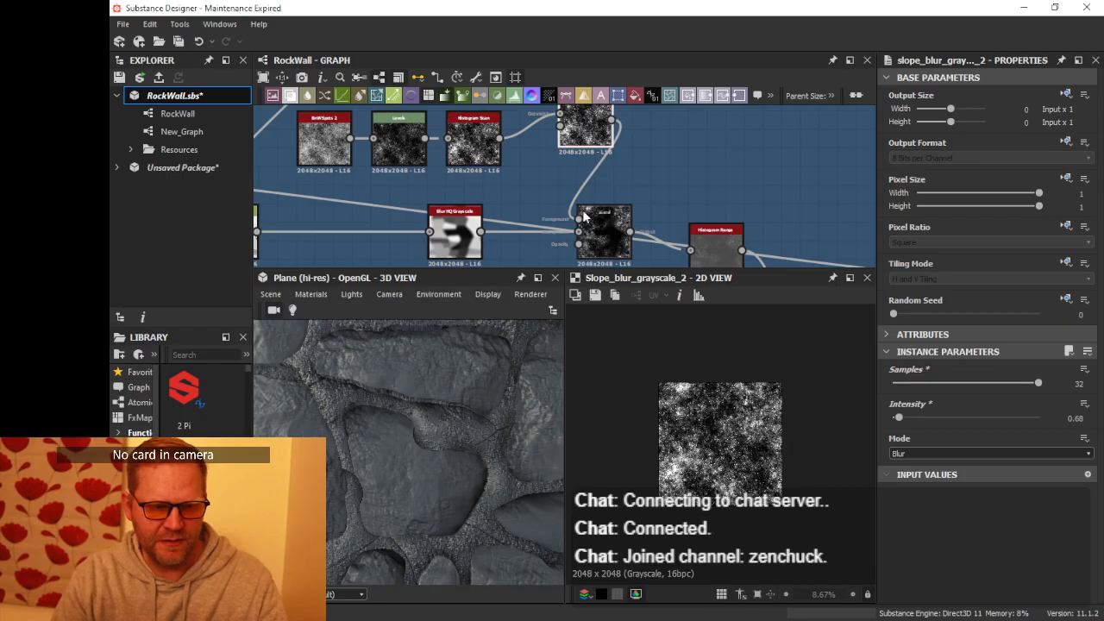
- Set the Slope Blur Grayscale's intensity to 3.02 and connect the Histogram Scan's output to its Slope input
{"action": "left_click_drag", "start_coordinate": [444, 415], "coordinate": [519, 414]}
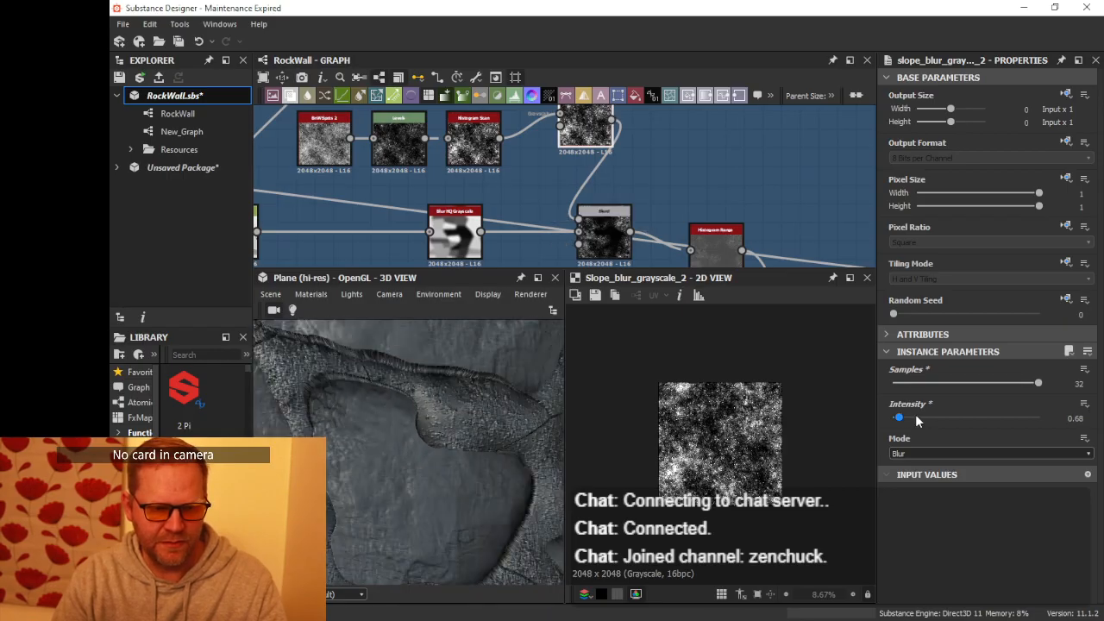
{"action": "mouse_move", "coordinate": [900, 418]}
{"action": "left_mouse_down"}
{"action": "mouse_move", "coordinate": [991, 418]}
{"action": "mouse_move", "coordinate": [893, 403]}
{"action": "mouse_move", "coordinate": [921, 414]}
{"action": "left_mouse_up"}
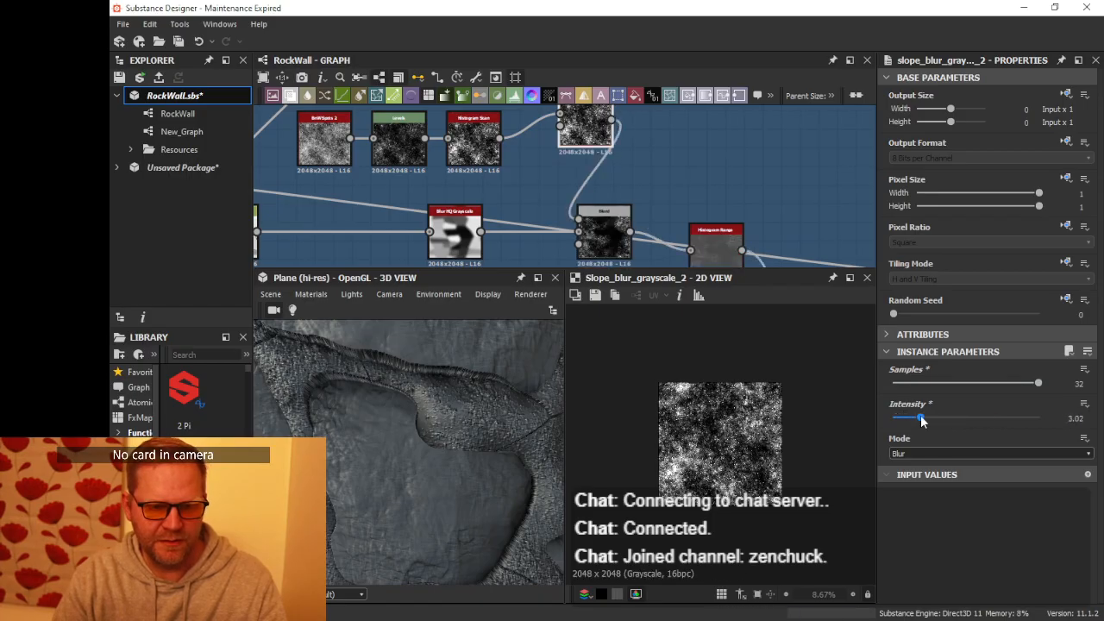
{"action": "middle_click_drag", "start_coordinate": [612, 166], "coordinate": [666, 188]}
{"action": "scroll", "coordinate": [666, 188], "scroll_direction": "up", "scroll_amount": 1}
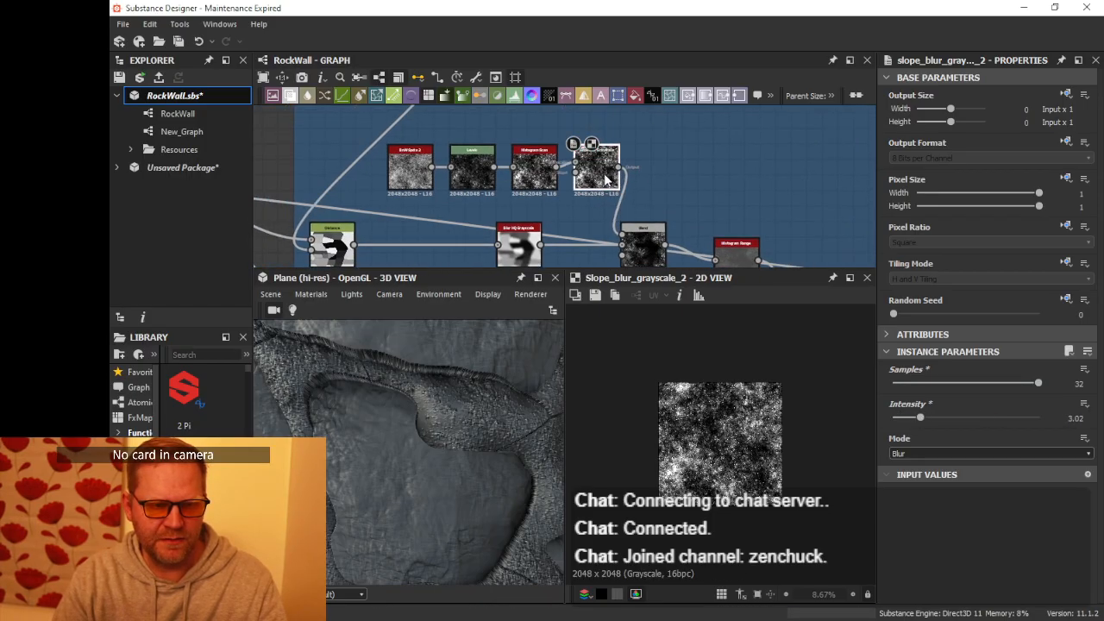
{"action": "scroll", "coordinate": [611, 188], "scroll_direction": "up", "scroll_amount": 5}
{"action": "scroll", "coordinate": [612, 188], "scroll_direction": "up", "scroll_amount": 3}
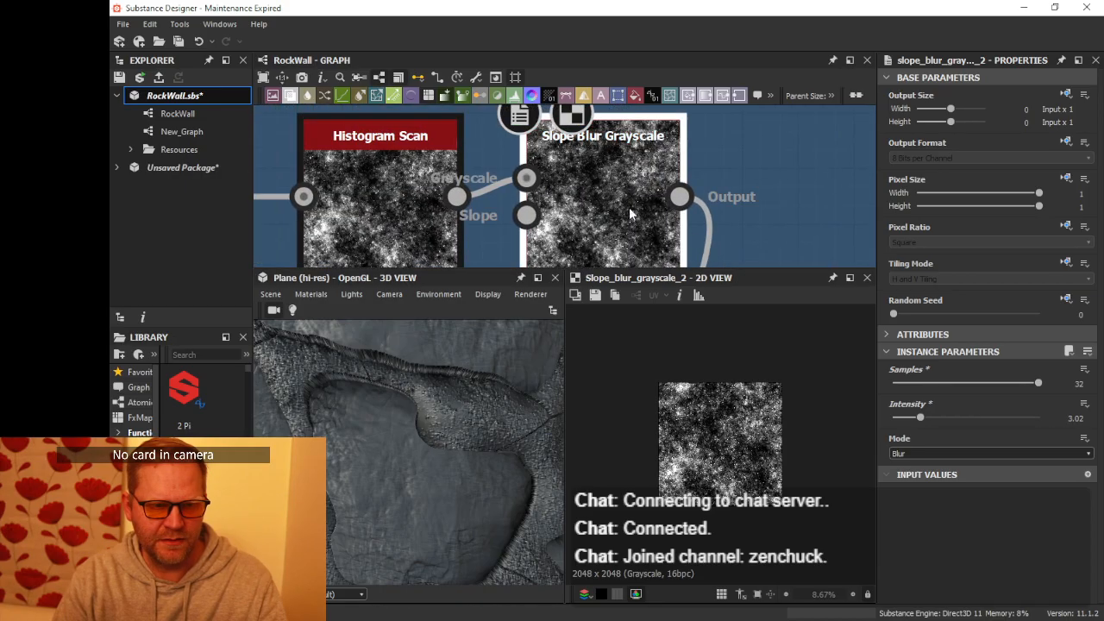
{"action": "left_click_drag", "start_coordinate": [456, 197], "coordinate": [527, 215]}
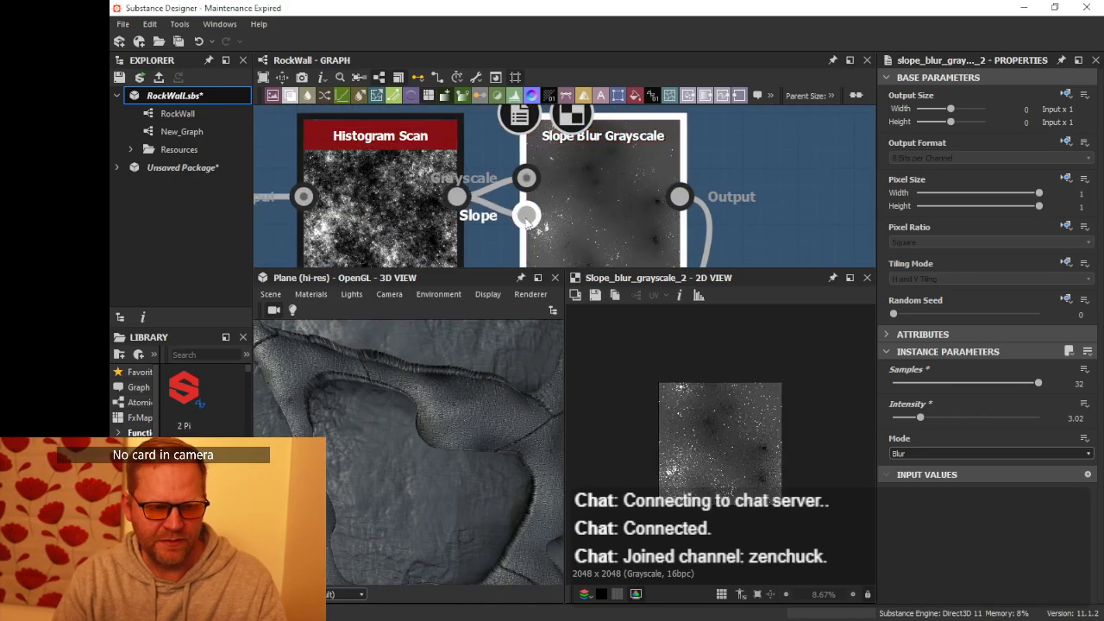
- Lower the Slope Blur Grayscale's intensity to 0.15 and inspect the grout surface up close in the 3D preview
{"action": "left_click_drag", "start_coordinate": [915, 420], "coordinate": [890, 423]}
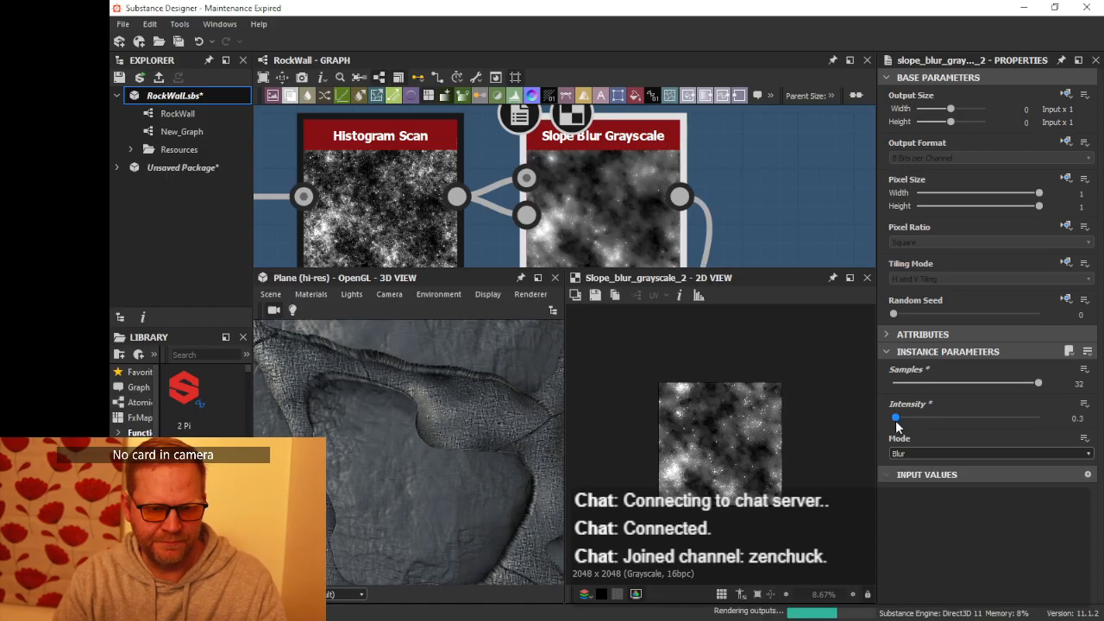
{"action": "left_click", "coordinate": [895, 420]}
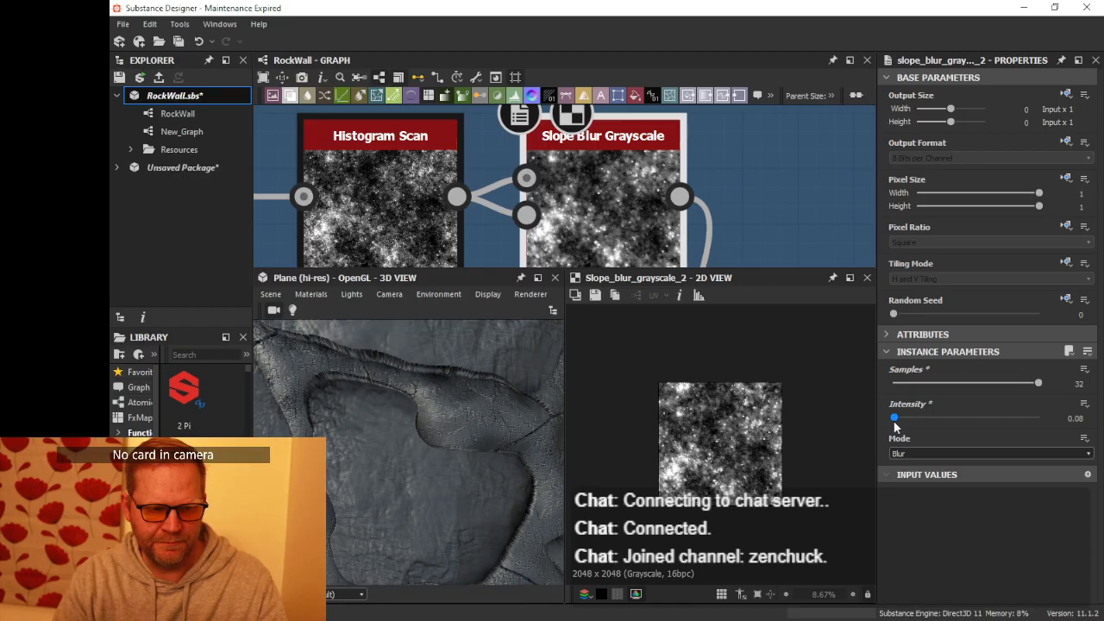
{"action": "left_click", "coordinate": [894, 420]}
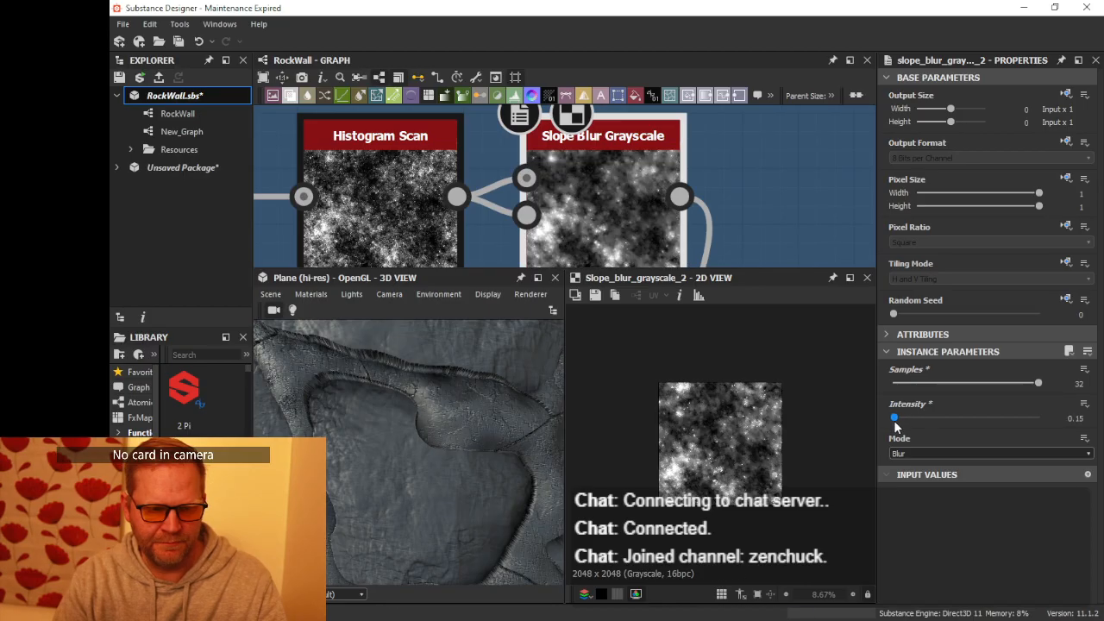
{"action": "scroll", "coordinate": [478, 419], "scroll_direction": "up", "scroll_amount": 5}
{"action": "middle_click_drag", "start_coordinate": [500, 422], "coordinate": [477, 414]}
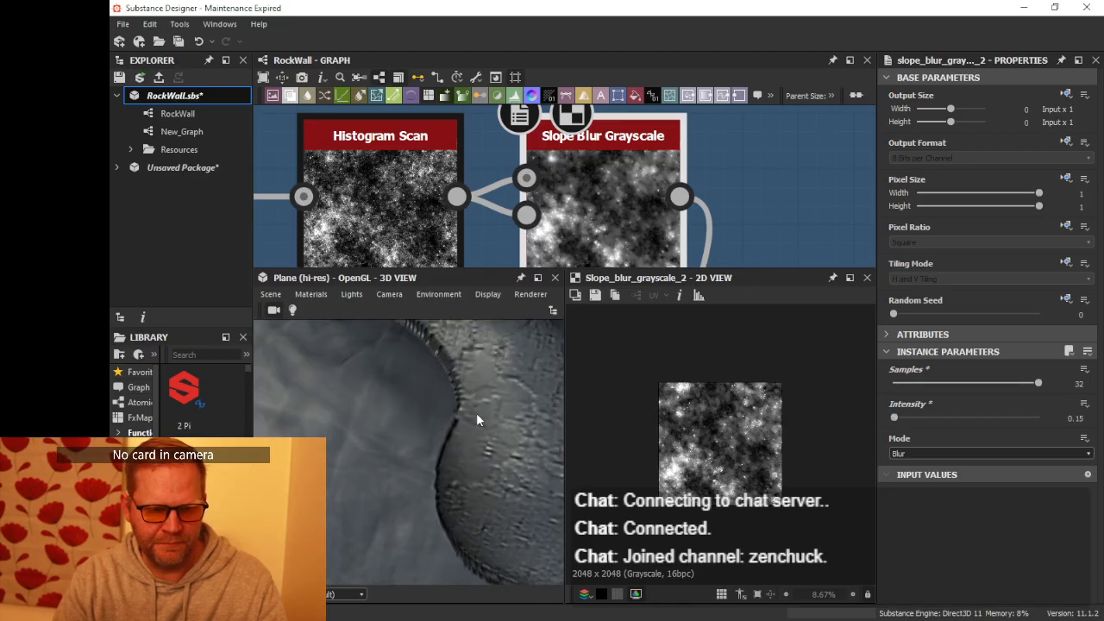
- Remove the Histogram Scan between the Levels and Slope Blur Grayscale, keeping the link, and move the Levels node toward the blur
{"action": "scroll", "coordinate": [478, 413], "scroll_direction": "down", "scroll_amount": 4}
{"action": "left_click_drag", "start_coordinate": [501, 381], "coordinate": [449, 371]}
{"action": "scroll", "coordinate": [457, 229], "scroll_direction": "down", "scroll_amount": 1}
{"action": "left_click", "coordinate": [417, 218]}
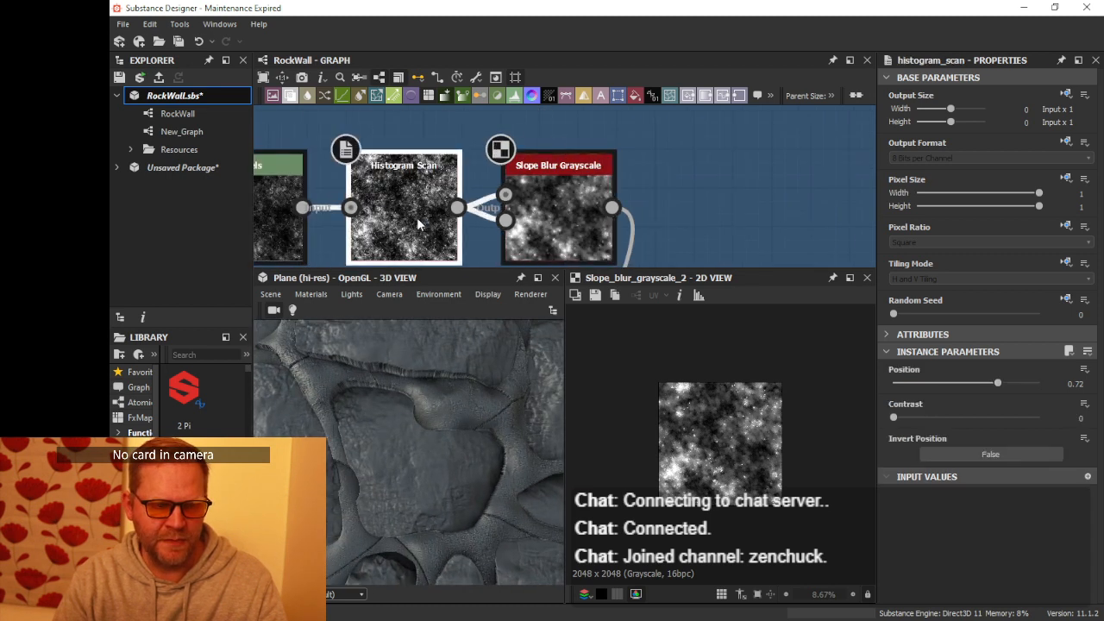
{"action": "mouse_move", "coordinate": [894, 418]}
{"action": "left_mouse_down"}
{"action": "mouse_move", "coordinate": [964, 421]}
{"action": "mouse_move", "coordinate": [873, 418]}
{"action": "left_mouse_up"}
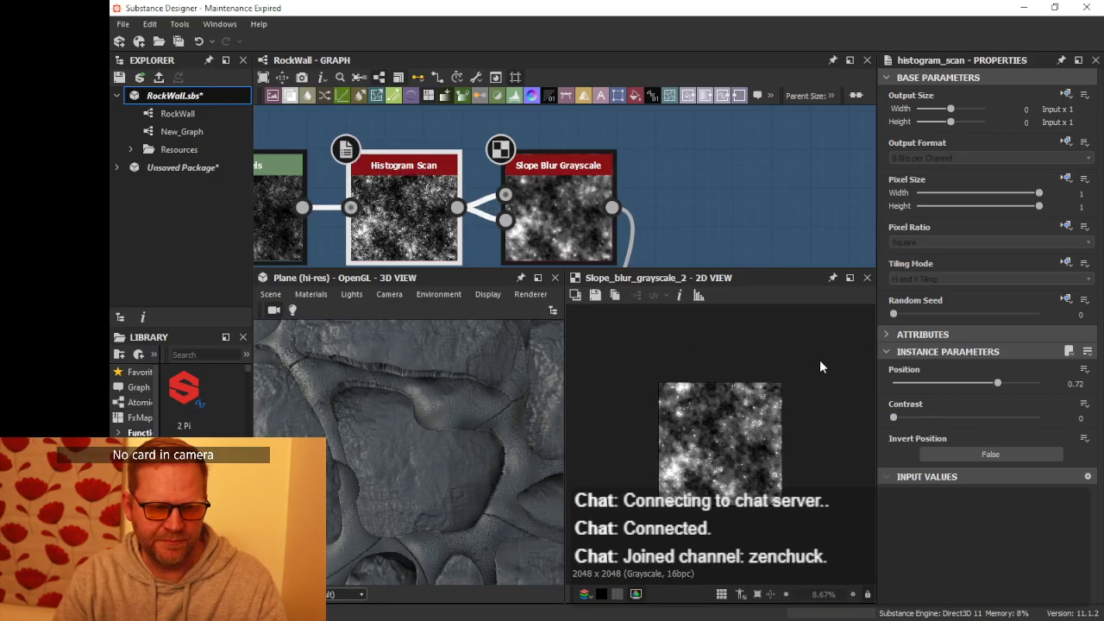
{"action": "middle_click_drag", "start_coordinate": [476, 167], "coordinate": [596, 149]}
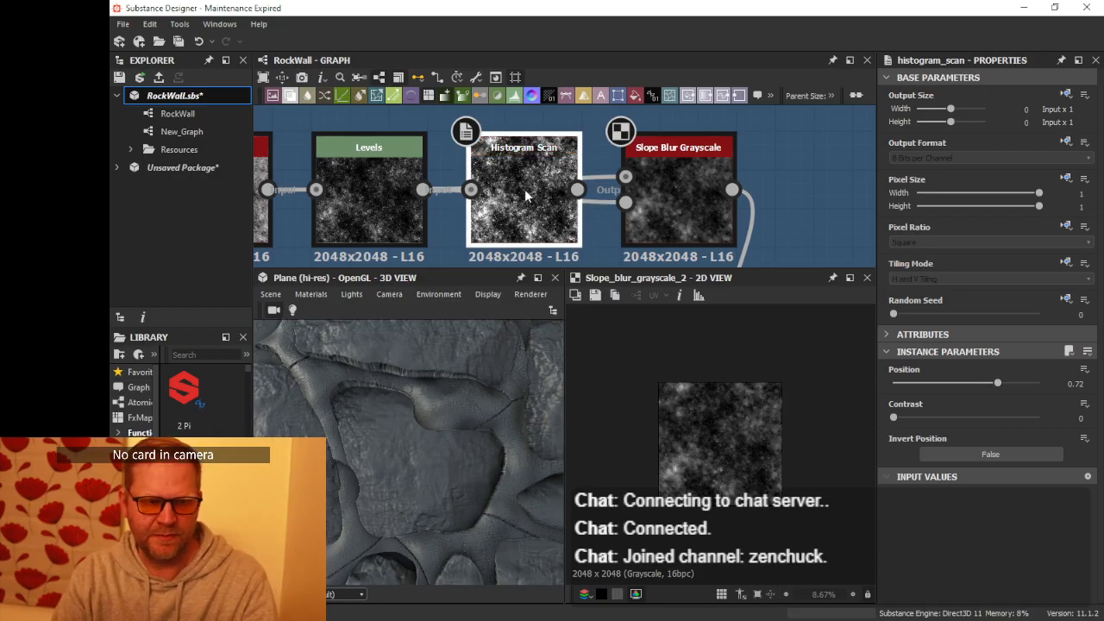
{"action": "key", "text": "Delete"}
{"action": "left_click_drag", "start_coordinate": [372, 194], "coordinate": [449, 186]}
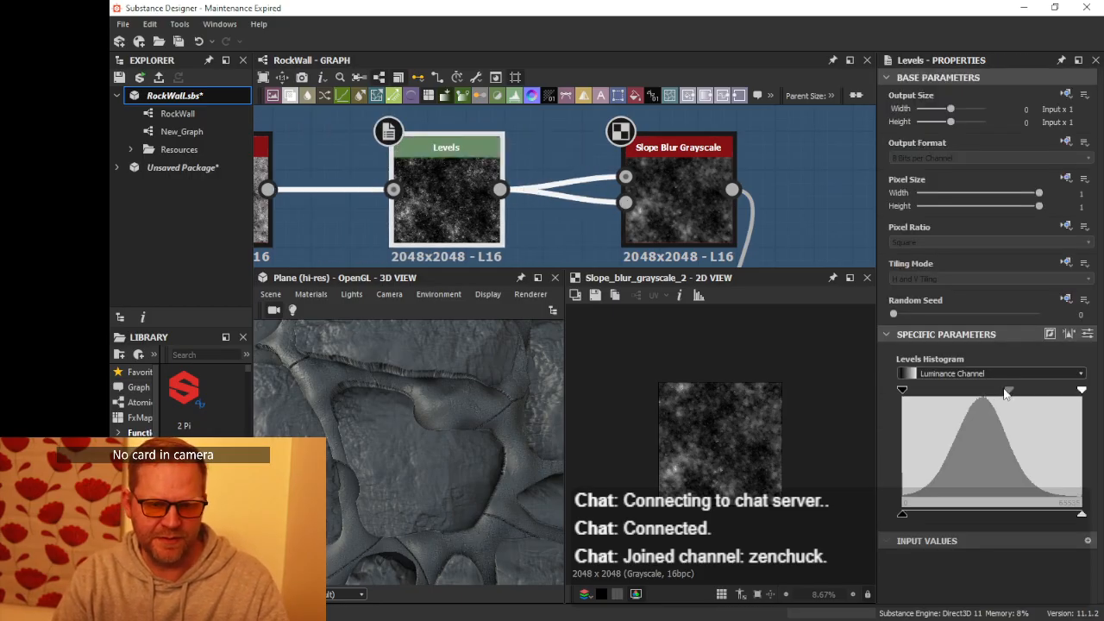
- Try shifting the Levels midtone to the histogram peak and wiring BnW Spots 2 directly into the Slope Blur Grayscale, and undo the node deletion
{"action": "left_click_drag", "start_coordinate": [1010, 392], "coordinate": [985, 393]}
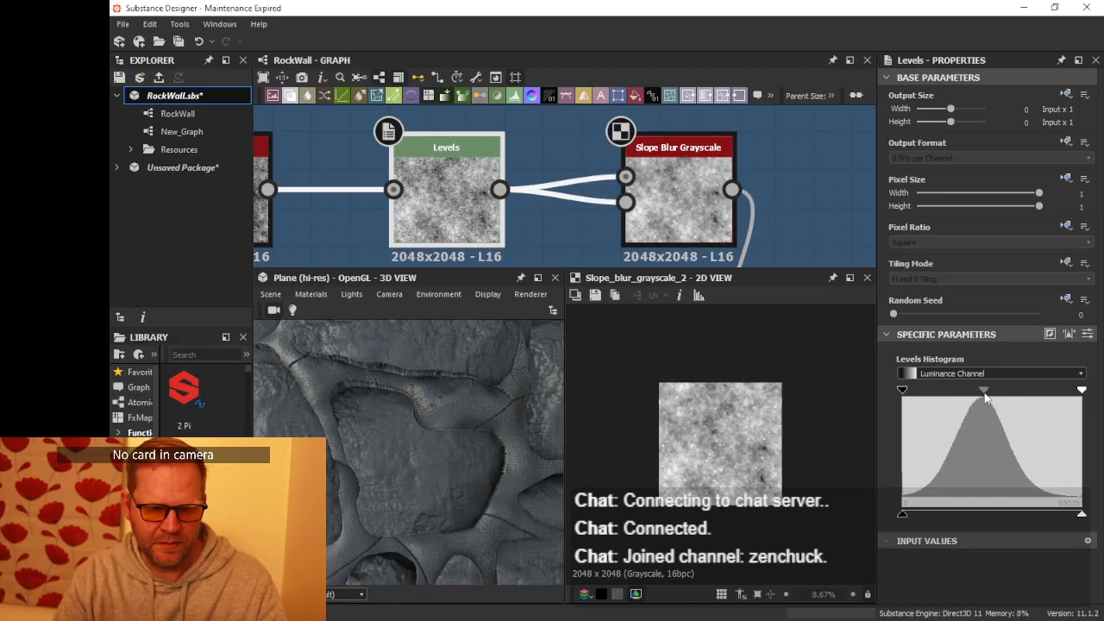
{"action": "scroll", "coordinate": [556, 187], "scroll_direction": "down", "scroll_amount": 1}
{"action": "middle_click_drag", "start_coordinate": [555, 187], "coordinate": [627, 196]}
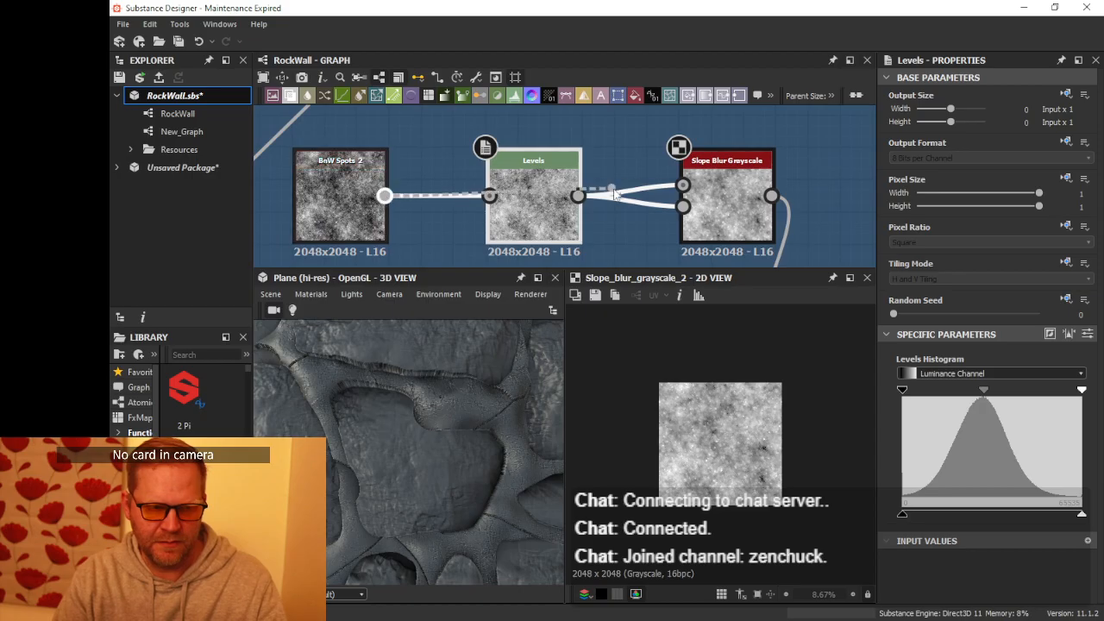
{"action": "left_click_drag", "start_coordinate": [614, 195], "coordinate": [664, 191]}
{"action": "left_click_drag", "start_coordinate": [384, 196], "coordinate": [684, 213]}
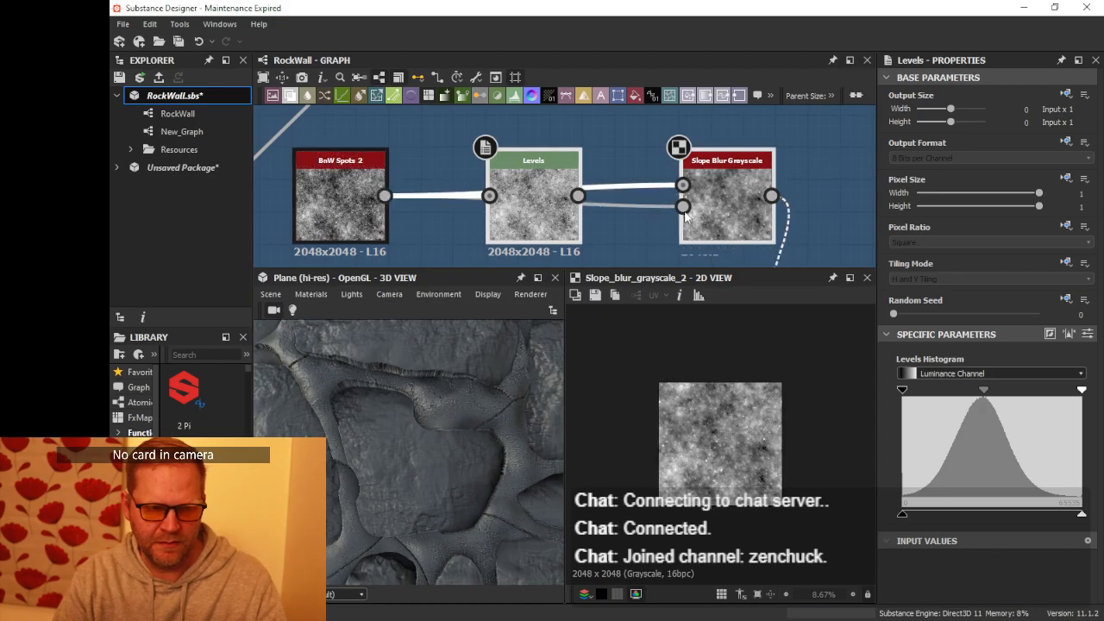
{"action": "key", "text": "Delete"}
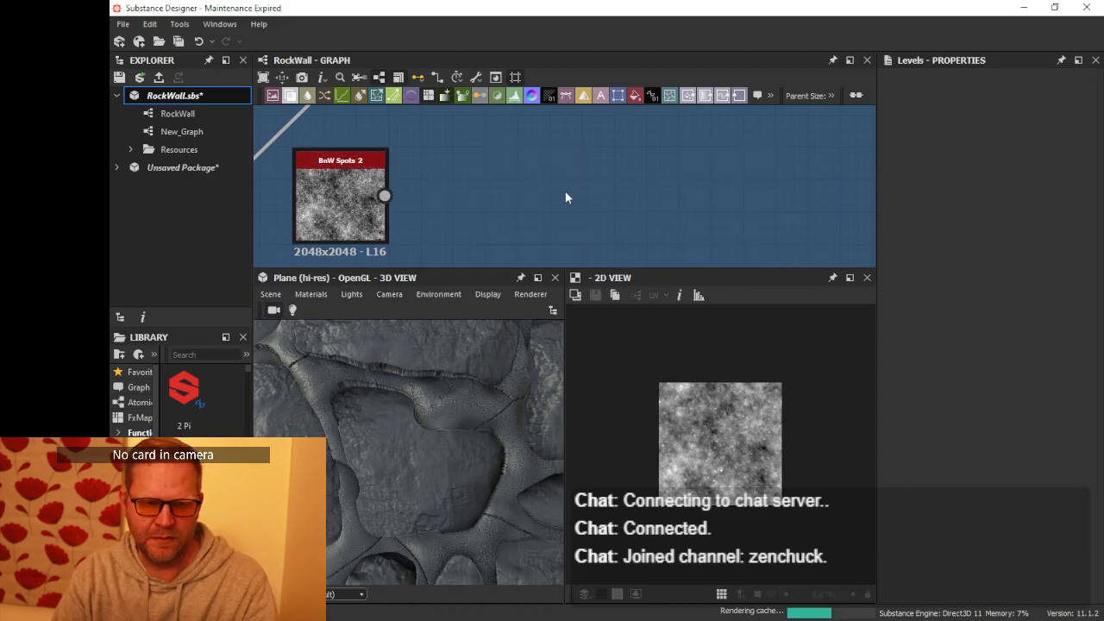
{"action": "key", "text": "ctrl+z"}
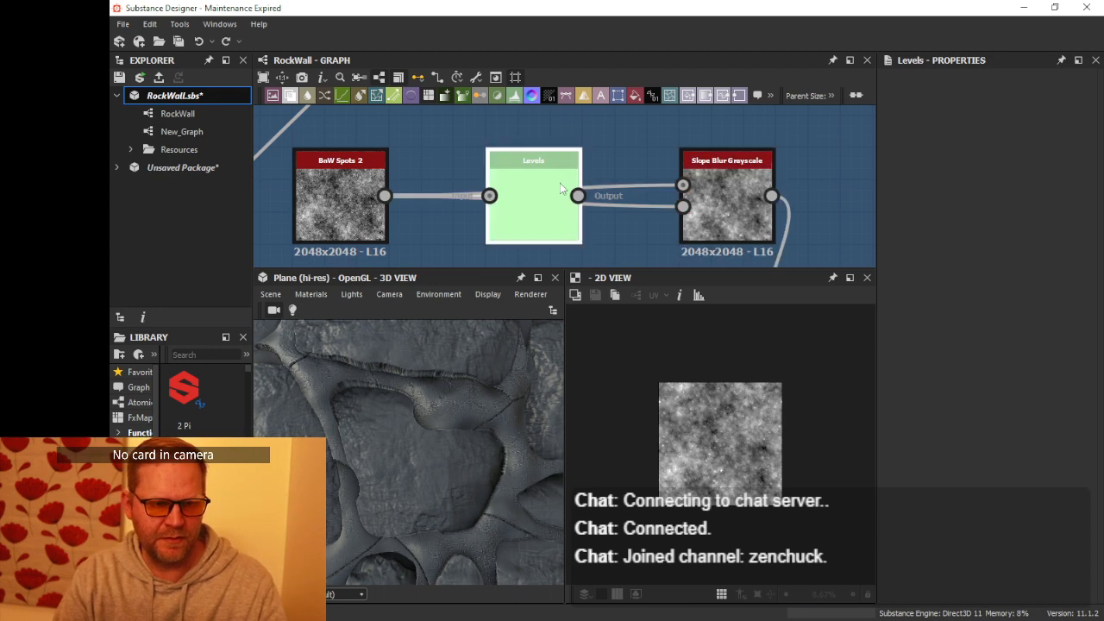
- Remove the Levels node so BnW Spots 2 feeds the Slope Blur Grayscale directly, place the two nodes side by side, and preview the noise
{"action": "double_click", "coordinate": [560, 183]}
{"action": "key", "text": "Delete"}
{"action": "left_click_drag", "start_coordinate": [742, 203], "coordinate": [529, 202]}
{"action": "scroll", "coordinate": [504, 350], "scroll_direction": "up", "scroll_amount": 3}
{"action": "mouse_move", "coordinate": [501, 356]}
{"action": "left_mouse_down"}
{"action": "mouse_move", "coordinate": [512, 377]}
{"action": "mouse_move", "coordinate": [509, 344]}
{"action": "left_mouse_up"}
{"action": "double_click", "coordinate": [341, 203]}
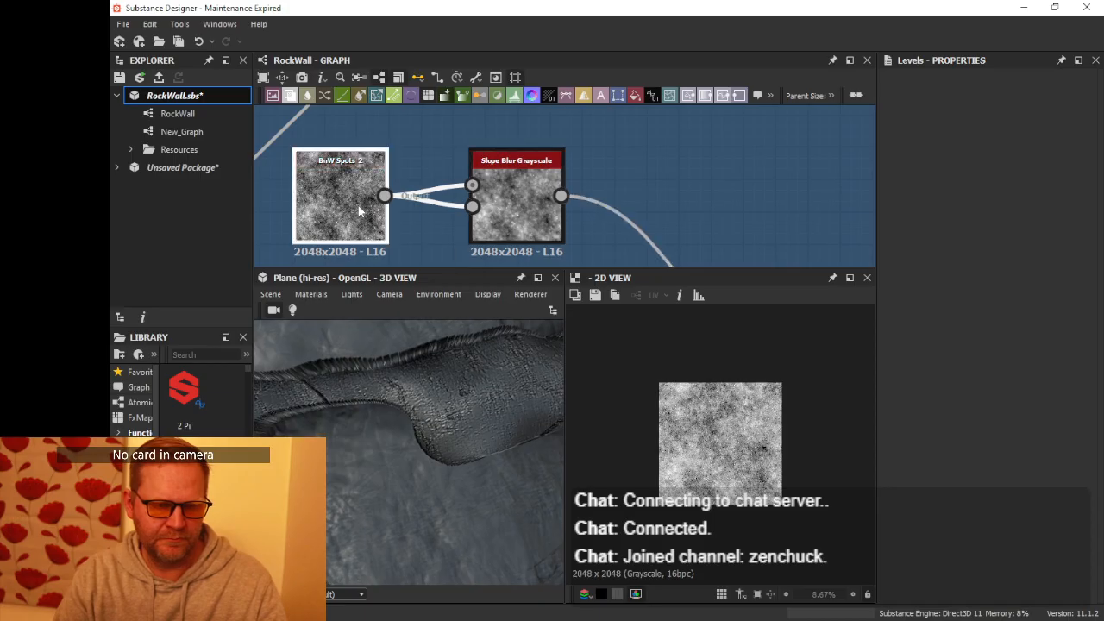
- Set the Slope Blur Grayscale's intensity to 0.1 and inspect the grout and stones in the 3D preview
{"action": "left_click", "coordinate": [523, 204]}
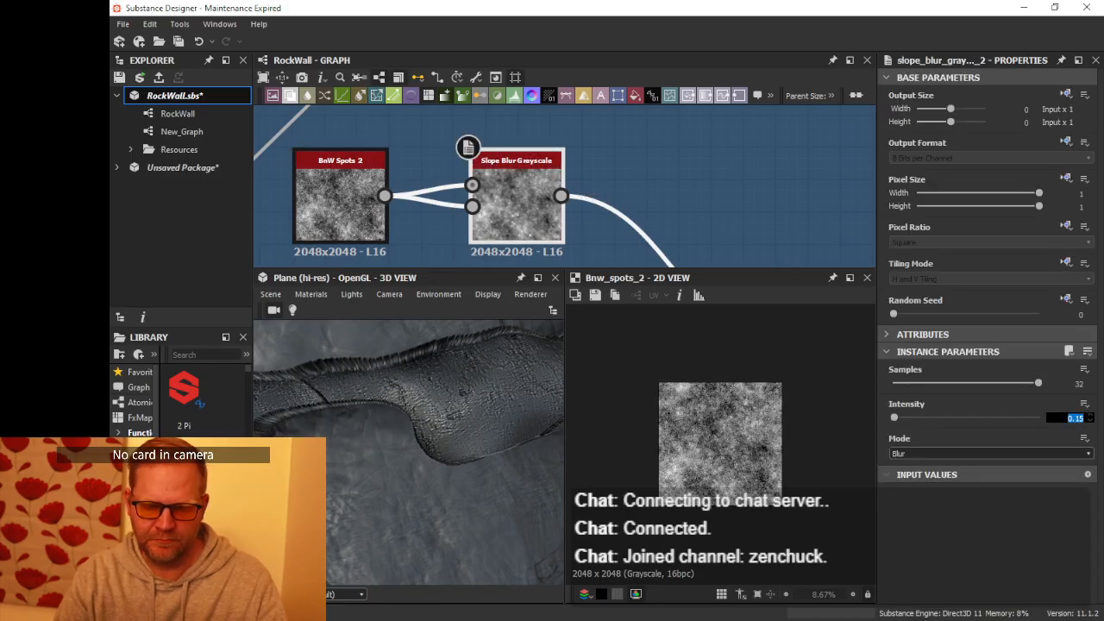
{"action": "type", "text": "0.1"}
{"action": "key", "text": "Return"}
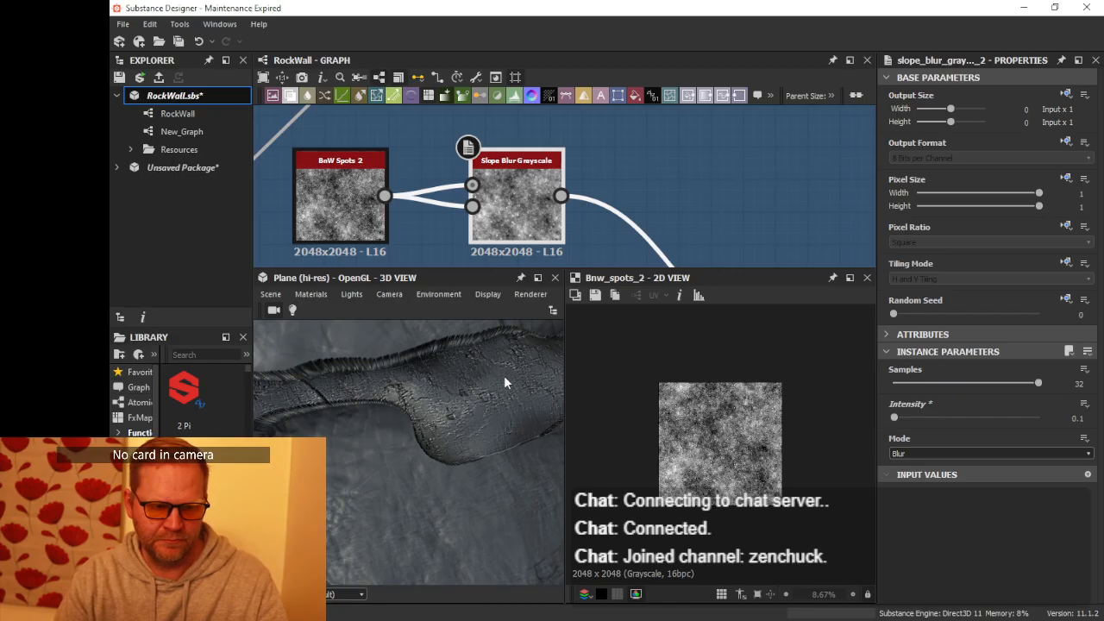
{"action": "left_click_drag", "start_coordinate": [504, 375], "coordinate": [559, 391]}
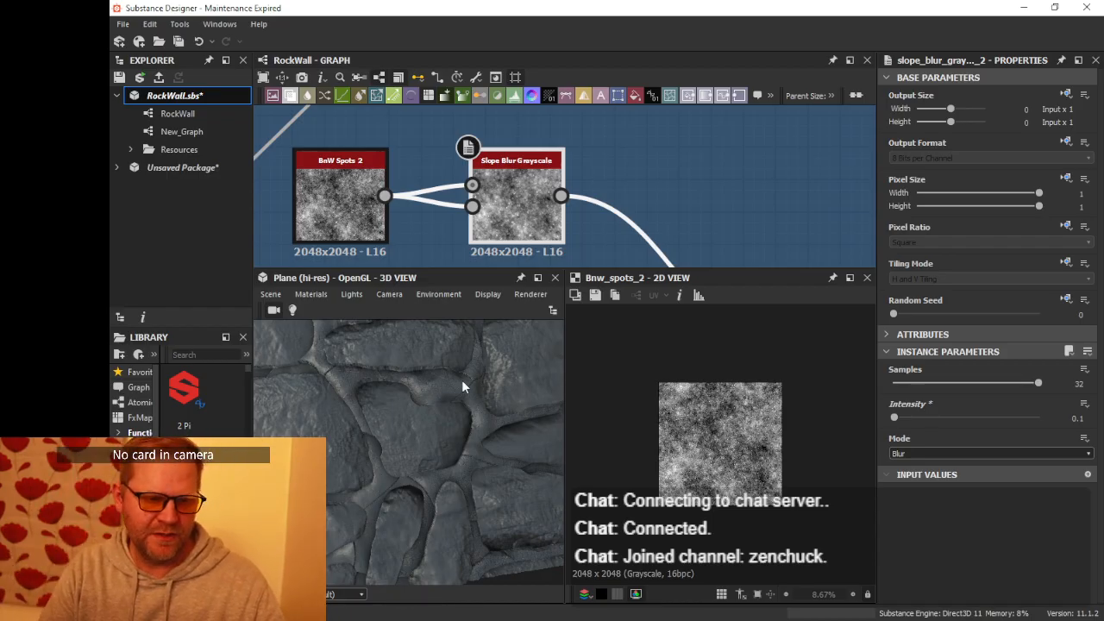
{"action": "scroll", "coordinate": [463, 424], "scroll_direction": "up", "scroll_amount": 3}
{"action": "left_click_drag", "start_coordinate": [462, 425], "coordinate": [454, 361]}
{"action": "scroll", "coordinate": [453, 398], "scroll_direction": "up", "scroll_amount": 2}
{"action": "scroll", "coordinate": [453, 398], "scroll_direction": "down", "scroll_amount": 4}
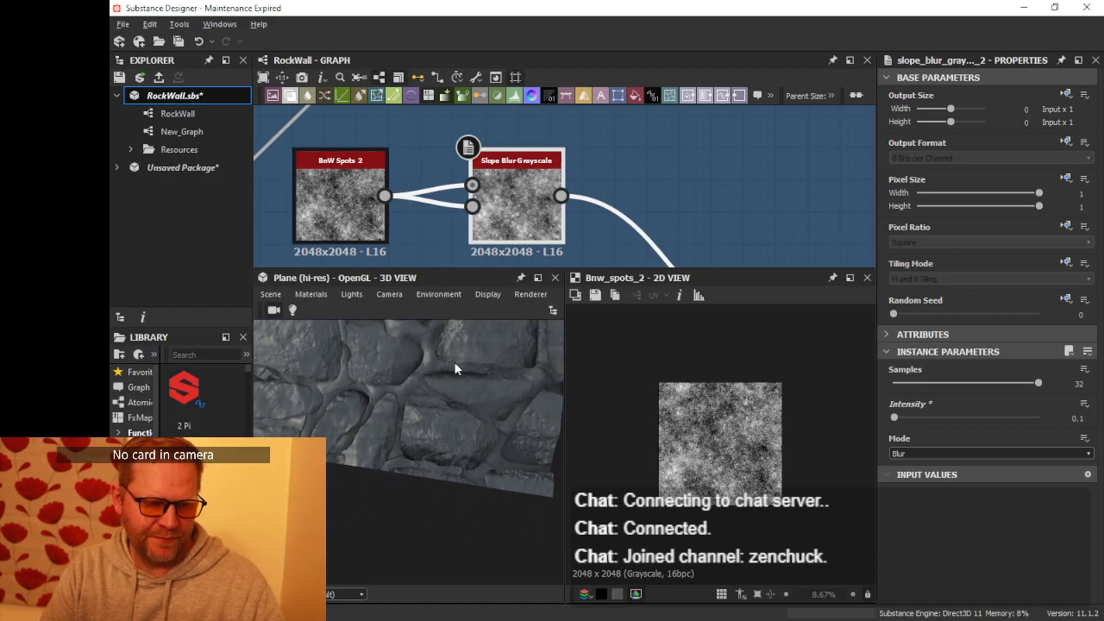
{"action": "scroll", "coordinate": [471, 226], "scroll_direction": "down", "scroll_amount": 2}
- Move the two nodes fed by the Edge Detect closer to it and preview the Edge Detect's output up close
{"action": "scroll", "coordinate": [476, 229], "scroll_direction": "down", "scroll_amount": 3}
{"action": "middle_click_drag", "start_coordinate": [516, 237], "coordinate": [535, 149]}
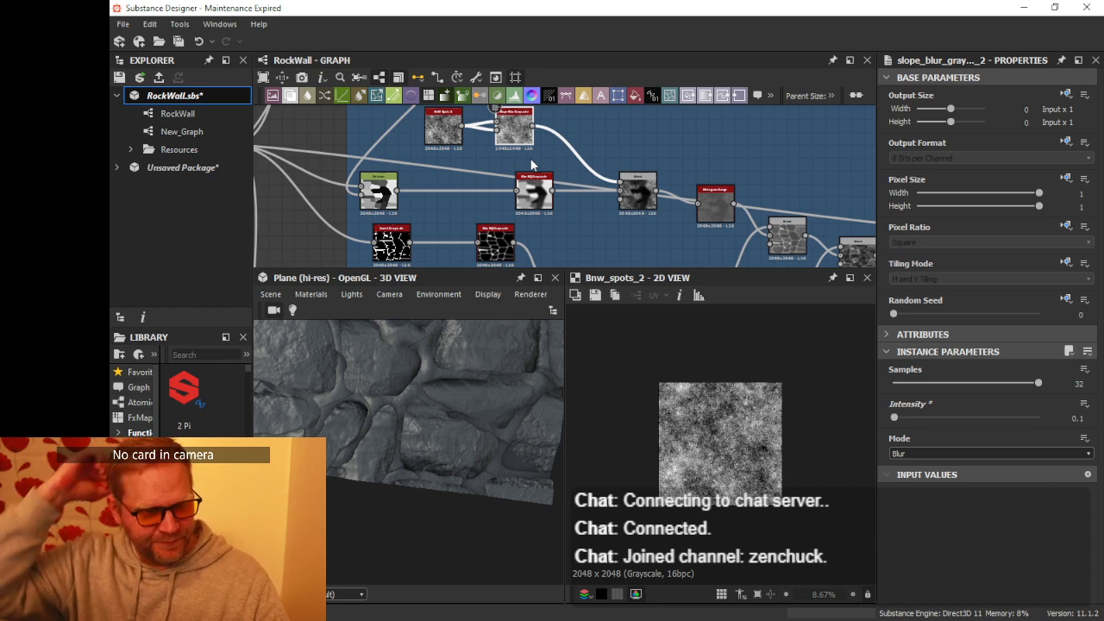
{"action": "scroll", "coordinate": [406, 202], "scroll_direction": "down", "scroll_amount": 3}
{"action": "middle_click_drag", "start_coordinate": [406, 202], "coordinate": [631, 96]}
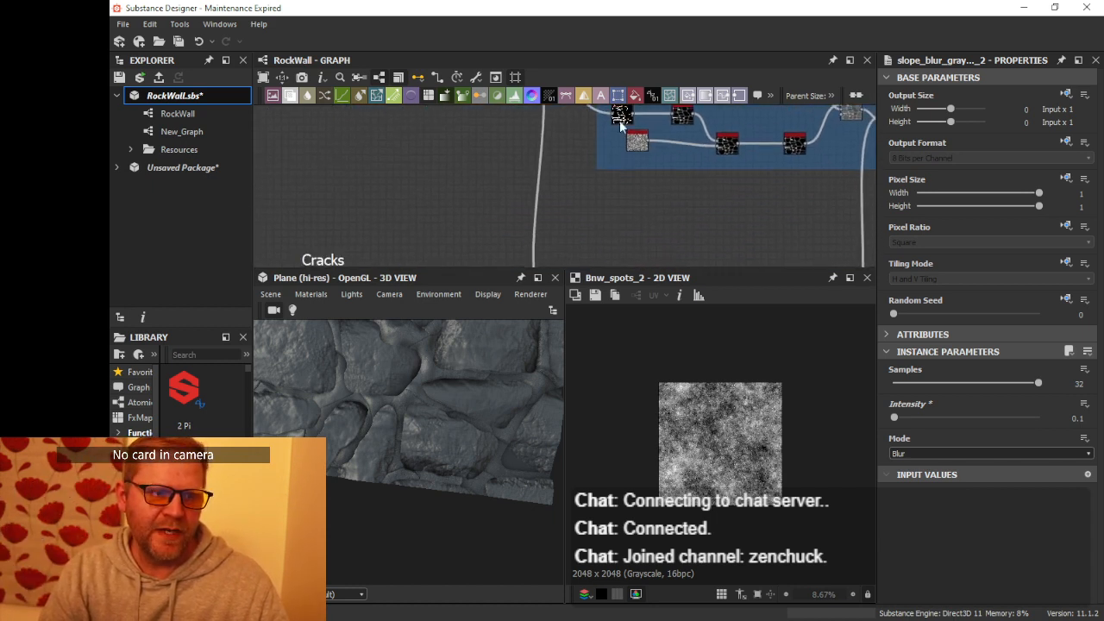
{"action": "scroll", "coordinate": [620, 120], "scroll_direction": "down", "scroll_amount": 3}
{"action": "middle_click_drag", "start_coordinate": [555, 146], "coordinate": [564, 114]}
{"action": "scroll", "coordinate": [477, 173], "scroll_direction": "up", "scroll_amount": 3}
{"action": "middle_click_drag", "start_coordinate": [590, 171], "coordinate": [454, 109]}
{"action": "scroll", "coordinate": [559, 158], "scroll_direction": "up", "scroll_amount": 1}
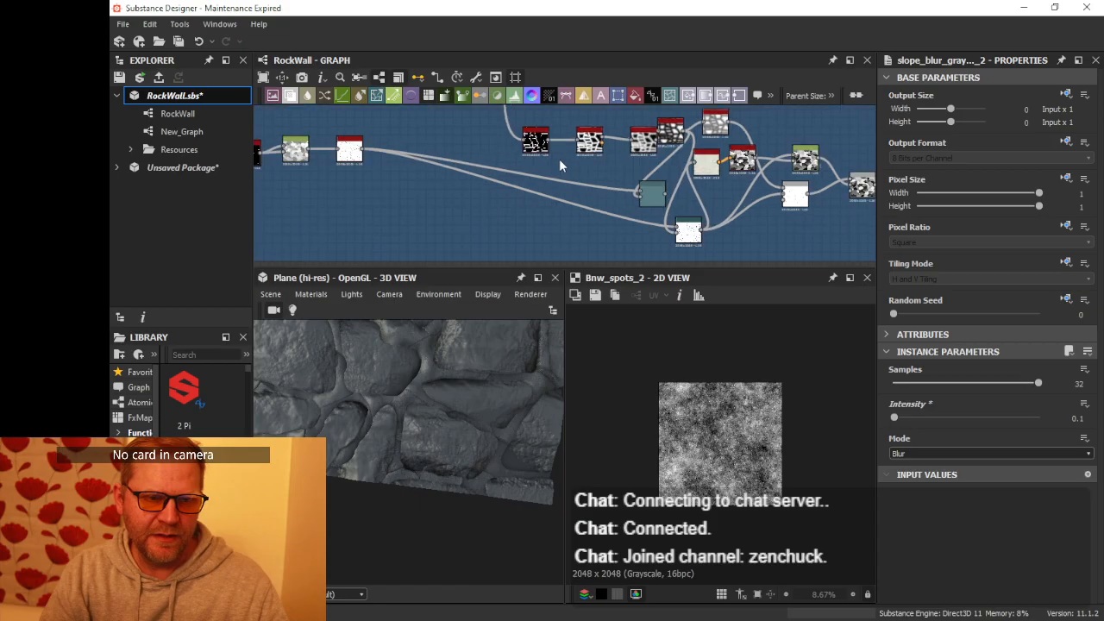
{"action": "left_click_drag", "start_coordinate": [649, 195], "coordinate": [562, 173]}
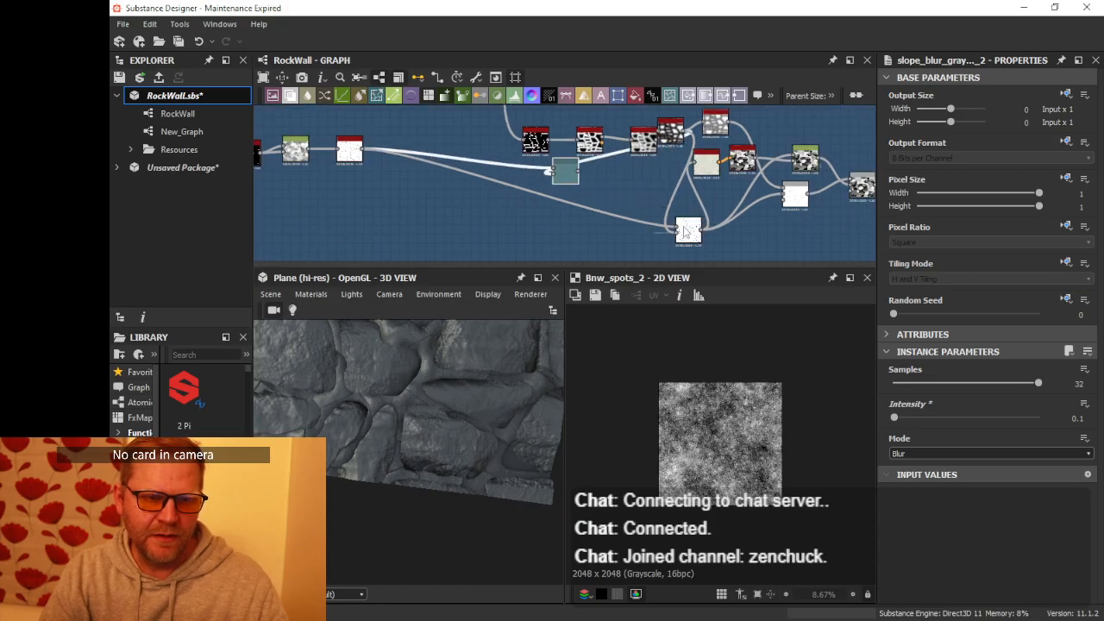
{"action": "left_click_drag", "start_coordinate": [685, 231], "coordinate": [589, 225]}
{"action": "double_click", "coordinate": [349, 152]}
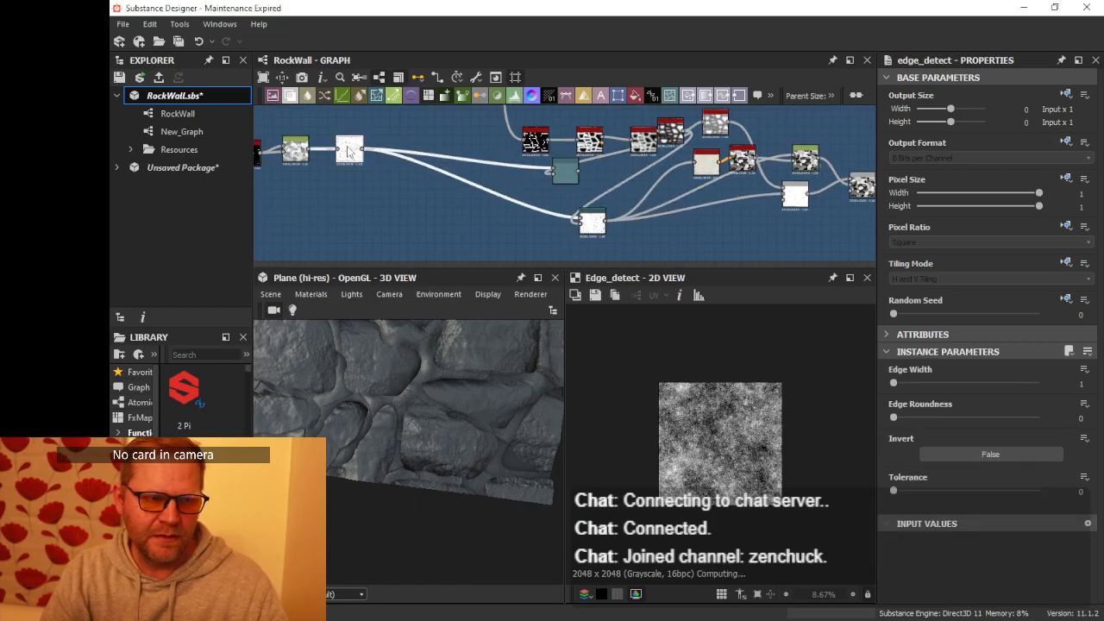
{"action": "scroll", "coordinate": [759, 433], "scroll_direction": "up", "scroll_amount": 4}
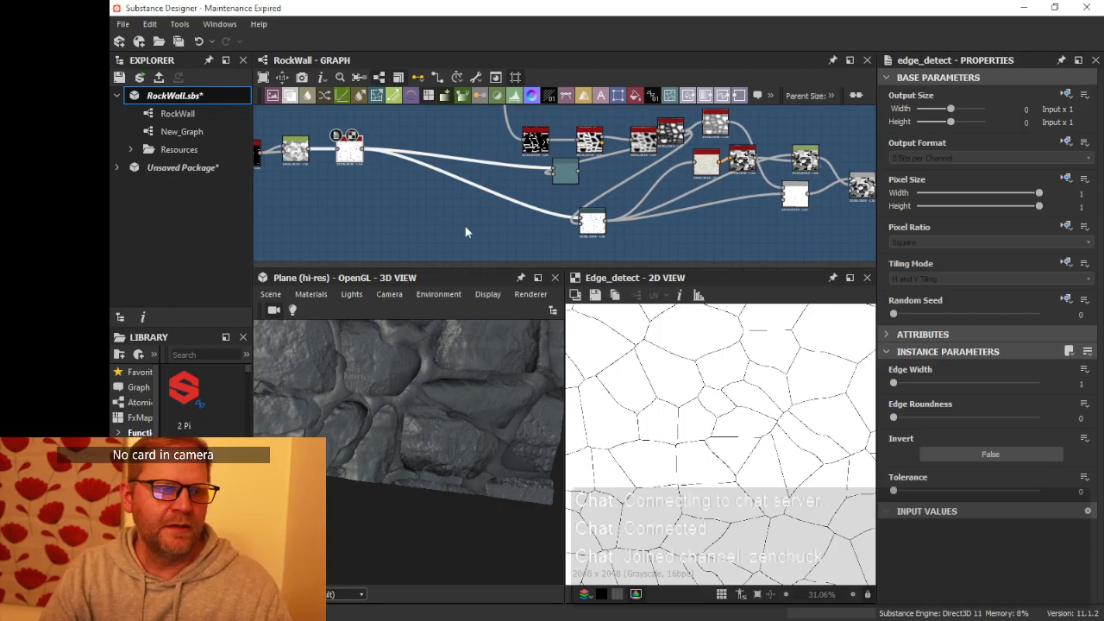
- Add a Slope Blur Grayscale node fed by the Edge Detect's output
{"action": "middle_click_drag", "start_coordinate": [424, 218], "coordinate": [644, 264]}
{"action": "scroll", "coordinate": [595, 230], "scroll_direction": "up", "scroll_amount": 2}
{"action": "middle_click_drag", "start_coordinate": [587, 226], "coordinate": [525, 222]}
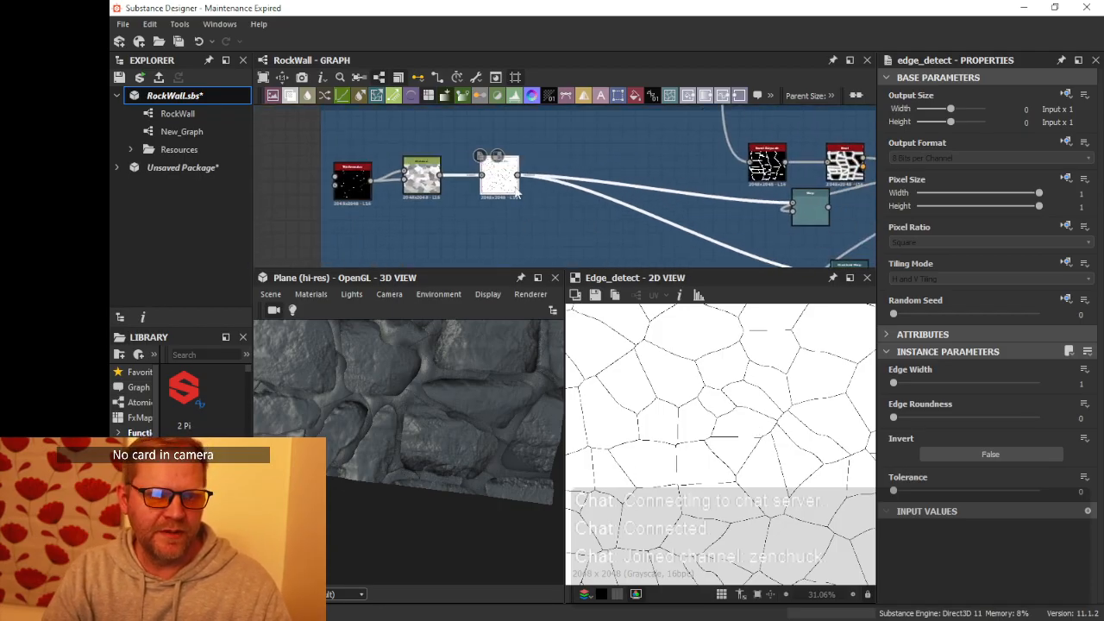
{"action": "left_click_drag", "start_coordinate": [564, 232], "coordinate": [564, 229]}
{"action": "type", "text": "slope"}
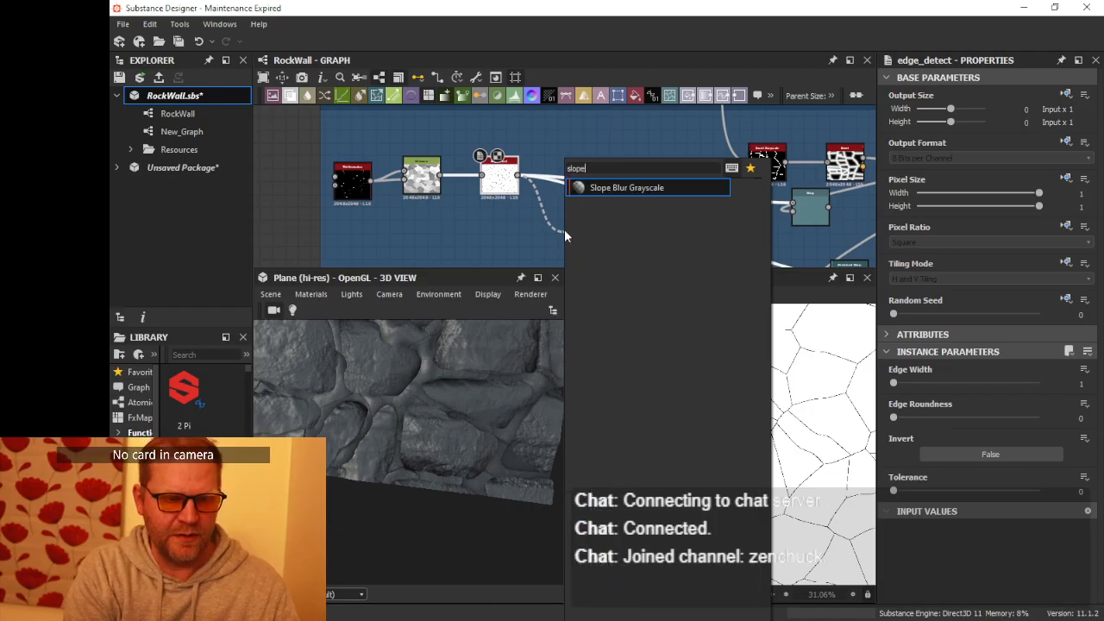
{"action": "left_click", "coordinate": [651, 188]}
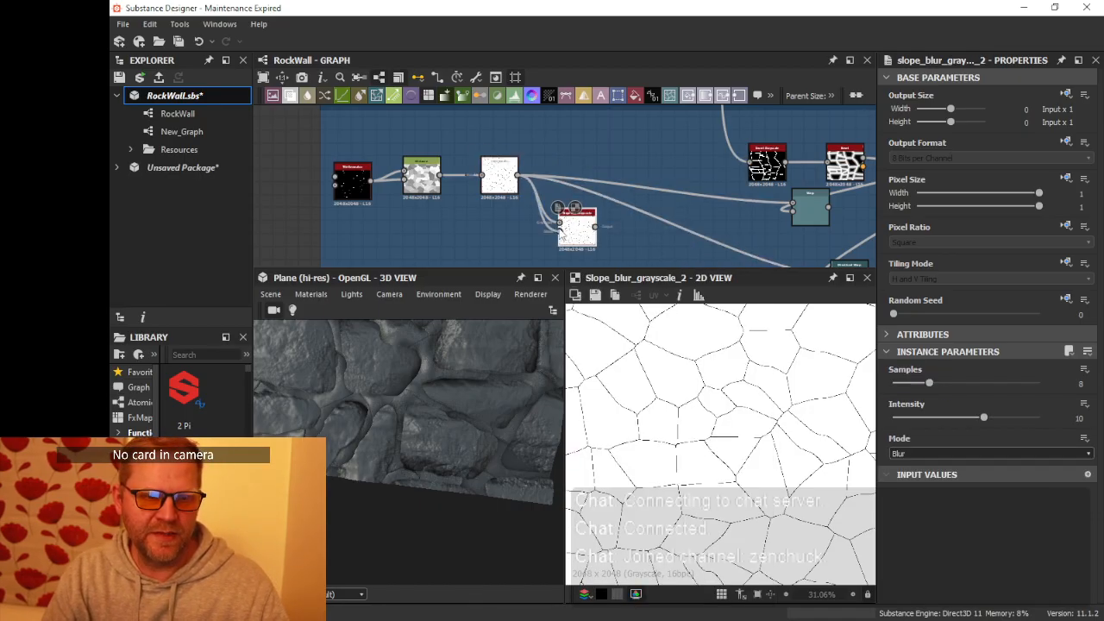
{"action": "middle_click_drag", "start_coordinate": [439, 231], "coordinate": [465, 204]}
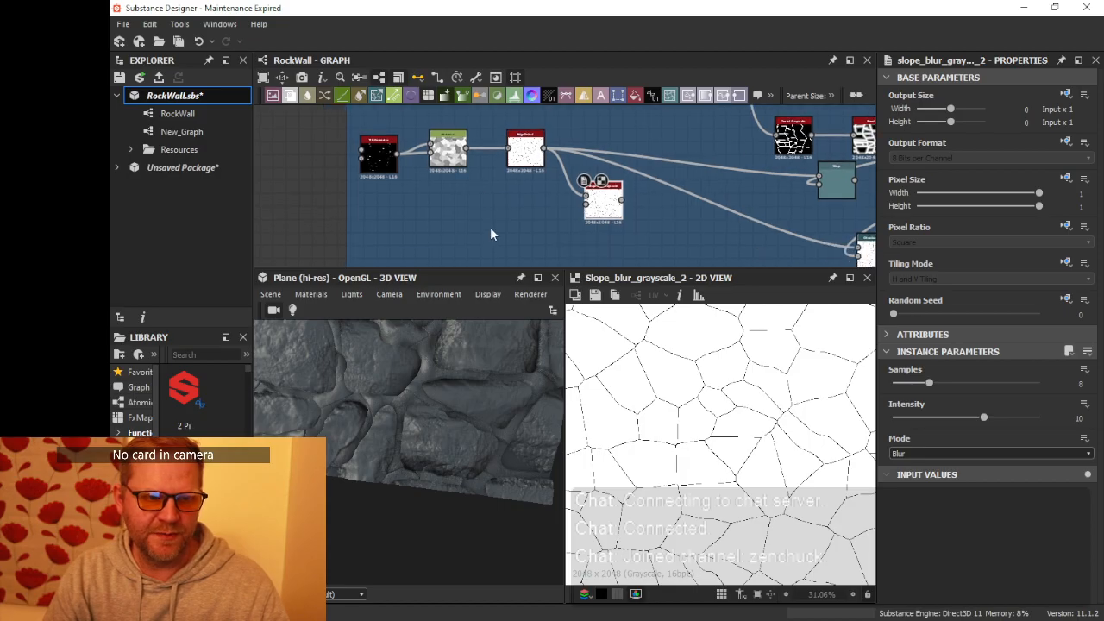
- Add a Perlin Noise node below the Edge Detect and connect it to the new Slope Blur Grayscale's Slope input
{"action": "left_click", "coordinate": [488, 223]}
{"action": "right_click", "coordinate": [489, 224]}
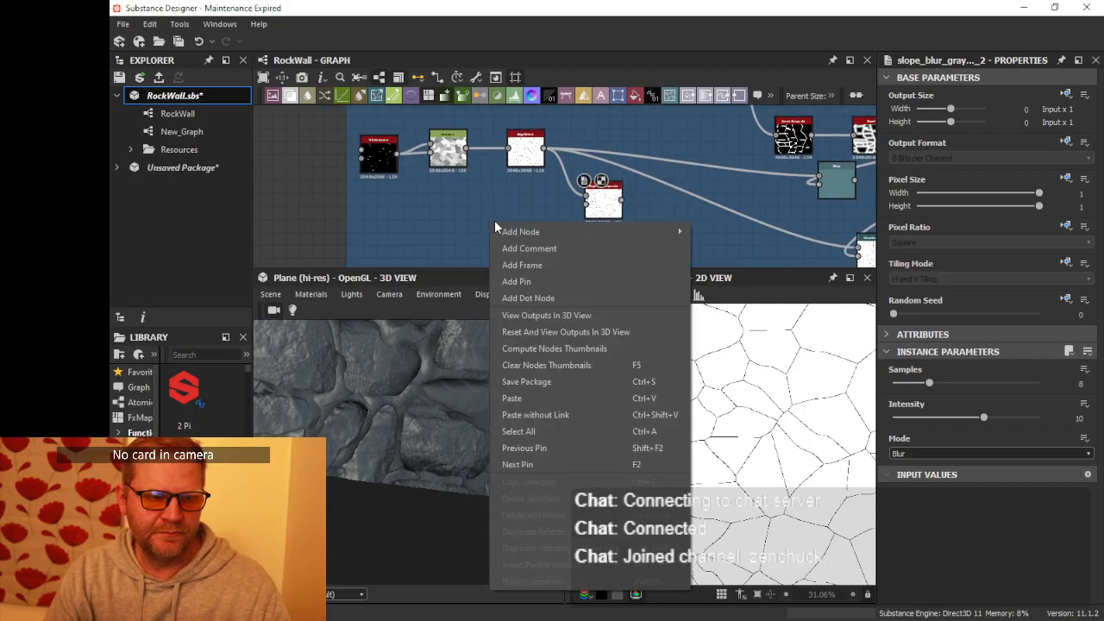
{"action": "left_click", "coordinate": [479, 207]}
{"action": "key", "text": "space"}
{"action": "type", "text": "perlin"}
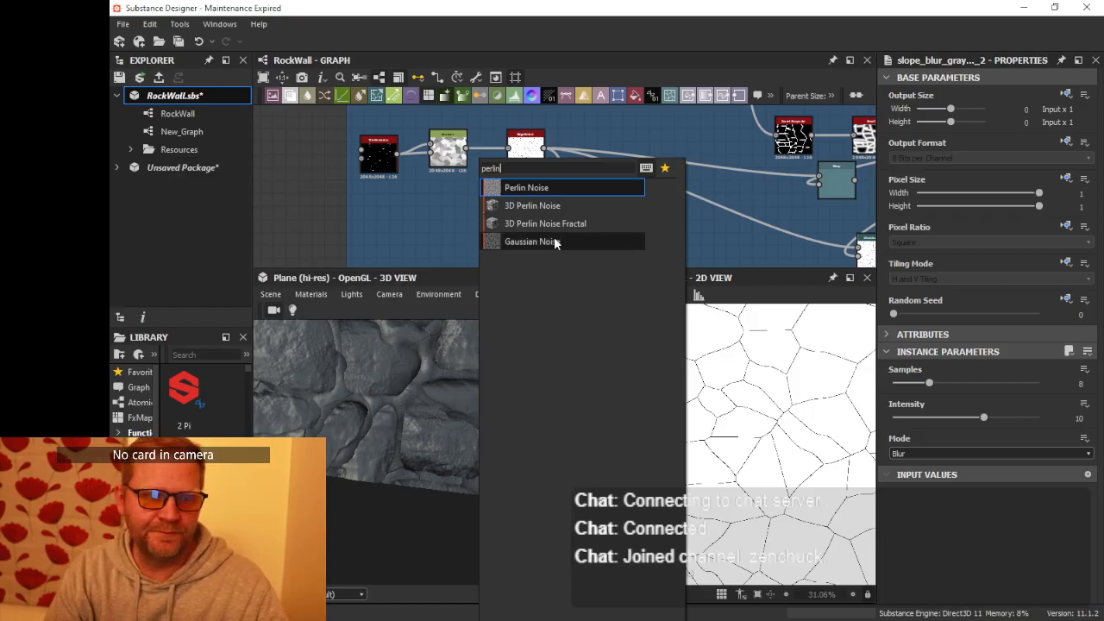
{"action": "left_click", "coordinate": [541, 191]}
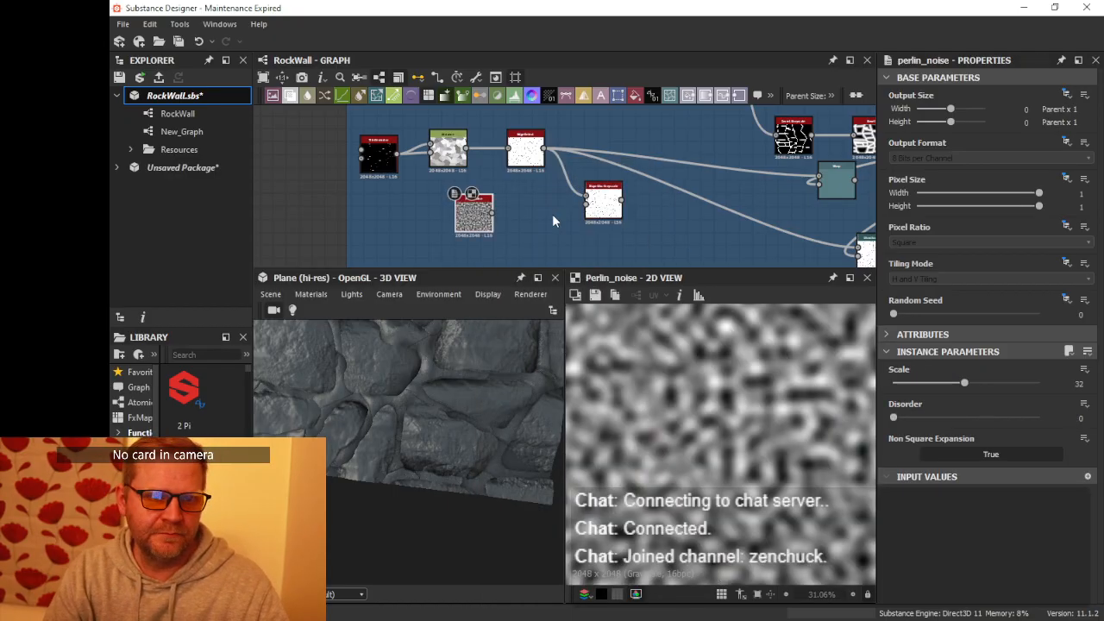
- Set the new Slope Blur Grayscale to 32 samples and intensity 0.15, and the Perlin Noise's scale to 100
{"action": "double_click", "coordinate": [599, 203]}
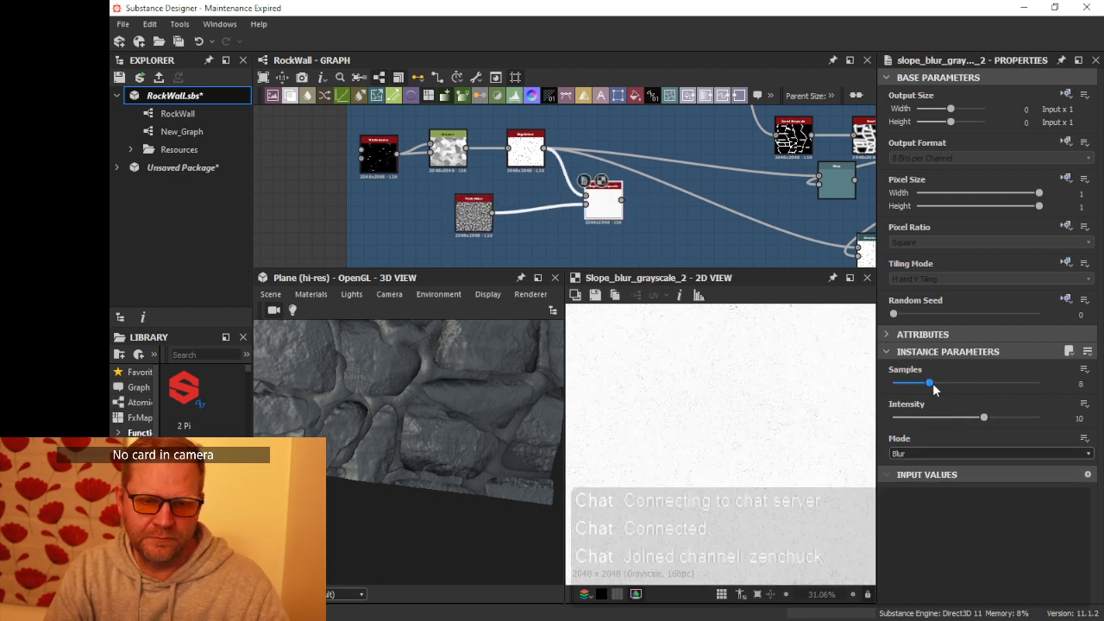
{"action": "left_click_drag", "start_coordinate": [930, 383], "coordinate": [1038, 383]}
{"action": "left_click_drag", "start_coordinate": [985, 417], "coordinate": [895, 422]}
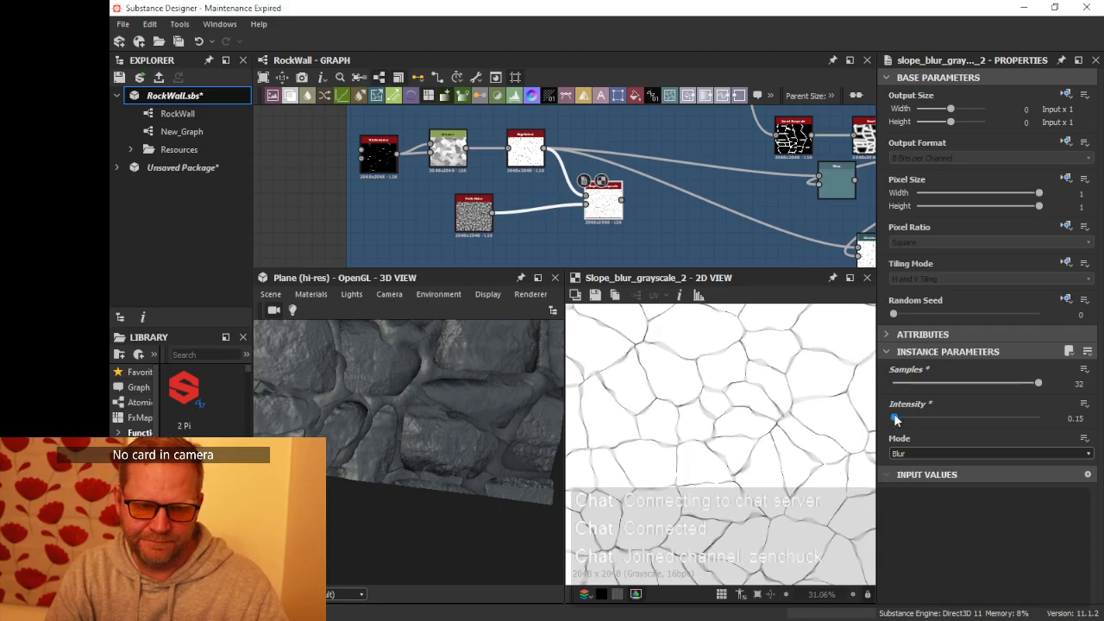
{"action": "left_click", "coordinate": [479, 226]}
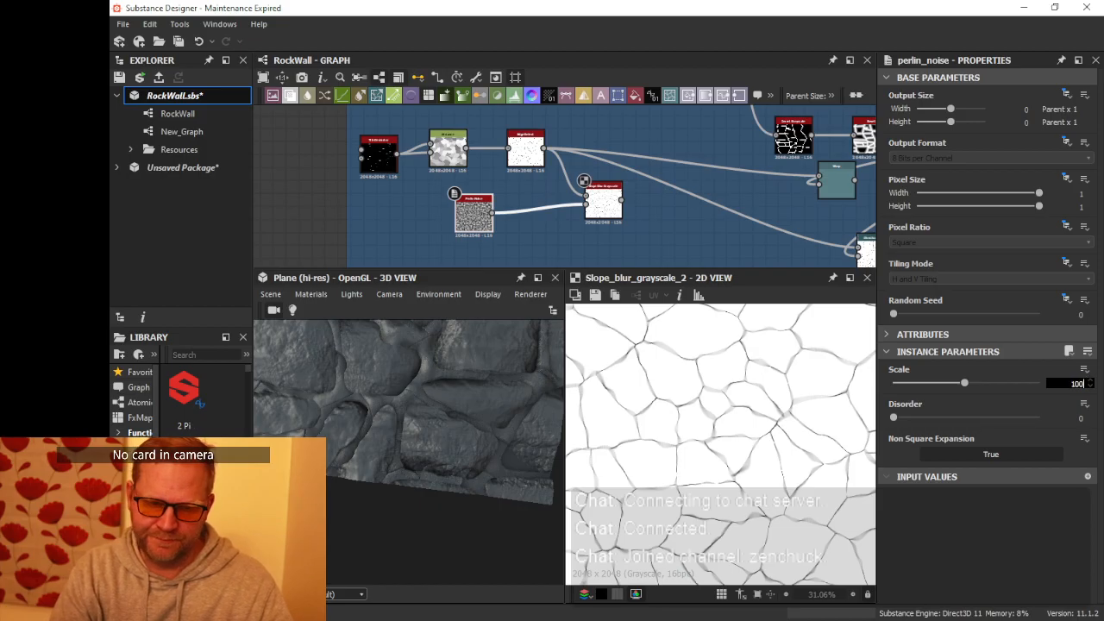
{"action": "key", "text": "Return"}
- Lower the Slope Blur Grayscale's intensity to 0.1 and finally to 0.01, checking the edge lines up close
{"action": "left_click", "coordinate": [614, 210]}
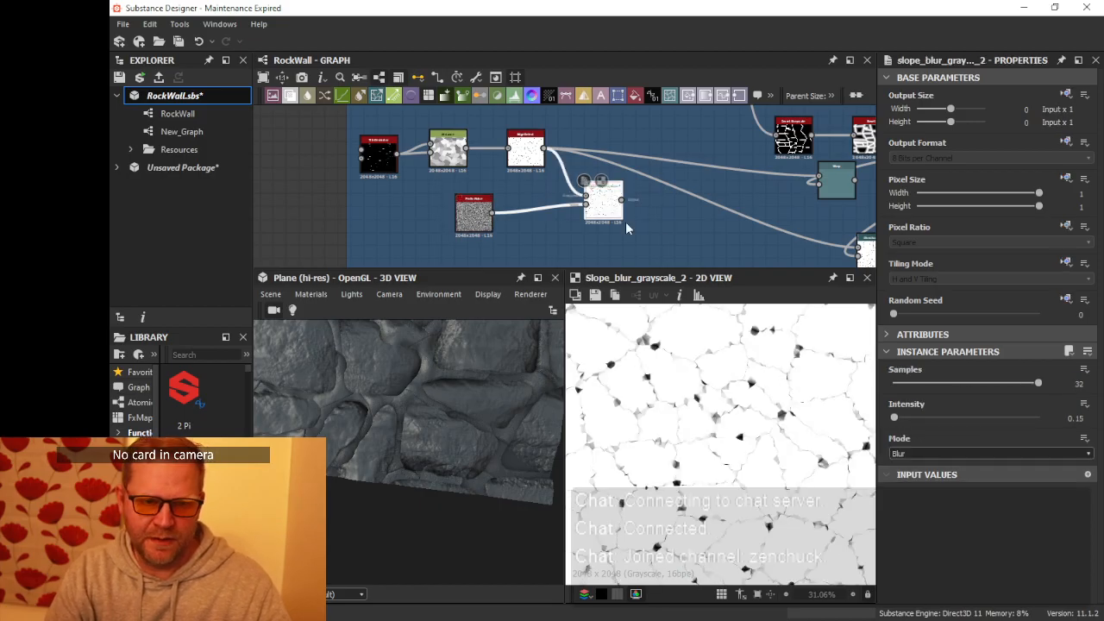
{"action": "left_click", "coordinate": [894, 420]}
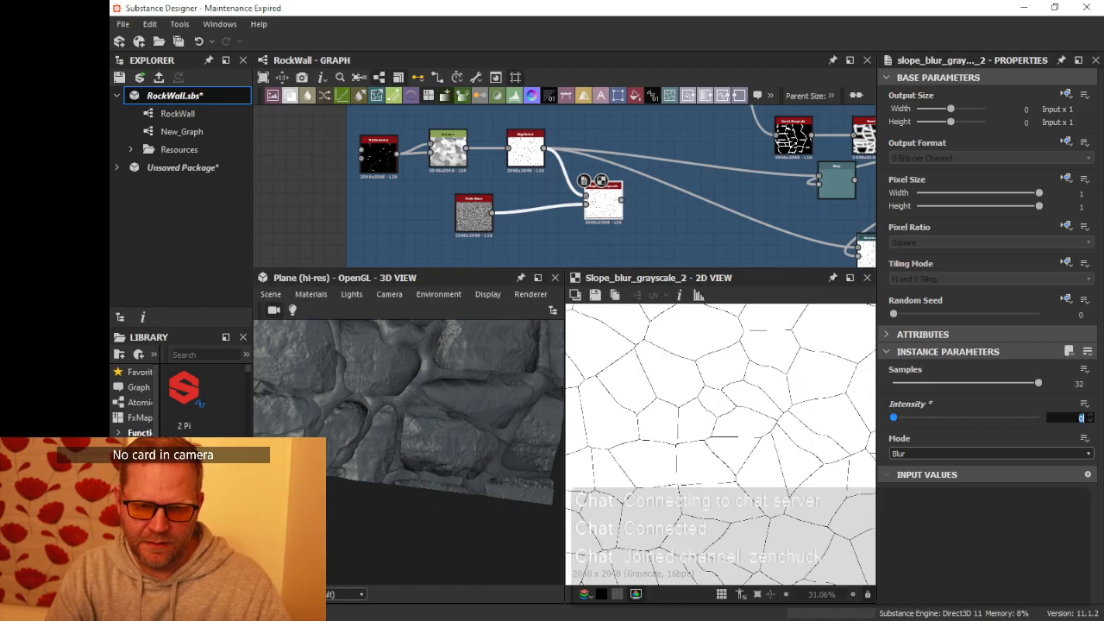
{"action": "key", "text": "Return"}
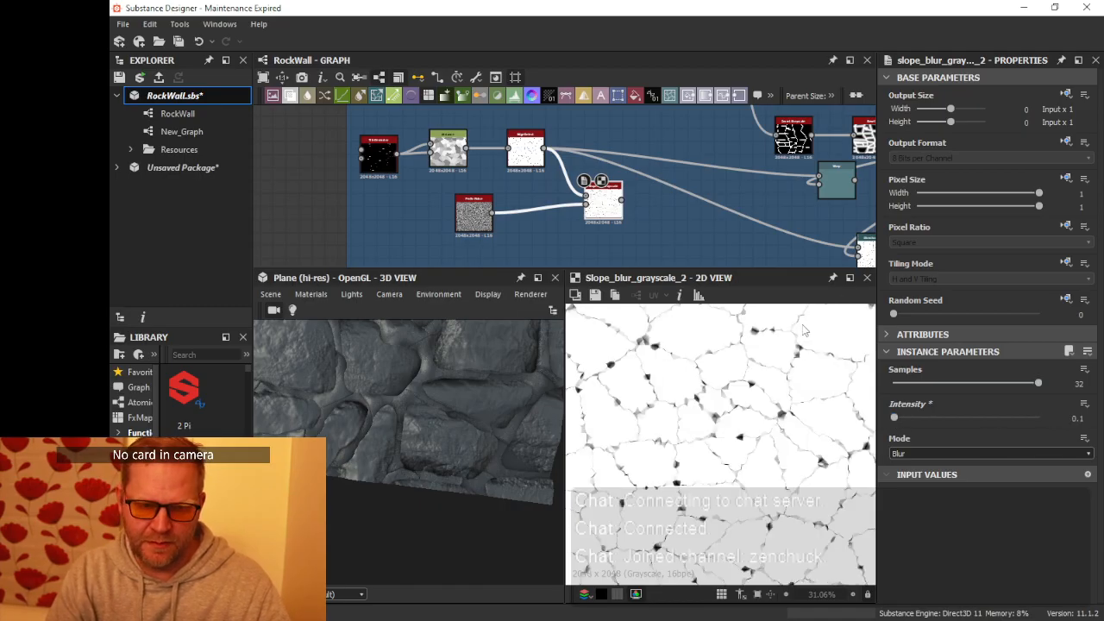
{"action": "scroll", "coordinate": [756, 419], "scroll_direction": "up", "scroll_amount": 8}
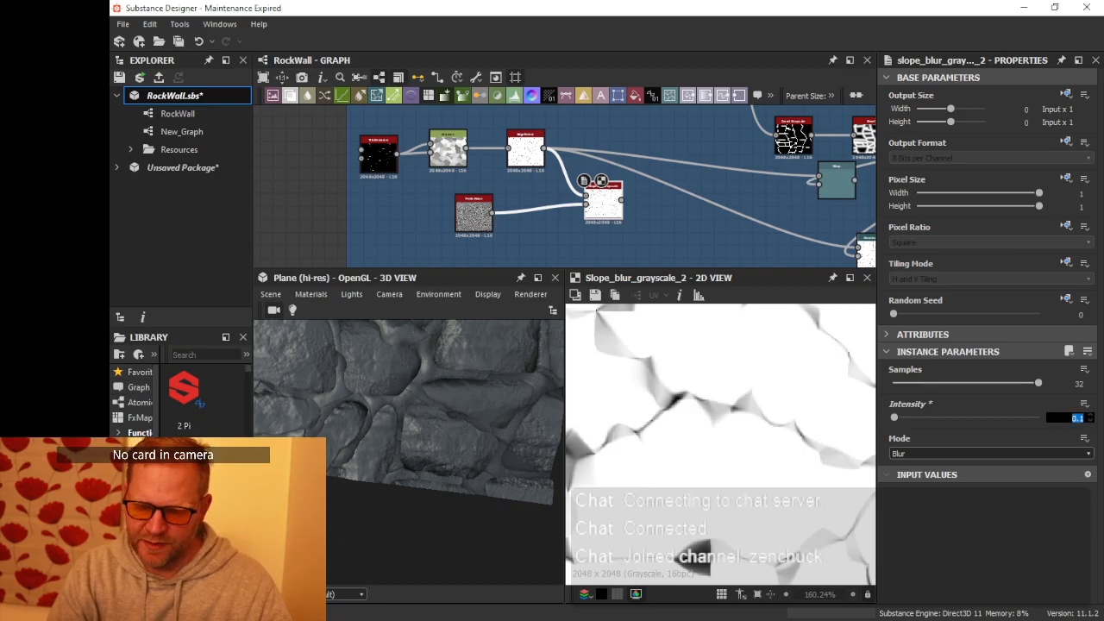
{"action": "key", "text": "Return"}
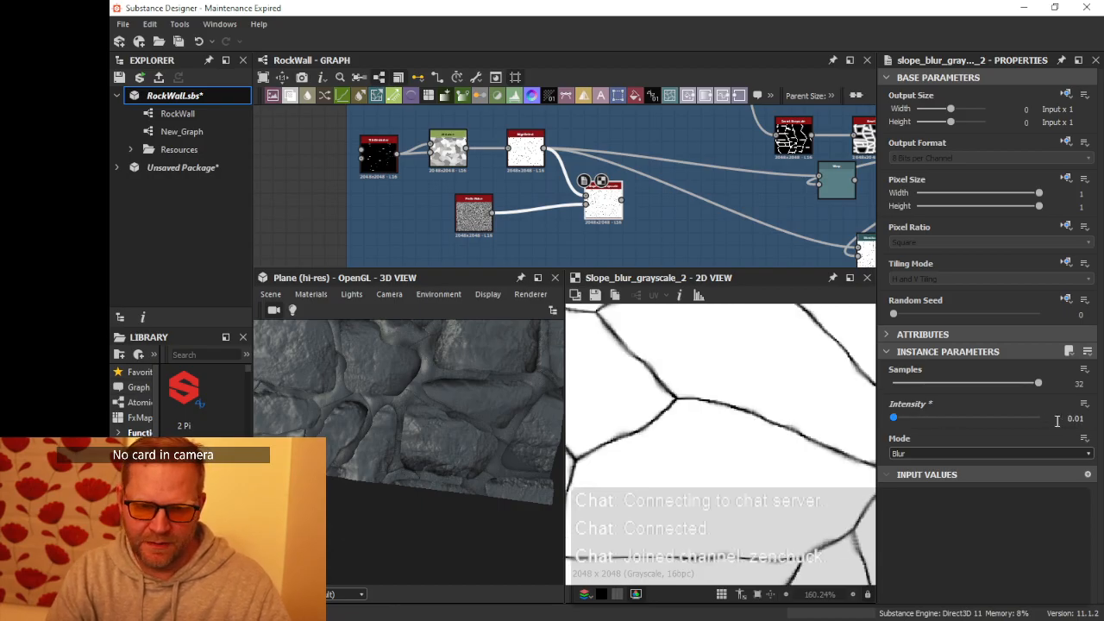
- Set the Slope Blur Grayscale's intensity to 0.02 and reroute the Edge Detect's other downstream connections through its output, keeping the Edge Detect as input
{"action": "key", "text": "Return"}
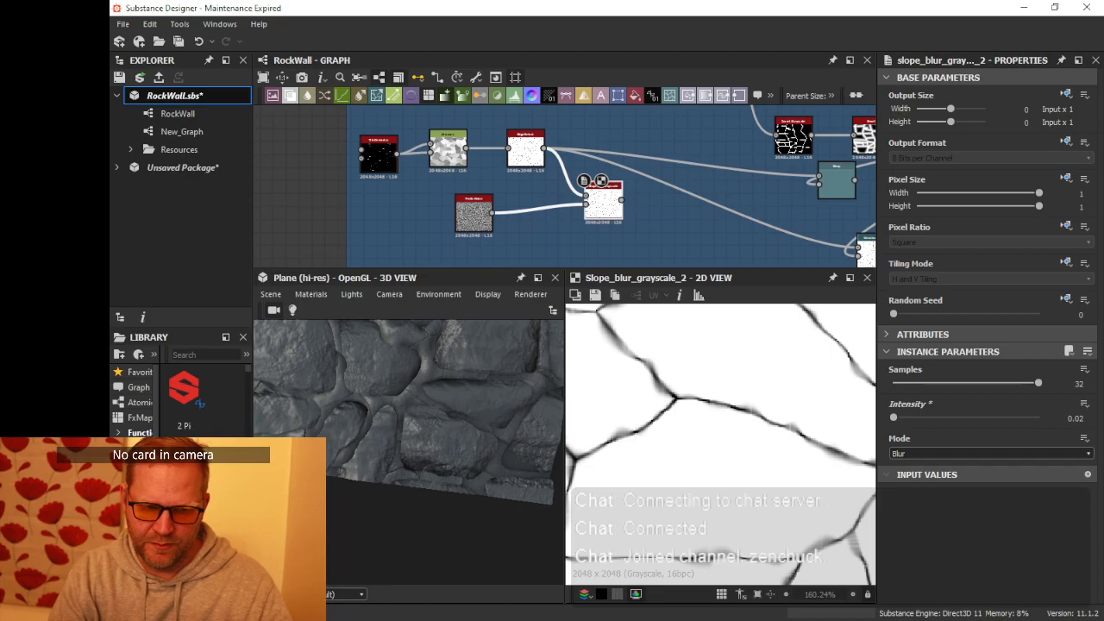
{"action": "scroll", "coordinate": [759, 436], "scroll_direction": "down", "scroll_amount": 5}
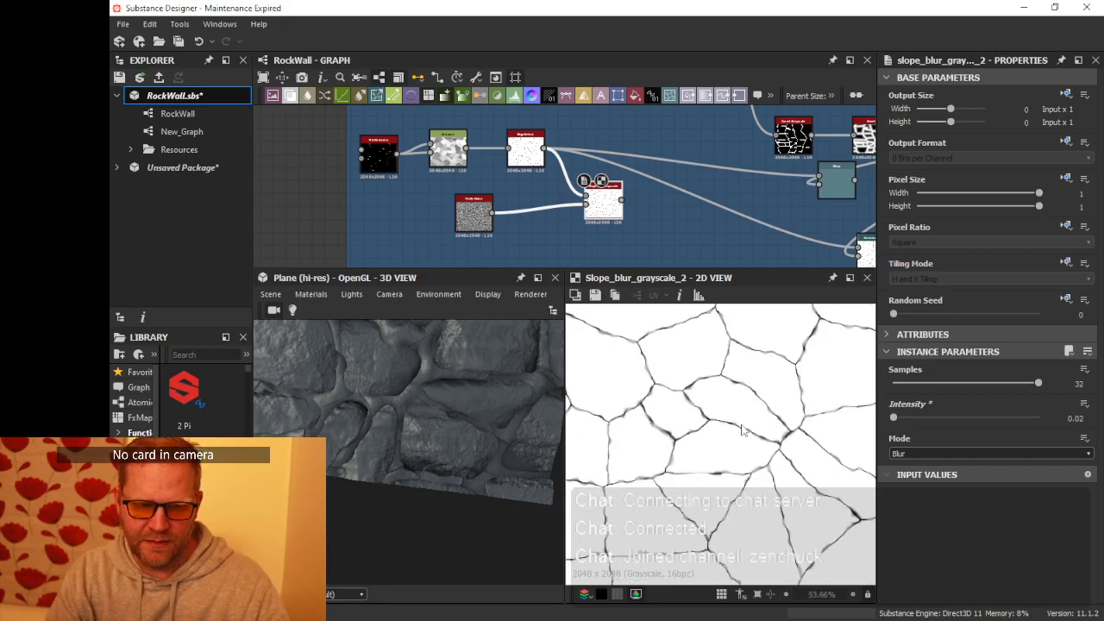
{"action": "scroll", "coordinate": [737, 429], "scroll_direction": "down", "scroll_amount": 2}
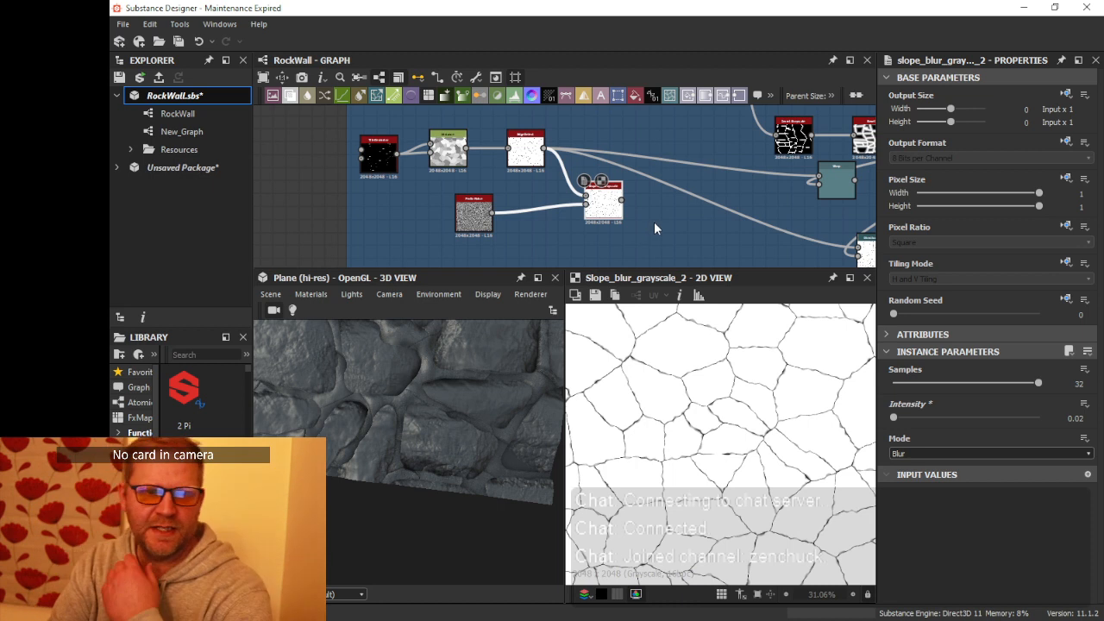
{"action": "left_click_drag", "start_coordinate": [544, 149], "coordinate": [622, 201], "text": "shift"}
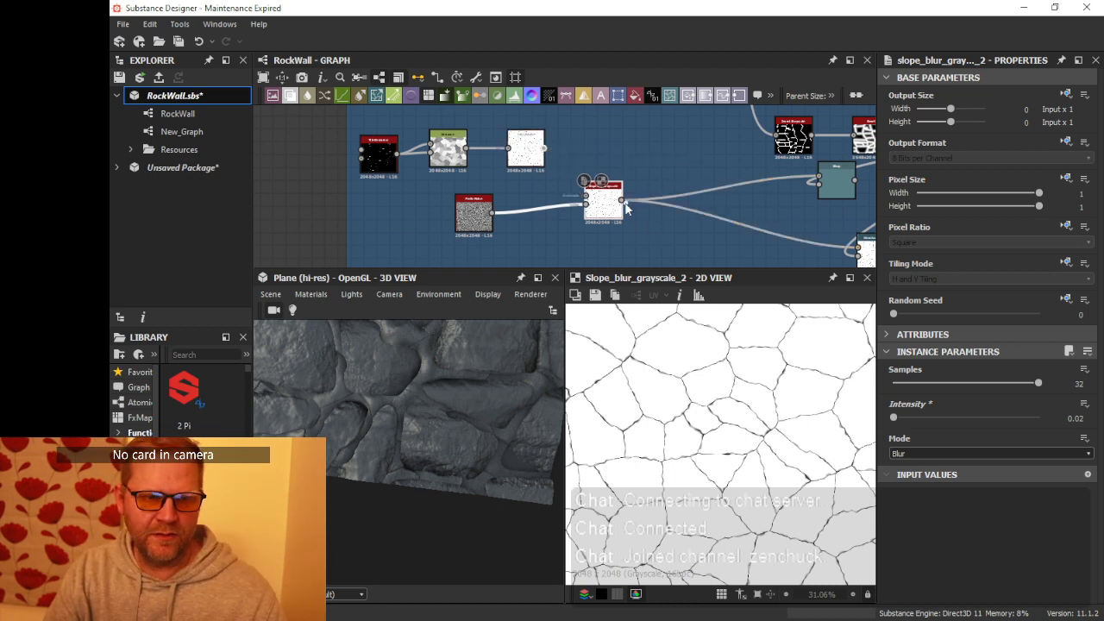
{"action": "left_click_drag", "start_coordinate": [420, 421], "coordinate": [510, 347]}
{"action": "middle_click_drag", "start_coordinate": [716, 189], "coordinate": [553, 217]}
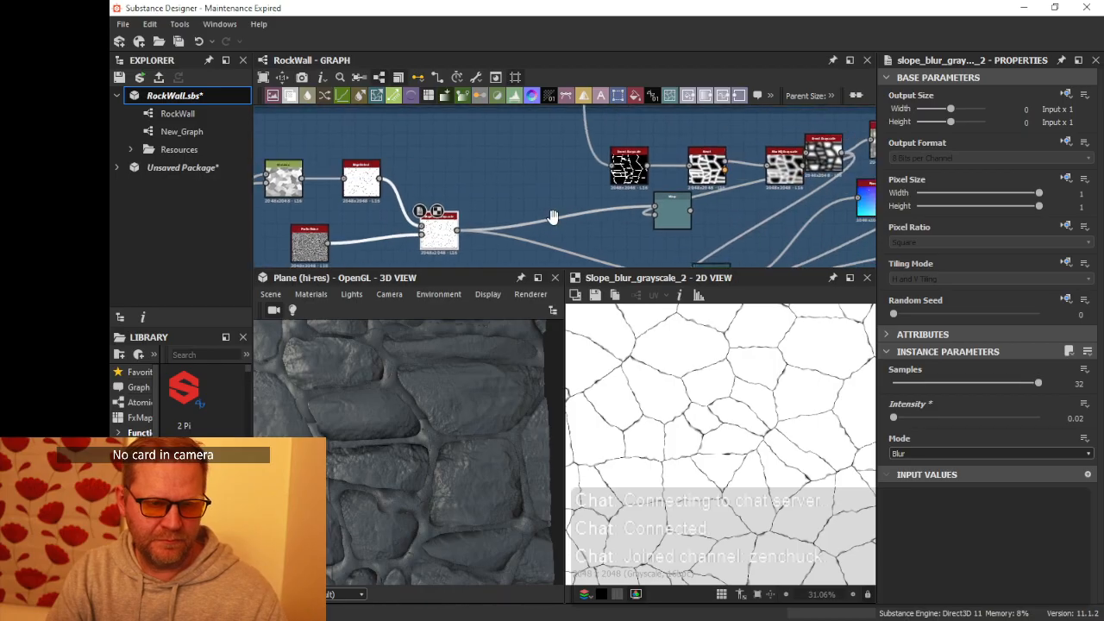
- Inspect the outputs of the Warp, Flood Fill and Directional Warp nodes in the Cracks group
{"action": "double_click", "coordinate": [665, 212]}
{"action": "scroll", "coordinate": [665, 212], "scroll_direction": "down", "scroll_amount": 3}
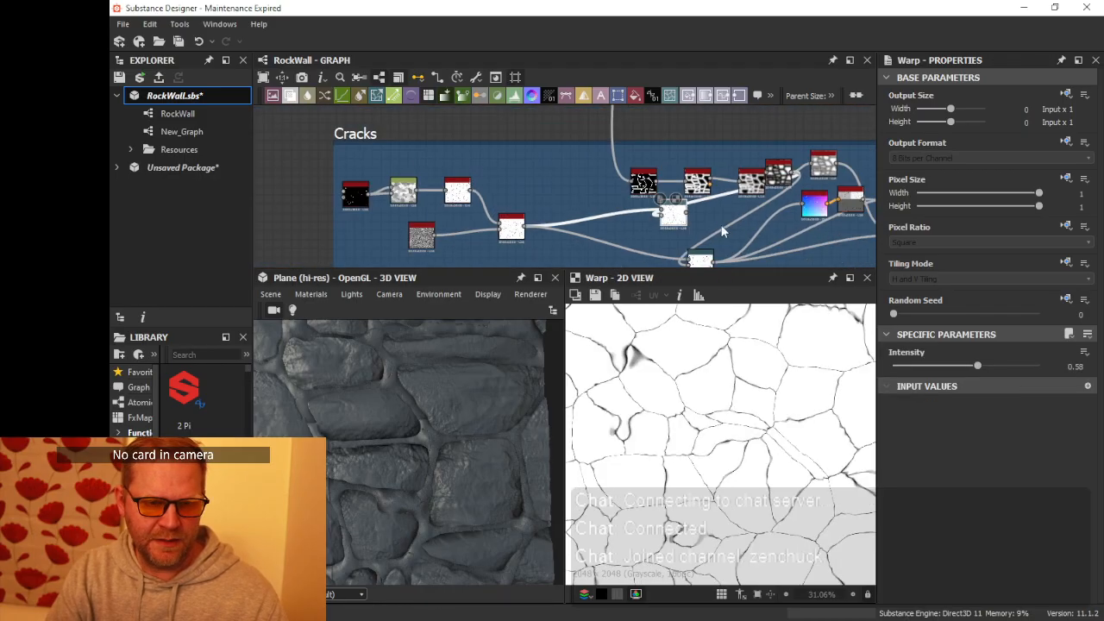
{"action": "middle_click_drag", "start_coordinate": [722, 226], "coordinate": [615, 200]}
{"action": "double_click", "coordinate": [707, 193]}
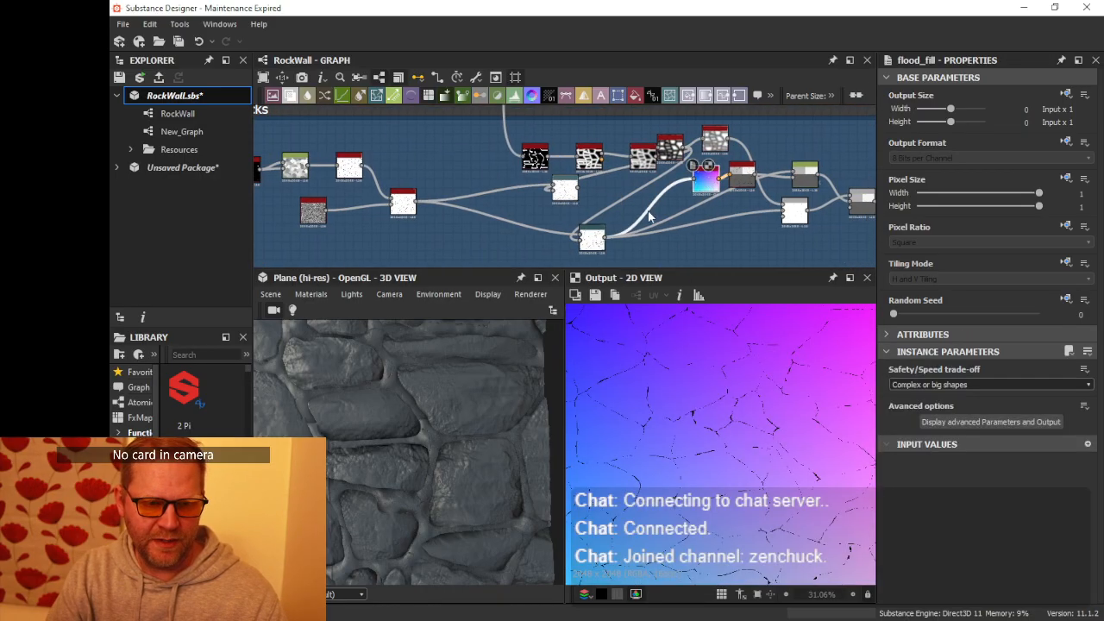
{"action": "scroll", "coordinate": [650, 217], "scroll_direction": "up", "scroll_amount": 1}
{"action": "double_click", "coordinate": [595, 242]}
{"action": "middle_click_drag", "start_coordinate": [588, 244], "coordinate": [585, 217]}
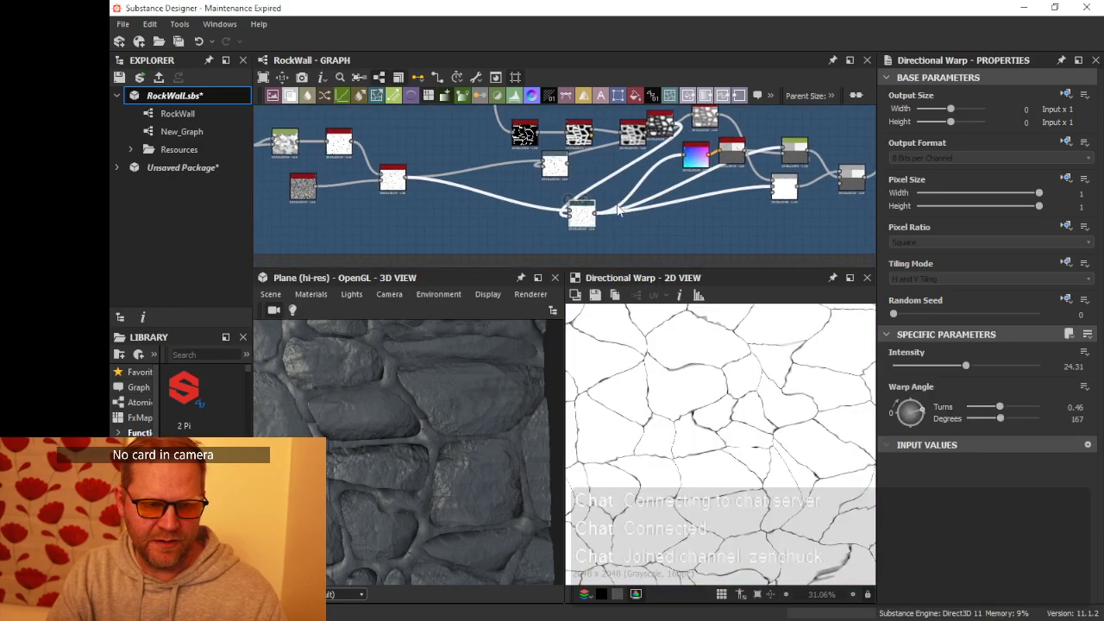
{"action": "scroll", "coordinate": [618, 215], "scroll_direction": "up", "scroll_amount": 2}
{"action": "scroll", "coordinate": [567, 217], "scroll_direction": "down", "scroll_amount": 2}
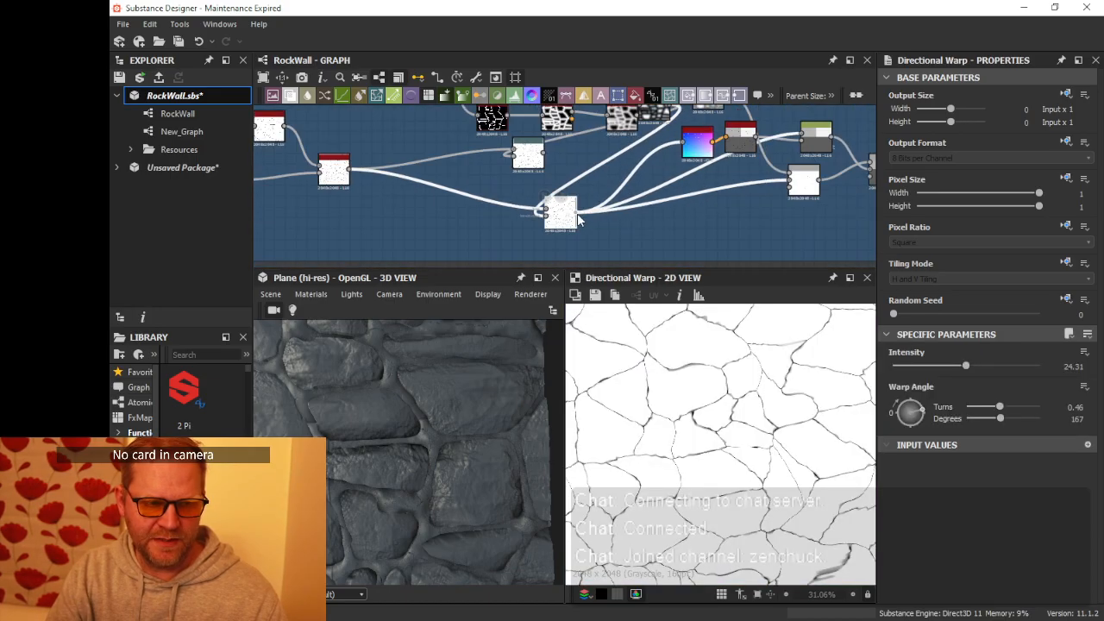
{"action": "scroll", "coordinate": [699, 129], "scroll_direction": "up", "scroll_amount": 2}
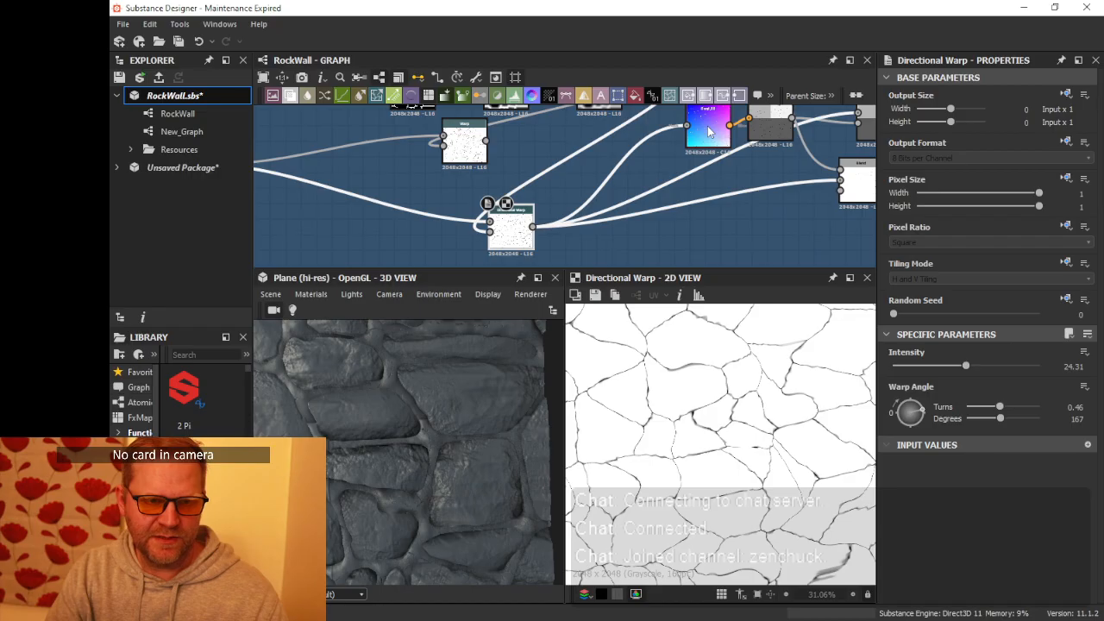
{"action": "scroll", "coordinate": [568, 206], "scroll_direction": "up", "scroll_amount": 1}
{"action": "scroll", "coordinate": [567, 205], "scroll_direction": "down", "scroll_amount": 1}
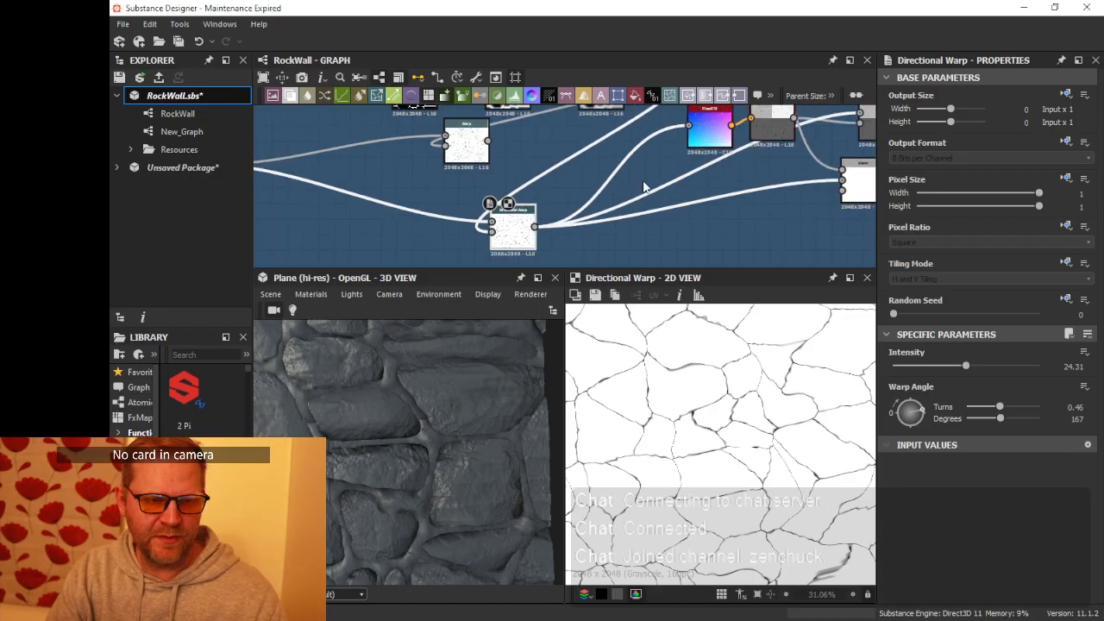
- Rearrange the Flood Fill and Flood Fill to Random Grayscale nodes to make room beside the Directional Warp
{"action": "middle_click_drag", "start_coordinate": [670, 171], "coordinate": [625, 219]}
{"action": "left_click_drag", "start_coordinate": [653, 191], "coordinate": [613, 208]}
{"action": "left_click_drag", "start_coordinate": [723, 179], "coordinate": [698, 210]}
{"action": "left_click_drag", "start_coordinate": [609, 199], "coordinate": [609, 225]}
{"action": "scroll", "coordinate": [622, 222], "scroll_direction": "up", "scroll_amount": 2}
{"action": "scroll", "coordinate": [639, 221], "scroll_direction": "down", "scroll_amount": 2}
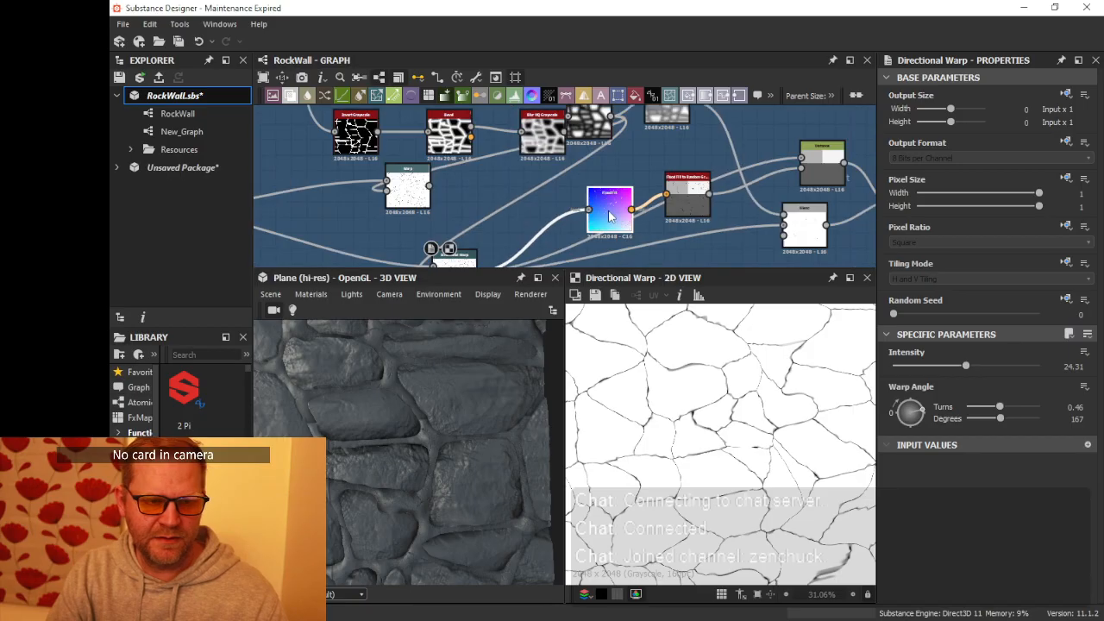
{"action": "middle_click_drag", "start_coordinate": [515, 198], "coordinate": [570, 170]}
{"action": "scroll", "coordinate": [509, 234], "scroll_direction": "up", "scroll_amount": 1}
{"action": "scroll", "coordinate": [509, 233], "scroll_direction": "down", "scroll_amount": 1}
{"action": "middle_click_drag", "start_coordinate": [533, 205], "coordinate": [565, 163]}
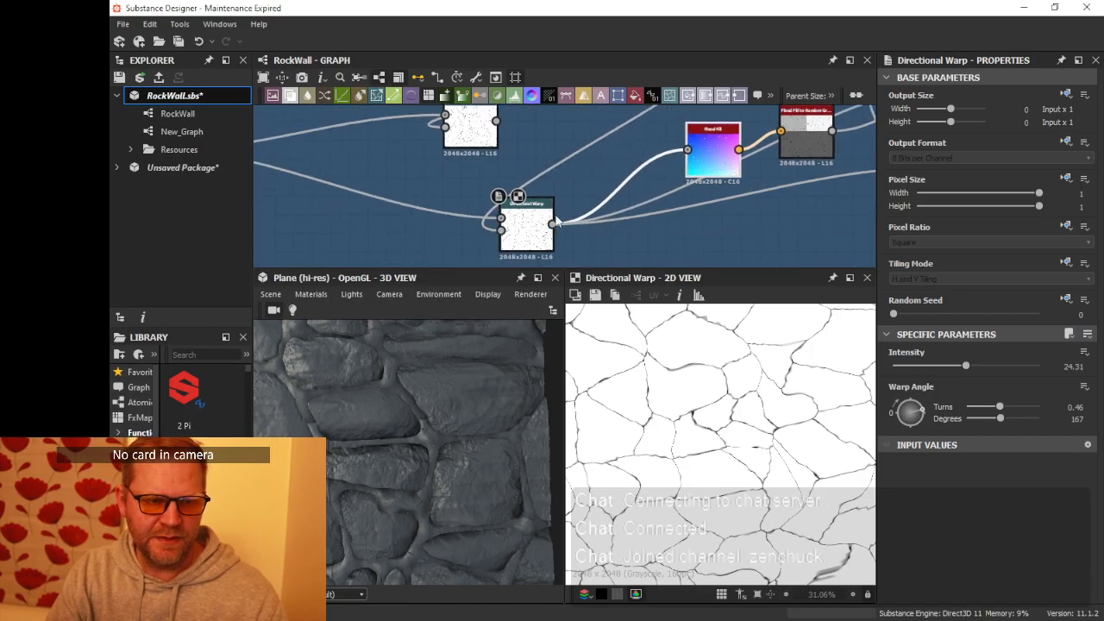
{"action": "left_click_drag", "start_coordinate": [594, 177], "coordinate": [595, 176]}
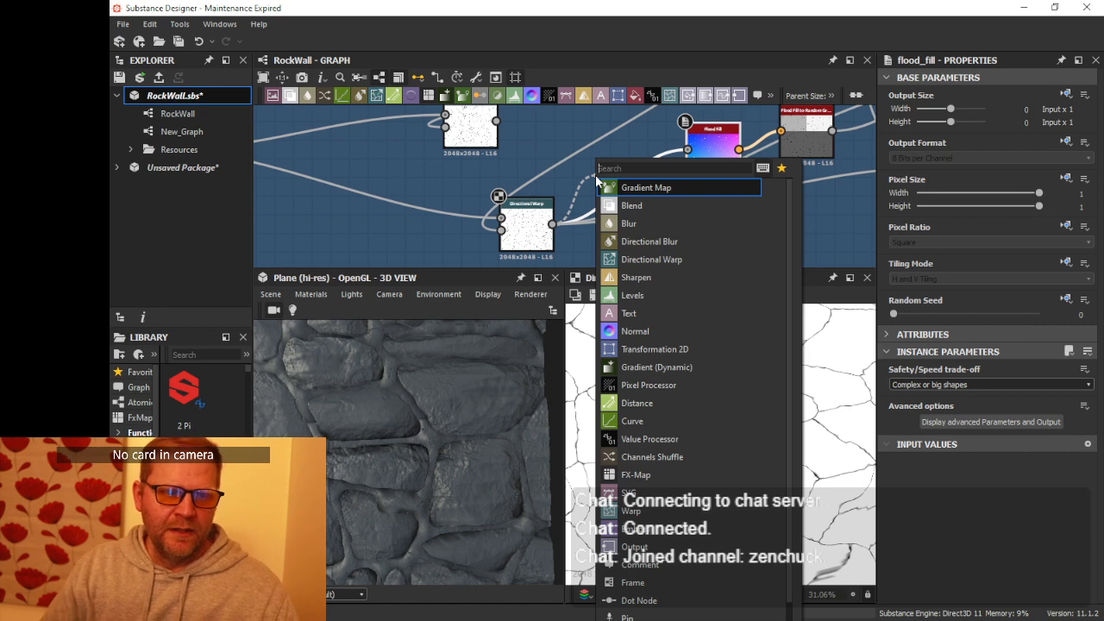
{"action": "left_click", "coordinate": [450, 174]}
- Transfer the Directional Warp's outgoing connections to the Slope Blur Grayscale's output and delete the Directional Warp node
{"action": "scroll", "coordinate": [453, 176], "scroll_direction": "down", "scroll_amount": 3}
{"action": "middle_click_drag", "start_coordinate": [573, 173], "coordinate": [620, 197]}
{"action": "left_click_drag", "start_coordinate": [568, 232], "coordinate": [341, 189], "text": "shift"}
{"action": "left_click", "coordinate": [552, 236]}
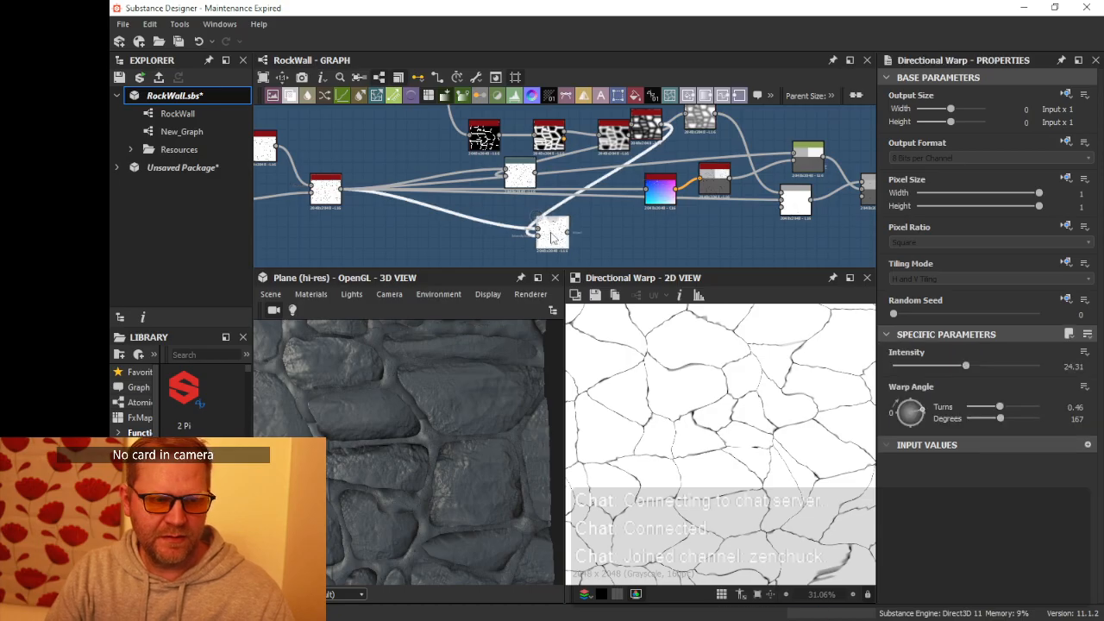
{"action": "key", "text": "Delete"}
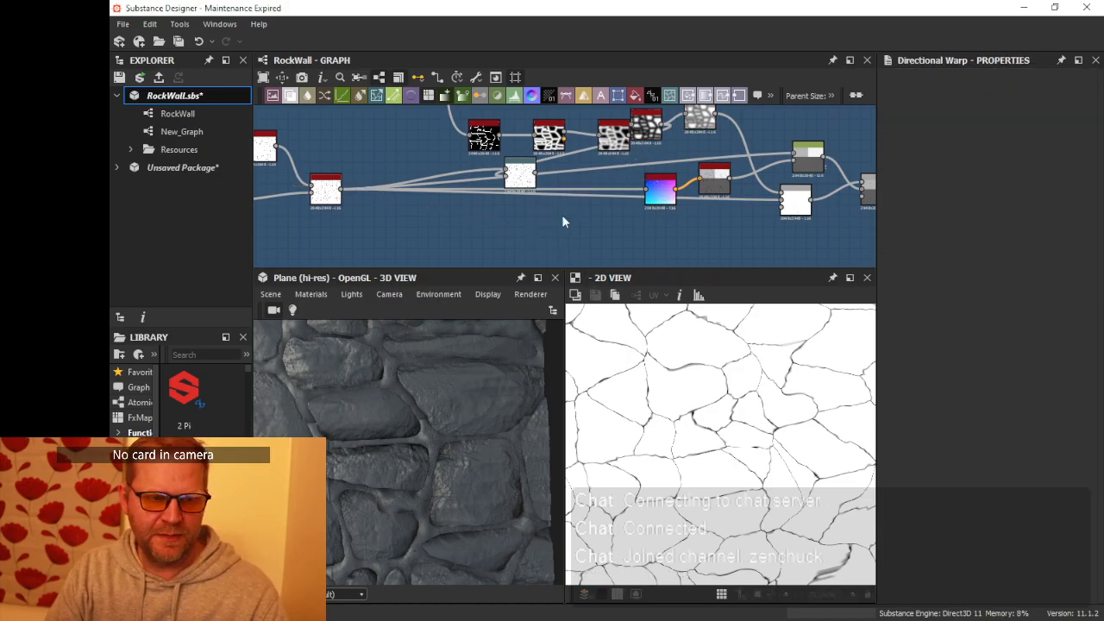
- Move the Flood Fill node lower and add a Histogram Scan node fed by the Slope Blur Grayscale's output
{"action": "left_click_drag", "start_coordinate": [667, 191], "coordinate": [641, 235]}
{"action": "left_click_drag", "start_coordinate": [524, 180], "coordinate": [552, 180]}
{"action": "scroll", "coordinate": [414, 178], "scroll_direction": "up", "scroll_amount": 2}
{"action": "middle_click_drag", "start_coordinate": [413, 180], "coordinate": [566, 160]}
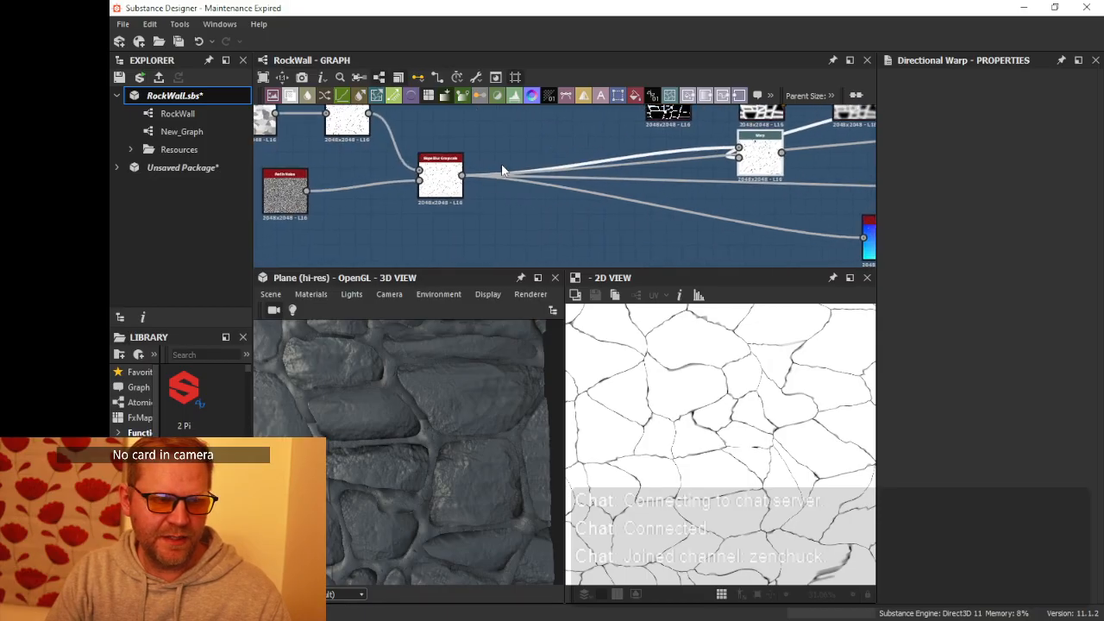
{"action": "left_click_drag", "start_coordinate": [542, 238], "coordinate": [542, 238]}
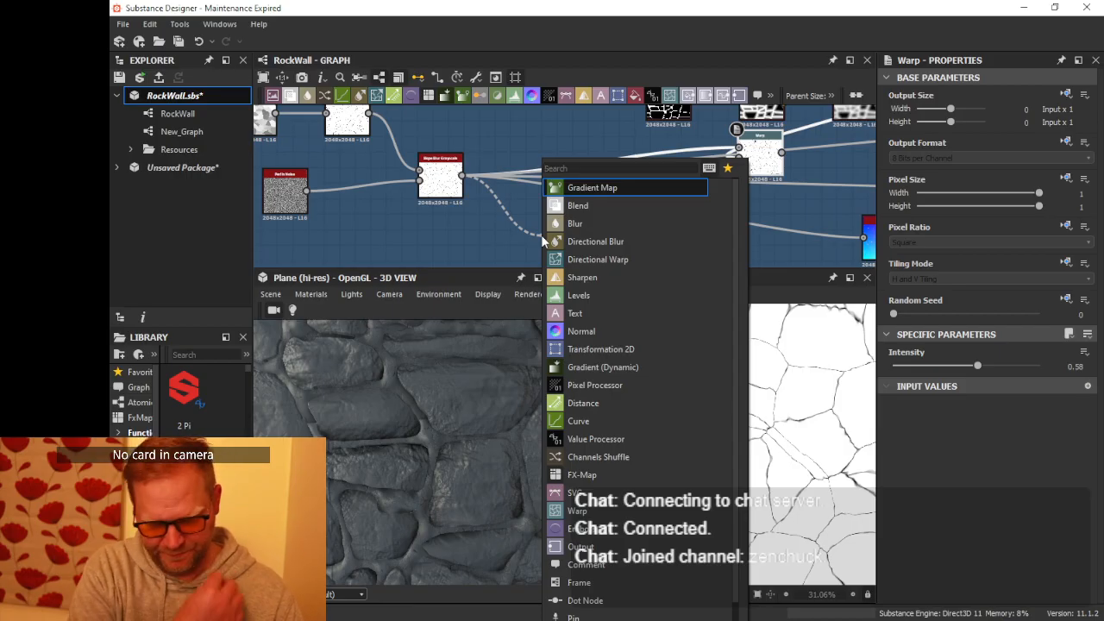
{"action": "type", "text": "scan"}
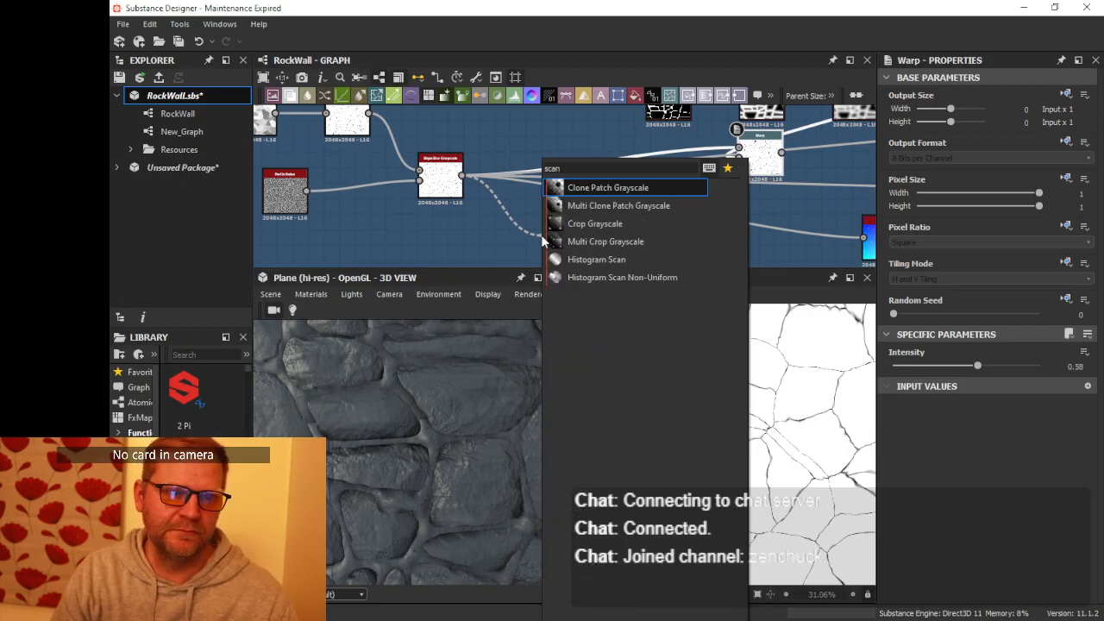
{"action": "left_click", "coordinate": [577, 260]}
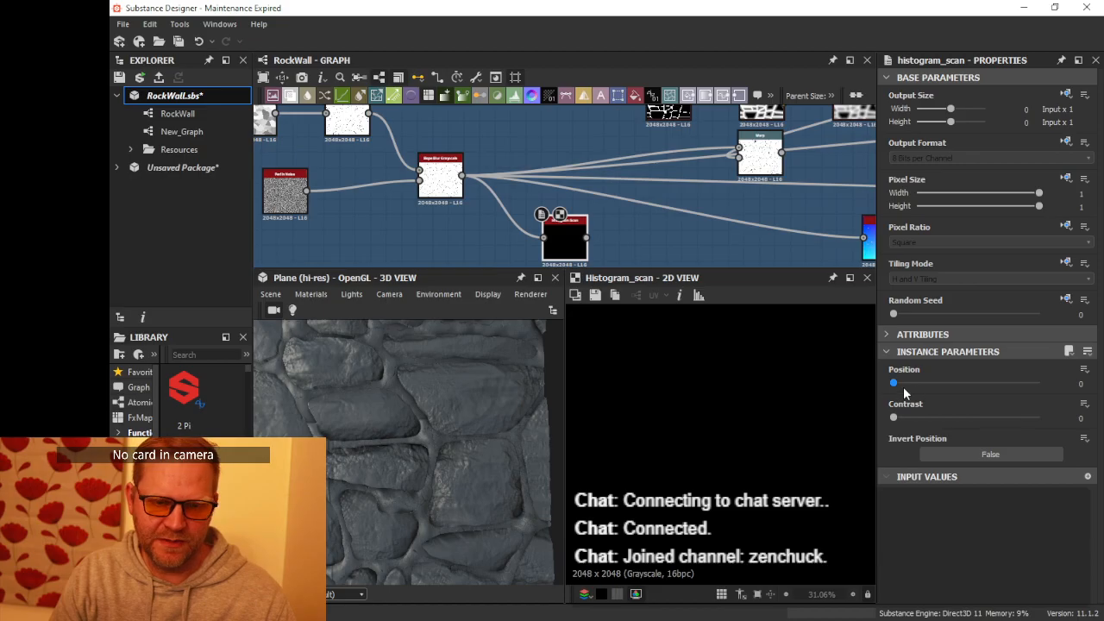
- Set the Histogram Scan's contrast to 1 and its position to 0.08, checking the crack lines up close
{"action": "left_click_drag", "start_coordinate": [906, 389], "coordinate": [1077, 431]}
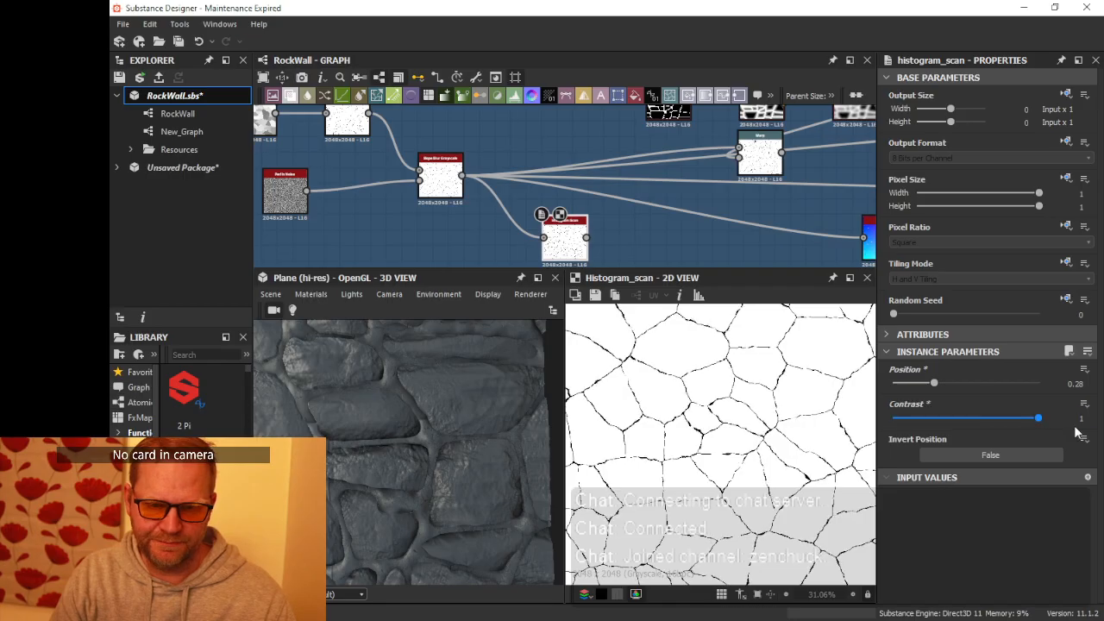
{"action": "scroll", "coordinate": [783, 449], "scroll_direction": "up", "scroll_amount": 5}
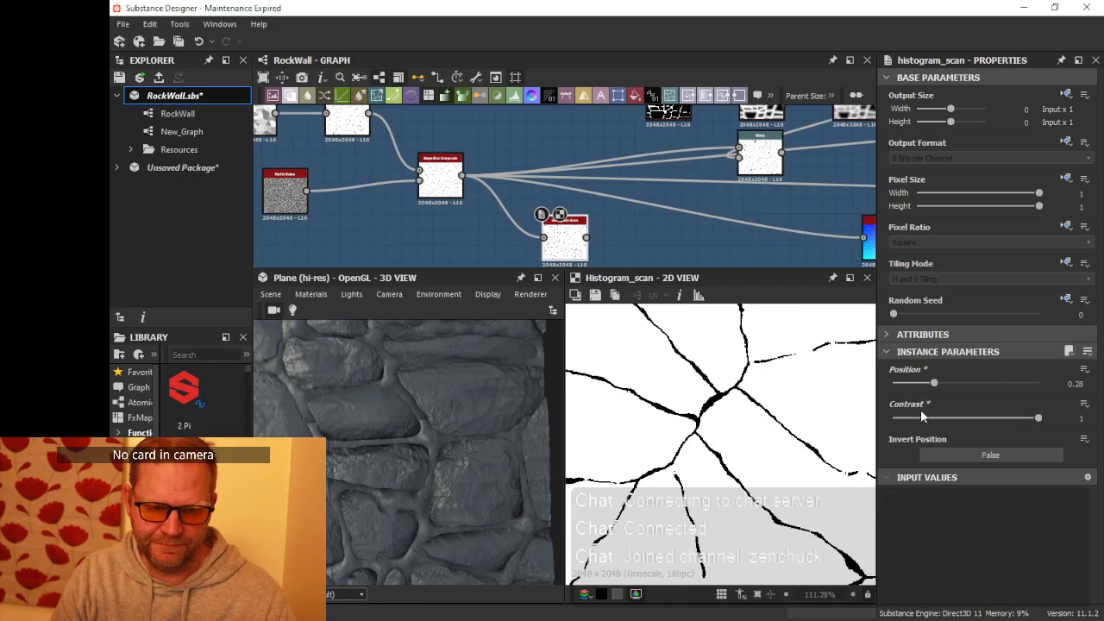
{"action": "left_click_drag", "start_coordinate": [937, 385], "coordinate": [906, 396]}
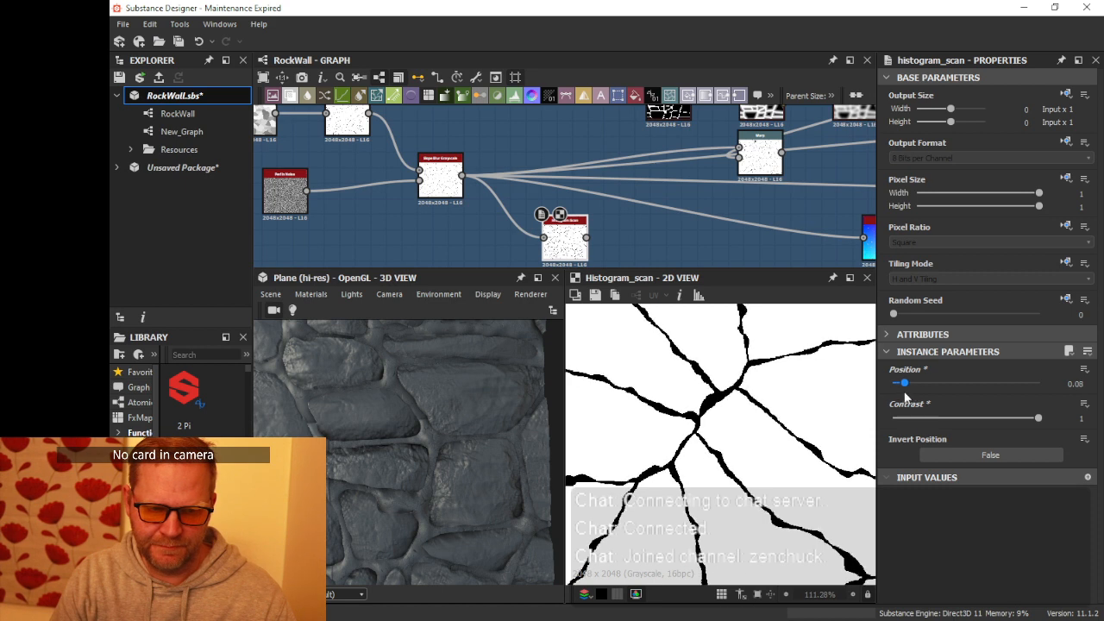
{"action": "left_click_drag", "start_coordinate": [902, 394], "coordinate": [906, 396]}
- Connect the Histogram Scan's output to the Flood Fill's input and move the Flood Fill closer to it
{"action": "scroll", "coordinate": [587, 188], "scroll_direction": "down", "scroll_amount": 2}
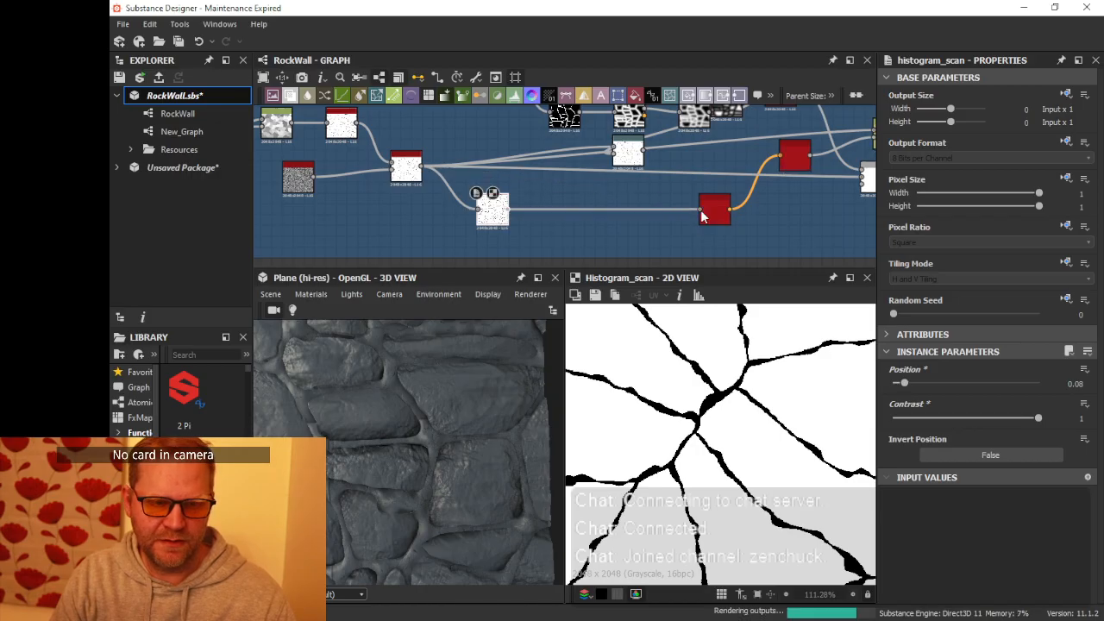
{"action": "left_click_drag", "start_coordinate": [442, 360], "coordinate": [483, 428], "text": "alt"}
{"action": "scroll", "coordinate": [461, 425], "scroll_direction": "down", "scroll_amount": 3}
{"action": "middle_click_drag", "start_coordinate": [804, 195], "coordinate": [756, 211]}
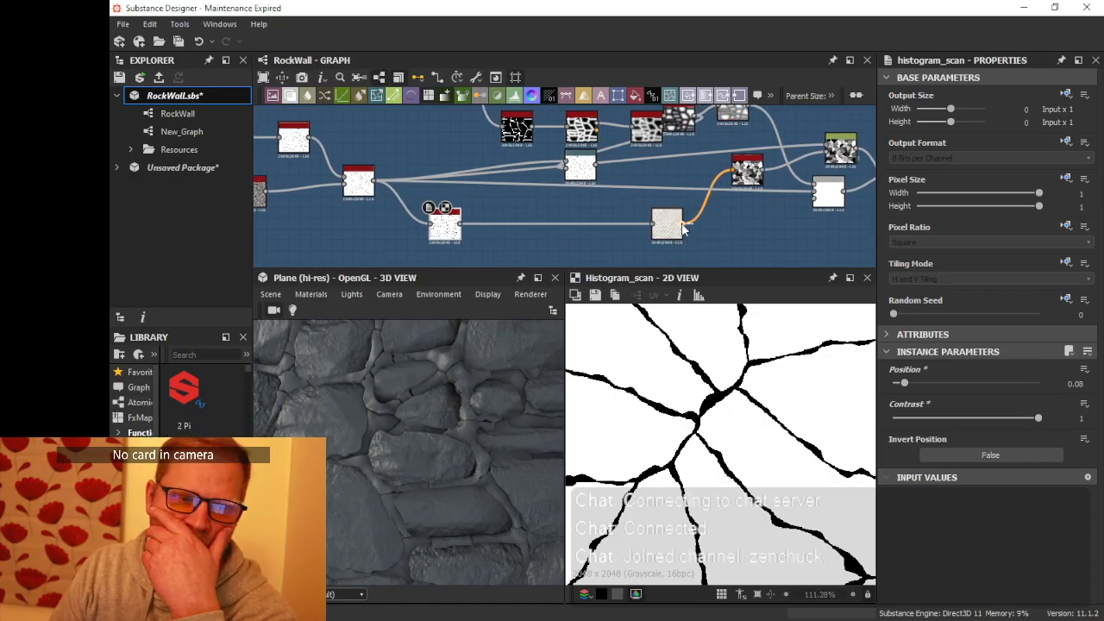
{"action": "left_click_drag", "start_coordinate": [672, 228], "coordinate": [611, 217]}
{"action": "middle_click_drag", "start_coordinate": [612, 222], "coordinate": [445, 266]}
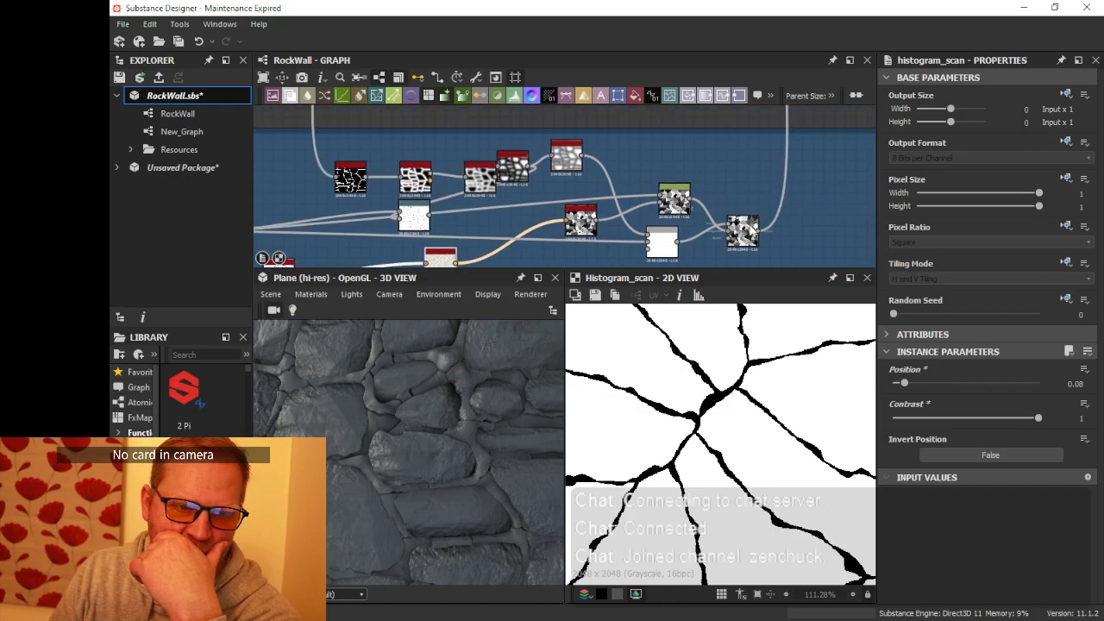
- Preview the Multiply Blend at the end of the Cracks group, lower its opacity to 0 and raise it slightly again
{"action": "left_click", "coordinate": [749, 231]}
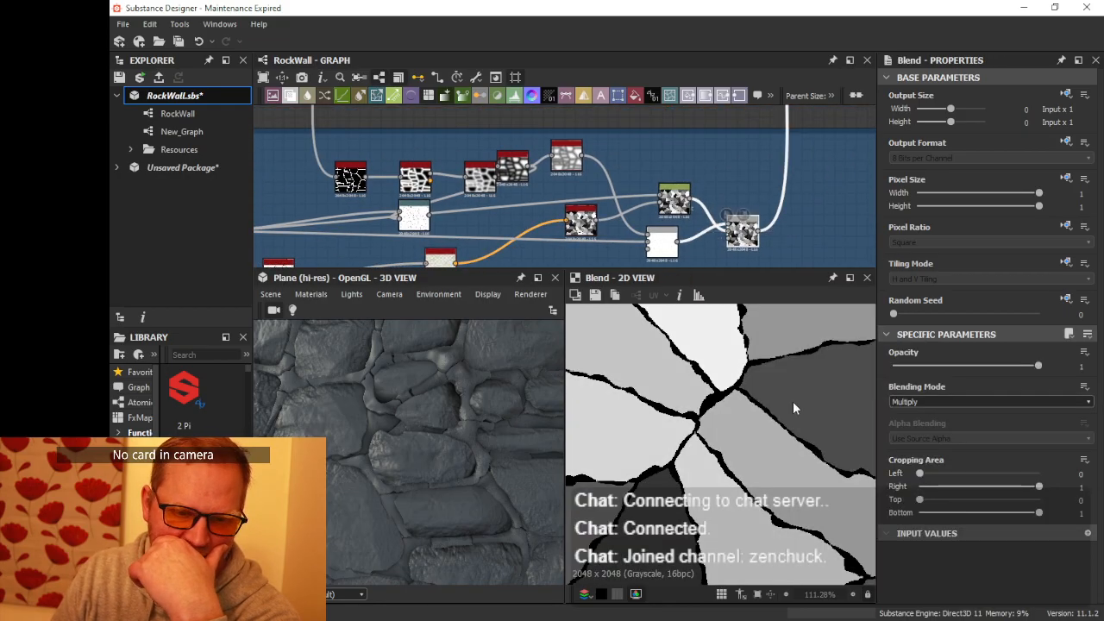
{"action": "scroll", "coordinate": [785, 401], "scroll_direction": "down", "scroll_amount": 5}
{"action": "scroll", "coordinate": [776, 397], "scroll_direction": "up", "scroll_amount": 4}
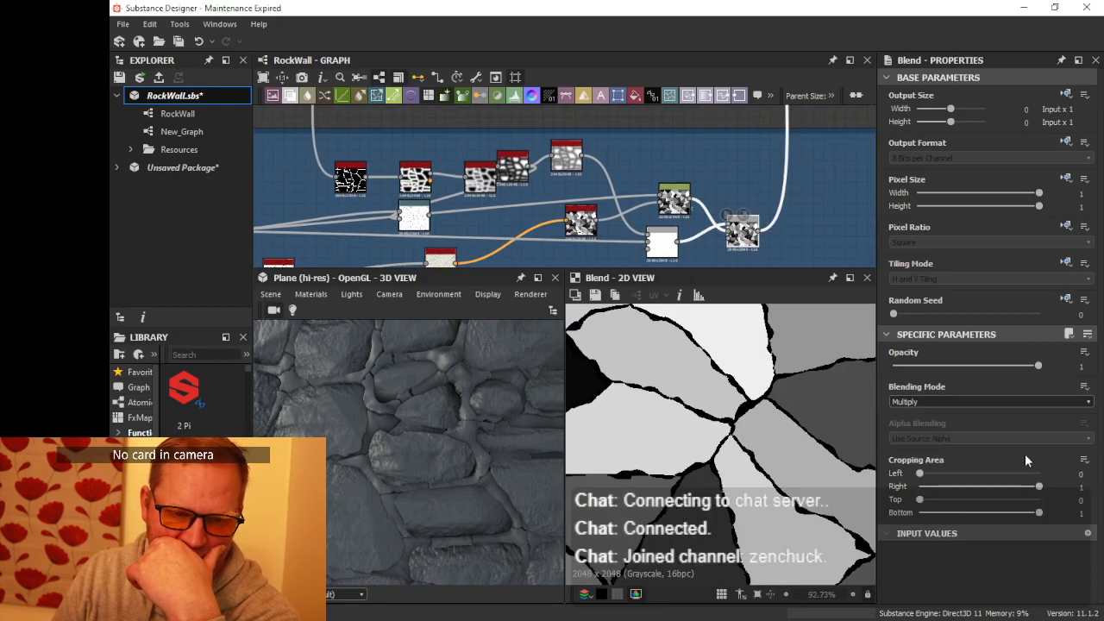
{"action": "left_click_drag", "start_coordinate": [1041, 363], "coordinate": [912, 366]}
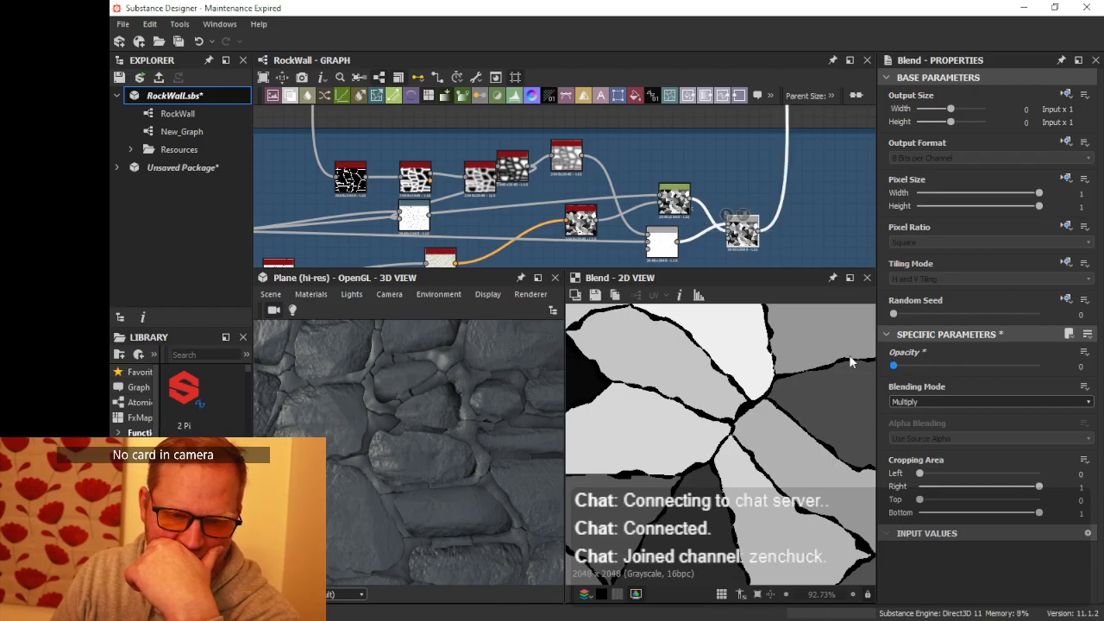
{"action": "left_click_drag", "start_coordinate": [894, 366], "coordinate": [921, 366]}
- Examine the Flood Fill and Flood Fill to Random Grayscale nodes up close, previewing the Flood Fill's output
{"action": "middle_click_drag", "start_coordinate": [603, 225], "coordinate": [643, 187]}
{"action": "left_click", "coordinate": [622, 183]}
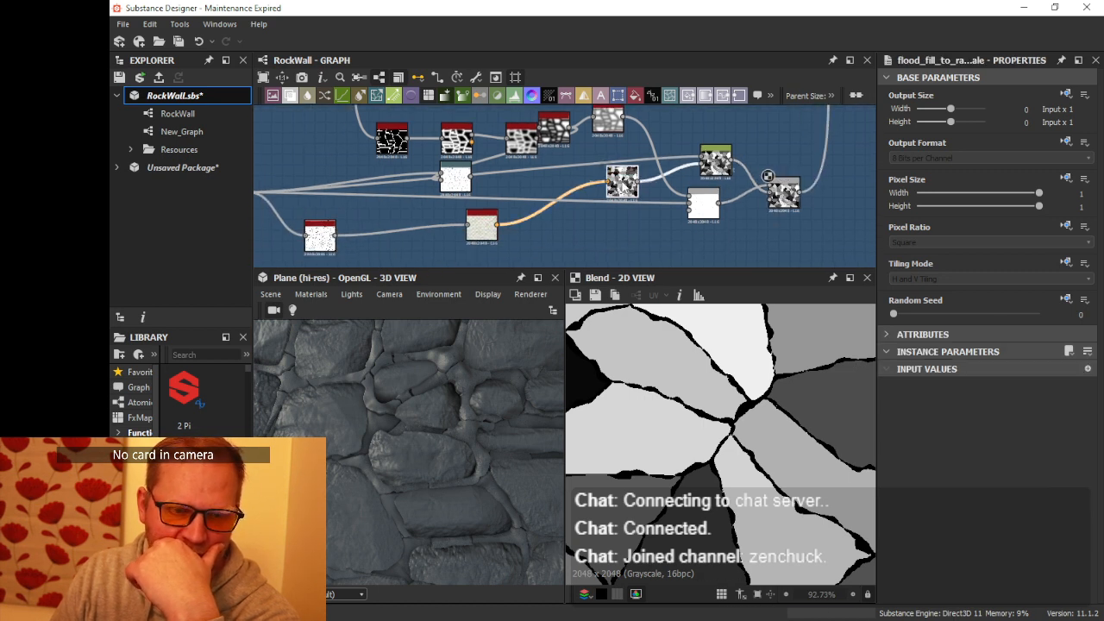
{"action": "scroll", "coordinate": [624, 186], "scroll_direction": "up", "scroll_amount": 5}
{"action": "scroll", "coordinate": [642, 196], "scroll_direction": "down", "scroll_amount": 3}
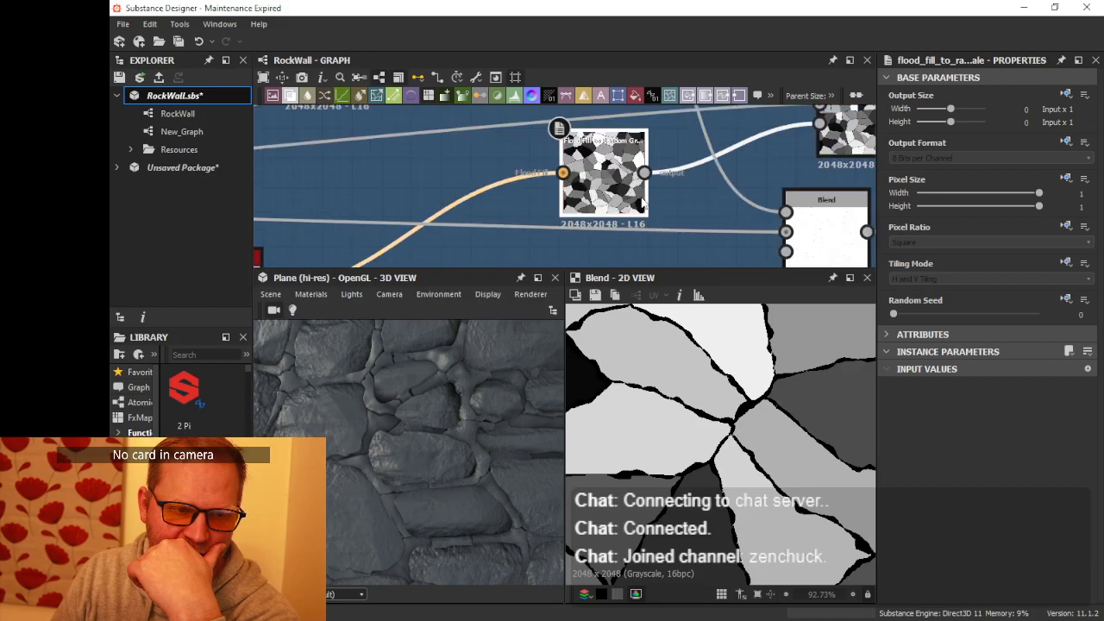
{"action": "scroll", "coordinate": [641, 199], "scroll_direction": "down", "scroll_amount": 1}
{"action": "left_click_drag", "start_coordinate": [632, 182], "coordinate": [595, 194]}
{"action": "middle_click_drag", "start_coordinate": [596, 194], "coordinate": [723, 145]}
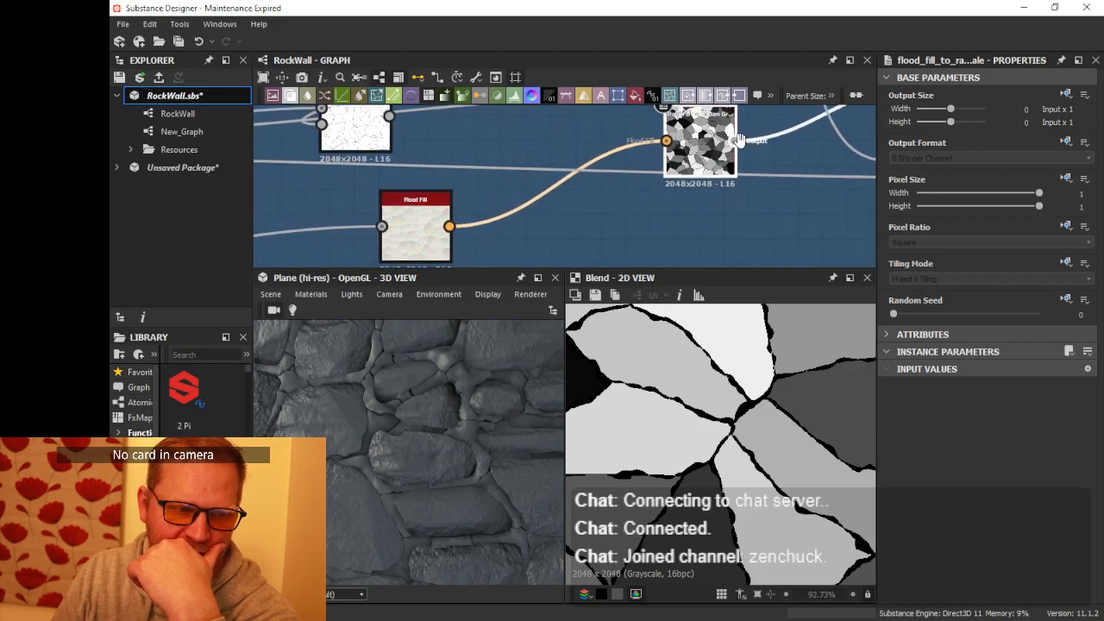
{"action": "double_click", "coordinate": [417, 225]}
{"action": "scroll", "coordinate": [573, 217], "scroll_direction": "down", "scroll_amount": 2}
{"action": "middle_click_drag", "start_coordinate": [597, 213], "coordinate": [669, 190]}
{"action": "left_click_drag", "start_coordinate": [564, 200], "coordinate": [616, 222]}
{"action": "left_click", "coordinate": [582, 185]}
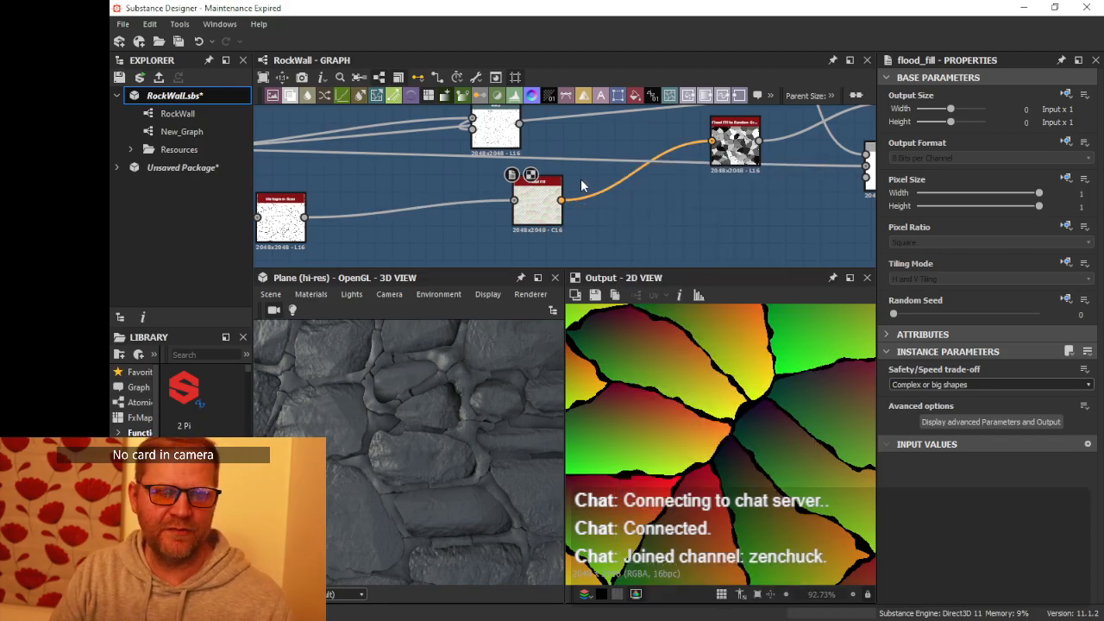
{"action": "left_click_drag", "start_coordinate": [757, 157], "coordinate": [783, 166]}
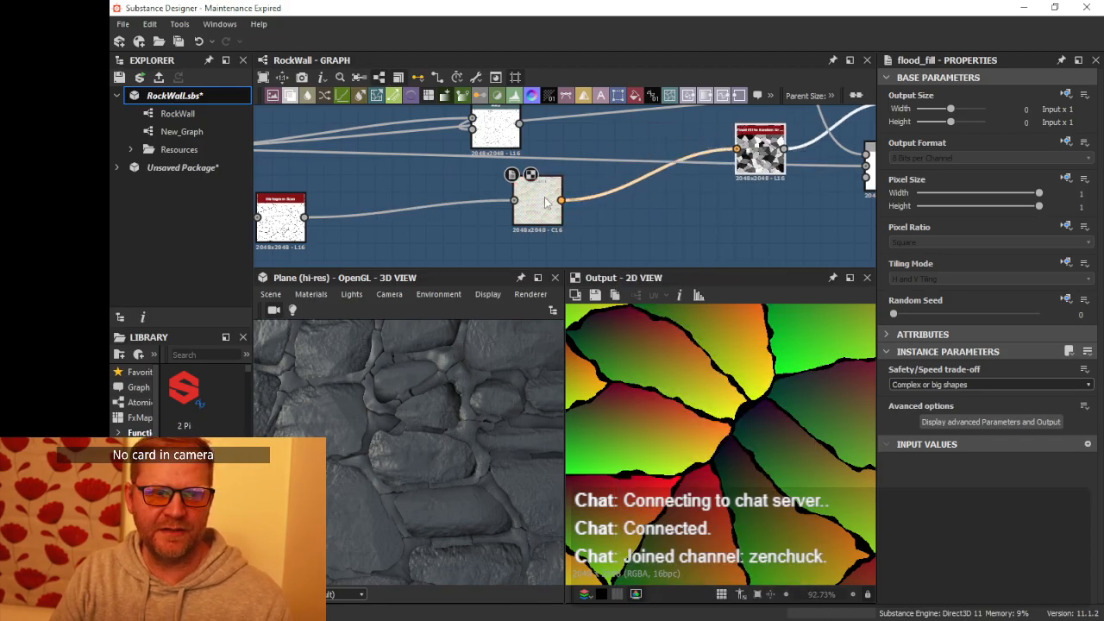
{"action": "scroll", "coordinate": [618, 226], "scroll_direction": "up", "scroll_amount": 5}
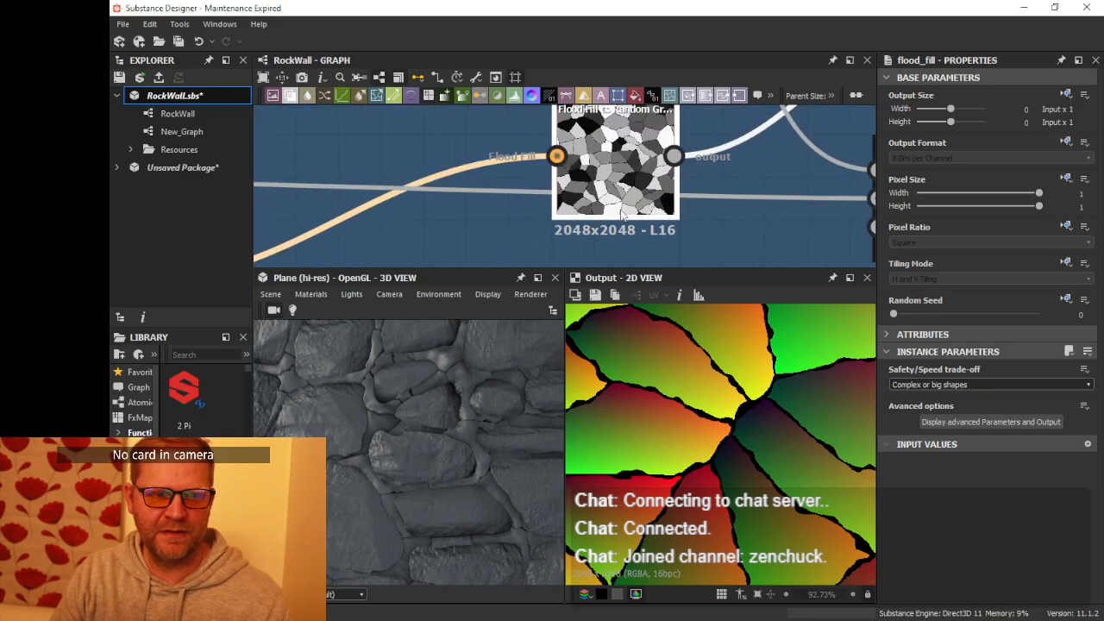
- Add a Distance node fed by the Flood Fill to Random Grayscale output
{"action": "scroll", "coordinate": [618, 204], "scroll_direction": "down", "scroll_amount": 5}
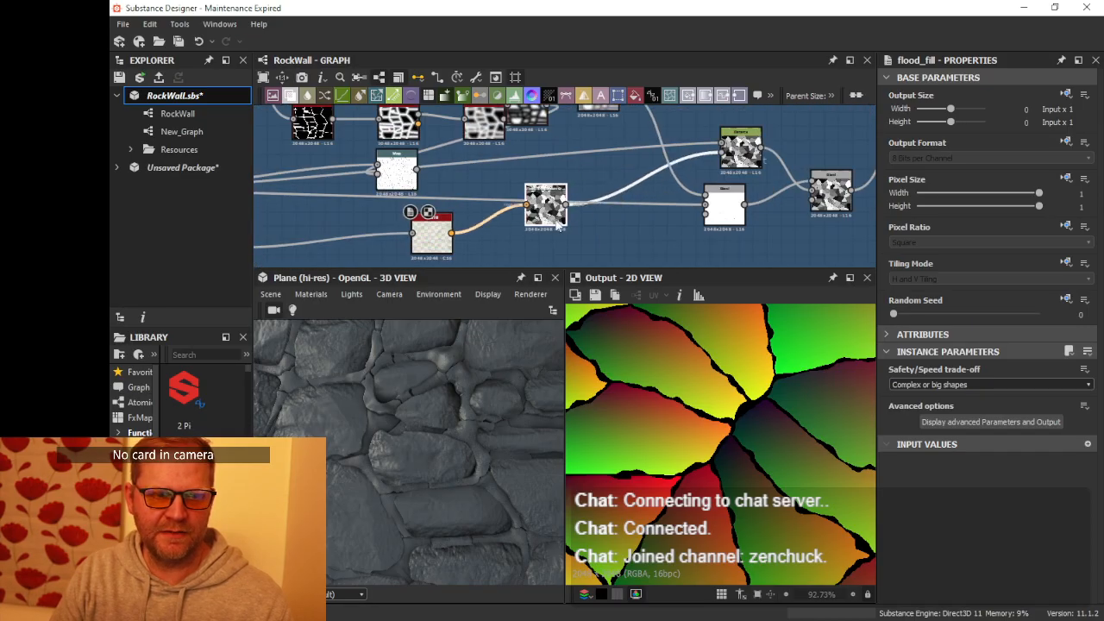
{"action": "left_click_drag", "start_coordinate": [568, 195], "coordinate": [622, 233]}
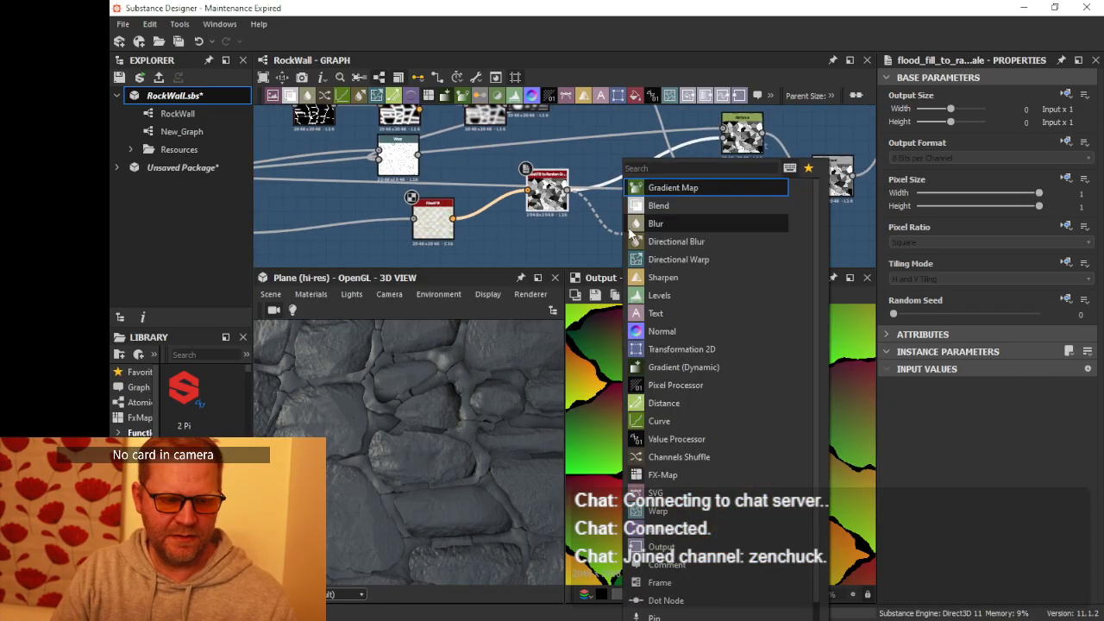
{"action": "type", "text": "distance"}
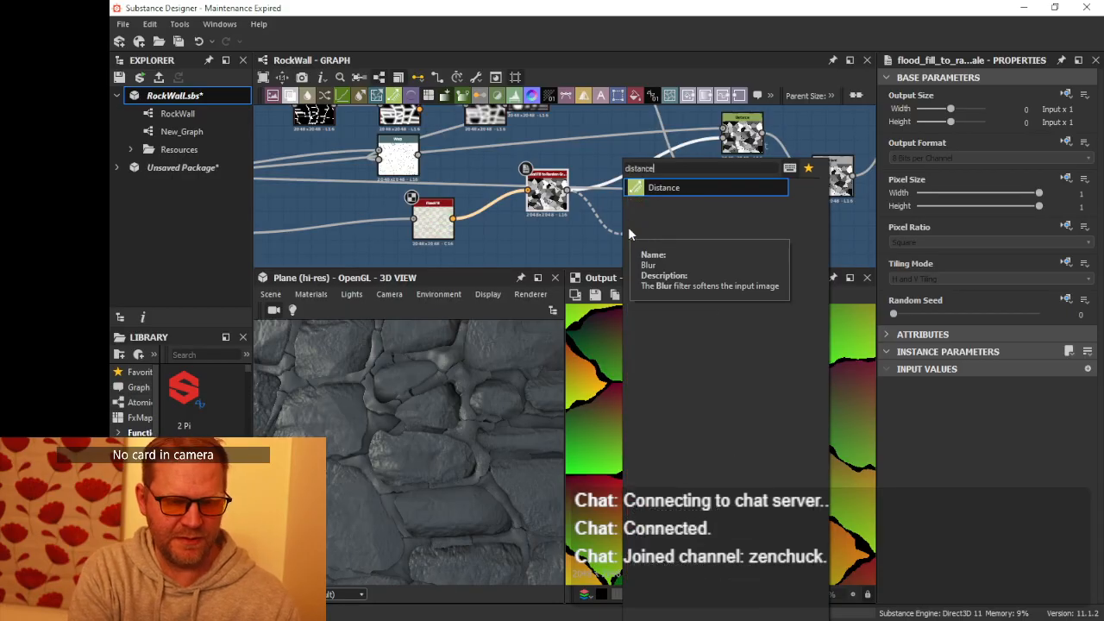
{"action": "key", "text": "Return"}
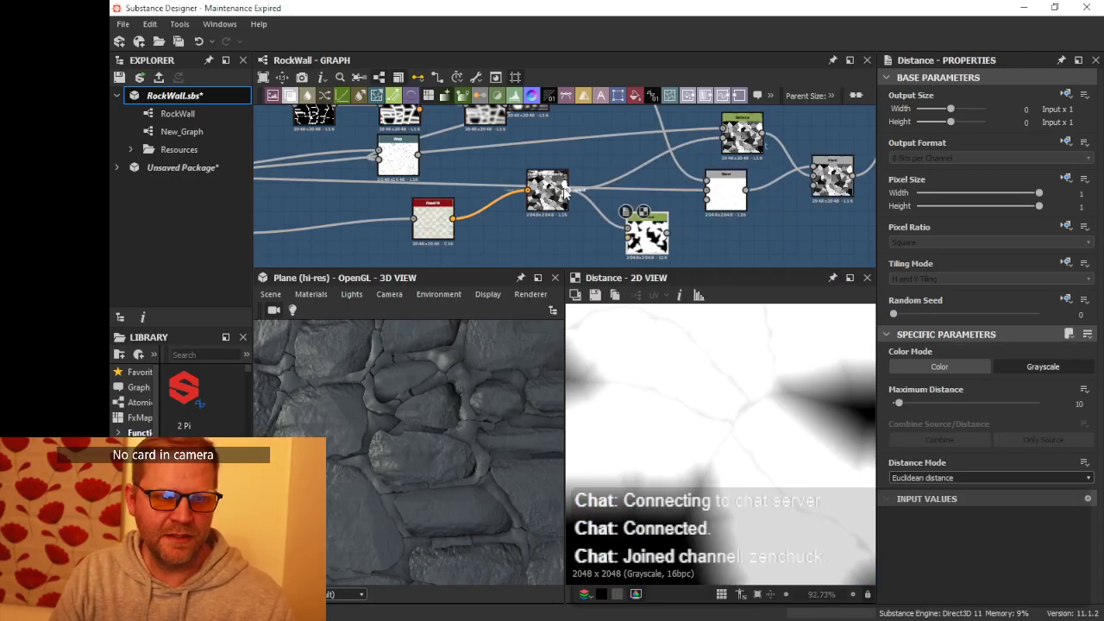
- Wire the random grayscale into the new Distance node's source input and the Histogram Scan into its mask input, moving the node closer
{"action": "left_click_drag", "start_coordinate": [619, 234], "coordinate": [627, 238]}
{"action": "middle_click_drag", "start_coordinate": [560, 236], "coordinate": [582, 189]}
{"action": "scroll", "coordinate": [505, 187], "scroll_direction": "down", "scroll_amount": 1}
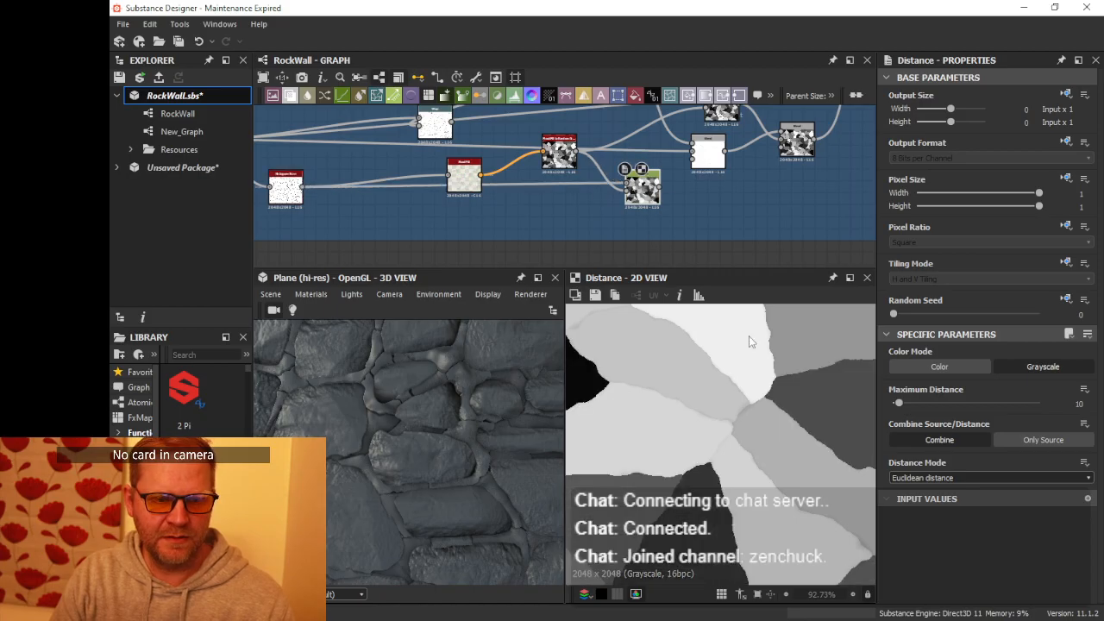
{"action": "left_click_drag", "start_coordinate": [644, 184], "coordinate": [632, 174]}
{"action": "scroll", "coordinate": [721, 385], "scroll_direction": "down", "scroll_amount": 4}
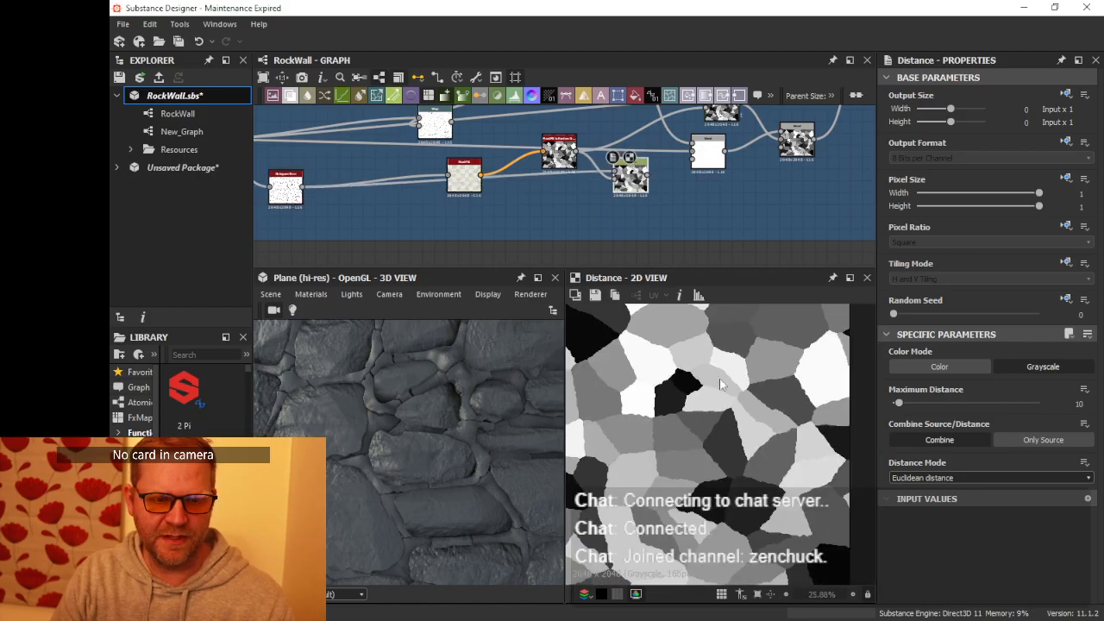
- Check the original Distance node's inputs and delete the Warp node that feeds its mask
{"action": "middle_click_drag", "start_coordinate": [699, 211], "coordinate": [581, 257]}
{"action": "left_click_drag", "start_coordinate": [577, 240], "coordinate": [553, 242]}
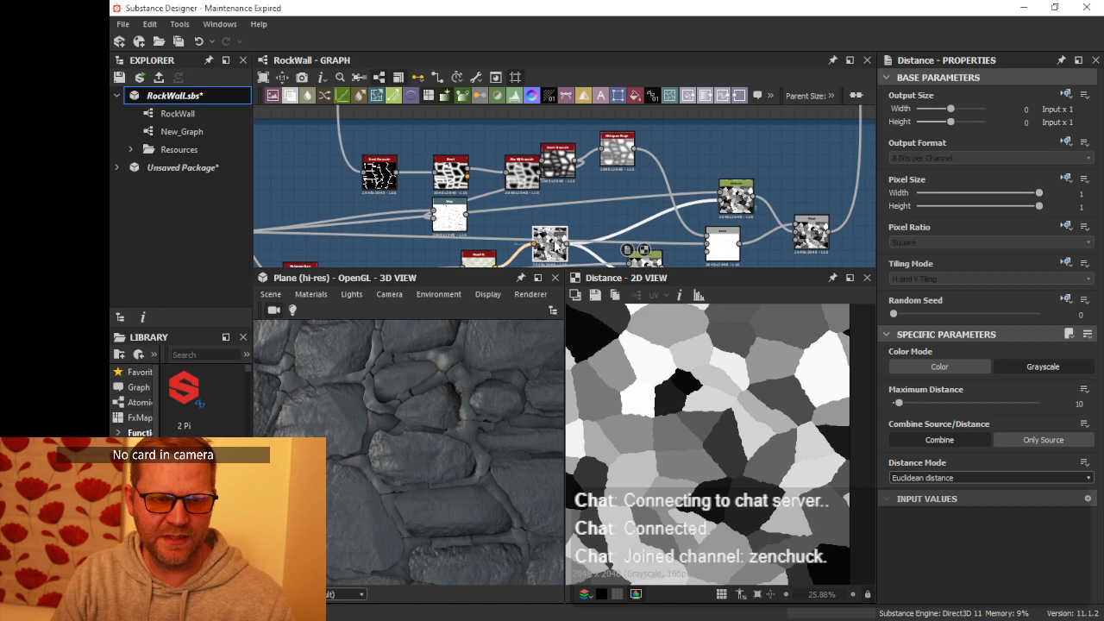
{"action": "middle_click_drag", "start_coordinate": [664, 246], "coordinate": [630, 202]}
{"action": "scroll", "coordinate": [637, 204], "scroll_direction": "up", "scroll_amount": 1}
{"action": "middle_click_drag", "start_coordinate": [715, 153], "coordinate": [690, 192]}
{"action": "scroll", "coordinate": [690, 188], "scroll_direction": "up", "scroll_amount": 3}
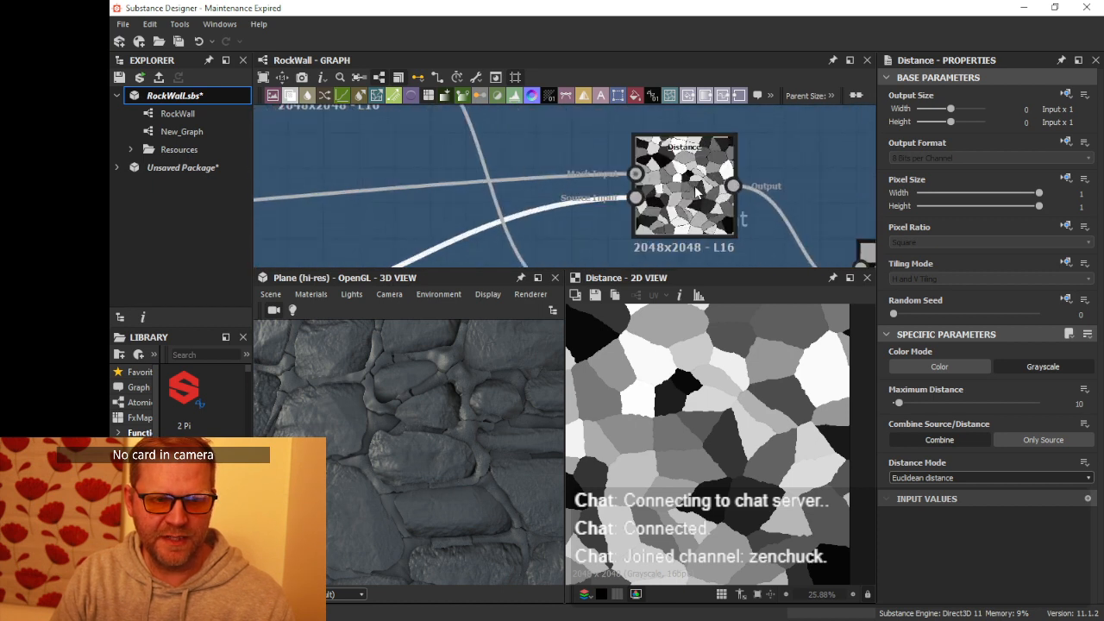
{"action": "scroll", "coordinate": [659, 203], "scroll_direction": "down", "scroll_amount": 3}
{"action": "scroll", "coordinate": [610, 200], "scroll_direction": "down", "scroll_amount": 2}
{"action": "middle_click_drag", "start_coordinate": [578, 198], "coordinate": [667, 177]}
{"action": "scroll", "coordinate": [590, 191], "scroll_direction": "up", "scroll_amount": 1}
{"action": "left_click", "coordinate": [529, 196]}
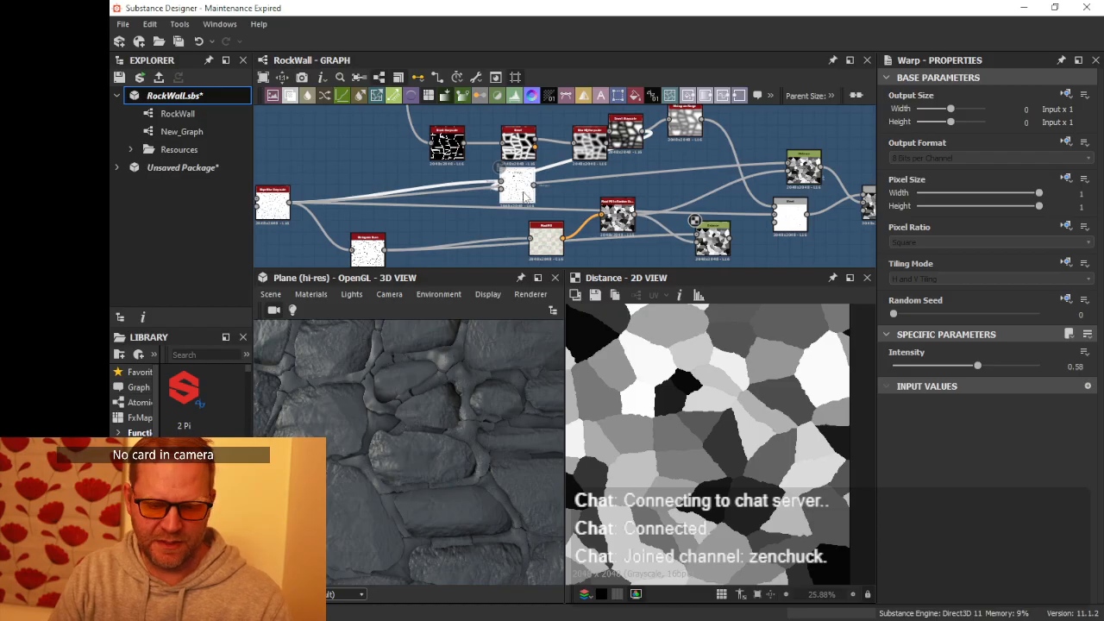
{"action": "key", "text": "Delete"}
- Connect the new Distance to the final Blend's background, delete the original Distance node, and realign the neighbouring Blend and Random Grayscale nodes
{"action": "middle_click_drag", "start_coordinate": [811, 174], "coordinate": [725, 177]}
{"action": "mouse_move", "coordinate": [631, 237]}
{"action": "left_mouse_down"}
{"action": "mouse_move", "coordinate": [620, 188]}
{"action": "mouse_move", "coordinate": [645, 250]}
{"action": "left_mouse_up"}
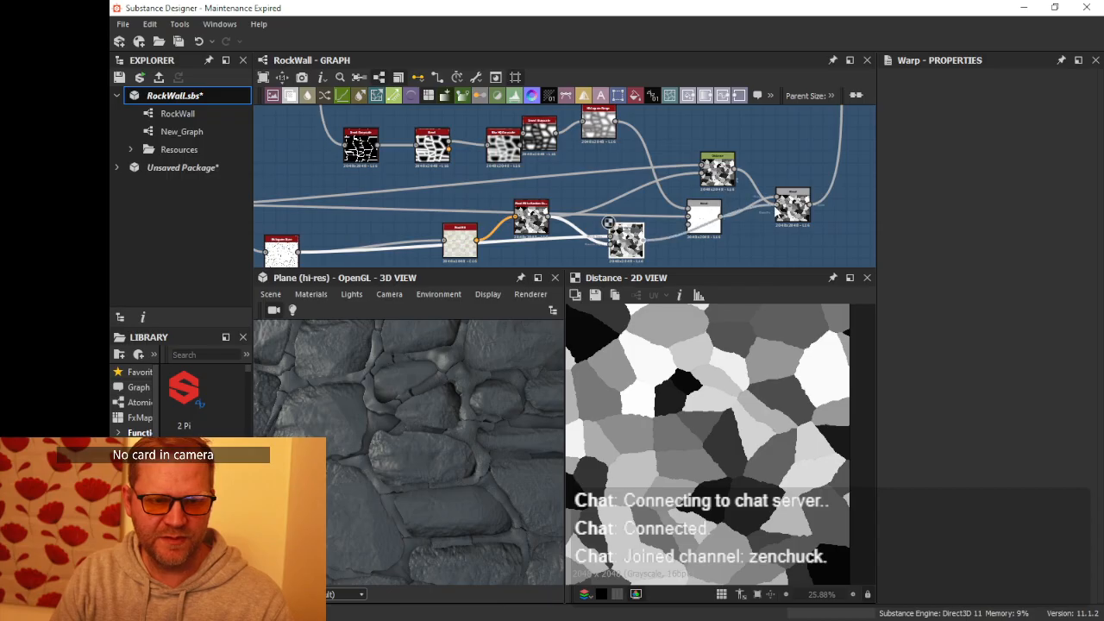
{"action": "left_click", "coordinate": [610, 226]}
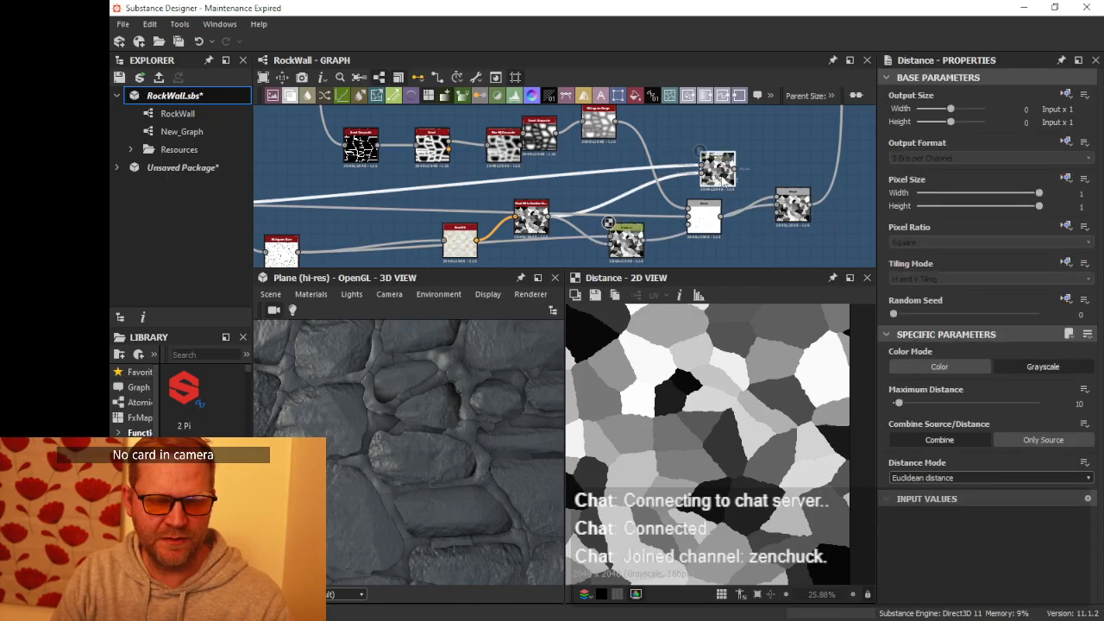
{"action": "key", "text": "Delete"}
{"action": "left_click_drag", "start_coordinate": [706, 228], "coordinate": [699, 198]}
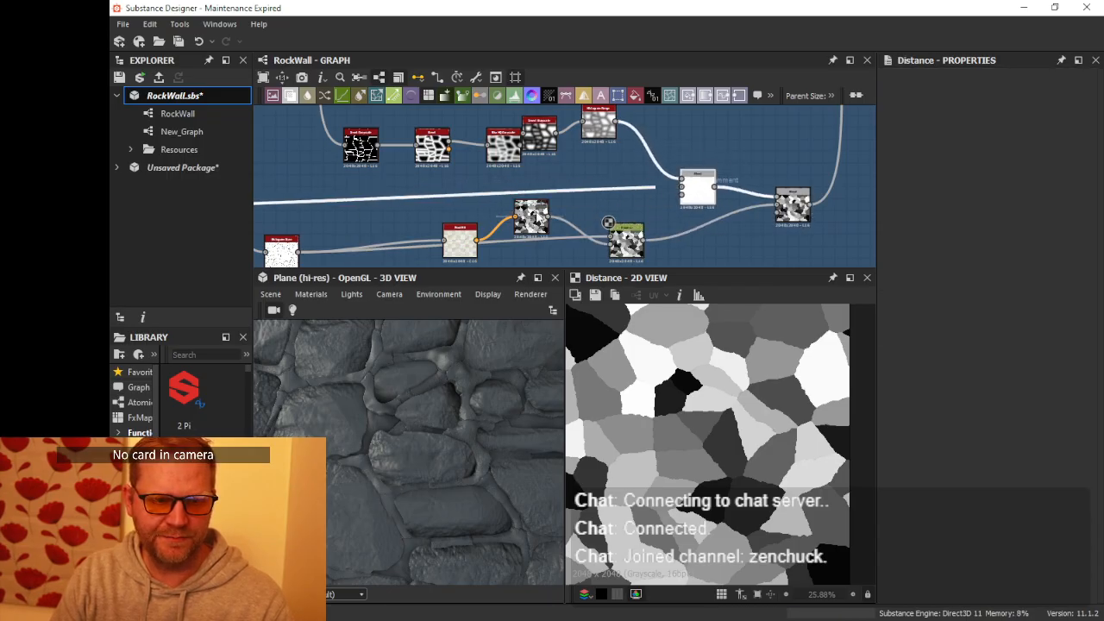
{"action": "left_click_drag", "start_coordinate": [536, 219], "coordinate": [549, 245]}
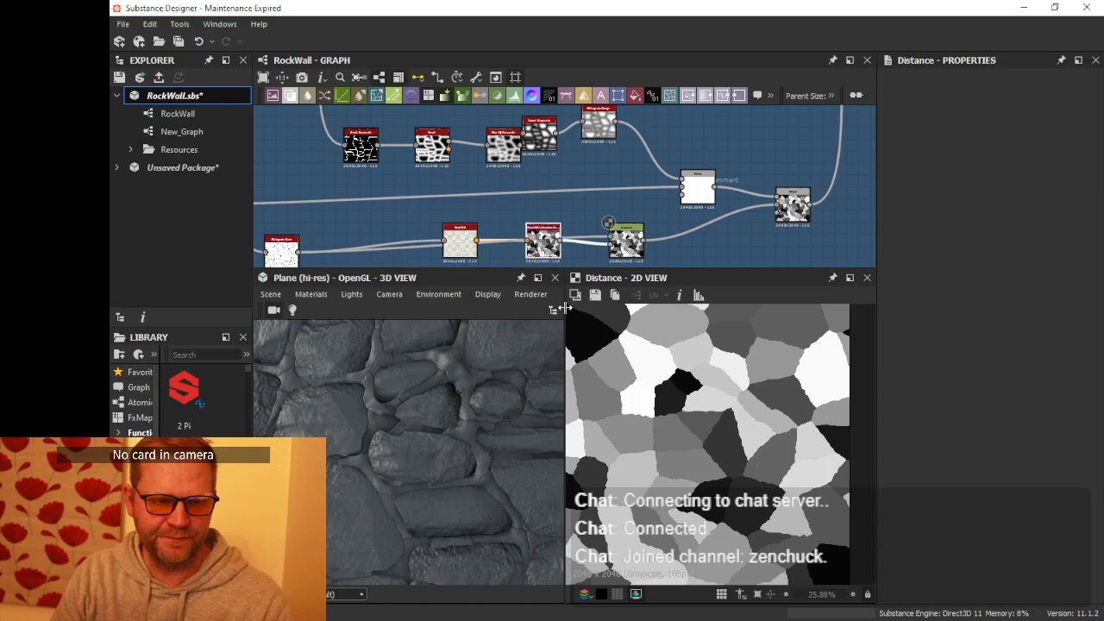
- Examine the stone surfaces and the gaps between them in the 3D view, up close and from several angles
{"action": "scroll", "coordinate": [449, 394], "scroll_direction": "up", "scroll_amount": 5}
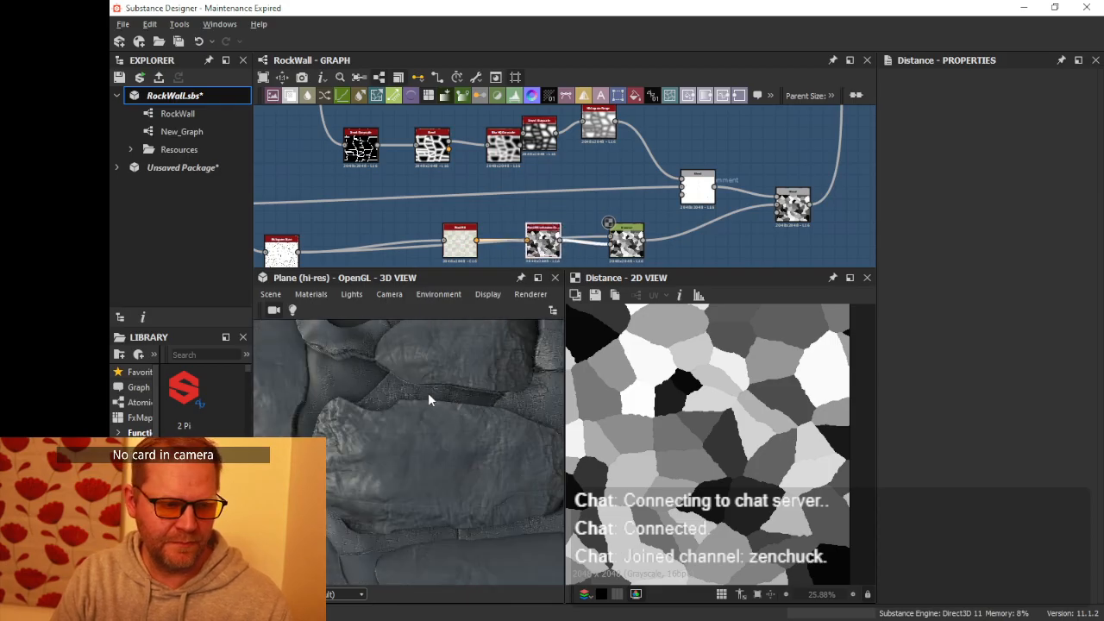
{"action": "left_click_drag", "start_coordinate": [427, 394], "coordinate": [474, 442]}
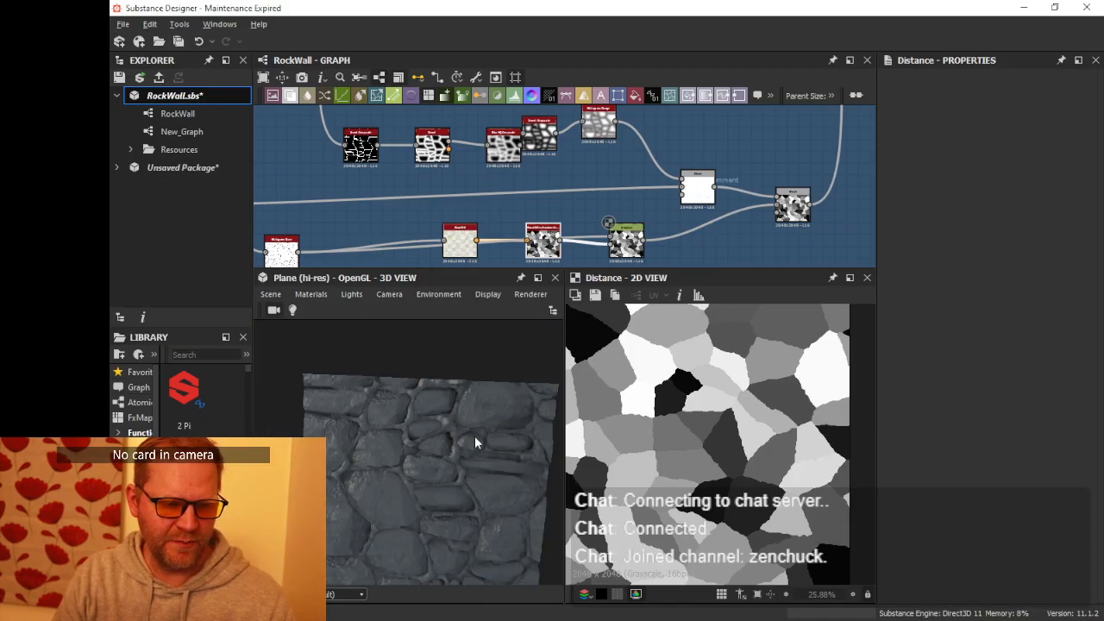
{"action": "middle_click_drag", "start_coordinate": [475, 437], "coordinate": [465, 392]}
{"action": "scroll", "coordinate": [465, 415], "scroll_direction": "up", "scroll_amount": 4}
{"action": "scroll", "coordinate": [475, 400], "scroll_direction": "up", "scroll_amount": 4}
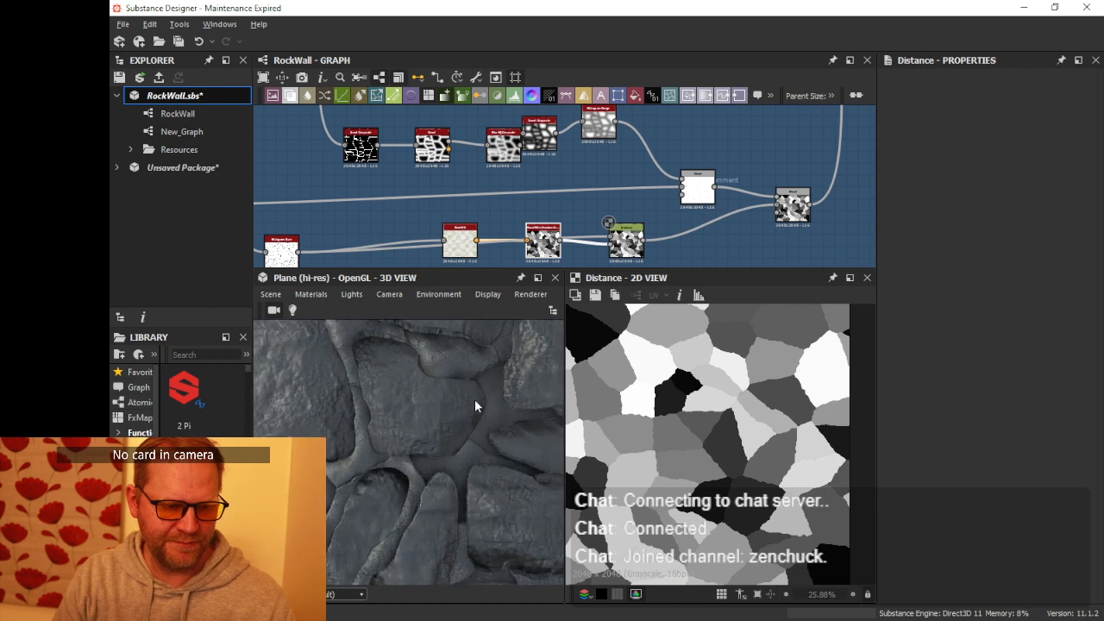
{"action": "left_click_drag", "start_coordinate": [475, 400], "coordinate": [704, 394]}
- Insert a Histogram Range node between the new Distance node and the final Blend's background input
{"action": "middle_click_drag", "start_coordinate": [769, 232], "coordinate": [697, 234]}
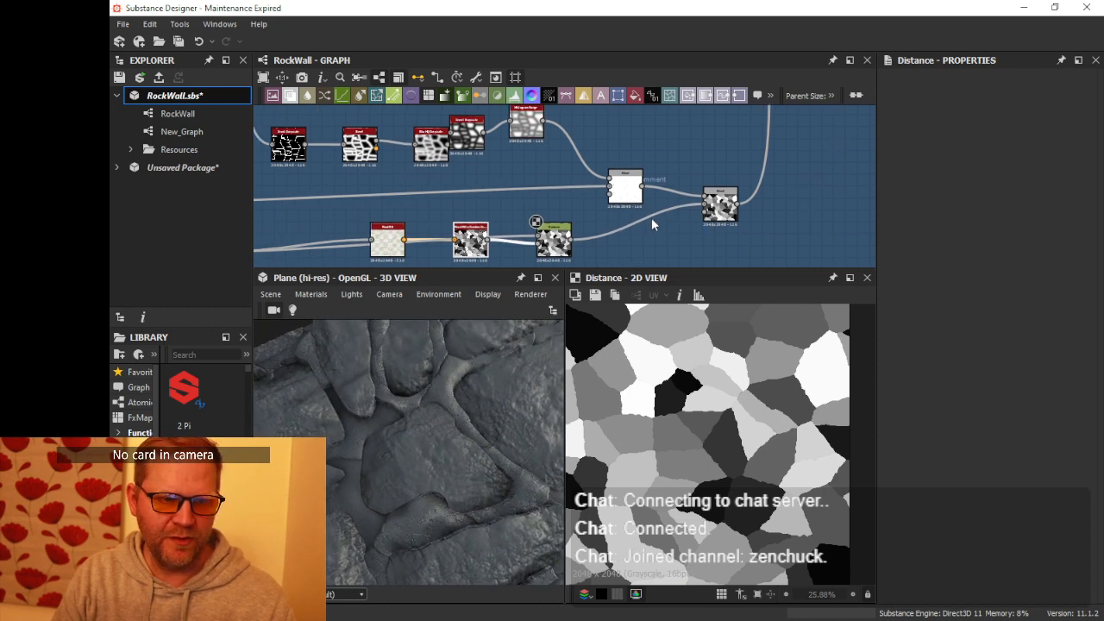
{"action": "scroll", "coordinate": [569, 229], "scroll_direction": "up", "scroll_amount": 5}
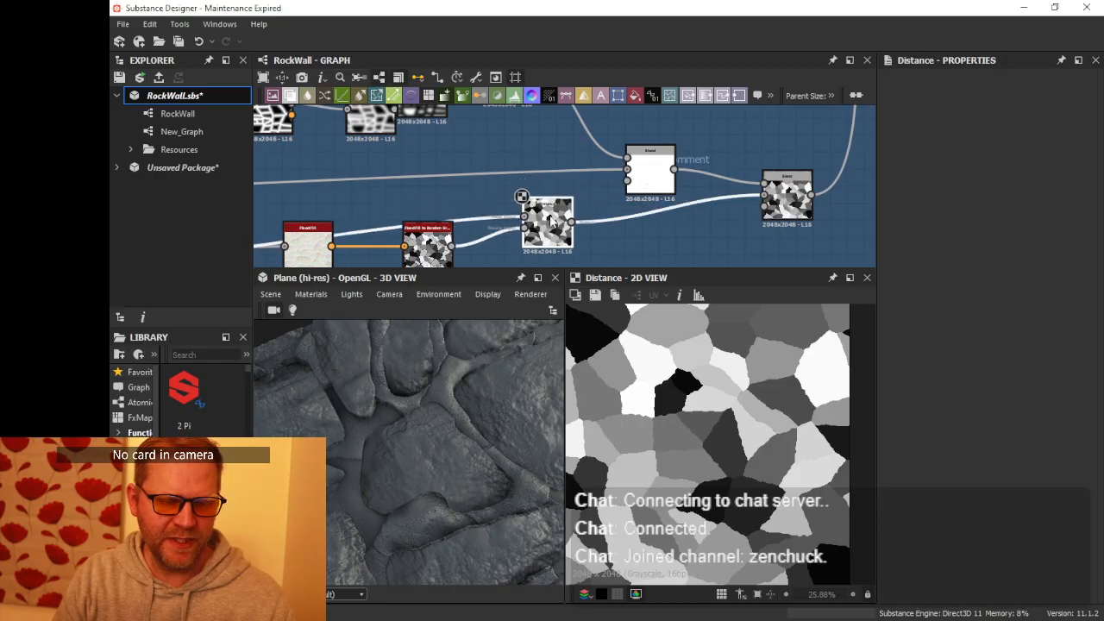
{"action": "left_click_drag", "start_coordinate": [670, 252], "coordinate": [671, 251]}
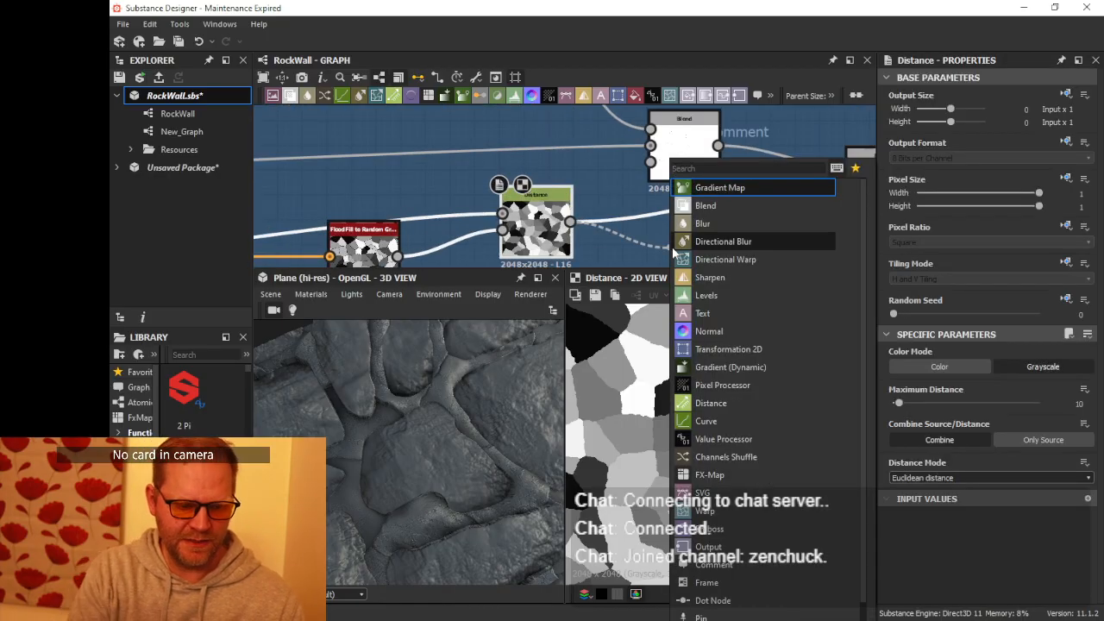
{"action": "type", "text": "his"}
{"action": "left_click", "coordinate": [681, 188]}
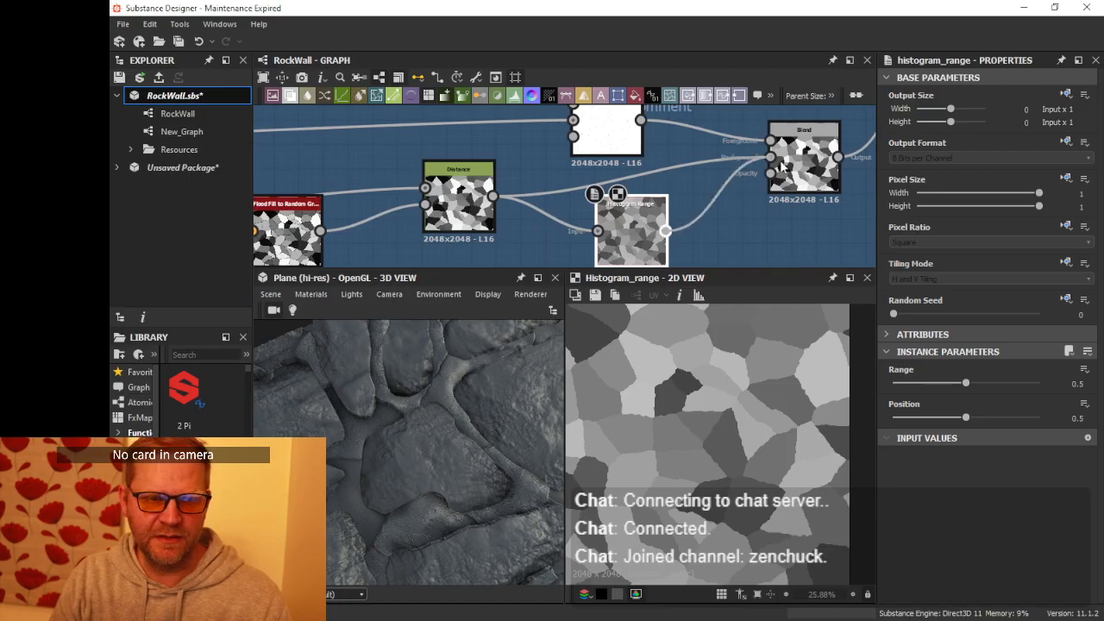
{"action": "left_click_drag", "start_coordinate": [645, 230], "coordinate": [645, 216]}
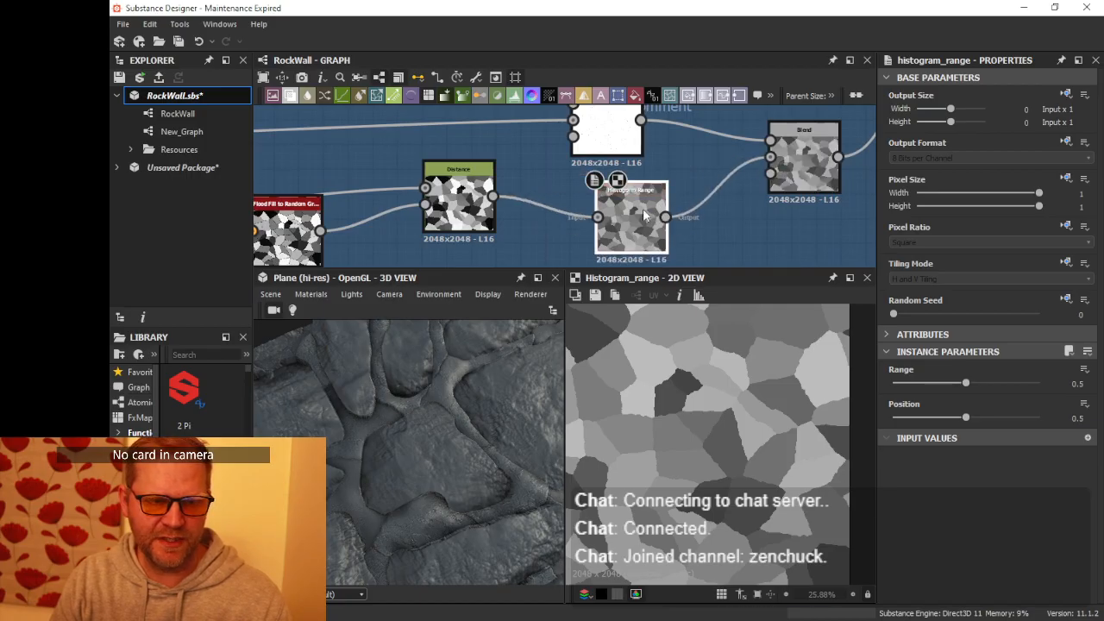
- Set the Histogram Range's range to 0.25, checking the cracks on the 3D wall up close
{"action": "left_click_drag", "start_coordinate": [394, 423], "coordinate": [442, 362]}
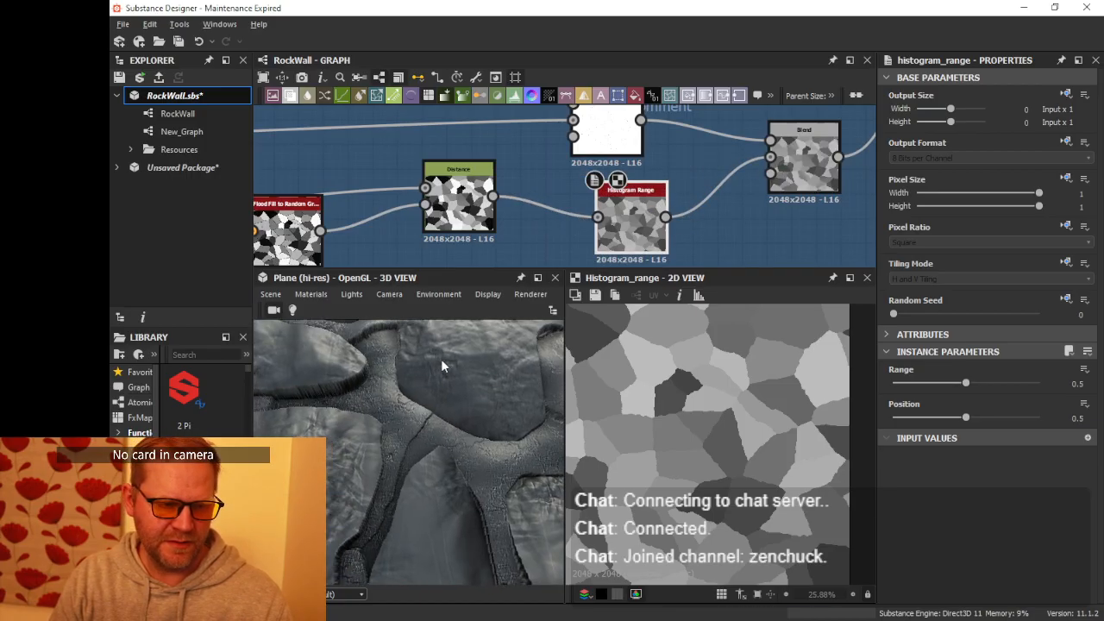
{"action": "scroll", "coordinate": [466, 420], "scroll_direction": "up", "scroll_amount": 5}
{"action": "left_click_drag", "start_coordinate": [465, 416], "coordinate": [450, 399]}
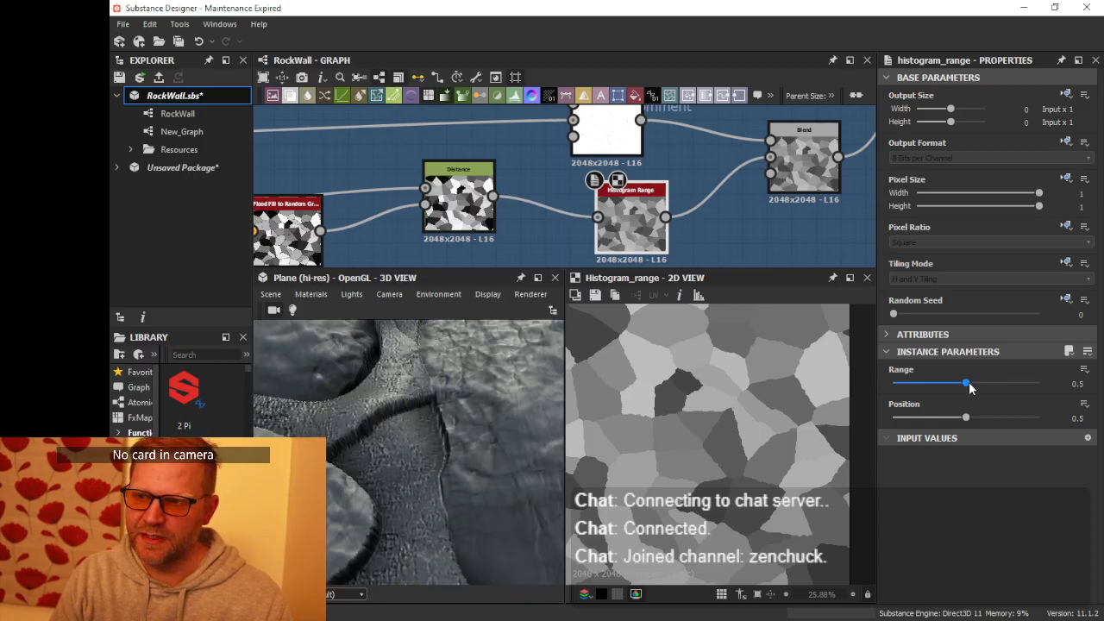
{"action": "left_click_drag", "start_coordinate": [966, 385], "coordinate": [930, 389]}
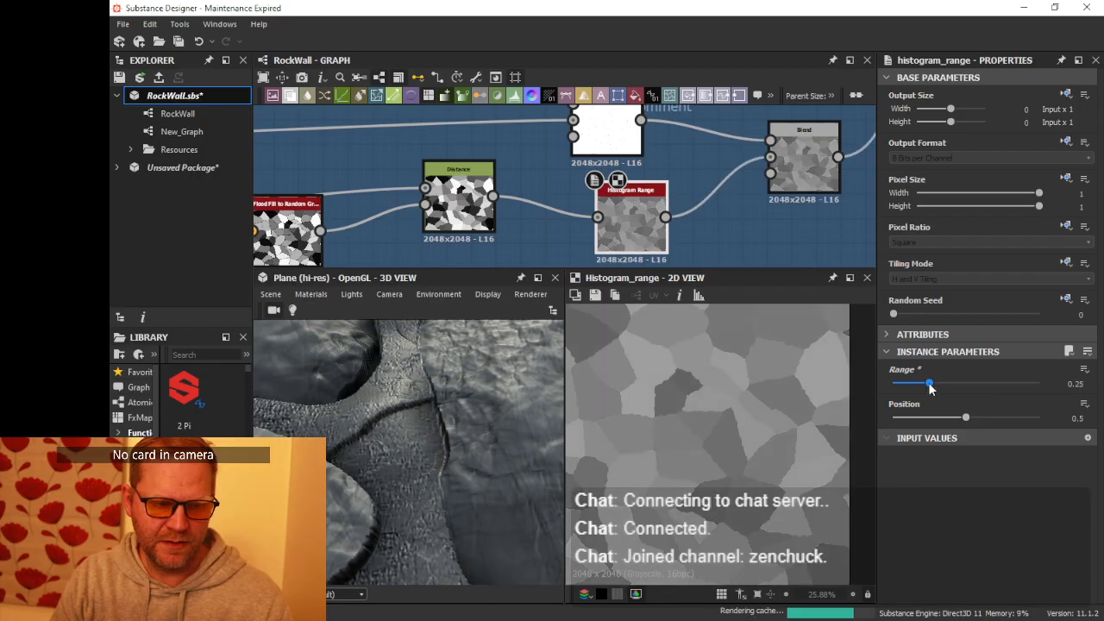
{"action": "left_click_drag", "start_coordinate": [405, 414], "coordinate": [496, 442]}
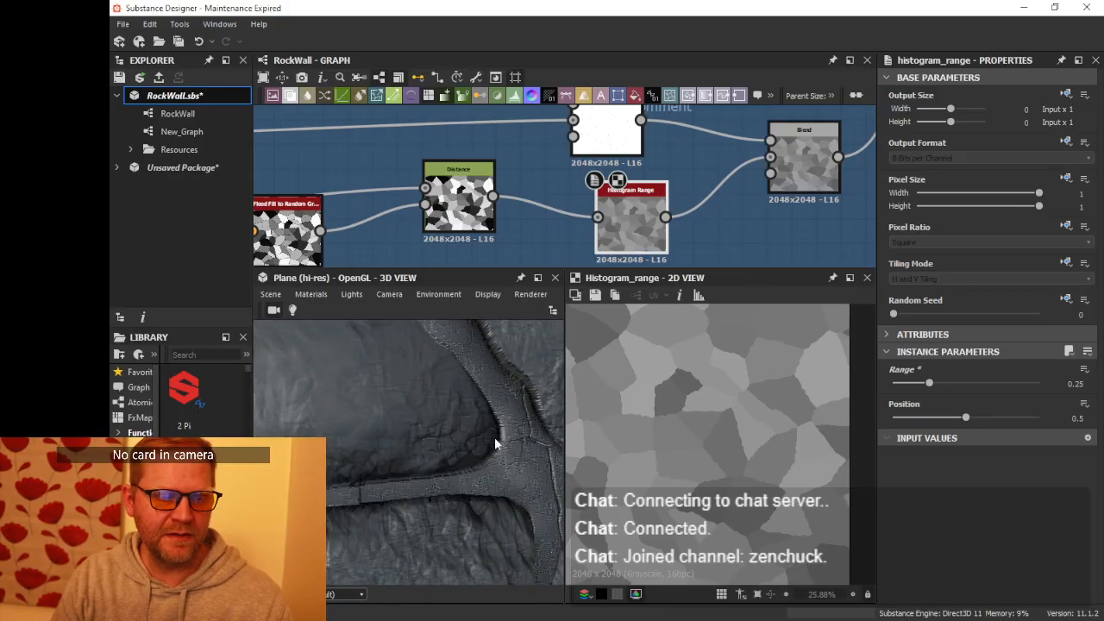
- Set the final Multiply Blend's opacity to 1 and inspect its output and the 3D wall
{"action": "middle_click_drag", "start_coordinate": [806, 204], "coordinate": [683, 240]}
{"action": "left_click", "coordinate": [683, 234]}
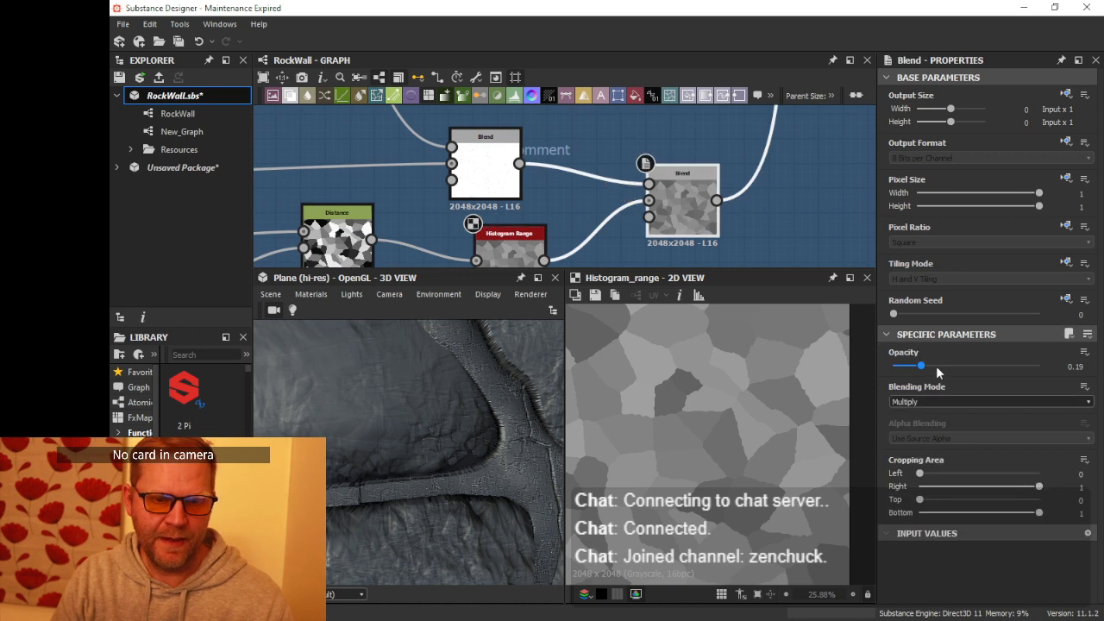
{"action": "left_click_drag", "start_coordinate": [922, 366], "coordinate": [1078, 382]}
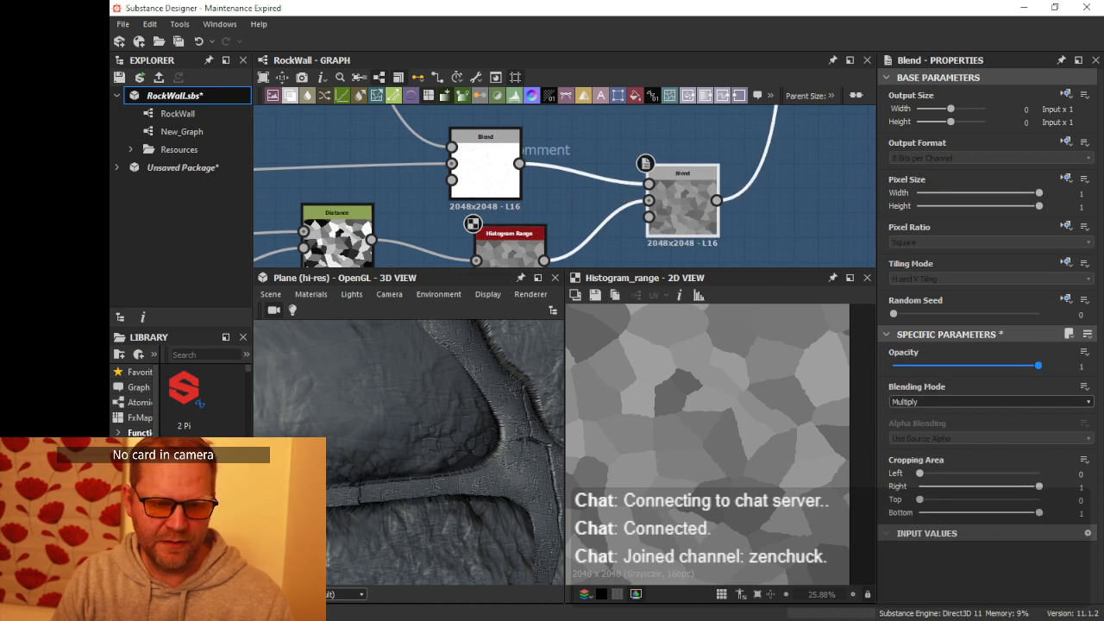
{"action": "scroll", "coordinate": [732, 389], "scroll_direction": "up", "scroll_amount": 5}
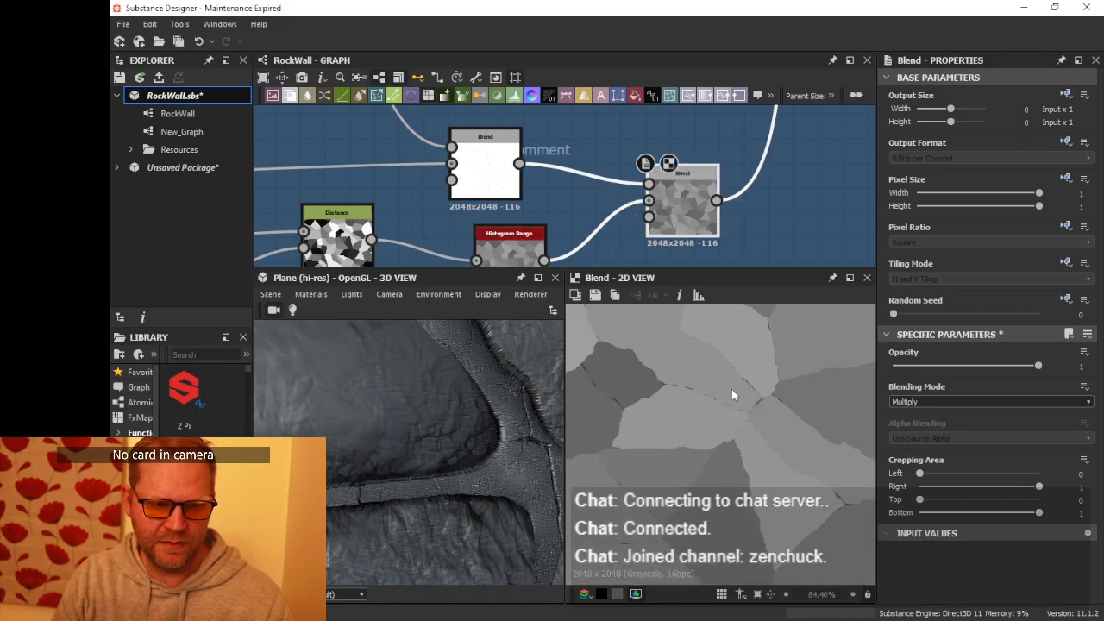
{"action": "scroll", "coordinate": [467, 395], "scroll_direction": "down", "scroll_amount": 5}
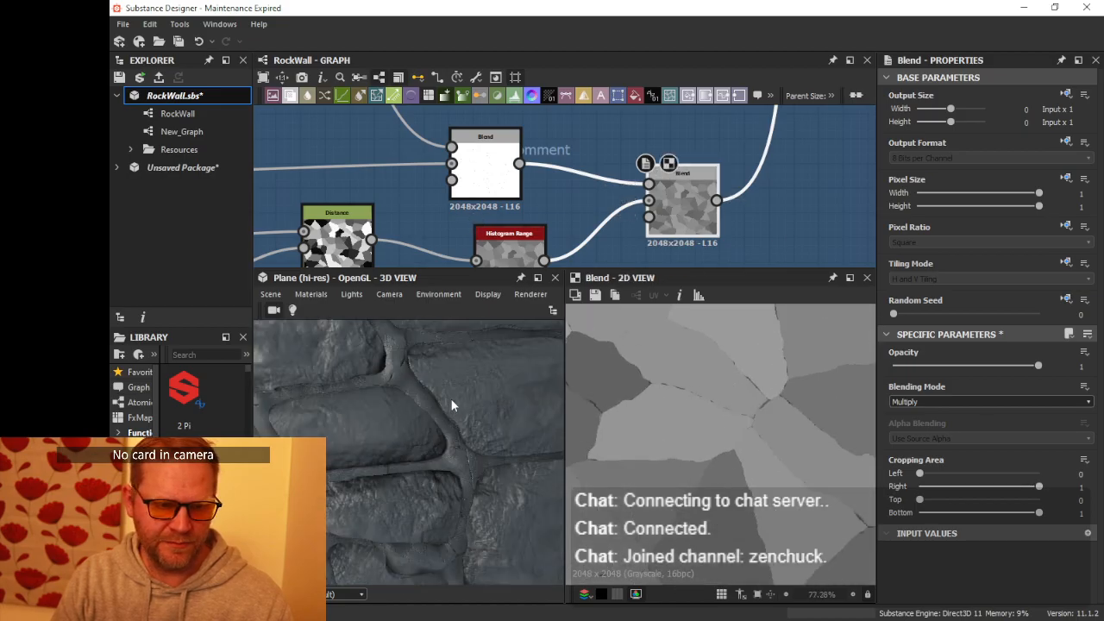
{"action": "left_click_drag", "start_coordinate": [609, 336], "coordinate": [457, 394]}
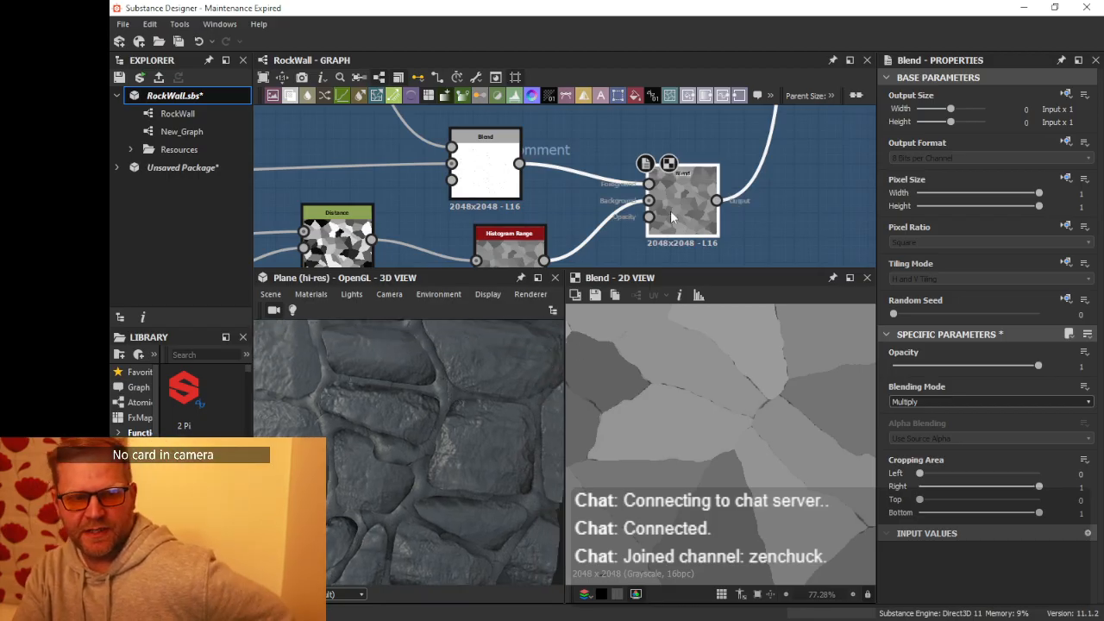
- Try deleting the Flood Fill to Random Grayscale node with no outgoing connection, and undo the deletion
{"action": "scroll", "coordinate": [670, 210], "scroll_direction": "down", "scroll_amount": 6}
{"action": "middle_click_drag", "start_coordinate": [662, 164], "coordinate": [645, 264]}
{"action": "middle_click_drag", "start_coordinate": [635, 181], "coordinate": [601, 265]}
{"action": "scroll", "coordinate": [602, 200], "scroll_direction": "up", "scroll_amount": 3}
{"action": "middle_click_drag", "start_coordinate": [628, 204], "coordinate": [631, 172]}
{"action": "left_click", "coordinate": [577, 185]}
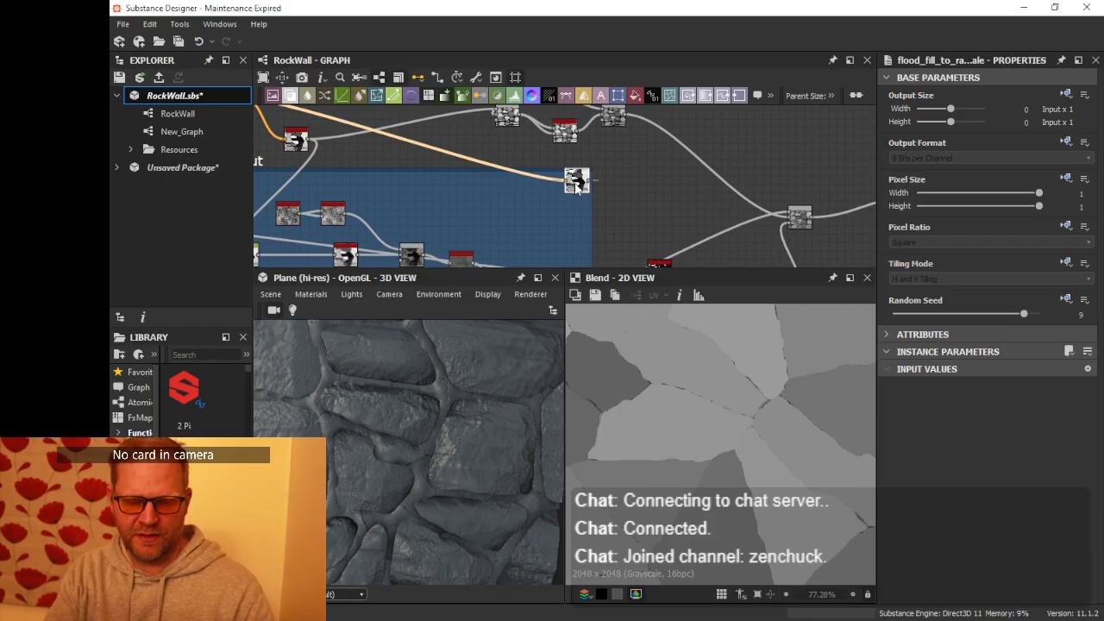
{"action": "key", "text": "Delete"}
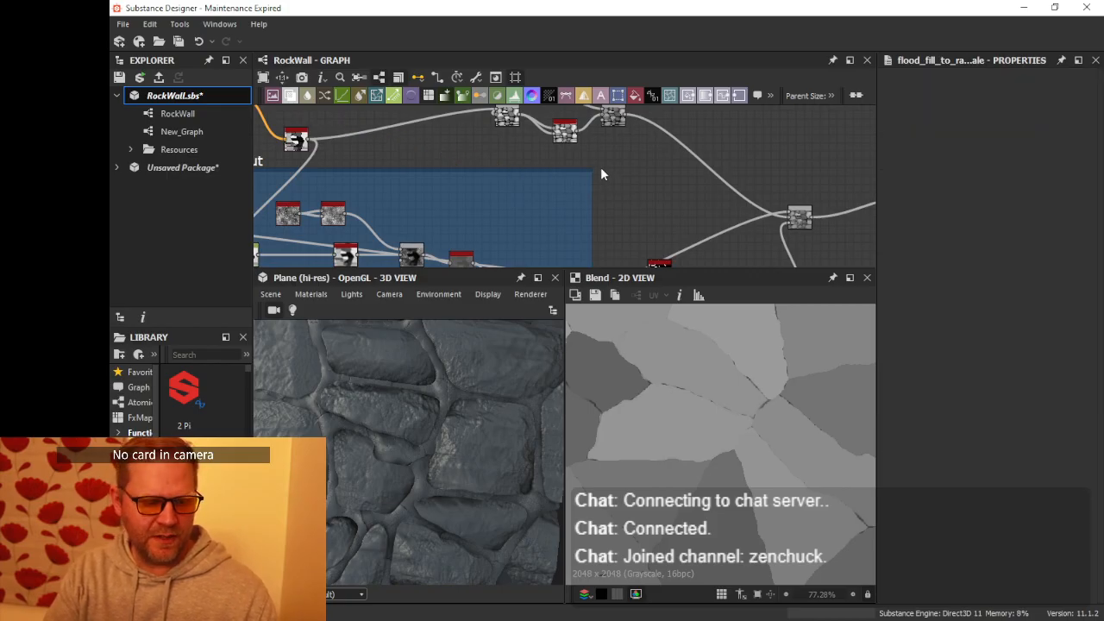
{"action": "key", "text": "ctrl+z"}
- Preview the unconnected Flood Fill to Random Grayscale node with its whole image in view, and move it closer to the node chain above
{"action": "double_click", "coordinate": [578, 182]}
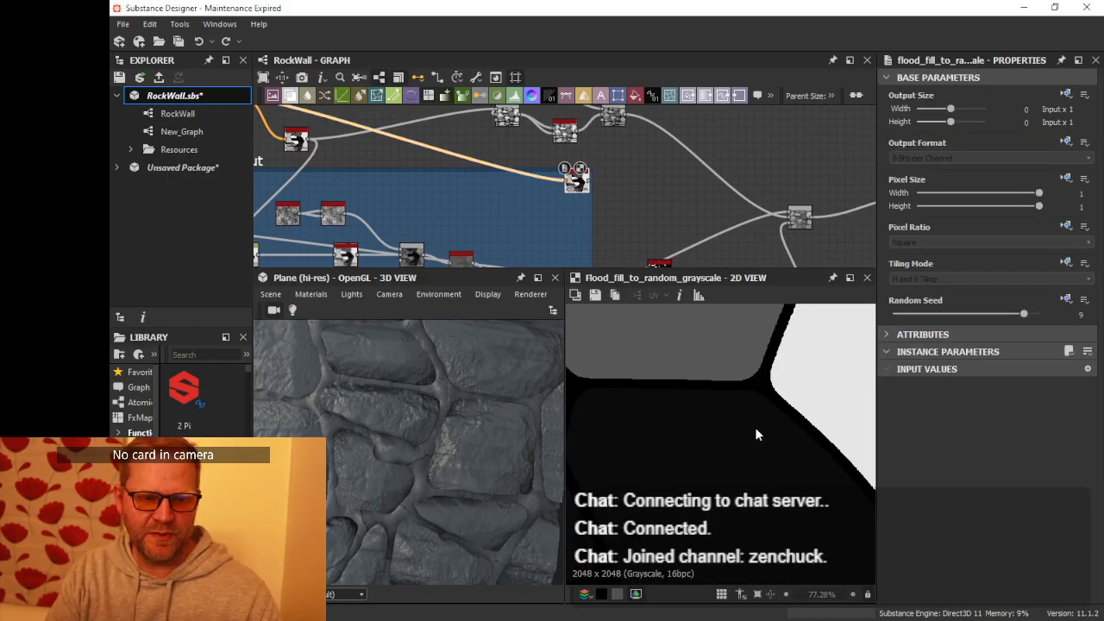
{"action": "key", "text": "f"}
{"action": "left_click_drag", "start_coordinate": [576, 181], "coordinate": [540, 164]}
{"action": "middle_click_drag", "start_coordinate": [649, 162], "coordinate": [641, 181]}
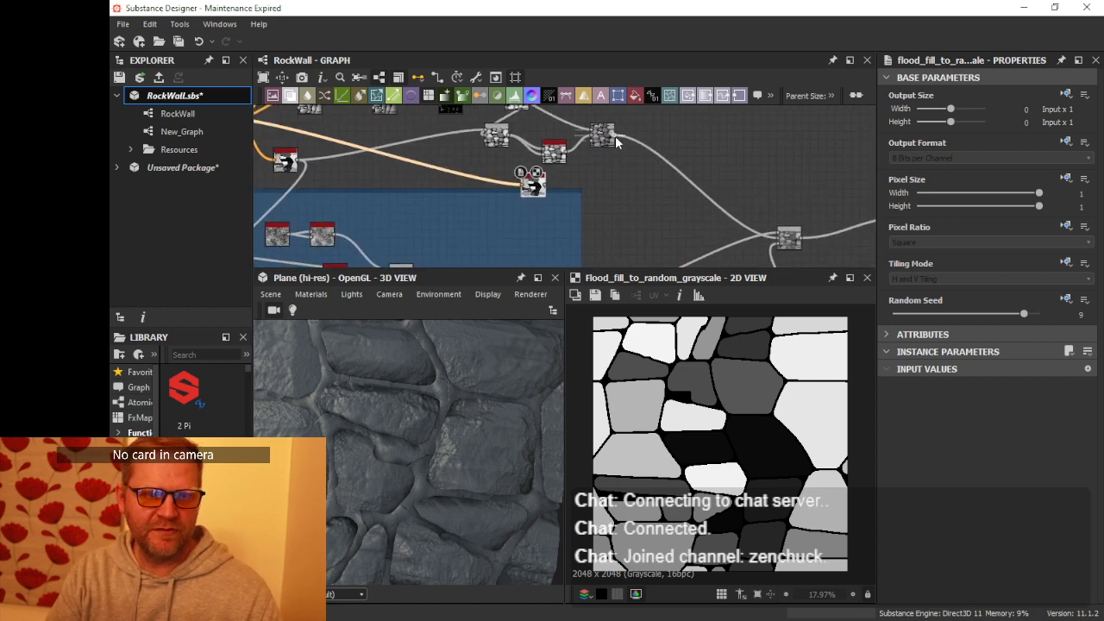
- Branch a new Blend node off the stone height chain's last Blend and set its blending mode to Multiply
{"action": "left_click_drag", "start_coordinate": [616, 142], "coordinate": [644, 222]}
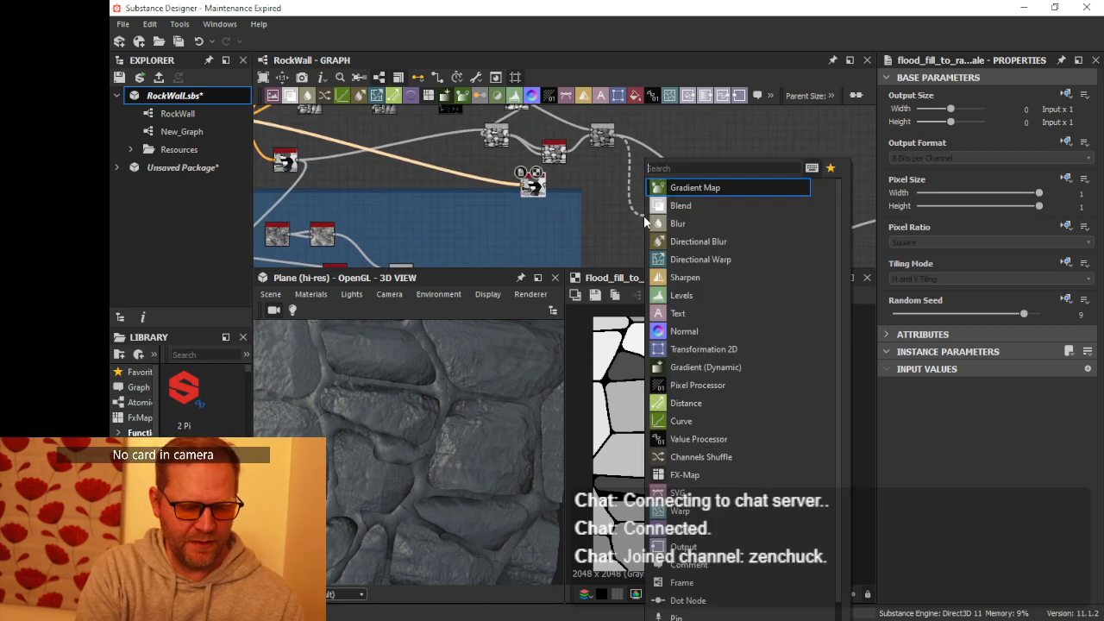
{"action": "type", "text": "blend"}
{"action": "key", "text": "Return"}
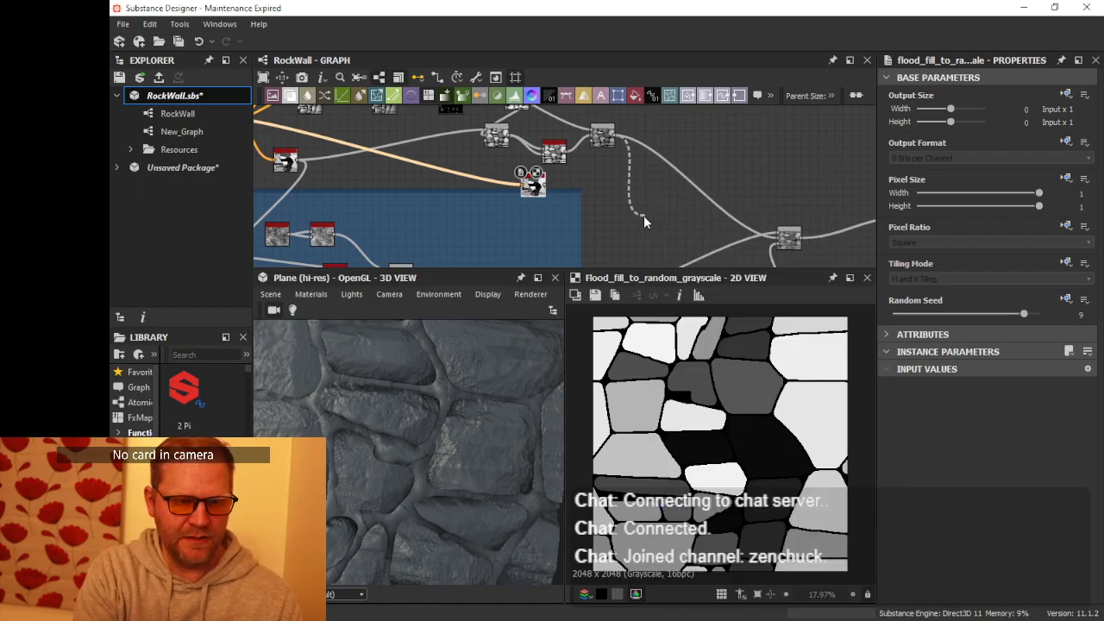
{"action": "left_click", "coordinate": [913, 402]}
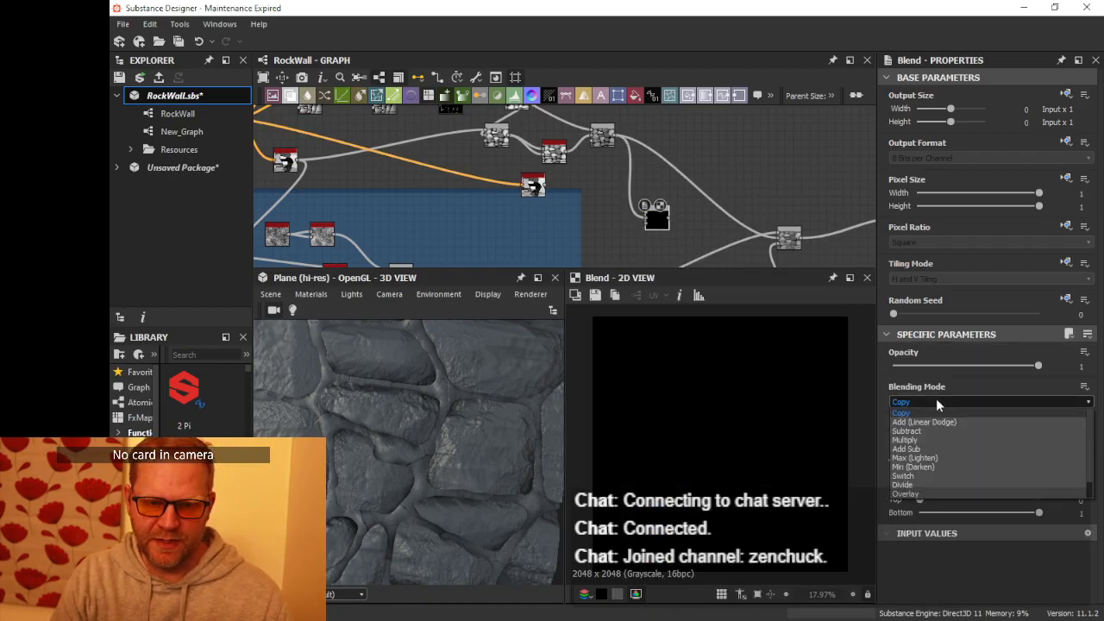
{"action": "left_click", "coordinate": [918, 441]}
- Add a Transformation 2D node from the Cracks group's final Blend, place it beside the new Multiply Blend and connect it to the foreground
{"action": "scroll", "coordinate": [610, 245], "scroll_direction": "down", "scroll_amount": 3}
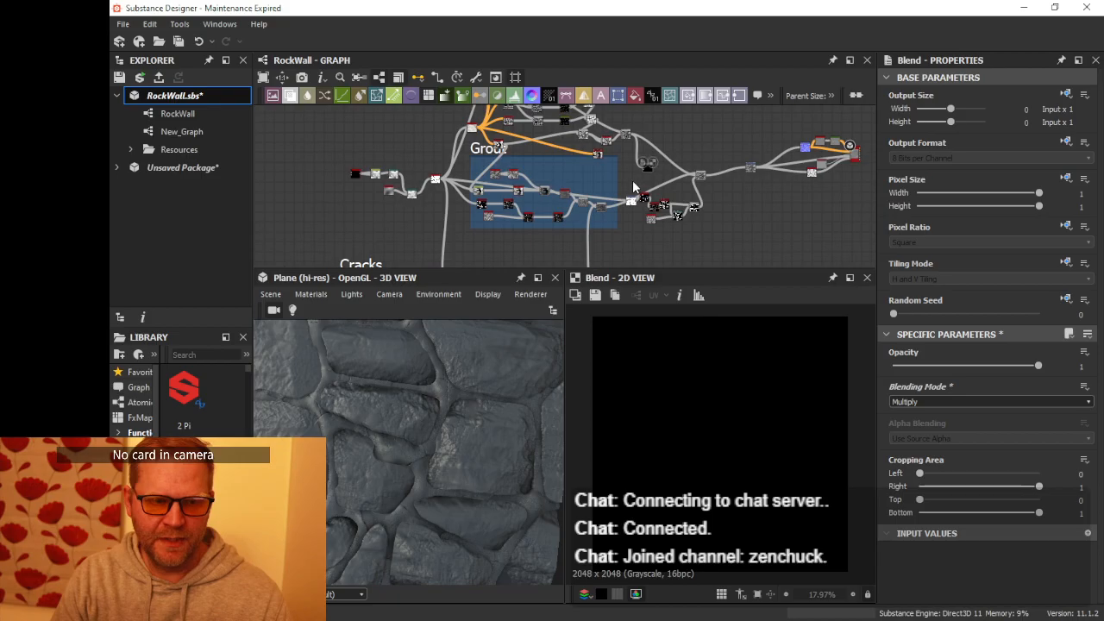
{"action": "scroll", "coordinate": [634, 164], "scroll_direction": "down", "scroll_amount": 2}
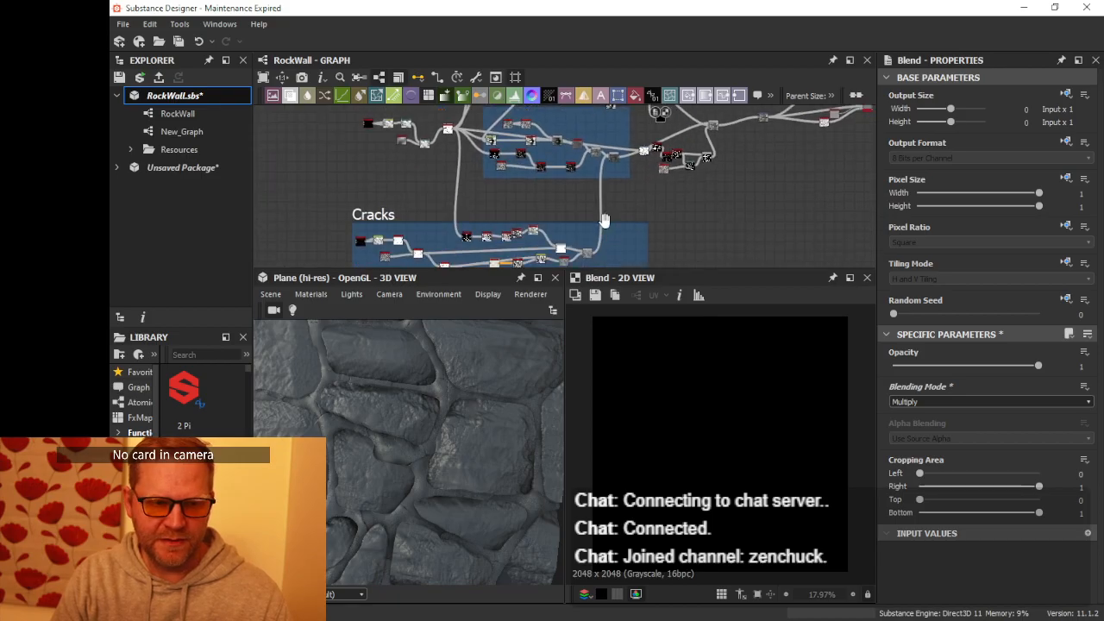
{"action": "middle_click_drag", "start_coordinate": [605, 220], "coordinate": [569, 186]}
{"action": "scroll", "coordinate": [580, 217], "scroll_direction": "up", "scroll_amount": 3}
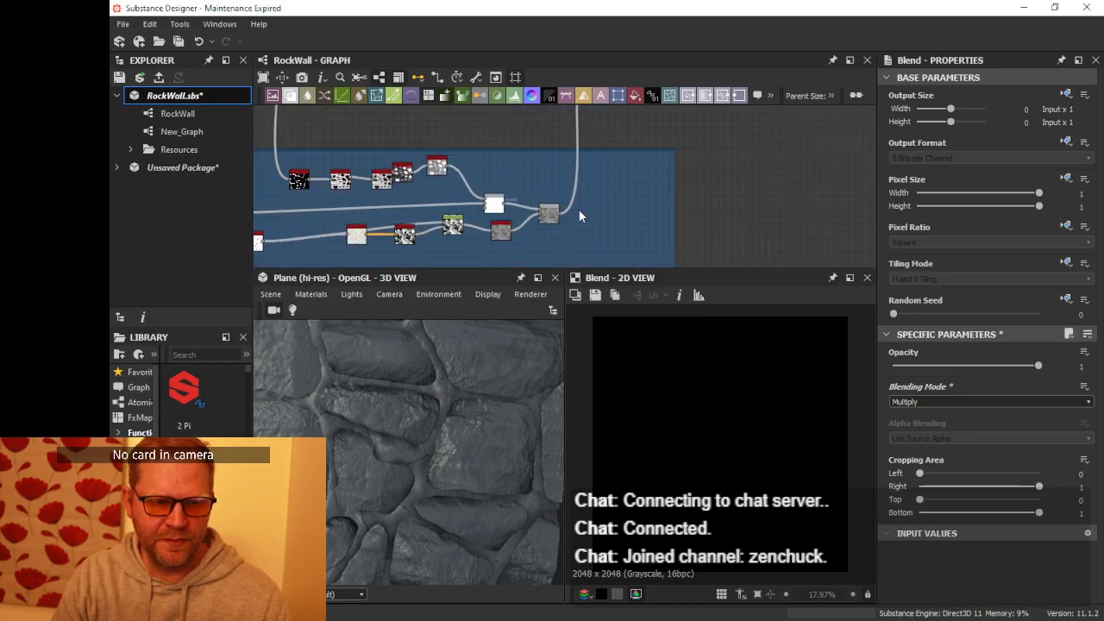
{"action": "left_click_drag", "start_coordinate": [711, 176], "coordinate": [712, 176]}
{"action": "type", "text": "tr"}
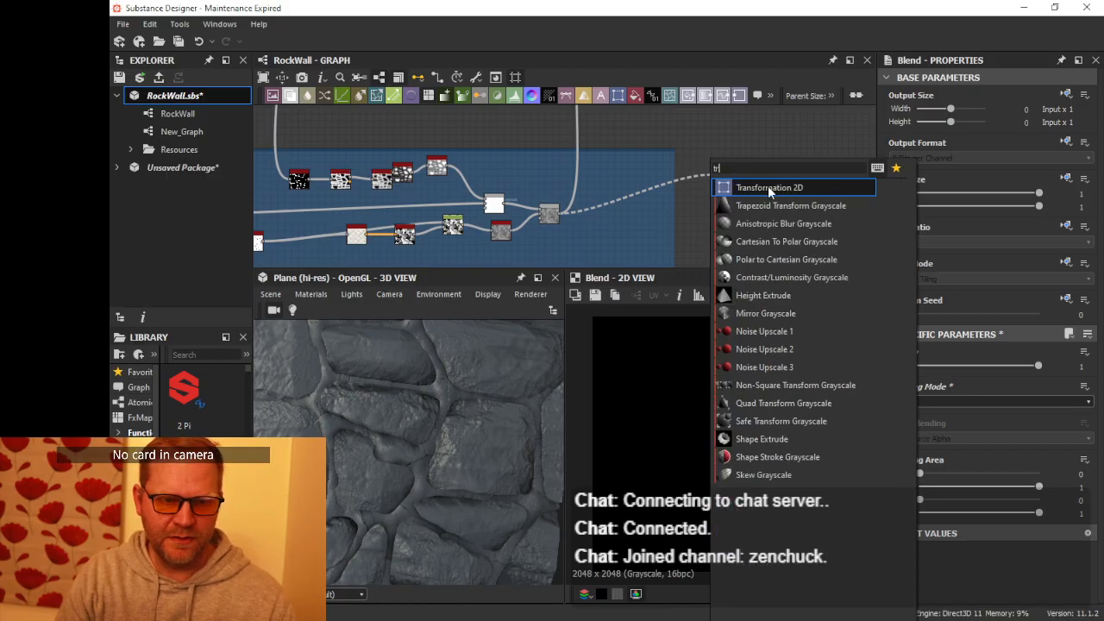
{"action": "left_click", "coordinate": [767, 186]}
{"action": "scroll", "coordinate": [734, 241], "scroll_direction": "down", "scroll_amount": 3}
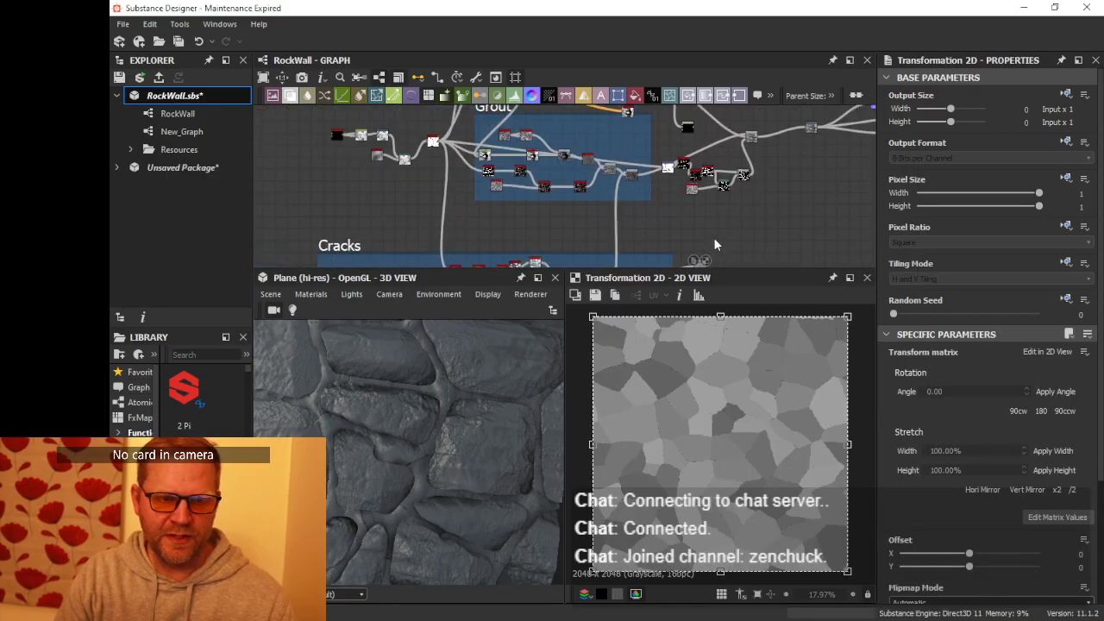
{"action": "scroll", "coordinate": [663, 147], "scroll_direction": "up", "scroll_amount": 5}
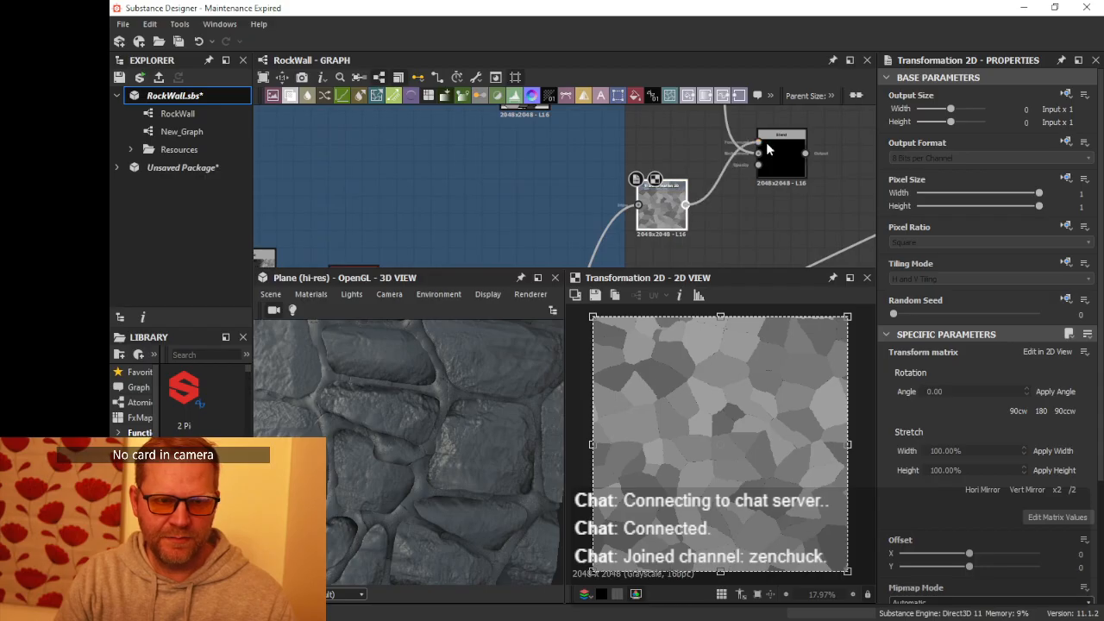
- Preview the new Multiply Blend, set its opacity to 0.27 and feed it into the downstream Blend in place of the direct stone height link
{"action": "left_click", "coordinate": [786, 166]}
{"action": "left_click", "coordinate": [913, 404]}
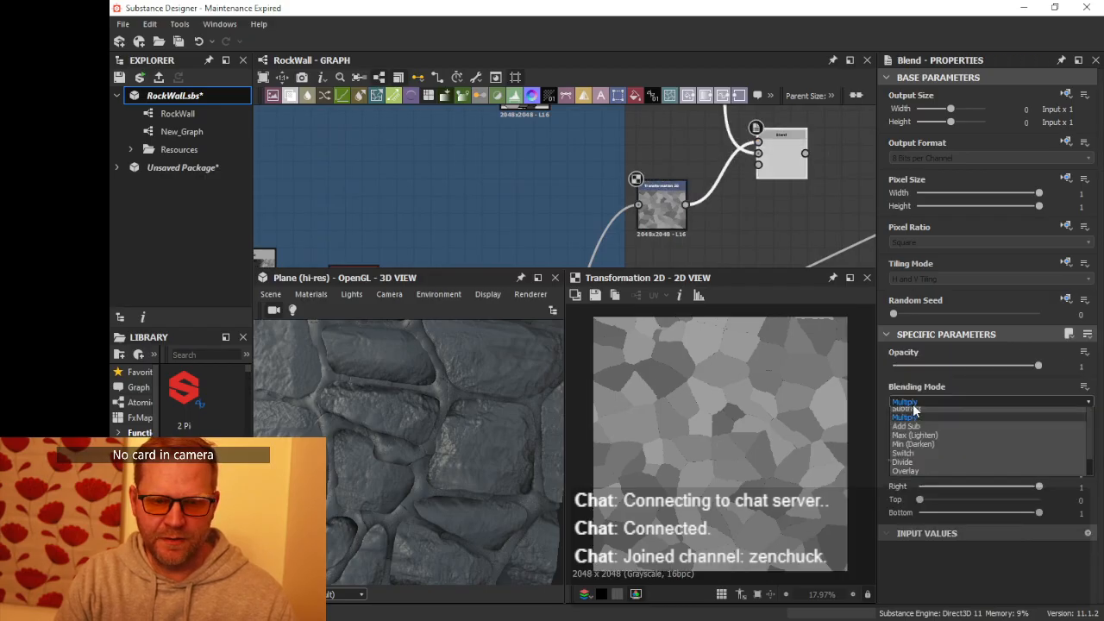
{"action": "left_click", "coordinate": [896, 361]}
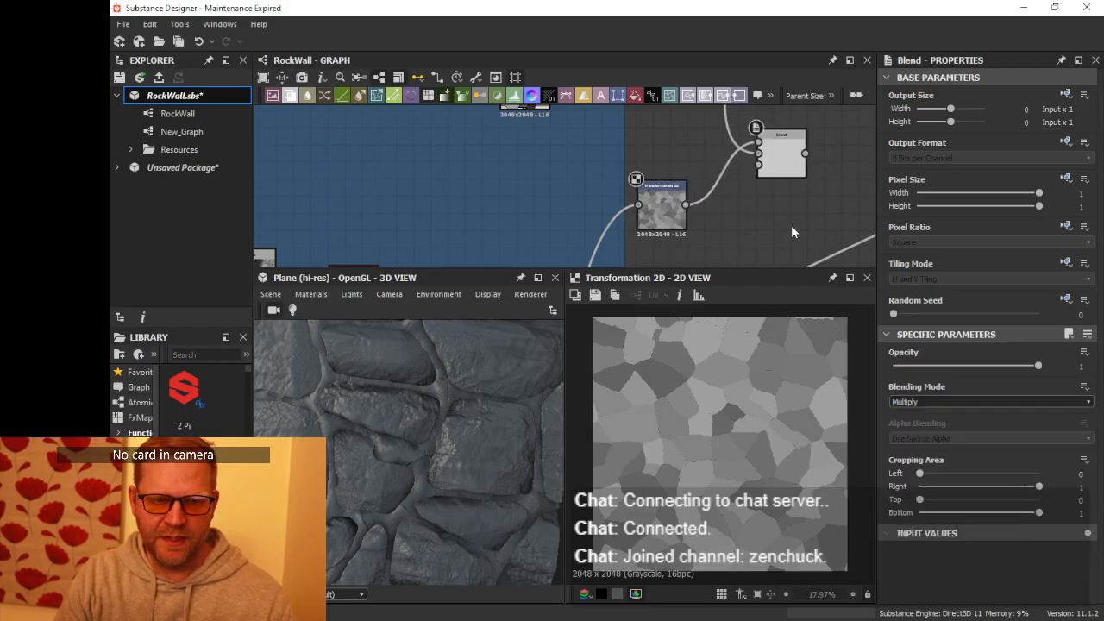
{"action": "double_click", "coordinate": [781, 172]}
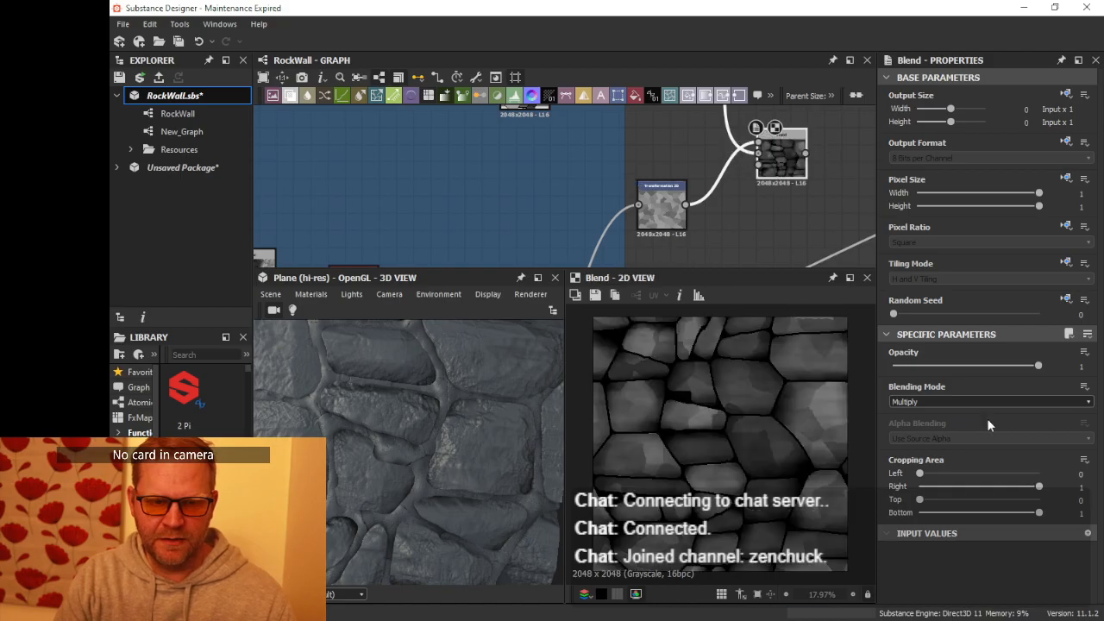
{"action": "left_click_drag", "start_coordinate": [1038, 368], "coordinate": [933, 369]}
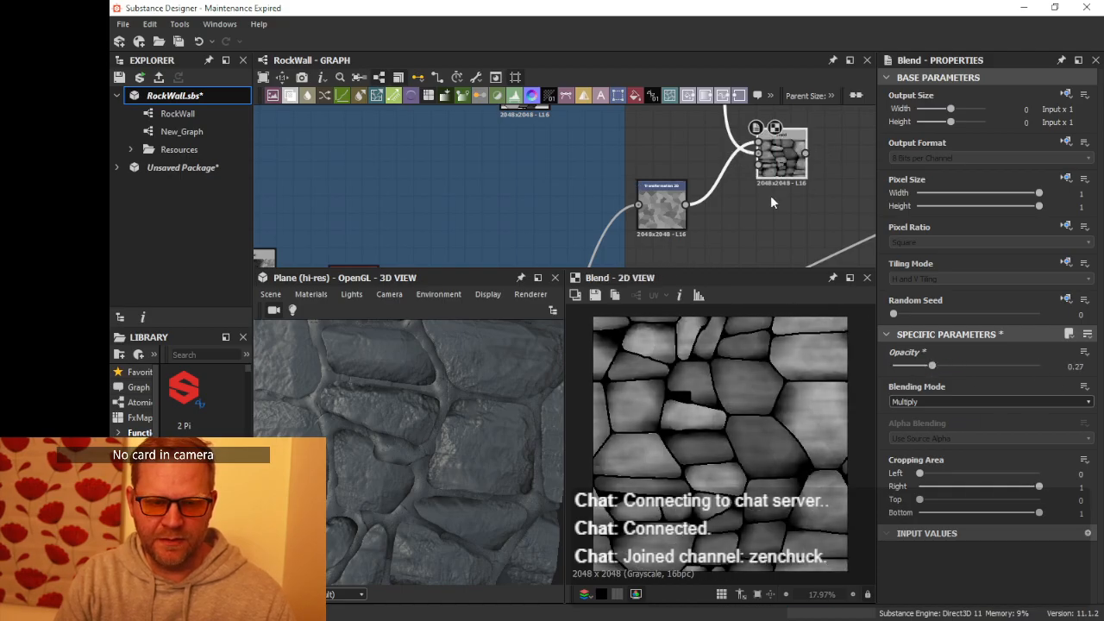
{"action": "scroll", "coordinate": [776, 195], "scroll_direction": "down", "scroll_amount": 2}
{"action": "middle_click_drag", "start_coordinate": [789, 190], "coordinate": [607, 222]}
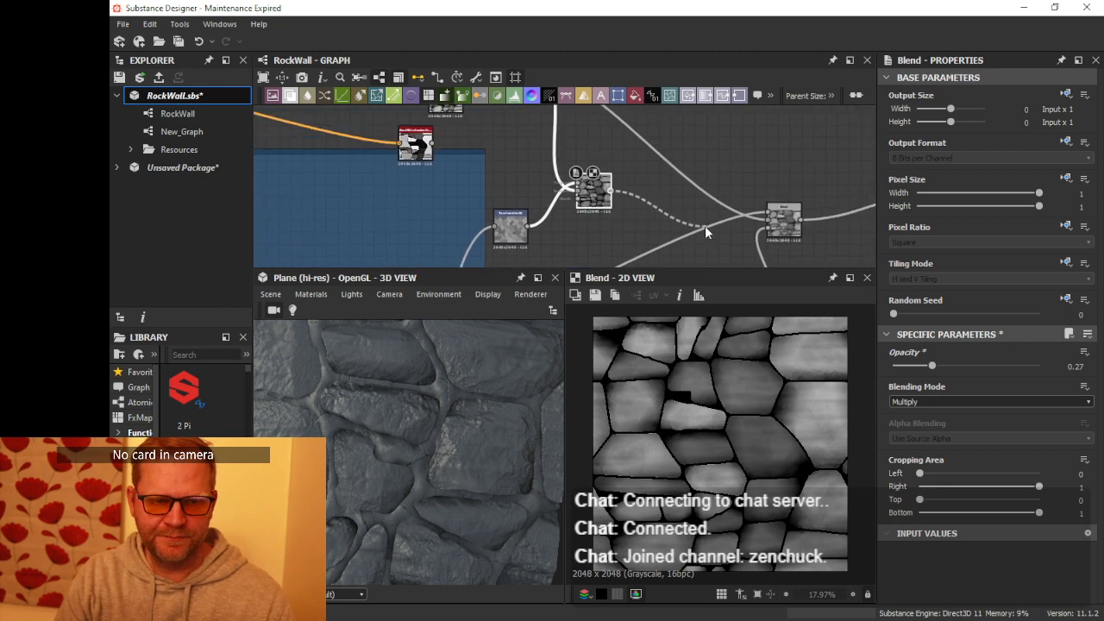
{"action": "left_click", "coordinate": [769, 223]}
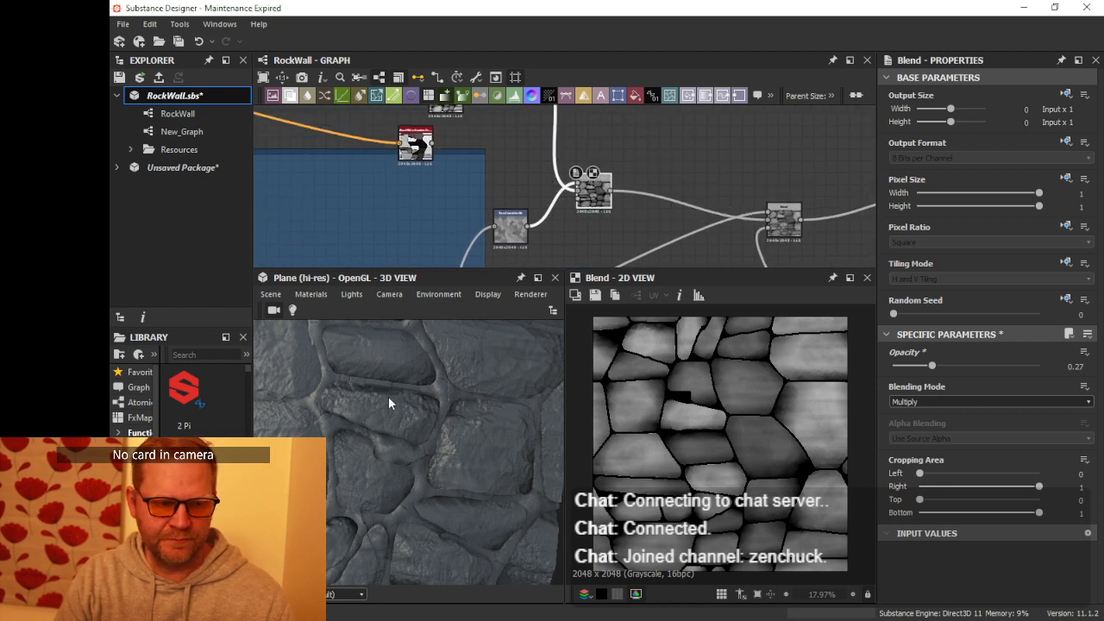
- Connect the loose Flood Fill to Random Grayscale node to the new Multiply Blend's opacity input and inspect the stones in 3D
{"action": "scroll", "coordinate": [420, 430], "scroll_direction": "up", "scroll_amount": 3}
{"action": "mouse_move", "coordinate": [420, 431]}
{"action": "left_mouse_down"}
{"action": "mouse_move", "coordinate": [459, 401]}
{"action": "mouse_move", "coordinate": [445, 391]}
{"action": "mouse_move", "coordinate": [407, 412]}
{"action": "mouse_move", "coordinate": [405, 429]}
{"action": "left_mouse_up"}
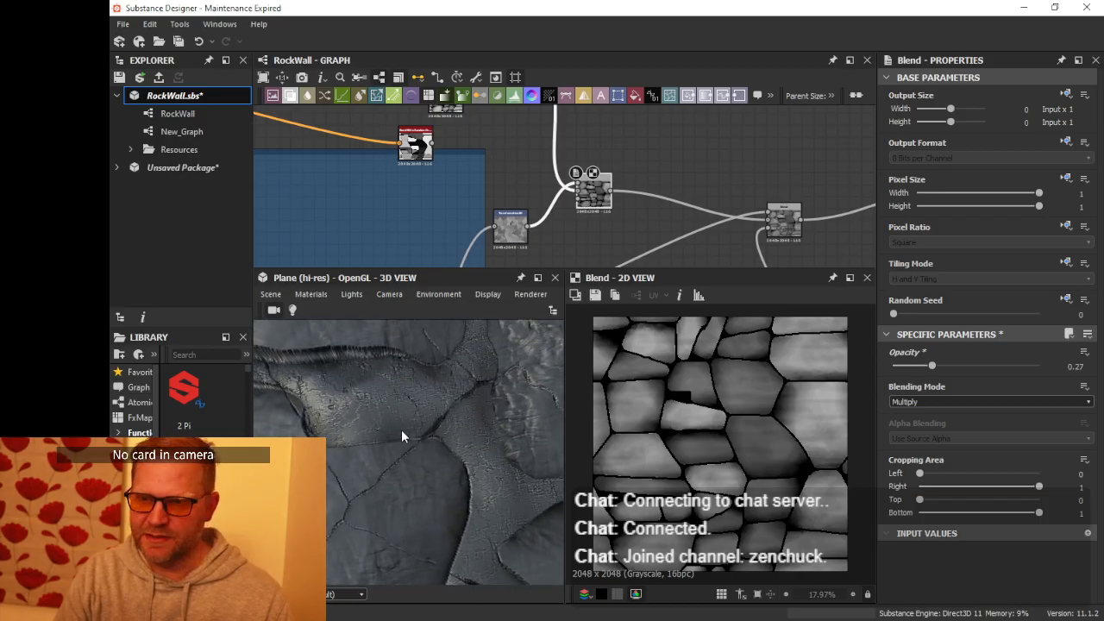
{"action": "scroll", "coordinate": [401, 431], "scroll_direction": "down", "scroll_amount": 5}
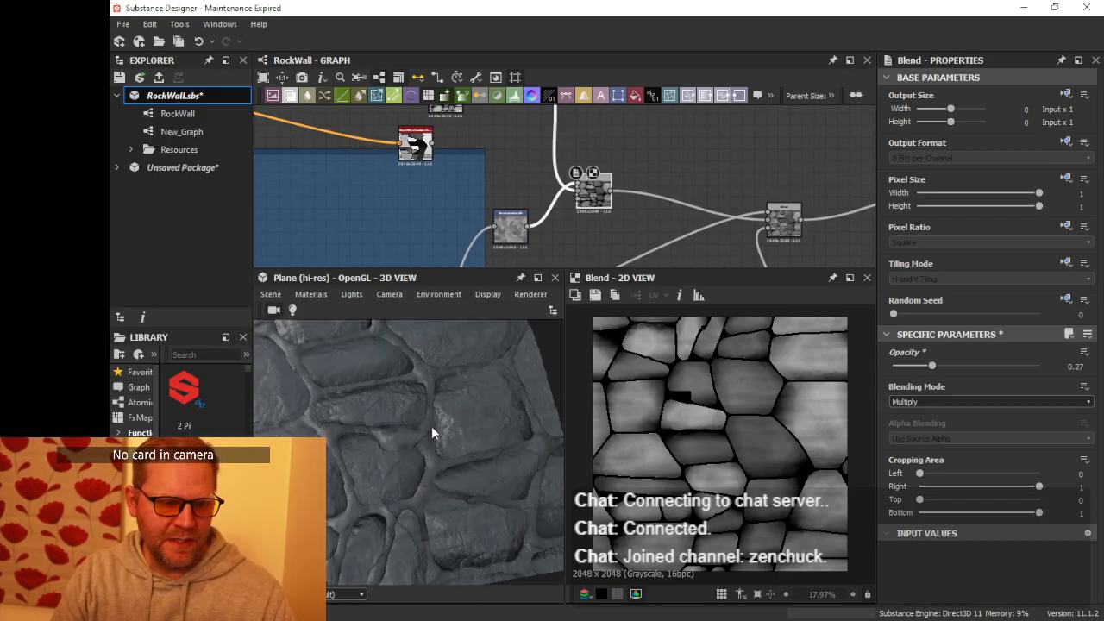
{"action": "left_click_drag", "start_coordinate": [431, 426], "coordinate": [473, 454]}
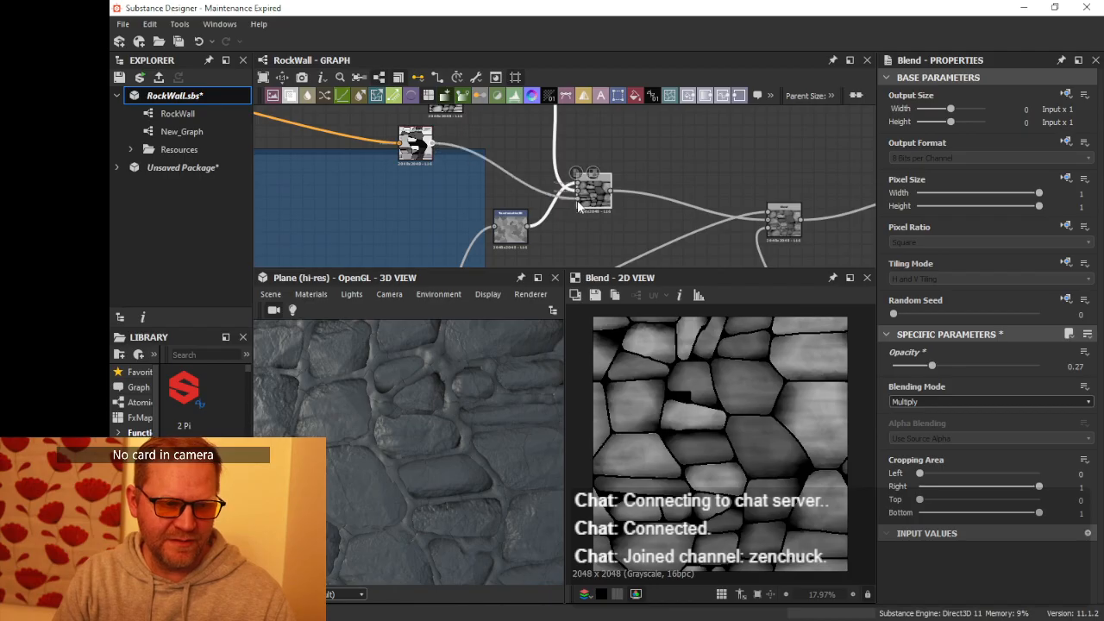
{"action": "scroll", "coordinate": [479, 430], "scroll_direction": "up", "scroll_amount": 3}
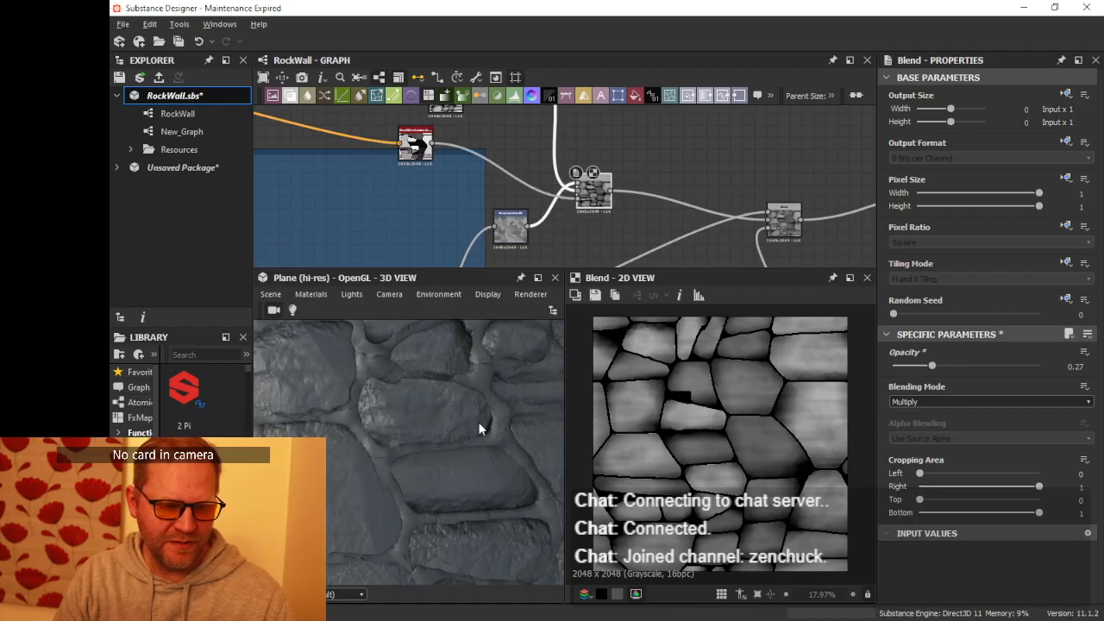
{"action": "left_click_drag", "start_coordinate": [480, 428], "coordinate": [501, 362]}
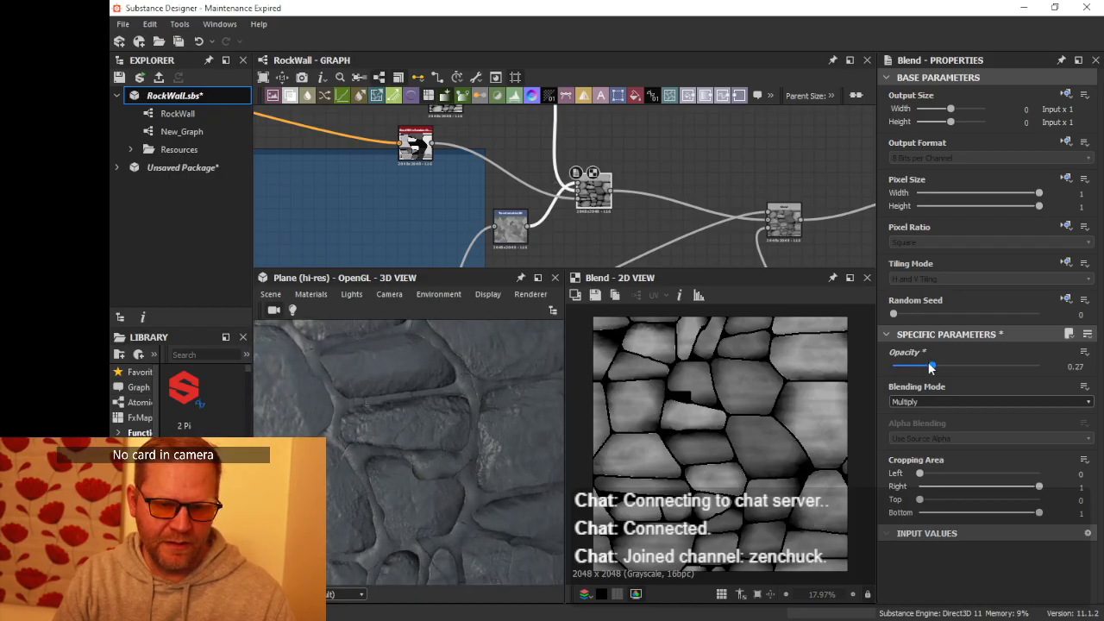
- Set the new Multiply Blend's opacity to 0.47 and check the stones up close on the 3D wall
{"action": "left_click_drag", "start_coordinate": [931, 367], "coordinate": [961, 374]}
{"action": "left_click_drag", "start_coordinate": [395, 364], "coordinate": [396, 434]}
{"action": "scroll", "coordinate": [388, 414], "scroll_direction": "up", "scroll_amount": 5}
{"action": "middle_click_drag", "start_coordinate": [383, 408], "coordinate": [428, 434]}
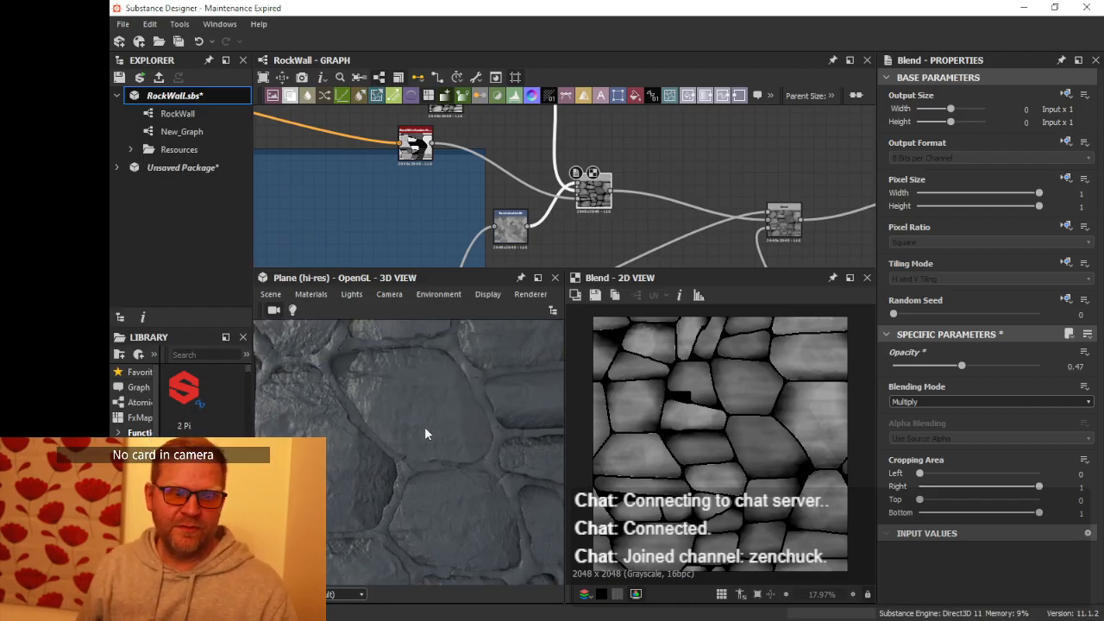
- Tidy the Cracks frame's upper row by spacing the Bevel, Blur, Invert Grayscale and Histogram Range nodes evenly
{"action": "scroll", "coordinate": [535, 152], "scroll_direction": "down", "scroll_amount": 2}
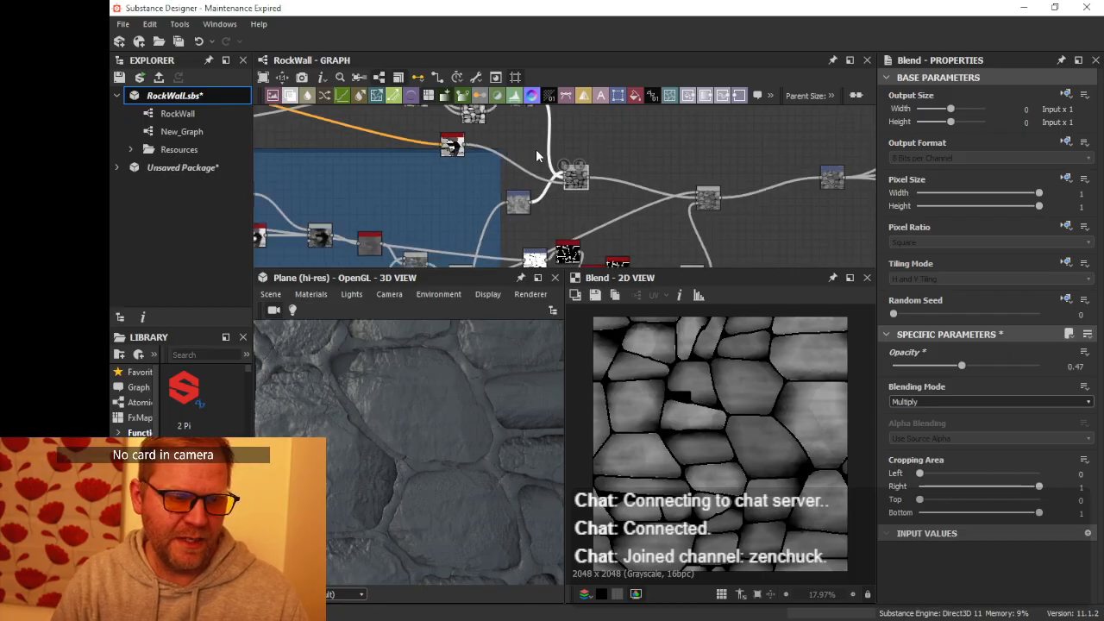
{"action": "scroll", "coordinate": [536, 156], "scroll_direction": "down", "scroll_amount": 3}
{"action": "middle_click_drag", "start_coordinate": [538, 185], "coordinate": [587, 125]}
{"action": "scroll", "coordinate": [587, 127], "scroll_direction": "down", "scroll_amount": 2}
{"action": "scroll", "coordinate": [570, 147], "scroll_direction": "up", "scroll_amount": 2}
{"action": "middle_click_drag", "start_coordinate": [548, 197], "coordinate": [623, 126]}
{"action": "scroll", "coordinate": [619, 150], "scroll_direction": "up", "scroll_amount": 2}
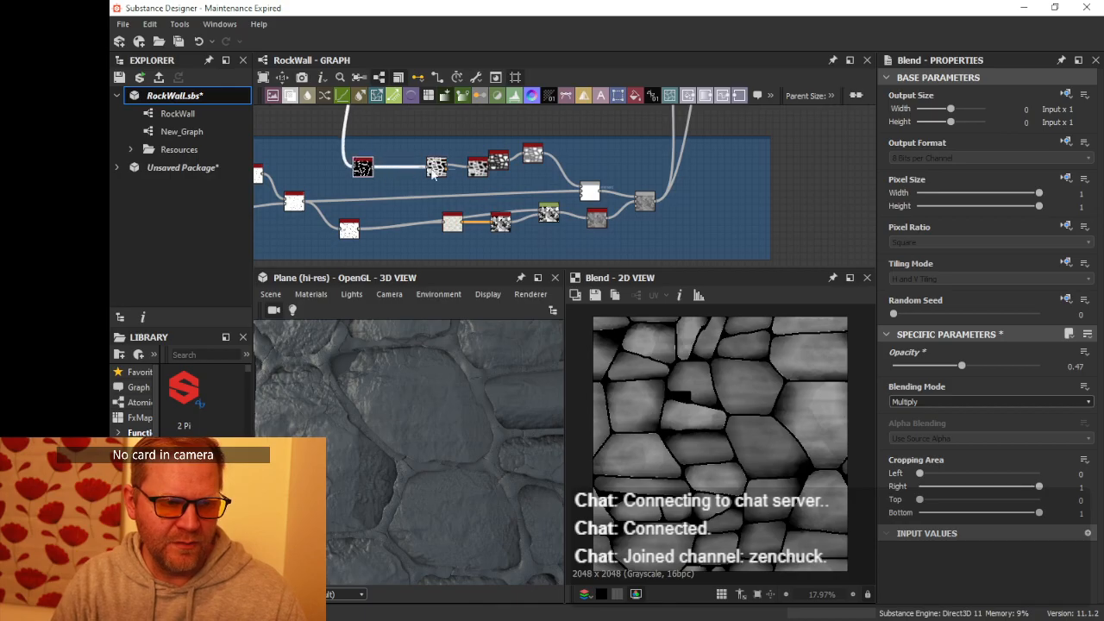
{"action": "key", "text": "space"}
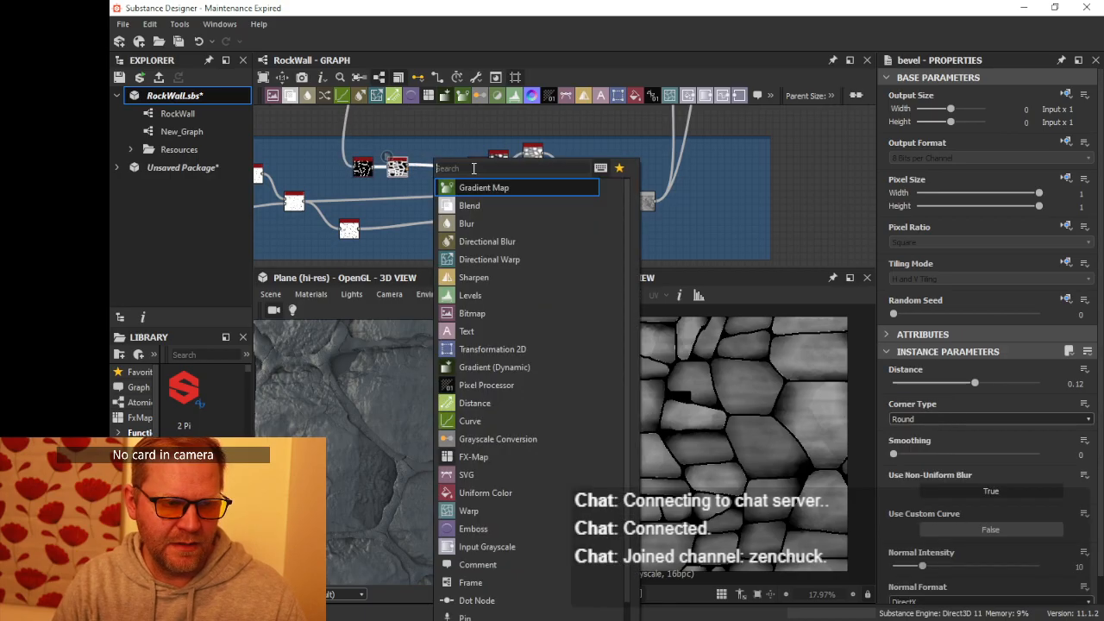
{"action": "left_click", "coordinate": [422, 151]}
{"action": "left_click_drag", "start_coordinate": [430, 165], "coordinate": [427, 165]}
{"action": "scroll", "coordinate": [482, 163], "scroll_direction": "up", "scroll_amount": 2}
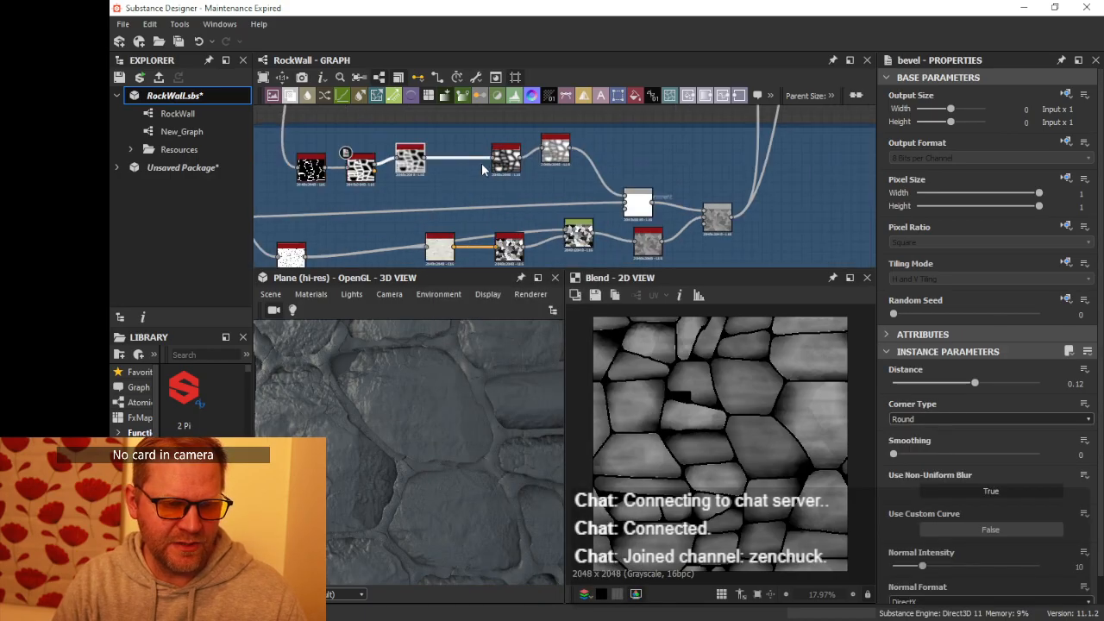
{"action": "left_click_drag", "start_coordinate": [507, 159], "coordinate": [472, 159]}
{"action": "left_click_drag", "start_coordinate": [555, 151], "coordinate": [520, 159]}
{"action": "scroll", "coordinate": [521, 161], "scroll_direction": "up", "scroll_amount": 2}
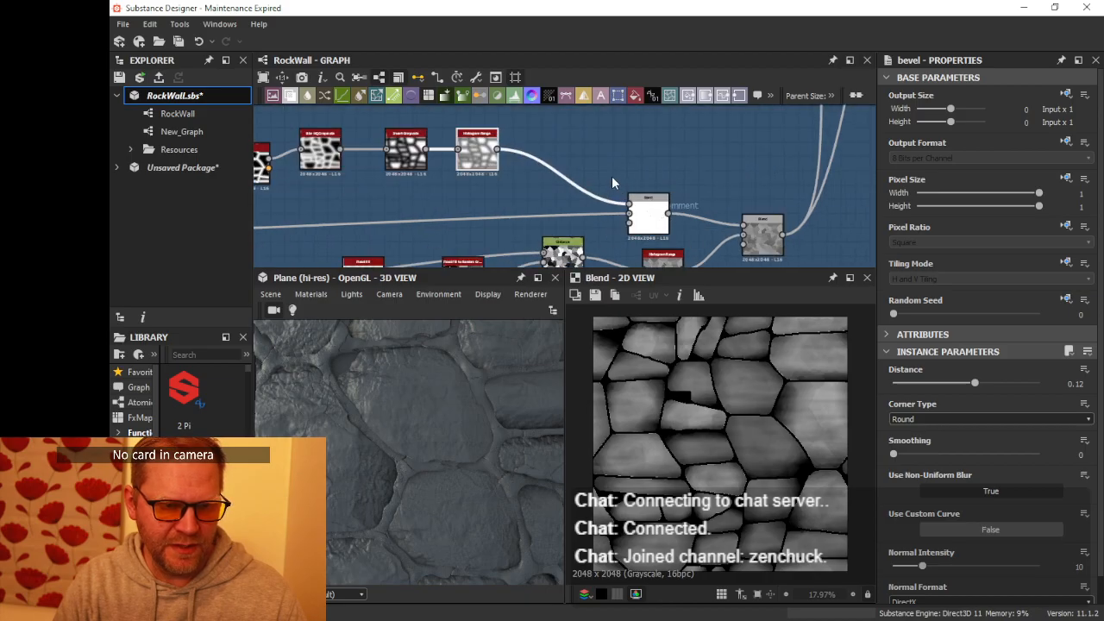
- Preview the Cracks group's Add (Linear Dodge) Blend and its final Multiply Blend
{"action": "left_click", "coordinate": [562, 196]}
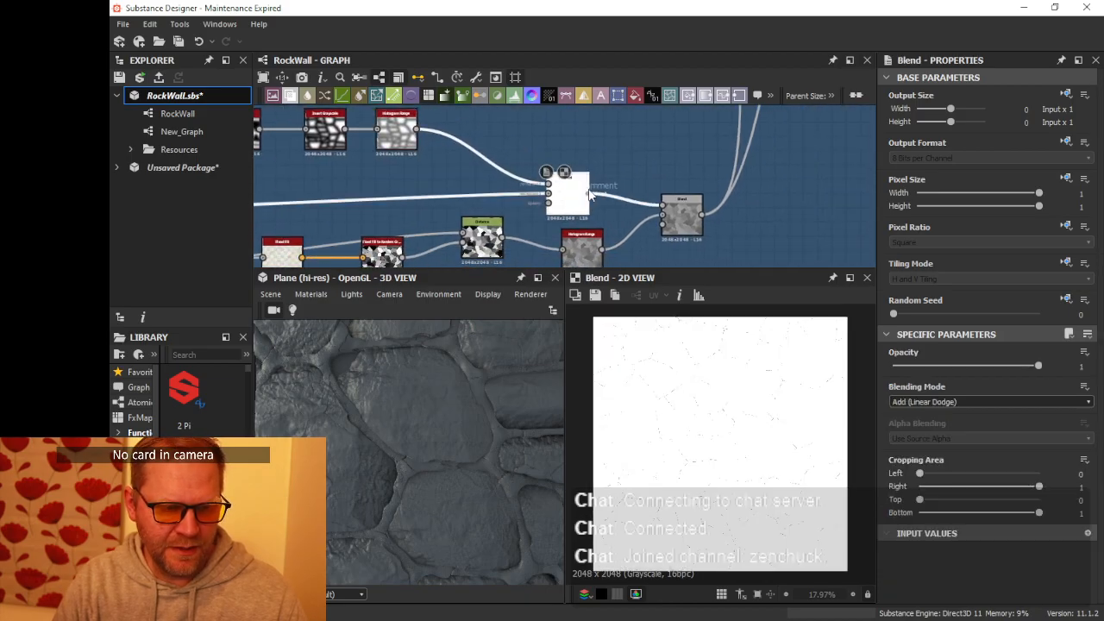
{"action": "scroll", "coordinate": [578, 200], "scroll_direction": "down", "scroll_amount": 3}
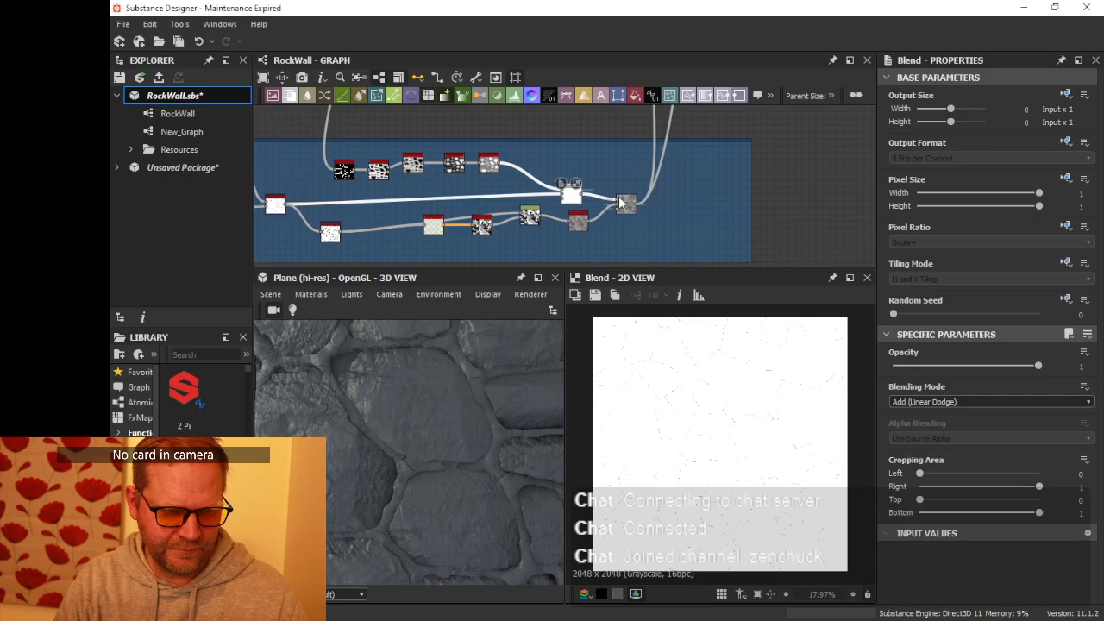
{"action": "scroll", "coordinate": [622, 207], "scroll_direction": "up", "scroll_amount": 5}
{"action": "left_click", "coordinate": [601, 203]}
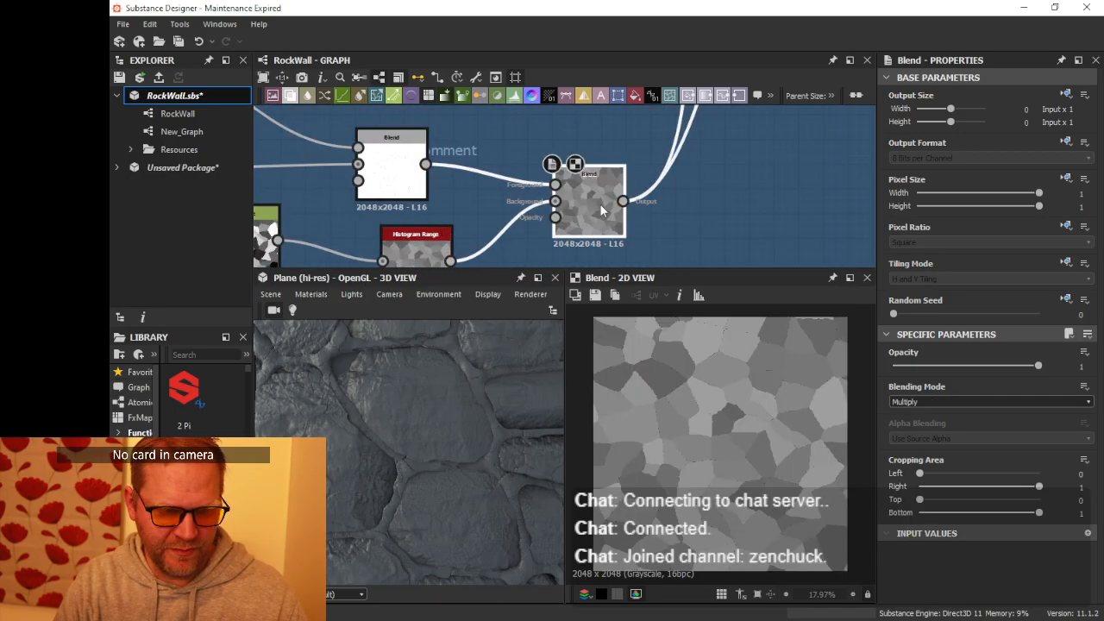
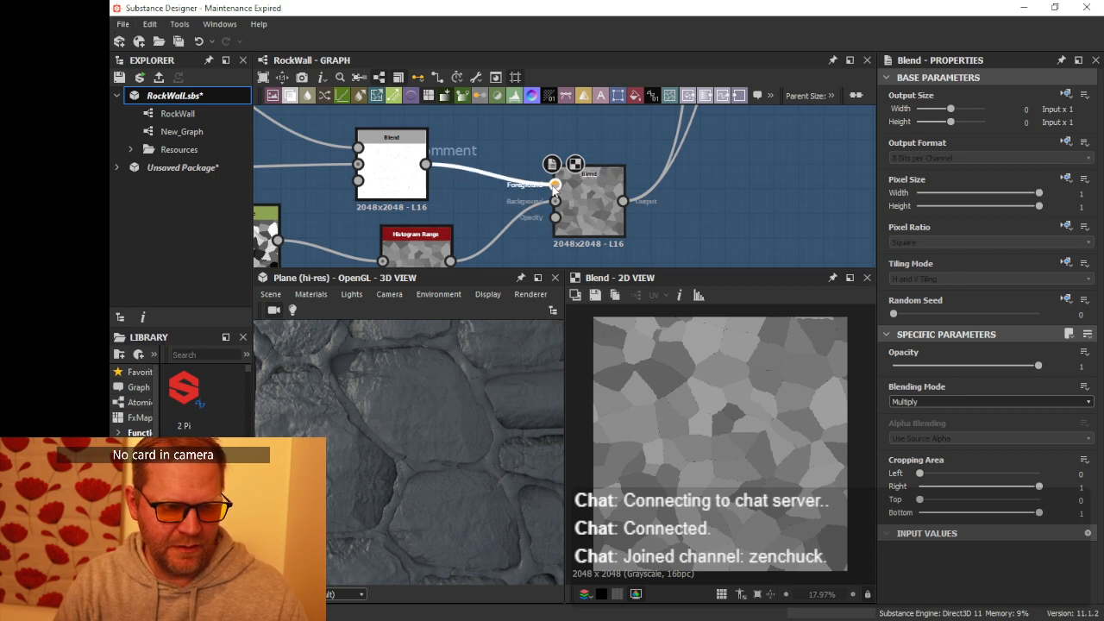
- Try disconnecting the Add (Linear Dodge) Blend from the final crack Blend's foreground, compare the 3D wall, and restore the connection
{"action": "left_click_drag", "start_coordinate": [554, 186], "coordinate": [481, 155]}
{"action": "left_click", "coordinate": [457, 170]}
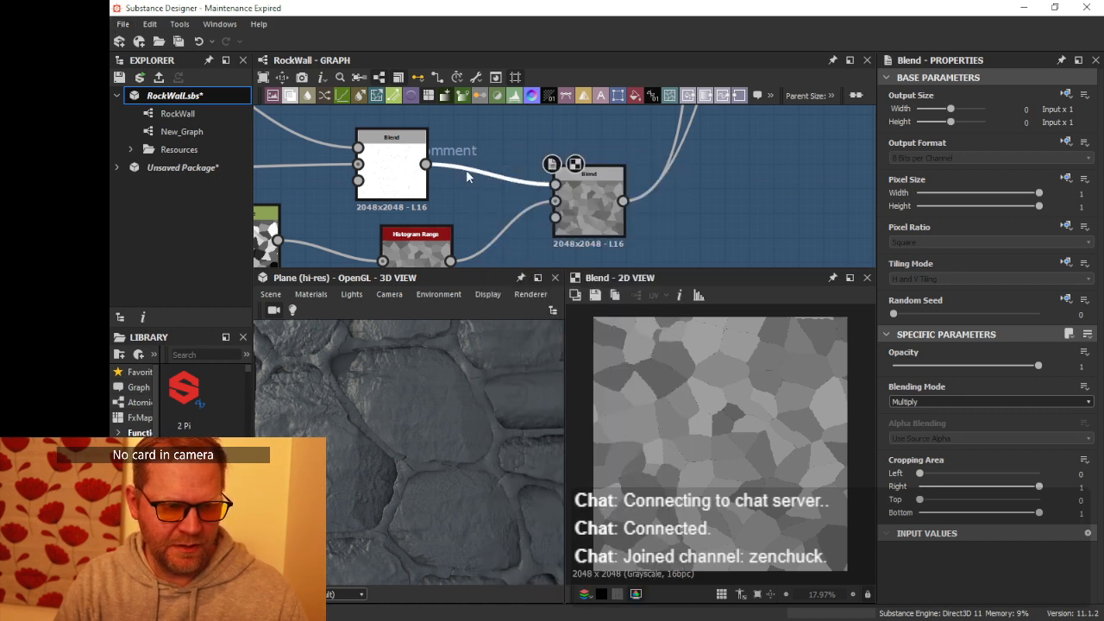
{"action": "double_click", "coordinate": [556, 186]}
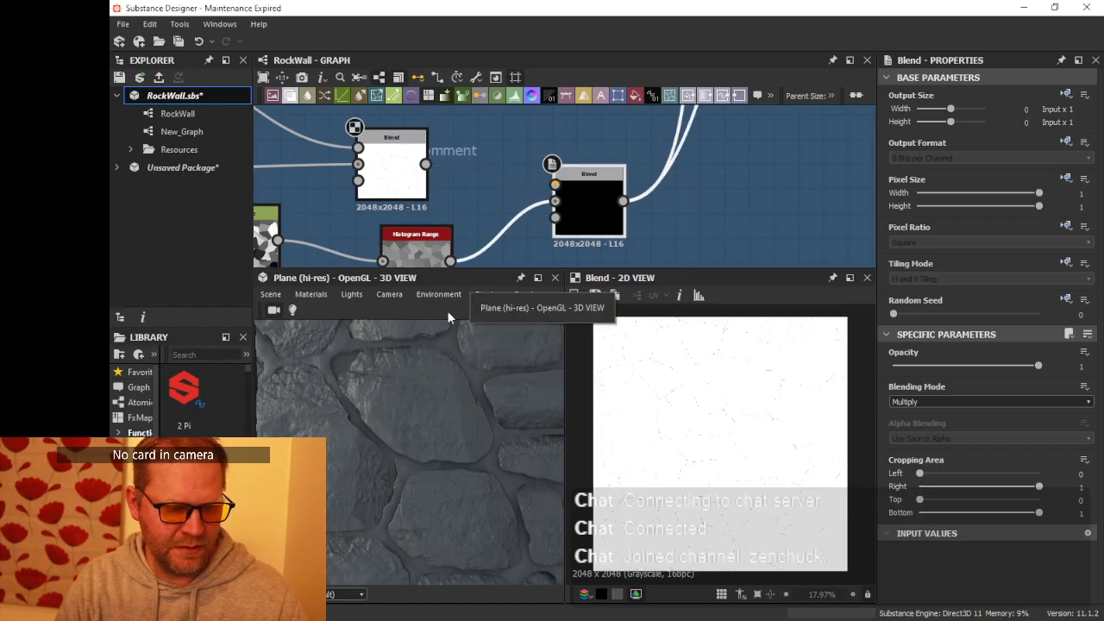
{"action": "left_click", "coordinate": [446, 248]}
{"action": "scroll", "coordinate": [456, 351], "scroll_direction": "up", "scroll_amount": 5}
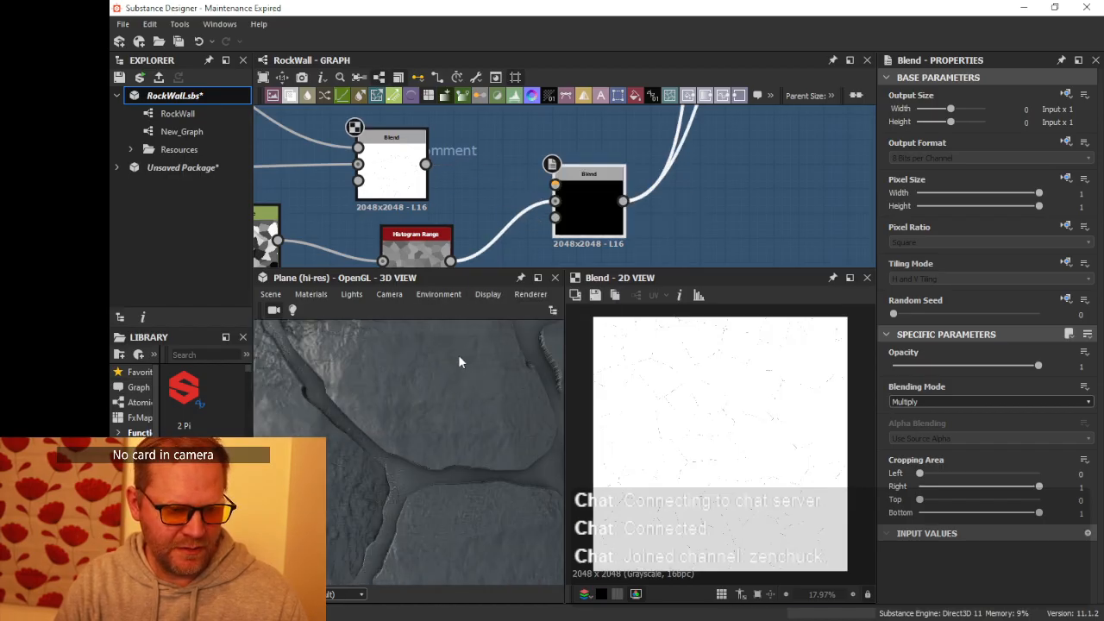
{"action": "middle_click_drag", "start_coordinate": [443, 342], "coordinate": [325, 344]}
{"action": "scroll", "coordinate": [521, 118], "scroll_direction": "down", "scroll_amount": 3}
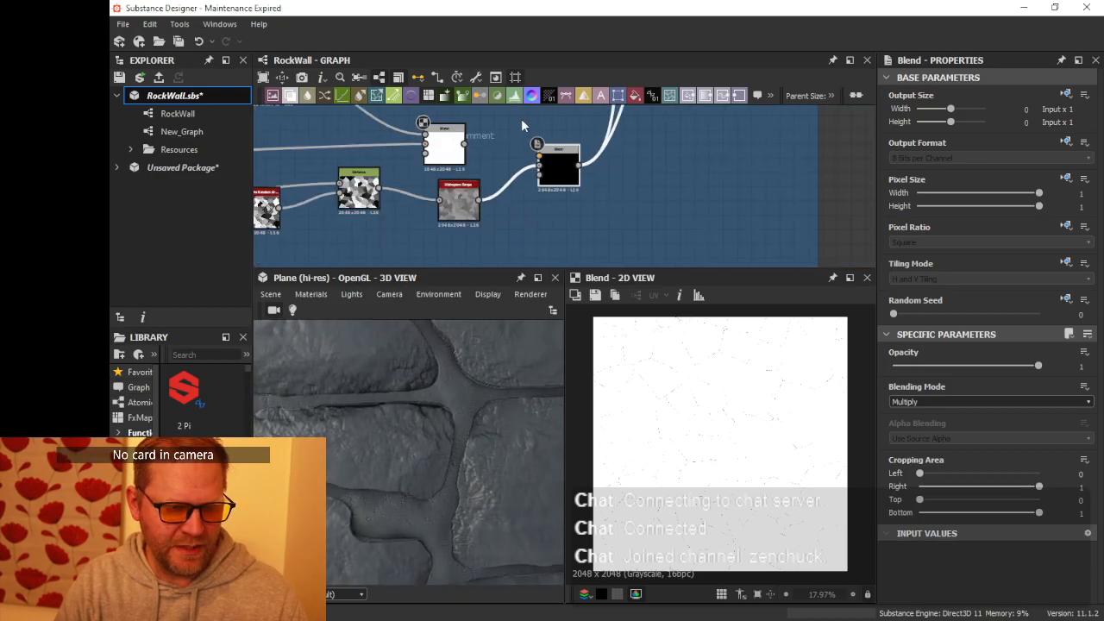
{"action": "middle_click_drag", "start_coordinate": [598, 147], "coordinate": [475, 217]}
{"action": "scroll", "coordinate": [642, 228], "scroll_direction": "up", "scroll_amount": 3}
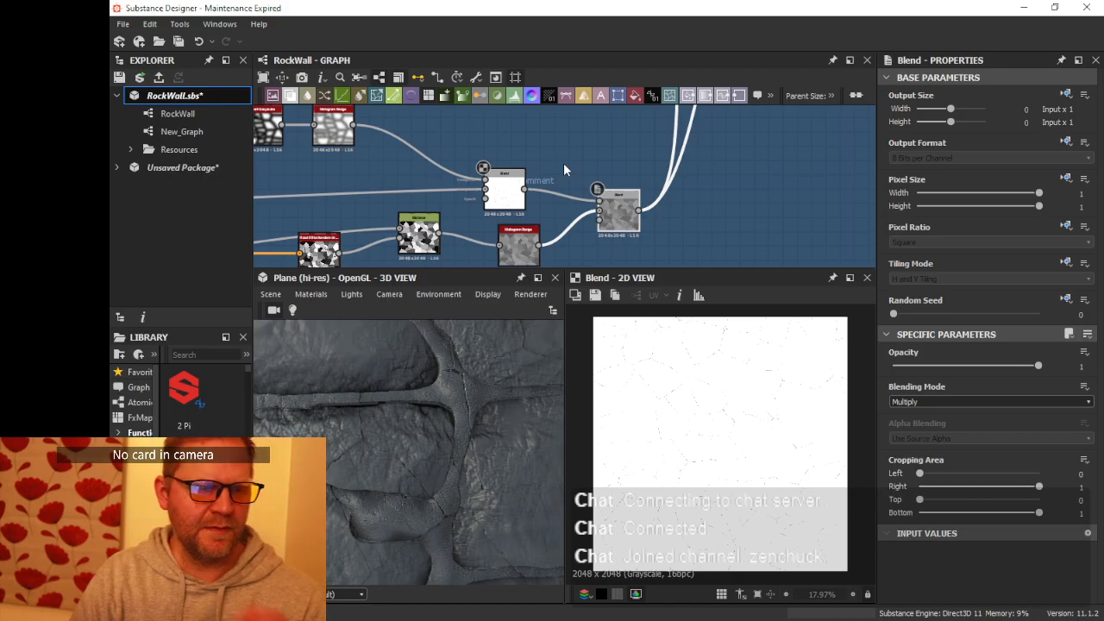
- Move the Add (Linear Dodge) Blend slightly higher in the Cracks frame
{"action": "left_click_drag", "start_coordinate": [505, 194], "coordinate": [505, 171]}
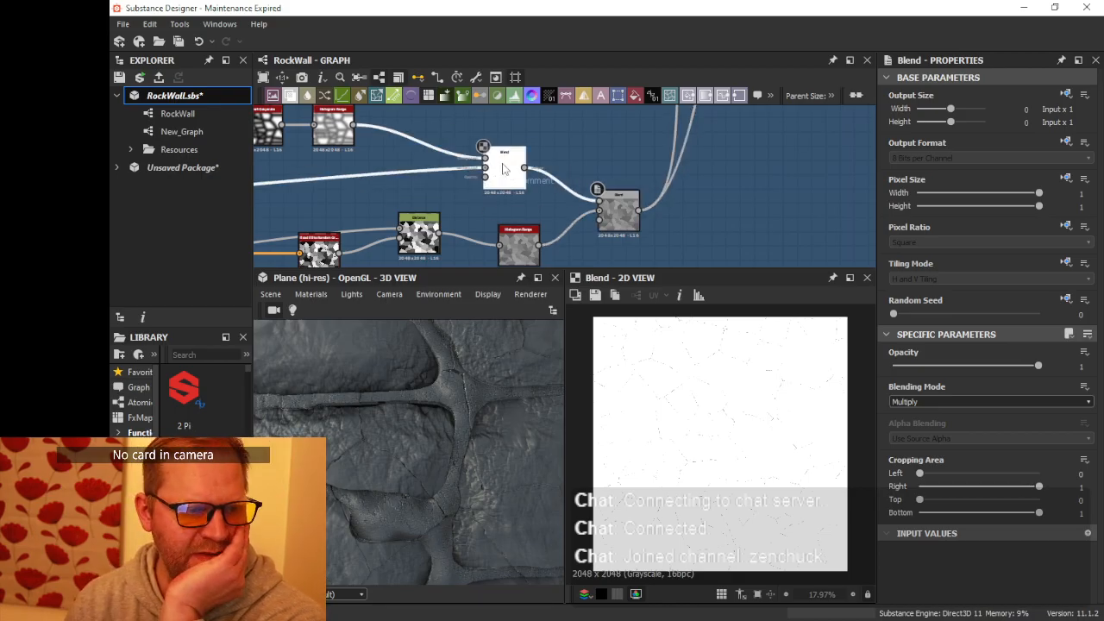
{"action": "middle_click_drag", "start_coordinate": [596, 161], "coordinate": [490, 147]}
{"action": "scroll", "coordinate": [520, 207], "scroll_direction": "up", "scroll_amount": 5}
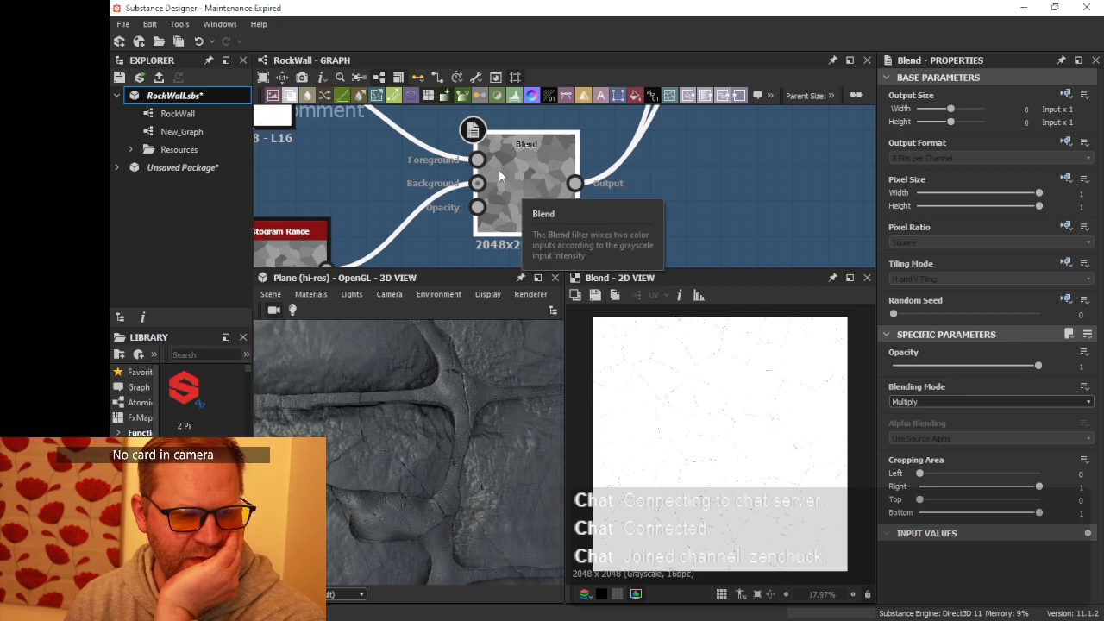
- Trace the final crack Blend's output connections up to the Blend nodes in and around the frame above
{"action": "scroll", "coordinate": [520, 187], "scroll_direction": "down", "scroll_amount": 5}
{"action": "middle_click_drag", "start_coordinate": [561, 137], "coordinate": [510, 241]}
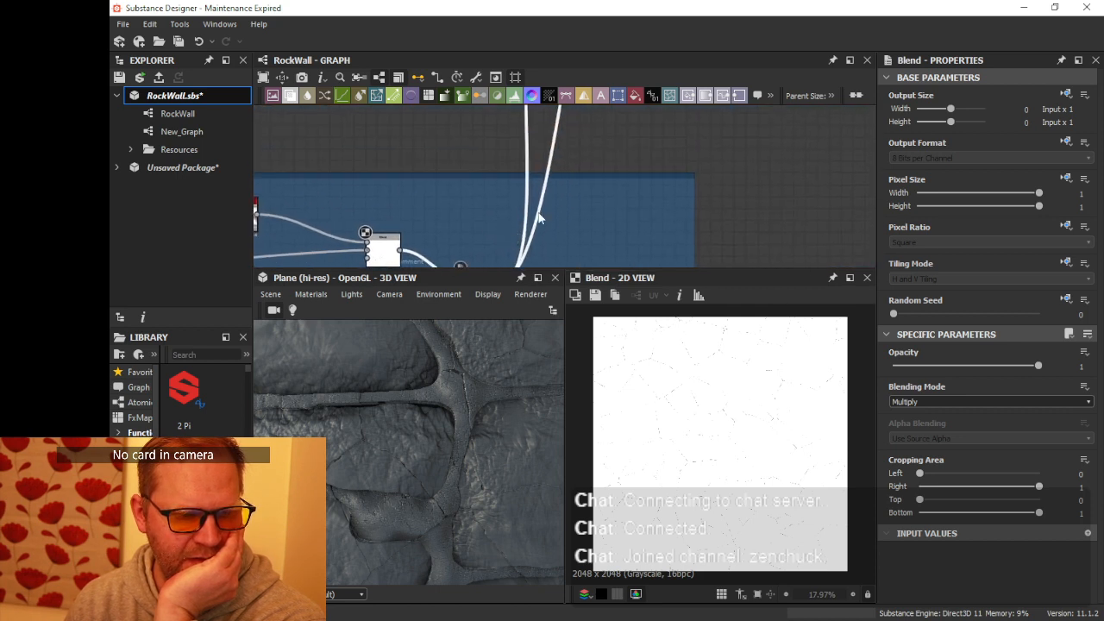
{"action": "scroll", "coordinate": [541, 215], "scroll_direction": "down", "scroll_amount": 2}
{"action": "middle_click_drag", "start_coordinate": [569, 155], "coordinate": [547, 267]}
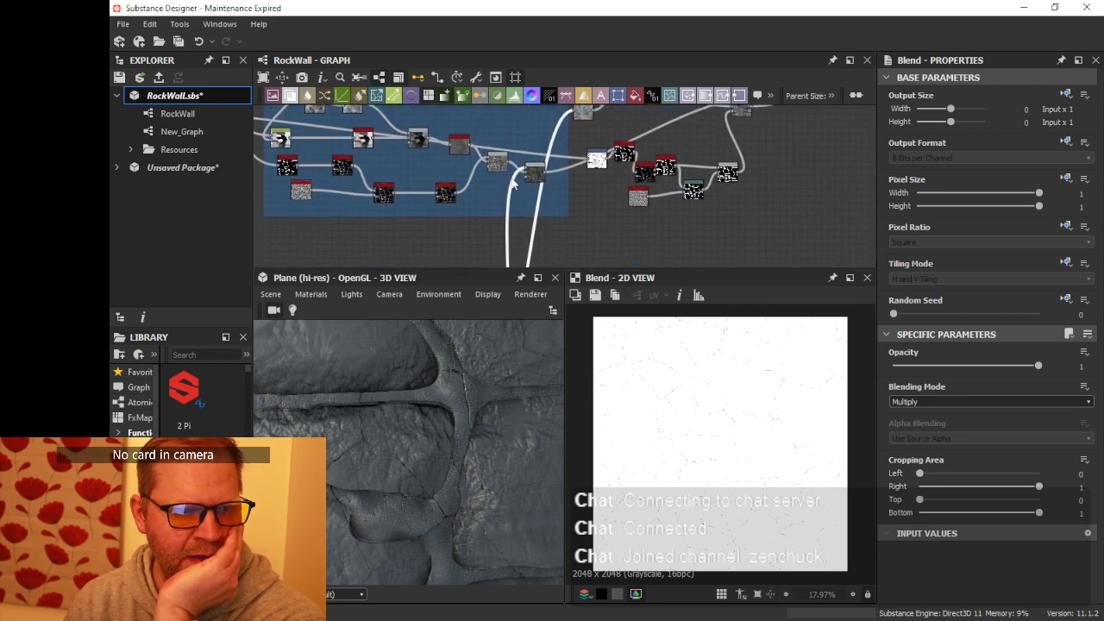
{"action": "scroll", "coordinate": [519, 181], "scroll_direction": "up", "scroll_amount": 6}
{"action": "scroll", "coordinate": [607, 157], "scroll_direction": "down", "scroll_amount": 4}
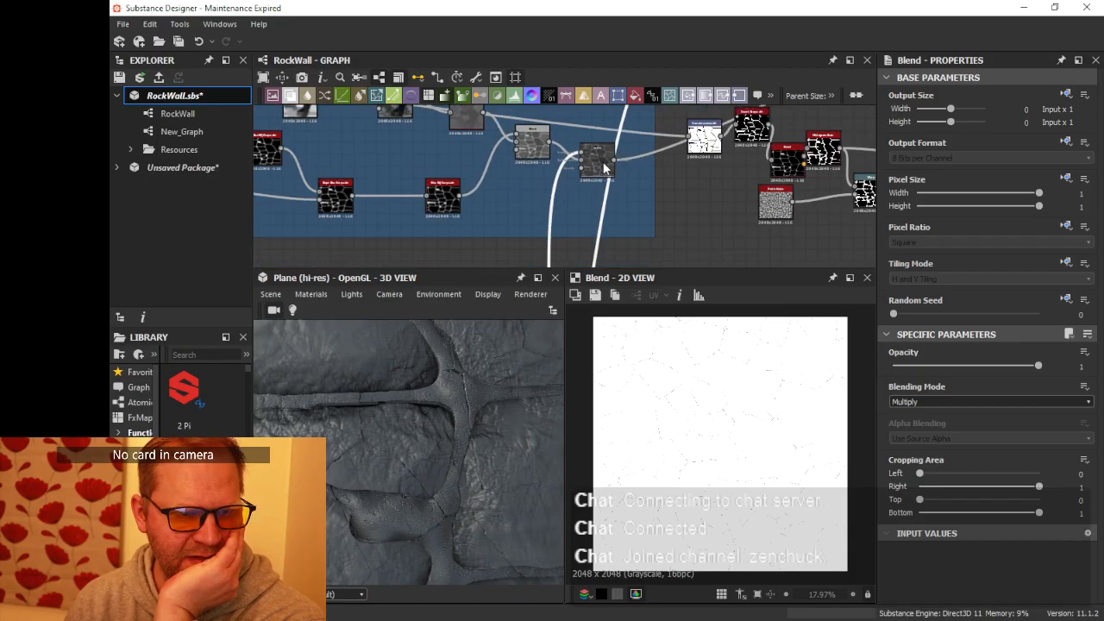
{"action": "scroll", "coordinate": [611, 179], "scroll_direction": "up", "scroll_amount": 1}
{"action": "scroll", "coordinate": [609, 175], "scroll_direction": "down", "scroll_amount": 2}
{"action": "middle_click_drag", "start_coordinate": [607, 171], "coordinate": [615, 116]}
{"action": "scroll", "coordinate": [608, 138], "scroll_direction": "down", "scroll_amount": 3}
{"action": "scroll", "coordinate": [611, 157], "scroll_direction": "up", "scroll_amount": 1}
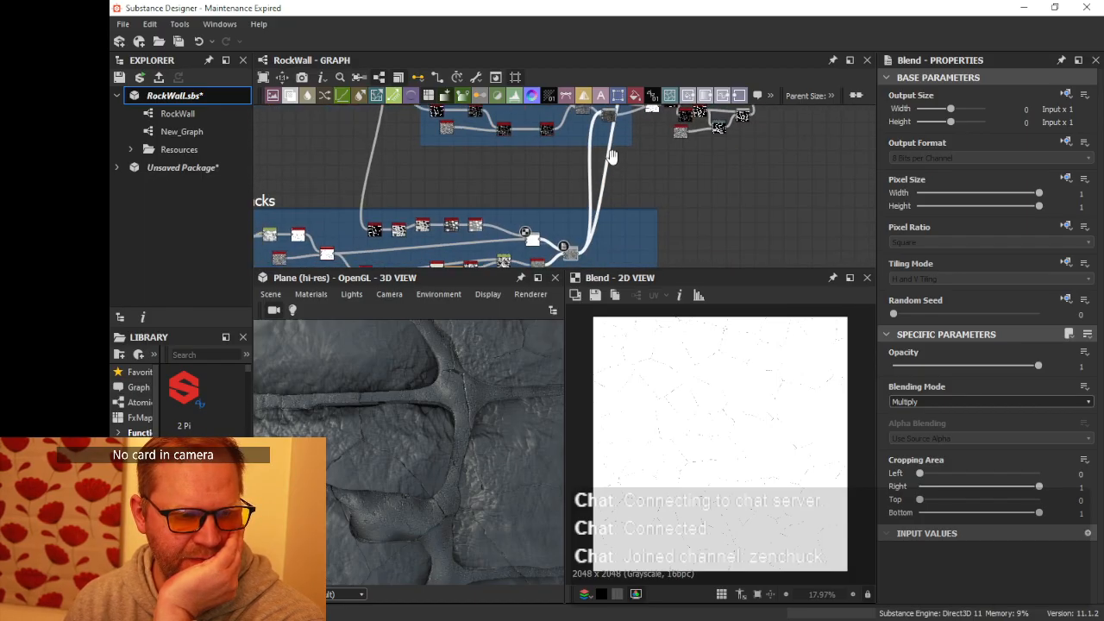
{"action": "middle_click_drag", "start_coordinate": [610, 157], "coordinate": [617, 127]}
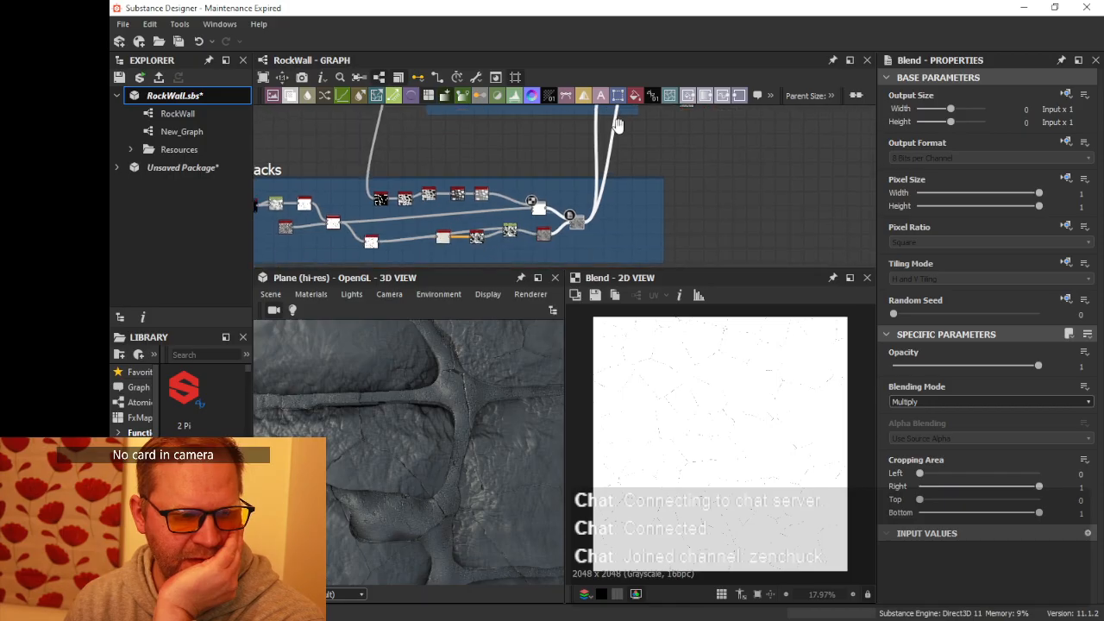
{"action": "scroll", "coordinate": [426, 196], "scroll_direction": "up", "scroll_amount": 3}
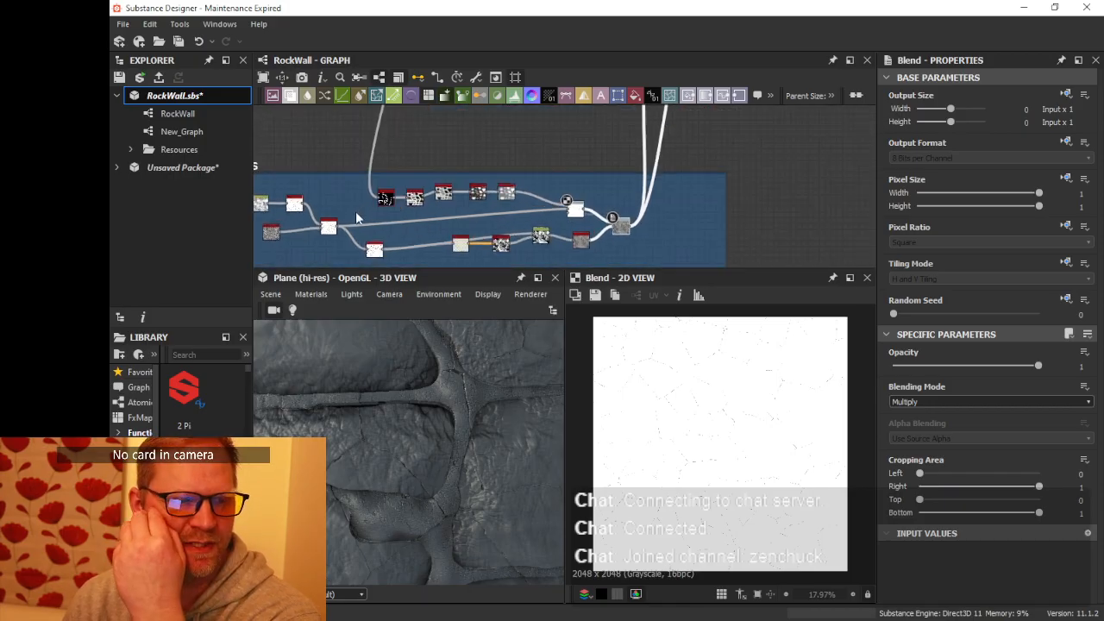
- Examine the Cracks frame's upper row from the first Invert Grayscale through to the Add (Linear Dodge) Blend
{"action": "middle_click_drag", "start_coordinate": [397, 205], "coordinate": [555, 185]}
{"action": "scroll", "coordinate": [554, 185], "scroll_direction": "up", "scroll_amount": 5}
{"action": "scroll", "coordinate": [511, 214], "scroll_direction": "down", "scroll_amount": 7}
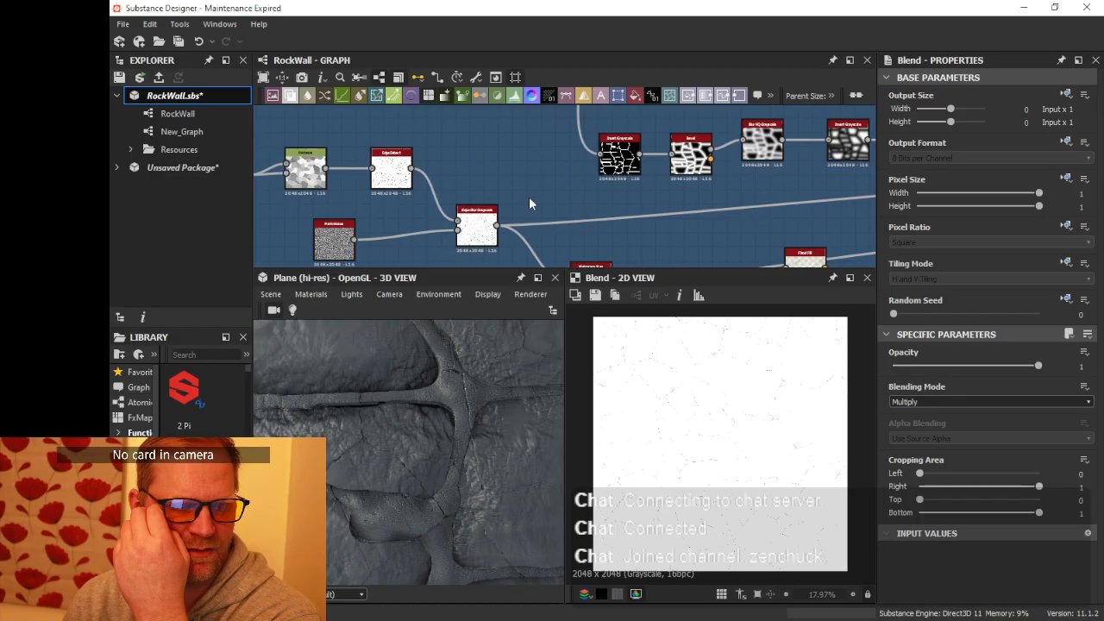
{"action": "scroll", "coordinate": [662, 188], "scroll_direction": "up", "scroll_amount": 2}
{"action": "middle_click_drag", "start_coordinate": [664, 187], "coordinate": [642, 201]}
{"action": "scroll", "coordinate": [642, 202], "scroll_direction": "up", "scroll_amount": 3}
{"action": "scroll", "coordinate": [675, 189], "scroll_direction": "down", "scroll_amount": 3}
{"action": "middle_click_drag", "start_coordinate": [814, 166], "coordinate": [634, 168]}
{"action": "scroll", "coordinate": [635, 168], "scroll_direction": "up", "scroll_amount": 2}
{"action": "middle_click_drag", "start_coordinate": [556, 166], "coordinate": [789, 168]}
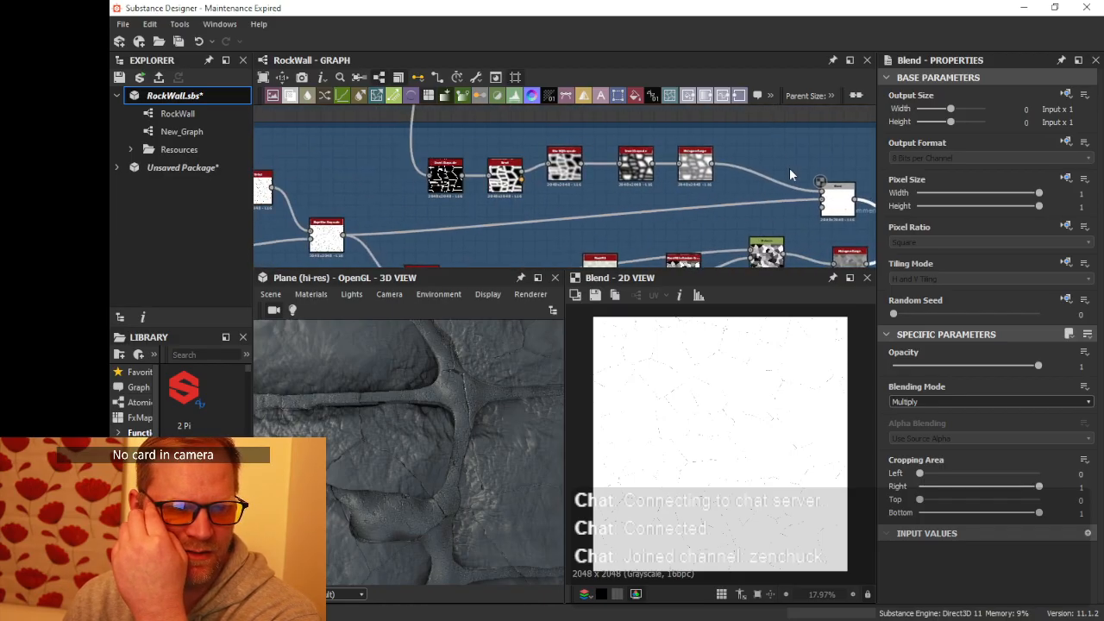
{"action": "scroll", "coordinate": [709, 177], "scroll_direction": "up", "scroll_amount": 2}
{"action": "scroll", "coordinate": [709, 179], "scroll_direction": "up", "scroll_amount": 1}
{"action": "middle_click_drag", "start_coordinate": [619, 175], "coordinate": [509, 178]}
{"action": "scroll", "coordinate": [557, 169], "scroll_direction": "down", "scroll_amount": 5}
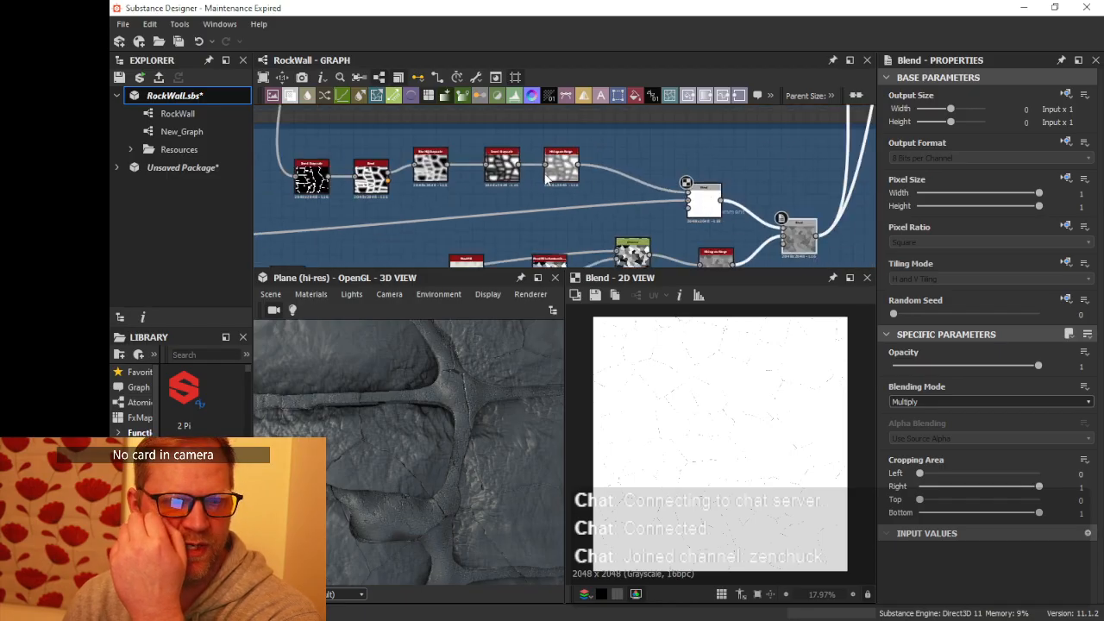
{"action": "middle_click_drag", "start_coordinate": [515, 181], "coordinate": [639, 191]}
{"action": "scroll", "coordinate": [639, 193], "scroll_direction": "up", "scroll_amount": 2}
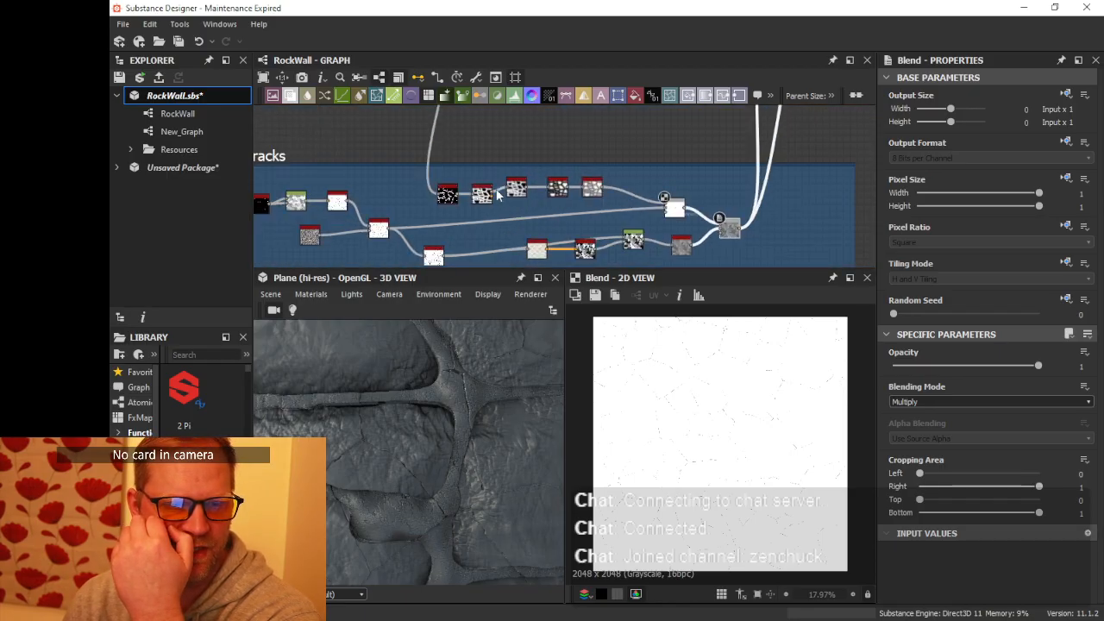
- Move the upper row of Invert Grayscale, Bevel, Blur HQ, second Invert Grayscale and Histogram Range nodes above the Cracks frame
{"action": "left_click_drag", "start_coordinate": [428, 177], "coordinate": [620, 125]}
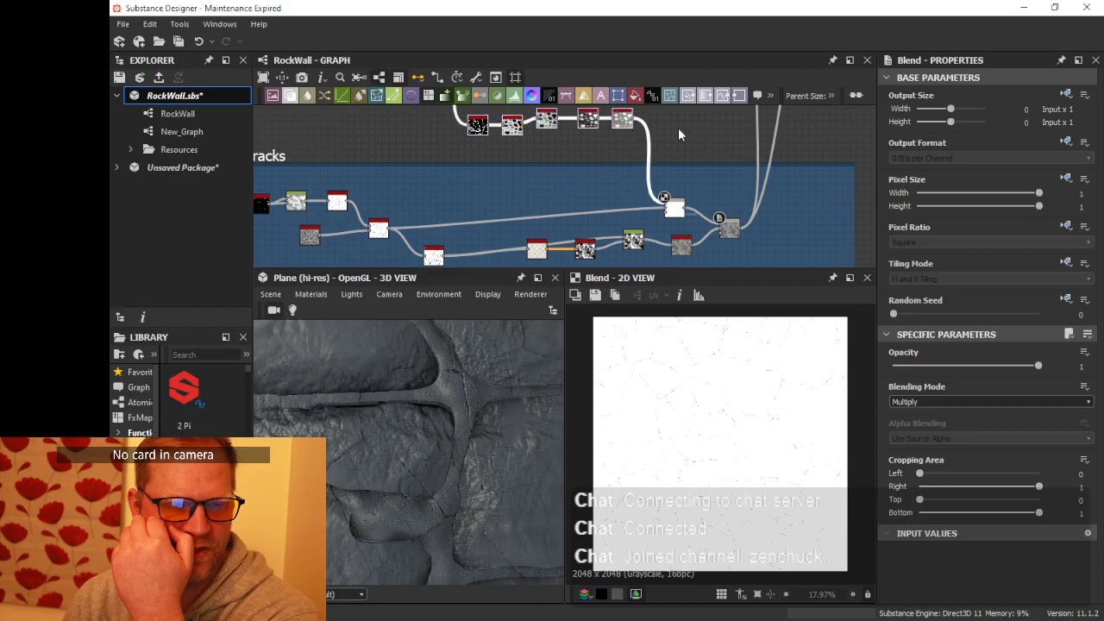
{"action": "middle_click_drag", "start_coordinate": [673, 135], "coordinate": [653, 269]}
{"action": "scroll", "coordinate": [652, 250], "scroll_direction": "down", "scroll_amount": 1}
{"action": "middle_click_drag", "start_coordinate": [647, 209], "coordinate": [597, 154]}
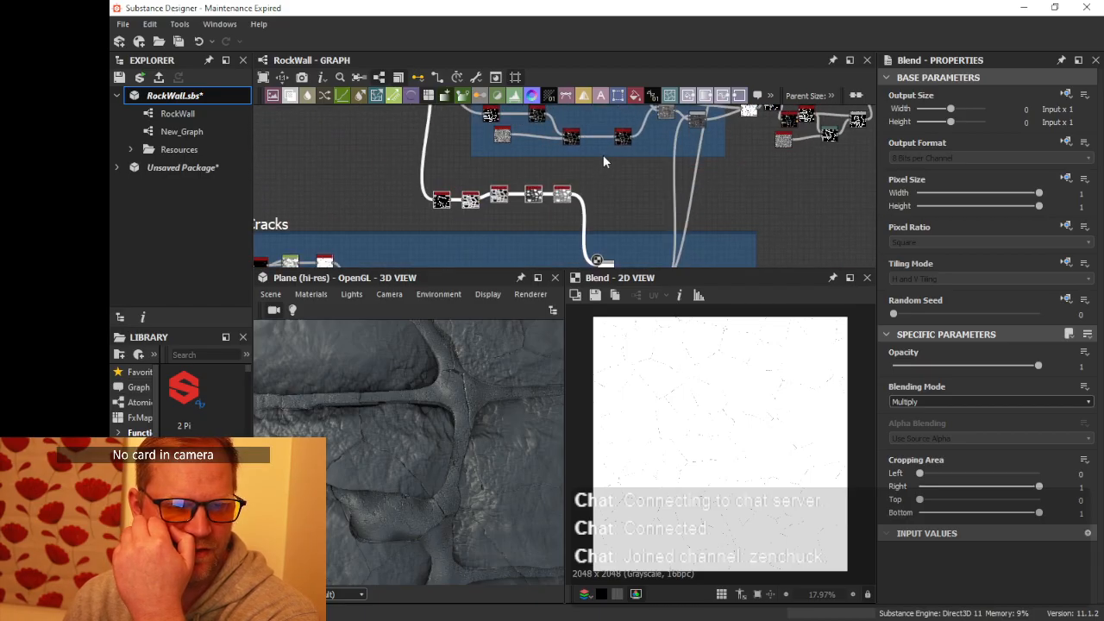
{"action": "left_click_drag", "start_coordinate": [603, 155], "coordinate": [603, 198]}
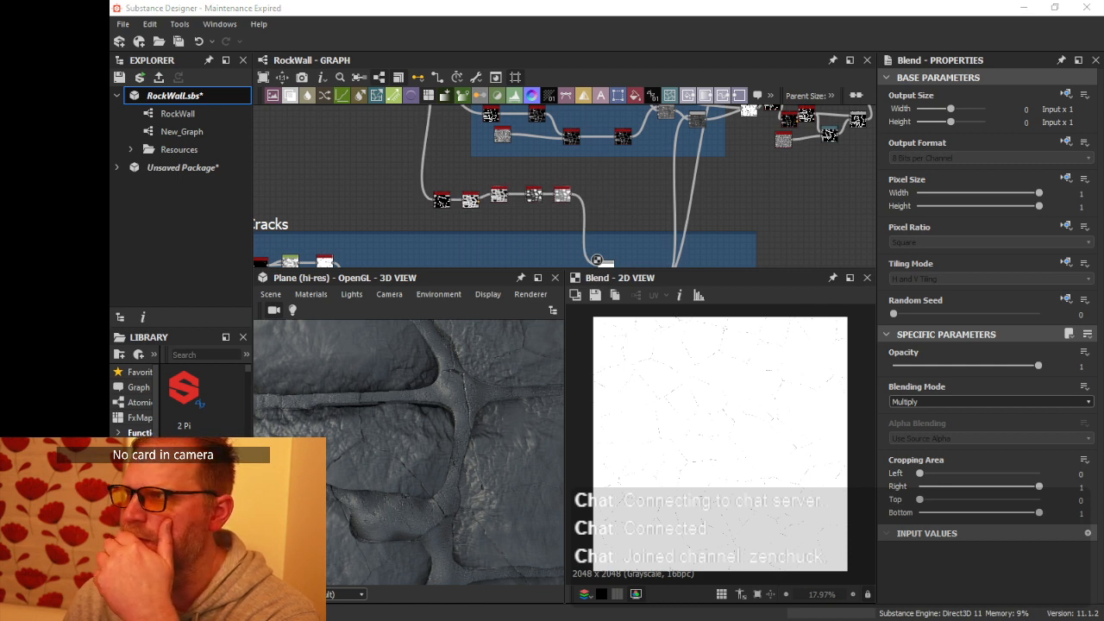
{"action": "left_click_drag", "start_coordinate": [430, 175], "coordinate": [583, 226]}
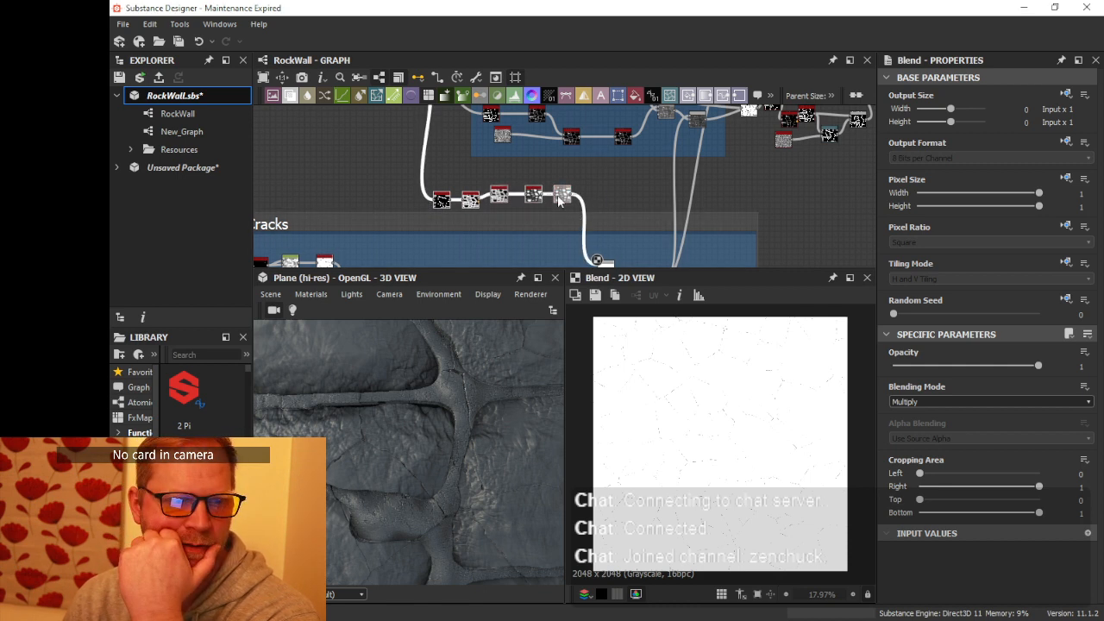
{"action": "mouse_move", "coordinate": [558, 196]}
{"action": "middle_mouse_down"}
{"action": "mouse_move", "coordinate": [589, 183]}
{"action": "mouse_move", "coordinate": [545, 210]}
{"action": "middle_mouse_up"}
{"action": "middle_click_drag", "start_coordinate": [620, 183], "coordinate": [624, 116]}
- Inspect the Add (Linear Dodge) Blend in the Cracks frame and the 0.49-opacity Blend in the frame above
{"action": "scroll", "coordinate": [590, 188], "scroll_direction": "up", "scroll_amount": 3}
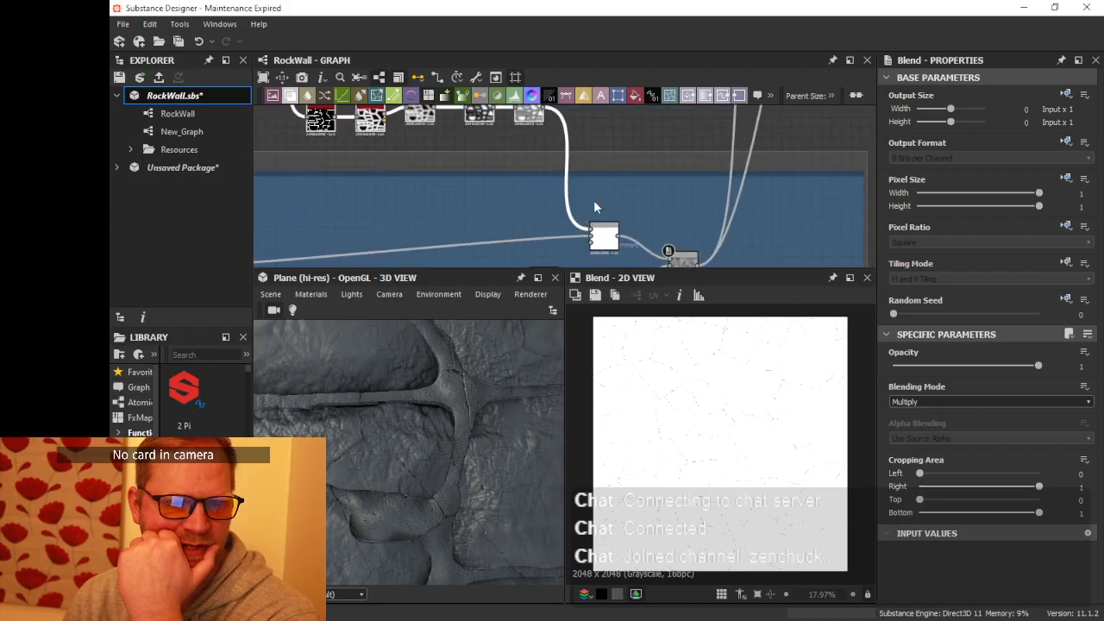
{"action": "scroll", "coordinate": [593, 207], "scroll_direction": "up", "scroll_amount": 2}
{"action": "middle_click_drag", "start_coordinate": [607, 254], "coordinate": [630, 315]}
{"action": "double_click", "coordinate": [604, 174]}
{"action": "scroll", "coordinate": [606, 176], "scroll_direction": "down", "scroll_amount": 3}
{"action": "scroll", "coordinate": [617, 245], "scroll_direction": "down", "scroll_amount": 2}
{"action": "middle_click_drag", "start_coordinate": [661, 194], "coordinate": [652, 220]}
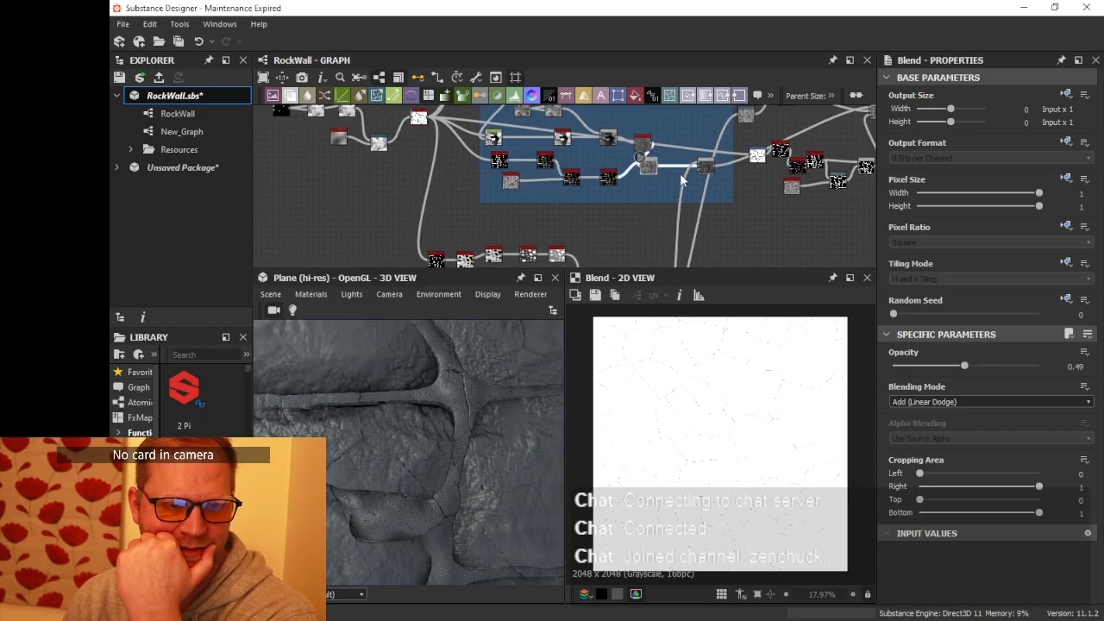
{"action": "scroll", "coordinate": [682, 179], "scroll_direction": "up", "scroll_amount": 5}
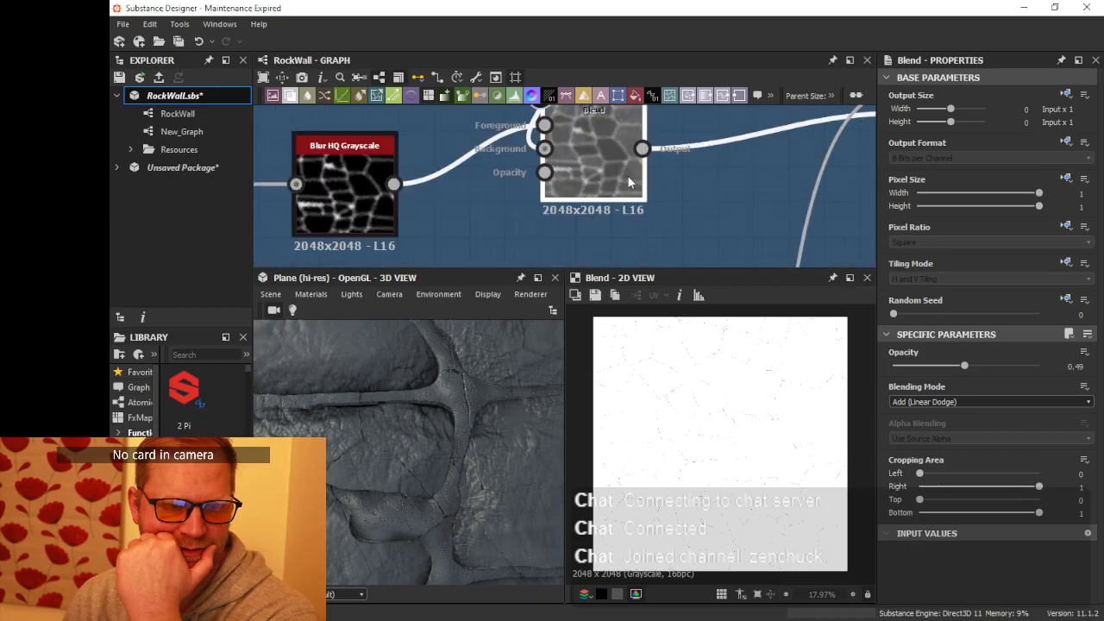
{"action": "scroll", "coordinate": [666, 143], "scroll_direction": "down", "scroll_amount": 5}
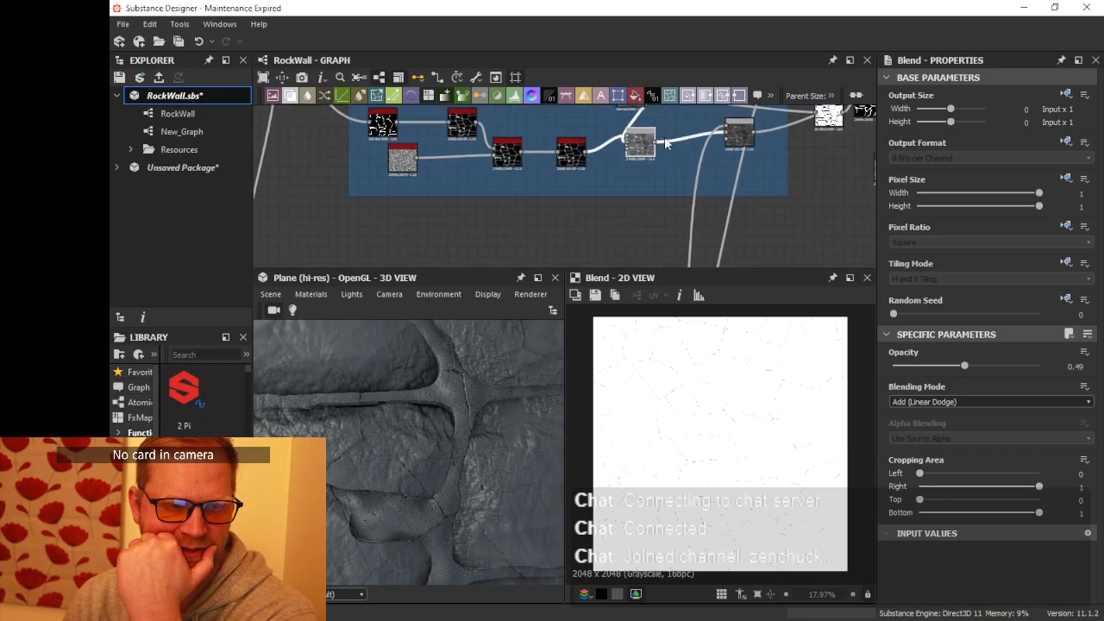
{"action": "key", "text": "space"}
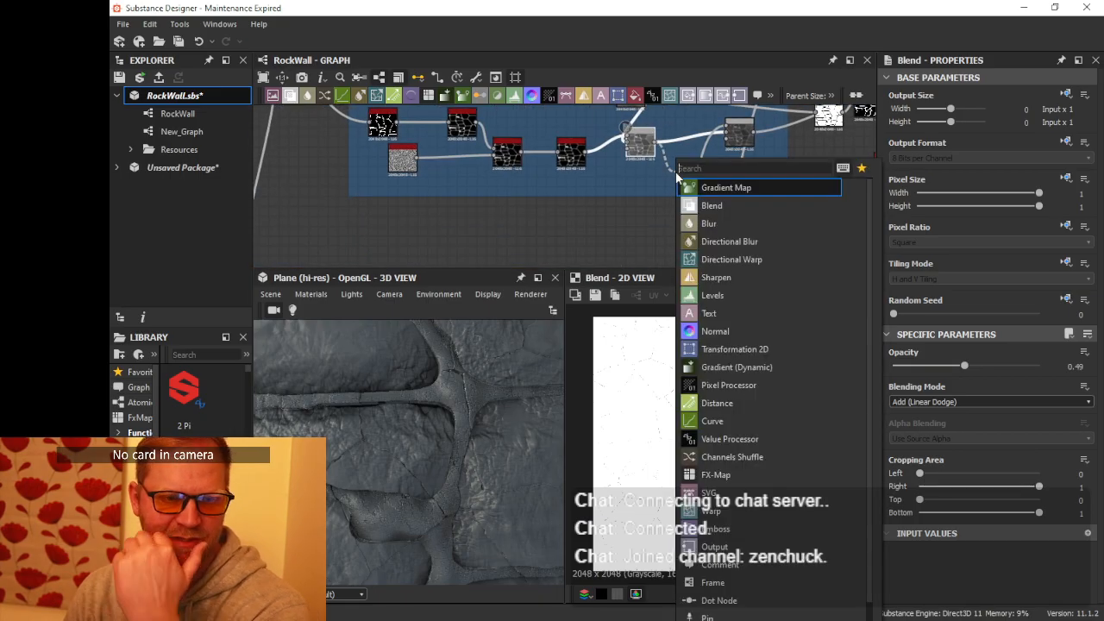
{"action": "type", "text": "add"}
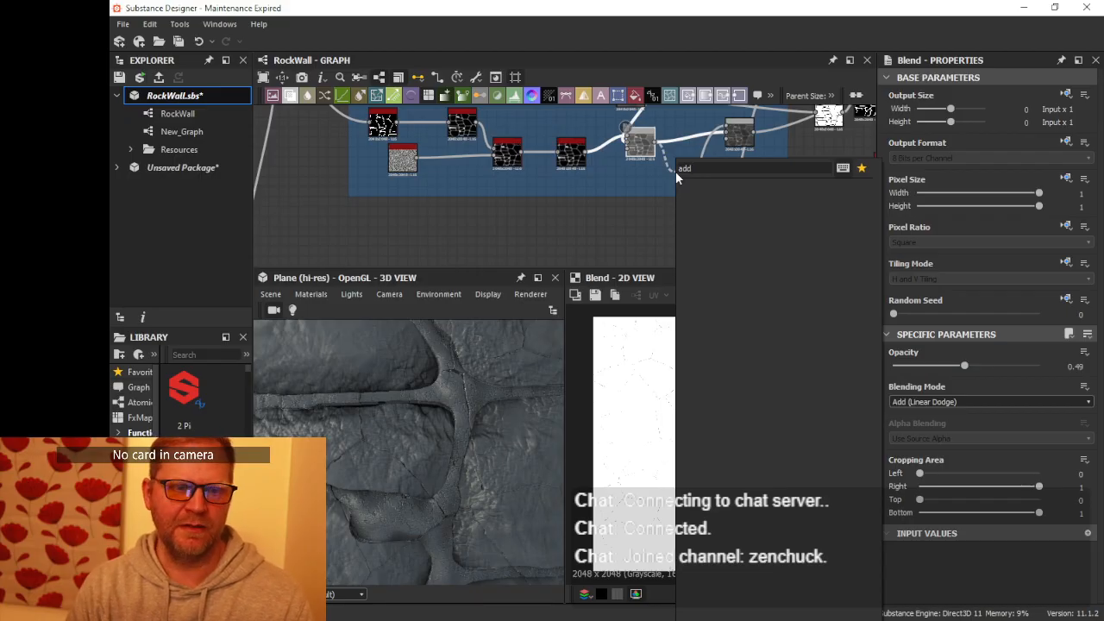
{"action": "left_click", "coordinate": [673, 183]}
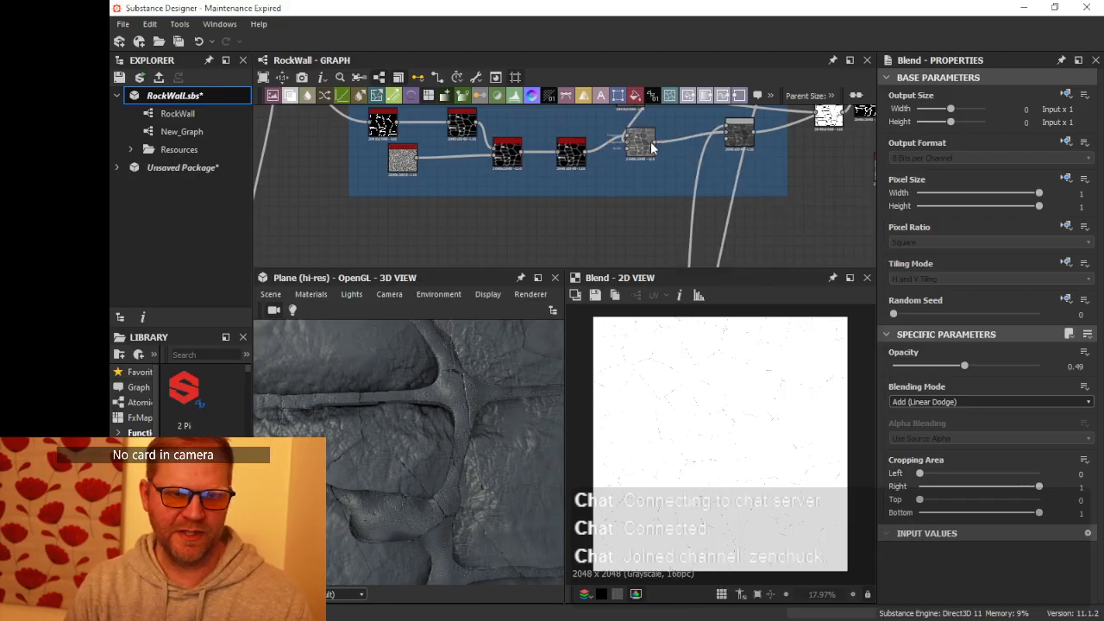
- Add a Blend fed by the 0.49-opacity Blend and the relocated row's Histogram Range, and preview it
{"action": "left_click_drag", "start_coordinate": [663, 151], "coordinate": [669, 177]}
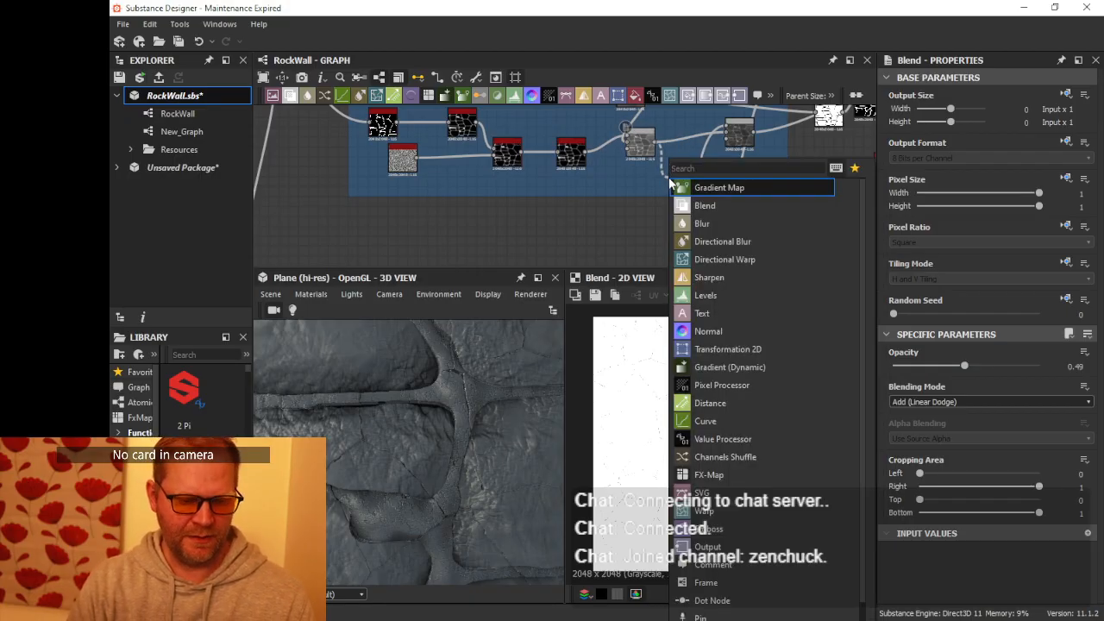
{"action": "type", "text": "blen"}
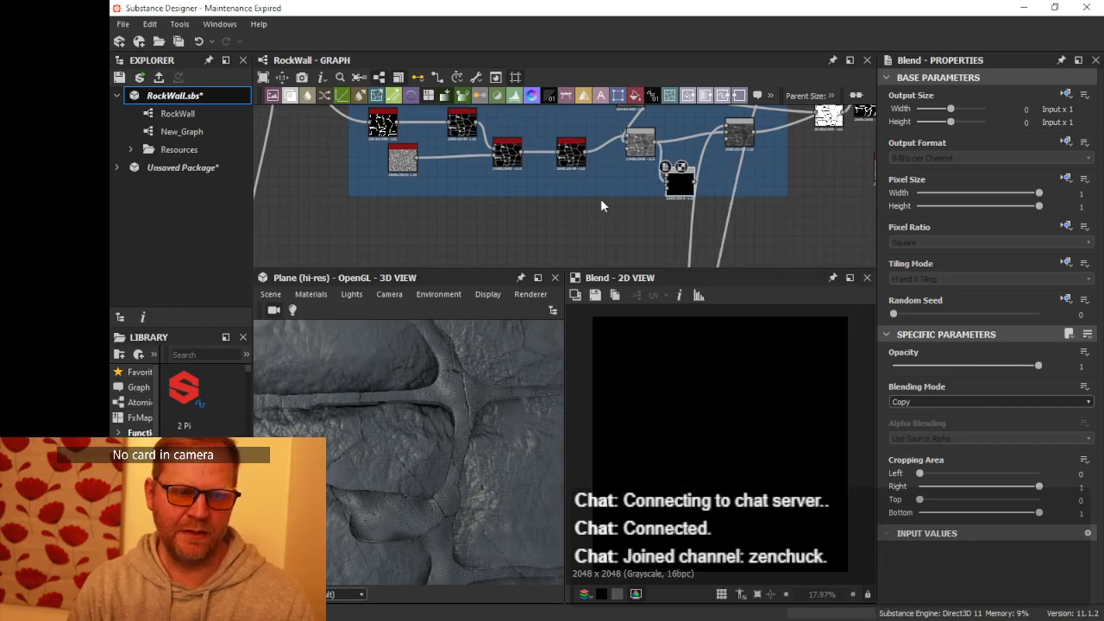
{"action": "middle_click_drag", "start_coordinate": [582, 218], "coordinate": [580, 129]}
{"action": "scroll", "coordinate": [579, 129], "scroll_direction": "down", "scroll_amount": 1}
{"action": "middle_click_drag", "start_coordinate": [528, 175], "coordinate": [512, 225]}
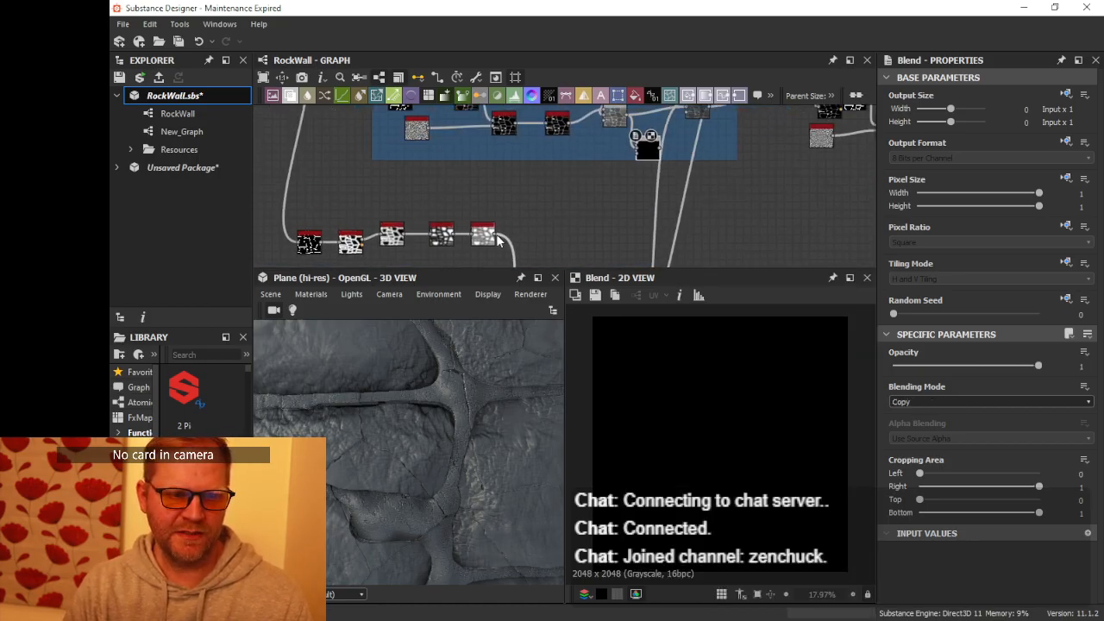
{"action": "double_click", "coordinate": [641, 143]}
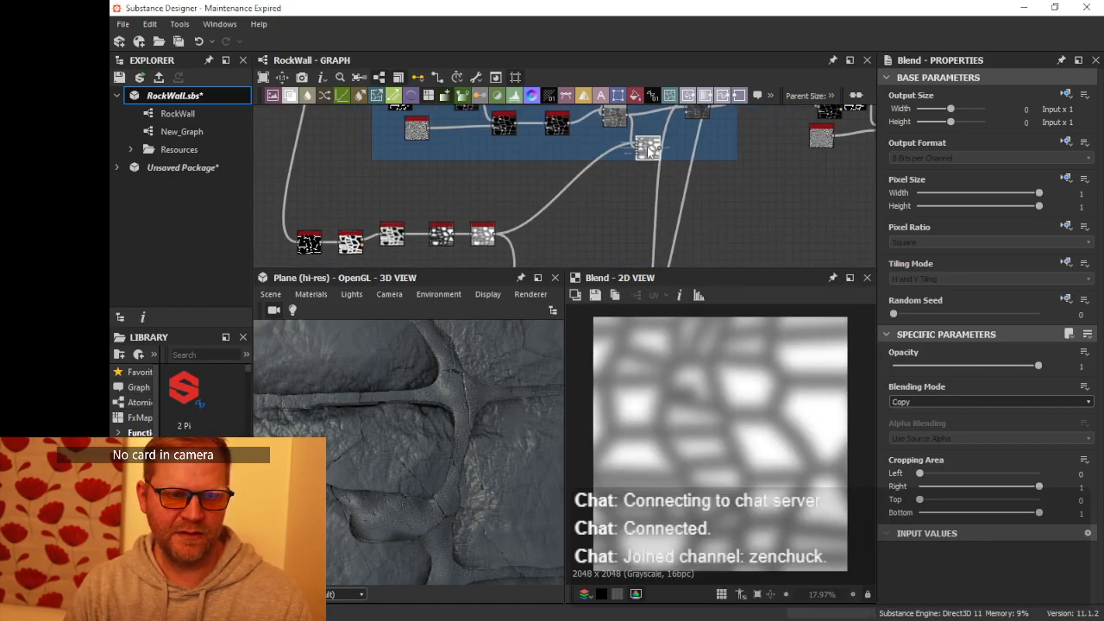
- Set the new Blend to Add (Linear Dodge) at opacity 0.06 and connect its output to the frame's last Blend
{"action": "left_click", "coordinate": [925, 401]}
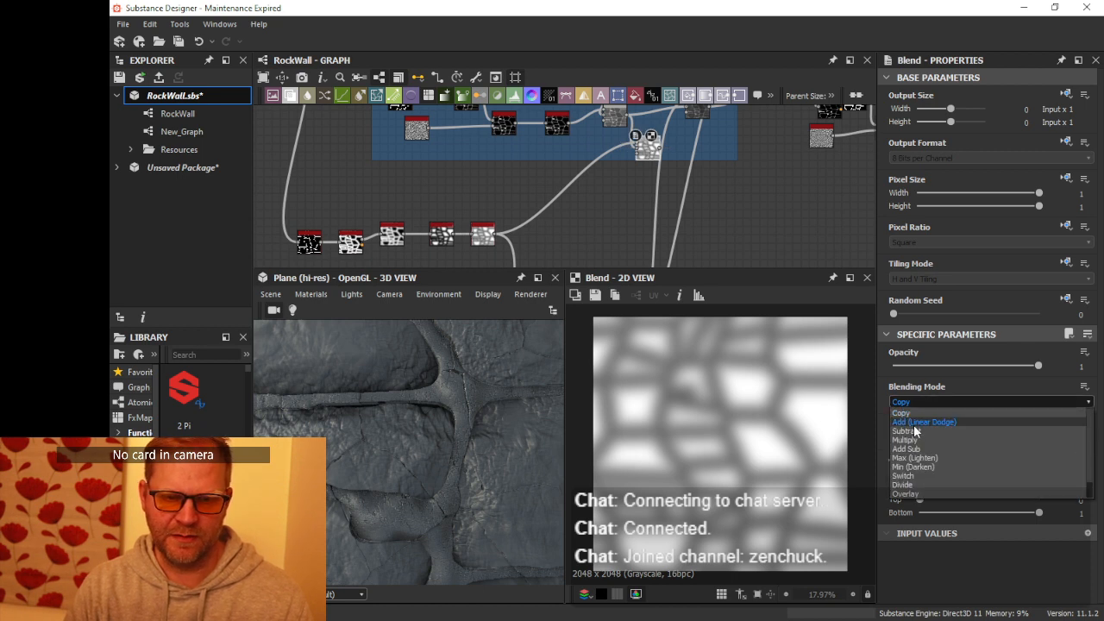
{"action": "left_click", "coordinate": [914, 424]}
{"action": "middle_click_drag", "start_coordinate": [685, 150], "coordinate": [657, 221]}
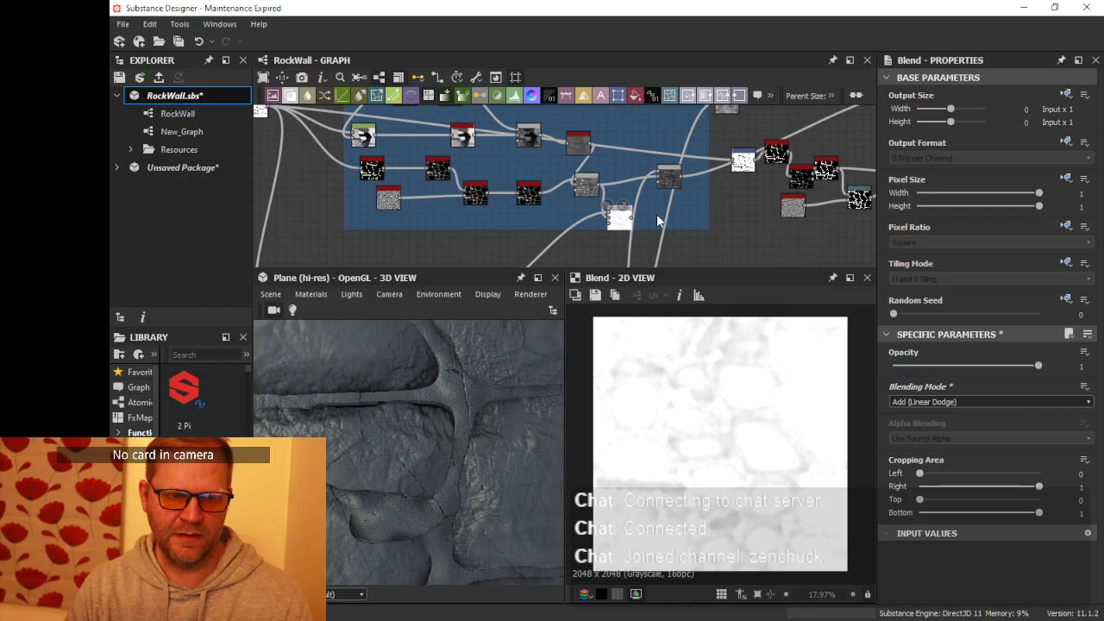
{"action": "left_click_drag", "start_coordinate": [1039, 366], "coordinate": [906, 367]}
{"action": "scroll", "coordinate": [679, 198], "scroll_direction": "up", "scroll_amount": 2}
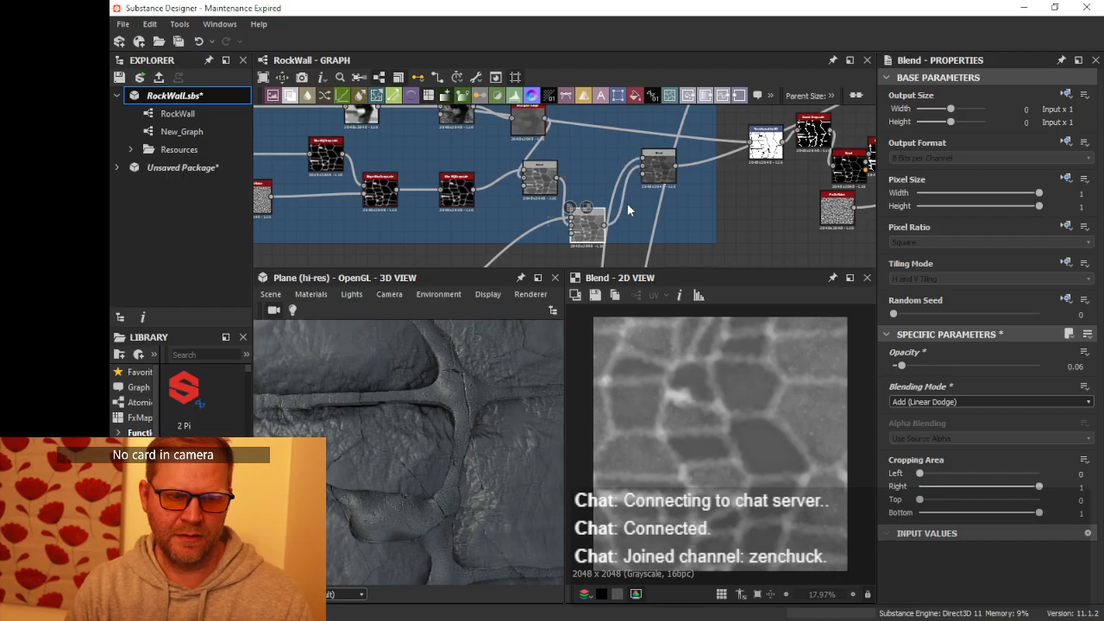
- Delete the old Add (Linear Dodge) Blend from the Cracks frame
{"action": "scroll", "coordinate": [639, 209], "scroll_direction": "down", "scroll_amount": 2}
{"action": "middle_click_drag", "start_coordinate": [649, 238], "coordinate": [656, 126]}
{"action": "scroll", "coordinate": [654, 130], "scroll_direction": "down", "scroll_amount": 2}
{"action": "scroll", "coordinate": [607, 194], "scroll_direction": "up", "scroll_amount": 2}
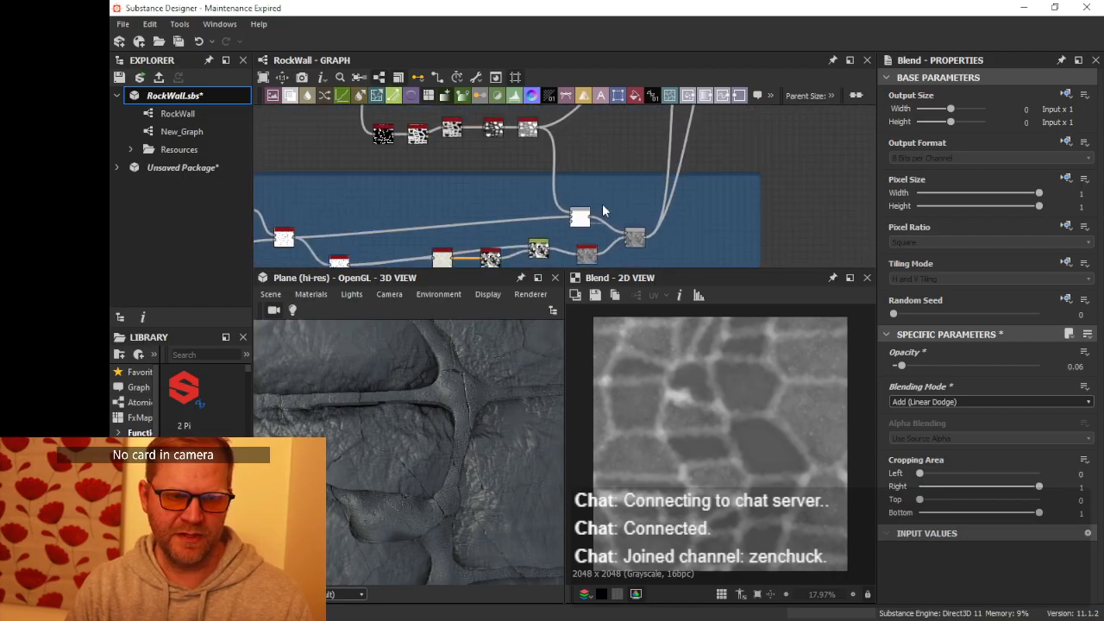
{"action": "middle_click_drag", "start_coordinate": [602, 204], "coordinate": [613, 188]}
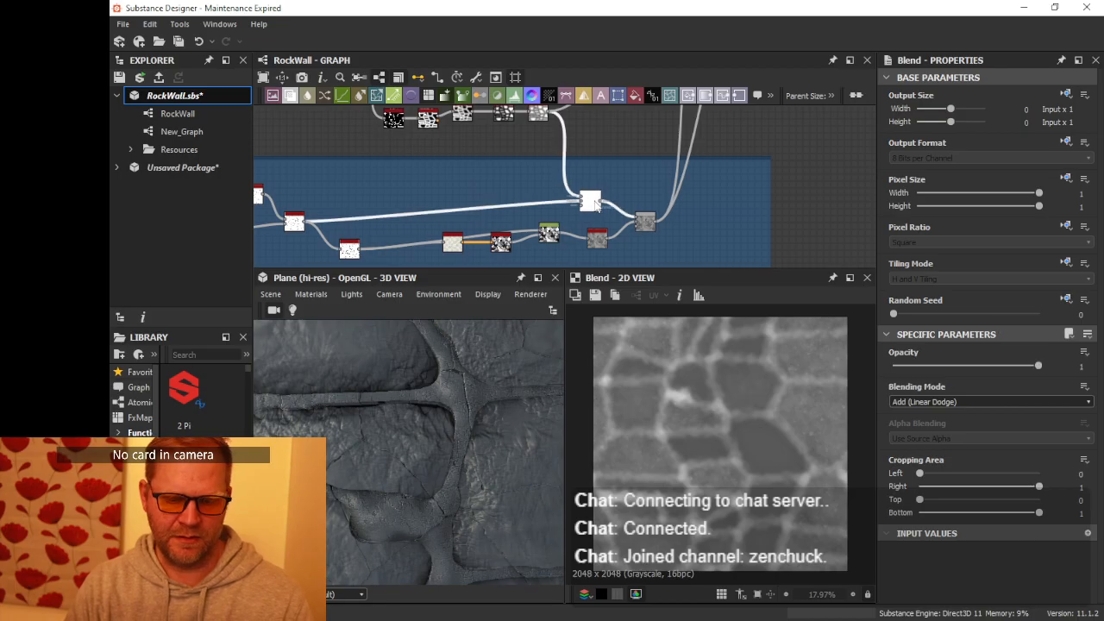
{"action": "key", "text": "Delete"}
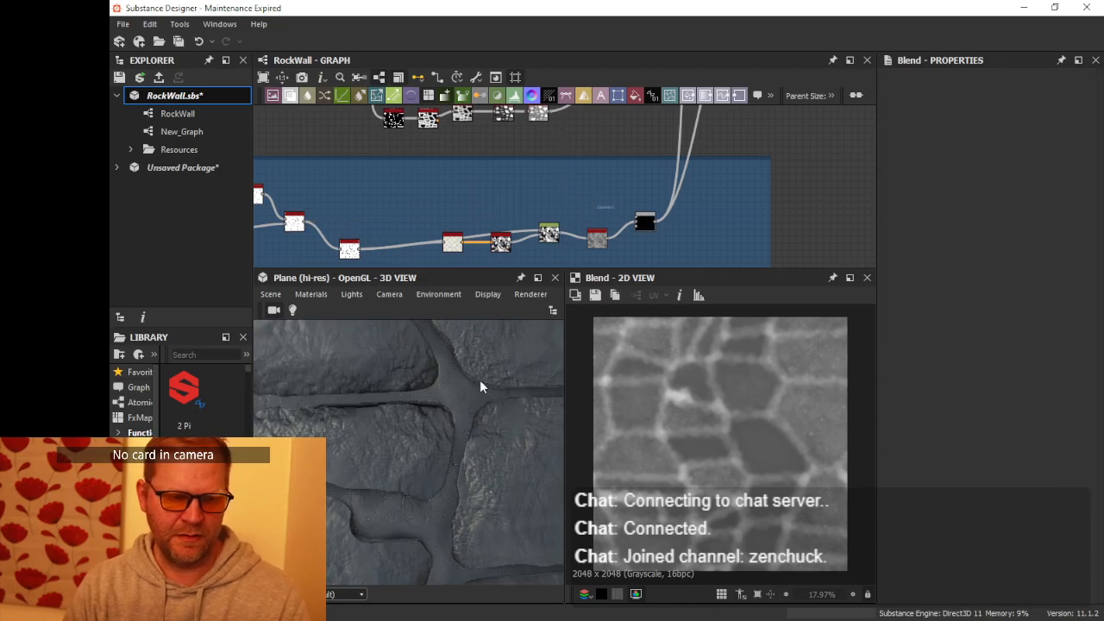
- Check the mortar joints up close on the 3D wall and select the new 0.06-opacity Blend
{"action": "scroll", "coordinate": [482, 381], "scroll_direction": "up", "scroll_amount": 3}
{"action": "left_click_drag", "start_coordinate": [484, 381], "coordinate": [510, 332]}
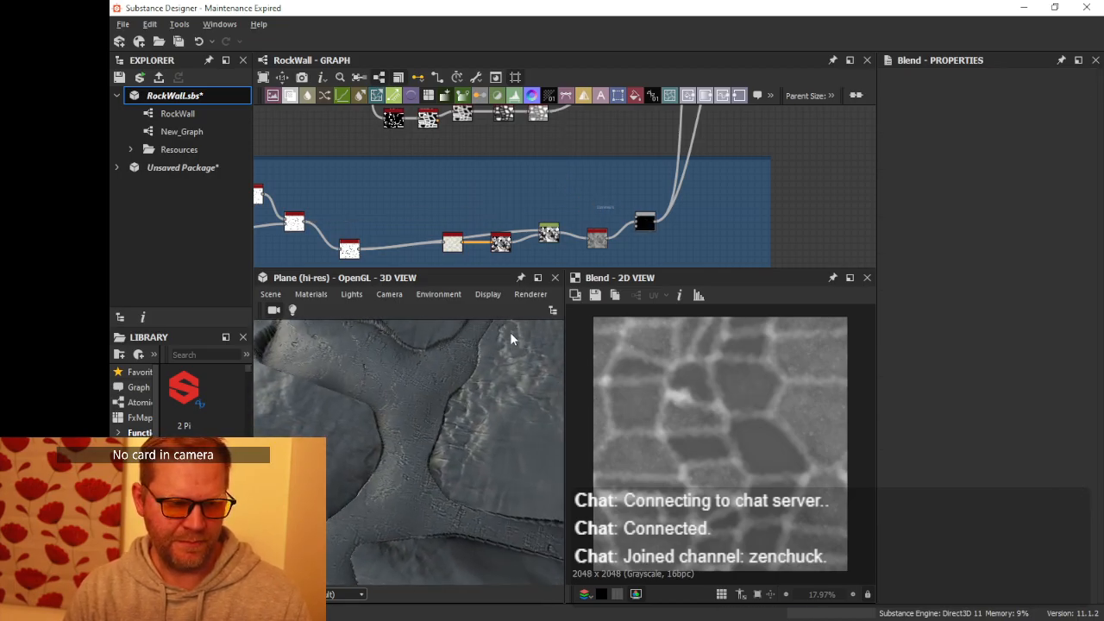
{"action": "middle_click_drag", "start_coordinate": [623, 178], "coordinate": [533, 299]}
{"action": "left_click", "coordinate": [583, 175]}
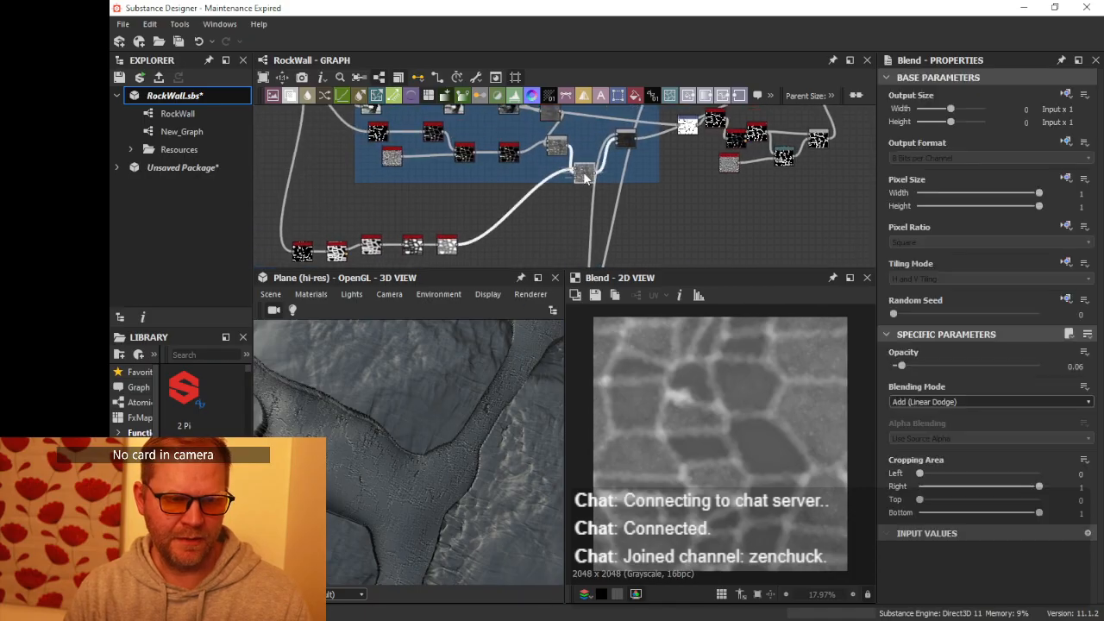
- Set the opacity of the Add (Linear Dodge) Blend node to 0.29 and reposition the node
{"action": "left_click_drag", "start_coordinate": [902, 369], "coordinate": [937, 358]}
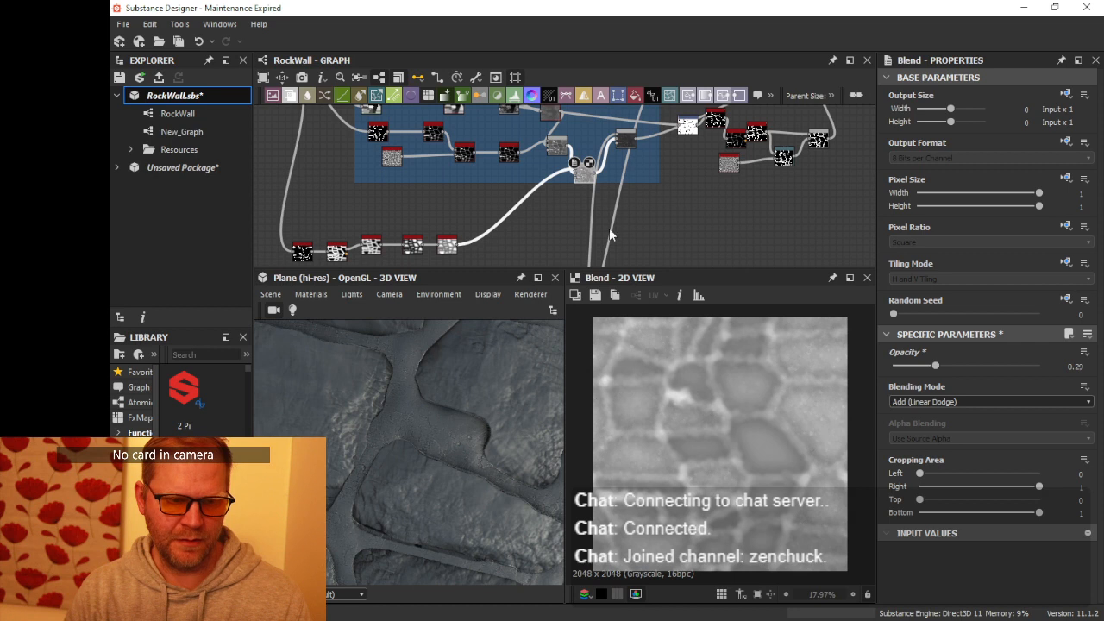
{"action": "middle_click_drag", "start_coordinate": [644, 180], "coordinate": [560, 298]}
{"action": "left_click_drag", "start_coordinate": [529, 194], "coordinate": [500, 218]}
- Lower the opacity of the Multiply Blend that follows it to 0.38, shifting that node slightly down
{"action": "scroll", "coordinate": [515, 207], "scroll_direction": "down", "scroll_amount": 1}
{"action": "scroll", "coordinate": [515, 205], "scroll_direction": "down", "scroll_amount": 1}
{"action": "middle_click_drag", "start_coordinate": [550, 208], "coordinate": [538, 162]}
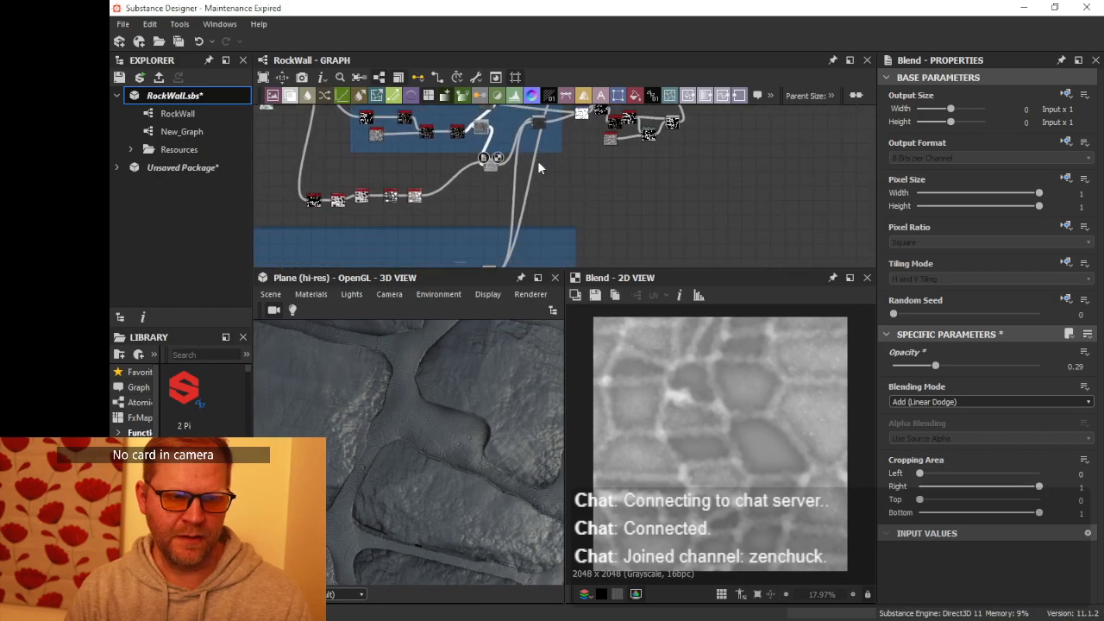
{"action": "left_click_drag", "start_coordinate": [539, 126], "coordinate": [540, 144]}
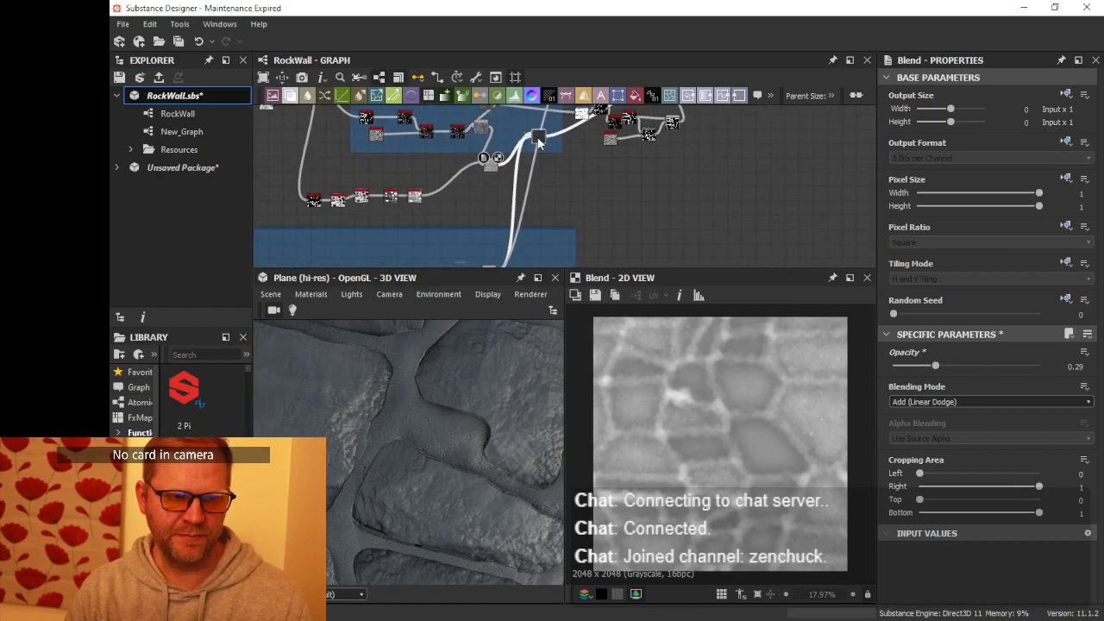
{"action": "left_click", "coordinate": [539, 143]}
{"action": "left_click_drag", "start_coordinate": [989, 369], "coordinate": [949, 368]}
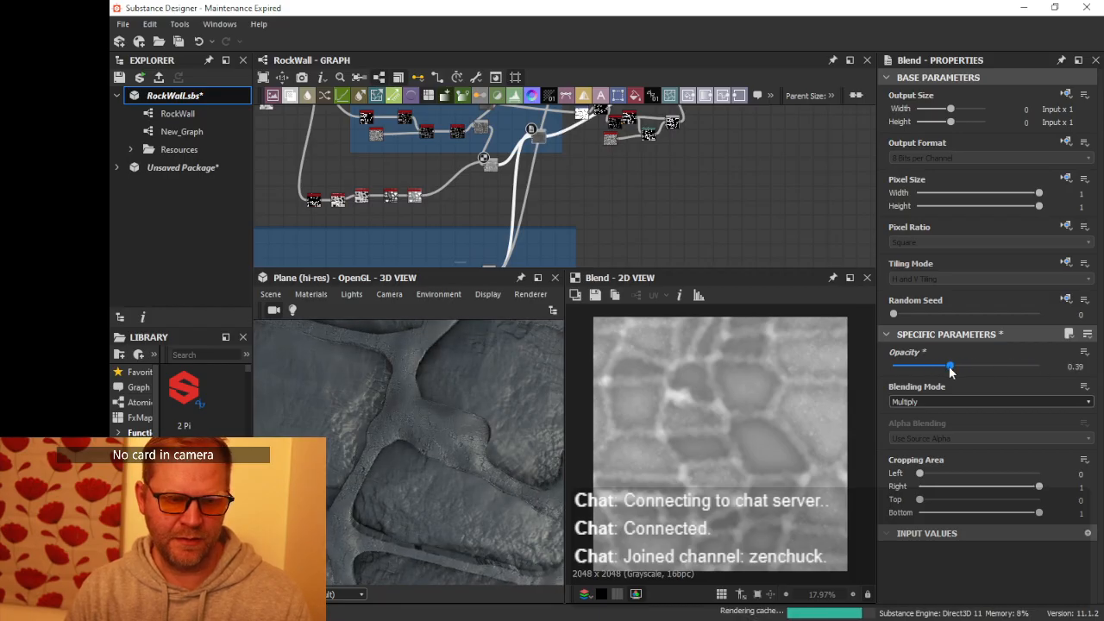
- Transfer the output links of the black Blend in the lower frame to the Histogram Range node and delete that Blend
{"action": "middle_click_drag", "start_coordinate": [533, 211], "coordinate": [562, 140]}
{"action": "scroll", "coordinate": [541, 180], "scroll_direction": "up", "scroll_amount": 2}
{"action": "scroll", "coordinate": [539, 184], "scroll_direction": "up", "scroll_amount": 1}
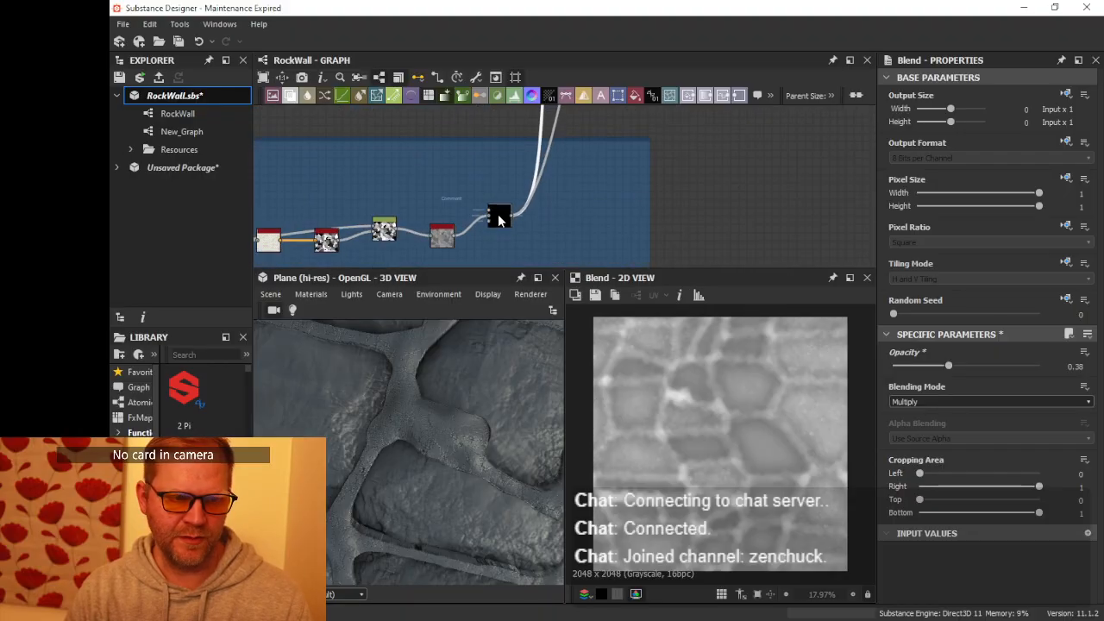
{"action": "left_click", "coordinate": [498, 214]}
{"action": "scroll", "coordinate": [447, 241], "scroll_direction": "up", "scroll_amount": 2}
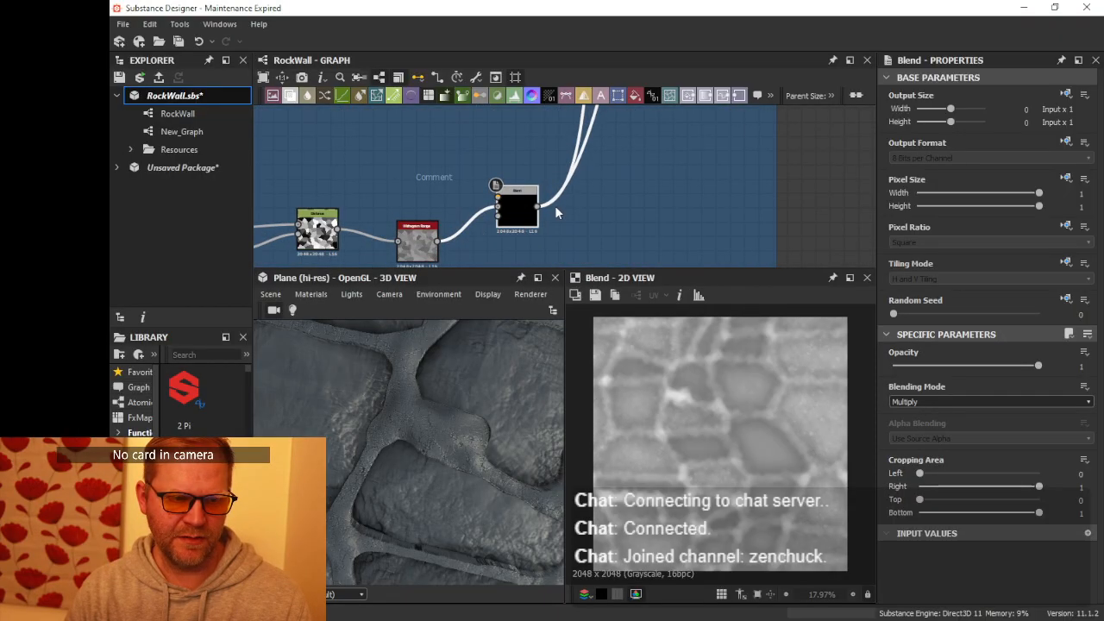
{"action": "left_click_drag", "start_coordinate": [538, 207], "coordinate": [438, 242], "text": "shift"}
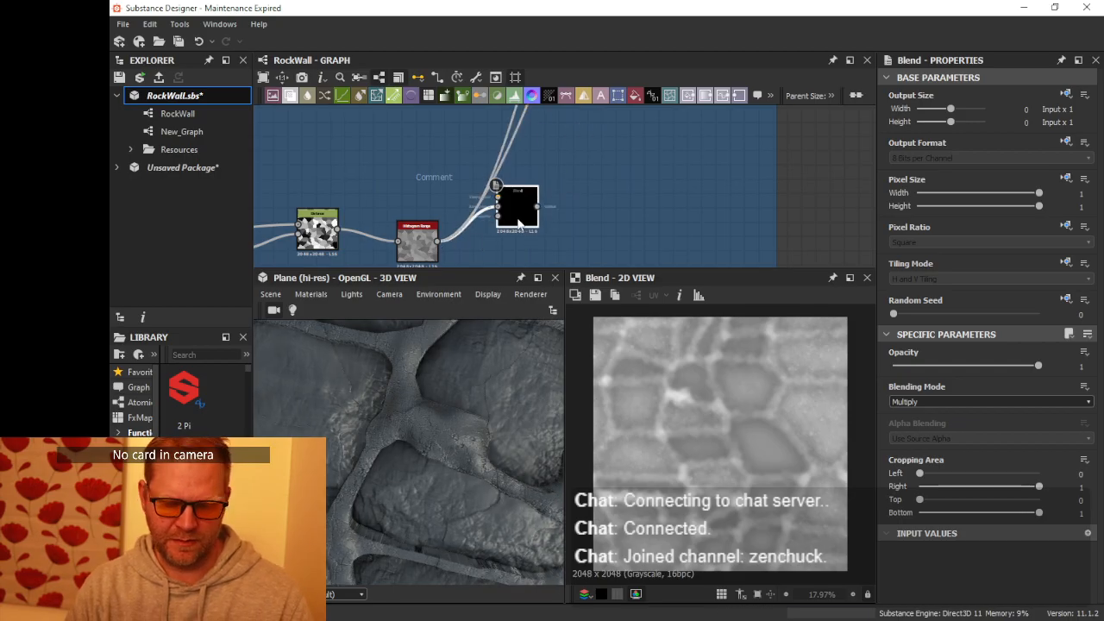
{"action": "key", "text": "Delete"}
{"action": "middle_click_drag", "start_coordinate": [465, 222], "coordinate": [532, 172]}
{"action": "left_click_drag", "start_coordinate": [492, 203], "coordinate": [497, 176]}
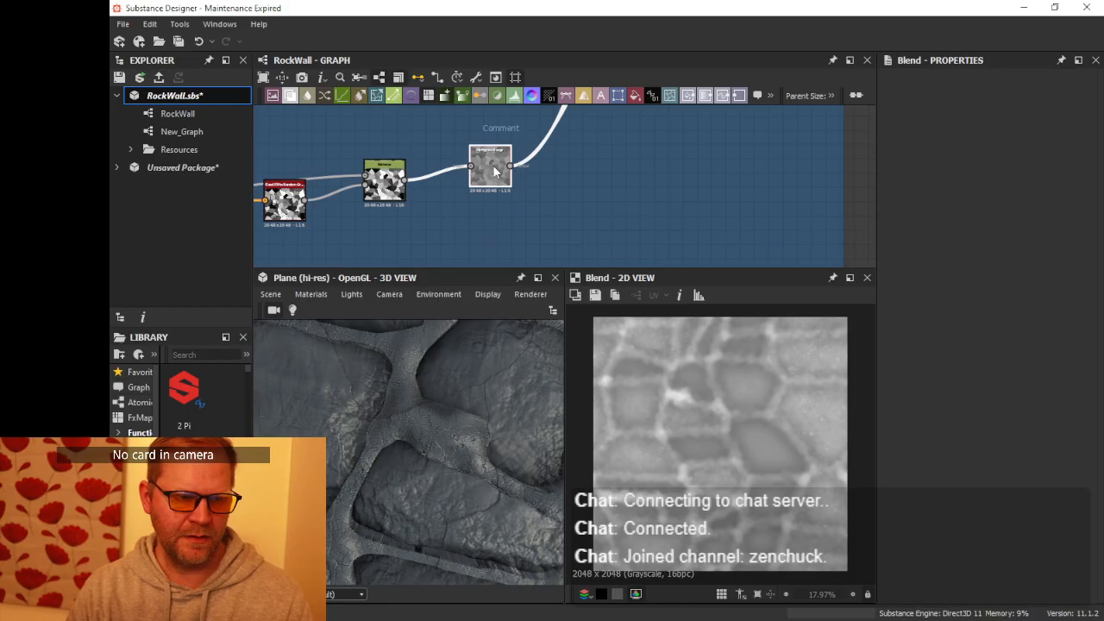
- Examine the rock wall in the 3D preview and the Blend and Warp nodes ending the crack mask branch
{"action": "left_click_drag", "start_coordinate": [457, 376], "coordinate": [455, 438]}
{"action": "middle_click_drag", "start_coordinate": [511, 180], "coordinate": [436, 250]}
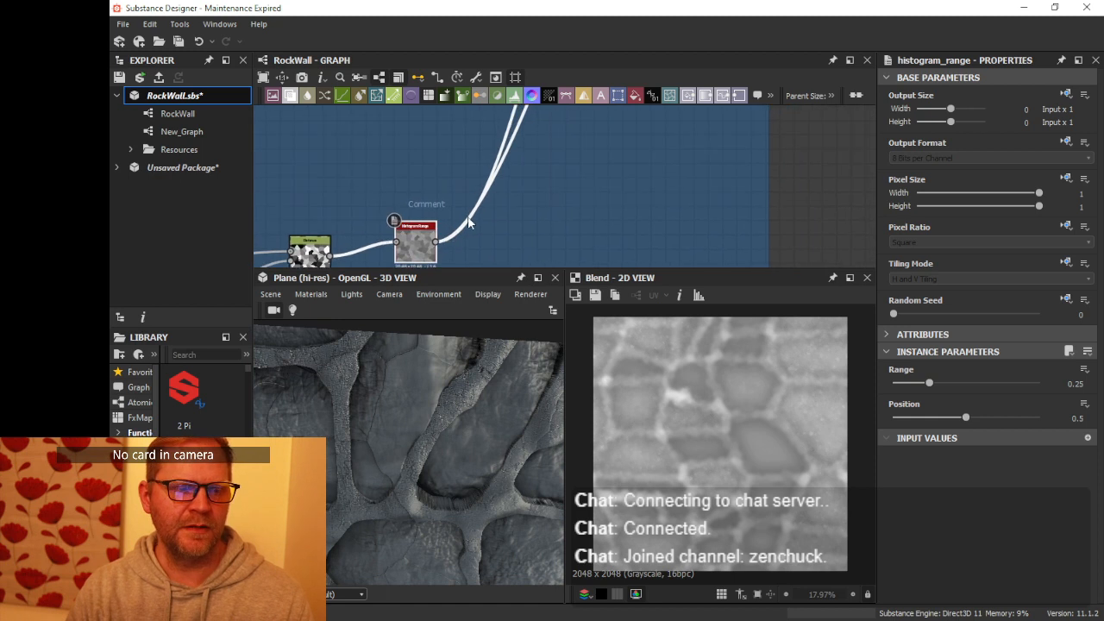
{"action": "scroll", "coordinate": [596, 148], "scroll_direction": "down", "scroll_amount": 3}
{"action": "middle_click_drag", "start_coordinate": [599, 147], "coordinate": [522, 251]}
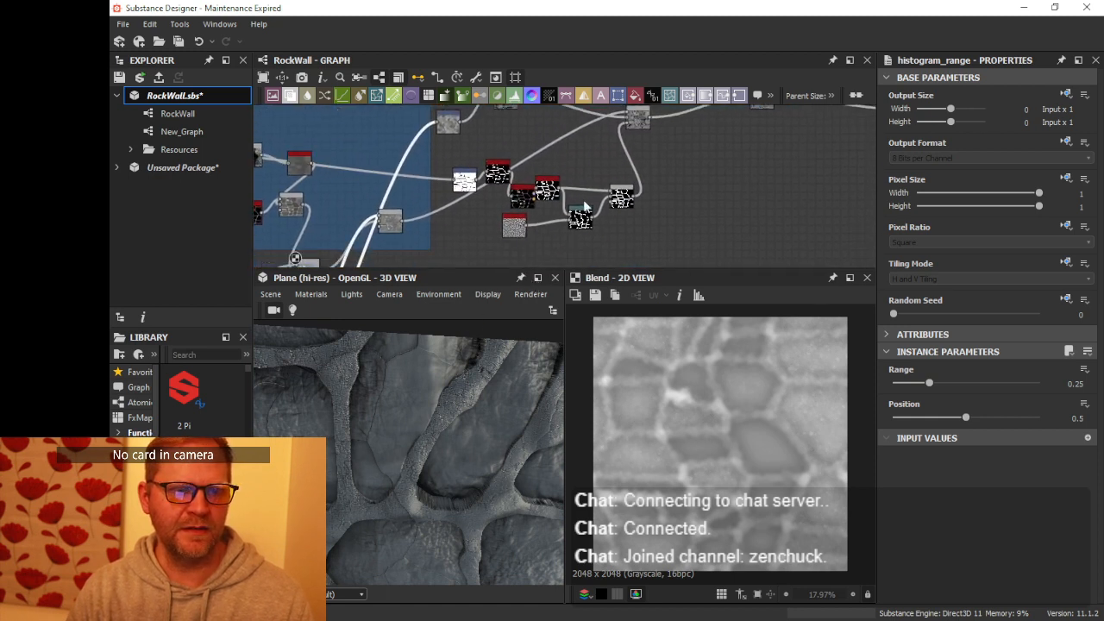
{"action": "scroll", "coordinate": [595, 196], "scroll_direction": "up", "scroll_amount": 3}
{"action": "left_click", "coordinate": [641, 199]}
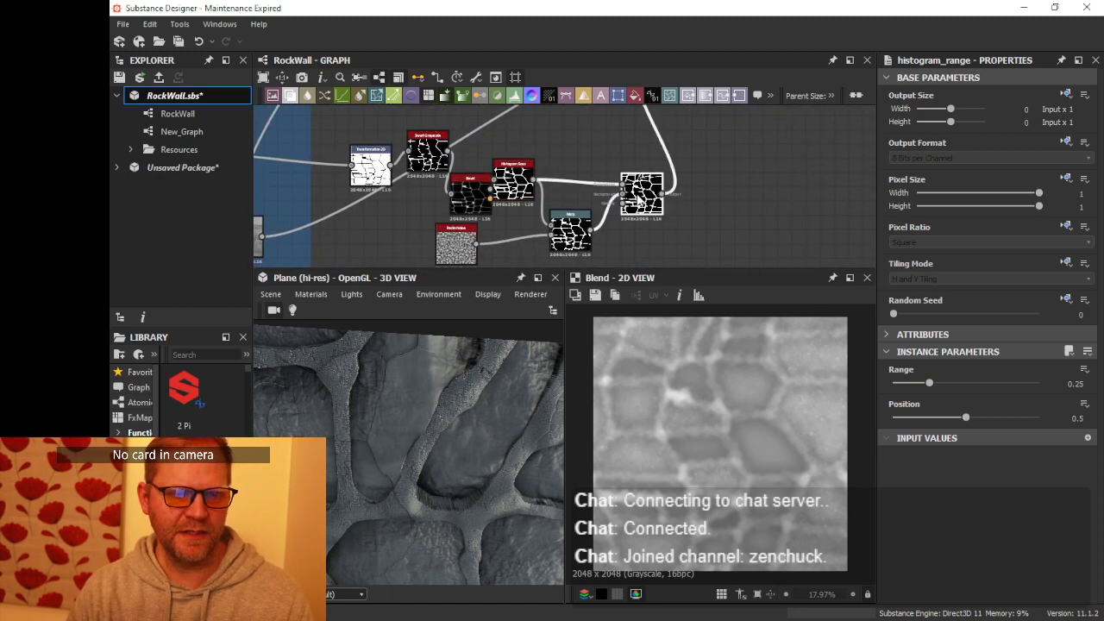
{"action": "left_click", "coordinate": [568, 229]}
- Space out the Invert Grayscale and Bevel nodes and preview the Perlin Noise that feeds the Warp
{"action": "left_click_drag", "start_coordinate": [478, 200], "coordinate": [418, 152]}
{"action": "left_click", "coordinate": [472, 251]}
{"action": "double_click", "coordinate": [471, 251]}
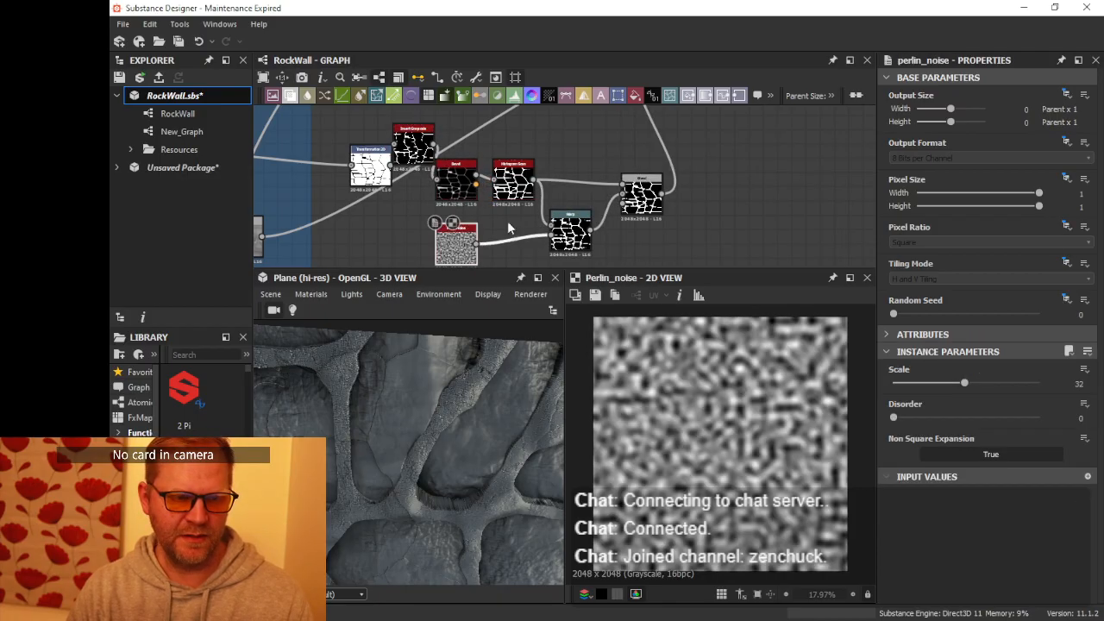
{"action": "left_click", "coordinate": [504, 197]}
{"action": "left_click", "coordinate": [563, 230]}
- Move the Max (Lighten) Blend farther from the Warp and add a Slope Blur Grayscale node on the Warp's output
{"action": "middle_click_drag", "start_coordinate": [640, 206], "coordinate": [589, 161]}
{"action": "left_click_drag", "start_coordinate": [591, 154], "coordinate": [684, 147]}
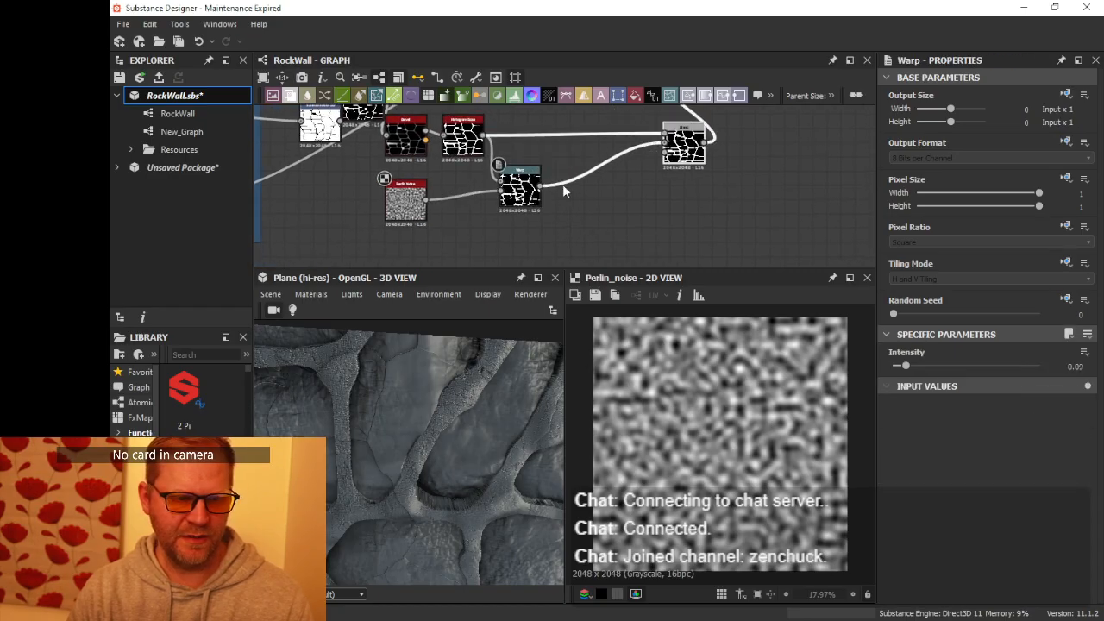
{"action": "left_click_drag", "start_coordinate": [577, 227], "coordinate": [577, 227]}
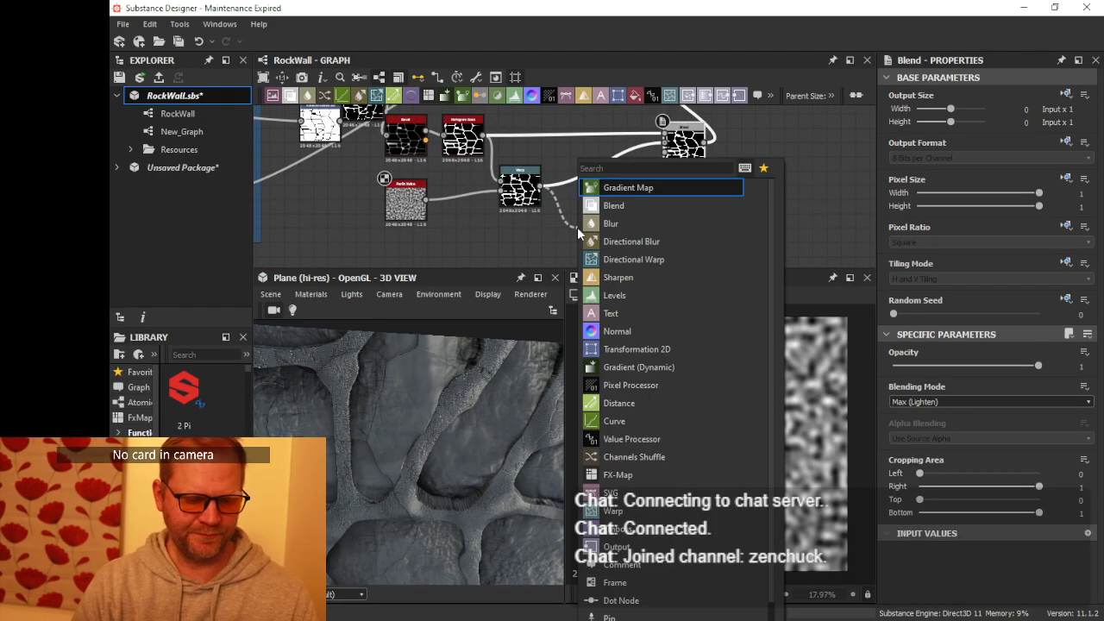
{"action": "type", "text": "slope"}
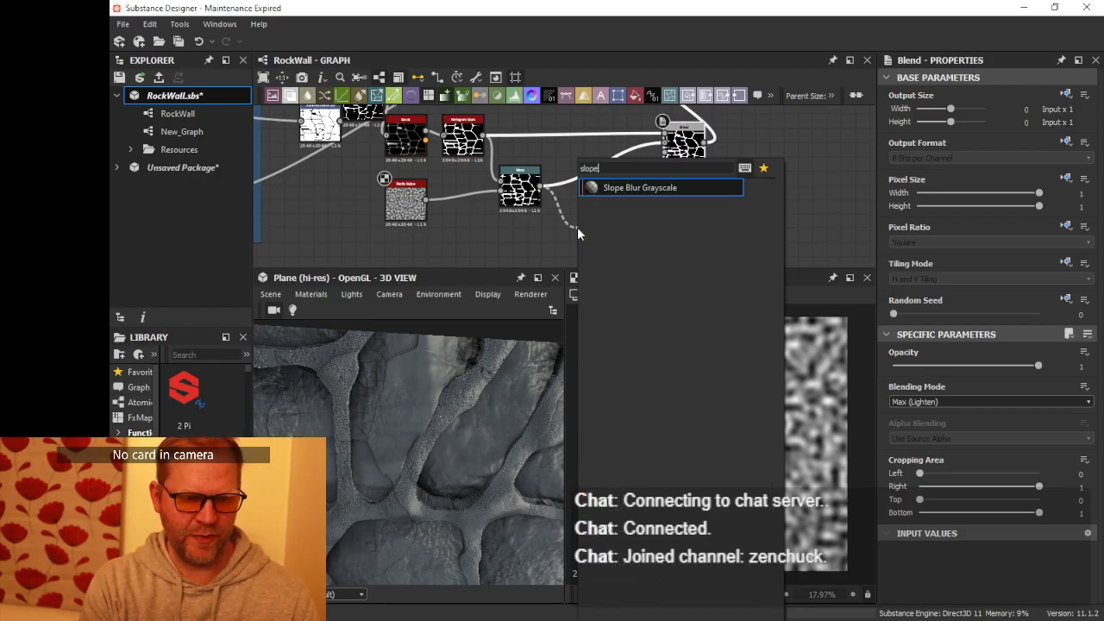
{"action": "left_click", "coordinate": [641, 191]}
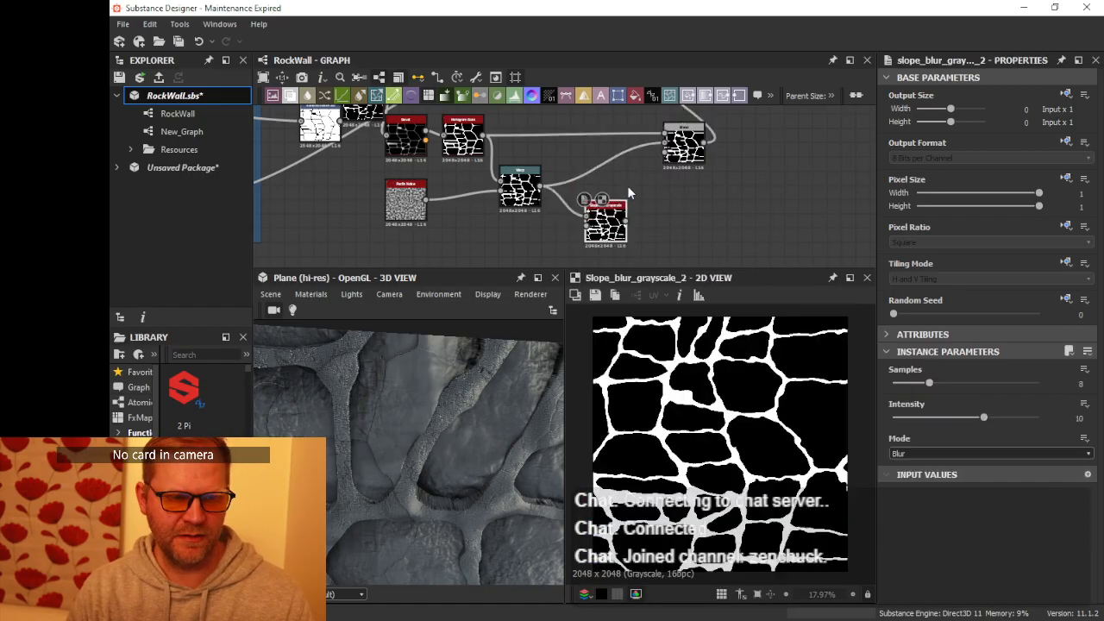
{"action": "middle_click_drag", "start_coordinate": [629, 198], "coordinate": [631, 159]}
{"action": "left_click_drag", "start_coordinate": [614, 179], "coordinate": [615, 195]}
- Duplicate the Perlin Noise node, place the copy near the Slope Blur Grayscale and set its Scale to 100
{"action": "left_click", "coordinate": [416, 169]}
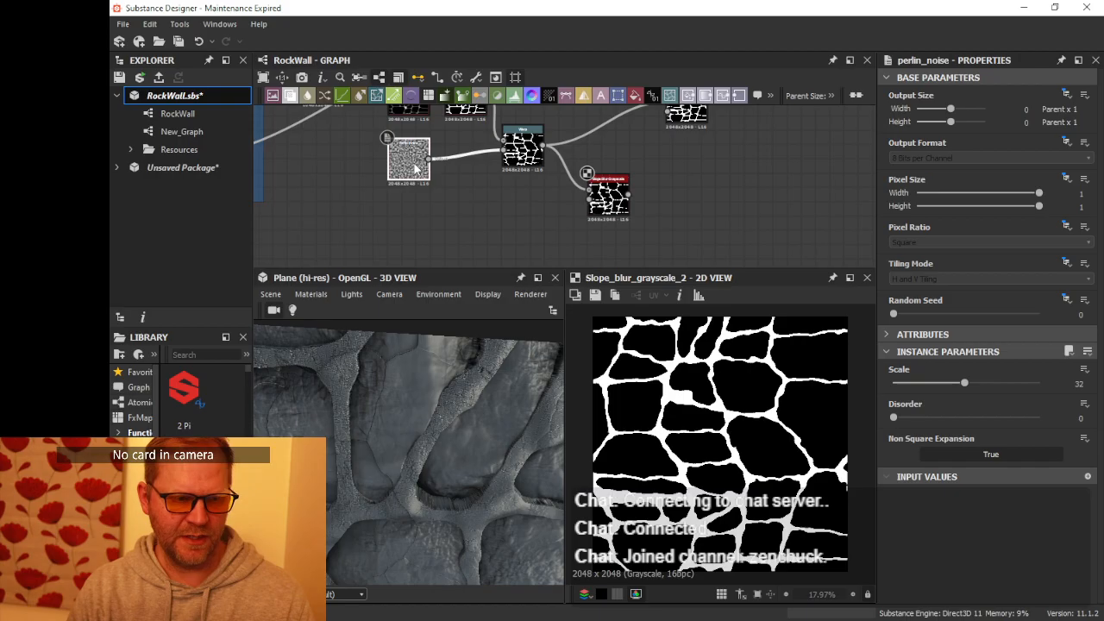
{"action": "key", "text": "ctrl+v"}
{"action": "left_click_drag", "start_coordinate": [547, 187], "coordinate": [502, 225]}
{"action": "double_click", "coordinate": [501, 225]}
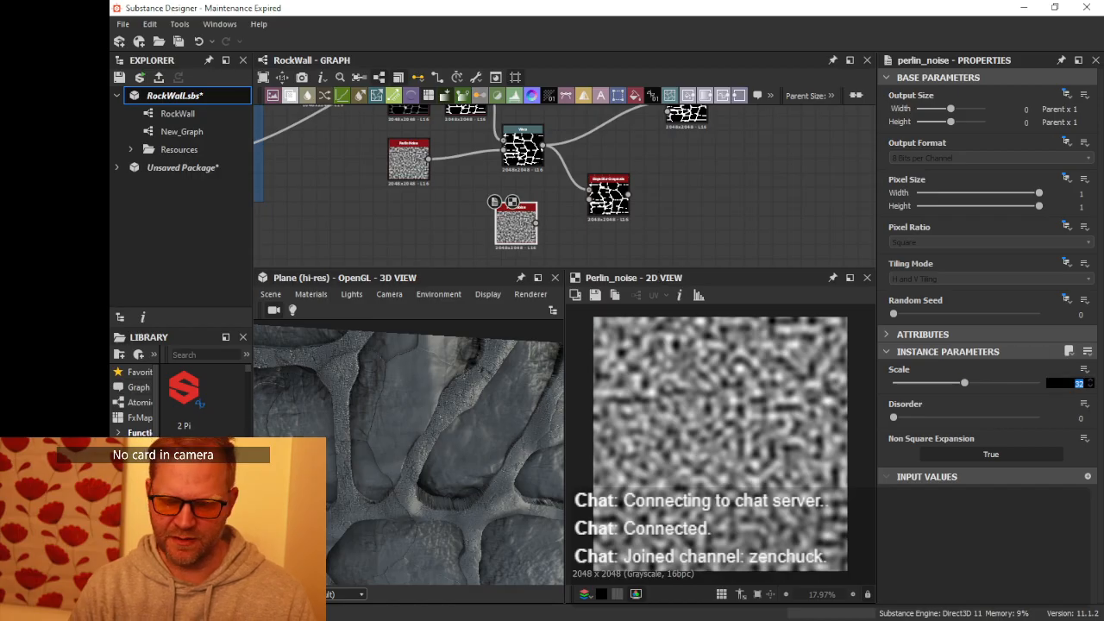
{"action": "key", "text": "Return"}
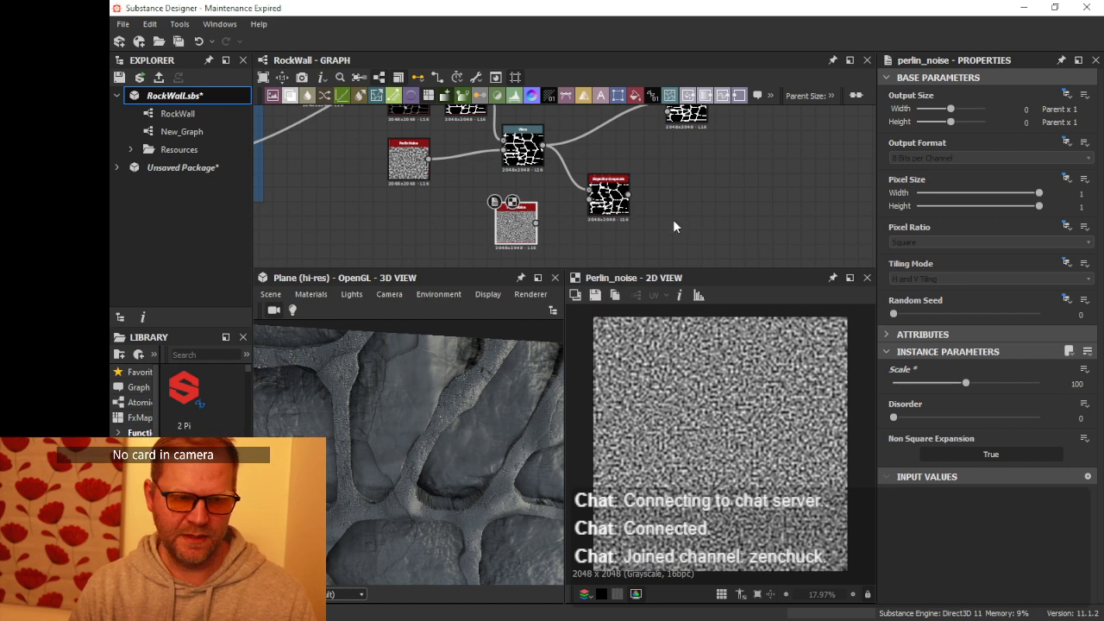
- Feed the copied Perlin Noise into the Slope Blur Grayscale and set its Samples to 32 and Intensity to 0.1
{"action": "double_click", "coordinate": [608, 196]}
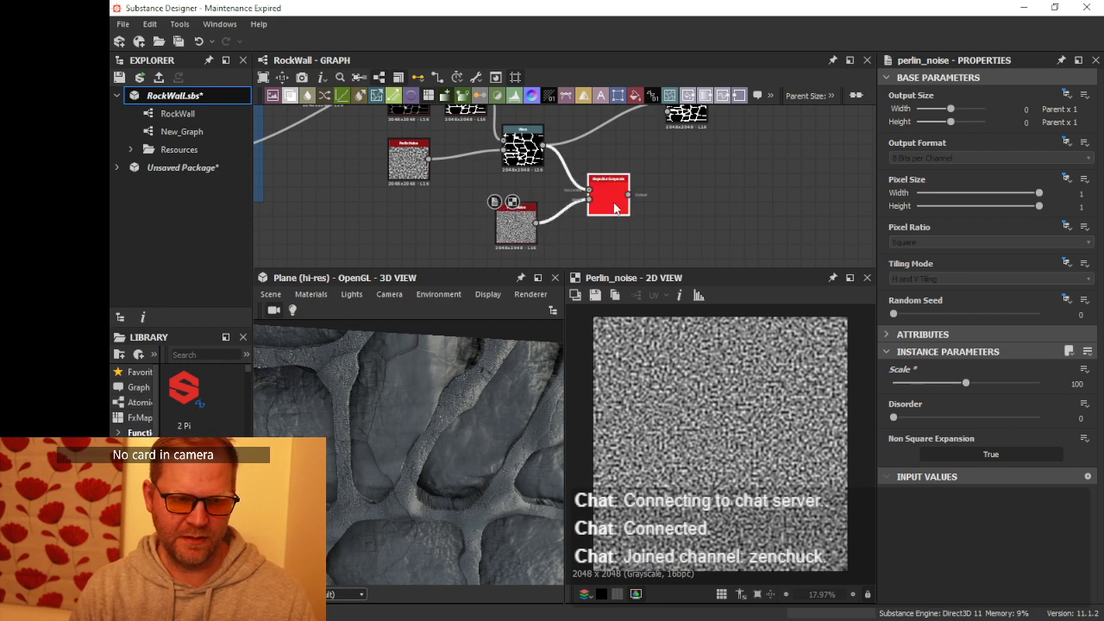
{"action": "left_click_drag", "start_coordinate": [966, 383], "coordinate": [1041, 389]}
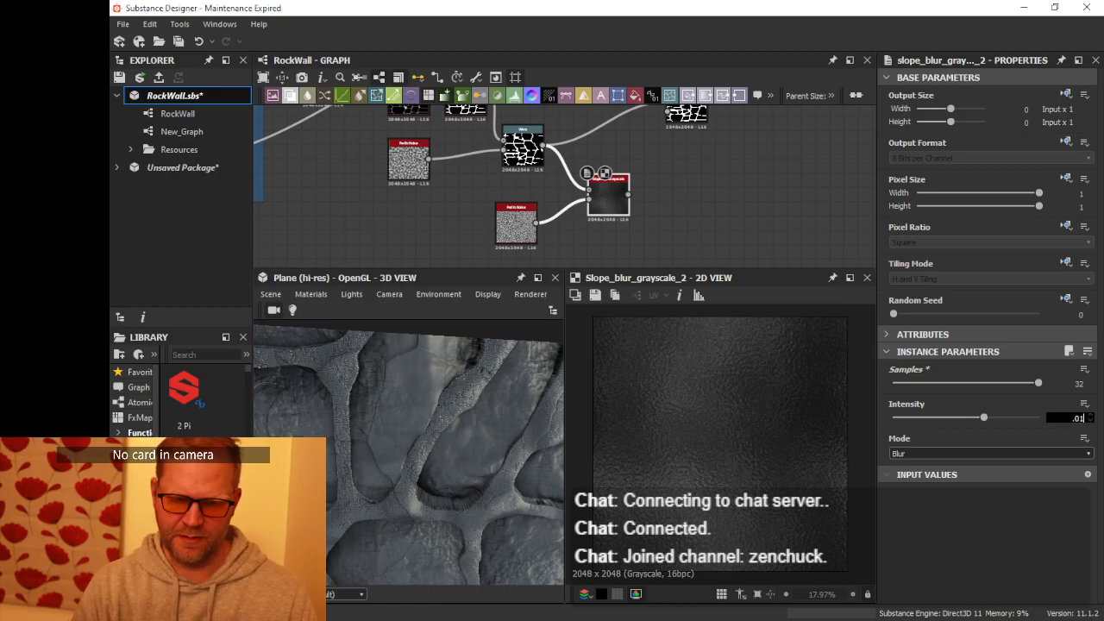
{"action": "key", "text": "Return"}
{"action": "scroll", "coordinate": [735, 384], "scroll_direction": "up", "scroll_amount": 5}
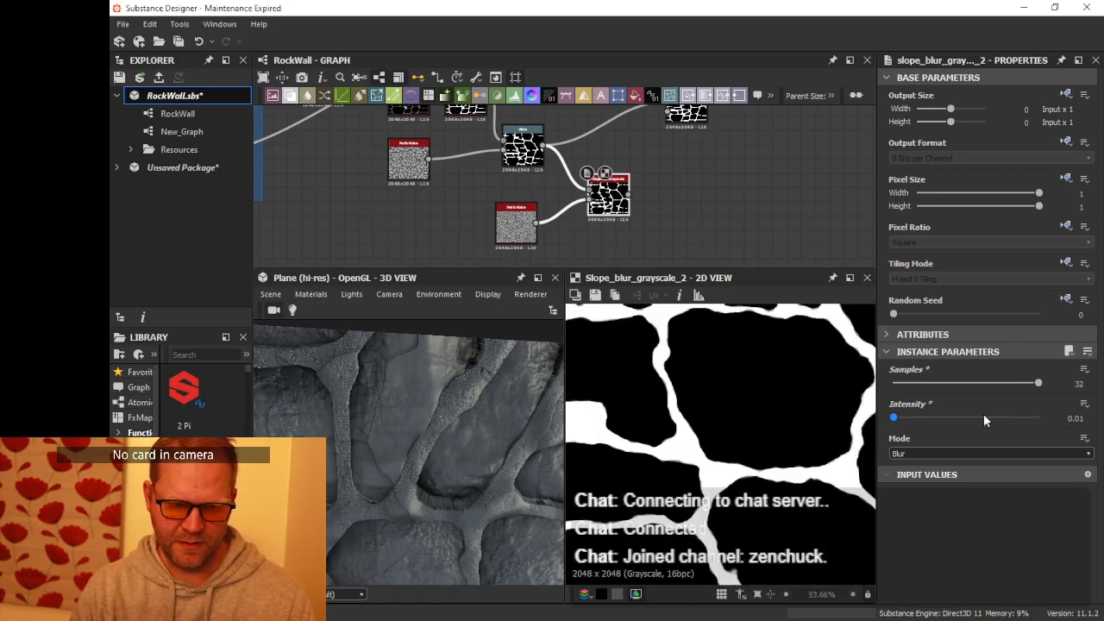
{"action": "type", "text": "."}
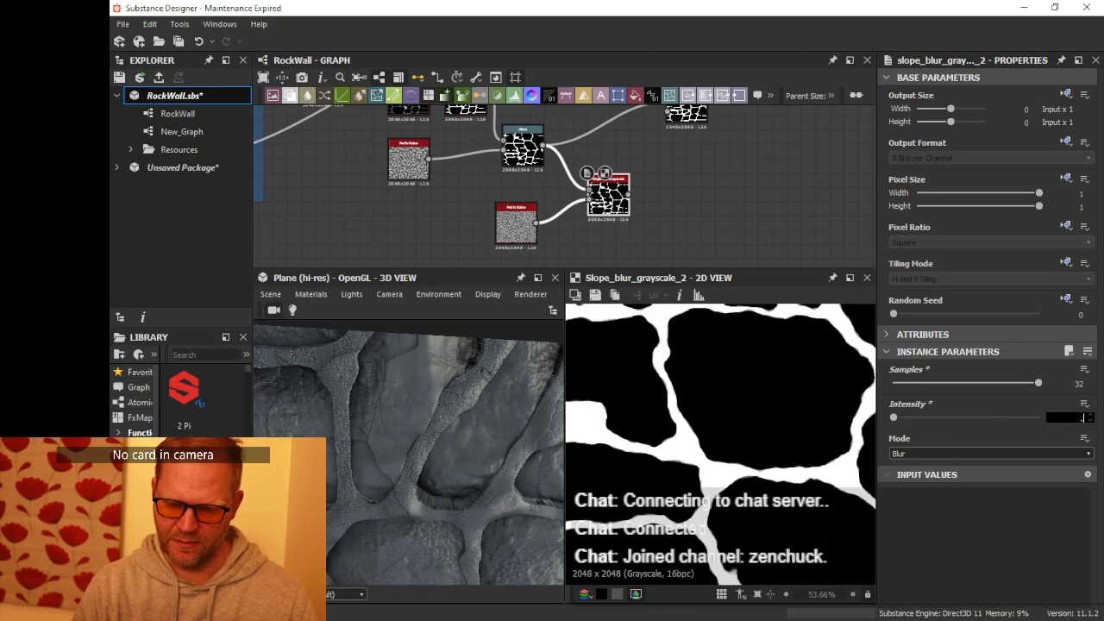
{"action": "type", "text": "1"}
{"action": "key", "text": "Return"}
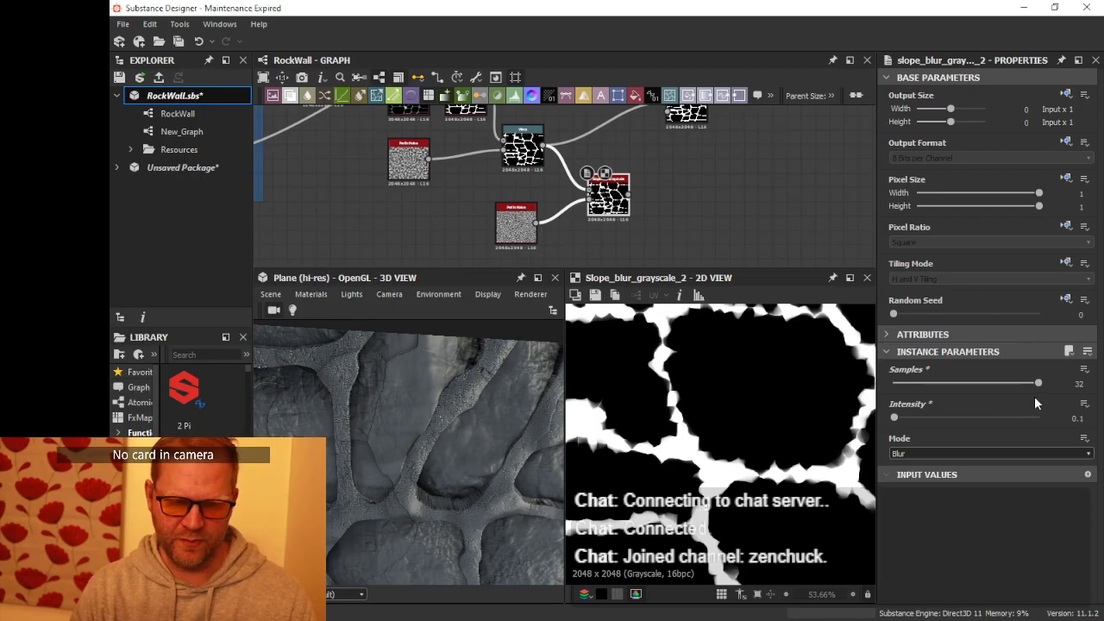
- Try the Max and Min modes on the Slope Blur Grayscale node, comparing the crack edges
{"action": "left_click", "coordinate": [901, 454]}
{"action": "left_click", "coordinate": [913, 486]}
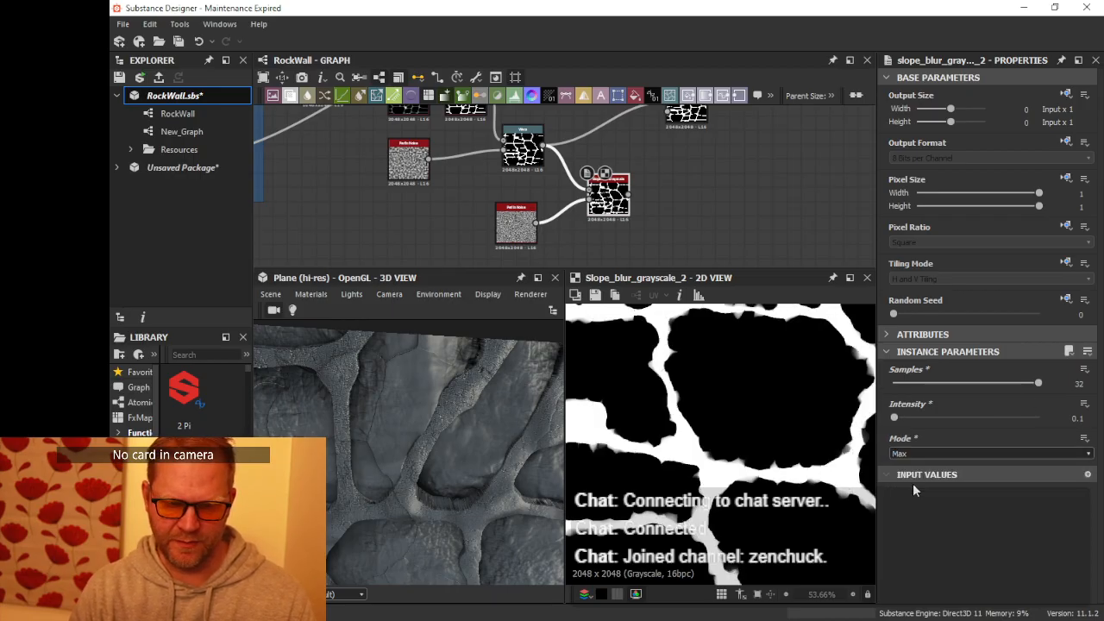
{"action": "left_click", "coordinate": [901, 456]}
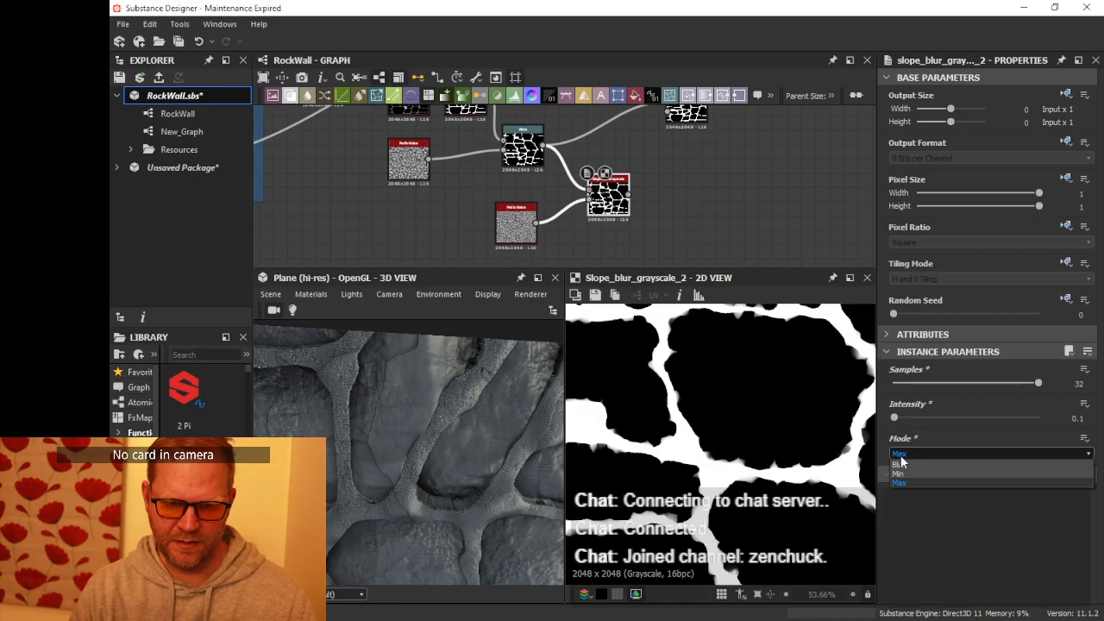
{"action": "left_click", "coordinate": [908, 477]}
{"action": "left_click", "coordinate": [905, 453]}
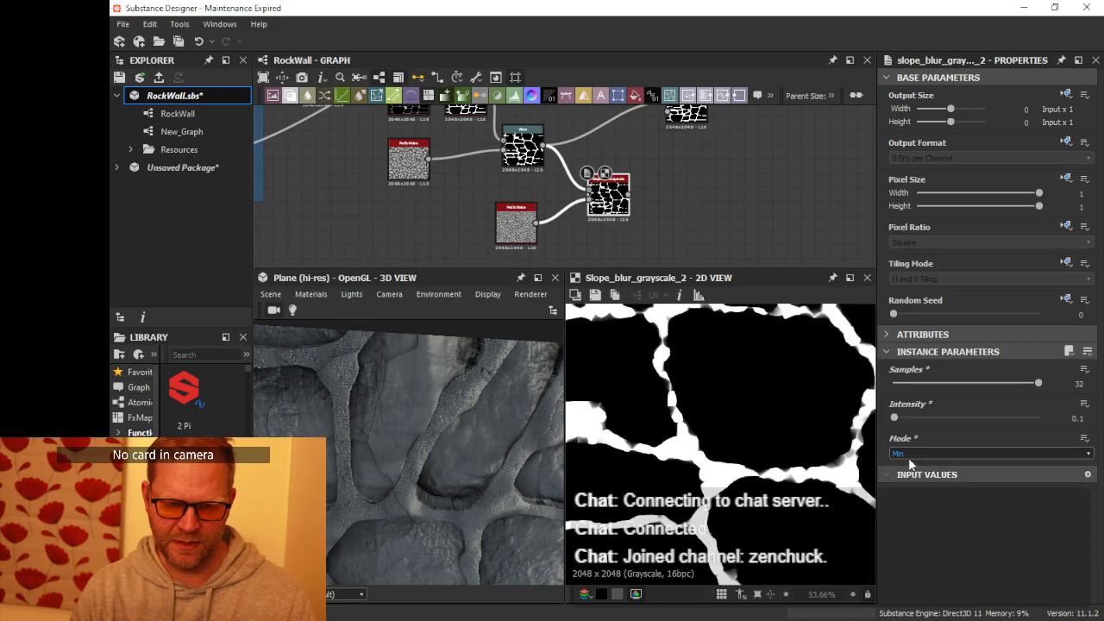
{"action": "left_click", "coordinate": [909, 479]}
{"action": "scroll", "coordinate": [770, 382], "scroll_direction": "down", "scroll_amount": 3}
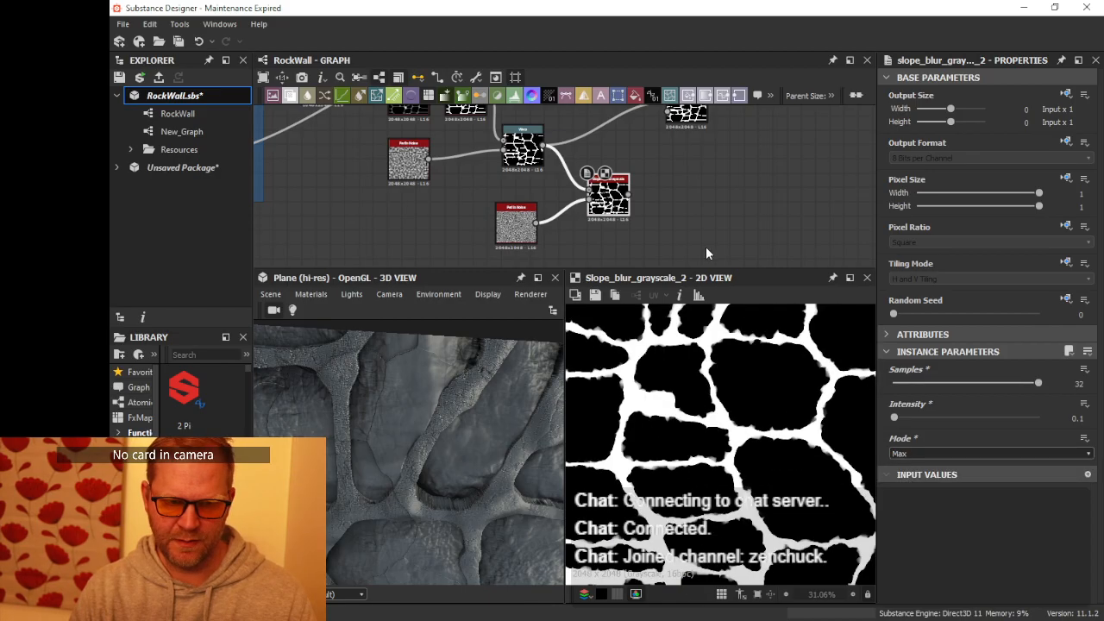
- Set the Slope Blur Grayscale mode to Min and its Intensity to 0.3
{"action": "left_click", "coordinate": [921, 452]}
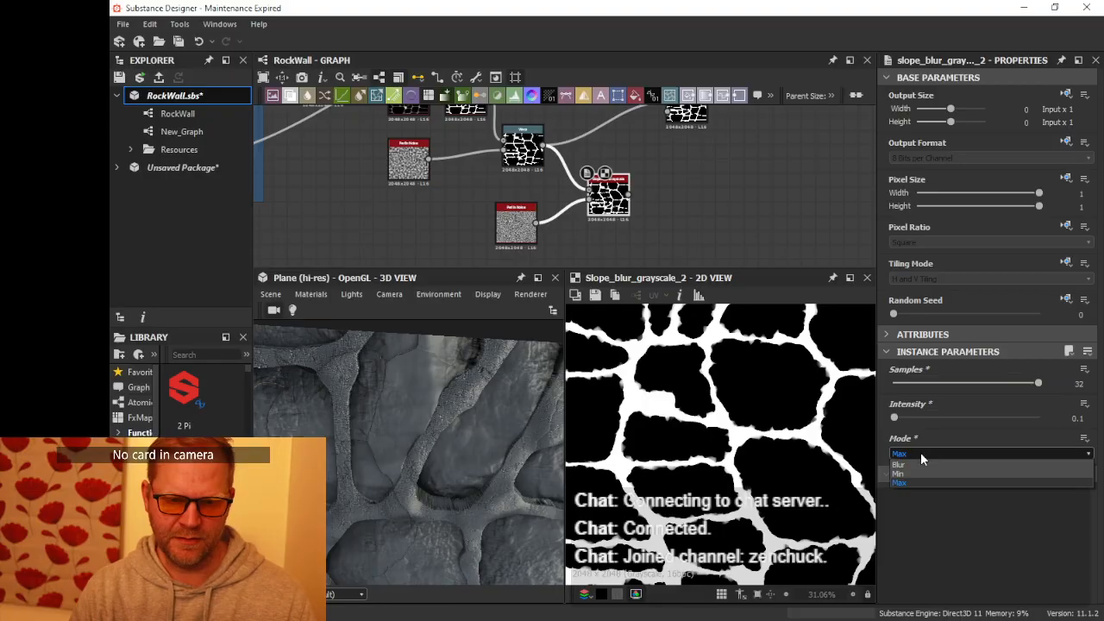
{"action": "left_click", "coordinate": [910, 477]}
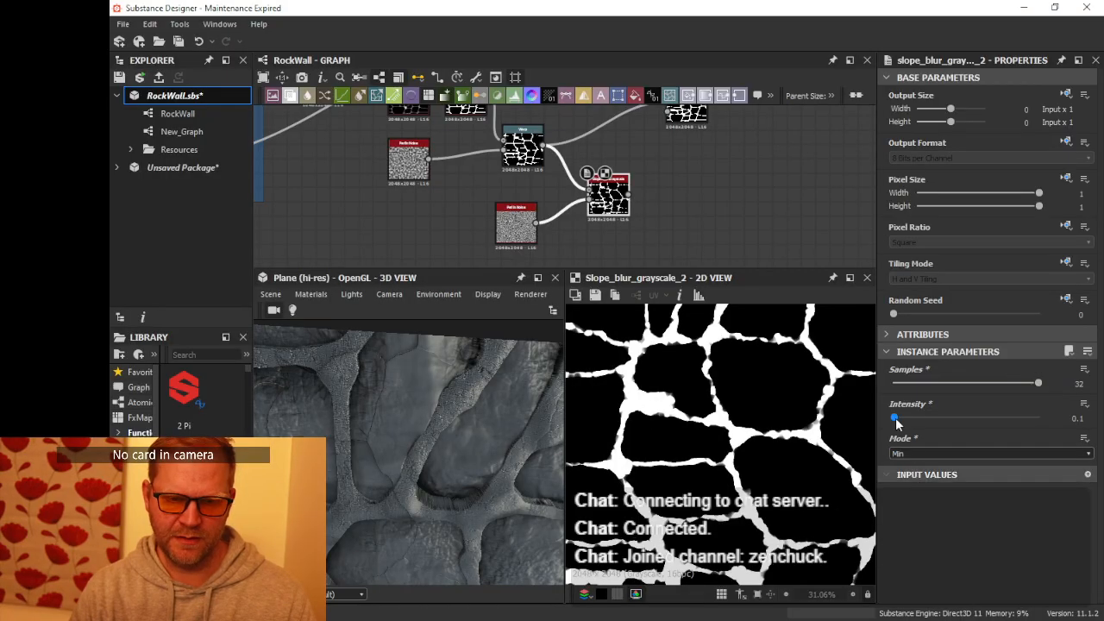
{"action": "left_click_drag", "start_coordinate": [896, 421], "coordinate": [898, 421]}
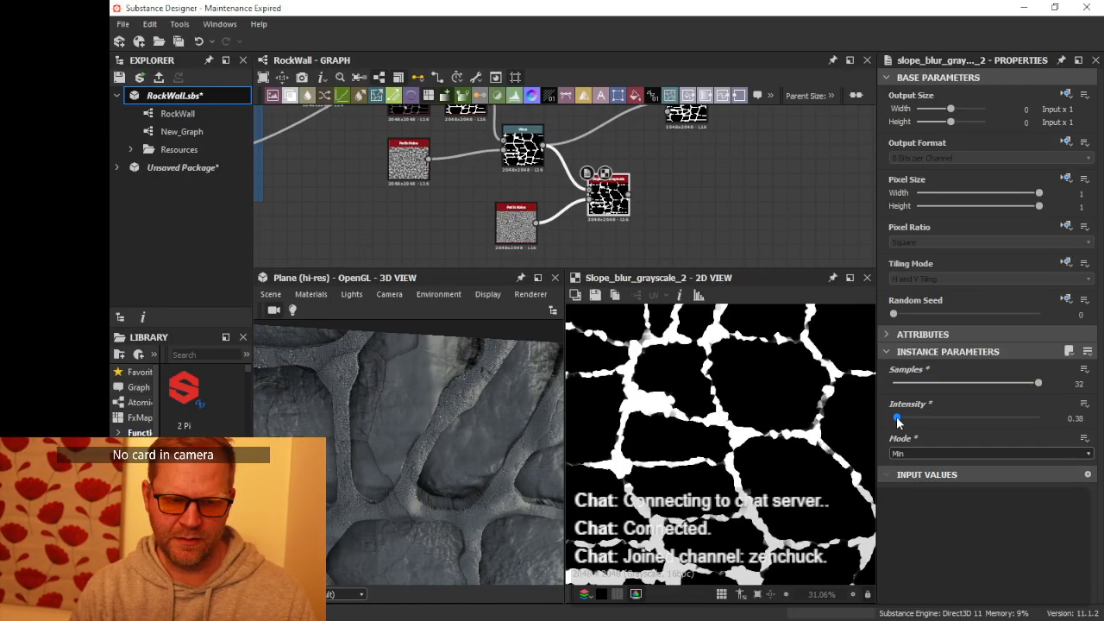
- Reposition the Max (Lighten) Blend, add a new Blend node on its output and connect the Slope Blur Grayscale to it
{"action": "middle_click_drag", "start_coordinate": [668, 159], "coordinate": [652, 198]}
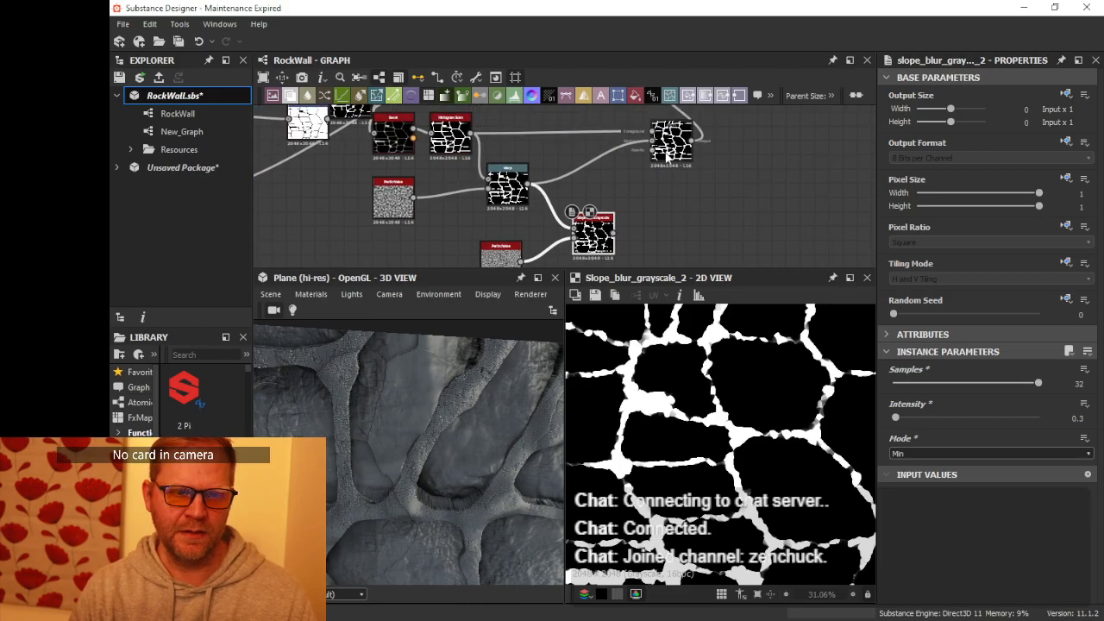
{"action": "left_click_drag", "start_coordinate": [668, 149], "coordinate": [695, 224]}
{"action": "double_click", "coordinate": [633, 183]}
{"action": "type", "text": "blend"}
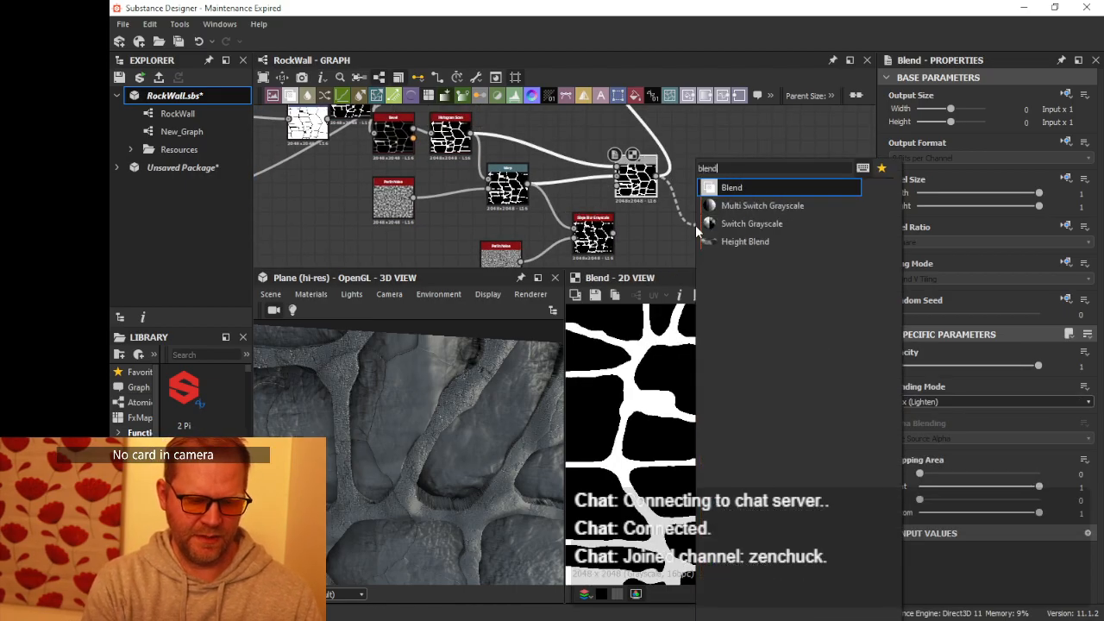
{"action": "key", "text": "Return"}
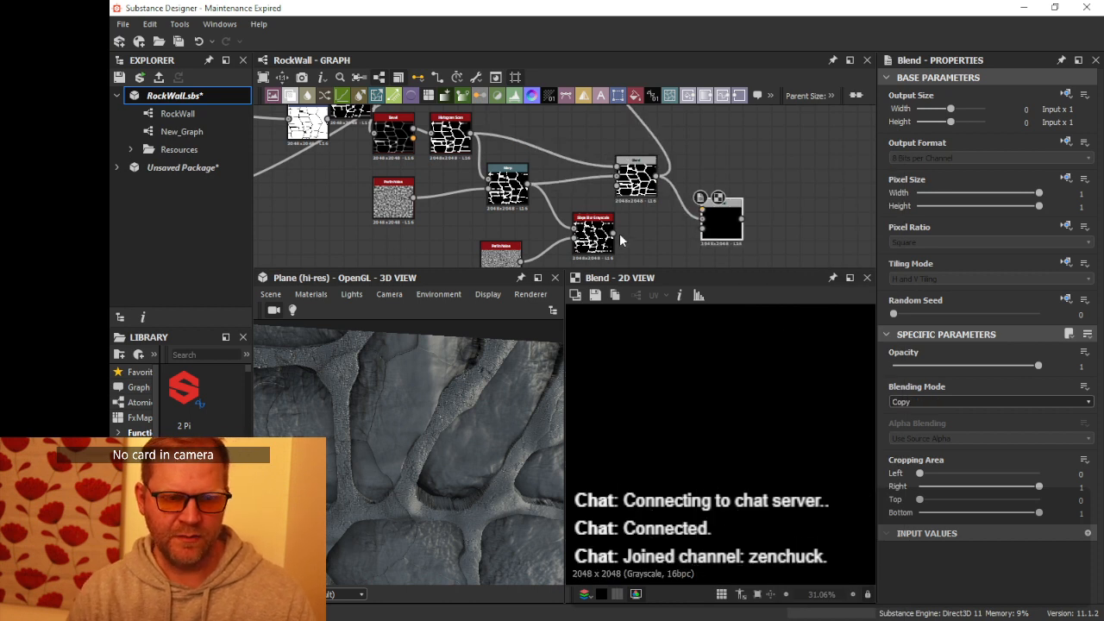
{"action": "left_click_drag", "start_coordinate": [613, 233], "coordinate": [647, 228]}
{"action": "left_click_drag", "start_coordinate": [706, 212], "coordinate": [704, 213]}
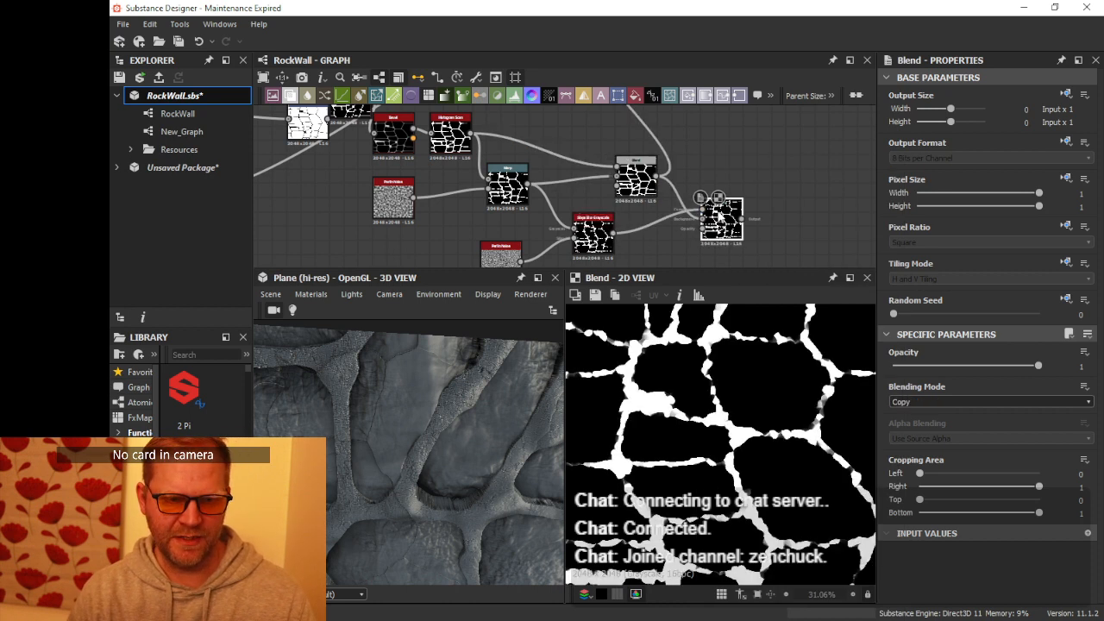
- Set the new Blend node's blending mode to Add (Linear Dodge)
{"action": "left_click", "coordinate": [938, 403]}
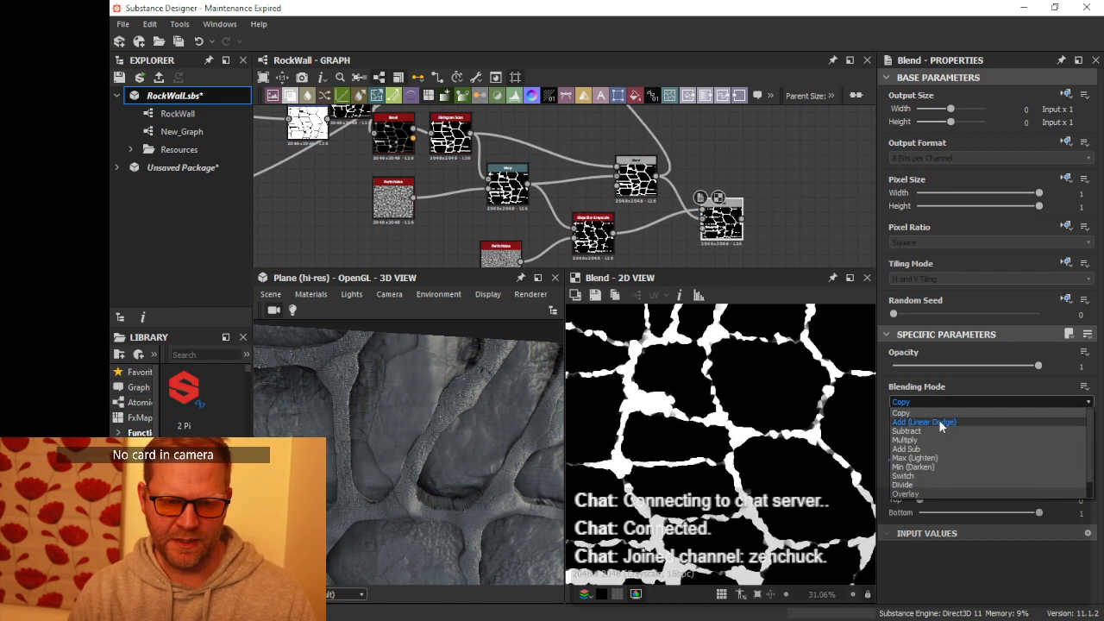
{"action": "left_click", "coordinate": [941, 424]}
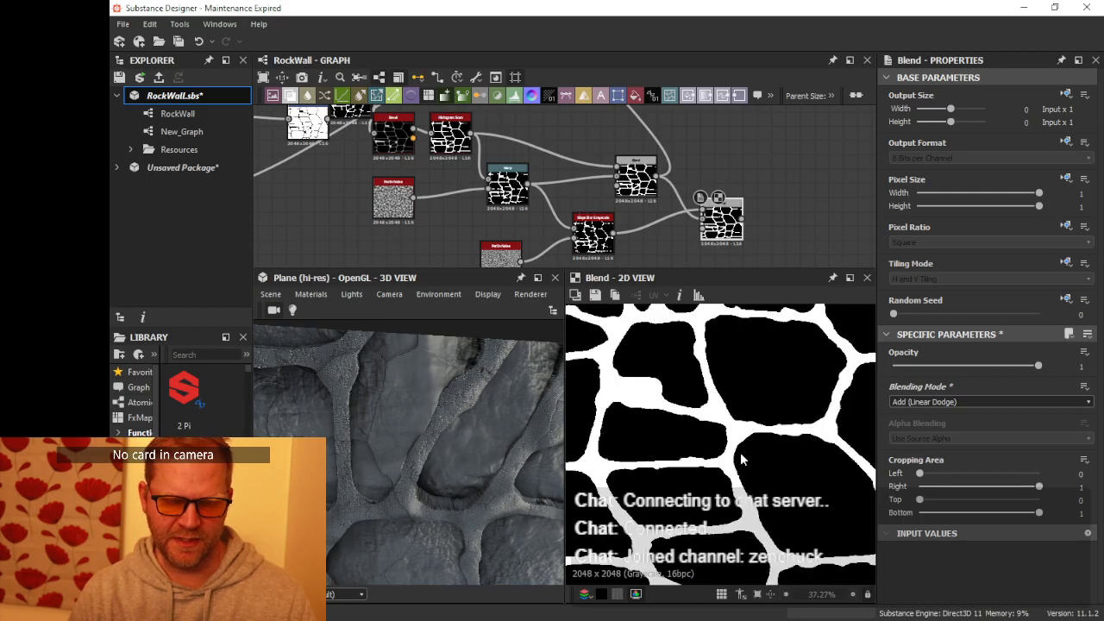
- Set the Warp node's Intensity to 0.05
{"action": "left_click", "coordinate": [510, 187]}
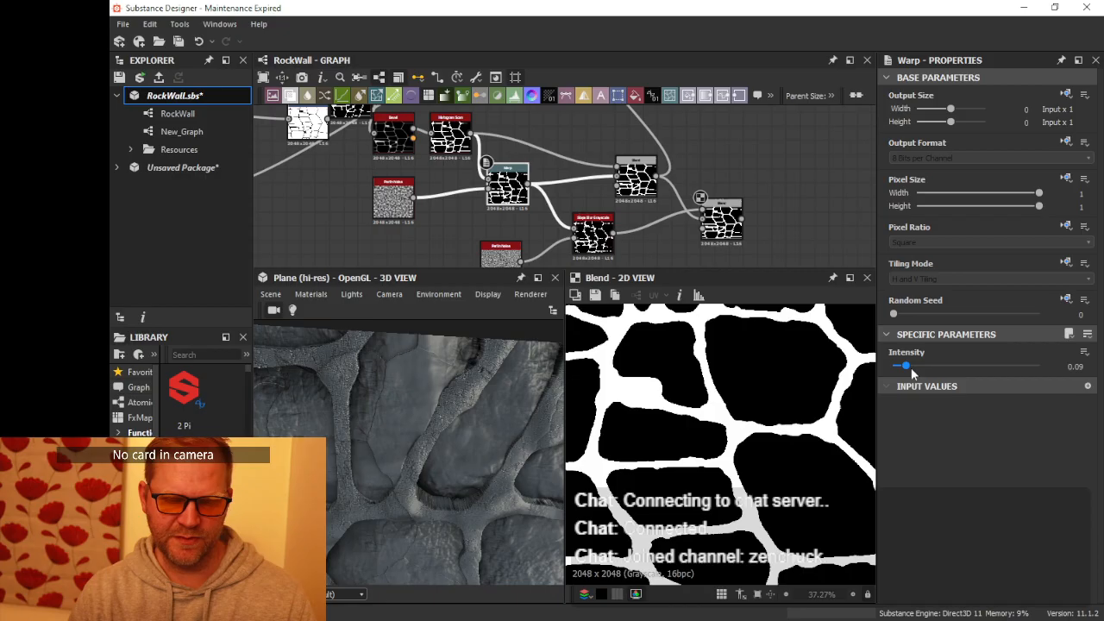
{"action": "scroll", "coordinate": [516, 188], "scroll_direction": "up", "scroll_amount": 3}
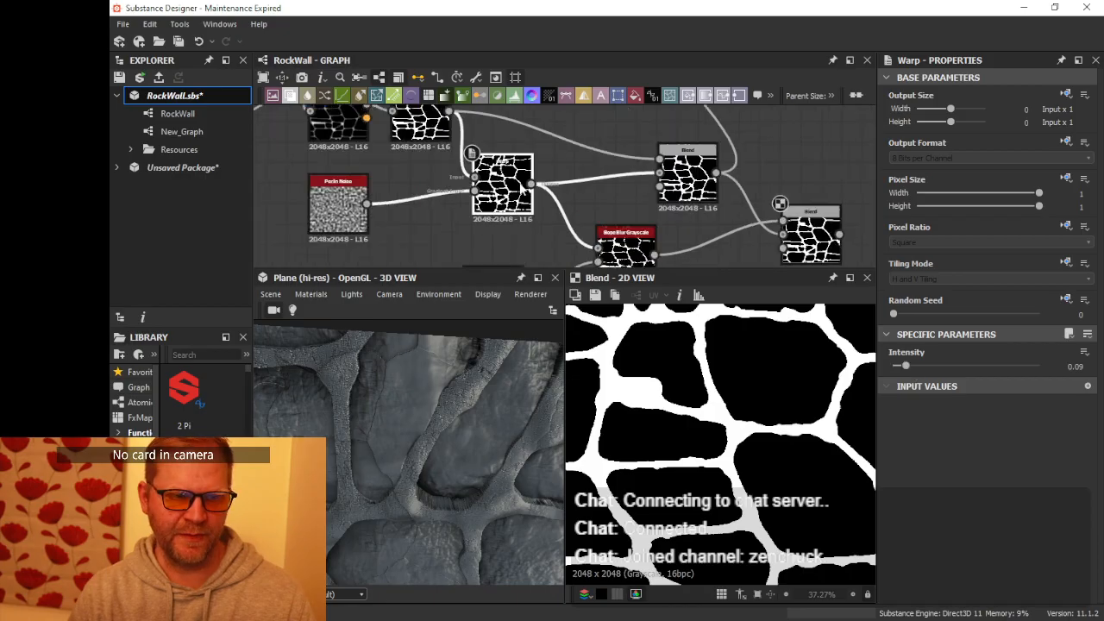
{"action": "scroll", "coordinate": [515, 186], "scroll_direction": "down", "scroll_amount": 2}
{"action": "middle_click_drag", "start_coordinate": [519, 181], "coordinate": [555, 202]}
{"action": "scroll", "coordinate": [557, 204], "scroll_direction": "up", "scroll_amount": 2}
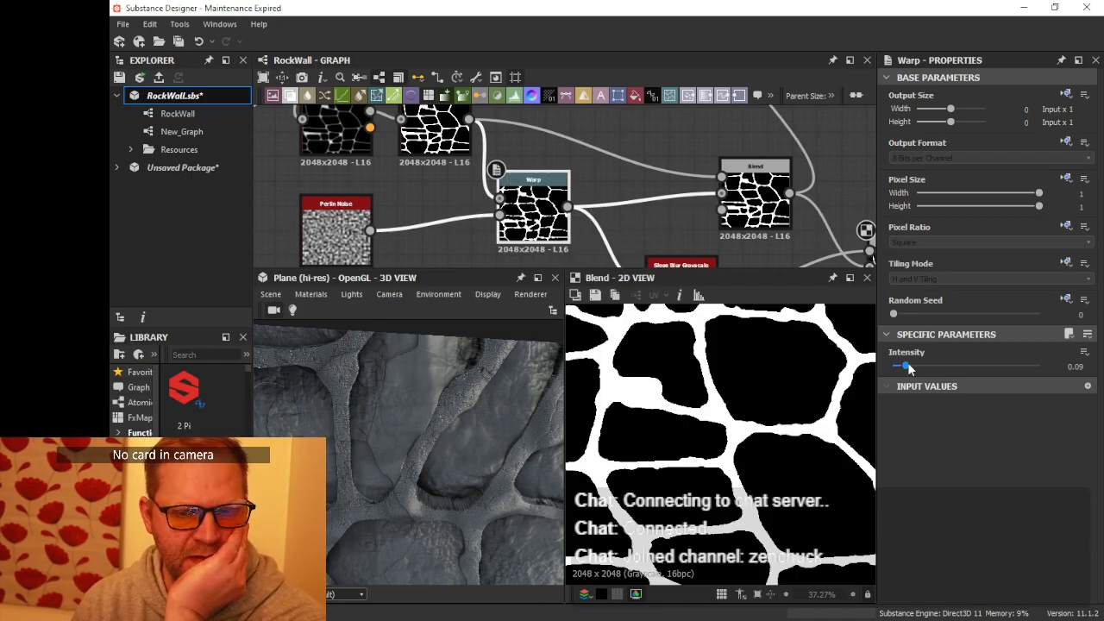
{"action": "mouse_move", "coordinate": [910, 369]}
{"action": "left_mouse_down"}
{"action": "mouse_move", "coordinate": [924, 368]}
{"action": "mouse_move", "coordinate": [900, 365]}
{"action": "left_mouse_up"}
- Move the Max (Lighten) Blend's downstream mask connection to the Add (Linear Dodge) Blend's output and check the rock wall in 3D
{"action": "scroll", "coordinate": [754, 235], "scroll_direction": "down", "scroll_amount": 5}
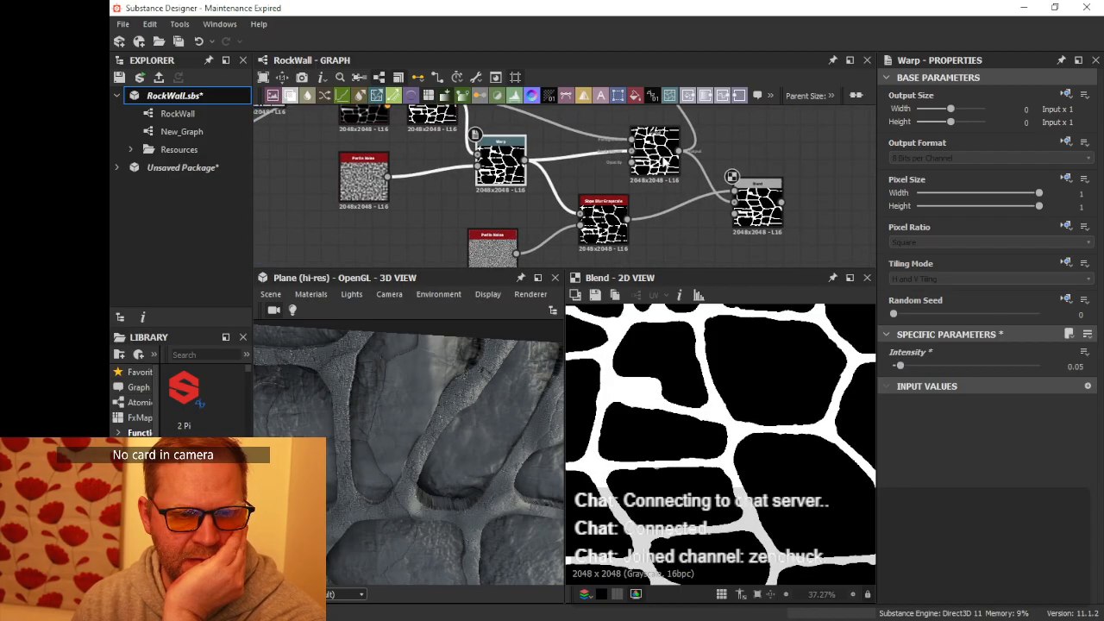
{"action": "scroll", "coordinate": [495, 441], "scroll_direction": "down", "scroll_amount": 2}
{"action": "scroll", "coordinate": [494, 439], "scroll_direction": "down", "scroll_amount": 2}
{"action": "scroll", "coordinate": [496, 439], "scroll_direction": "up", "scroll_amount": 4}
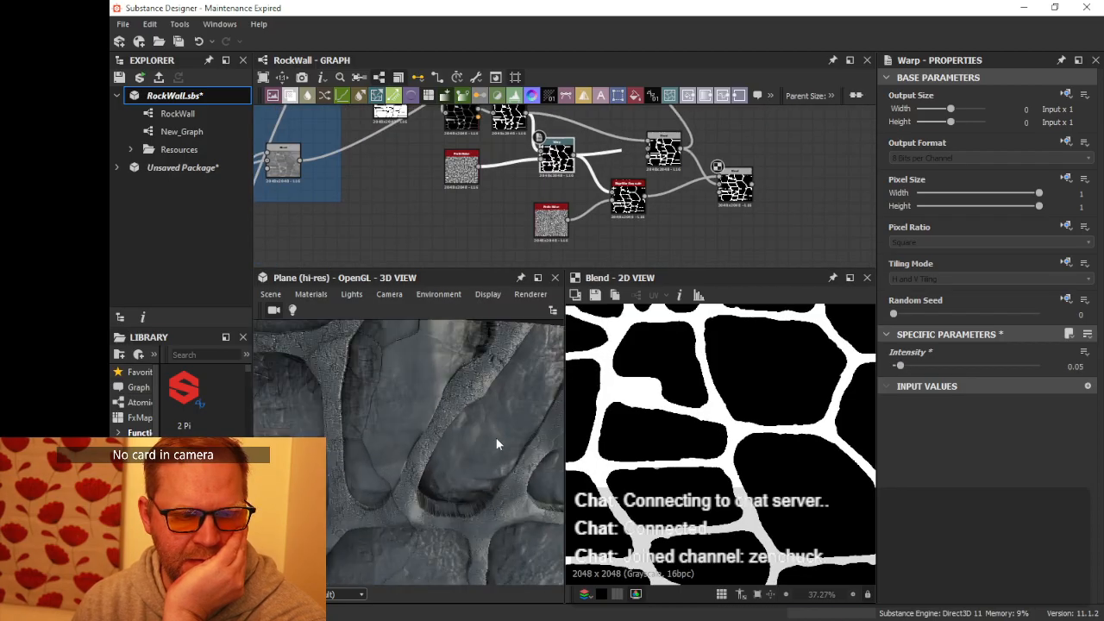
{"action": "left_click_drag", "start_coordinate": [686, 154], "coordinate": [743, 189]}
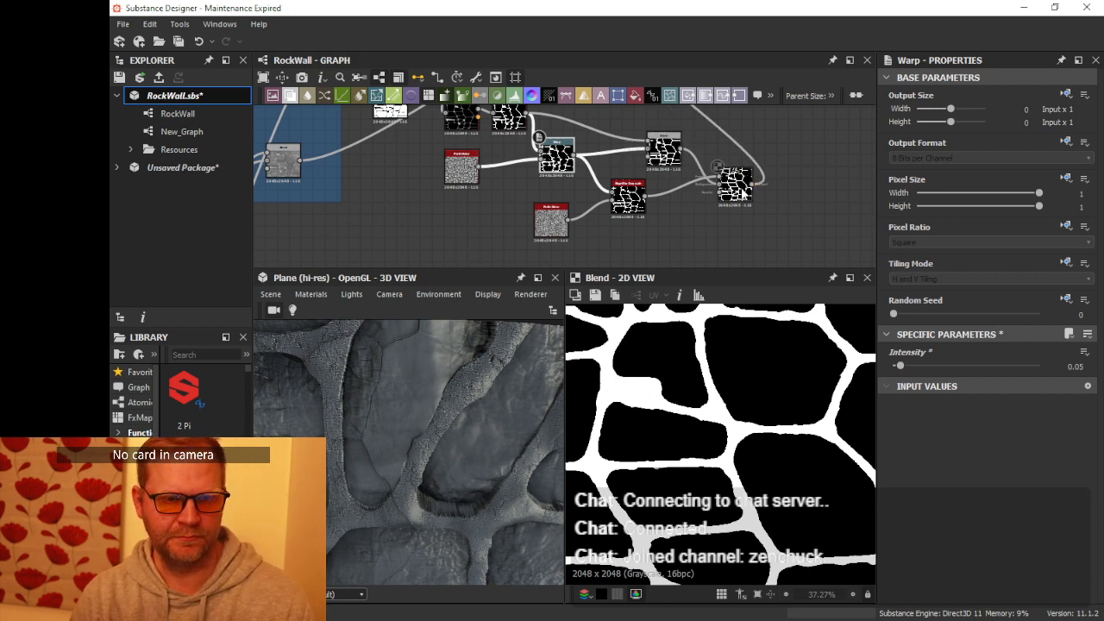
{"action": "scroll", "coordinate": [386, 454], "scroll_direction": "down", "scroll_amount": 4}
{"action": "middle_click_drag", "start_coordinate": [387, 454], "coordinate": [443, 411]}
{"action": "scroll", "coordinate": [444, 437], "scroll_direction": "up", "scroll_amount": 5}
{"action": "scroll", "coordinate": [444, 412], "scroll_direction": "down", "scroll_amount": 4}
{"action": "middle_click_drag", "start_coordinate": [591, 188], "coordinate": [617, 188]}
{"action": "left_click_drag", "start_coordinate": [467, 390], "coordinate": [464, 394]}
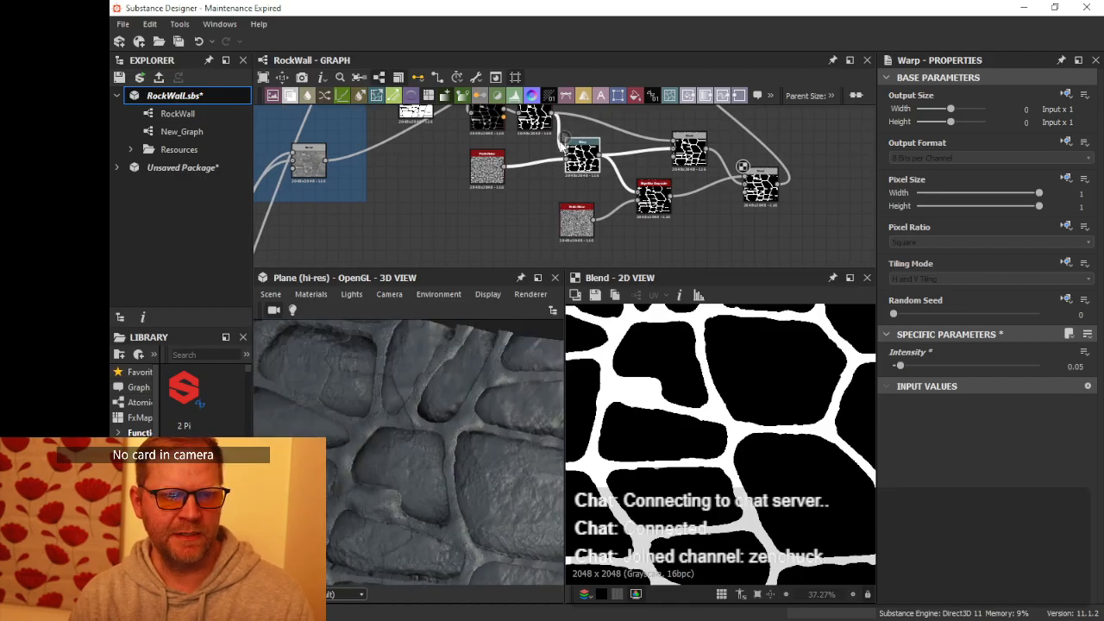
- Replace the Warp node with a Slope Blur Grayscale fed by the crack mask's Histogram Scan and the Perlin Noise
{"action": "middle_click_drag", "start_coordinate": [563, 145], "coordinate": [566, 182]}
{"action": "scroll", "coordinate": [584, 202], "scroll_direction": "up", "scroll_amount": 3}
{"action": "left_click_drag", "start_coordinate": [590, 197], "coordinate": [605, 206]}
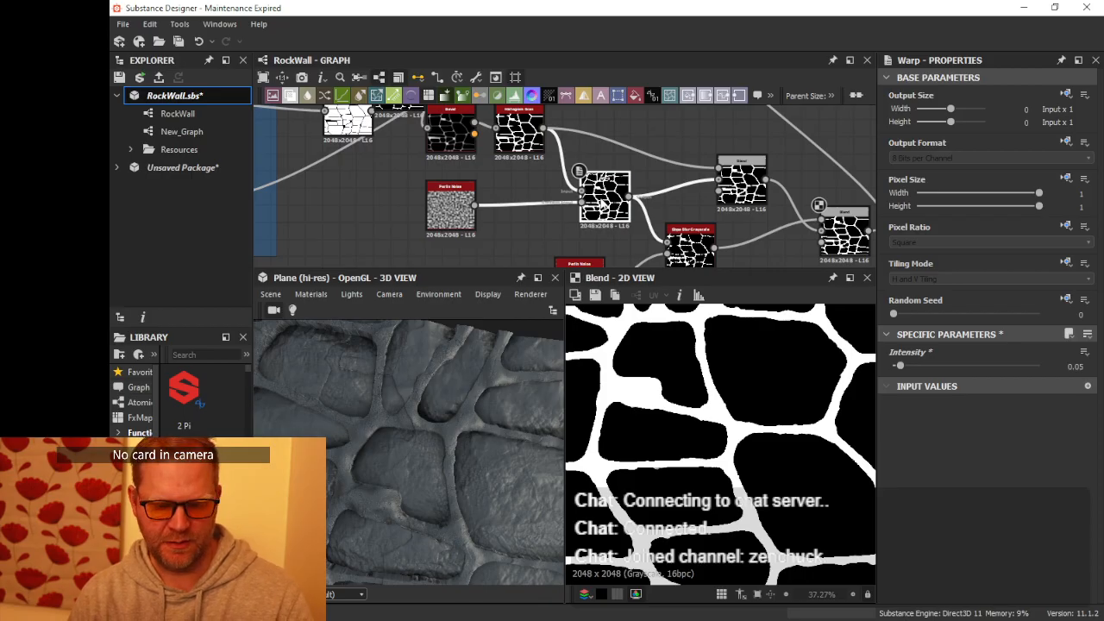
{"action": "key", "text": "Delete"}
{"action": "left_click_drag", "start_coordinate": [542, 128], "coordinate": [598, 183]}
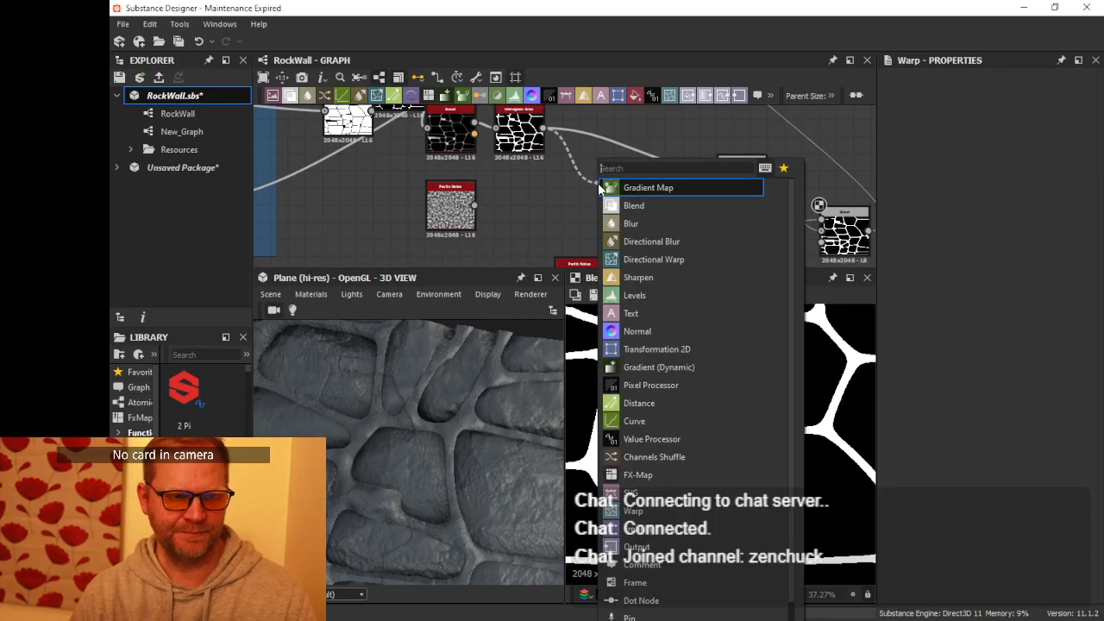
{"action": "type", "text": "slope"}
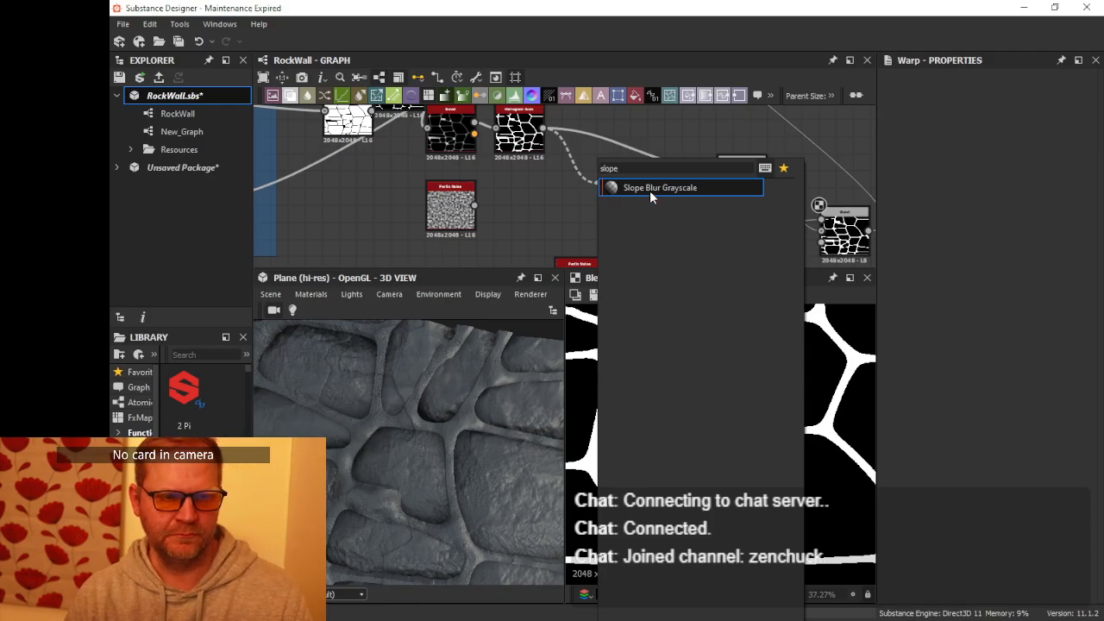
{"action": "left_click", "coordinate": [651, 191]}
{"action": "left_click_drag", "start_coordinate": [616, 206], "coordinate": [589, 208]}
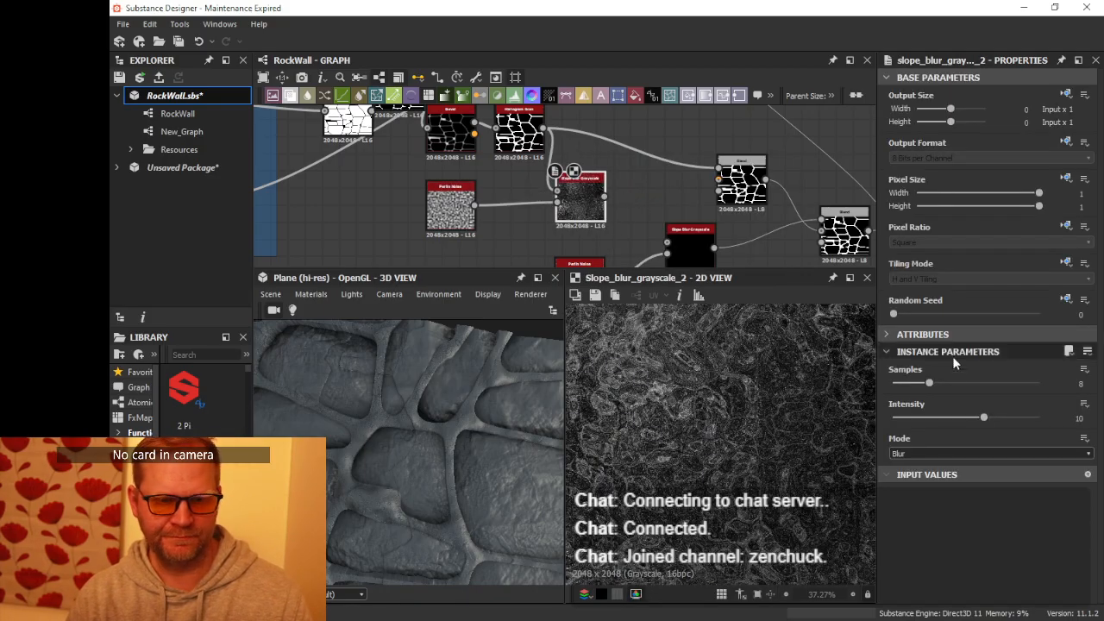
- Set the new Slope Blur Grayscale's Samples to 32 and Intensity to 0.38
{"action": "left_click_drag", "start_coordinate": [929, 382], "coordinate": [1038, 382]}
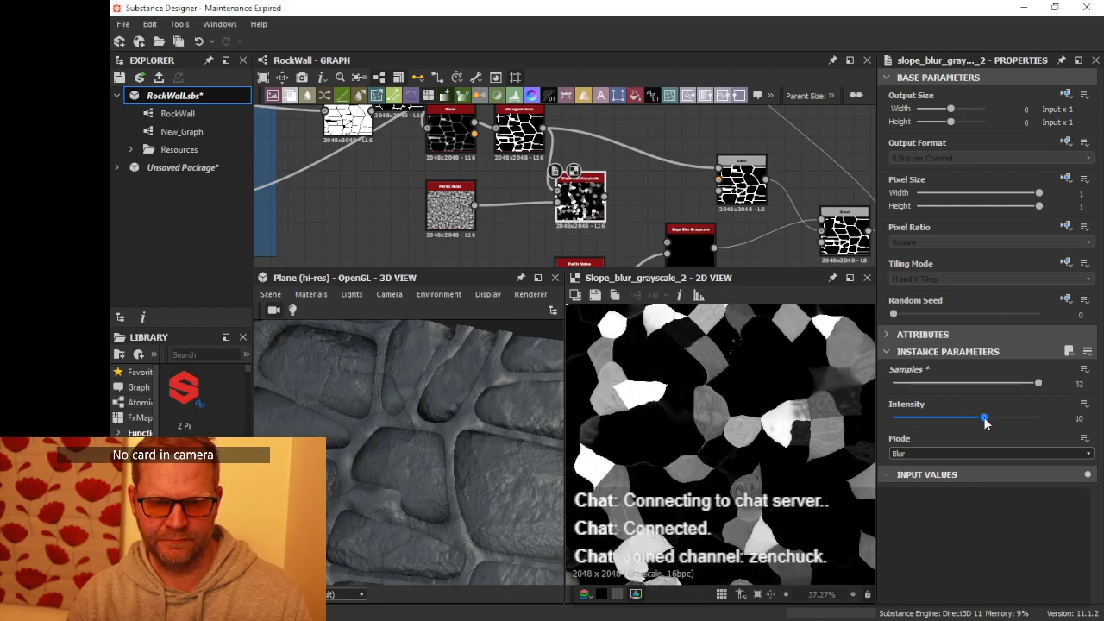
{"action": "left_click_drag", "start_coordinate": [986, 422], "coordinate": [897, 421]}
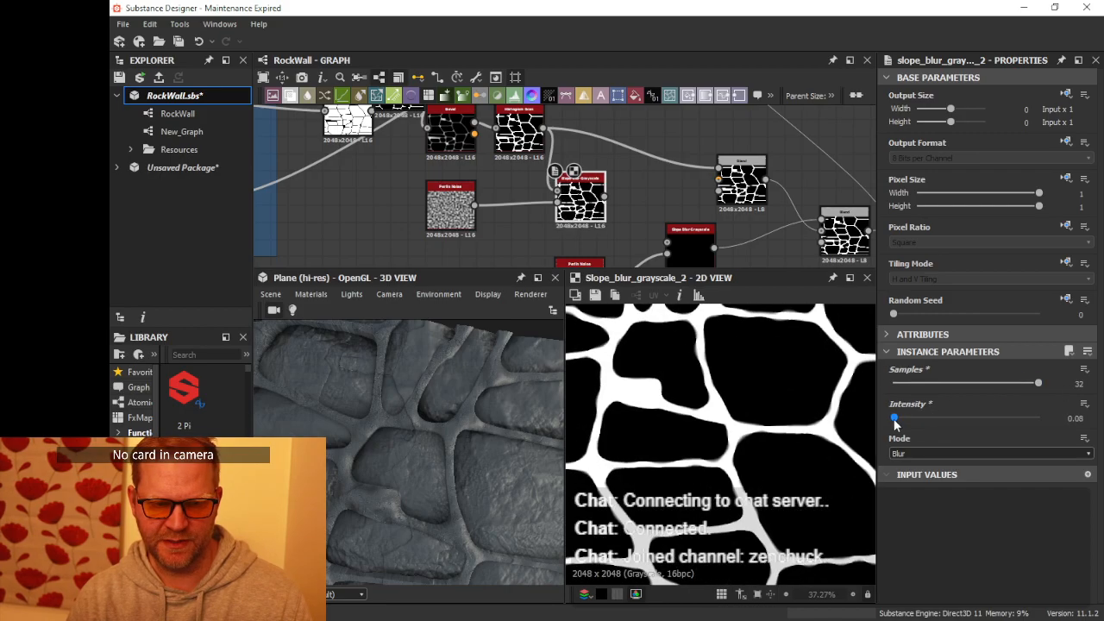
{"action": "left_click_drag", "start_coordinate": [893, 418], "coordinate": [897, 423]}
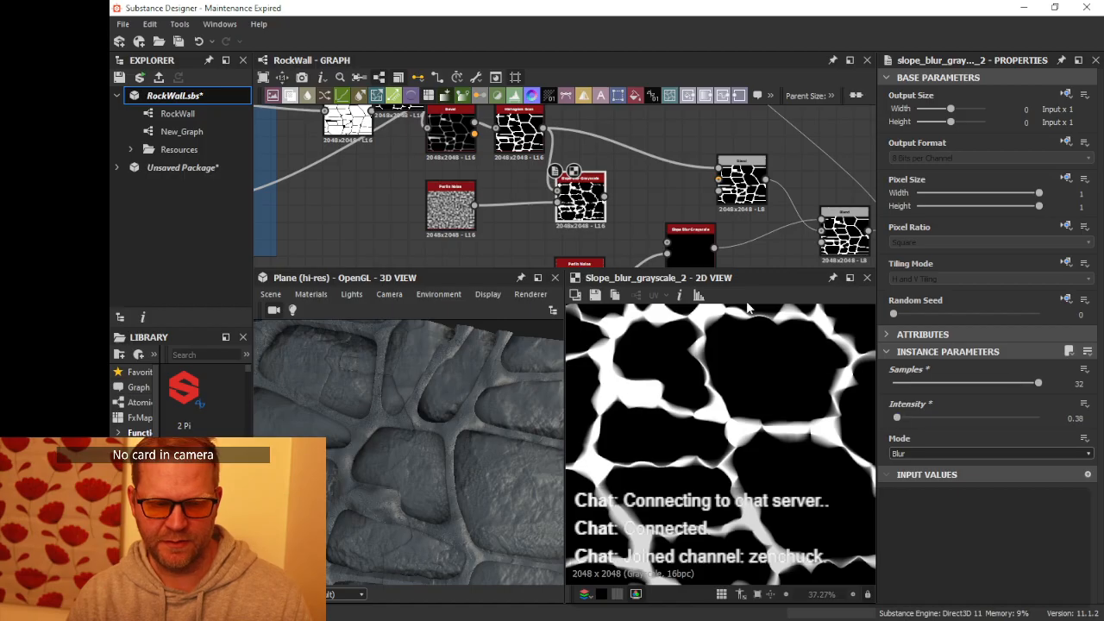
- Connect the new Slope Blur Grayscale to the second one's Grayscale input and move the second one and its Perlin Noise closer
{"action": "middle_click_drag", "start_coordinate": [610, 191], "coordinate": [616, 156]}
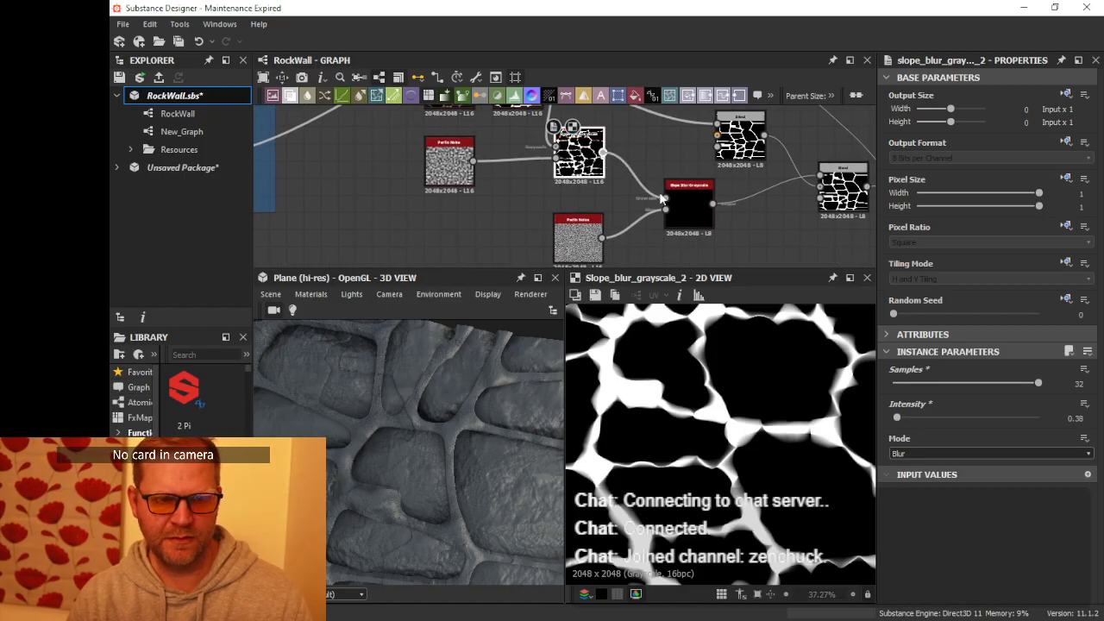
{"action": "left_click_drag", "start_coordinate": [663, 198], "coordinate": [666, 200]}
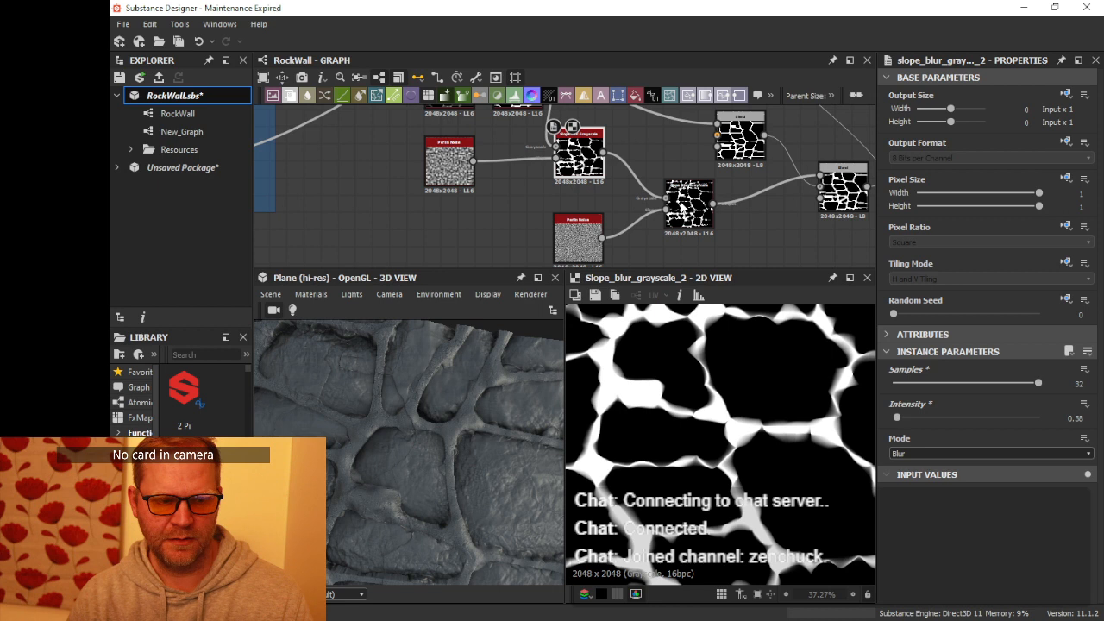
{"action": "mouse_move", "coordinate": [503, 465]}
{"action": "left_mouse_down"}
{"action": "mouse_move", "coordinate": [460, 458]}
{"action": "mouse_move", "coordinate": [491, 475]}
{"action": "mouse_move", "coordinate": [498, 468]}
{"action": "left_mouse_up"}
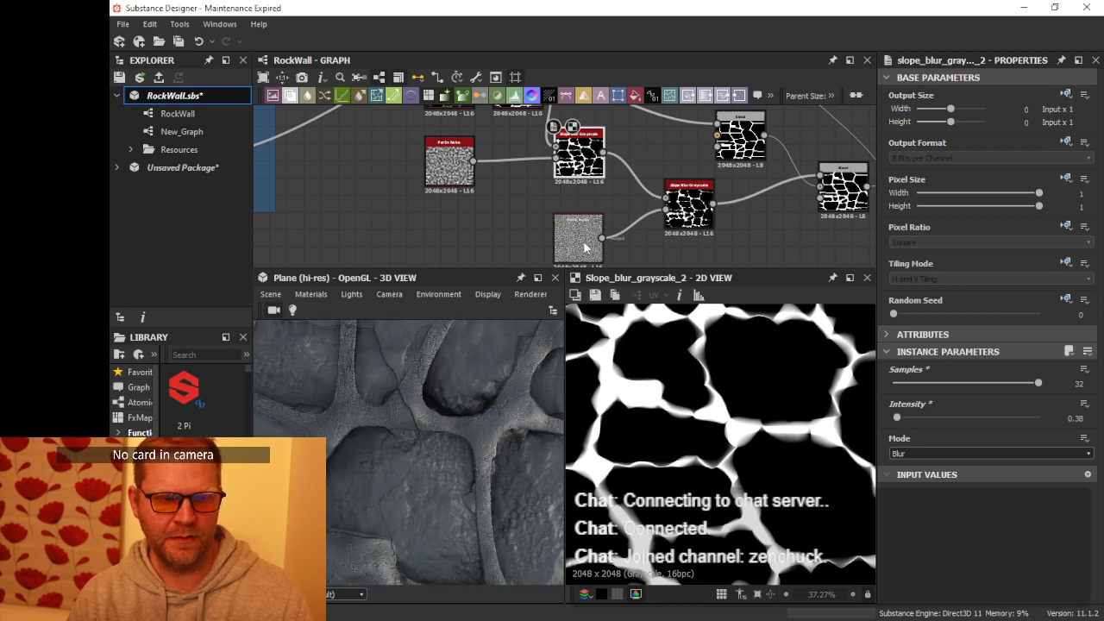
{"action": "middle_click_drag", "start_coordinate": [637, 195], "coordinate": [546, 191]}
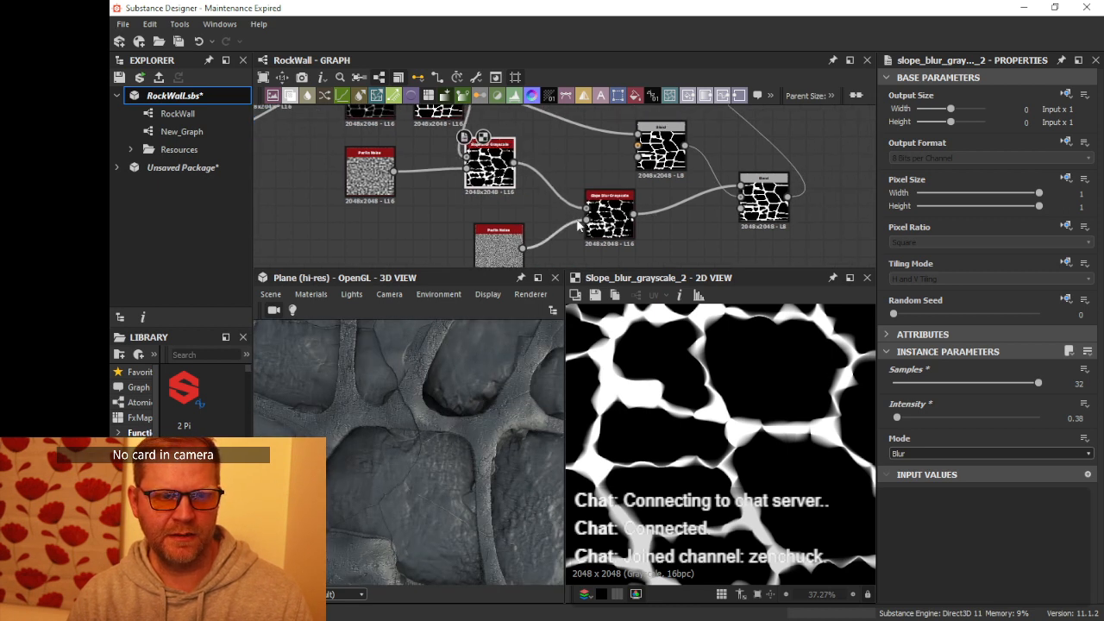
{"action": "left_click_drag", "start_coordinate": [595, 220], "coordinate": [552, 220]}
{"action": "left_click_drag", "start_coordinate": [495, 246], "coordinate": [469, 247]}
{"action": "left_click", "coordinate": [556, 232]}
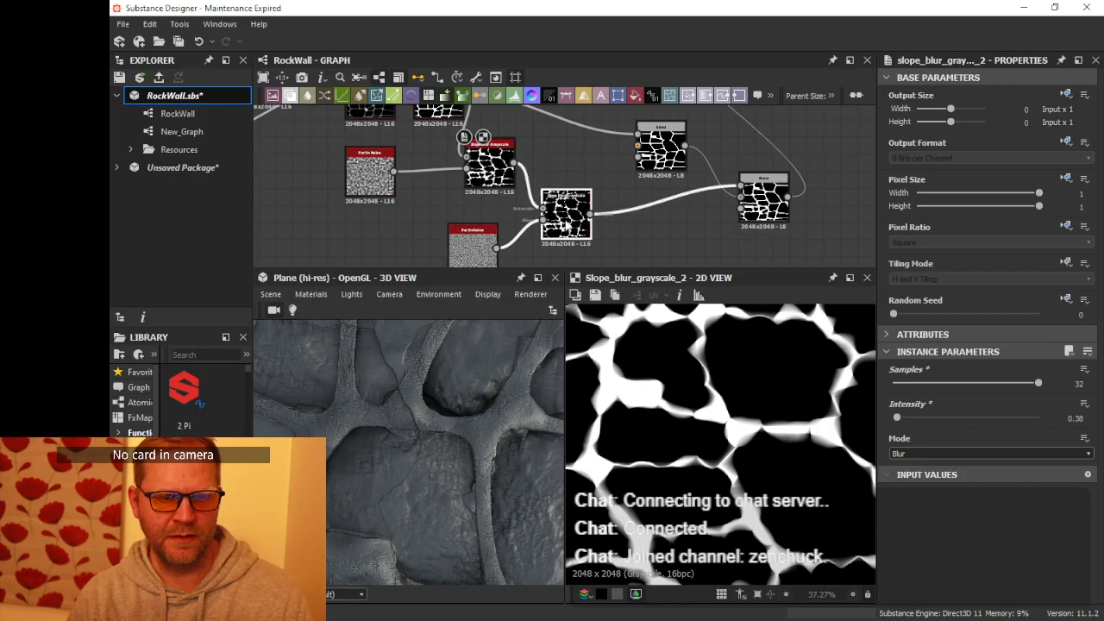
- Insert a Histogram Scan between the second Slope Blur Grayscale and the final mask Blend, with Position set to 1
{"action": "double_click", "coordinate": [563, 226]}
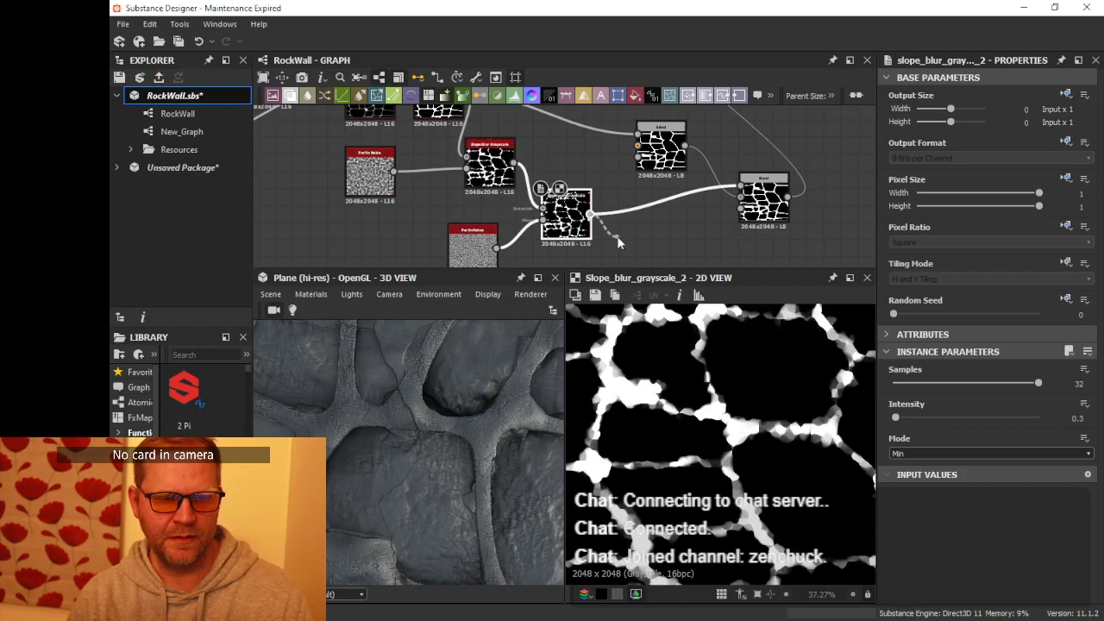
{"action": "left_click_drag", "start_coordinate": [617, 240], "coordinate": [617, 240]}
{"action": "type", "text": "his"}
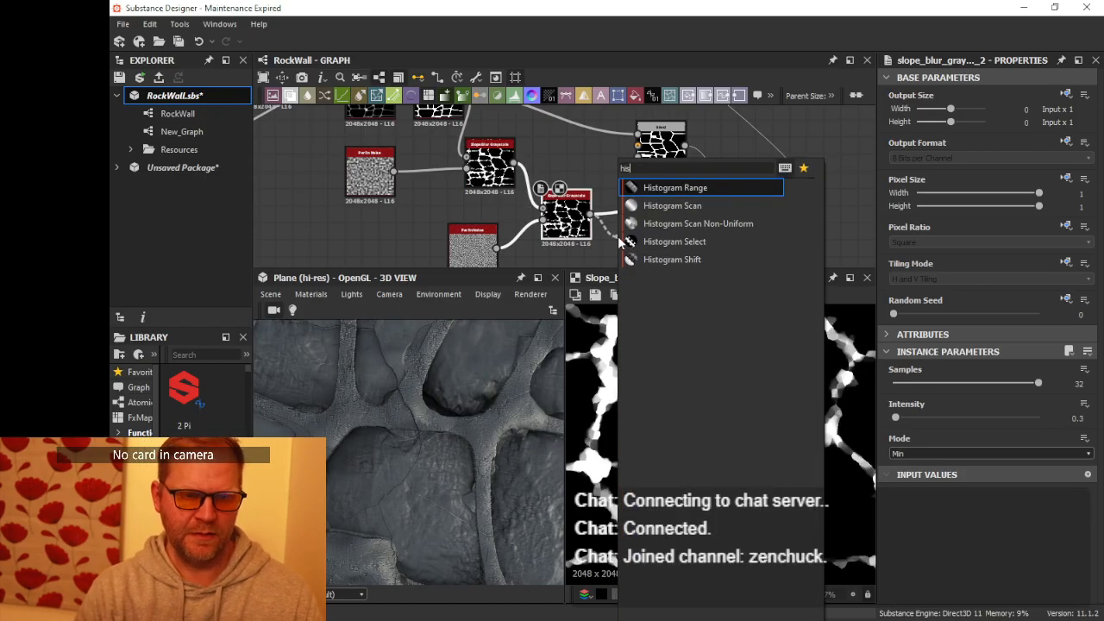
{"action": "left_click", "coordinate": [690, 206]}
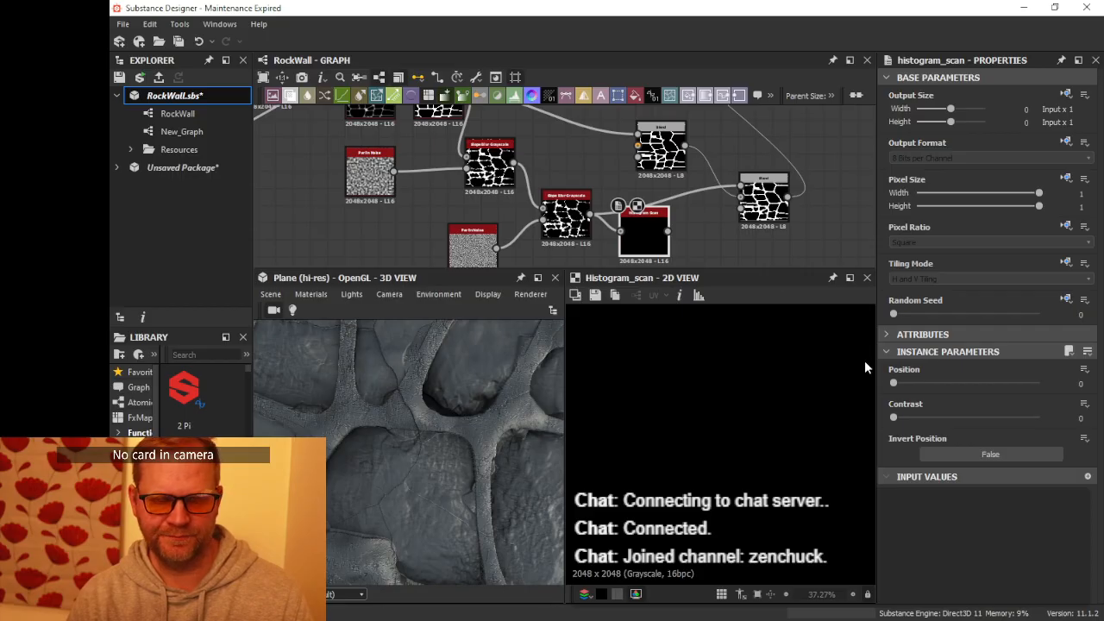
{"action": "left_click_drag", "start_coordinate": [895, 384], "coordinate": [1040, 384]}
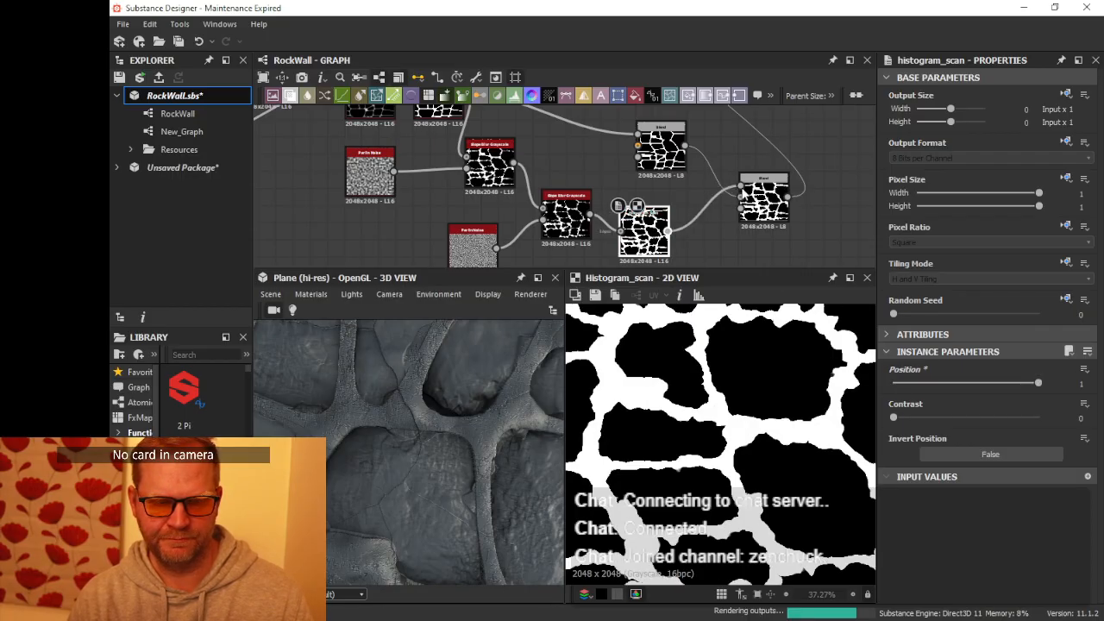
- Examine the roughened crack edges between the rocks up close and from several angles in the 3D view
{"action": "scroll", "coordinate": [462, 412], "scroll_direction": "down", "scroll_amount": 5}
{"action": "left_click_drag", "start_coordinate": [464, 412], "coordinate": [718, 380]}
{"action": "scroll", "coordinate": [419, 402], "scroll_direction": "up", "scroll_amount": 10}
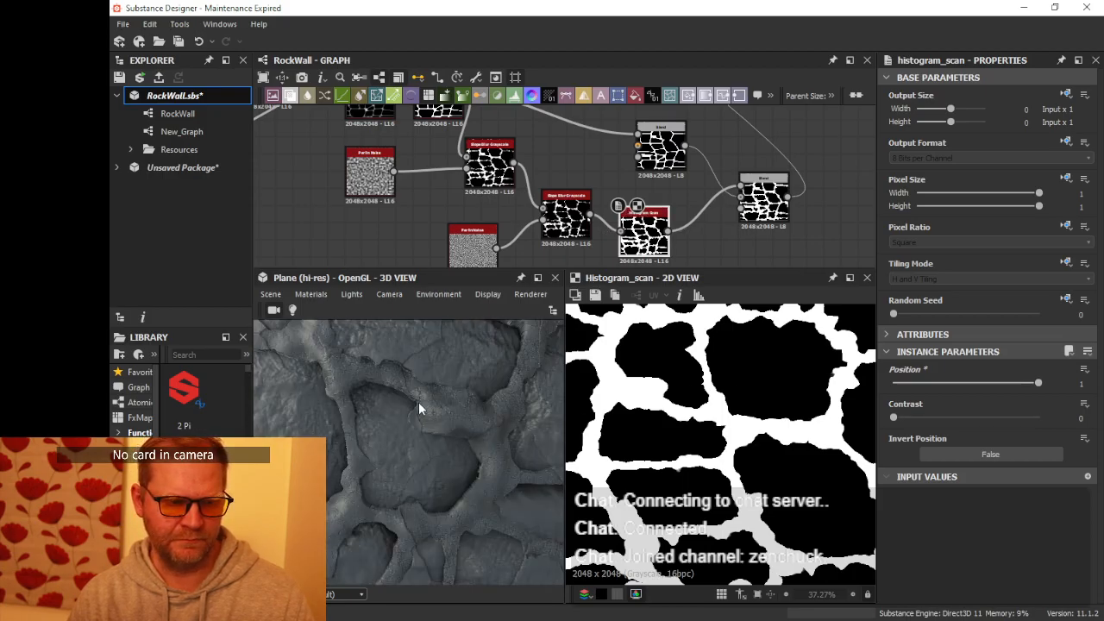
{"action": "left_click_drag", "start_coordinate": [407, 364], "coordinate": [809, 397]}
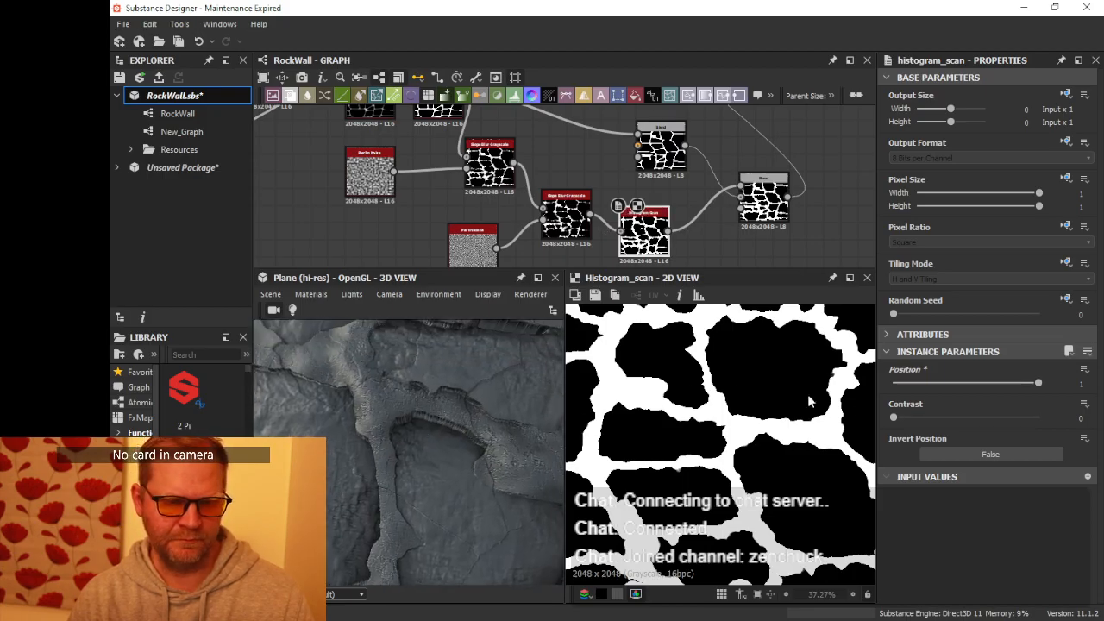
{"action": "left_click_drag", "start_coordinate": [895, 416], "coordinate": [866, 415]}
{"action": "scroll", "coordinate": [655, 230], "scroll_direction": "down", "scroll_amount": 2}
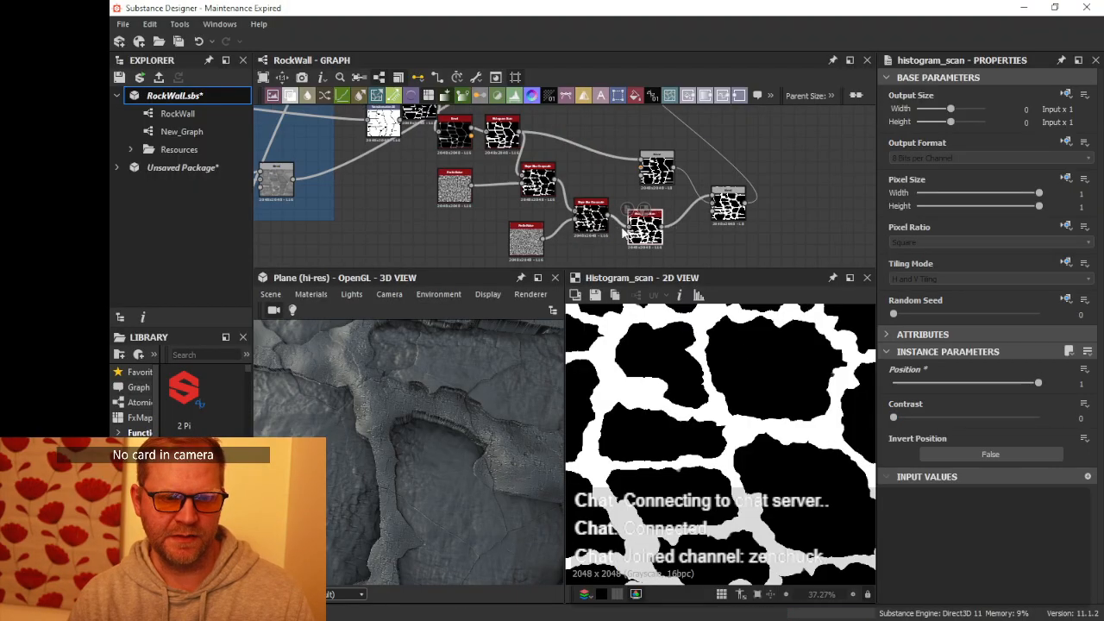
{"action": "left_click_drag", "start_coordinate": [480, 383], "coordinate": [639, 369]}
- Trace the masked height Blend back through its upstream Blend nodes, checking their blending modes and opacities
{"action": "scroll", "coordinate": [699, 161], "scroll_direction": "down", "scroll_amount": 1}
{"action": "middle_click_drag", "start_coordinate": [701, 156], "coordinate": [707, 254]}
{"action": "scroll", "coordinate": [647, 200], "scroll_direction": "up", "scroll_amount": 2}
{"action": "left_click", "coordinate": [640, 165]}
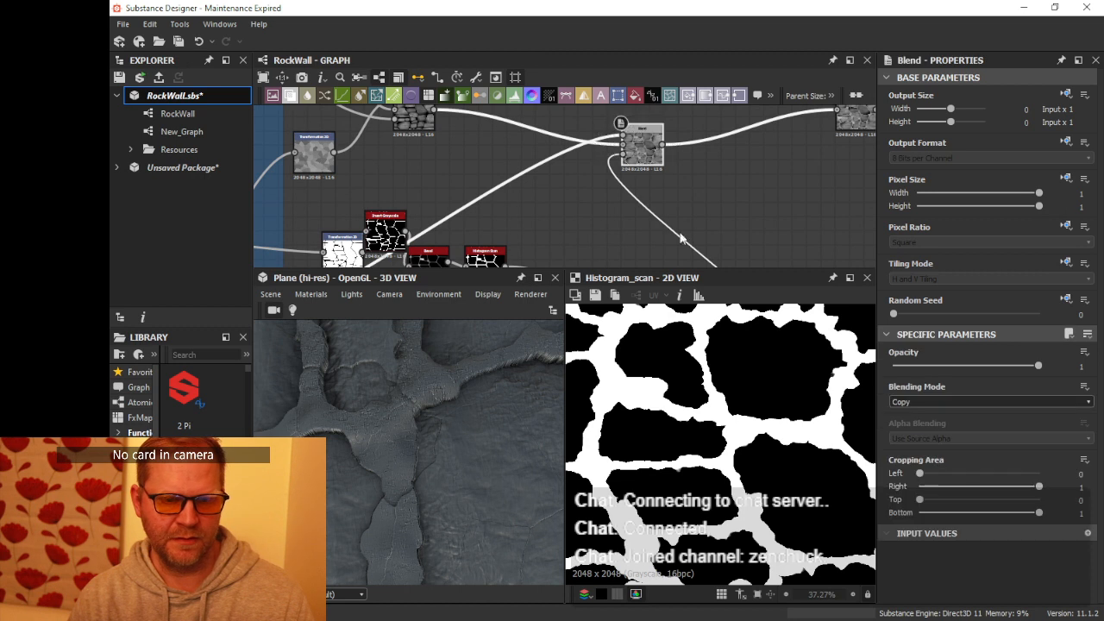
{"action": "middle_click_drag", "start_coordinate": [523, 167], "coordinate": [636, 109]}
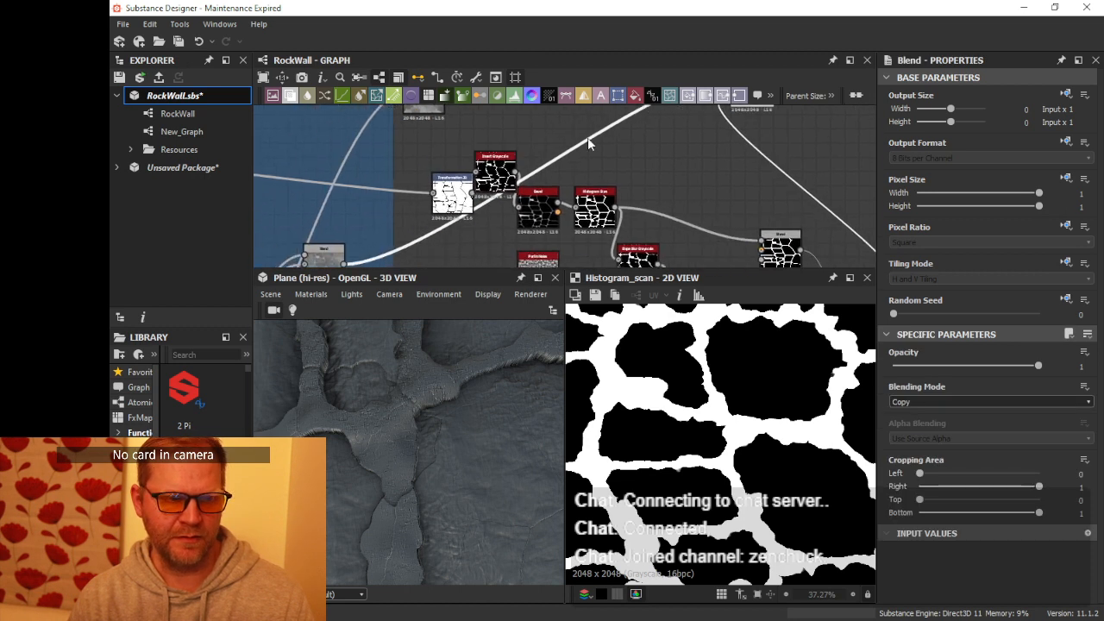
{"action": "scroll", "coordinate": [584, 139], "scroll_direction": "down", "scroll_amount": 1}
{"action": "middle_click_drag", "start_coordinate": [552, 152], "coordinate": [636, 125]}
{"action": "scroll", "coordinate": [478, 208], "scroll_direction": "up", "scroll_amount": 2}
{"action": "scroll", "coordinate": [477, 206], "scroll_direction": "up", "scroll_amount": 1}
{"action": "middle_click_drag", "start_coordinate": [461, 220], "coordinate": [520, 195]}
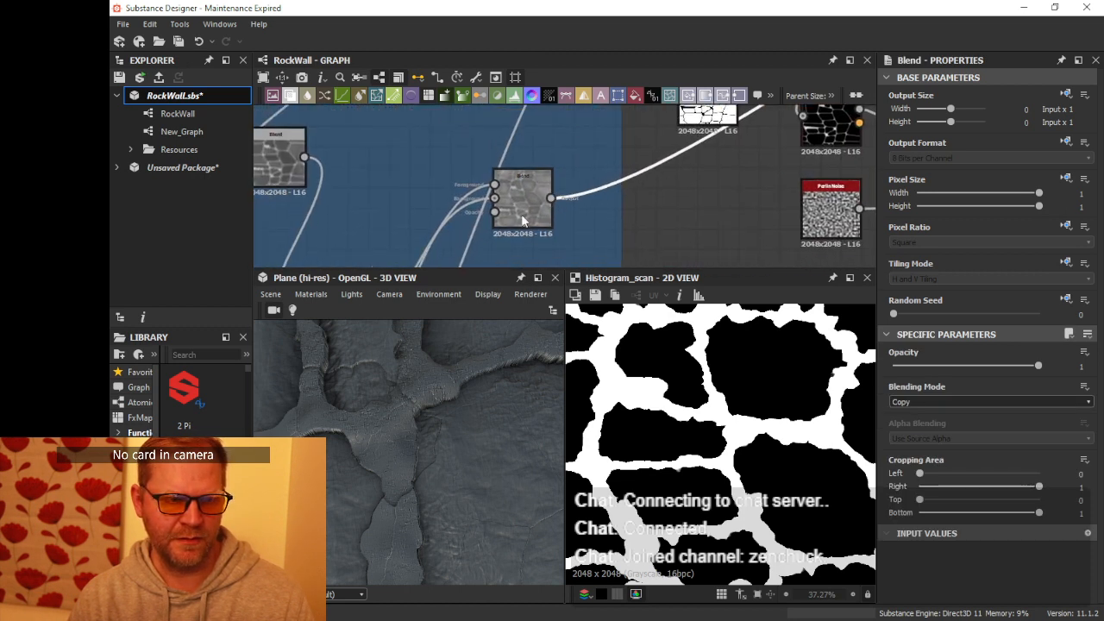
{"action": "scroll", "coordinate": [520, 195], "scroll_direction": "up", "scroll_amount": 2}
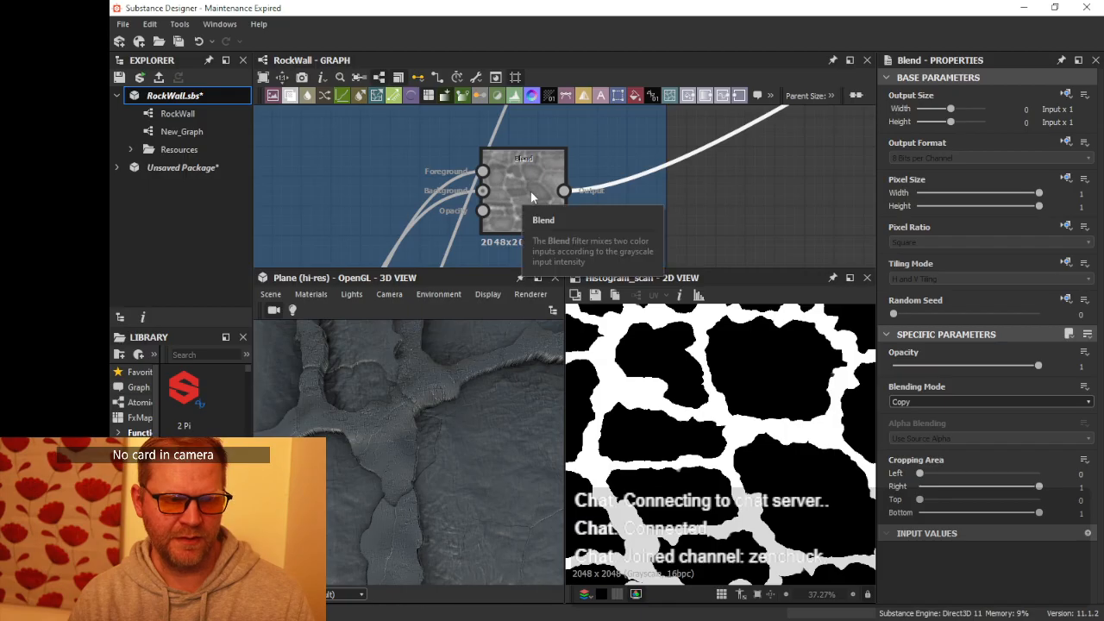
{"action": "scroll", "coordinate": [521, 193], "scroll_direction": "down", "scroll_amount": 3}
{"action": "left_click", "coordinate": [502, 217]}
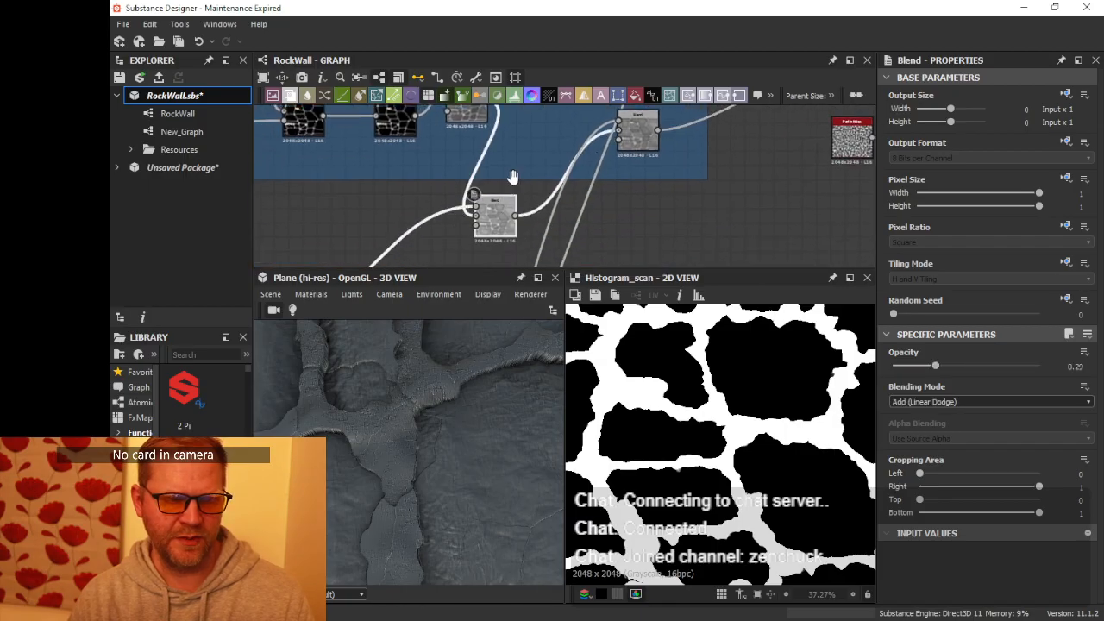
{"action": "middle_click_drag", "start_coordinate": [513, 178], "coordinate": [531, 231]}
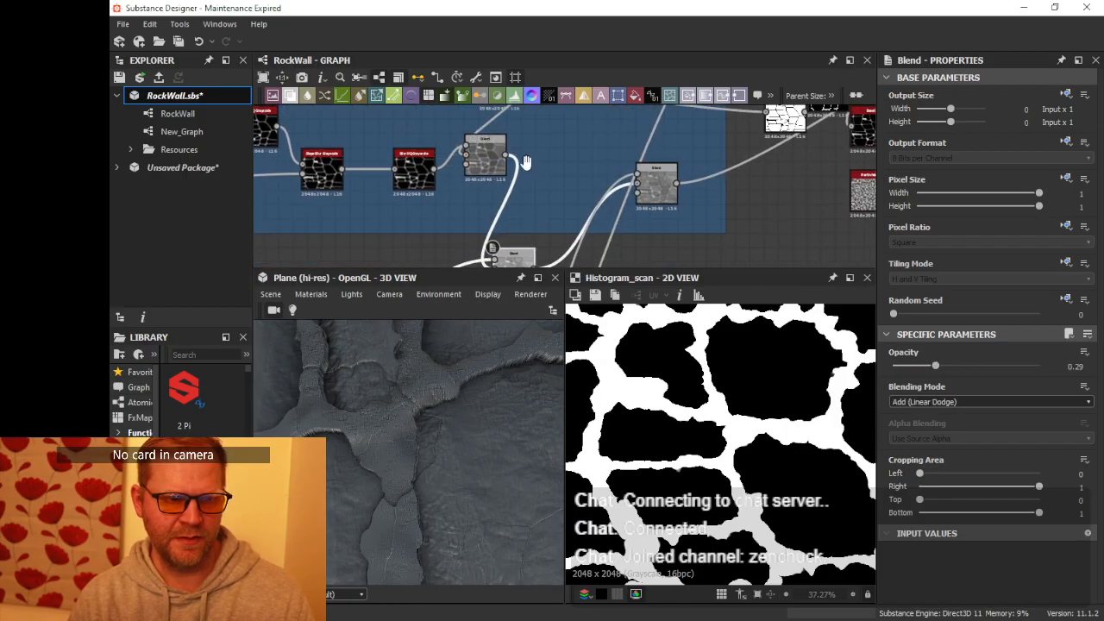
{"action": "middle_click_drag", "start_coordinate": [525, 162], "coordinate": [449, 229]}
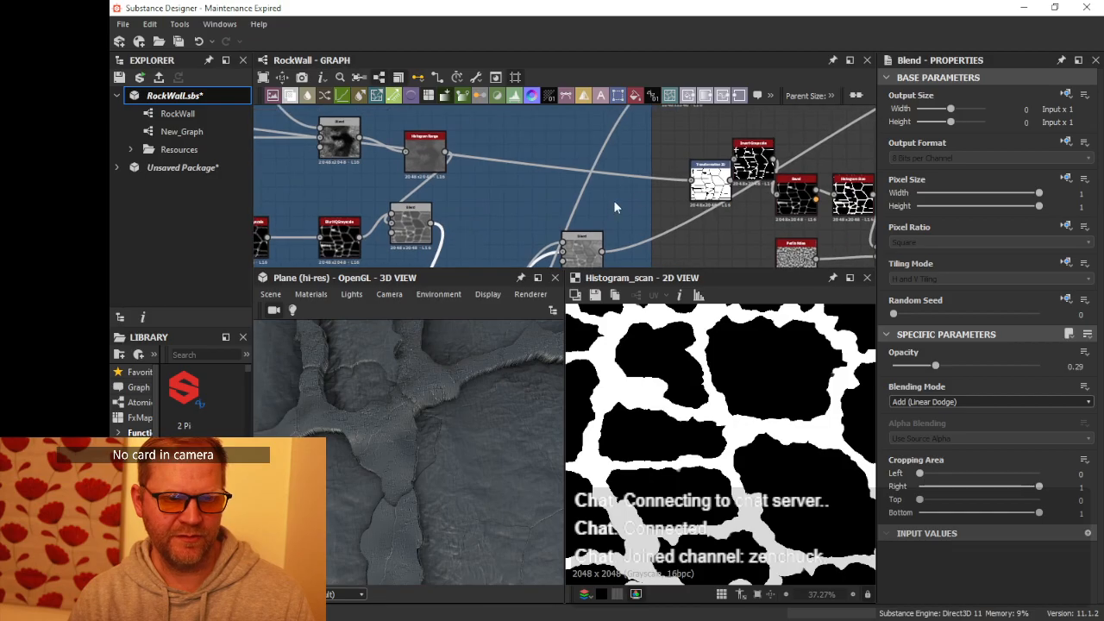
- Move the Transformation 2D node closer to the grout frame's nodes and set the grout Histogram Range's Range to 1
{"action": "left_click_drag", "start_coordinate": [710, 181], "coordinate": [602, 127]}
{"action": "left_click", "coordinate": [426, 157]}
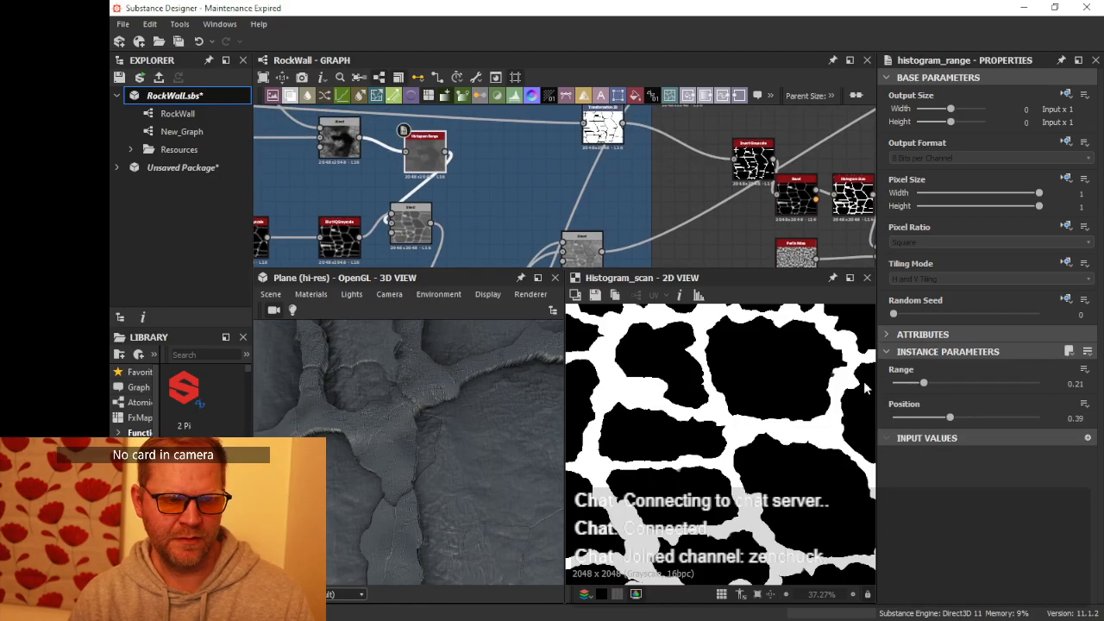
{"action": "left_click_drag", "start_coordinate": [876, 378], "coordinate": [965, 387]}
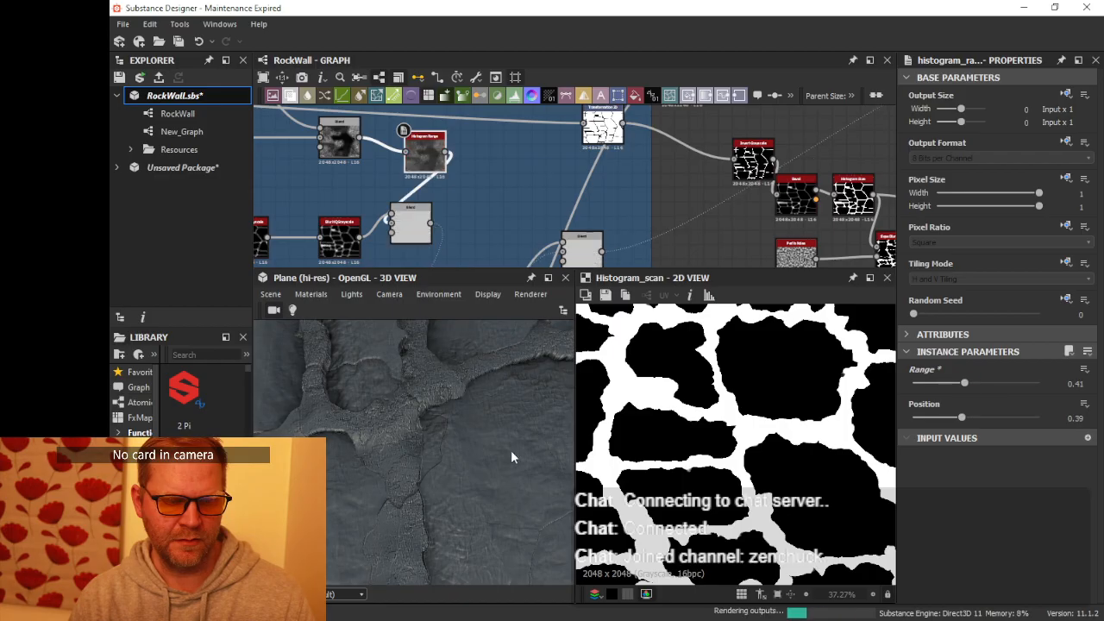
{"action": "scroll", "coordinate": [511, 450], "scroll_direction": "down", "scroll_amount": 4}
{"action": "left_click_drag", "start_coordinate": [511, 450], "coordinate": [883, 417]}
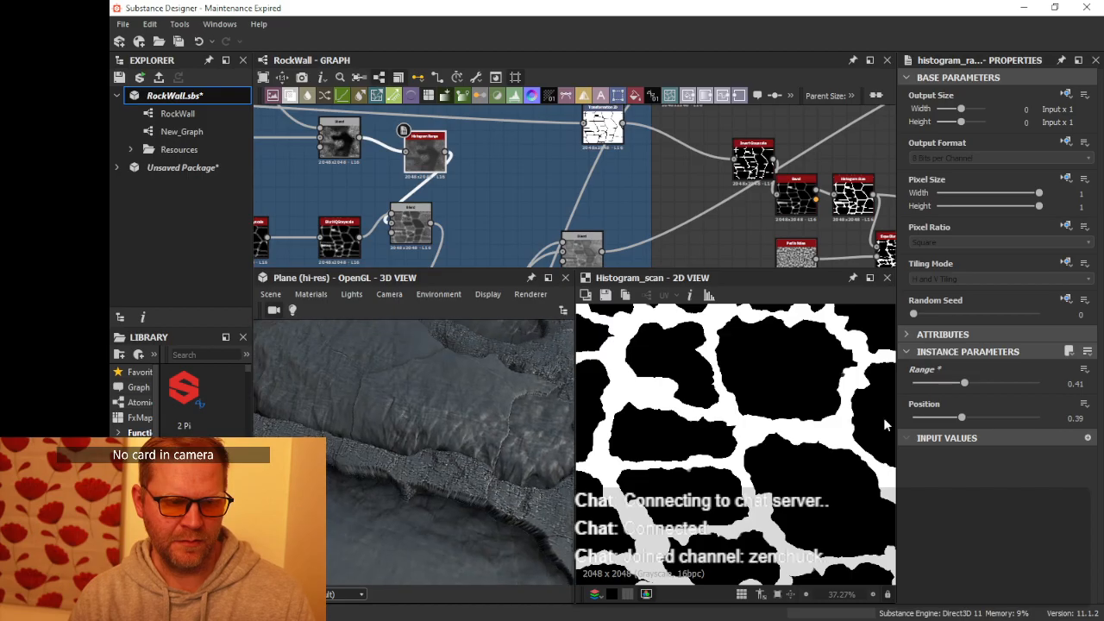
{"action": "left_click_drag", "start_coordinate": [970, 385], "coordinate": [1027, 388]}
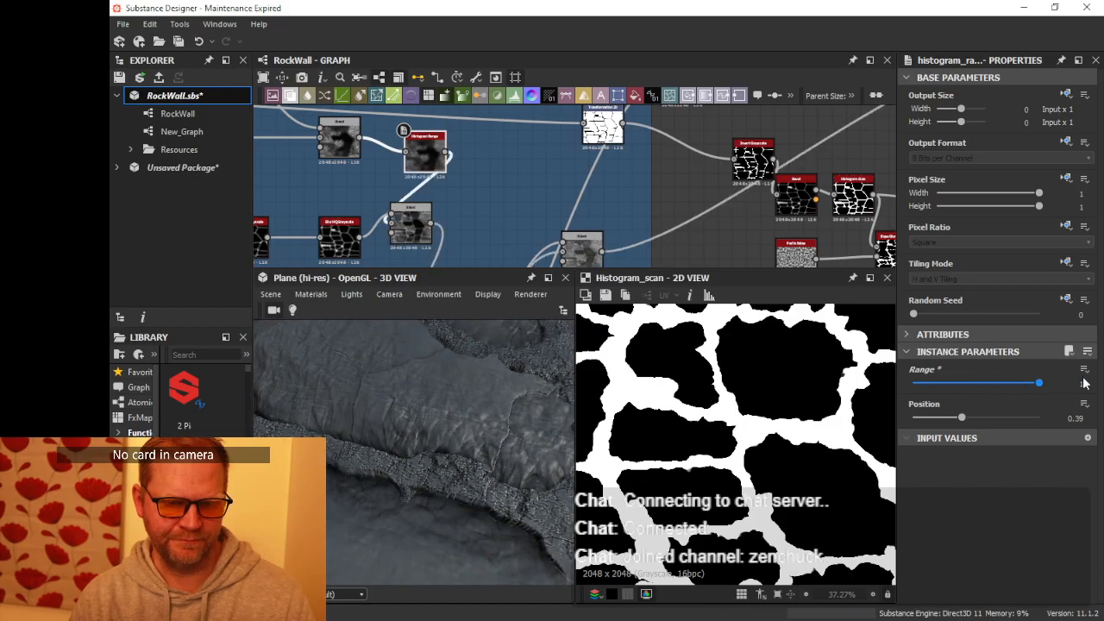
{"action": "left_click_drag", "start_coordinate": [359, 471], "coordinate": [464, 436]}
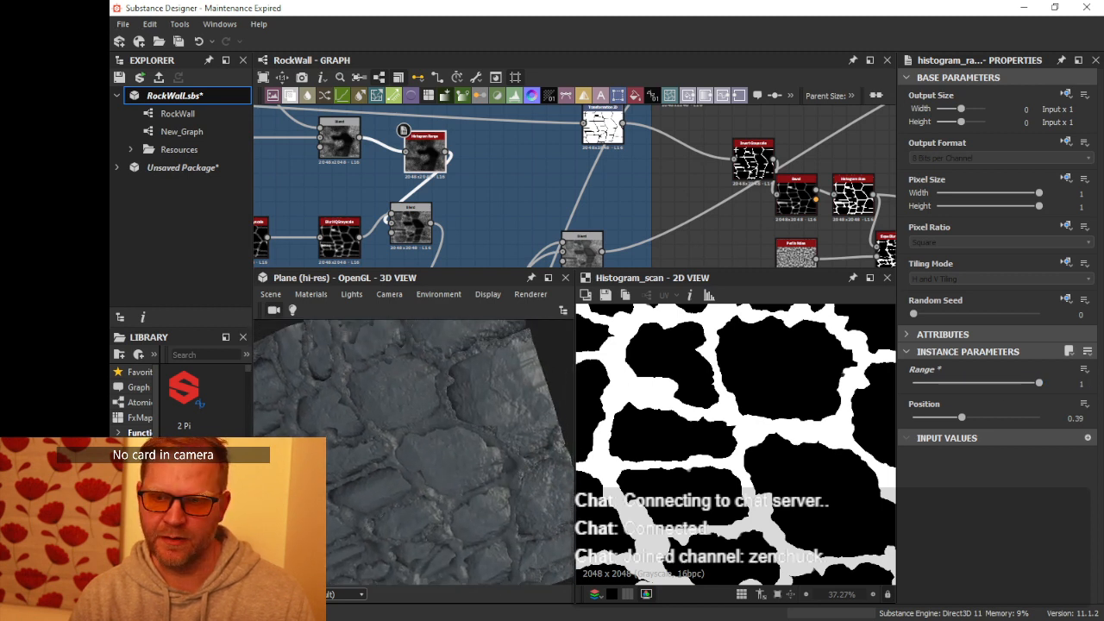
{"action": "mouse_move", "coordinate": [1103, 397]}
{"action": "right_mouse_down"}
{"action": "mouse_move", "coordinate": [822, 356]}
{"action": "mouse_move", "coordinate": [1103, 380]}
{"action": "right_mouse_up"}
{"action": "scroll", "coordinate": [794, 362], "scroll_direction": "down", "scroll_amount": 4}
{"action": "scroll", "coordinate": [802, 345], "scroll_direction": "down", "scroll_amount": 2}
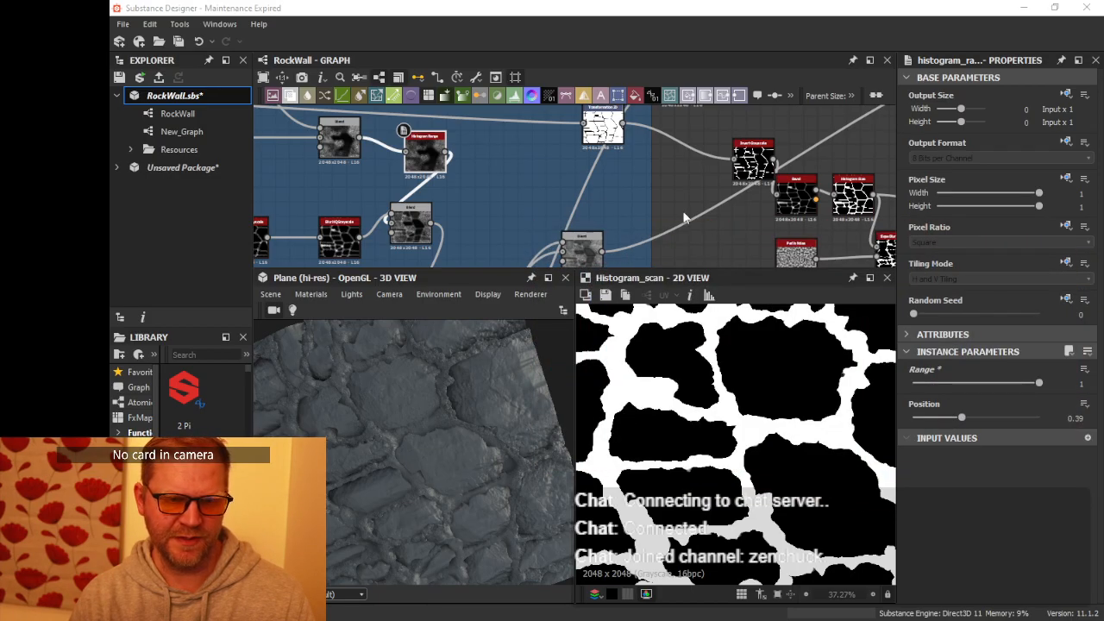
- Insert a Histogram Range between the grout frame's output Blend and the masked height Blend
{"action": "scroll", "coordinate": [707, 211], "scroll_direction": "down", "scroll_amount": 2}
{"action": "middle_click_drag", "start_coordinate": [725, 207], "coordinate": [662, 159]}
{"action": "scroll", "coordinate": [567, 207], "scroll_direction": "up", "scroll_amount": 2}
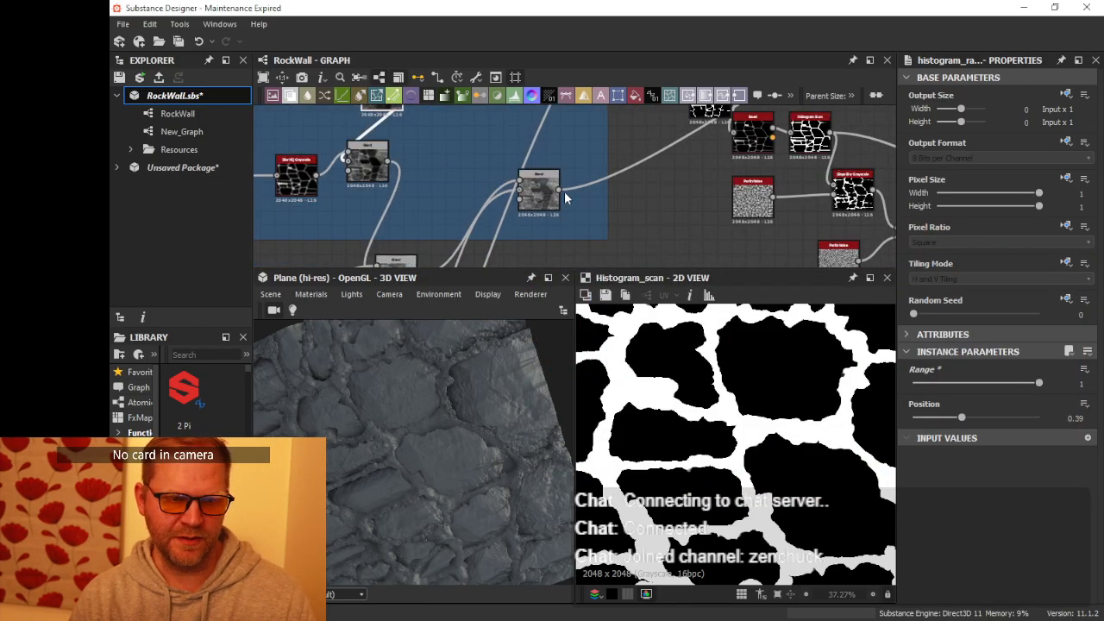
{"action": "left_click", "coordinate": [565, 197]}
{"action": "left_click_drag", "start_coordinate": [559, 189], "coordinate": [643, 198]}
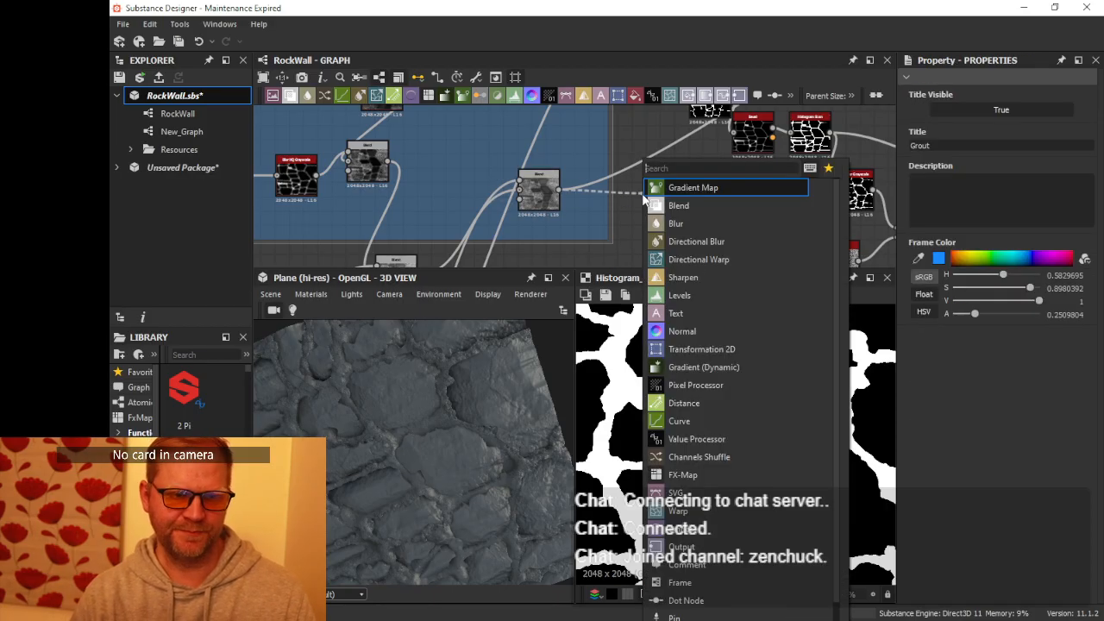
{"action": "type", "text": "his"}
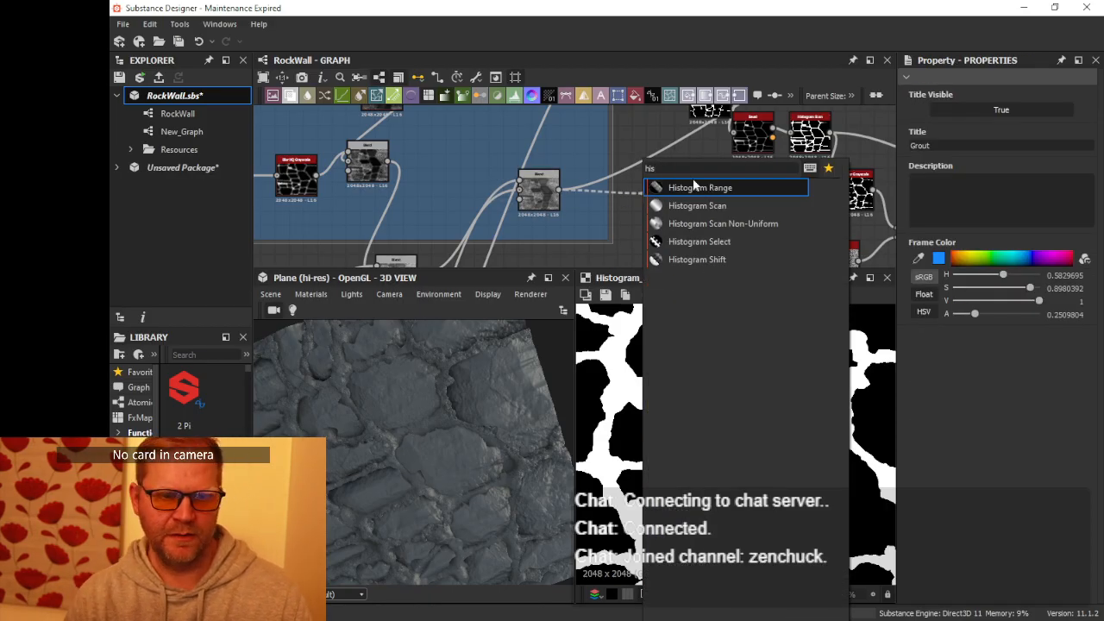
{"action": "left_click", "coordinate": [745, 188]}
{"action": "scroll", "coordinate": [720, 196], "scroll_direction": "down", "scroll_amount": 2}
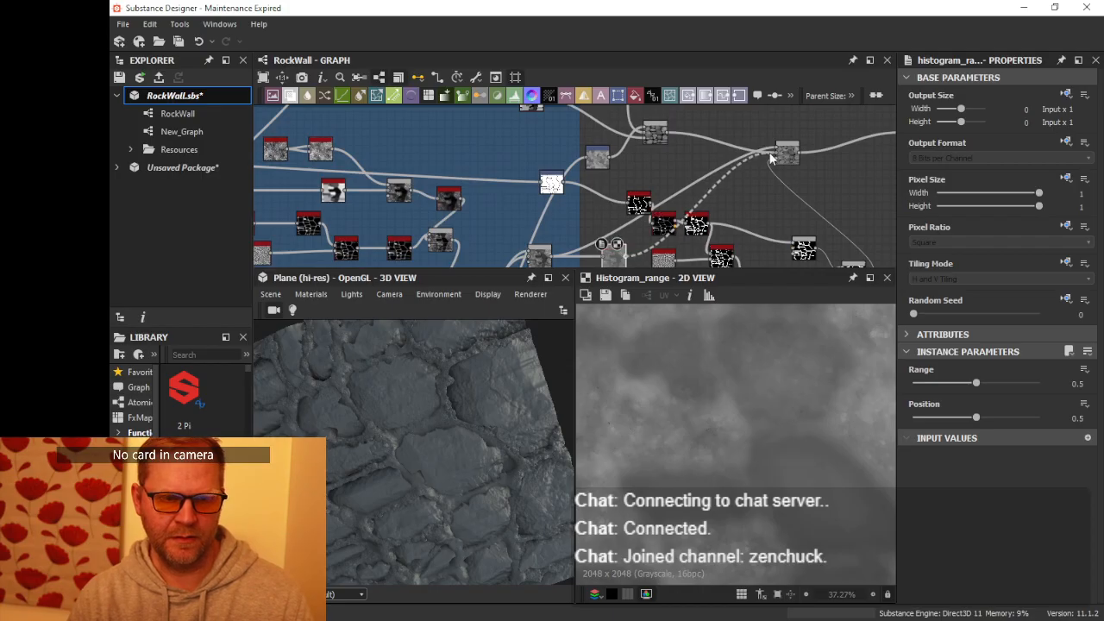
{"action": "left_click_drag", "start_coordinate": [778, 147], "coordinate": [779, 148]}
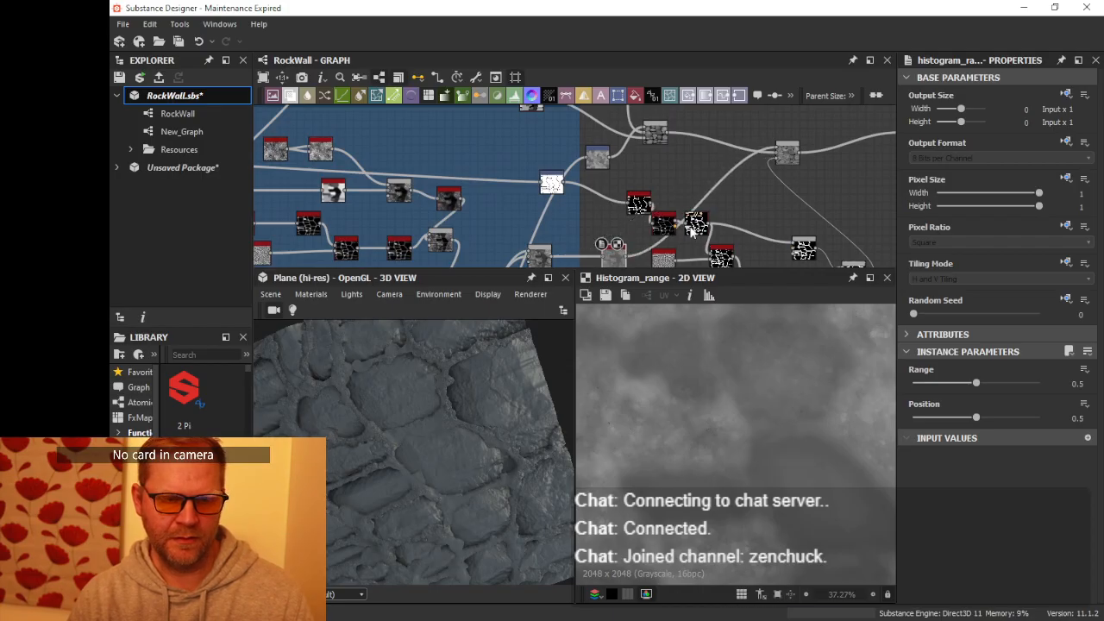
- Set the new Histogram Range's Range to 1 and Position to 0.41, checking the grout up close in 3D
{"action": "left_click_drag", "start_coordinate": [451, 424], "coordinate": [460, 396]}
{"action": "scroll", "coordinate": [471, 365], "scroll_direction": "up", "scroll_amount": 3}
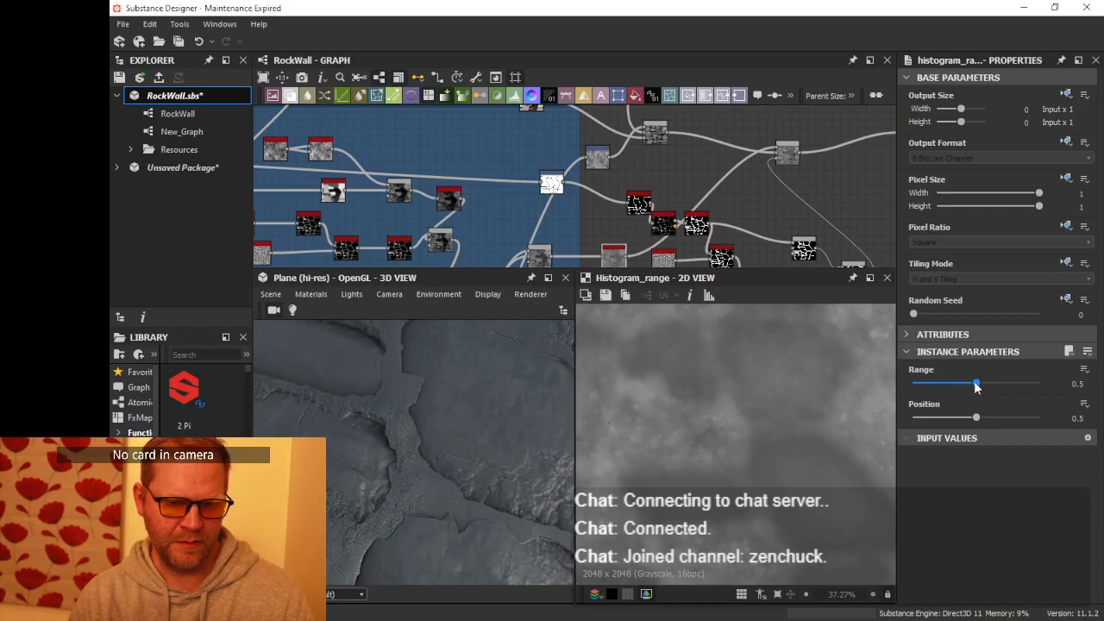
{"action": "left_click_drag", "start_coordinate": [975, 384], "coordinate": [1087, 393]}
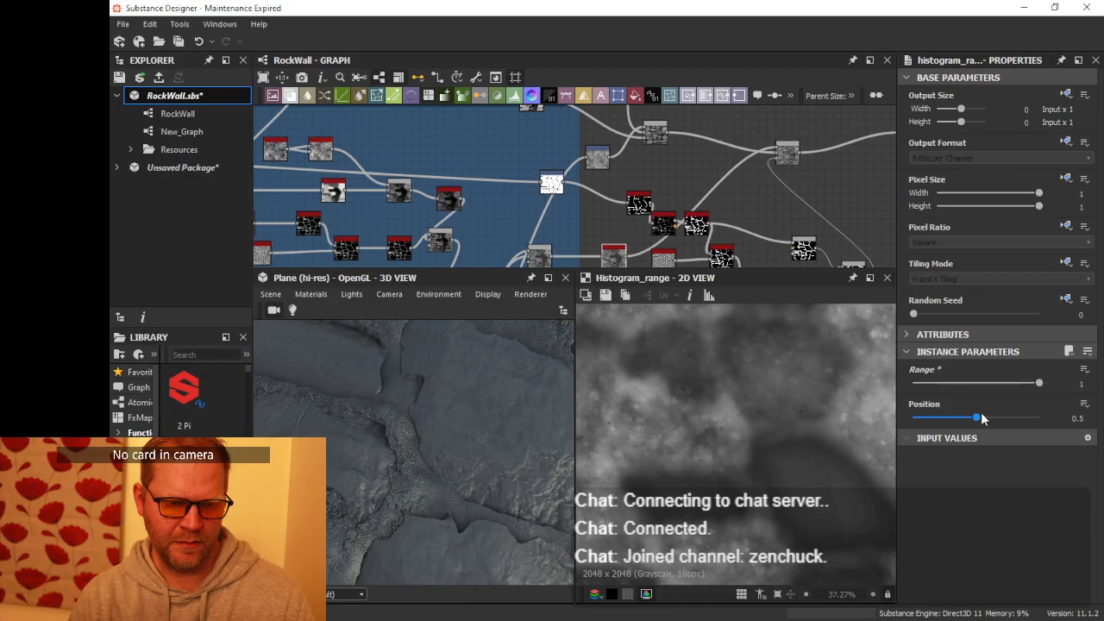
{"action": "left_click_drag", "start_coordinate": [976, 422], "coordinate": [966, 422]}
{"action": "right_click_drag", "start_coordinate": [552, 412], "coordinate": [481, 407], "text": "alt"}
{"action": "left_click_drag", "start_coordinate": [480, 406], "coordinate": [438, 451], "text": "alt"}
- Move the final crack mask Blend closer to its input nodes and show its output in the 2D view
{"action": "scroll", "coordinate": [640, 207], "scroll_direction": "down", "scroll_amount": 3}
{"action": "middle_click_drag", "start_coordinate": [599, 214], "coordinate": [463, 140]}
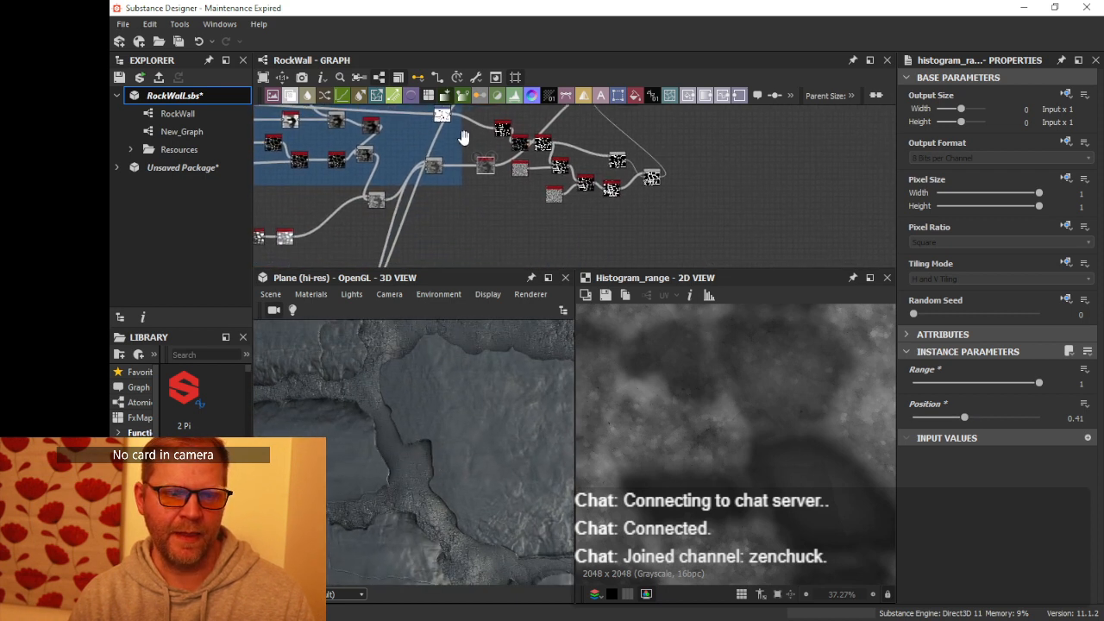
{"action": "scroll", "coordinate": [616, 166], "scroll_direction": "up", "scroll_amount": 3}
{"action": "middle_click_drag", "start_coordinate": [642, 201], "coordinate": [567, 195]}
{"action": "scroll", "coordinate": [567, 195], "scroll_direction": "up", "scroll_amount": 3}
{"action": "scroll", "coordinate": [573, 193], "scroll_direction": "up", "scroll_amount": 4}
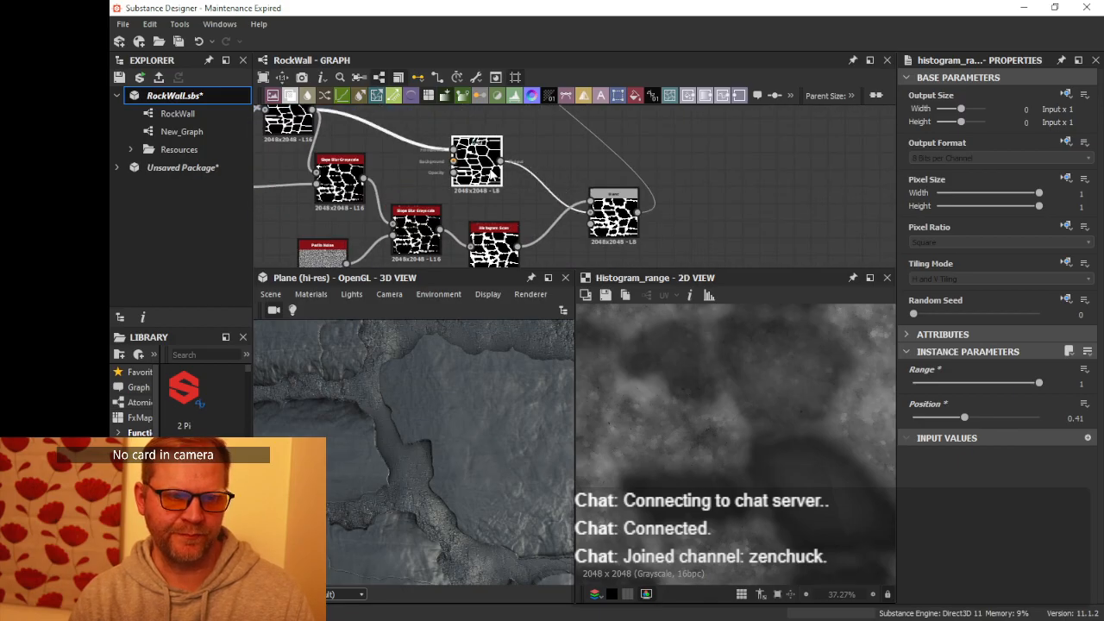
{"action": "left_click_drag", "start_coordinate": [623, 213], "coordinate": [581, 205]}
{"action": "double_click", "coordinate": [582, 205]}
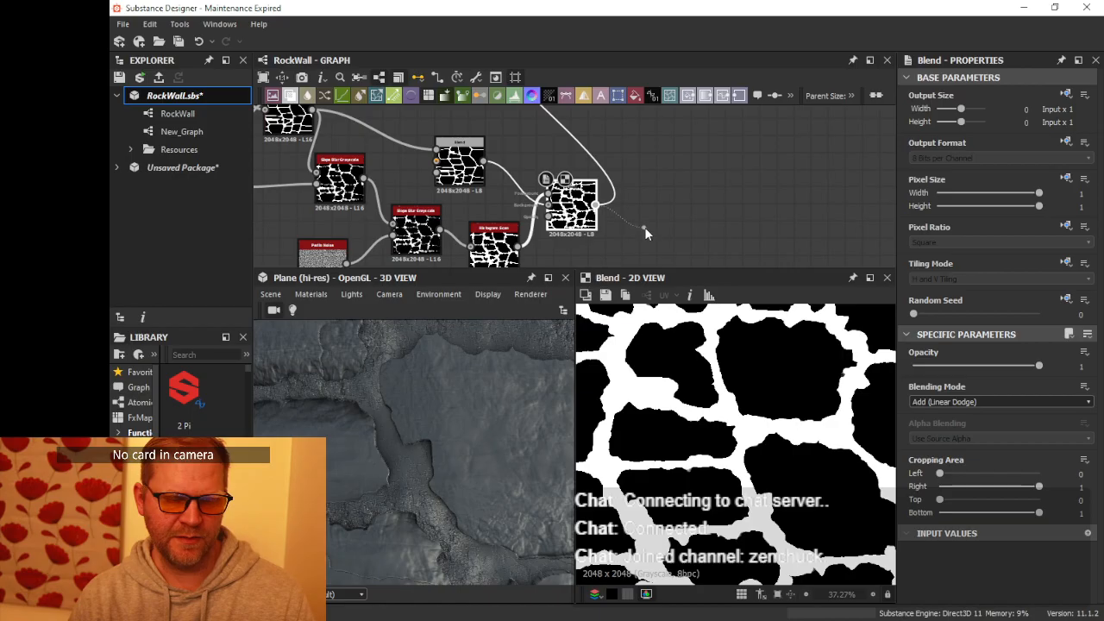
- Add a Bevel node to the final crack mask Blend's output with Distance set to -0.05
{"action": "left_click_drag", "start_coordinate": [646, 228], "coordinate": [645, 228]}
{"action": "type", "text": "bevel"}
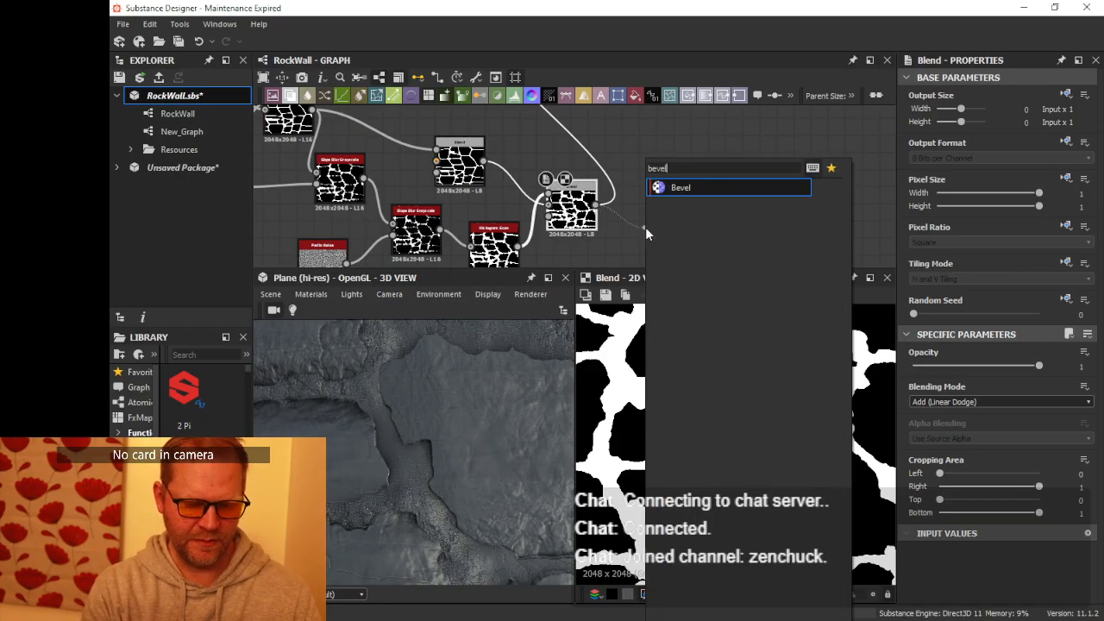
{"action": "left_click", "coordinate": [678, 189]}
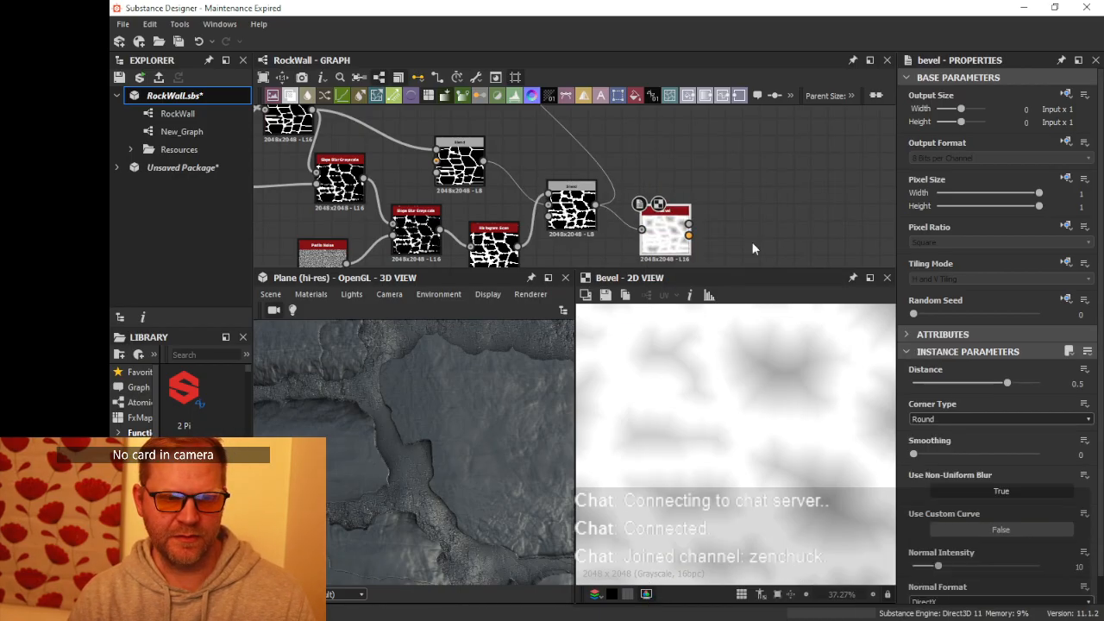
{"action": "left_click_drag", "start_coordinate": [1005, 380], "coordinate": [973, 381]}
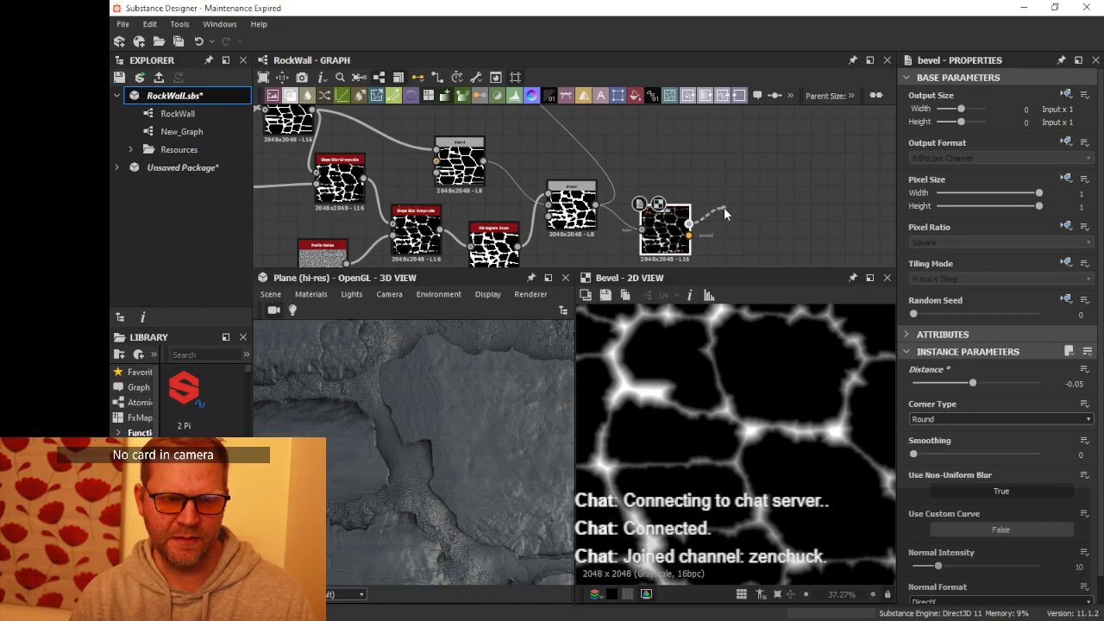
{"action": "left_click_drag", "start_coordinate": [724, 207], "coordinate": [724, 207]}
{"action": "type", "text": "his"}
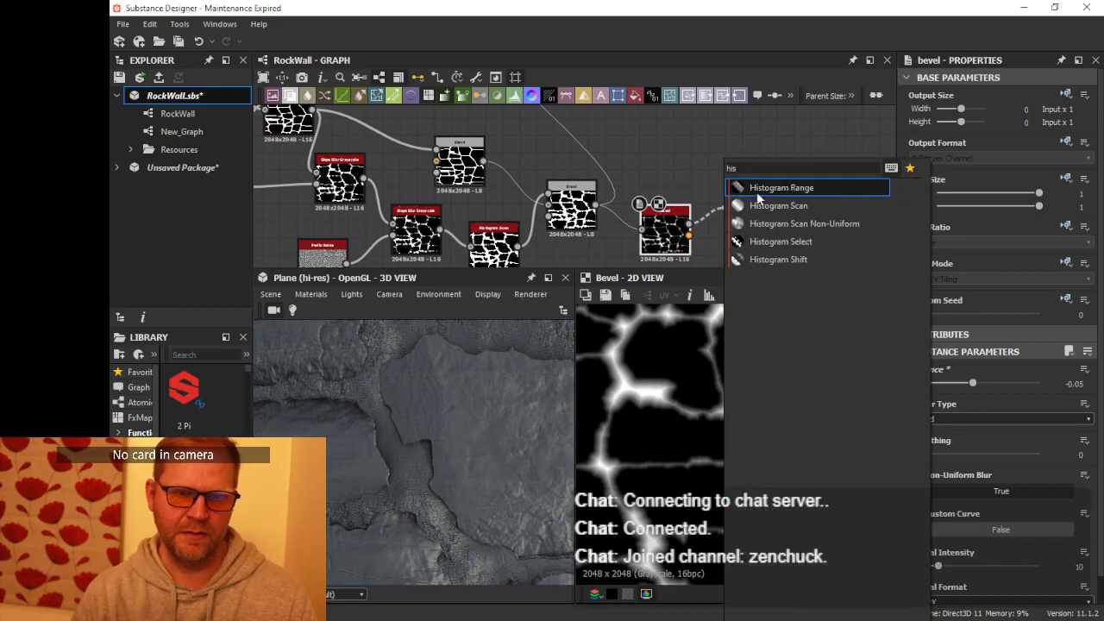
{"action": "left_click", "coordinate": [782, 187]}
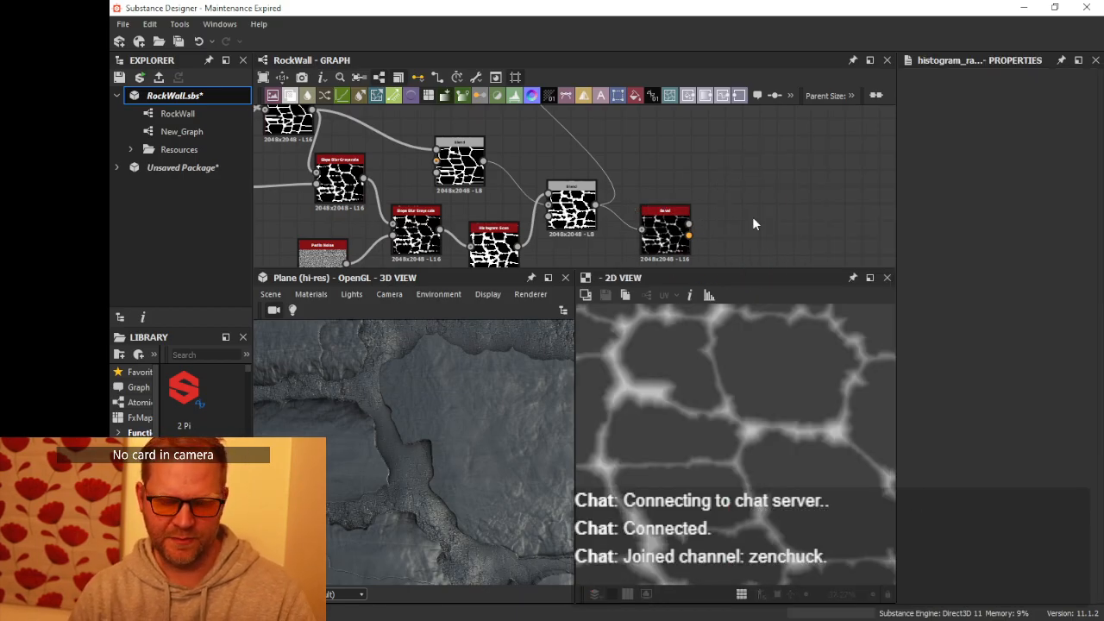
- Add a Histogram Scan to the Bevel's height output with Position 0.81 and Contrast 1
{"action": "left_click_drag", "start_coordinate": [743, 217], "coordinate": [743, 216]}
{"action": "type", "text": "his"}
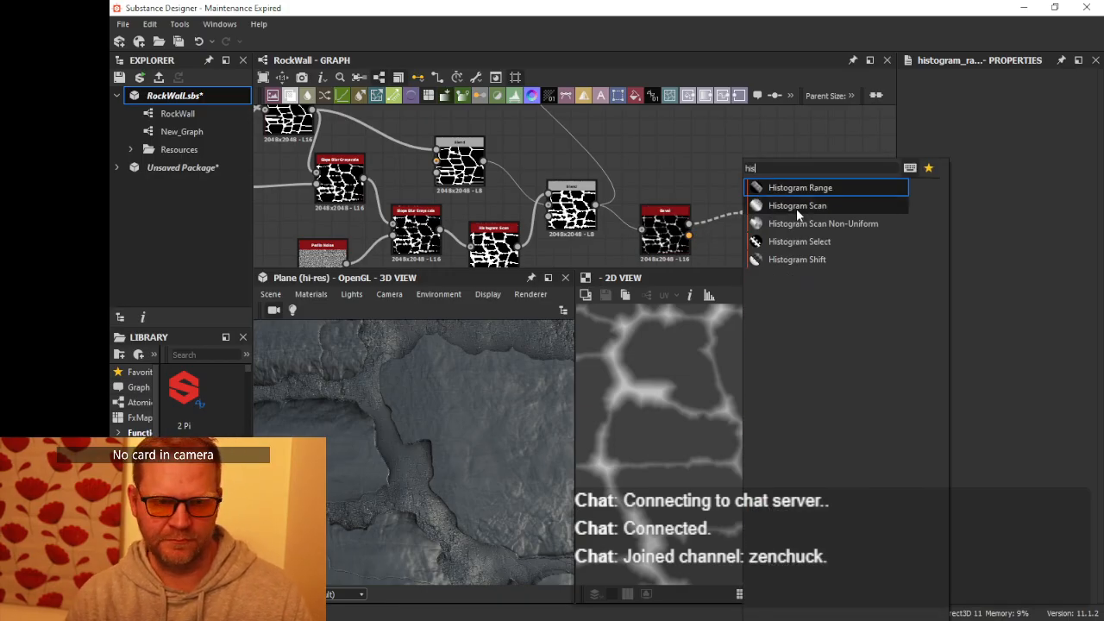
{"action": "left_click", "coordinate": [797, 207]}
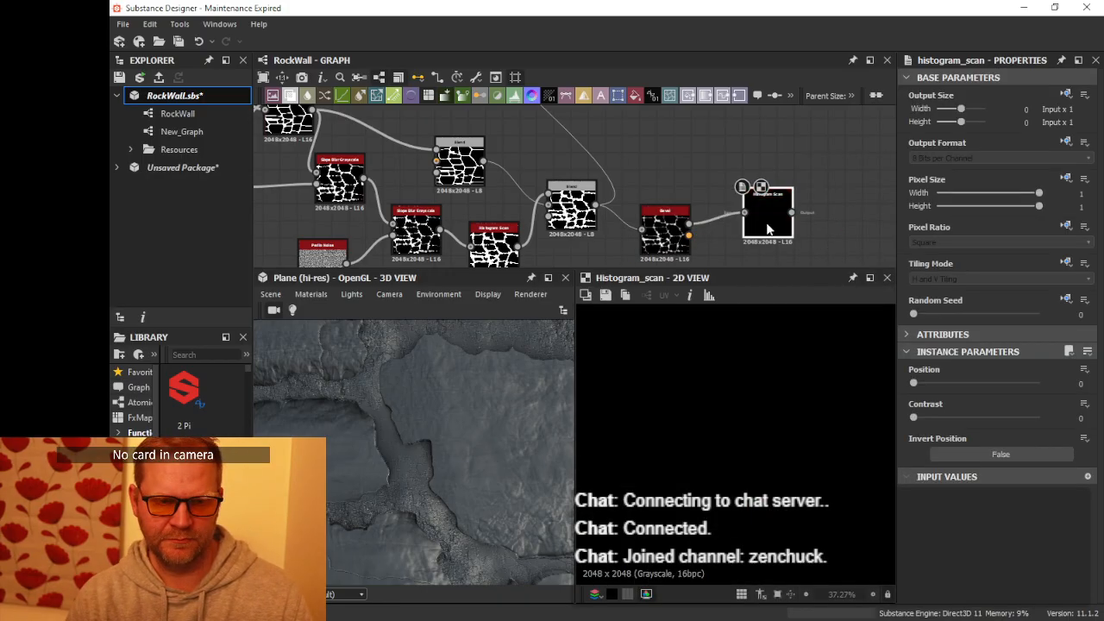
{"action": "left_click_drag", "start_coordinate": [914, 385], "coordinate": [953, 386]}
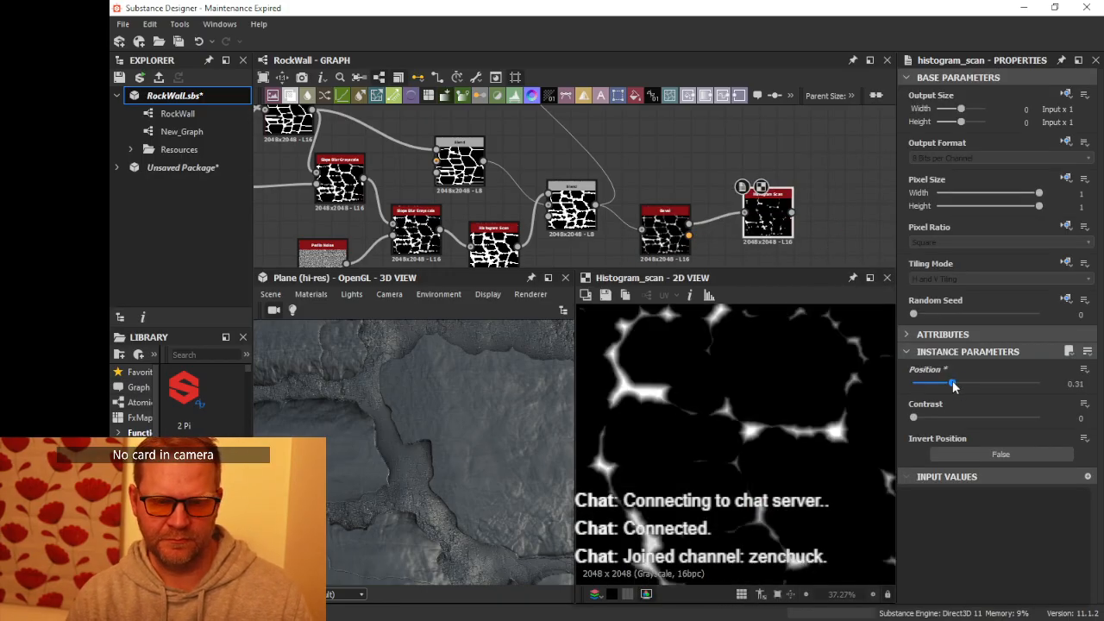
{"action": "left_click_drag", "start_coordinate": [914, 418], "coordinate": [1095, 420]}
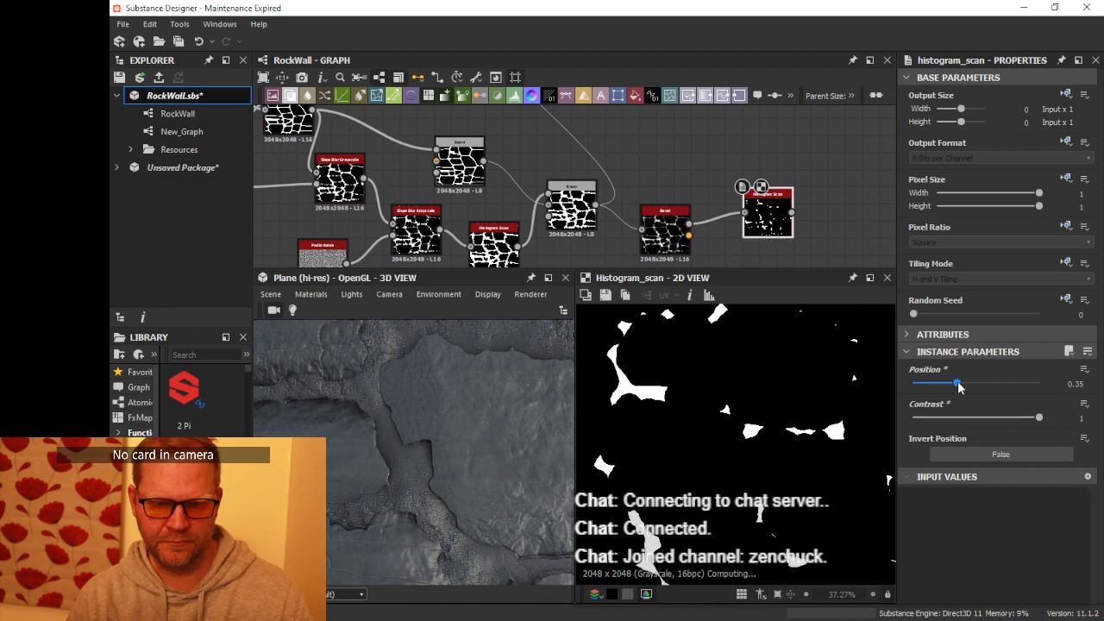
{"action": "left_click_drag", "start_coordinate": [957, 383], "coordinate": [1015, 381]}
- Compare the final mask Blend's output with the beveled Histogram Scan's output in the 2D view
{"action": "left_click", "coordinate": [666, 239]}
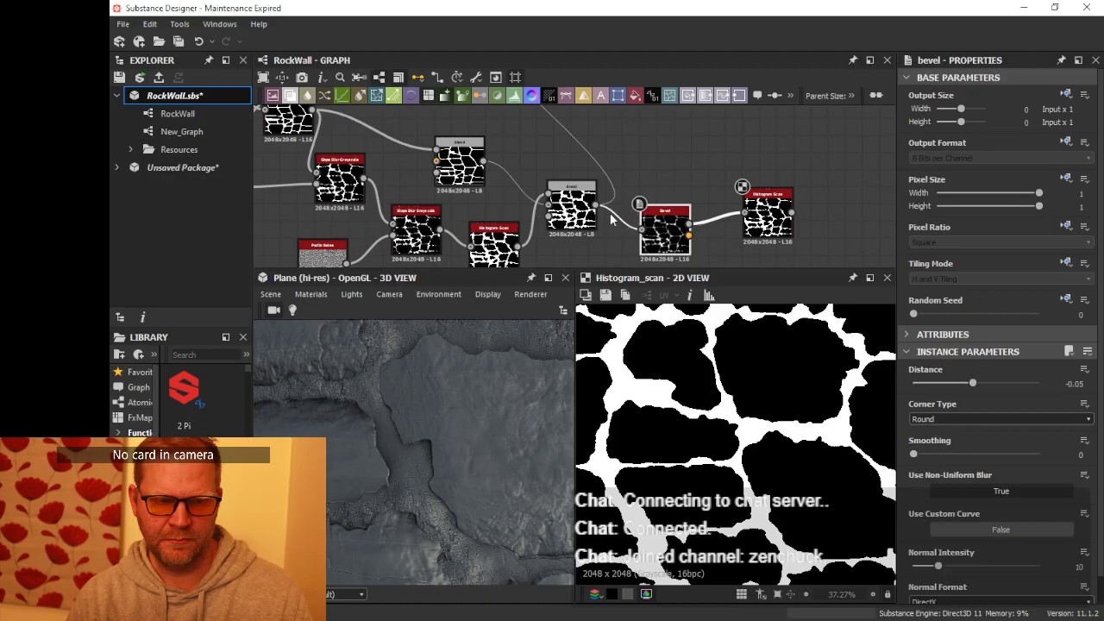
{"action": "left_click", "coordinate": [573, 209]}
{"action": "left_click", "coordinate": [766, 223]}
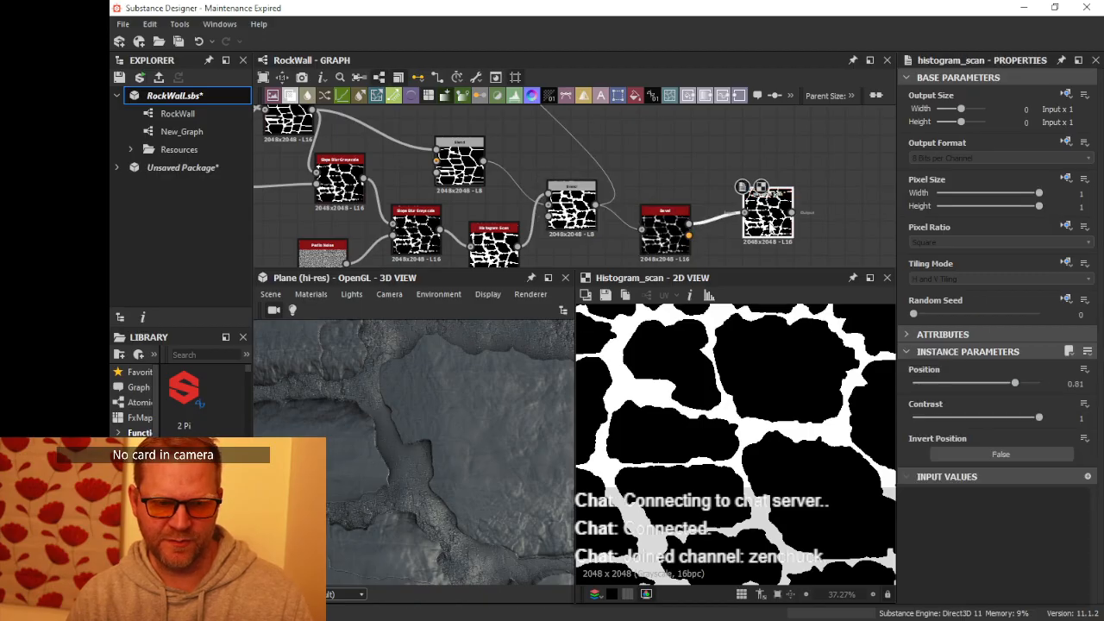
{"action": "left_click", "coordinate": [573, 209]}
{"action": "double_click", "coordinate": [573, 209]}
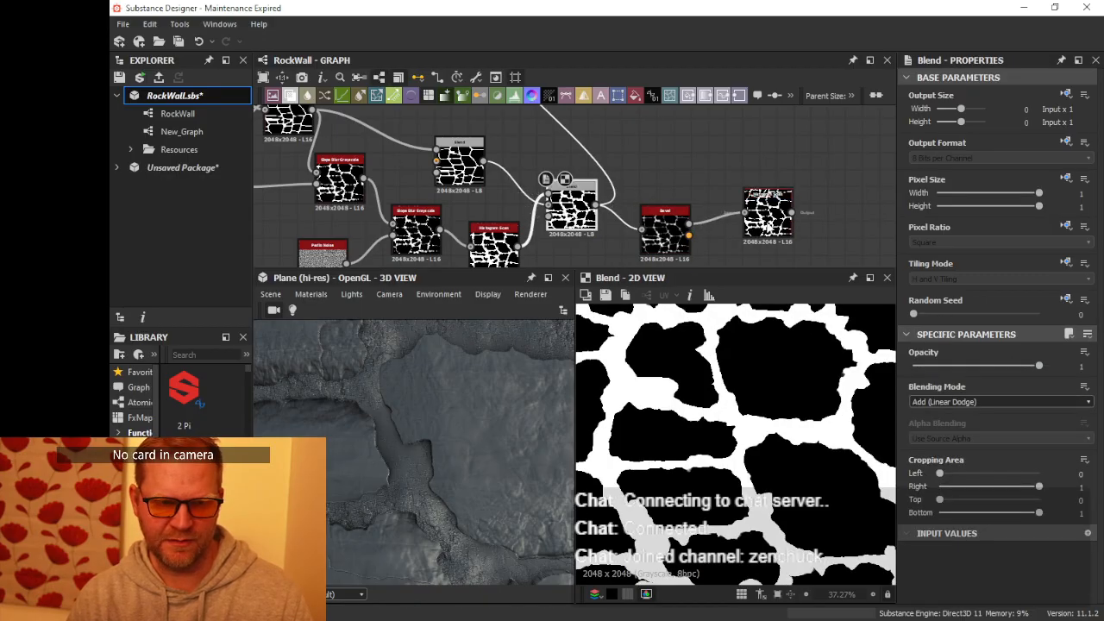
{"action": "double_click", "coordinate": [768, 226]}
- Reposition the beveled Histogram Scan and use it as the height Blend's opacity mask in place of the mask Blend
{"action": "scroll", "coordinate": [753, 211], "scroll_direction": "down", "scroll_amount": 3}
{"action": "left_click_drag", "start_coordinate": [769, 210], "coordinate": [718, 175]}
{"action": "middle_click_drag", "start_coordinate": [717, 175], "coordinate": [725, 250]}
{"action": "scroll", "coordinate": [735, 227], "scroll_direction": "down", "scroll_amount": 2}
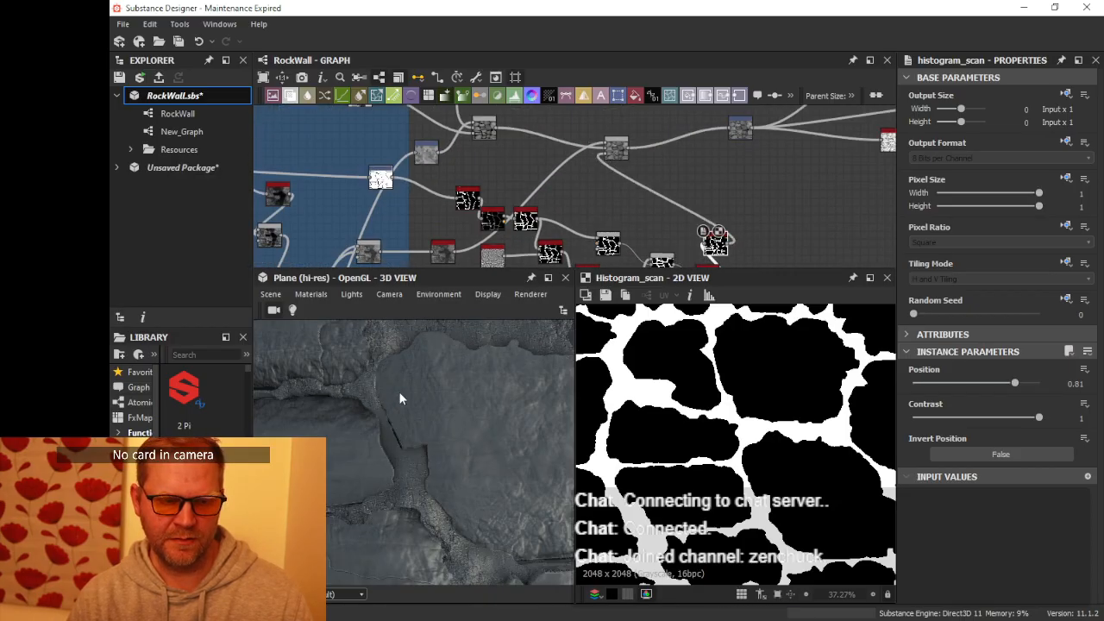
- Enlarge the 3D view to inspect the rock wall's surface as a whole
{"action": "scroll", "coordinate": [399, 393], "scroll_direction": "down", "scroll_amount": 5}
{"action": "mouse_move", "coordinate": [435, 396]}
{"action": "left_mouse_down", "text": "alt"}
{"action": "mouse_move", "coordinate": [450, 415]}
{"action": "mouse_move", "coordinate": [509, 419]}
{"action": "mouse_move", "coordinate": [532, 391]}
{"action": "mouse_move", "coordinate": [468, 353]}
{"action": "mouse_move", "coordinate": [434, 399]}
{"action": "mouse_move", "coordinate": [446, 423]}
{"action": "mouse_move", "coordinate": [435, 444]}
{"action": "mouse_move", "coordinate": [374, 458]}
{"action": "mouse_move", "coordinate": [449, 449]}
{"action": "mouse_move", "coordinate": [464, 397]}
{"action": "mouse_move", "coordinate": [385, 438]}
{"action": "mouse_move", "coordinate": [429, 422]}
{"action": "mouse_move", "coordinate": [441, 471]}
{"action": "mouse_move", "coordinate": [375, 468]}
{"action": "mouse_move", "coordinate": [448, 452]}
{"action": "mouse_move", "coordinate": [458, 360]}
{"action": "mouse_move", "coordinate": [446, 388]}
{"action": "left_mouse_up", "text": "alt"}
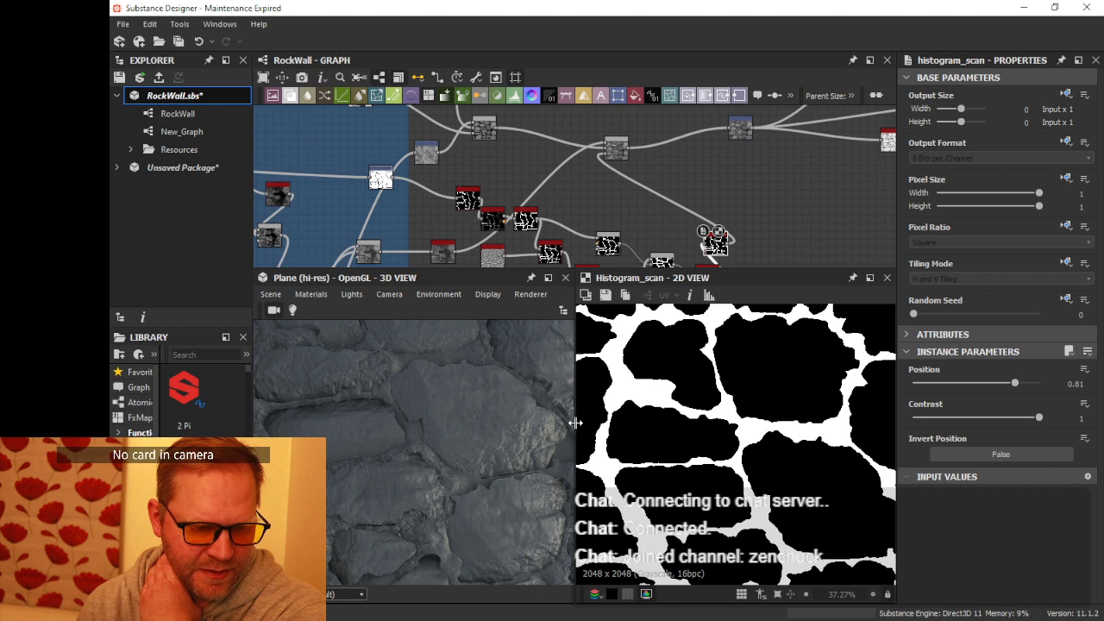
{"action": "left_click_drag", "start_coordinate": [575, 422], "coordinate": [764, 424]}
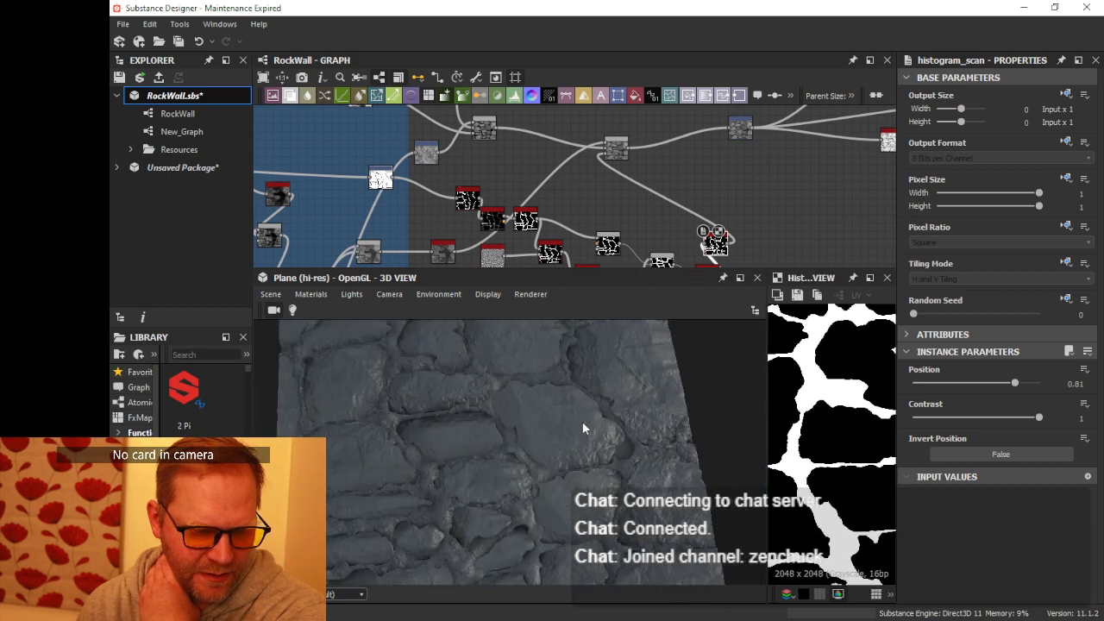
- Set the masked height Blend's blending mode to Add (Linear Dodge) and check the cracks in the 3D view
{"action": "left_click", "coordinate": [610, 154]}
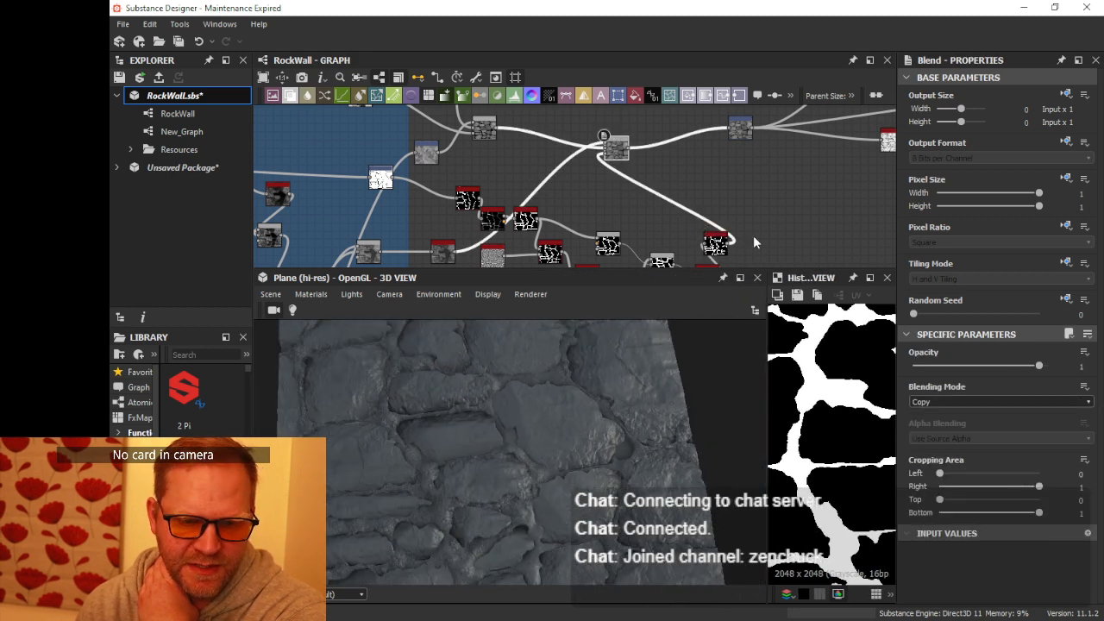
{"action": "left_click", "coordinate": [957, 402]}
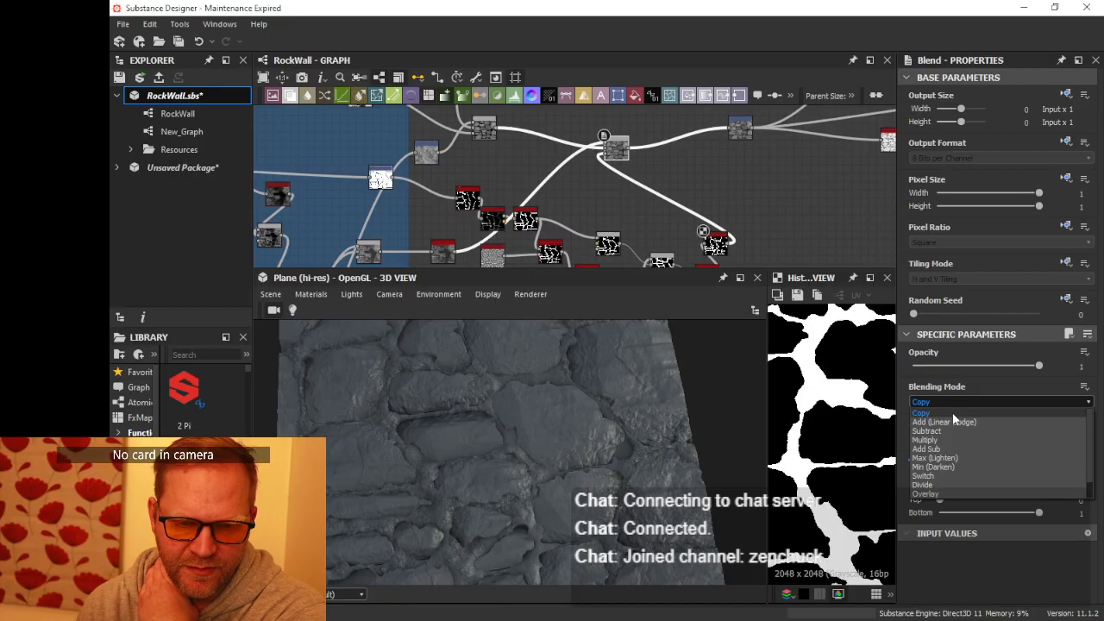
{"action": "left_click", "coordinate": [956, 423]}
{"action": "scroll", "coordinate": [556, 431], "scroll_direction": "up", "scroll_amount": 5}
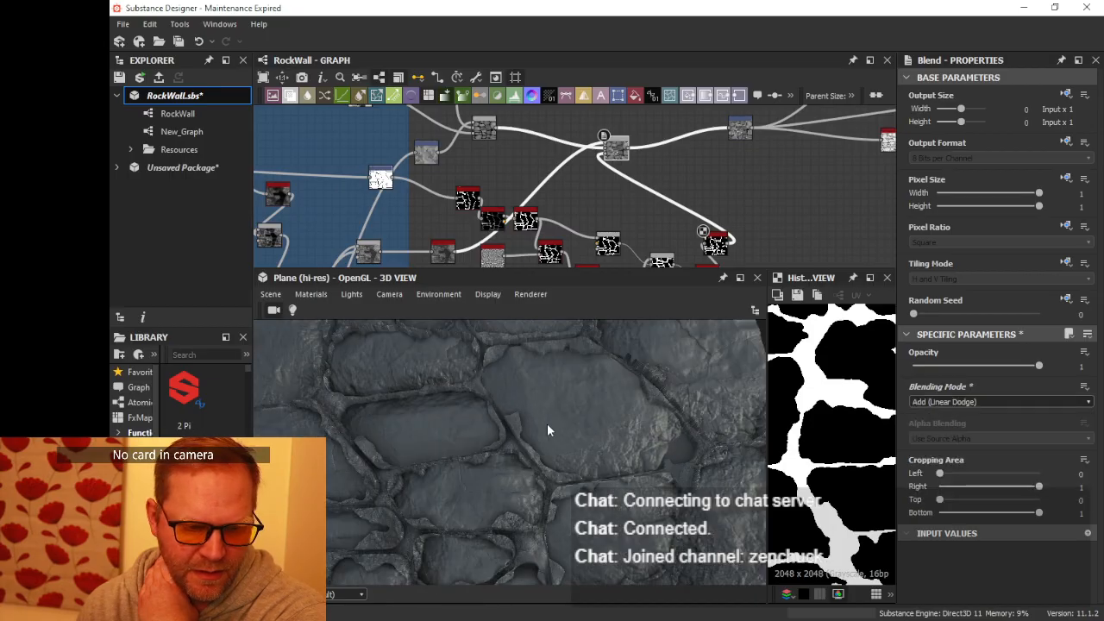
{"action": "scroll", "coordinate": [555, 431], "scroll_direction": "up", "scroll_amount": 3}
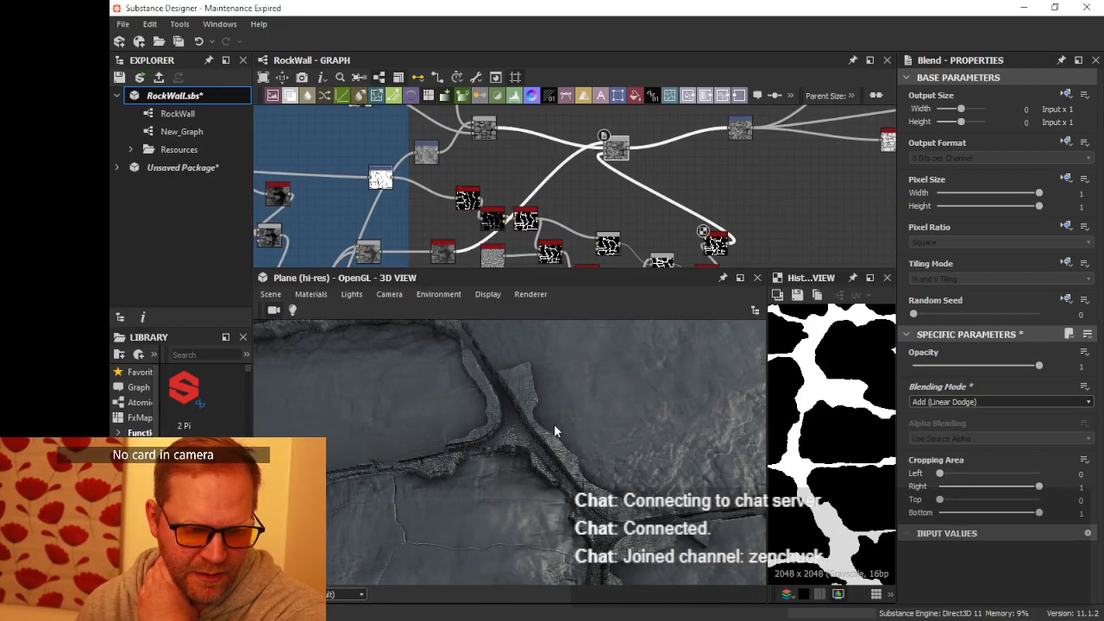
- Set the grout Histogram Range's position to 0.27 and inspect the cracks up close in the 3D view
{"action": "scroll", "coordinate": [555, 429], "scroll_direction": "down", "scroll_amount": 5}
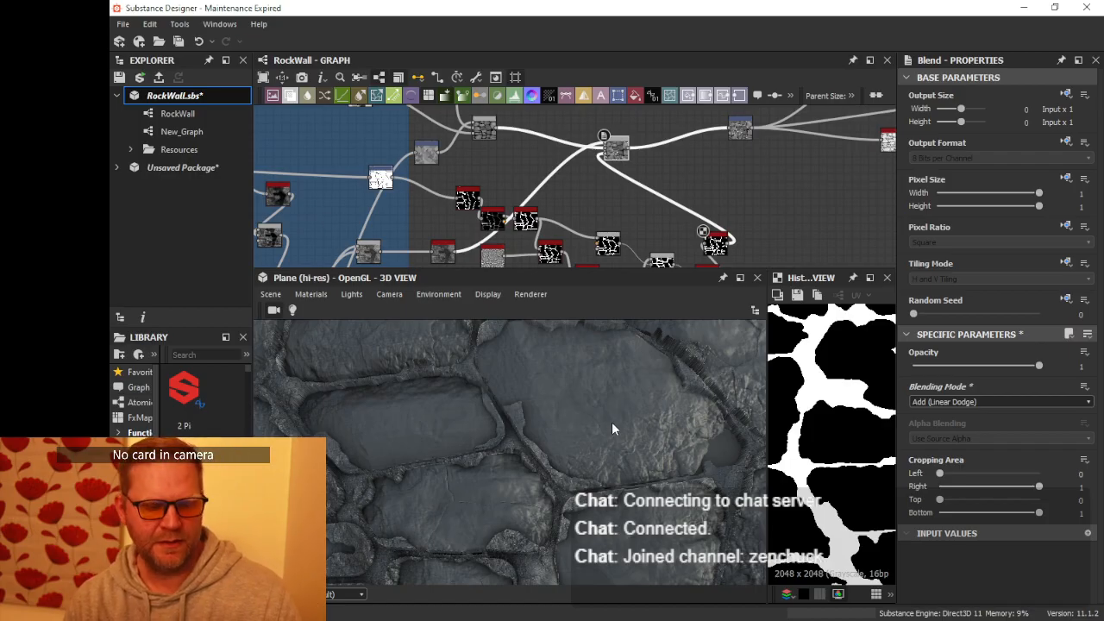
{"action": "left_click_drag", "start_coordinate": [612, 429], "coordinate": [650, 424]}
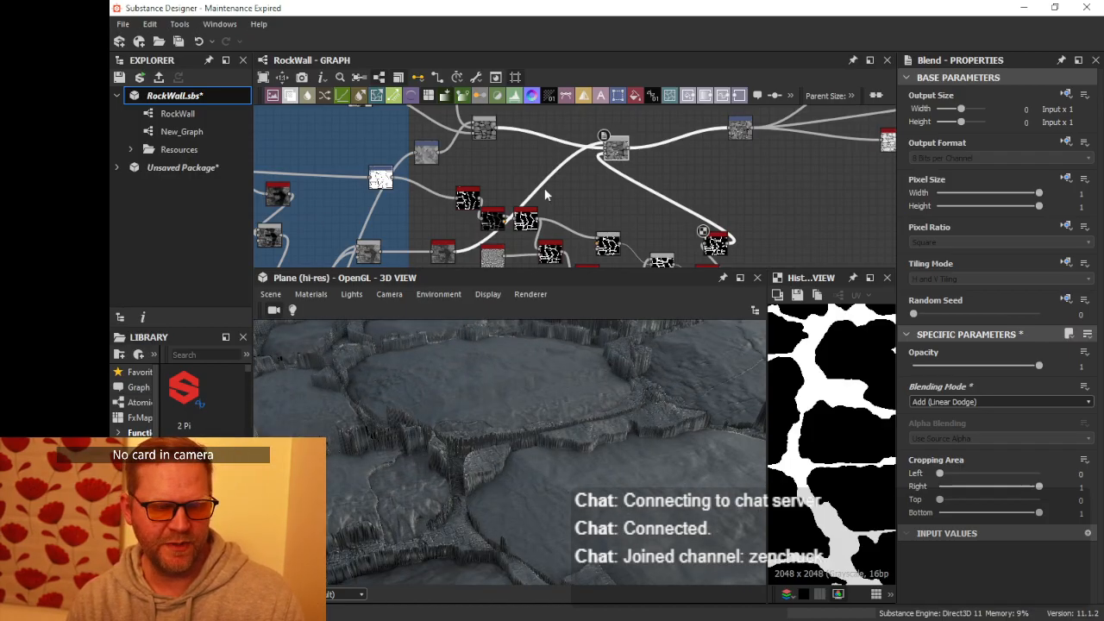
{"action": "scroll", "coordinate": [606, 169], "scroll_direction": "up", "scroll_amount": 5}
{"action": "middle_click_drag", "start_coordinate": [605, 175], "coordinate": [666, 211]}
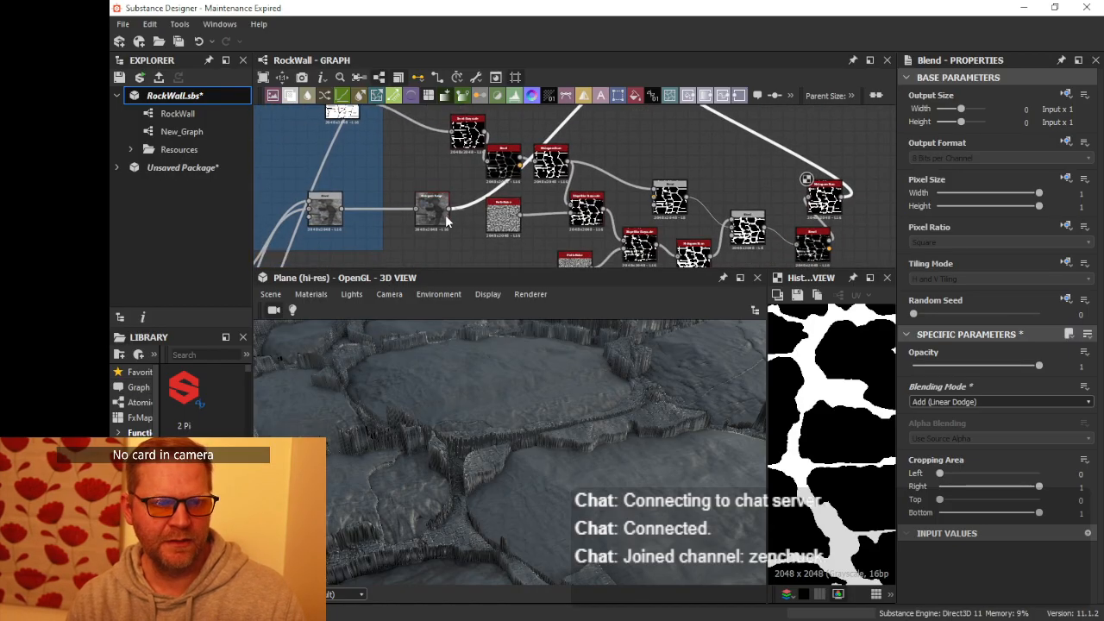
{"action": "left_click", "coordinate": [442, 218]}
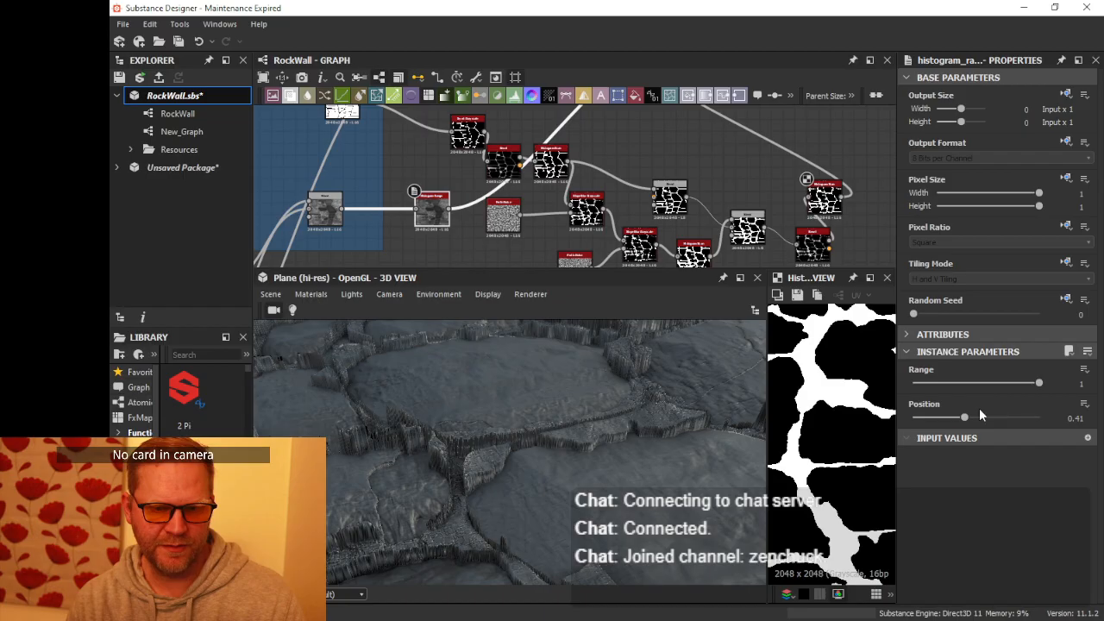
{"action": "mouse_move", "coordinate": [965, 421]}
{"action": "left_mouse_down"}
{"action": "mouse_move", "coordinate": [927, 422]}
{"action": "mouse_move", "coordinate": [947, 420]}
{"action": "left_mouse_up"}
{"action": "left_click_drag", "start_coordinate": [535, 453], "coordinate": [531, 501]}
{"action": "scroll", "coordinate": [531, 500], "scroll_direction": "up", "scroll_amount": 3}
{"action": "middle_click_drag", "start_coordinate": [532, 500], "coordinate": [565, 453]}
{"action": "left_click_drag", "start_coordinate": [564, 446], "coordinate": [596, 412]}
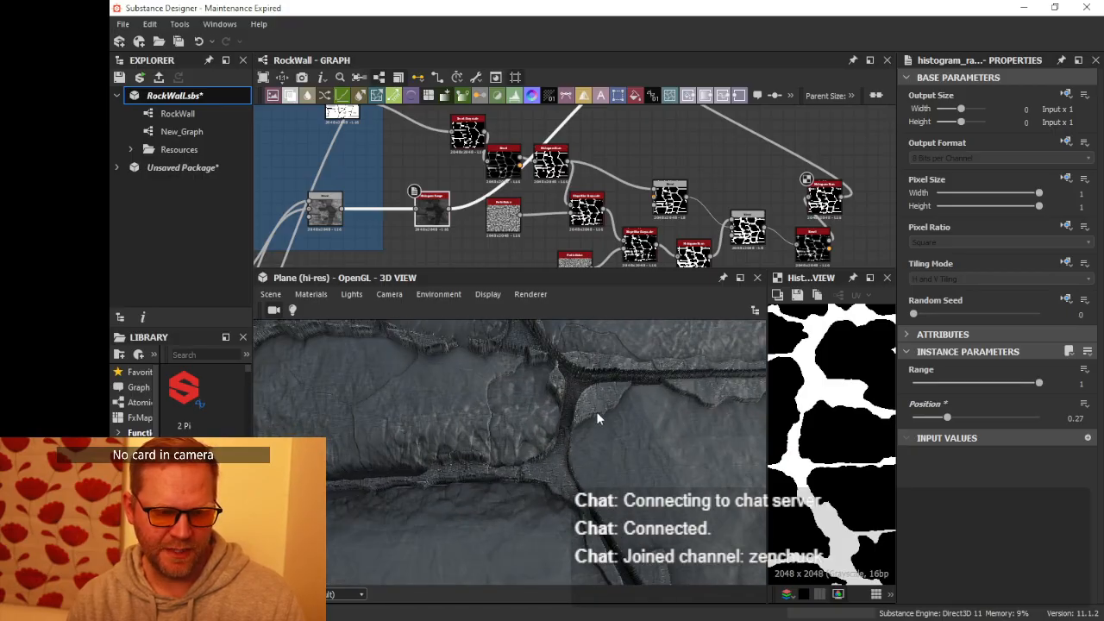
- Add a Blend node fed by the grout Histogram Range's output
{"action": "middle_click_drag", "start_coordinate": [654, 149], "coordinate": [679, 273]}
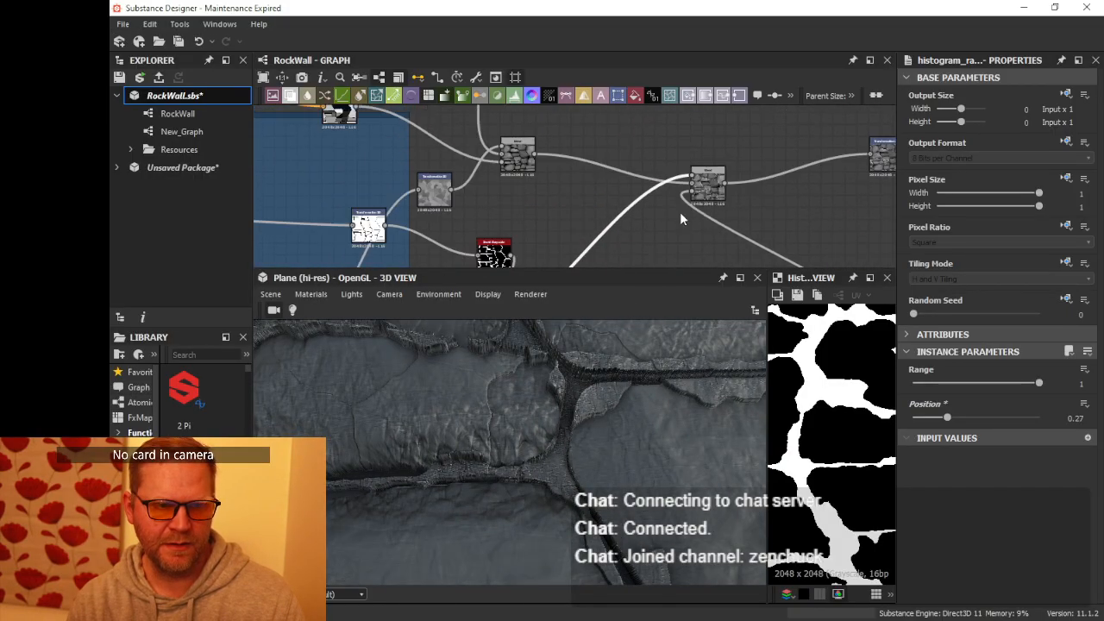
{"action": "scroll", "coordinate": [677, 211], "scroll_direction": "down", "scroll_amount": 1}
{"action": "middle_click_drag", "start_coordinate": [677, 214], "coordinate": [663, 163]}
{"action": "left_click_drag", "start_coordinate": [516, 238], "coordinate": [604, 160]}
{"action": "type", "text": "blend"}
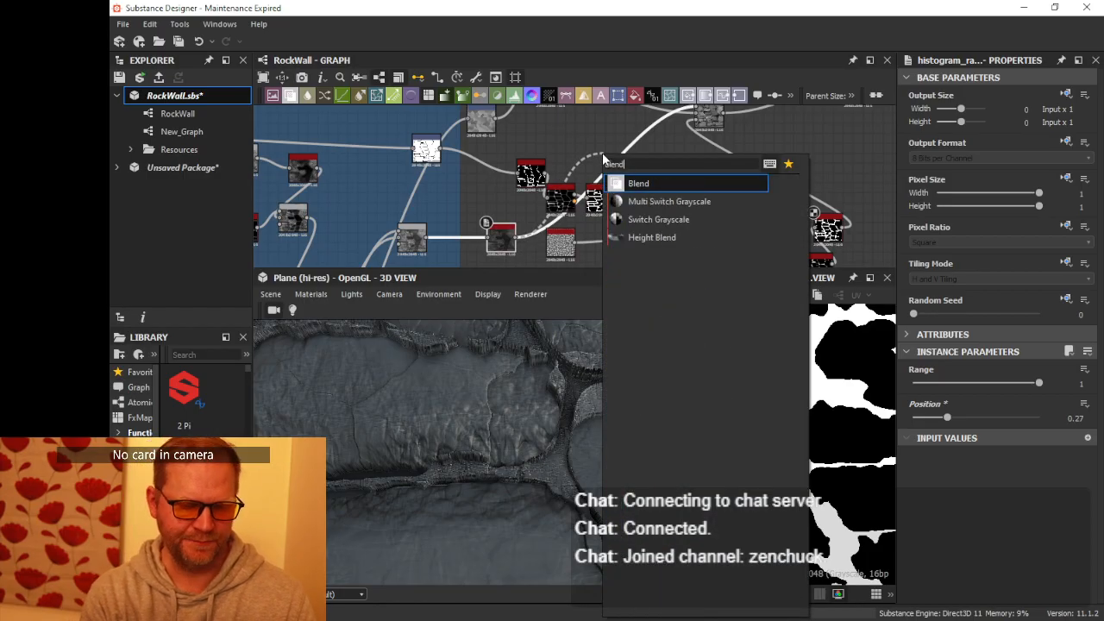
{"action": "key", "text": "Return"}
{"action": "scroll", "coordinate": [561, 132], "scroll_direction": "up", "scroll_amount": 2}
{"action": "middle_click_drag", "start_coordinate": [580, 146], "coordinate": [599, 172]}
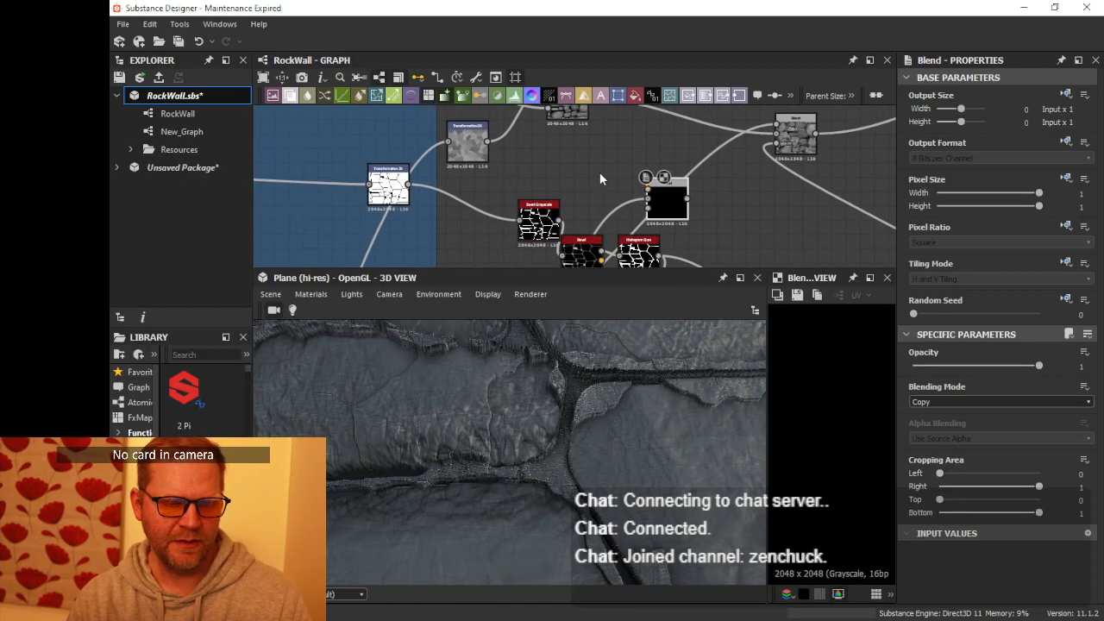
- Trace the crack mask through the graph and connect the Invert Grayscale output to the new Blend's opacity input
{"action": "scroll", "coordinate": [604, 172], "scroll_direction": "down", "scroll_amount": 5}
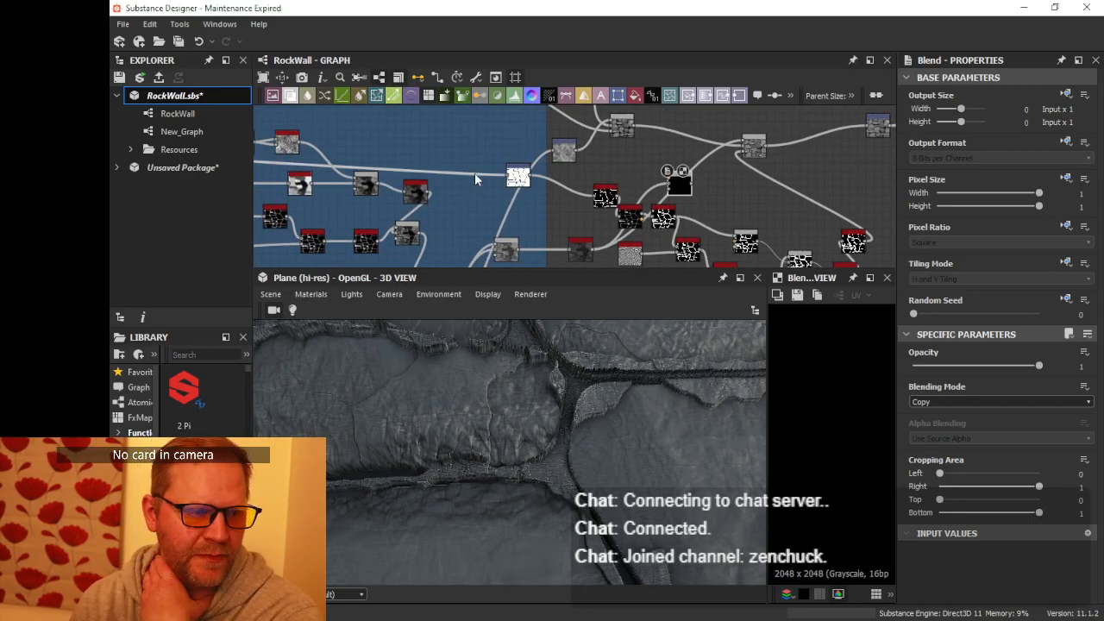
{"action": "scroll", "coordinate": [473, 164], "scroll_direction": "down", "scroll_amount": 1}
{"action": "middle_click_drag", "start_coordinate": [471, 153], "coordinate": [677, 238]}
{"action": "scroll", "coordinate": [530, 199], "scroll_direction": "up", "scroll_amount": 4}
{"action": "middle_click_drag", "start_coordinate": [616, 204], "coordinate": [776, 136]}
{"action": "middle_click_drag", "start_coordinate": [678, 208], "coordinate": [655, 124]}
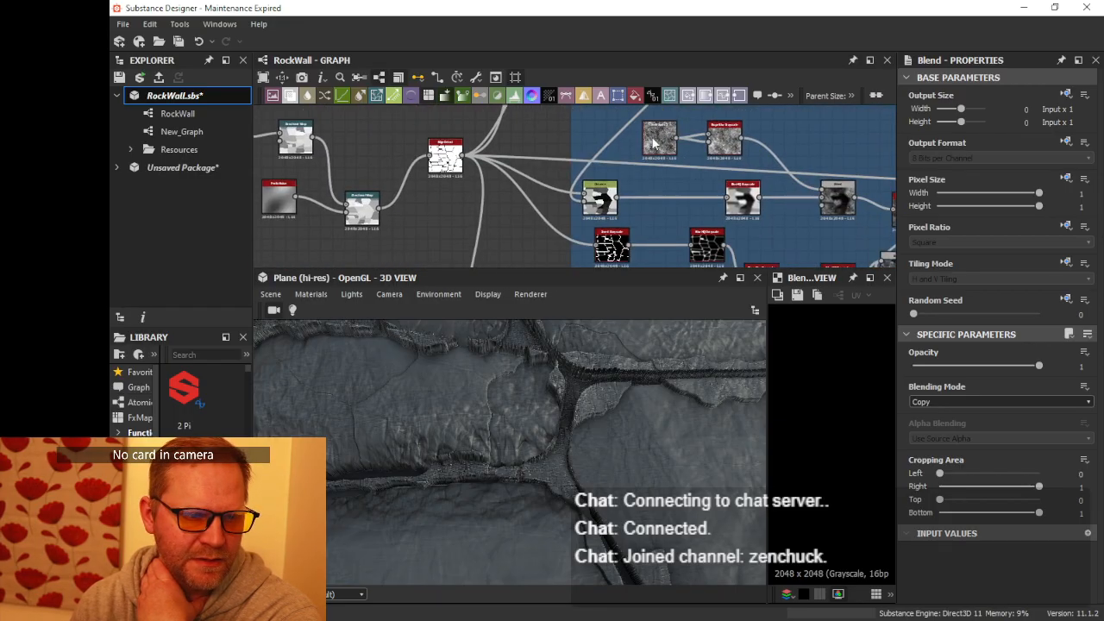
{"action": "middle_click_drag", "start_coordinate": [729, 145], "coordinate": [458, 129]}
{"action": "middle_click_drag", "start_coordinate": [731, 193], "coordinate": [512, 200]}
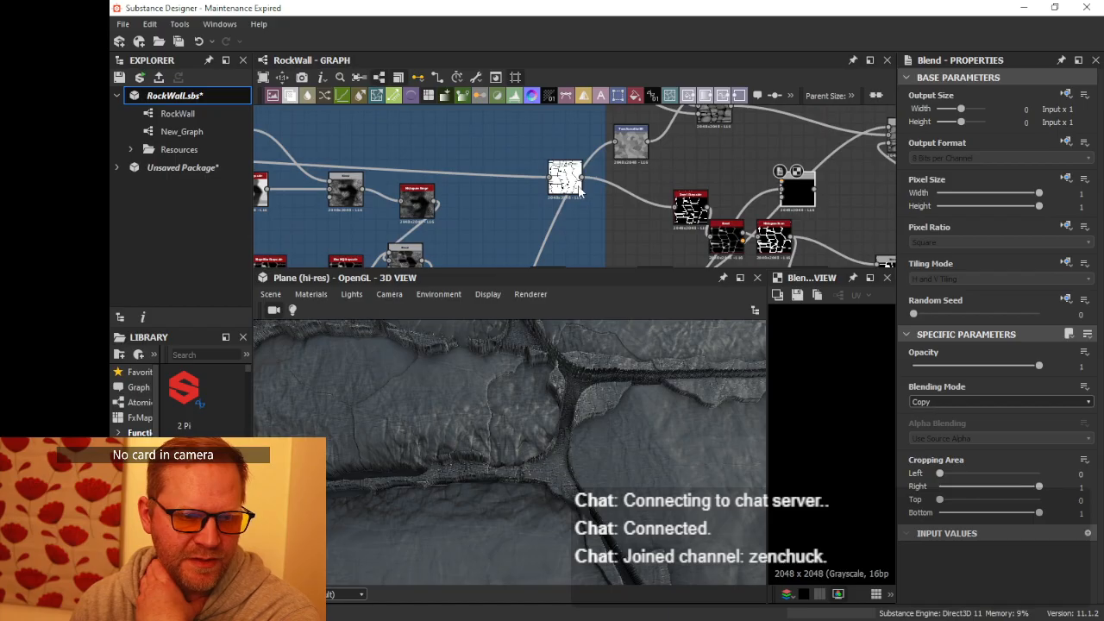
{"action": "left_click", "coordinate": [690, 206]}
{"action": "middle_click_drag", "start_coordinate": [712, 244], "coordinate": [587, 195]}
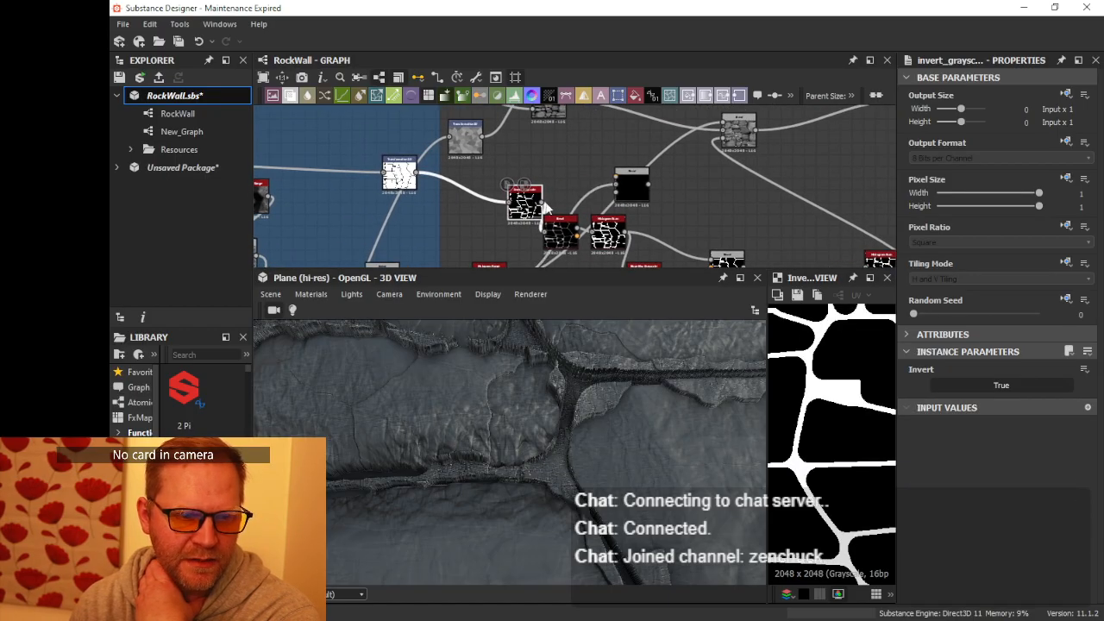
{"action": "left_click_drag", "start_coordinate": [616, 195], "coordinate": [618, 194]}
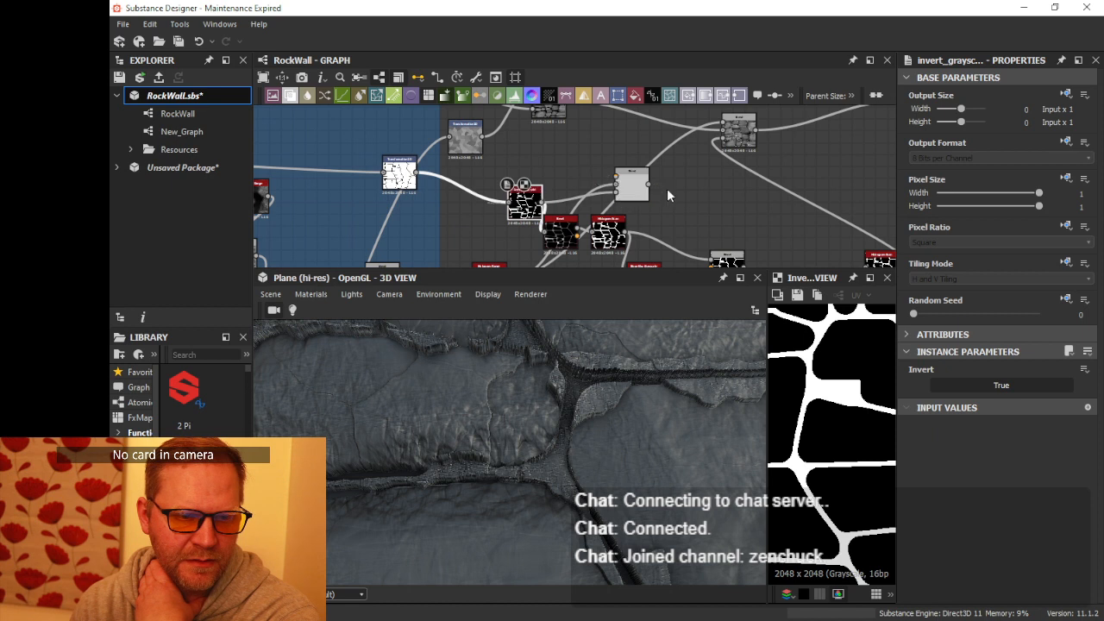
- Add a grayscale Uniform Color as the new Blend's foreground and feed that Blend into the masked height Blend
{"action": "left_click", "coordinate": [560, 163]}
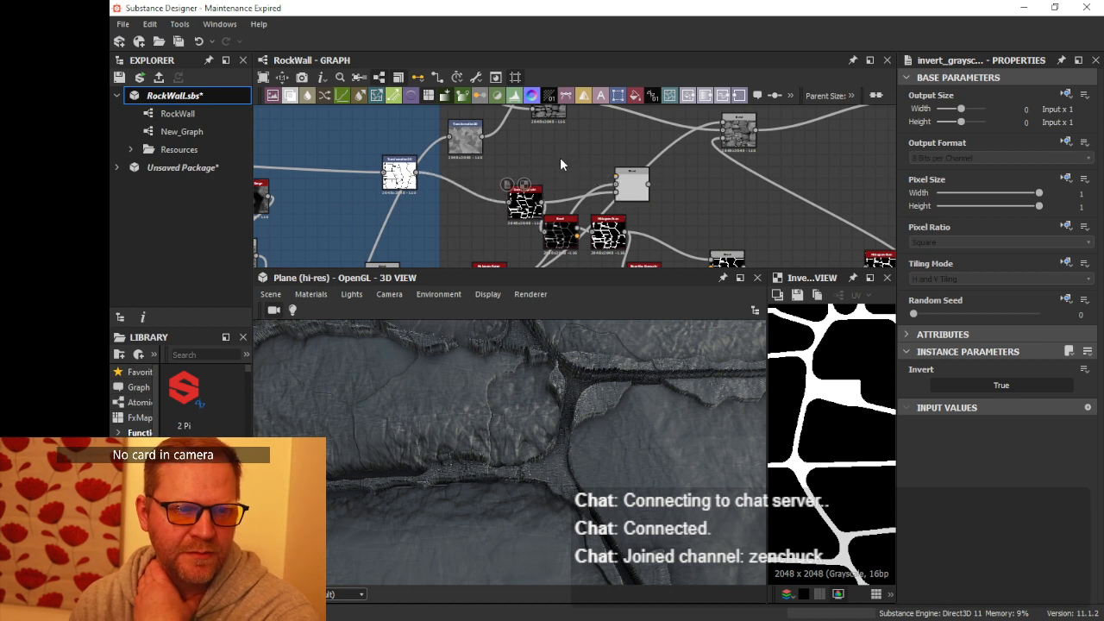
{"action": "left_click", "coordinate": [634, 95]}
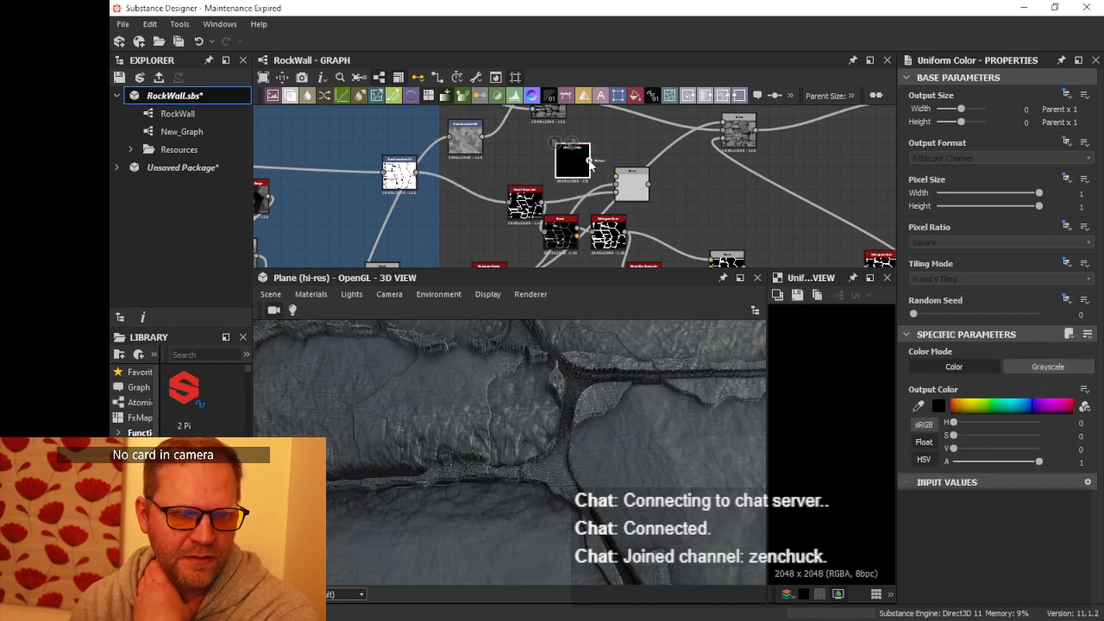
{"action": "left_click", "coordinate": [1041, 367]}
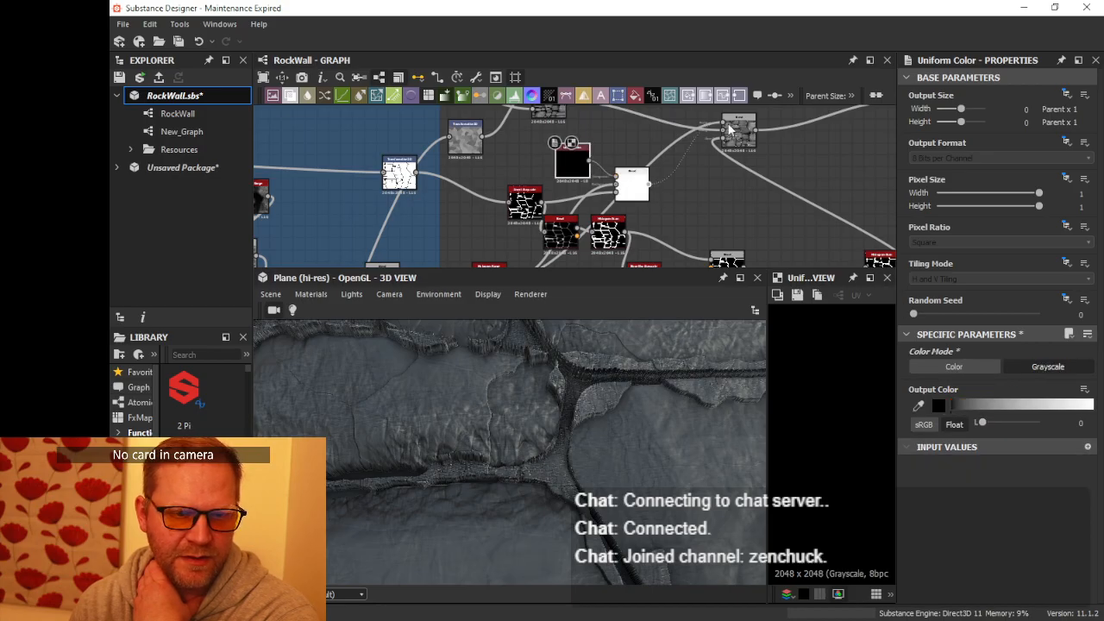
{"action": "left_click_drag", "start_coordinate": [729, 128], "coordinate": [733, 129]}
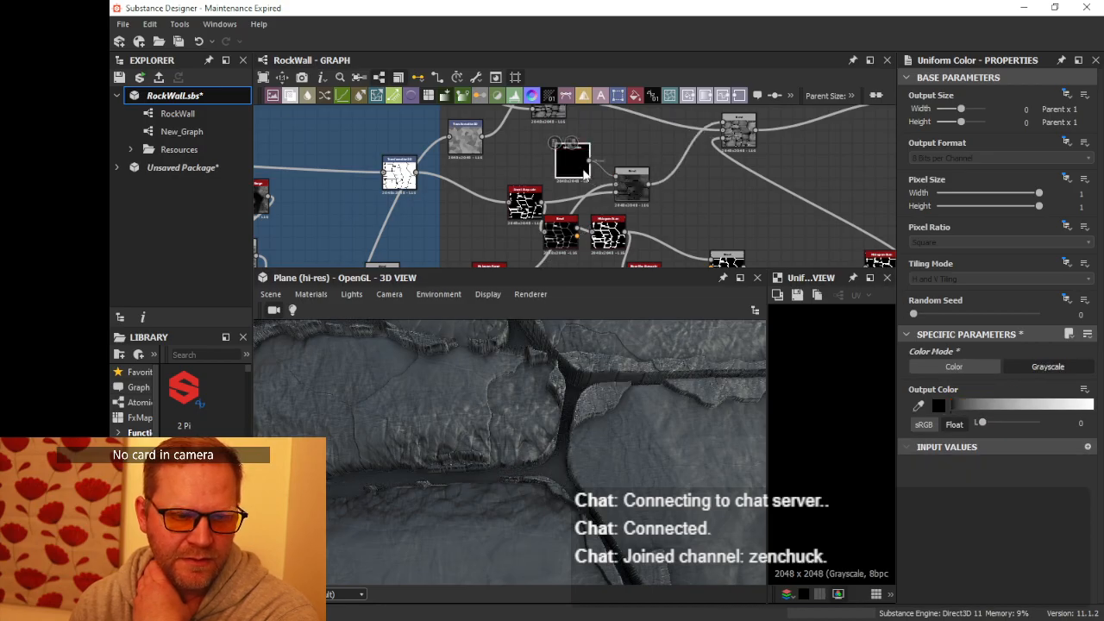
- Adjust the Uniform Color's gray level to about 0.16 and check the crack depth across the rock wall
{"action": "left_click", "coordinate": [992, 400]}
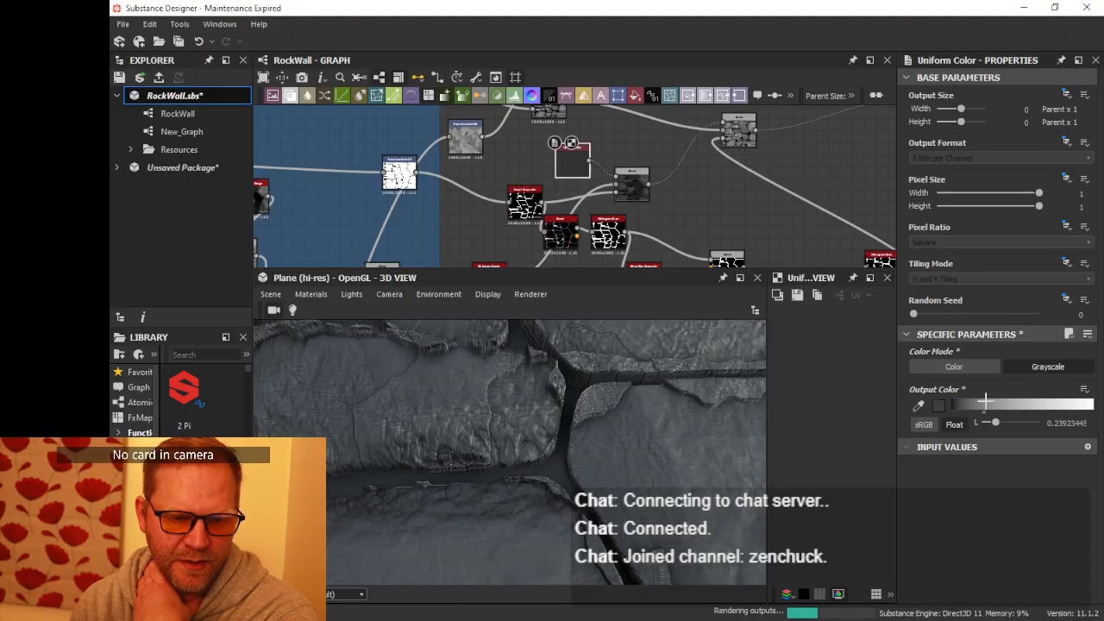
{"action": "left_click", "coordinate": [981, 398]}
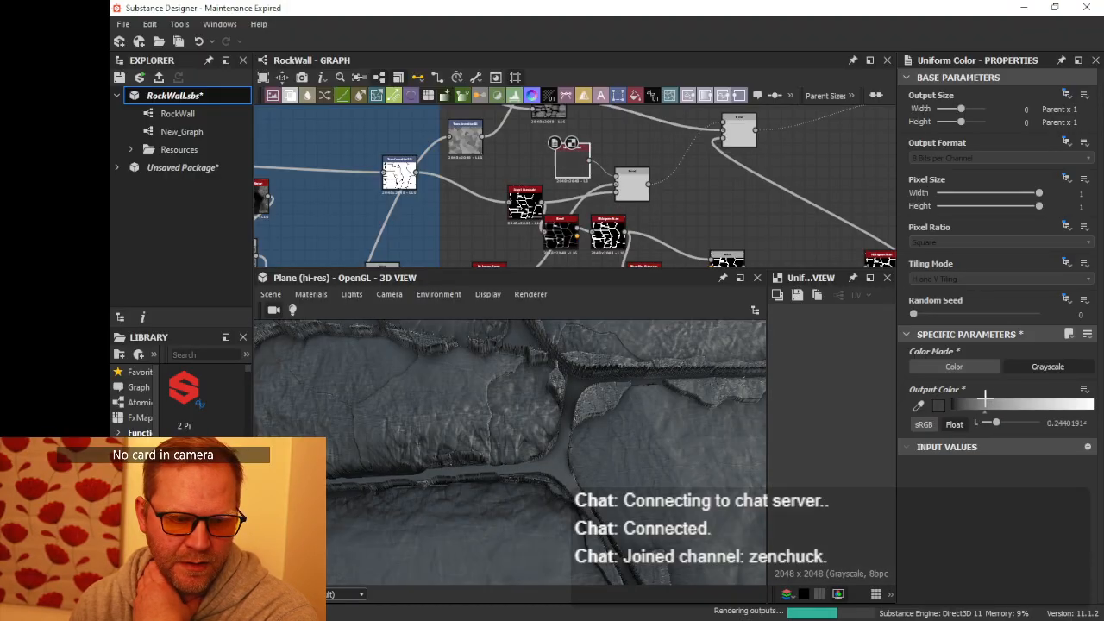
{"action": "left_click", "coordinate": [1000, 392]}
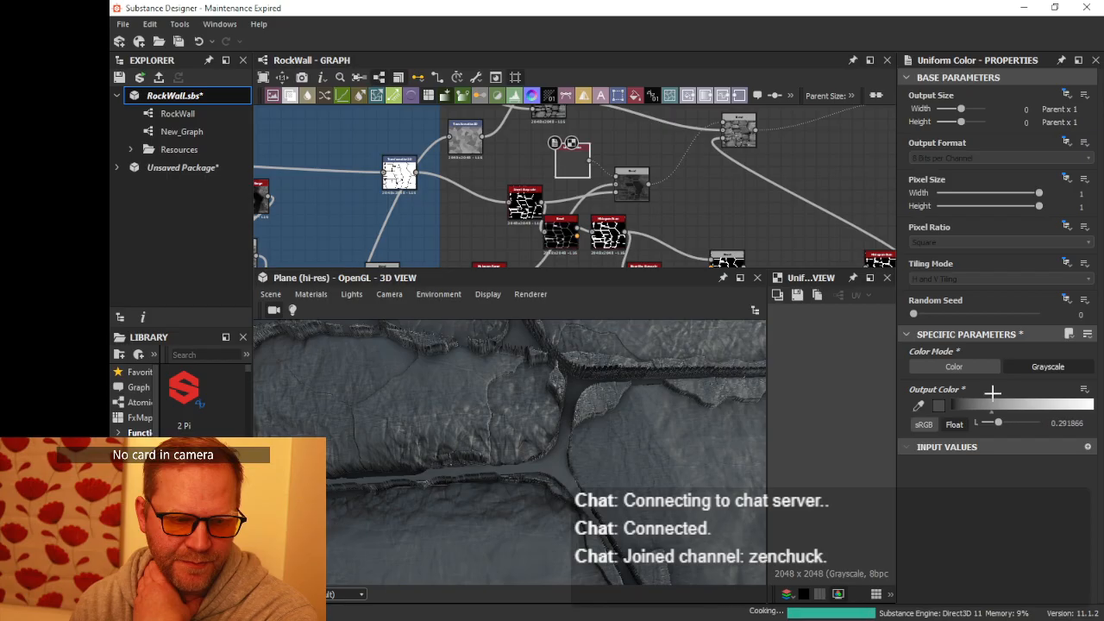
{"action": "left_click_drag", "start_coordinate": [1002, 390], "coordinate": [973, 380]}
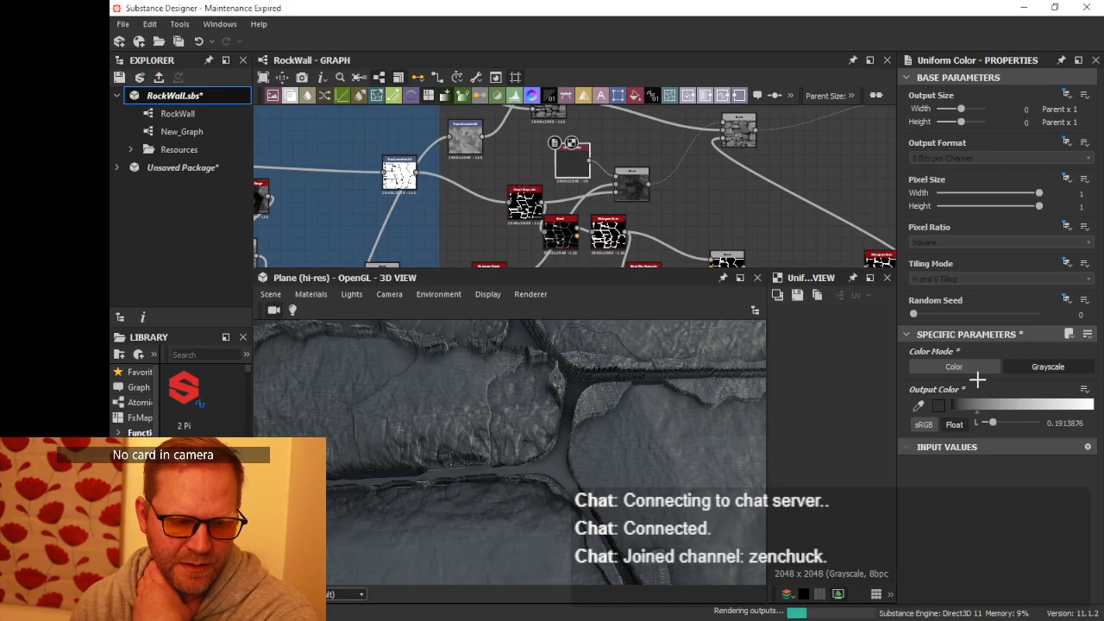
{"action": "left_click_drag", "start_coordinate": [695, 423], "coordinate": [641, 366]}
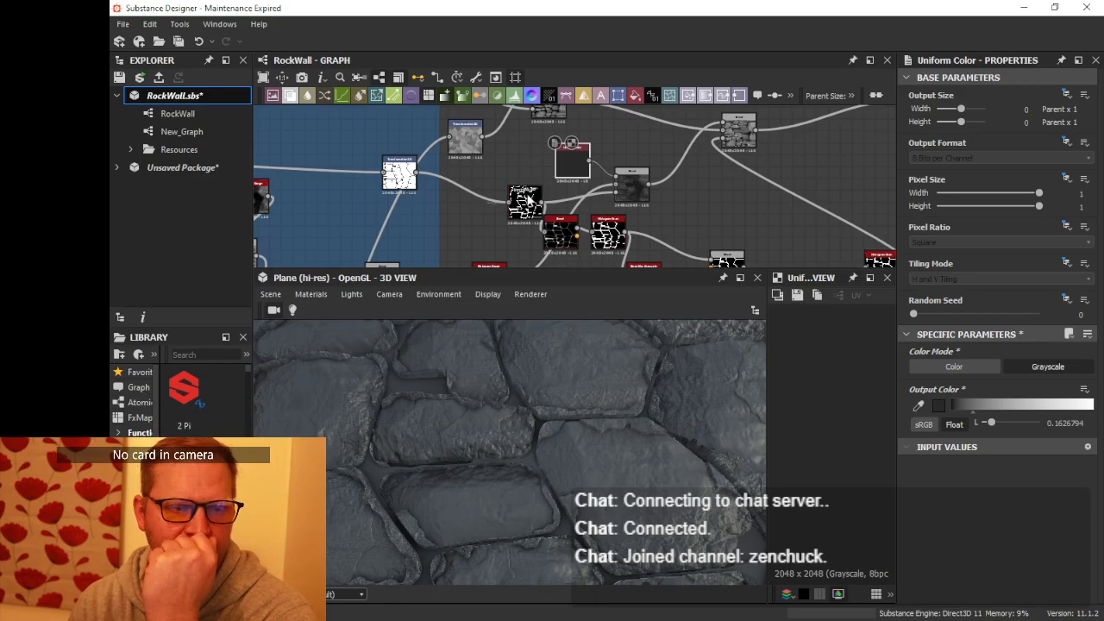
- Shift the Invert Grayscale node and the adjoining Bevel node closer to the blue frame in the graph
{"action": "left_click_drag", "start_coordinate": [528, 200], "coordinate": [504, 194]}
{"action": "scroll", "coordinate": [628, 188], "scroll_direction": "down", "scroll_amount": 3}
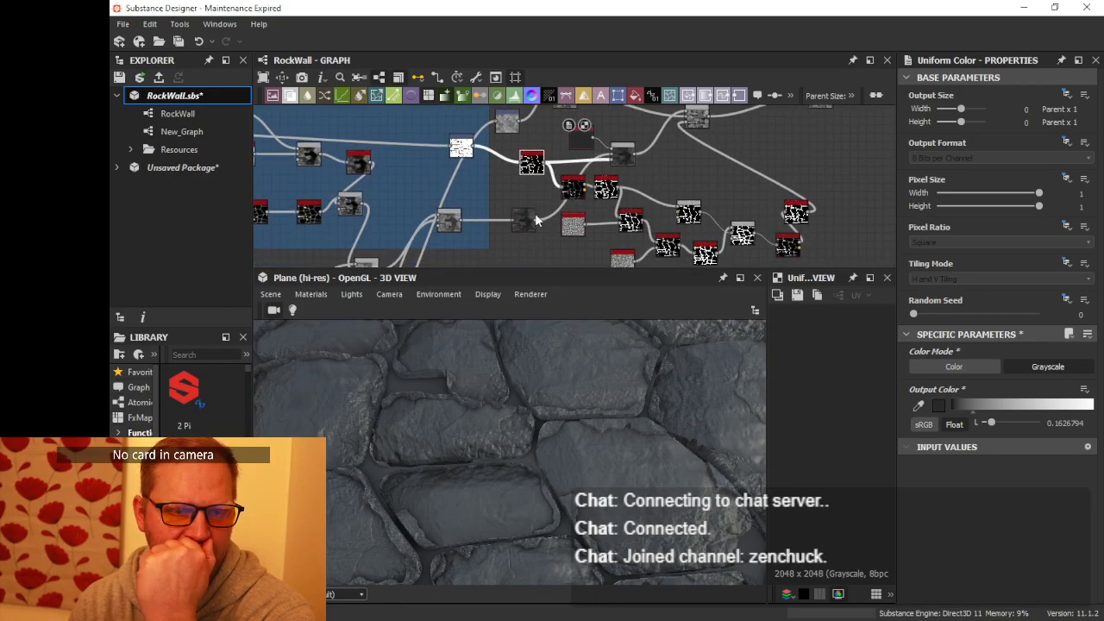
{"action": "left_click", "coordinate": [695, 118]}
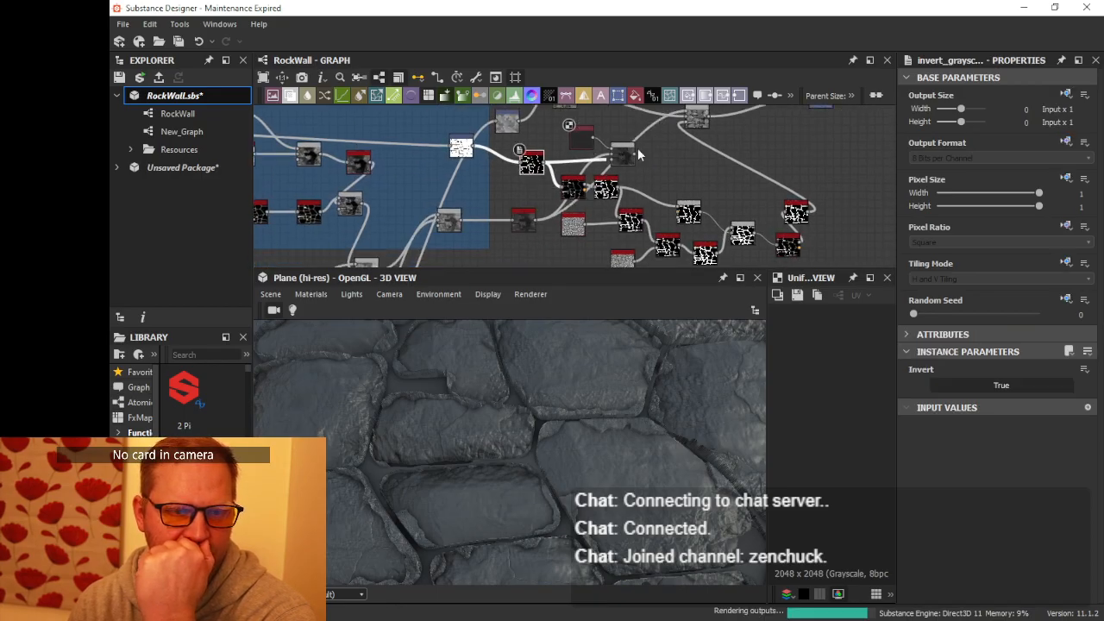
{"action": "left_click_drag", "start_coordinate": [534, 164], "coordinate": [516, 163]}
- Delete the Uniform Color and the extra grout Blend, leaving the Histogram Range feeding the height Blend directly
{"action": "left_click", "coordinate": [583, 140]}
{"action": "left_click_drag", "start_coordinate": [581, 138], "coordinate": [621, 154]}
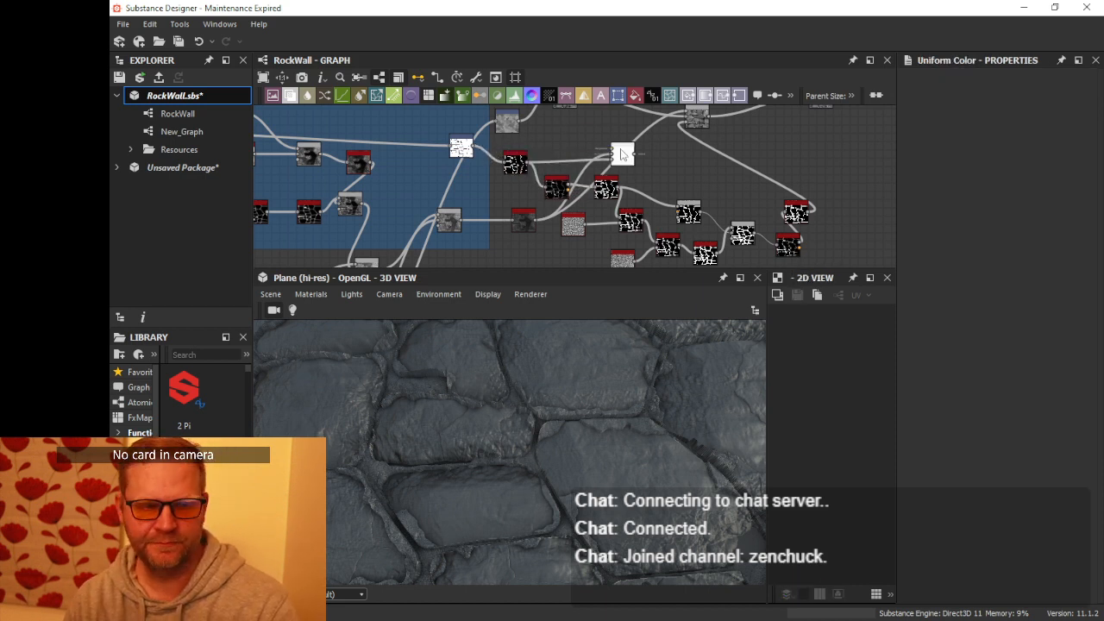
{"action": "double_click", "coordinate": [624, 156]}
{"action": "key", "text": "Delete"}
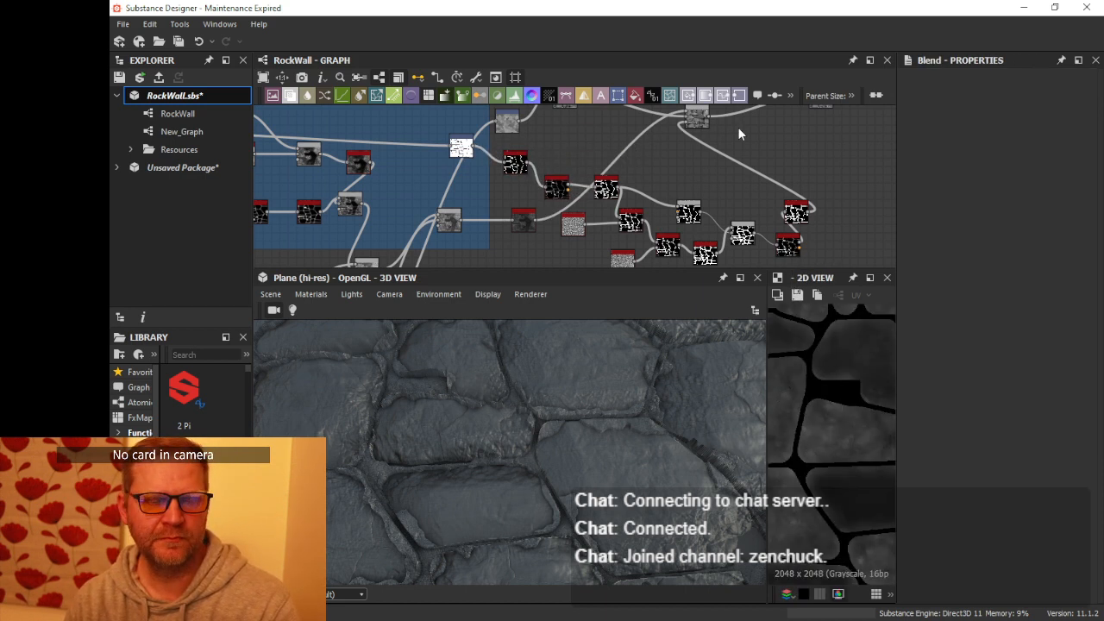
- Try the Add Sub blending mode on the masked height Blend
{"action": "middle_click_drag", "start_coordinate": [738, 134], "coordinate": [723, 176]}
{"action": "double_click", "coordinate": [681, 159]}
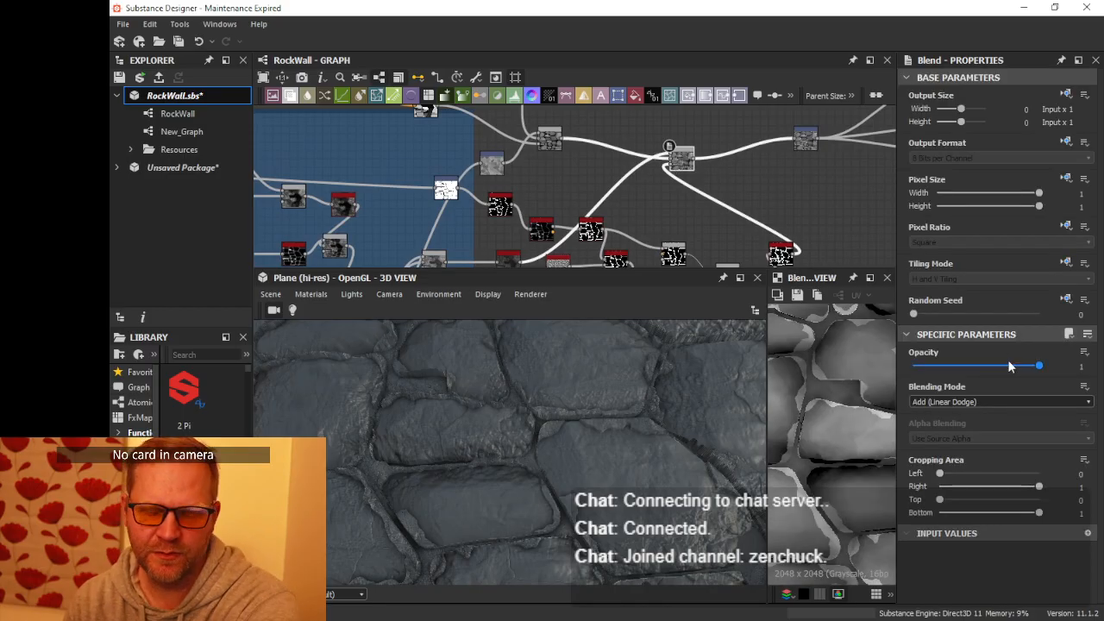
{"action": "left_click", "coordinate": [991, 402]}
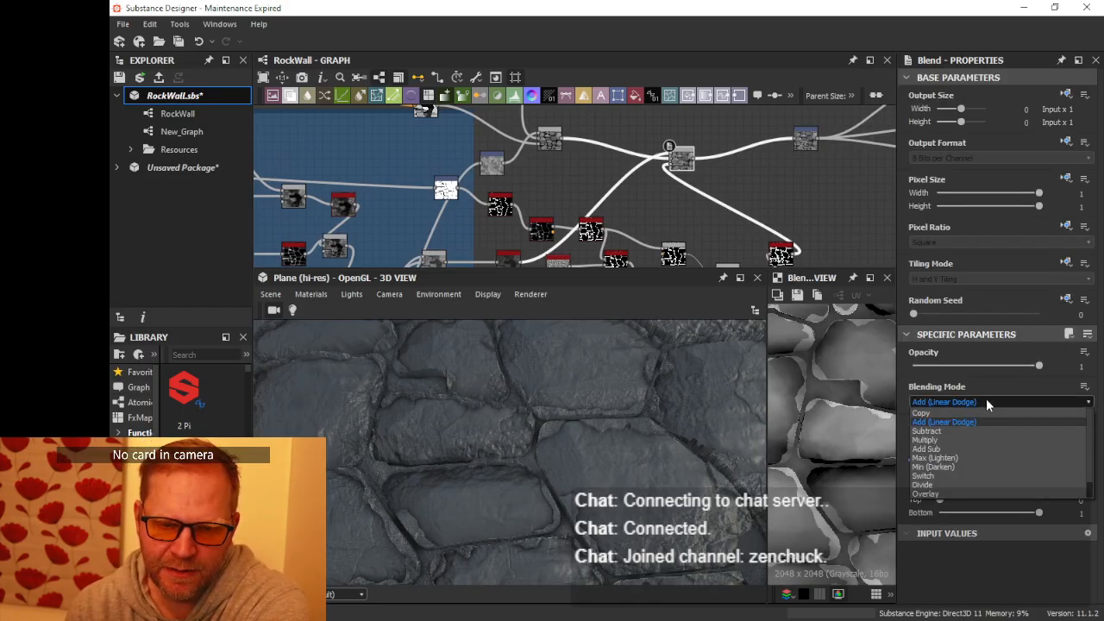
{"action": "left_click", "coordinate": [959, 448]}
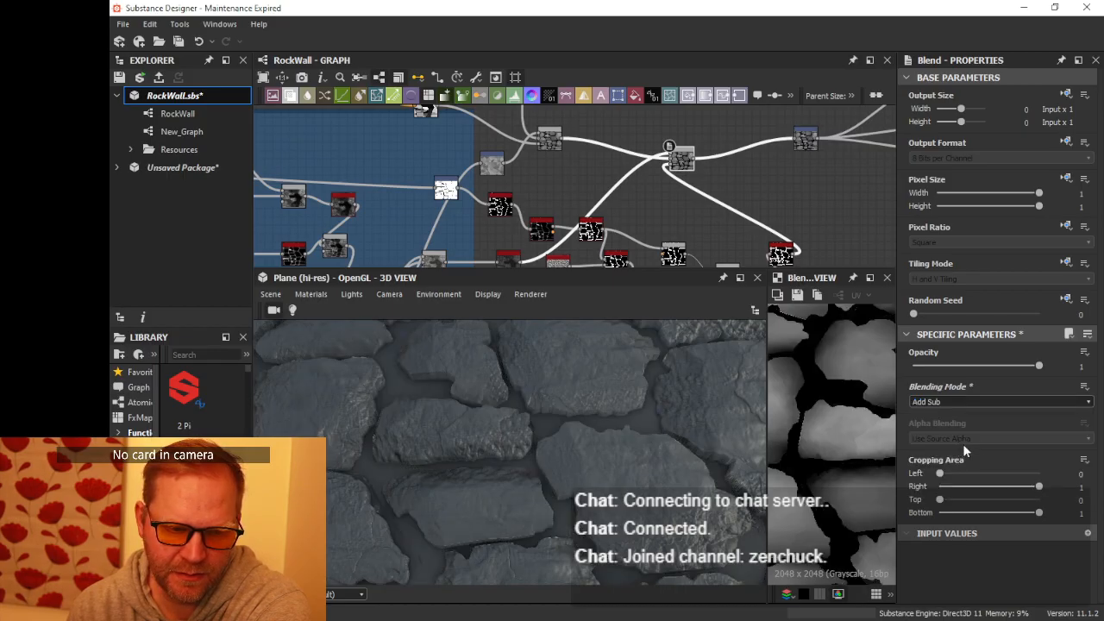
- Set the masked height Blend to Max (Lighten) and compare the 3D surface with that Blend bypassed and reconnected
{"action": "left_click", "coordinate": [958, 402]}
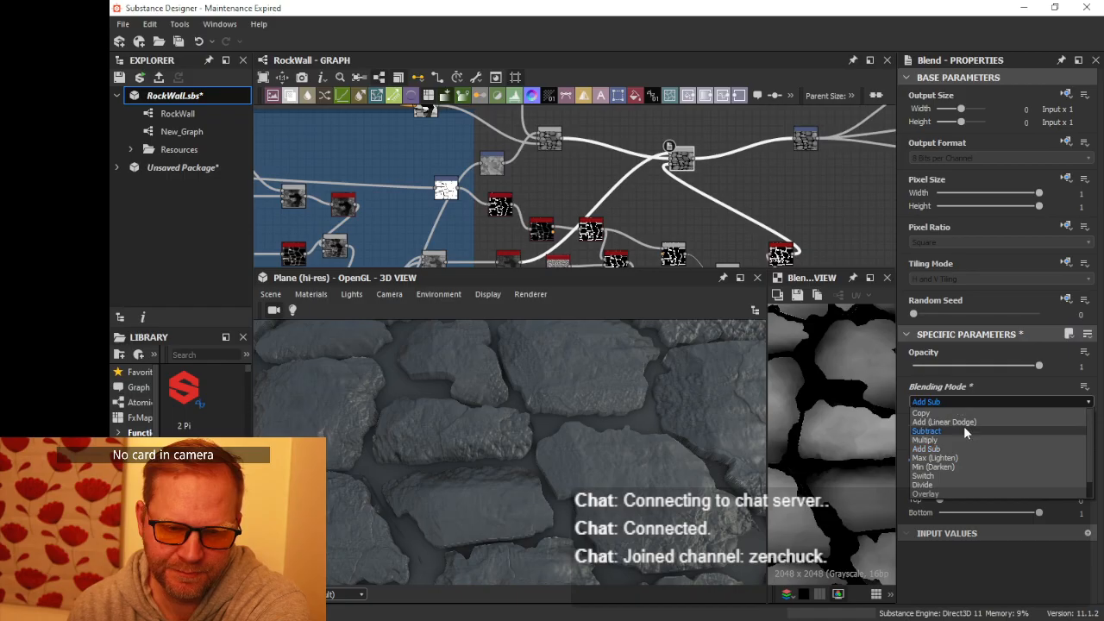
{"action": "left_click", "coordinate": [960, 457]}
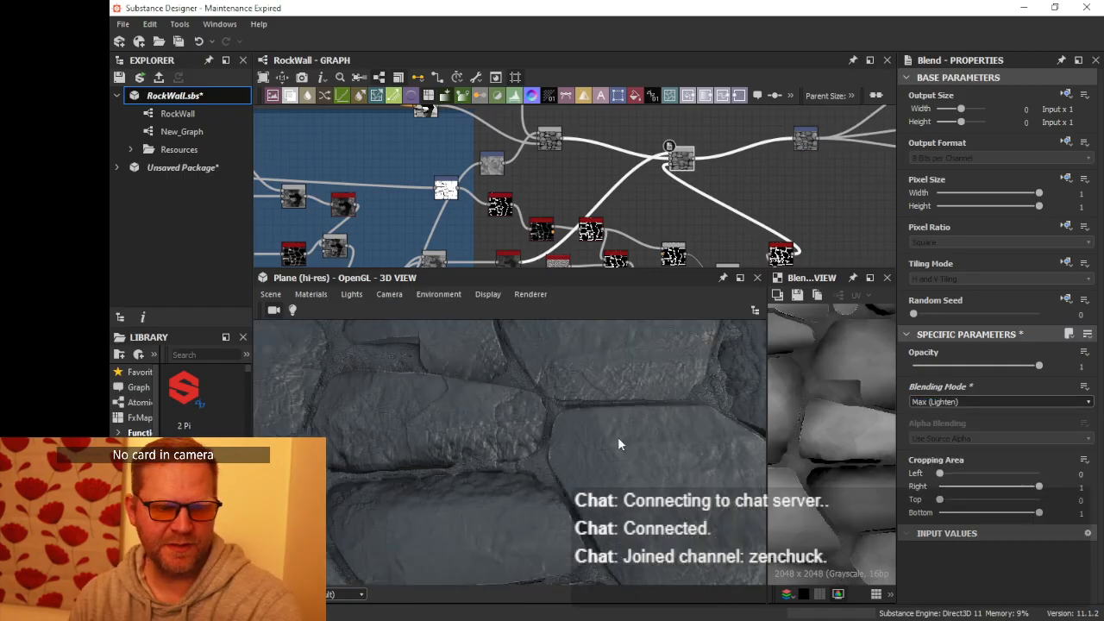
{"action": "left_click_drag", "start_coordinate": [615, 448], "coordinate": [472, 403]}
{"action": "scroll", "coordinate": [524, 397], "scroll_direction": "up", "scroll_amount": 4}
{"action": "middle_click_drag", "start_coordinate": [649, 156], "coordinate": [570, 178]}
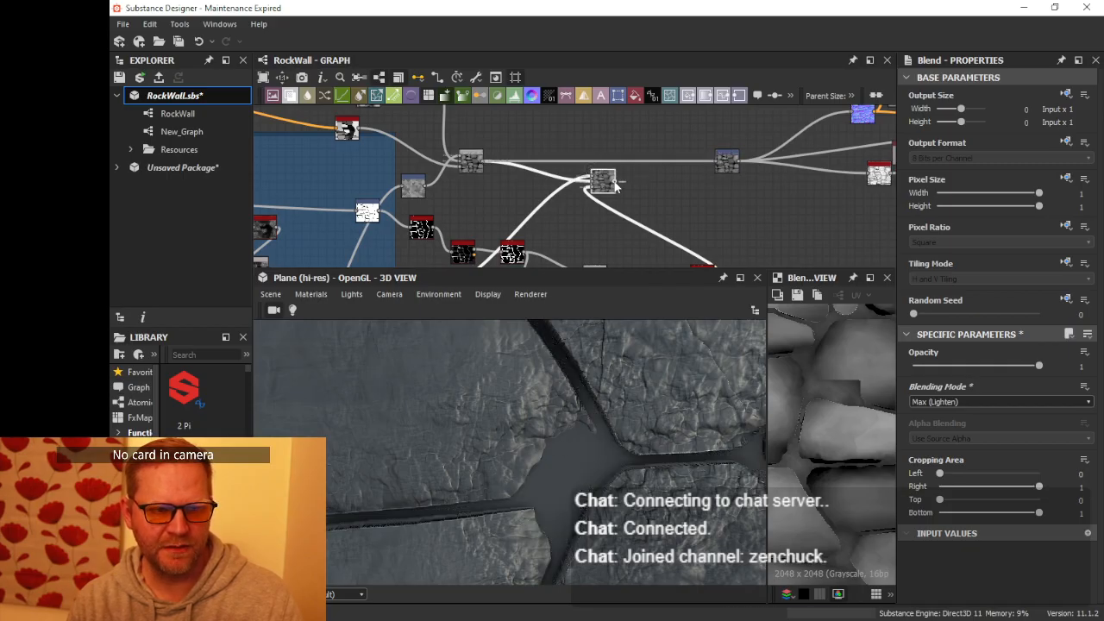
{"action": "left_click_drag", "start_coordinate": [718, 160], "coordinate": [718, 161]}
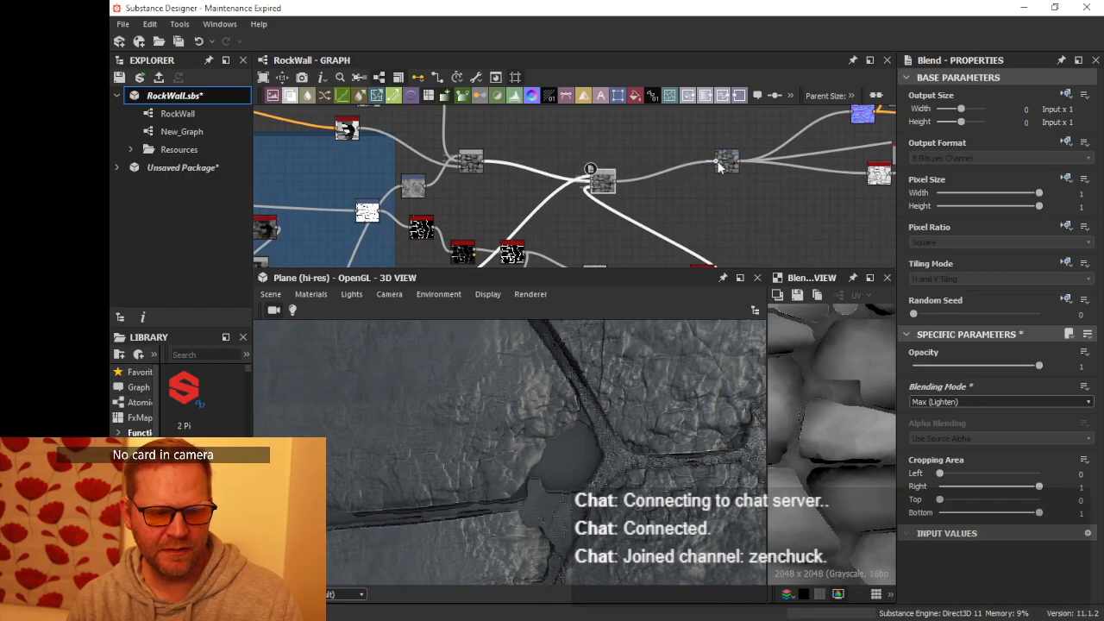
- Move the Histogram Range node closer to the grout Blend at the edge of the blue frame
{"action": "middle_click_drag", "start_coordinate": [568, 218], "coordinate": [660, 139]}
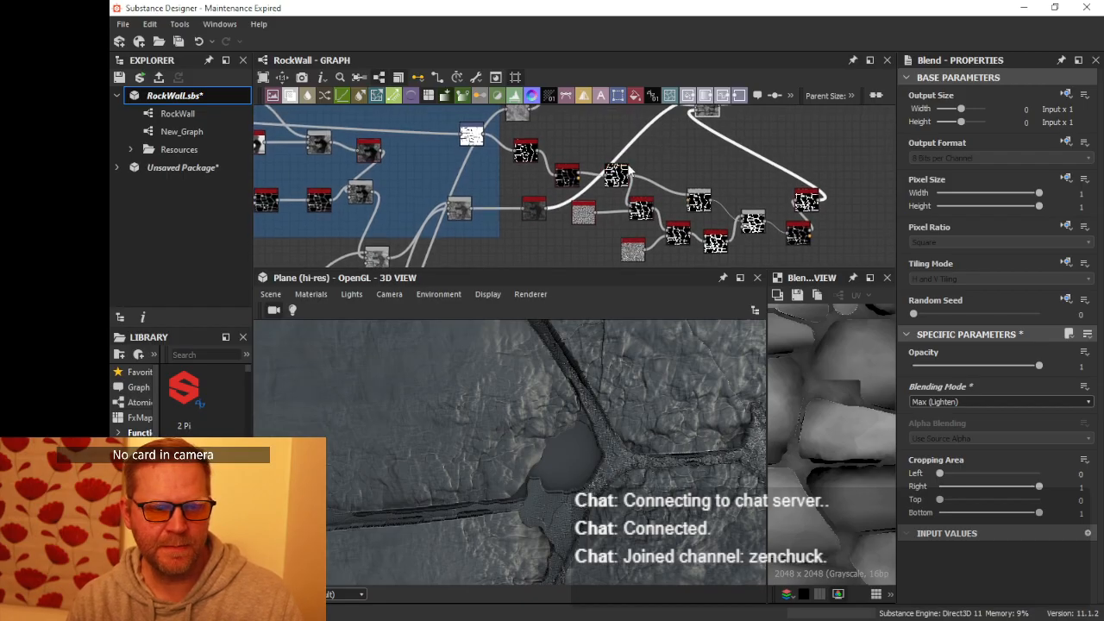
{"action": "left_click", "coordinate": [530, 214]}
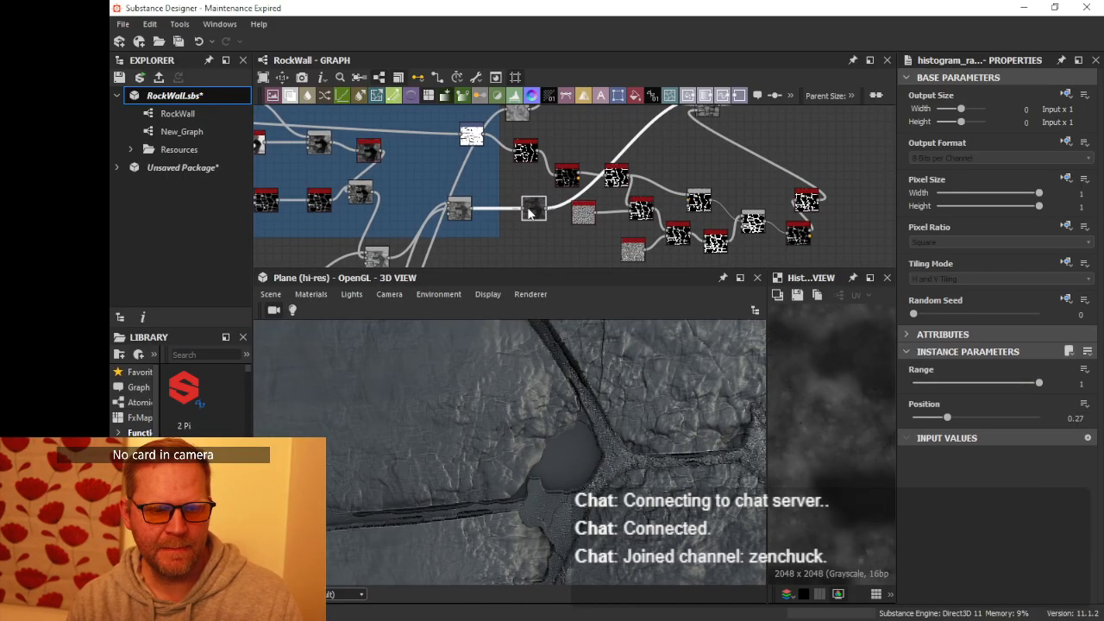
{"action": "scroll", "coordinate": [642, 234], "scroll_direction": "down", "scroll_amount": 2}
{"action": "middle_click_drag", "start_coordinate": [684, 185], "coordinate": [673, 200]}
{"action": "scroll", "coordinate": [665, 208], "scroll_direction": "up", "scroll_amount": 2}
{"action": "left_click_drag", "start_coordinate": [515, 246], "coordinate": [495, 237]}
{"action": "middle_click_drag", "start_coordinate": [769, 226], "coordinate": [690, 196]}
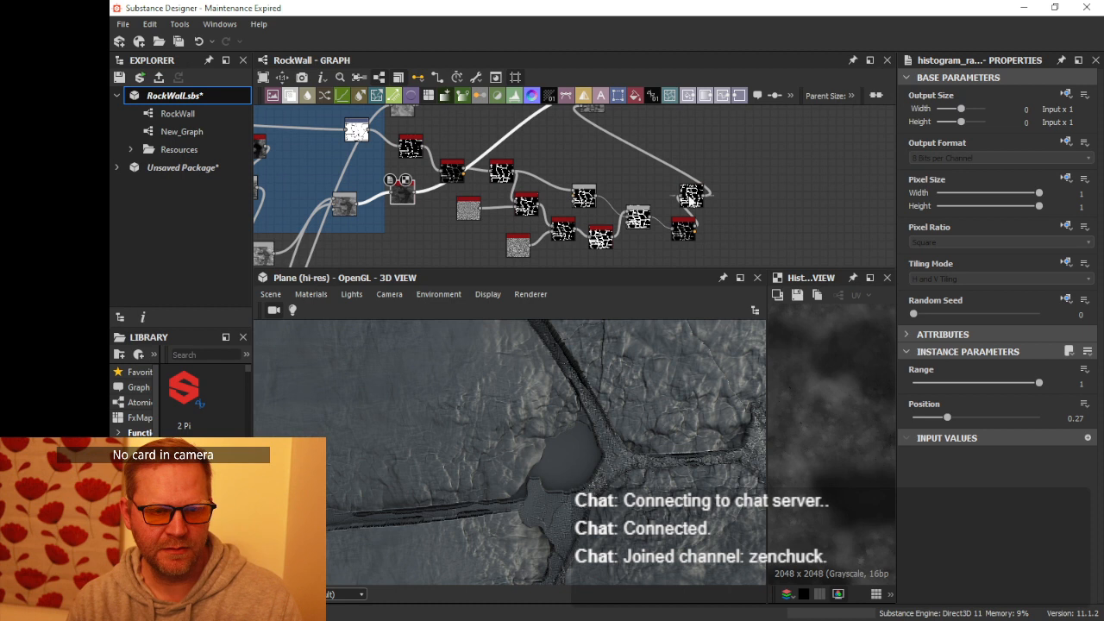
- Widen the 2D view and compare the crack mask's final Histogram Scan output with the first Slope Blur Grayscale, then inspect the Bevel settings
{"action": "left_click", "coordinate": [691, 197]}
{"action": "left_click_drag", "start_coordinate": [766, 386], "coordinate": [678, 385]}
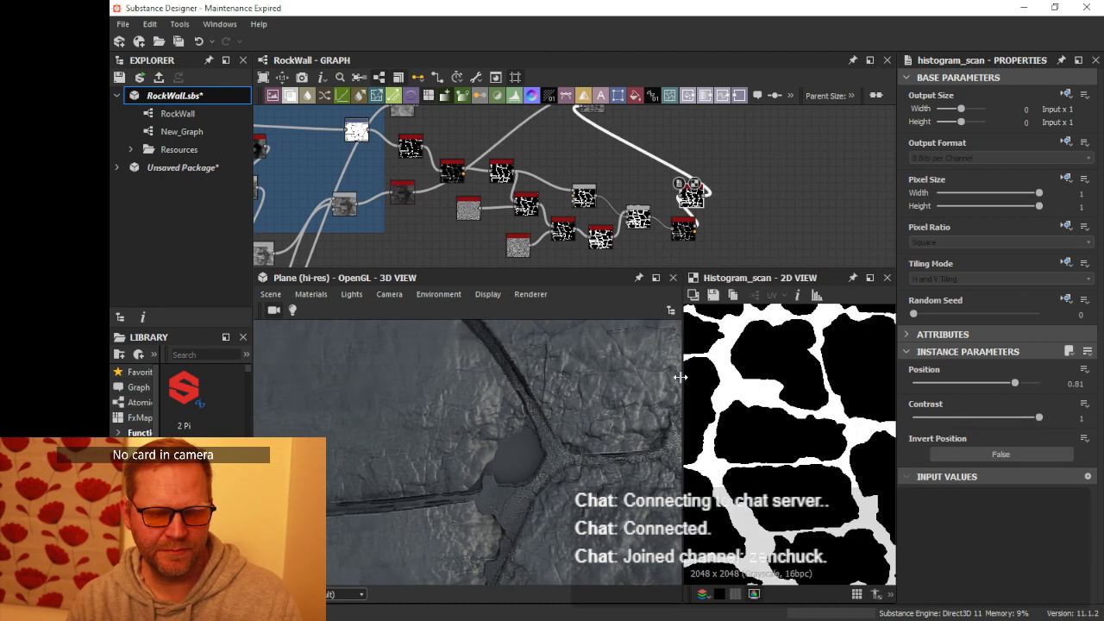
{"action": "scroll", "coordinate": [700, 354], "scroll_direction": "down", "scroll_amount": 2}
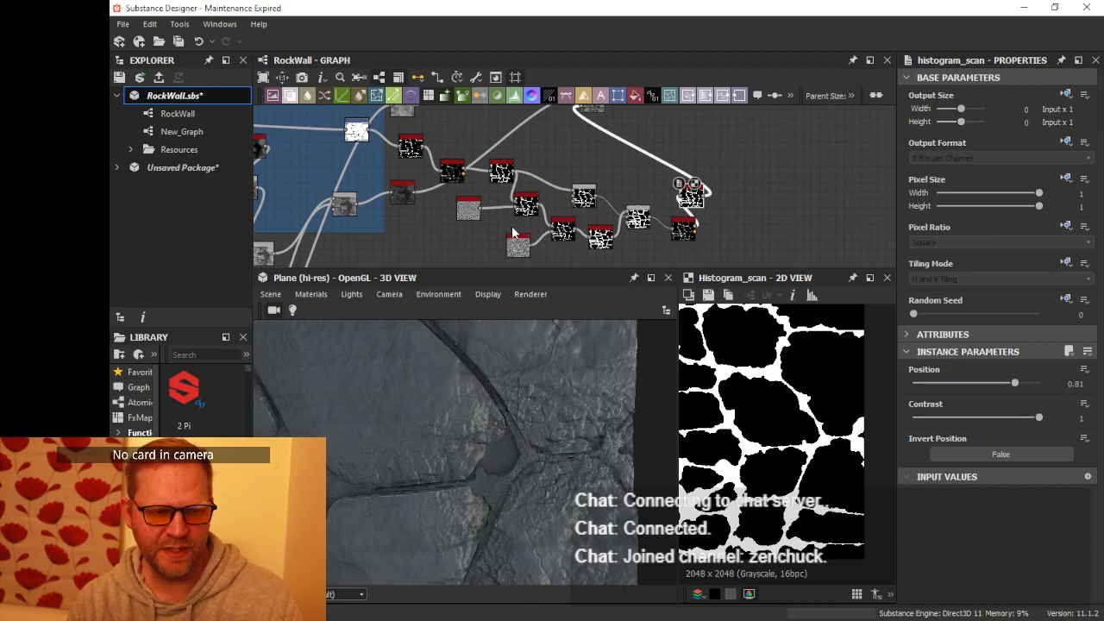
{"action": "left_click", "coordinate": [526, 204]}
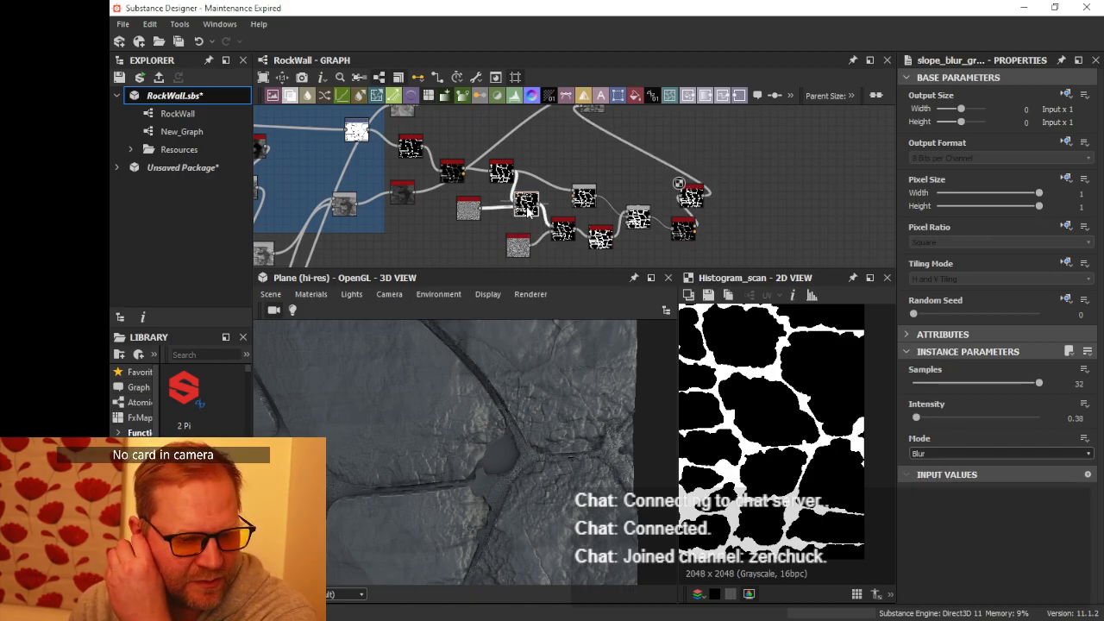
{"action": "double_click", "coordinate": [528, 207]}
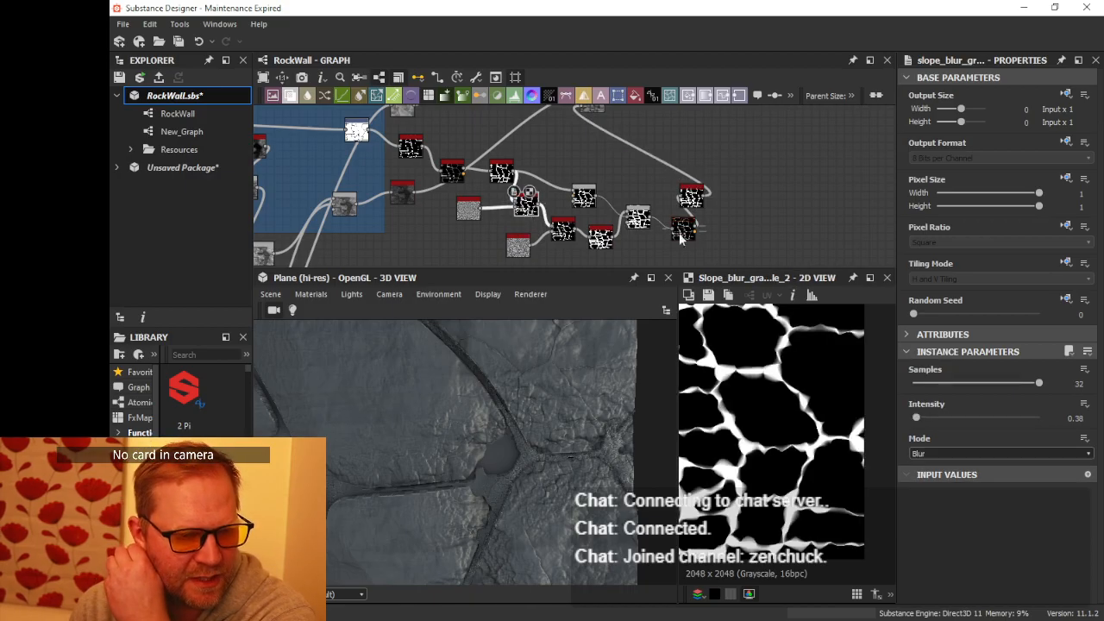
{"action": "double_click", "coordinate": [691, 200]}
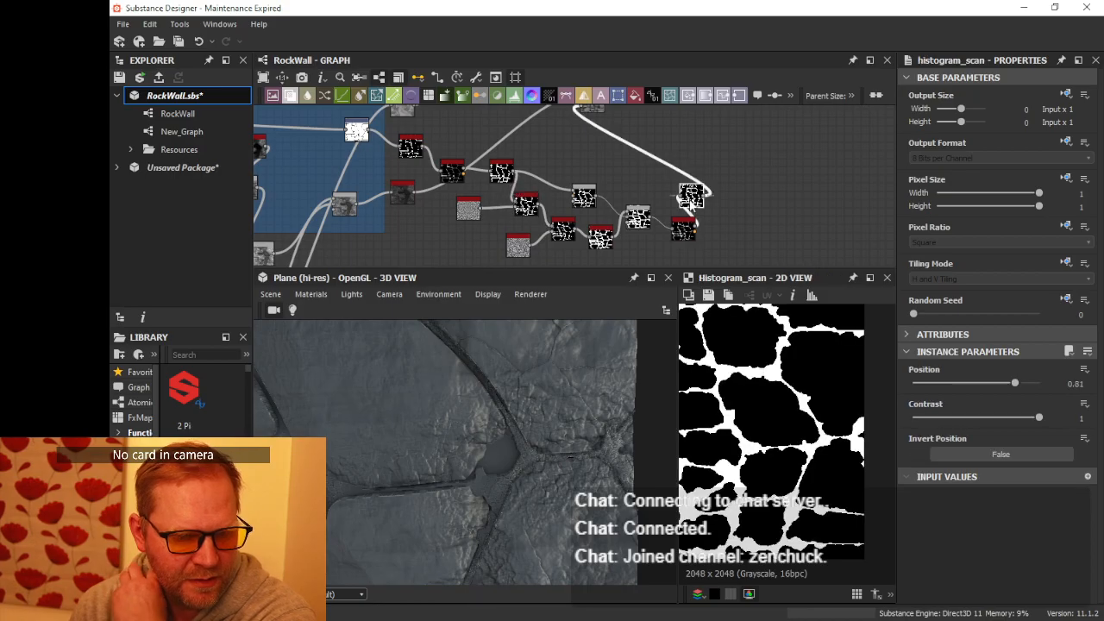
{"action": "left_click_drag", "start_coordinate": [522, 398], "coordinate": [604, 399]}
{"action": "left_click", "coordinate": [684, 231]}
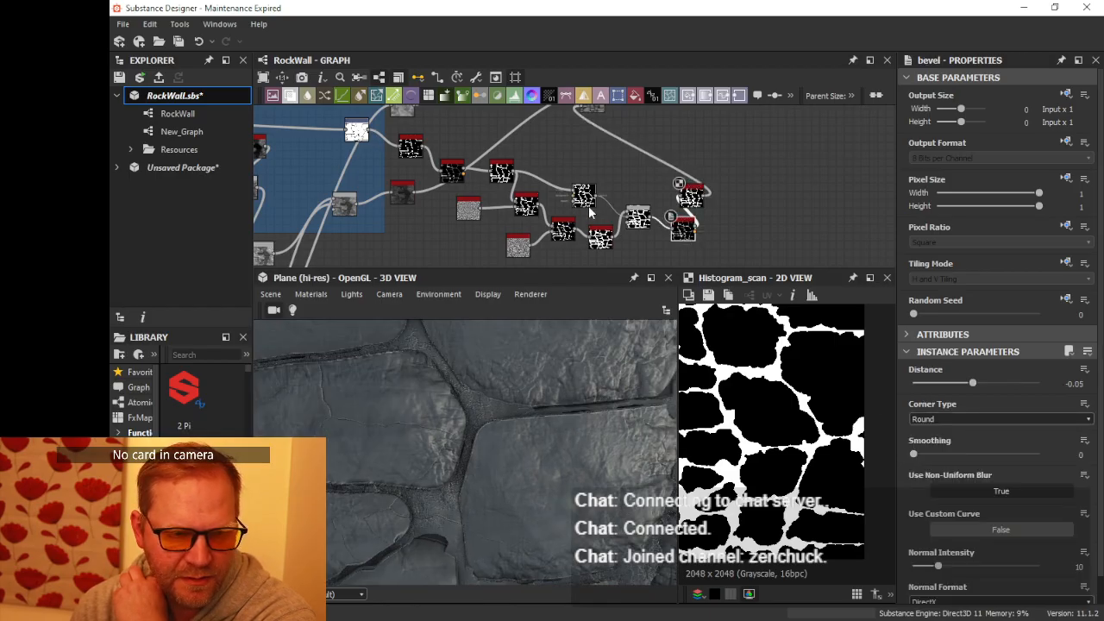
- Connect the crack mask's earlier Histogram Scan directly to the final Histogram Scan and delete the Bevel node
{"action": "scroll", "coordinate": [591, 212], "scroll_direction": "up", "scroll_amount": 4}
{"action": "middle_click_drag", "start_coordinate": [619, 204], "coordinate": [531, 147]}
{"action": "left_click", "coordinate": [684, 138]}
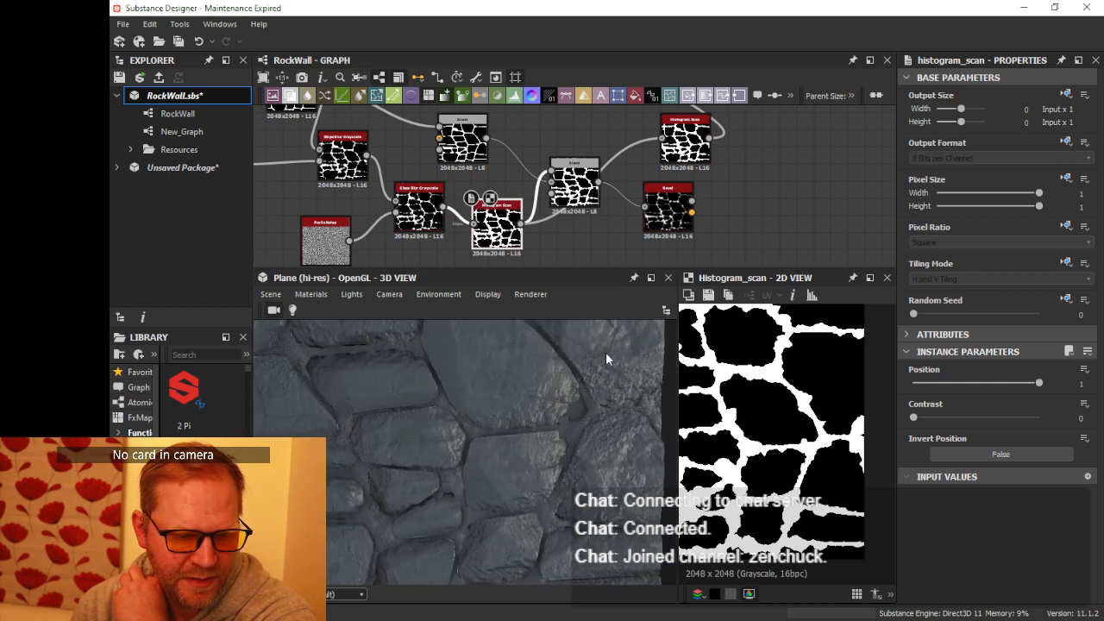
{"action": "left_click", "coordinate": [664, 216]}
{"action": "key", "text": "Delete"}
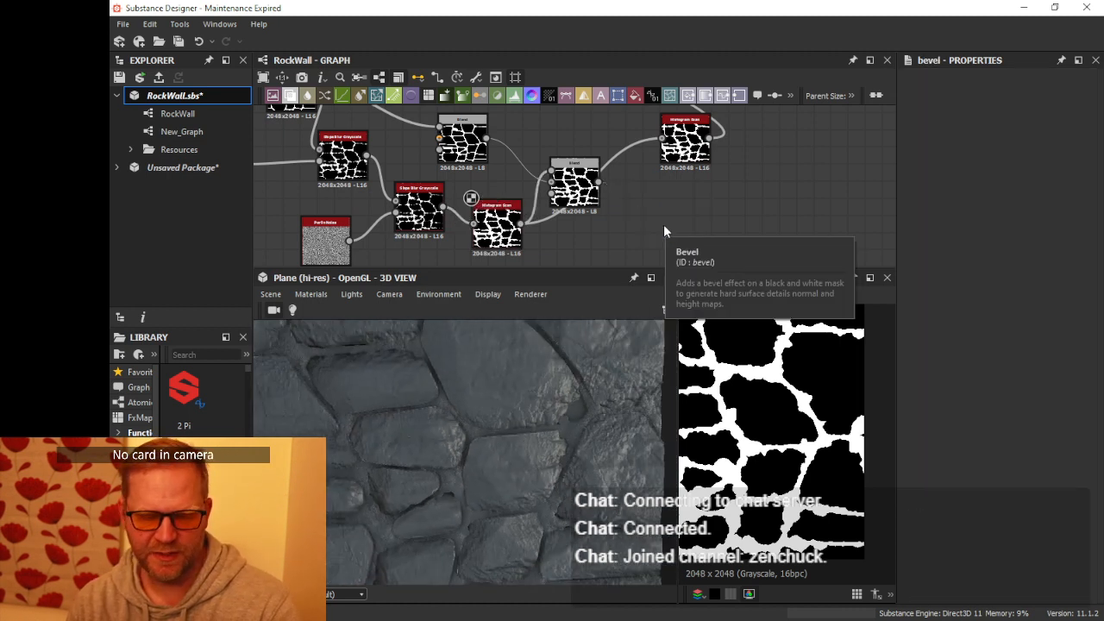
- Delete the two unused Blend nodes in the crack mask branch and move the final Histogram Scan beside the earlier one
{"action": "left_click", "coordinate": [576, 182]}
{"action": "key", "text": "Delete"}
{"action": "mouse_move", "coordinate": [535, 169]}
{"action": "middle_mouse_down"}
{"action": "mouse_move", "coordinate": [657, 199]}
{"action": "mouse_move", "coordinate": [549, 168]}
{"action": "middle_mouse_up"}
{"action": "left_click", "coordinate": [594, 176]}
{"action": "key", "text": "Delete"}
{"action": "scroll", "coordinate": [596, 178], "scroll_direction": "down", "scroll_amount": 1}
{"action": "mouse_move", "coordinate": [701, 163]}
{"action": "left_mouse_down"}
{"action": "mouse_move", "coordinate": [625, 174]}
{"action": "mouse_move", "coordinate": [604, 194]}
{"action": "left_mouse_up"}
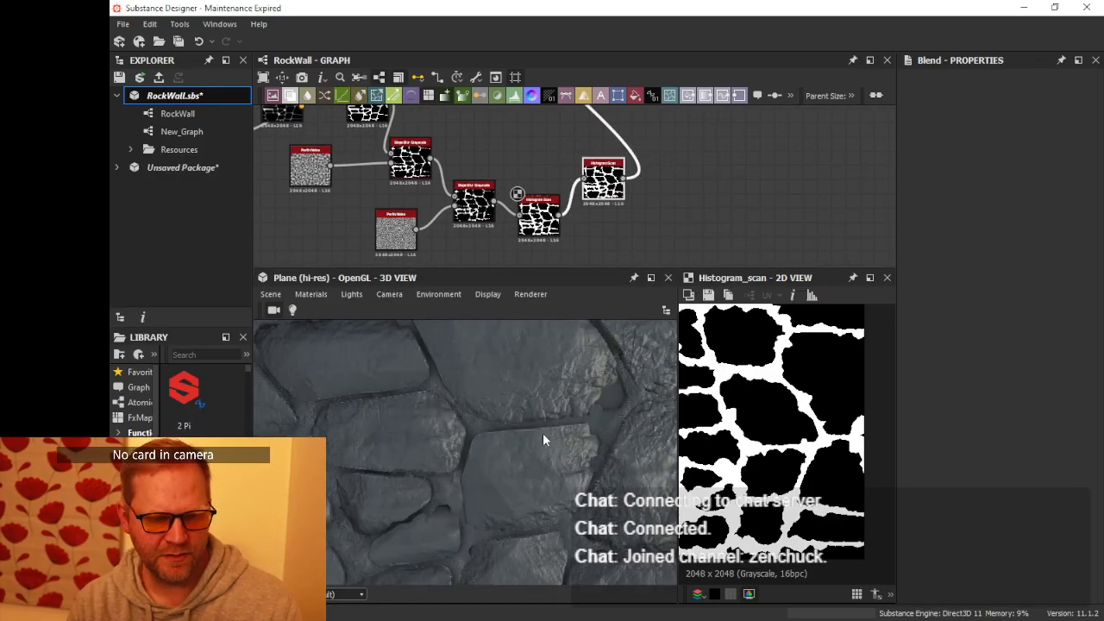
- Place the stone wall reference photo beside the 3D view and compare its grout with the grout between the rocks
{"action": "mouse_move", "coordinate": [533, 427]}
{"action": "left_mouse_down"}
{"action": "mouse_move", "coordinate": [520, 411]}
{"action": "mouse_move", "coordinate": [589, 401]}
{"action": "mouse_move", "coordinate": [542, 453]}
{"action": "mouse_move", "coordinate": [569, 466]}
{"action": "mouse_move", "coordinate": [531, 474]}
{"action": "mouse_move", "coordinate": [541, 411]}
{"action": "mouse_move", "coordinate": [497, 460]}
{"action": "mouse_move", "coordinate": [552, 406]}
{"action": "mouse_move", "coordinate": [549, 462]}
{"action": "mouse_move", "coordinate": [569, 450]}
{"action": "mouse_move", "coordinate": [522, 455]}
{"action": "mouse_move", "coordinate": [527, 436]}
{"action": "left_mouse_up"}
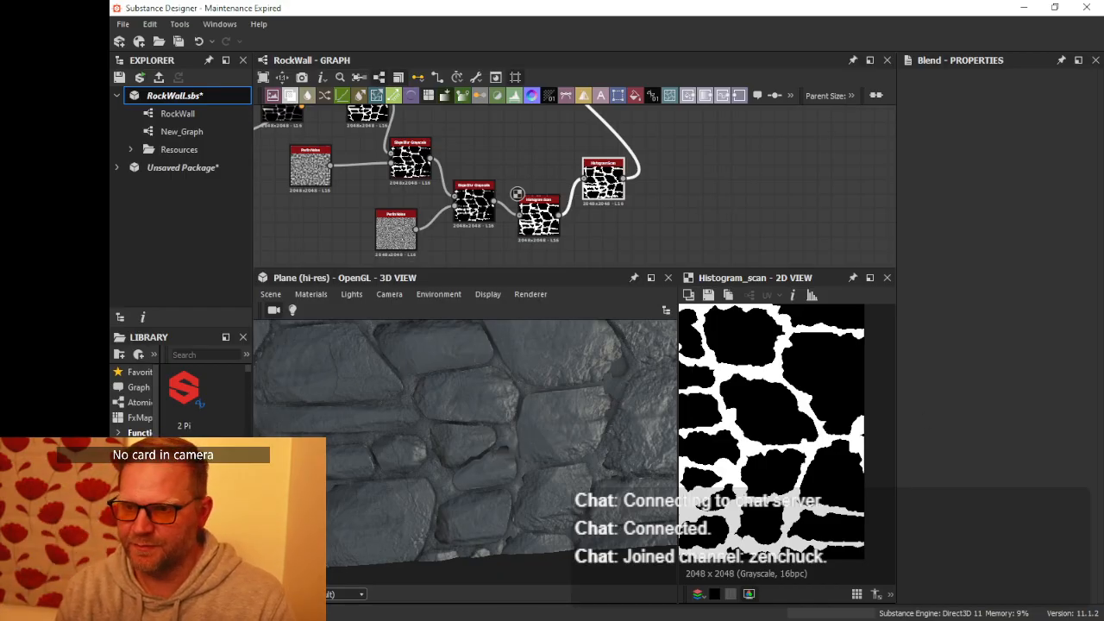
{"action": "right_click_drag", "start_coordinate": [1103, 343], "coordinate": [867, 330]}
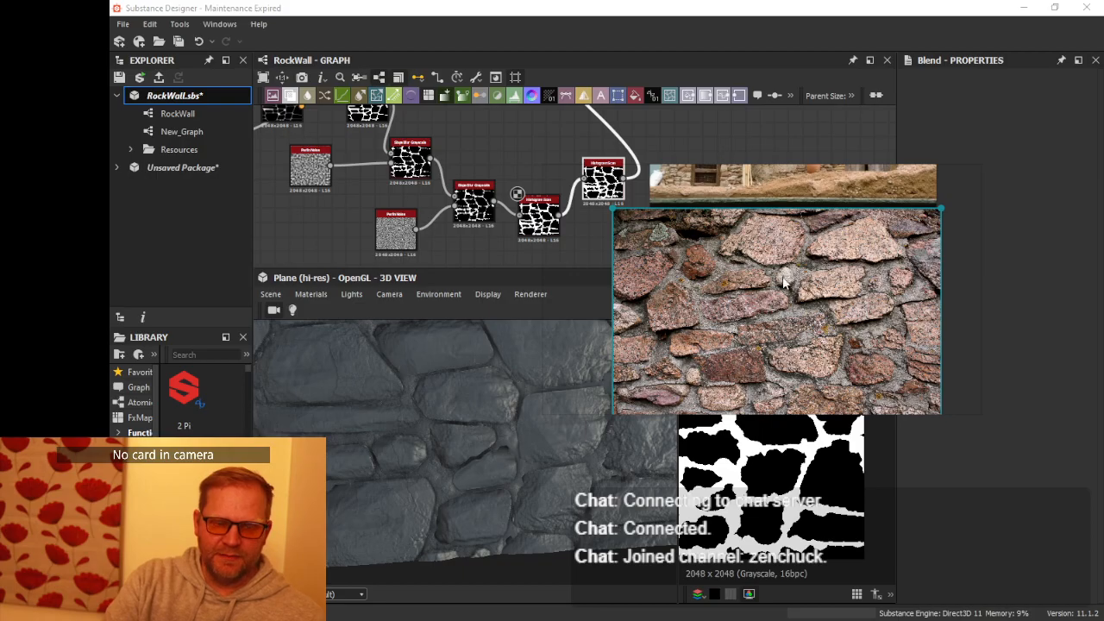
{"action": "left_click_drag", "start_coordinate": [784, 282], "coordinate": [886, 220]}
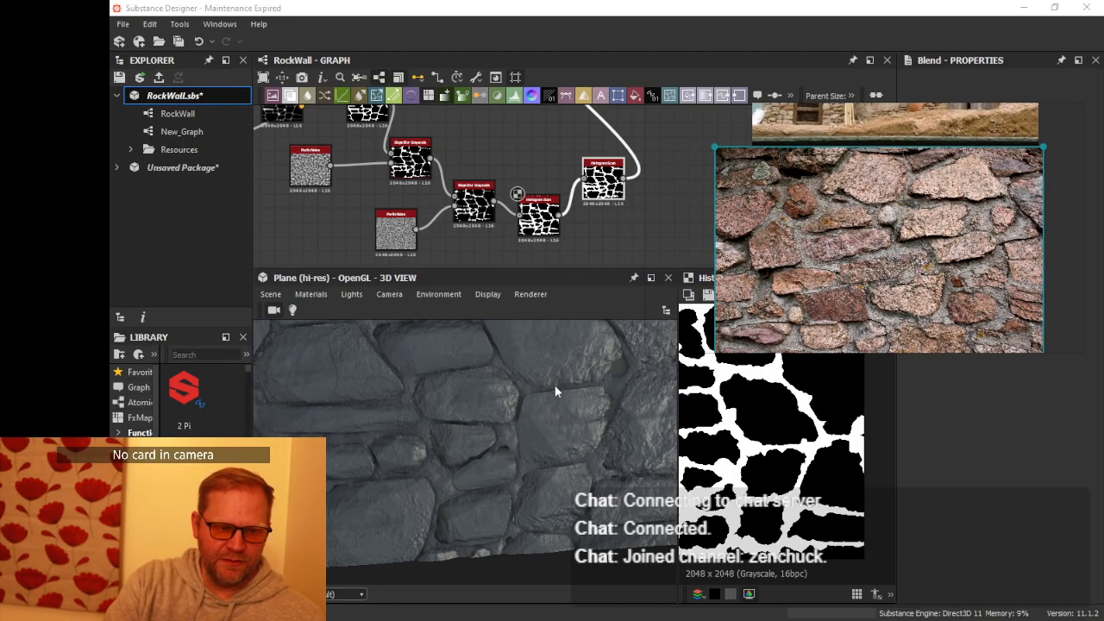
{"action": "left_click_drag", "start_coordinate": [555, 386], "coordinate": [535, 401], "text": "alt"}
{"action": "scroll", "coordinate": [530, 401], "scroll_direction": "up", "scroll_amount": 4}
{"action": "middle_click_drag", "start_coordinate": [523, 394], "coordinate": [557, 350], "text": "alt"}
{"action": "scroll", "coordinate": [509, 395], "scroll_direction": "up", "scroll_amount": 5}
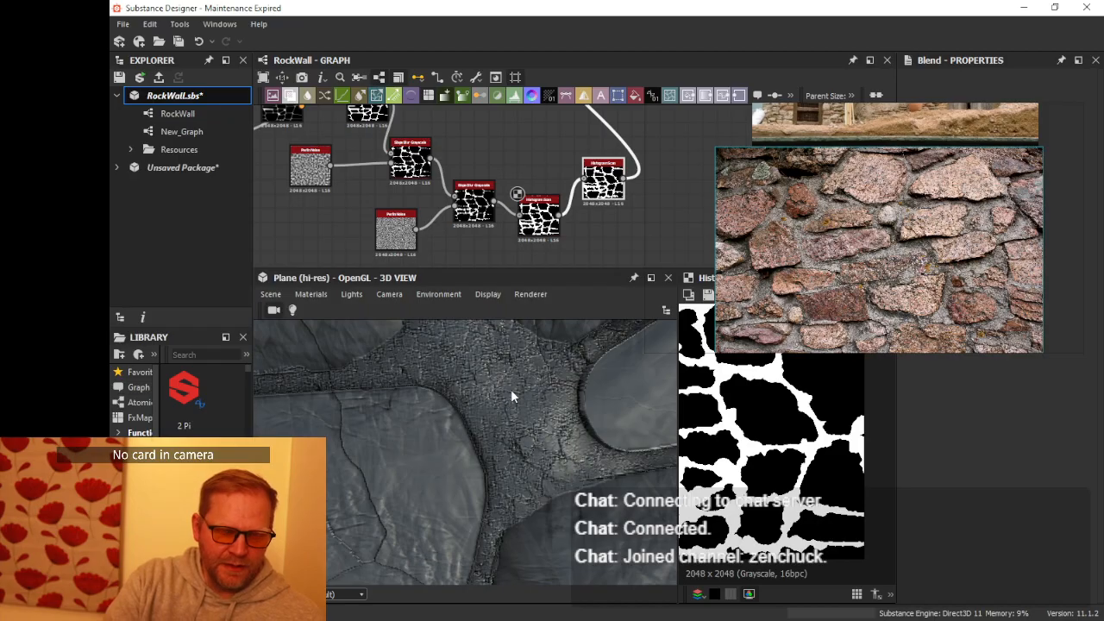
{"action": "scroll", "coordinate": [511, 389], "scroll_direction": "down", "scroll_amount": 3}
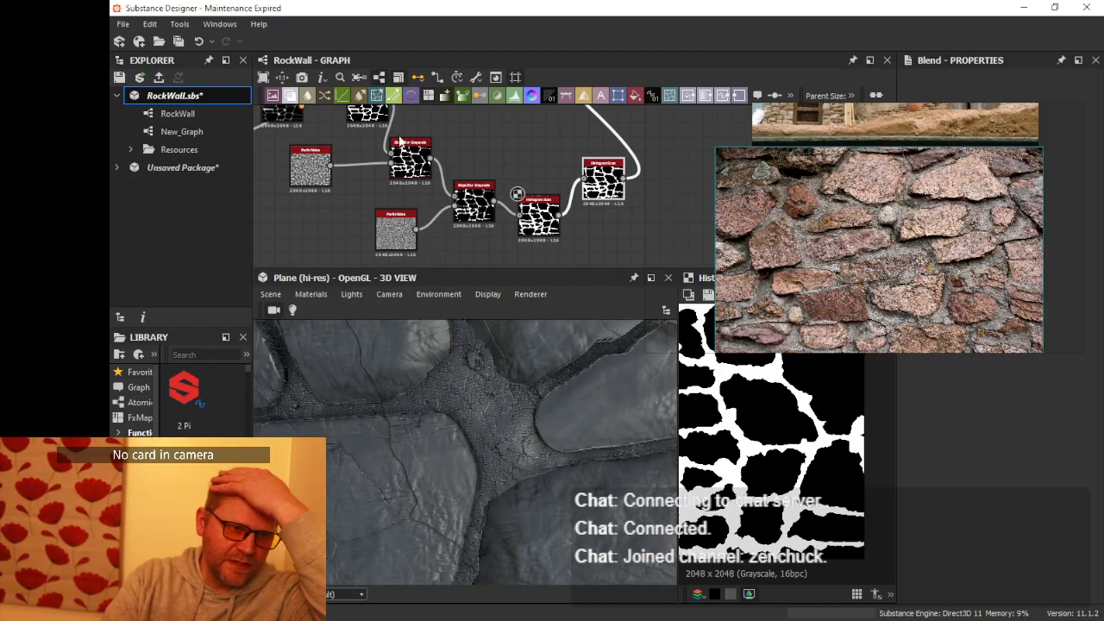
- Examine the grout and stone edges close up in the reference photo and compare them with the 3D surface
{"action": "middle_click_drag", "start_coordinate": [454, 121], "coordinate": [643, 242]}
{"action": "middle_click_drag", "start_coordinate": [461, 167], "coordinate": [503, 239]}
{"action": "scroll", "coordinate": [912, 221], "scroll_direction": "up", "scroll_amount": 7}
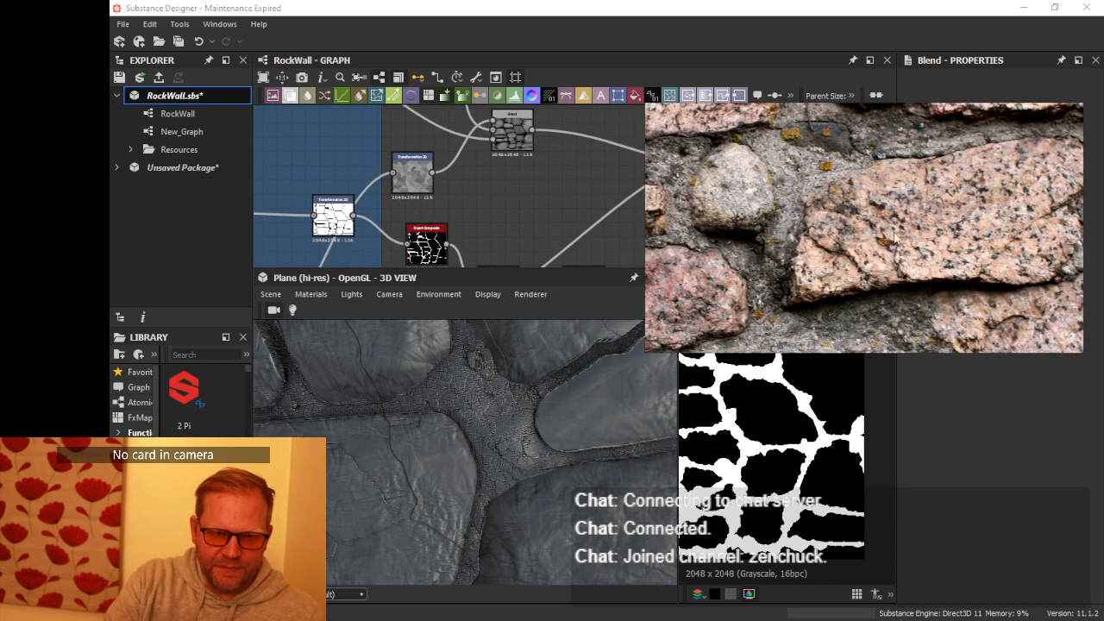
{"action": "middle_click_drag", "start_coordinate": [839, 306], "coordinate": [854, 263]}
{"action": "scroll", "coordinate": [488, 436], "scroll_direction": "down", "scroll_amount": 6}
{"action": "scroll", "coordinate": [489, 439], "scroll_direction": "up", "scroll_amount": 2}
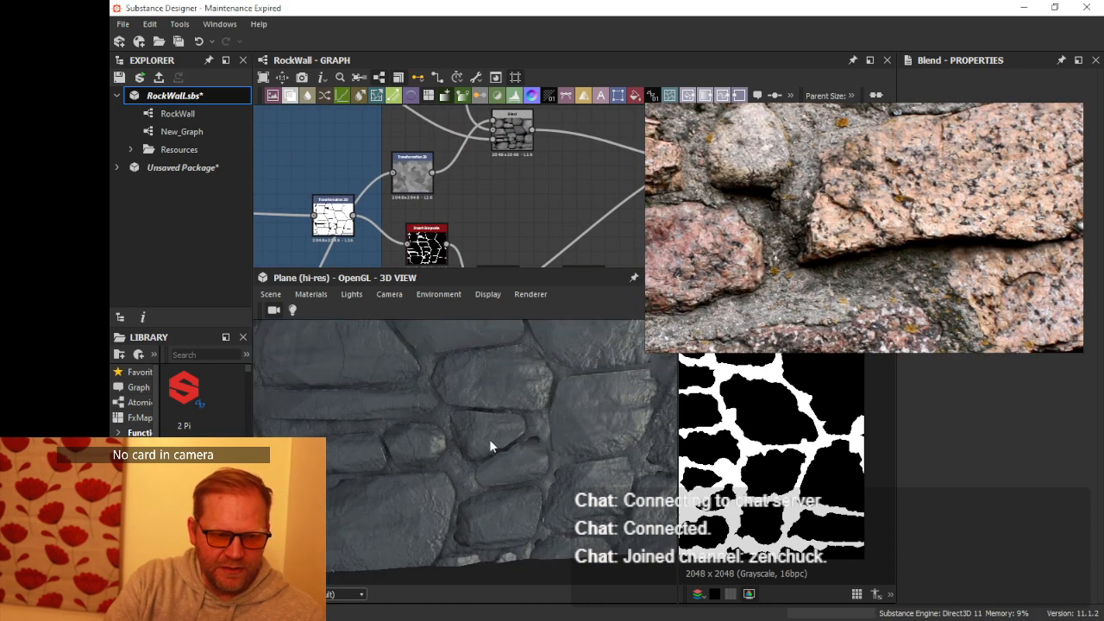
{"action": "mouse_move", "coordinate": [489, 442]}
{"action": "middle_mouse_down"}
{"action": "mouse_move", "coordinate": [424, 434]}
{"action": "mouse_move", "coordinate": [502, 435]}
{"action": "middle_mouse_up"}
{"action": "scroll", "coordinate": [426, 434], "scroll_direction": "up", "scroll_amount": 4}
{"action": "scroll", "coordinate": [457, 432], "scroll_direction": "up", "scroll_amount": 3}
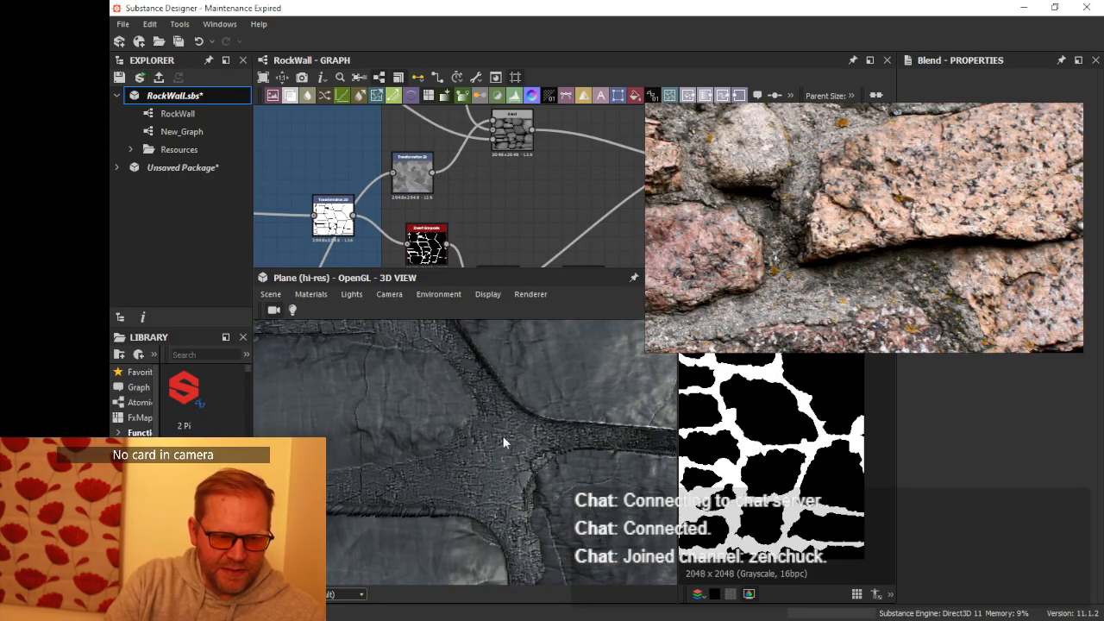
{"action": "scroll", "coordinate": [521, 212], "scroll_direction": "down", "scroll_amount": 4}
{"action": "middle_click_drag", "start_coordinate": [539, 192], "coordinate": [509, 156]}
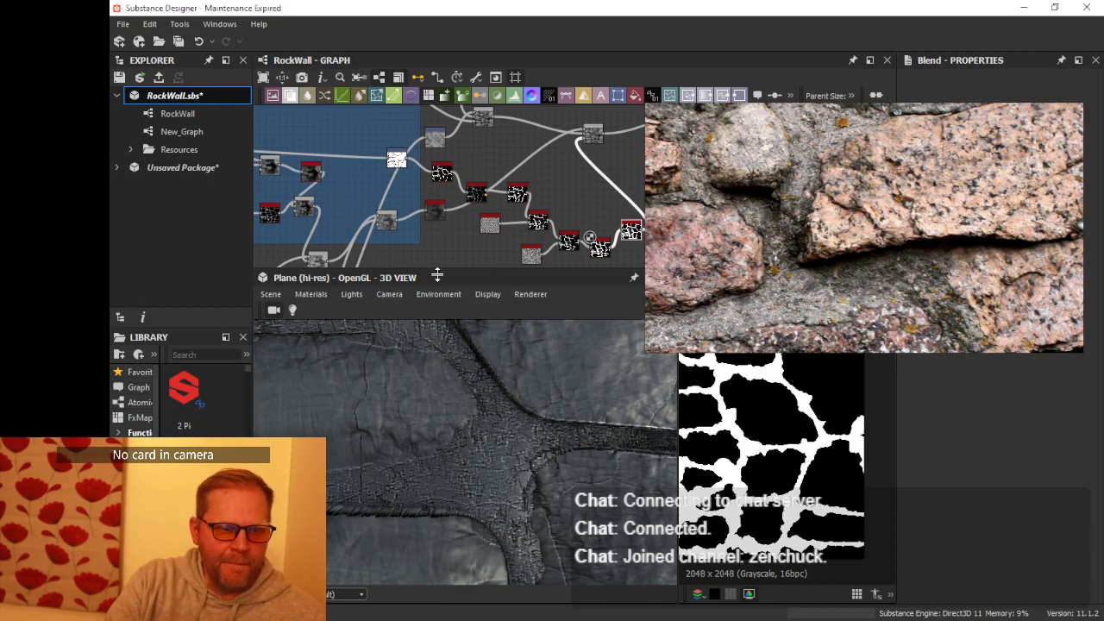
- Enlarge the graph area, preview BnW Spots 2 in the blue frame and move its Slope Blur Grayscale node further away from it
{"action": "left_click_drag", "start_coordinate": [436, 271], "coordinate": [435, 355]}
{"action": "left_click_drag", "start_coordinate": [770, 290], "coordinate": [917, 325]}
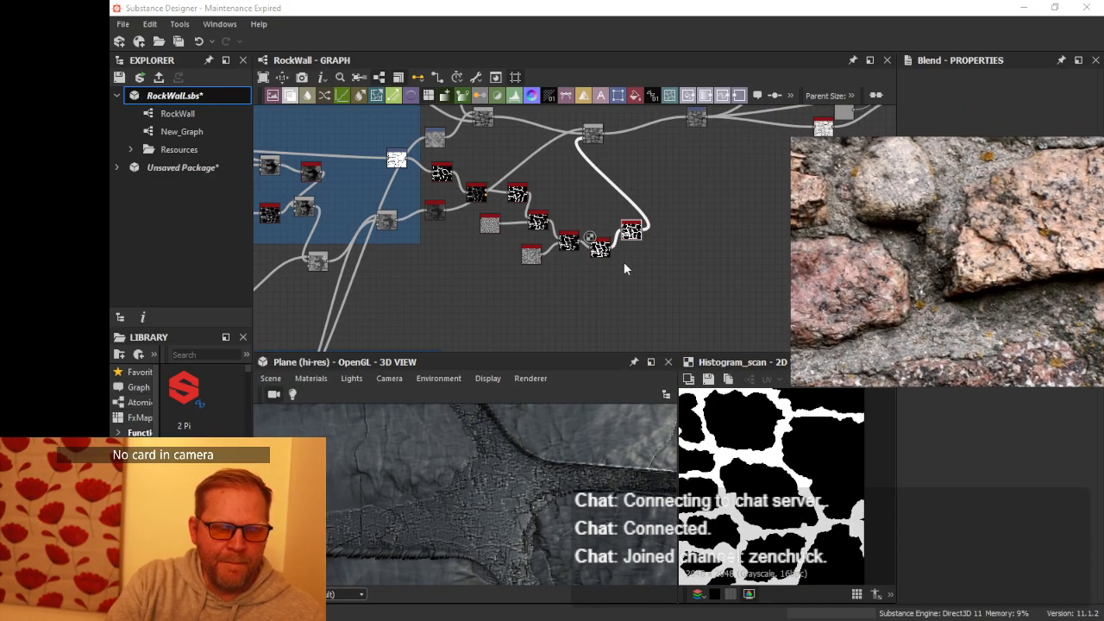
{"action": "middle_click_drag", "start_coordinate": [521, 192], "coordinate": [779, 260]}
{"action": "scroll", "coordinate": [390, 197], "scroll_direction": "up", "scroll_amount": 3}
{"action": "scroll", "coordinate": [392, 197], "scroll_direction": "up", "scroll_amount": 3}
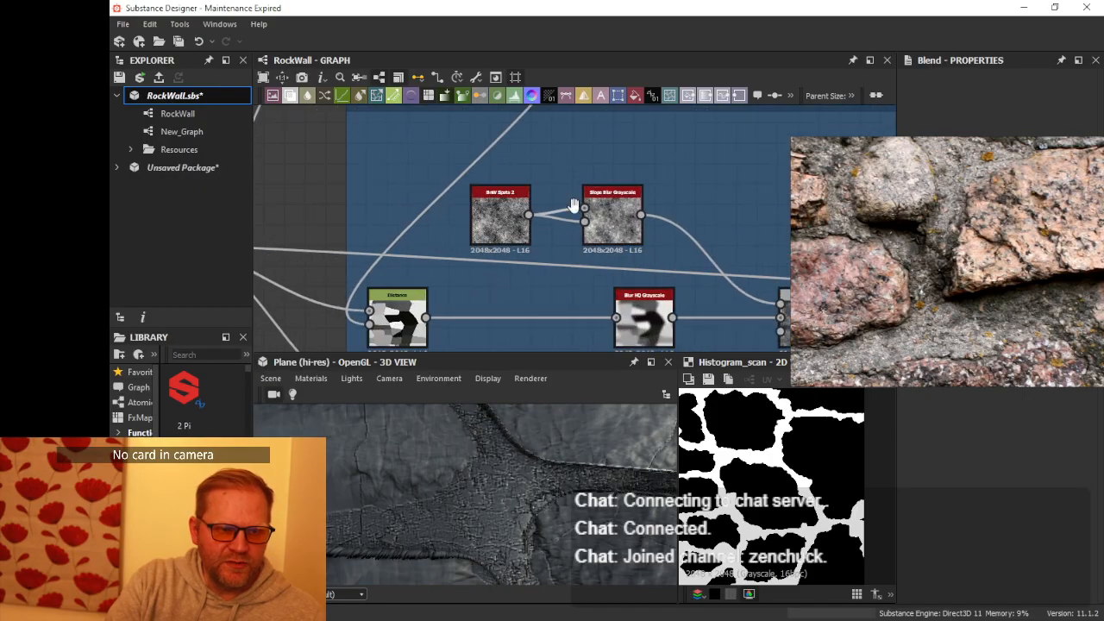
{"action": "middle_click_drag", "start_coordinate": [574, 207], "coordinate": [483, 202]}
{"action": "scroll", "coordinate": [487, 208], "scroll_direction": "up", "scroll_amount": 2}
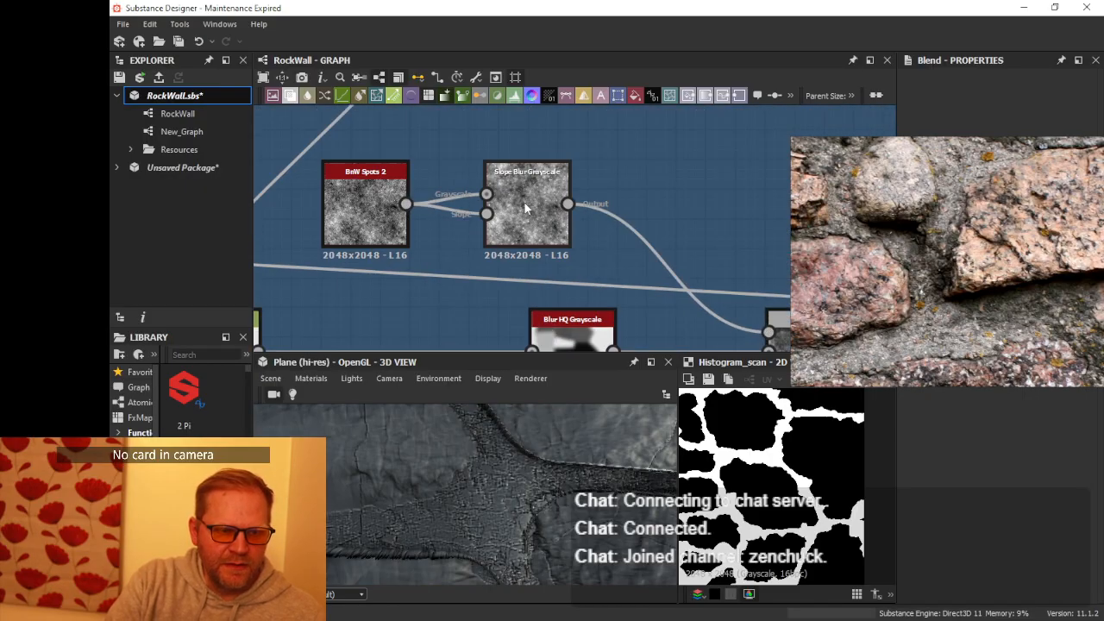
{"action": "left_click", "coordinate": [526, 208]}
{"action": "left_click", "coordinate": [372, 201]}
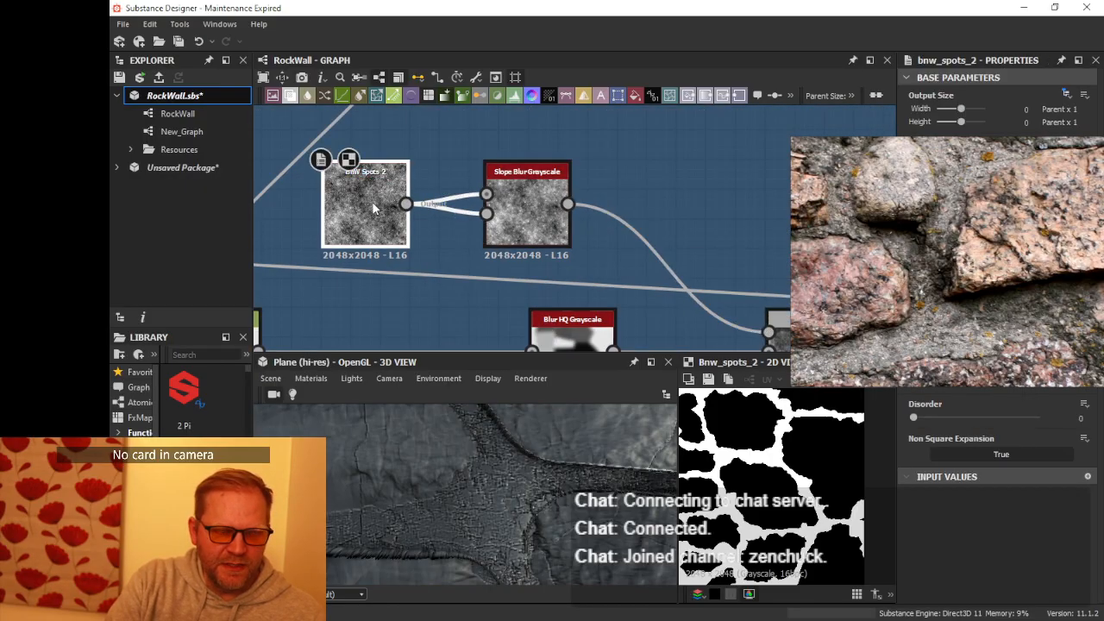
{"action": "left_click_drag", "start_coordinate": [542, 221], "coordinate": [642, 222]}
- Insert a Curve node between BnW Spots 2 and both inputs of the Slope Blur Grayscale node
{"action": "left_click", "coordinate": [406, 204]}
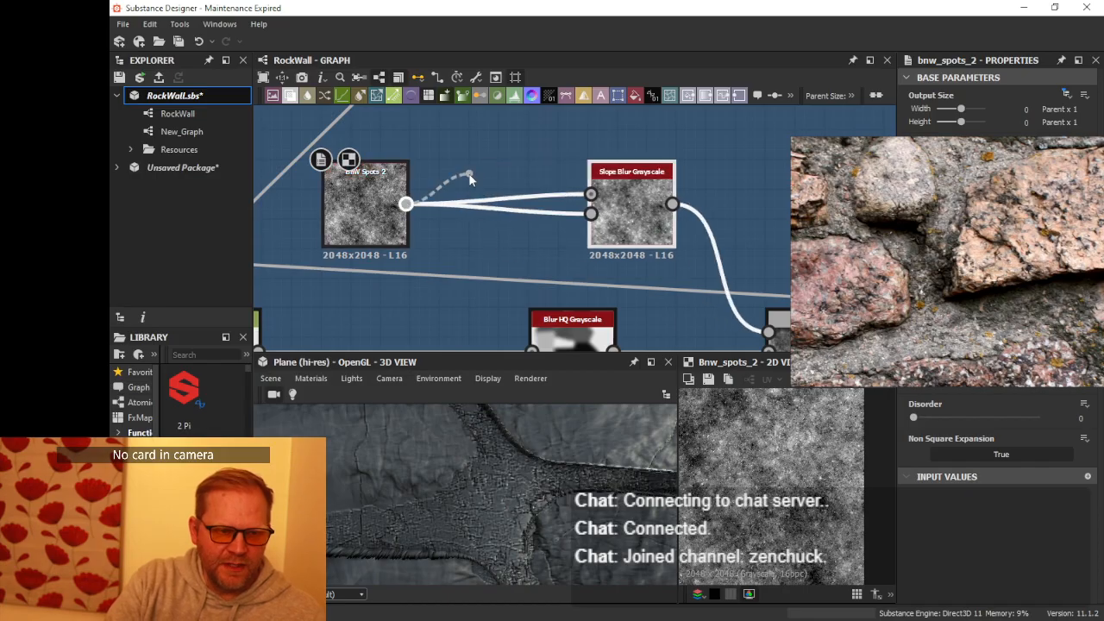
{"action": "left_click_drag", "start_coordinate": [469, 177], "coordinate": [470, 177]}
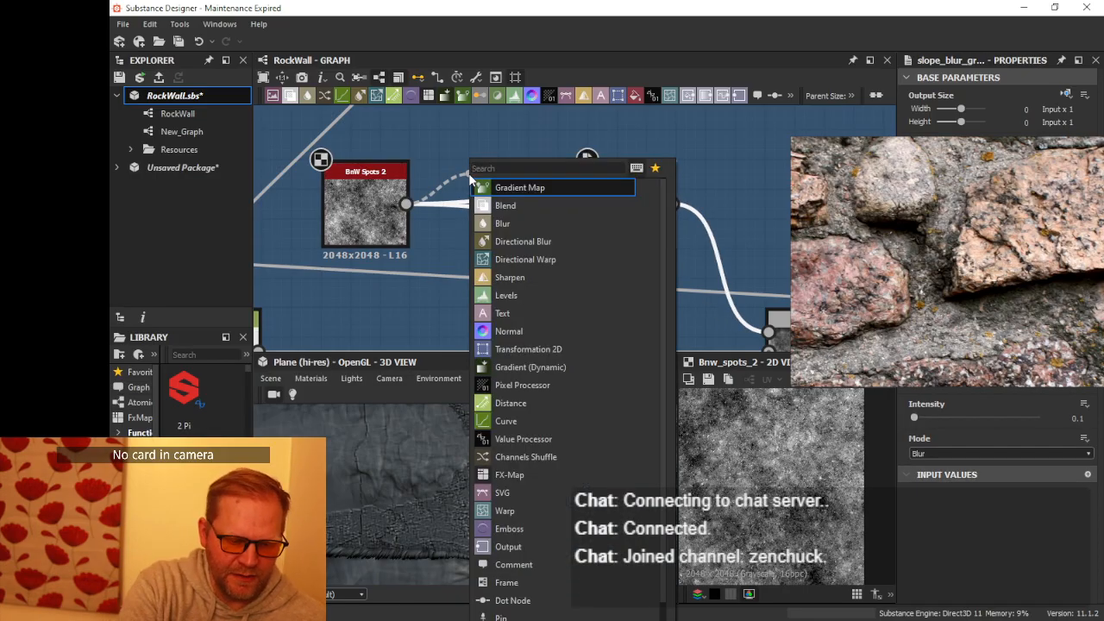
{"action": "type", "text": "h"}
{"action": "key", "text": "BackSpace"}
{"action": "type", "text": "g"}
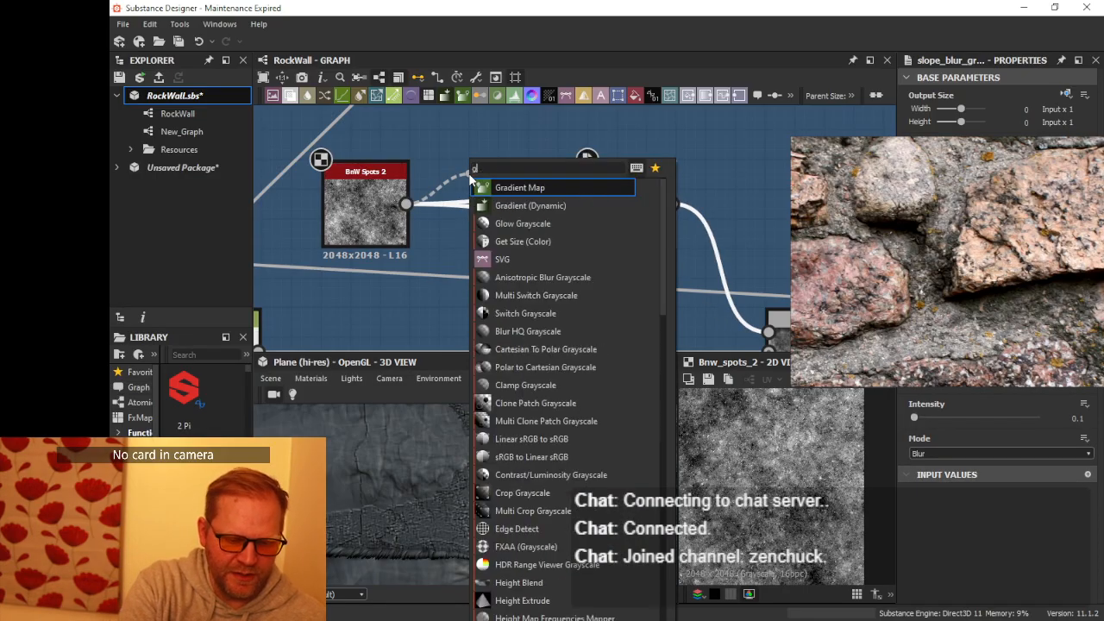
{"action": "key", "text": "BackSpace"}
{"action": "type", "text": "curve"}
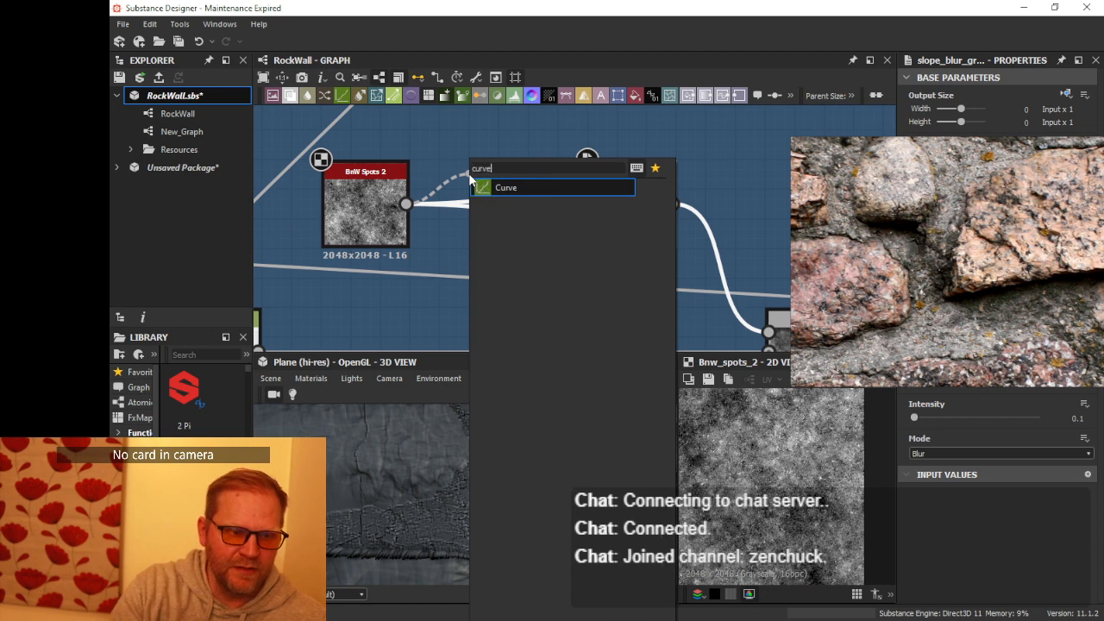
{"action": "key", "text": "Return"}
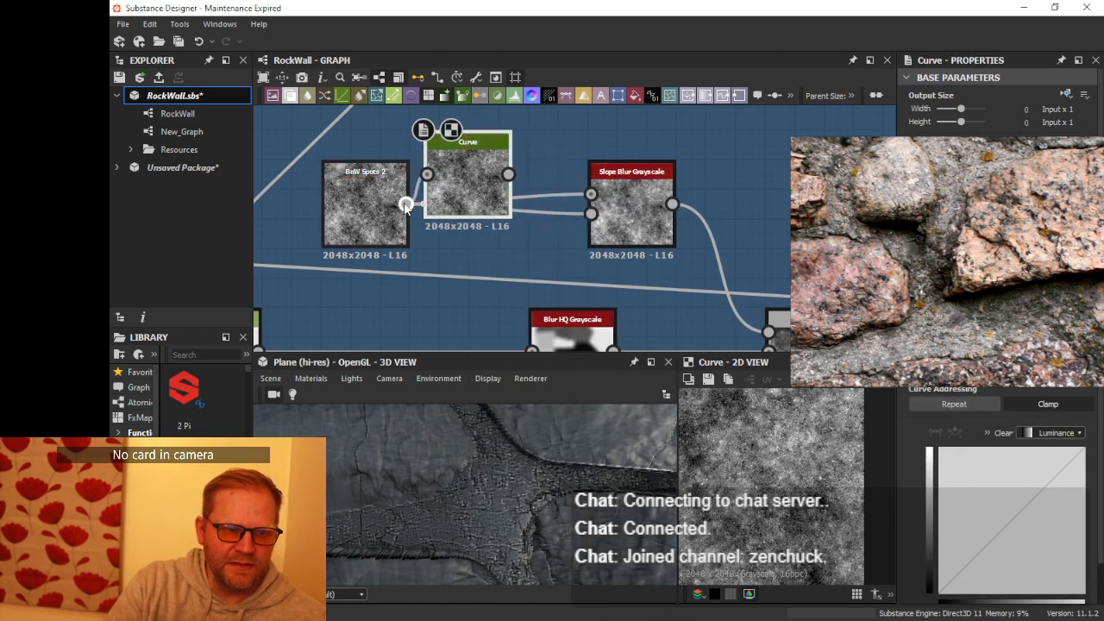
{"action": "left_click_drag", "start_coordinate": [464, 176], "coordinate": [482, 229]}
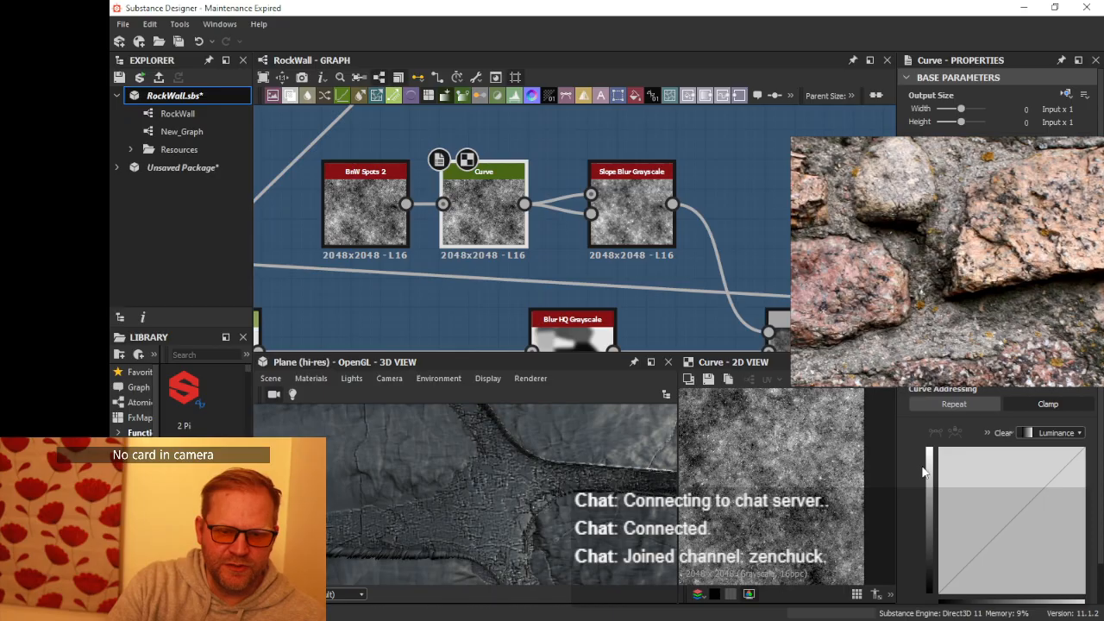
- Try a Curve midpoint at 0.49 horizontally and 0.55 vertically, and delete the Curve node
{"action": "scroll", "coordinate": [992, 482], "scroll_direction": "down", "scroll_amount": 2}
{"action": "left_click", "coordinate": [1015, 475]}
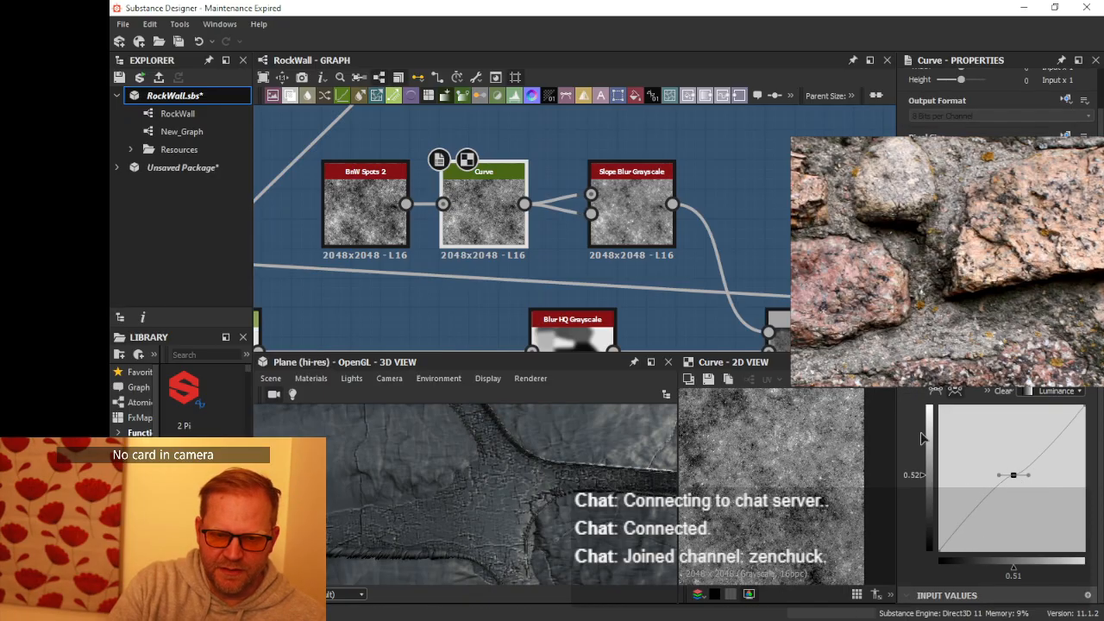
{"action": "mouse_move", "coordinate": [1013, 475]}
{"action": "left_mouse_down"}
{"action": "mouse_move", "coordinate": [1032, 494]}
{"action": "mouse_move", "coordinate": [1001, 524]}
{"action": "mouse_move", "coordinate": [1021, 492]}
{"action": "mouse_move", "coordinate": [1002, 460]}
{"action": "mouse_move", "coordinate": [1009, 471]}
{"action": "left_mouse_up"}
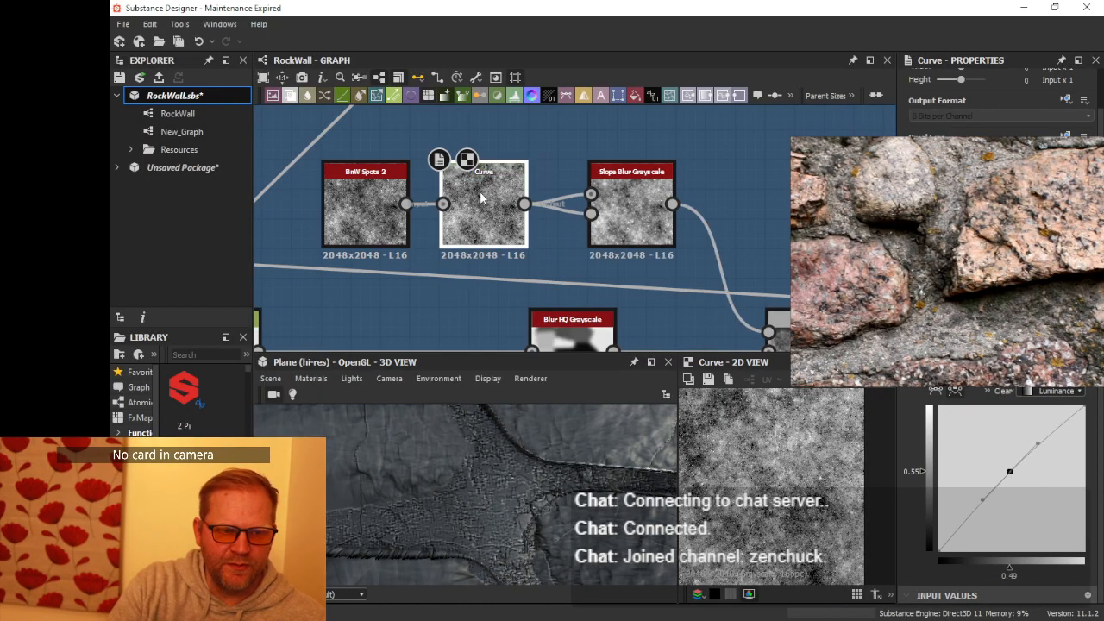
{"action": "key", "text": "Delete"}
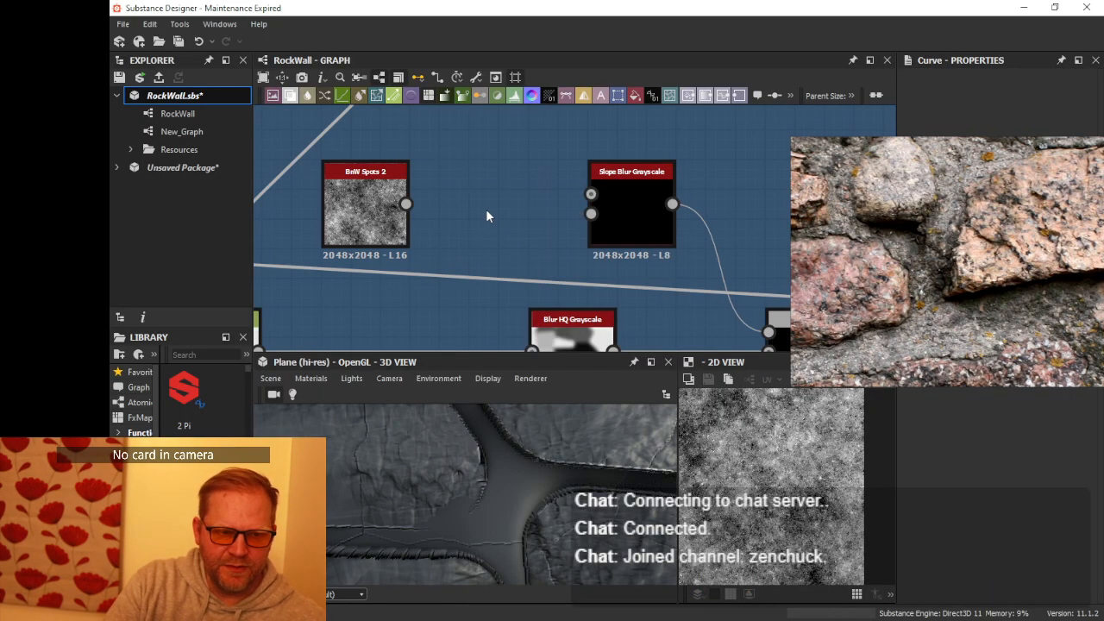
{"action": "left_click_drag", "start_coordinate": [406, 203], "coordinate": [480, 258]}
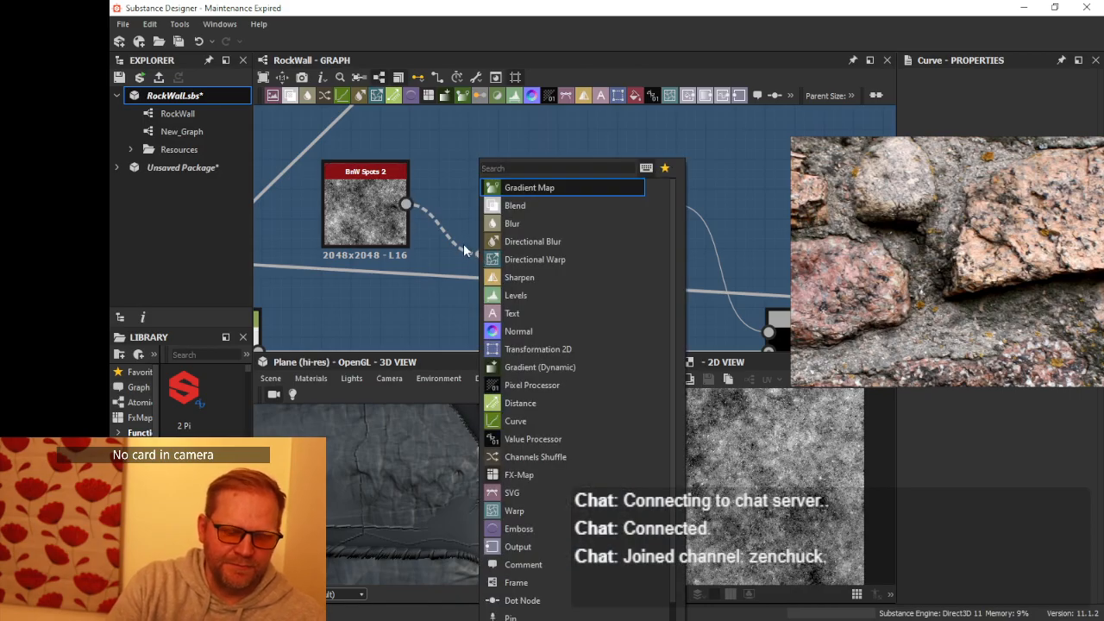
{"action": "type", "text": "hi"}
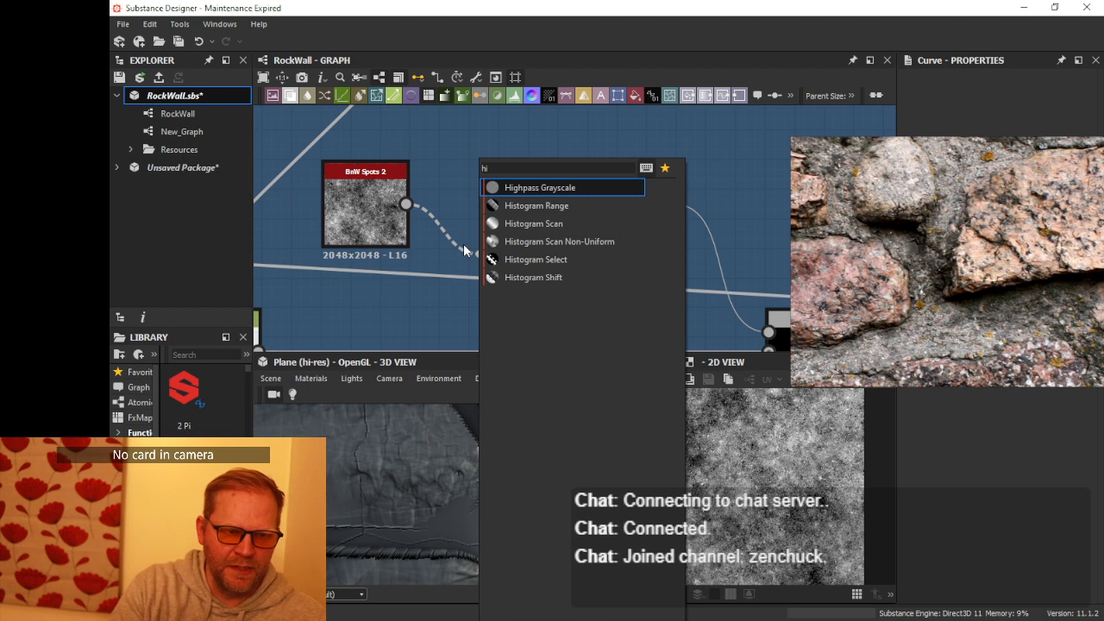
{"action": "left_click", "coordinate": [433, 198]}
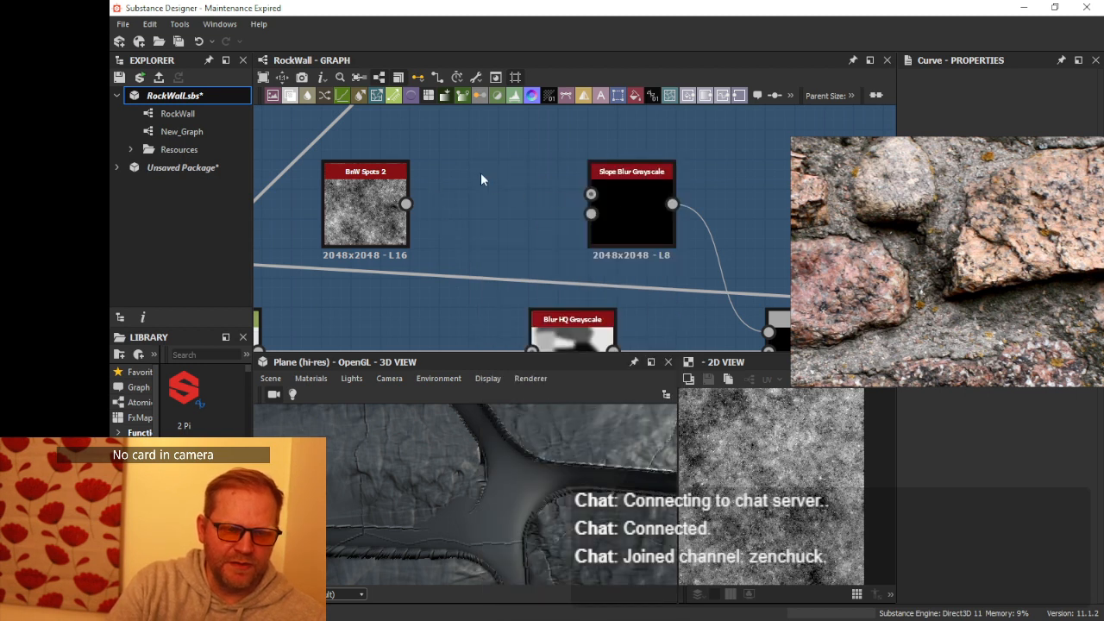
- Preview BnW Spots 2, move it up out of the way, and add a BnW Spots 1 noise node beside it
{"action": "middle_click_drag", "start_coordinate": [481, 179], "coordinate": [644, 190]}
{"action": "double_click", "coordinate": [527, 215]}
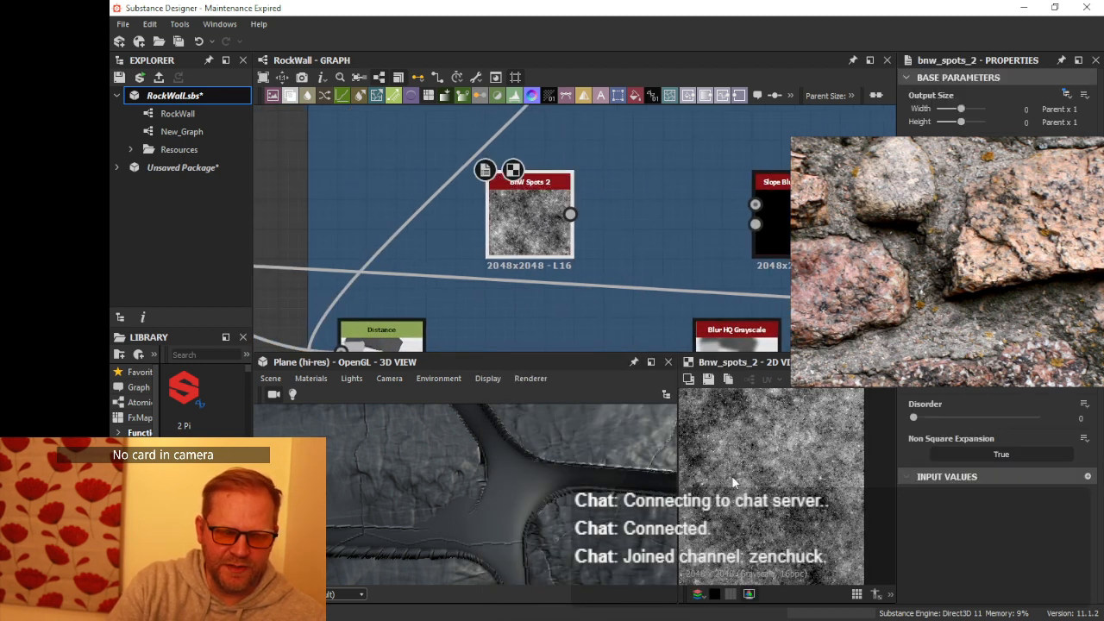
{"action": "scroll", "coordinate": [742, 475], "scroll_direction": "up", "scroll_amount": 2}
{"action": "left_click_drag", "start_coordinate": [535, 216], "coordinate": [505, 158]}
{"action": "key", "text": "space"}
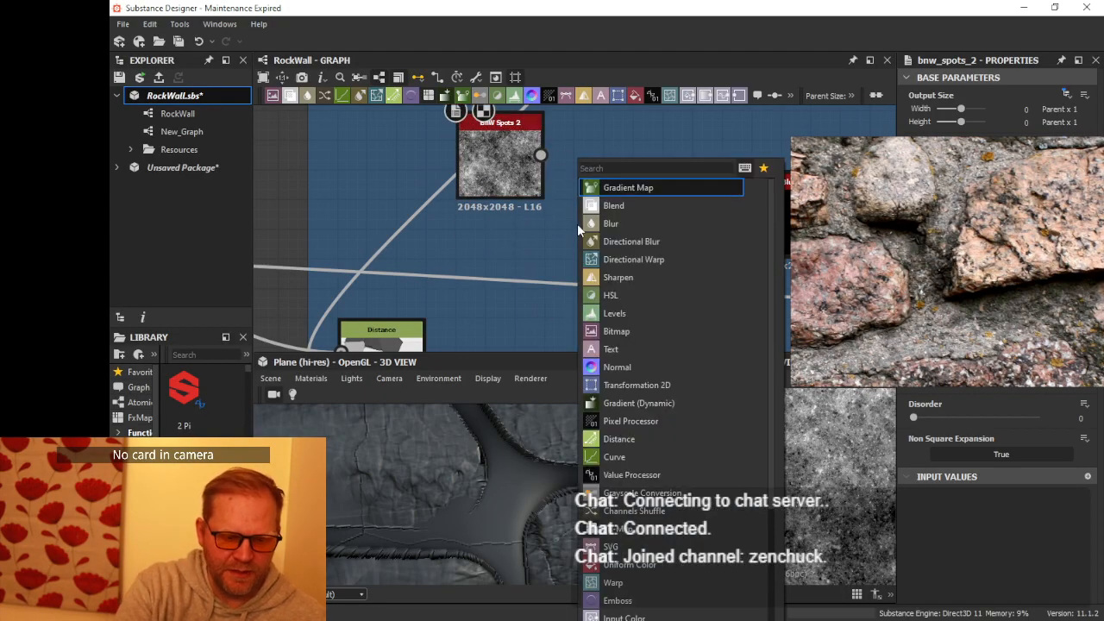
{"action": "type", "text": "no"}
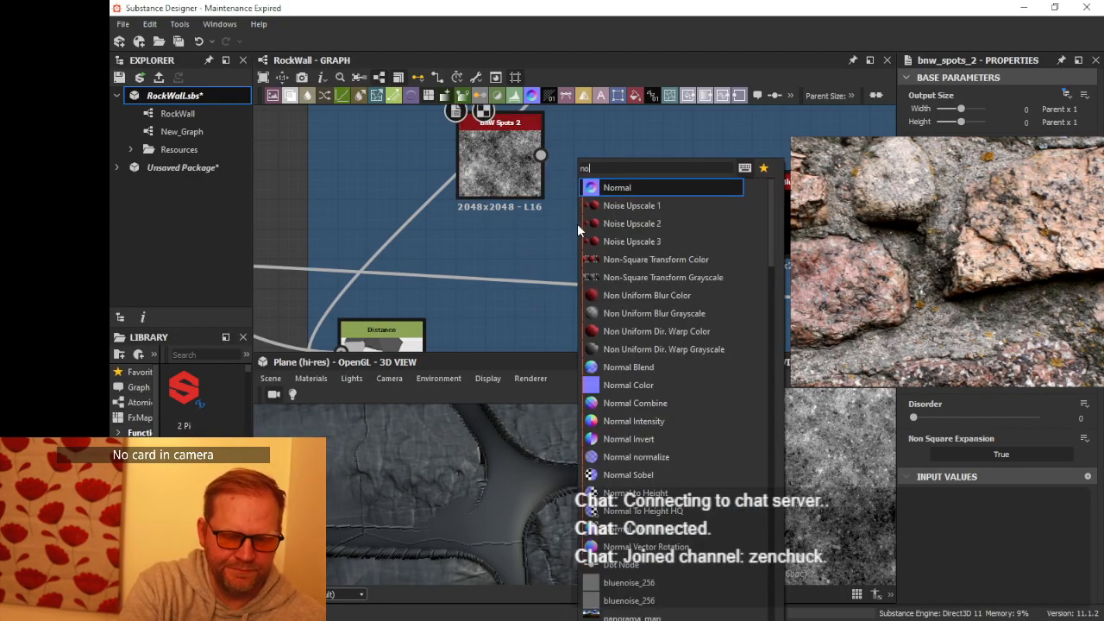
{"action": "type", "text": "i"}
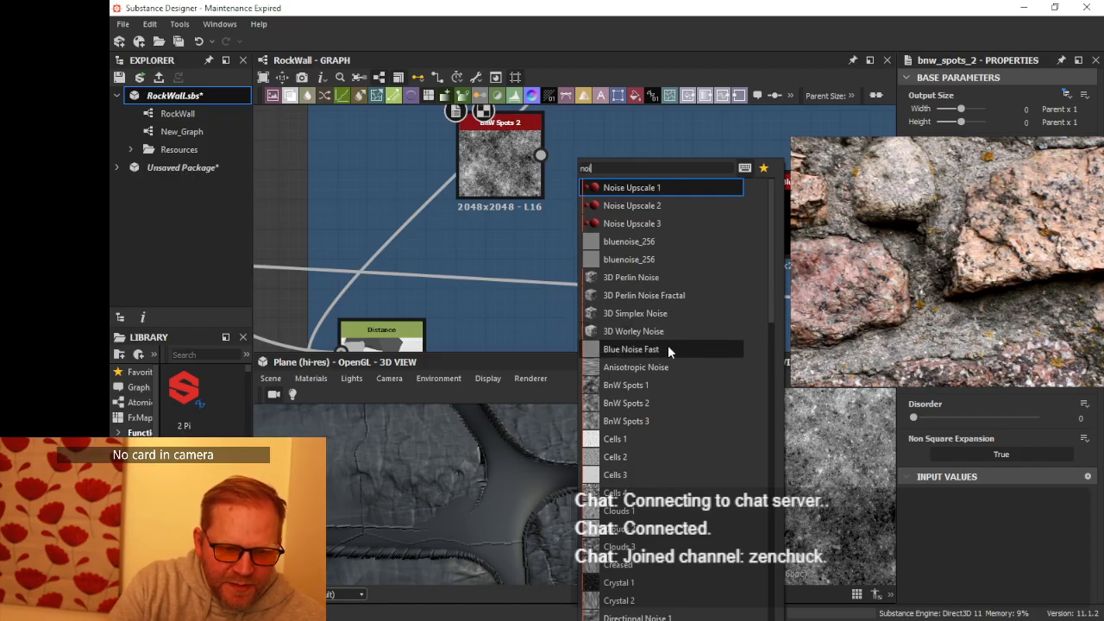
{"action": "left_click", "coordinate": [649, 387]}
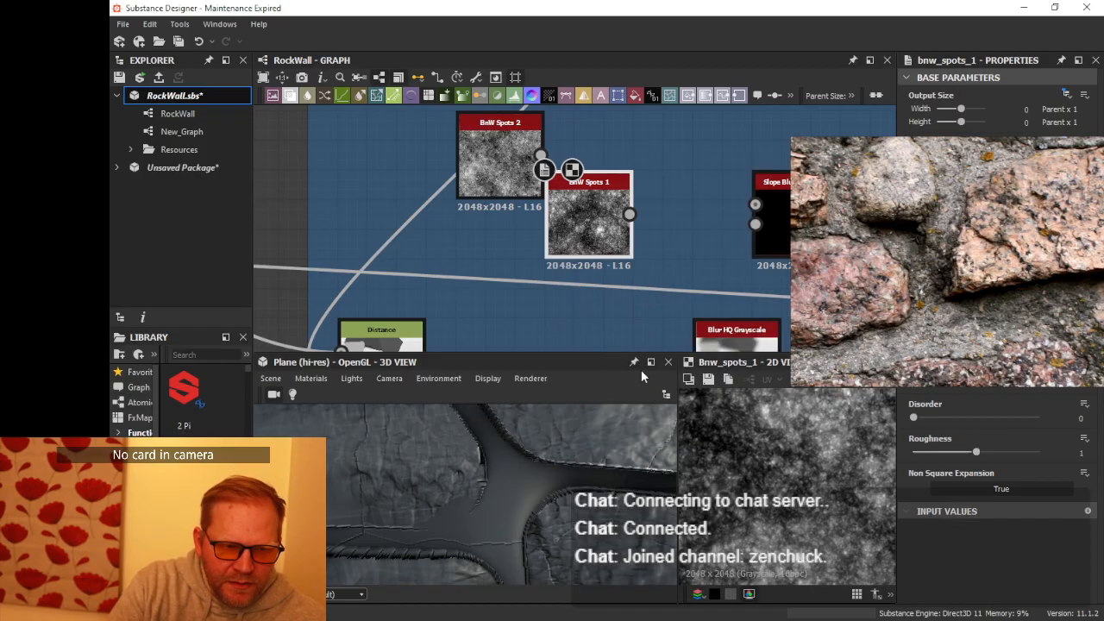
- Connect BnW Spots 1 to both inputs of the Slope Blur Grayscale node and inspect the grout on the 3D surface
{"action": "middle_click_drag", "start_coordinate": [671, 226], "coordinate": [500, 235]}
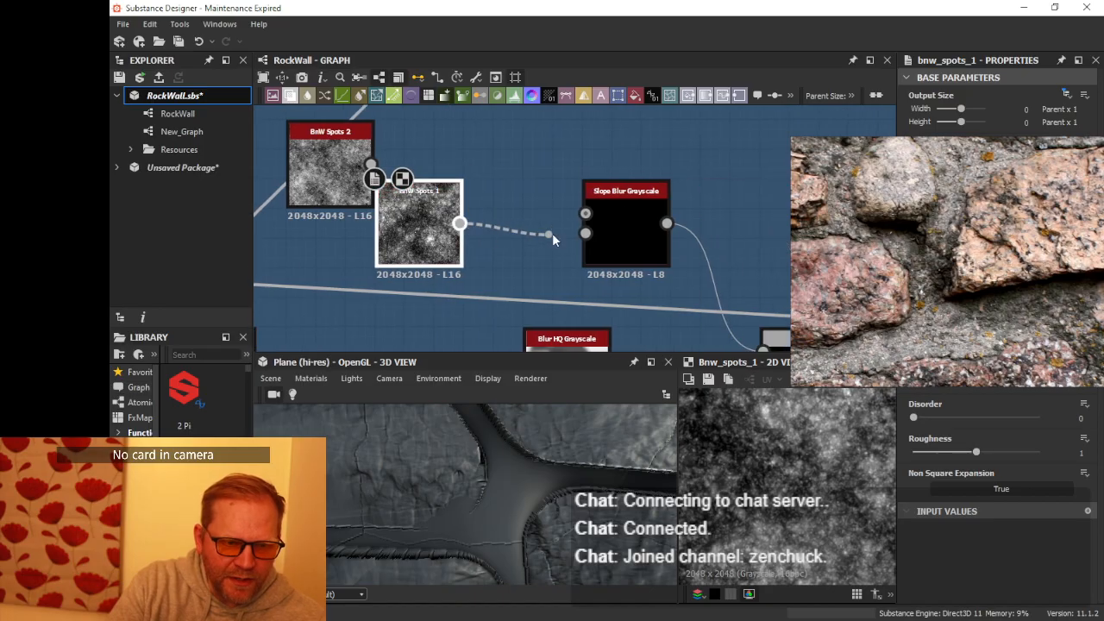
{"action": "left_click_drag", "start_coordinate": [553, 234], "coordinate": [596, 215]}
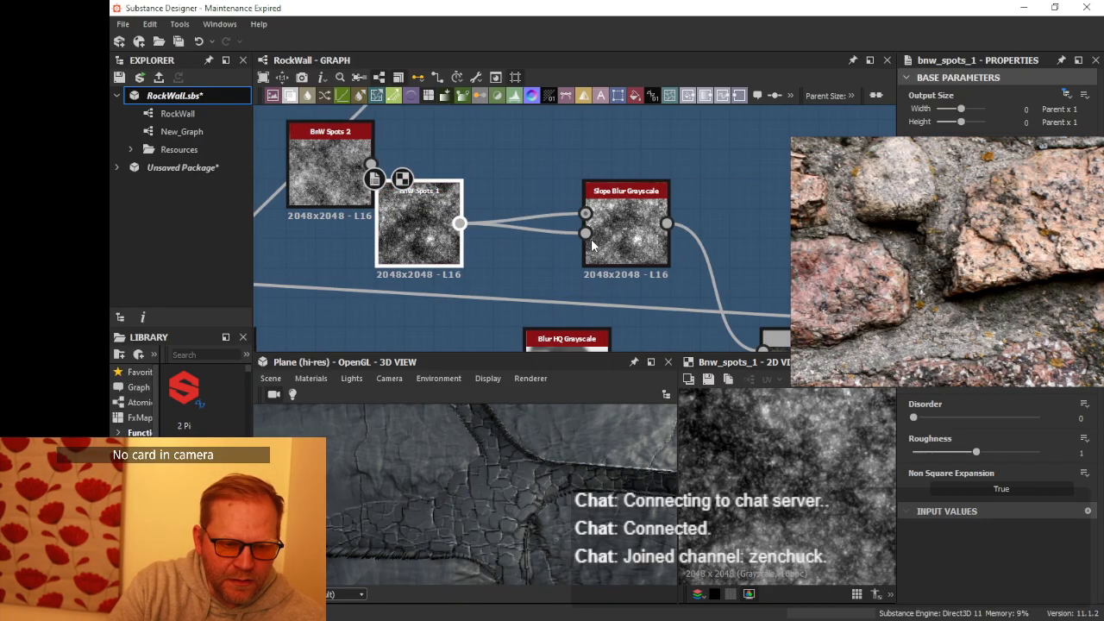
{"action": "scroll", "coordinate": [518, 500], "scroll_direction": "down", "scroll_amount": 4}
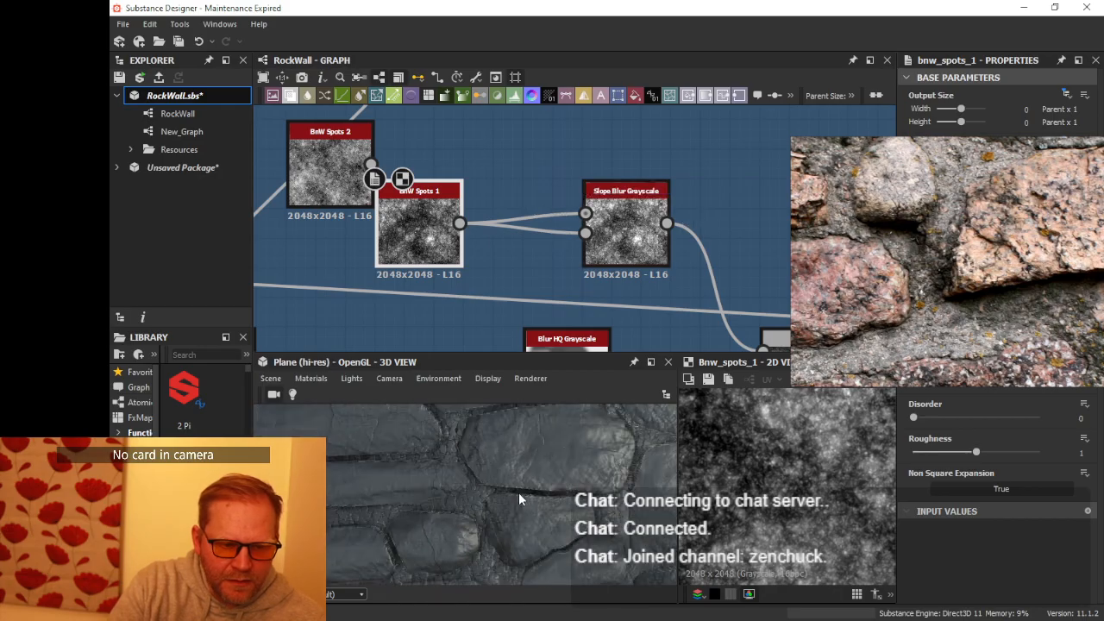
{"action": "scroll", "coordinate": [519, 493], "scroll_direction": "up", "scroll_amount": 3}
{"action": "mouse_move", "coordinate": [519, 475]}
{"action": "left_mouse_down"}
{"action": "mouse_move", "coordinate": [541, 460]}
{"action": "mouse_move", "coordinate": [520, 477]}
{"action": "mouse_move", "coordinate": [527, 466]}
{"action": "left_mouse_up"}
- Try a Slope Blur Grayscale intensity of 0.05, settle on 0.01, and check the stones and grout in 3D
{"action": "left_click", "coordinate": [611, 233]}
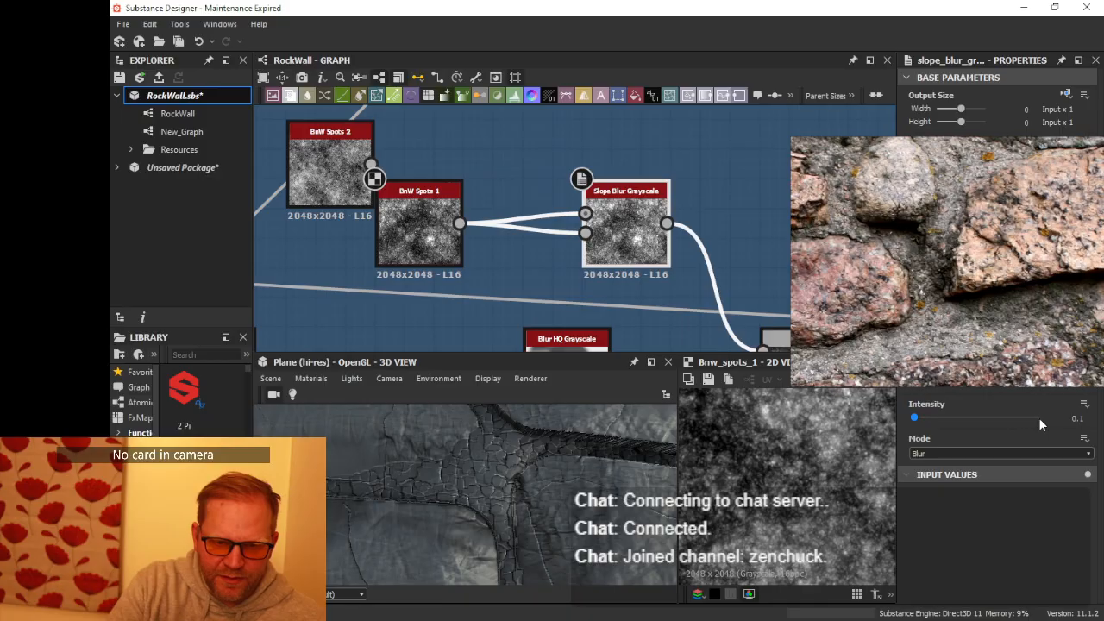
{"action": "key", "text": "BackSpace"}
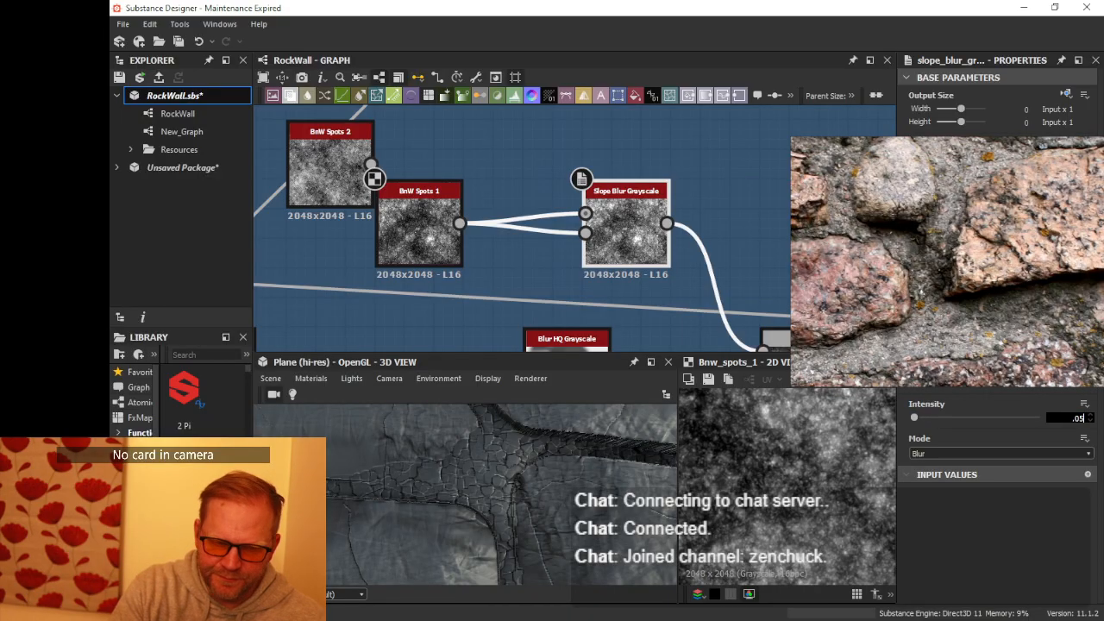
{"action": "key", "text": "Return"}
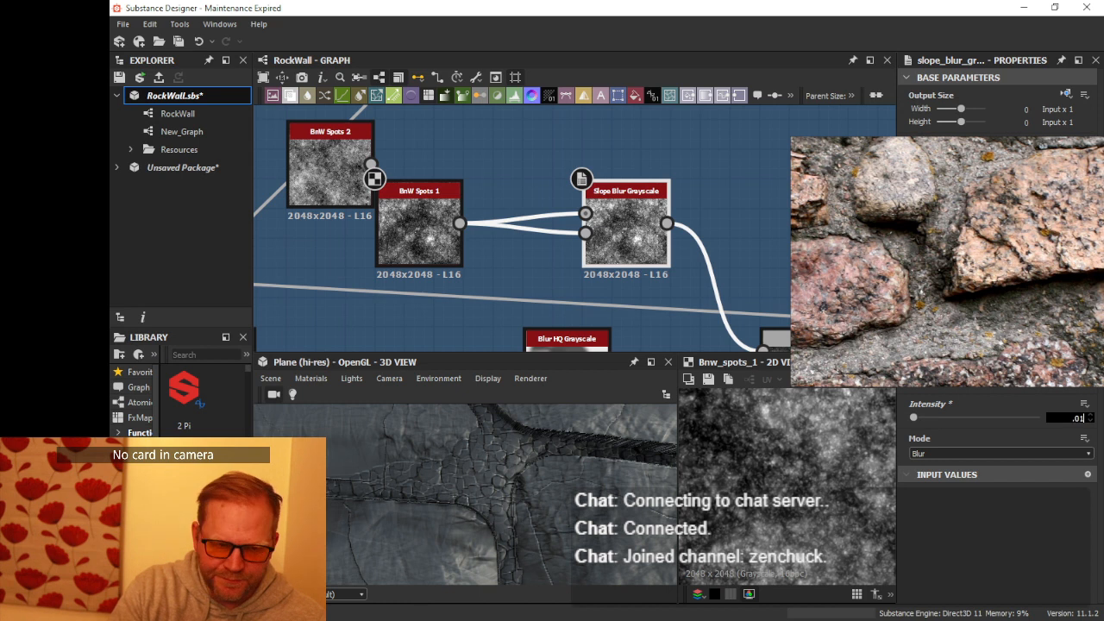
{"action": "key", "text": "Return"}
{"action": "left_click_drag", "start_coordinate": [616, 568], "coordinate": [520, 464]}
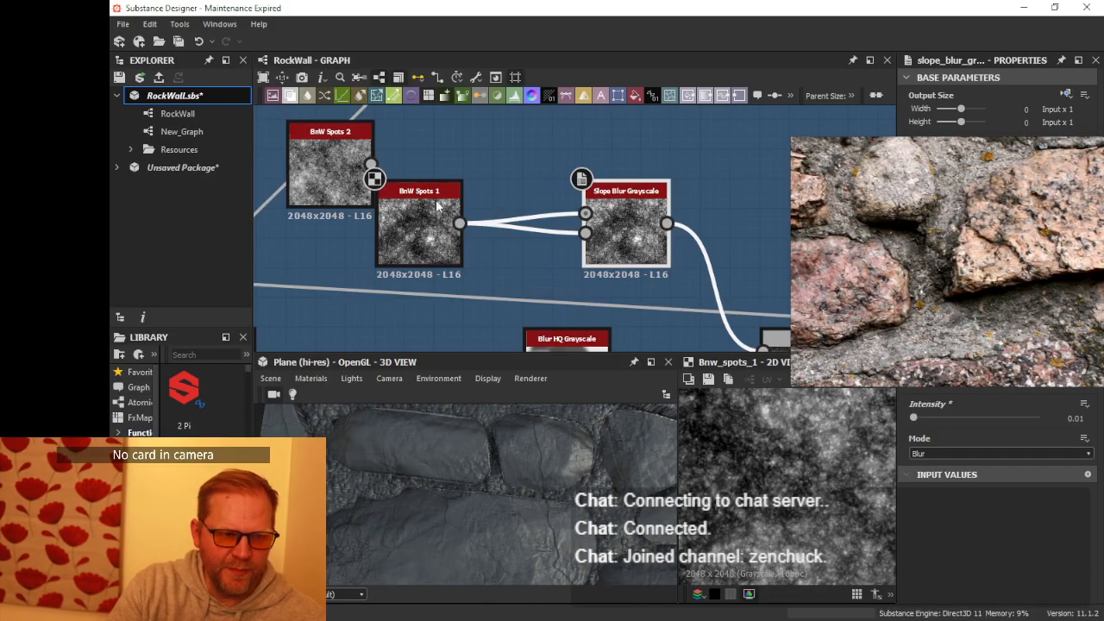
- Stack BnW Spots 2 above BnW Spots 1 and add a Blend node with Spots 2 as background and Spots 1 as foreground
{"action": "middle_click_drag", "start_coordinate": [430, 153], "coordinate": [585, 223]}
{"action": "left_click_drag", "start_coordinate": [500, 219], "coordinate": [570, 181]}
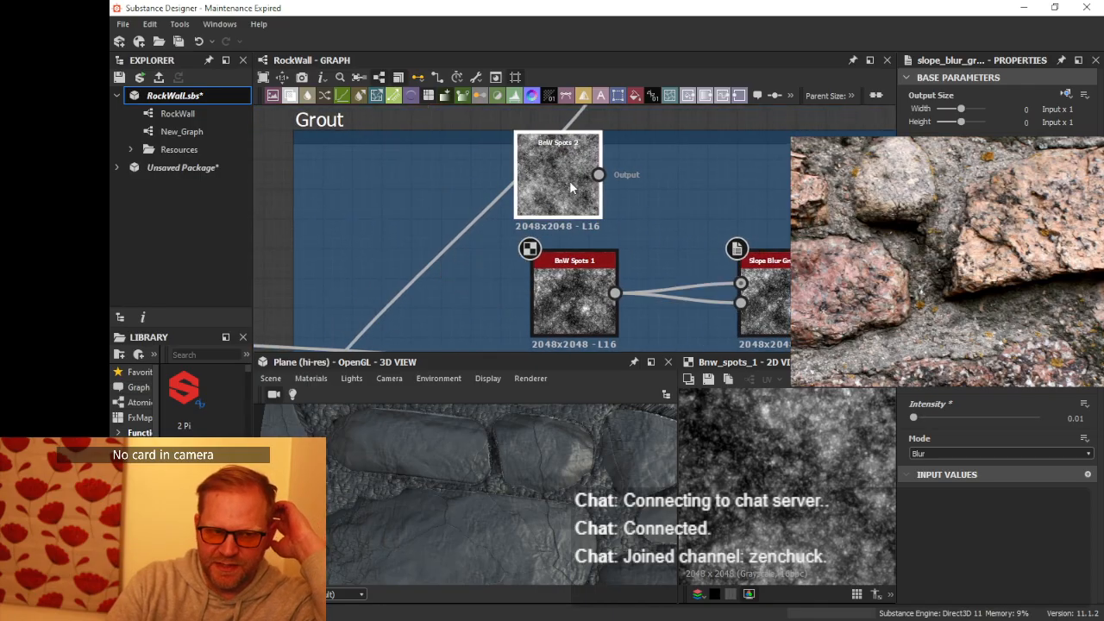
{"action": "left_click_drag", "start_coordinate": [588, 271], "coordinate": [528, 270]}
{"action": "left_click_drag", "start_coordinate": [539, 186], "coordinate": [631, 251]}
{"action": "left_click", "coordinate": [591, 215]}
{"action": "type", "text": "blend"}
{"action": "key", "text": "Return"}
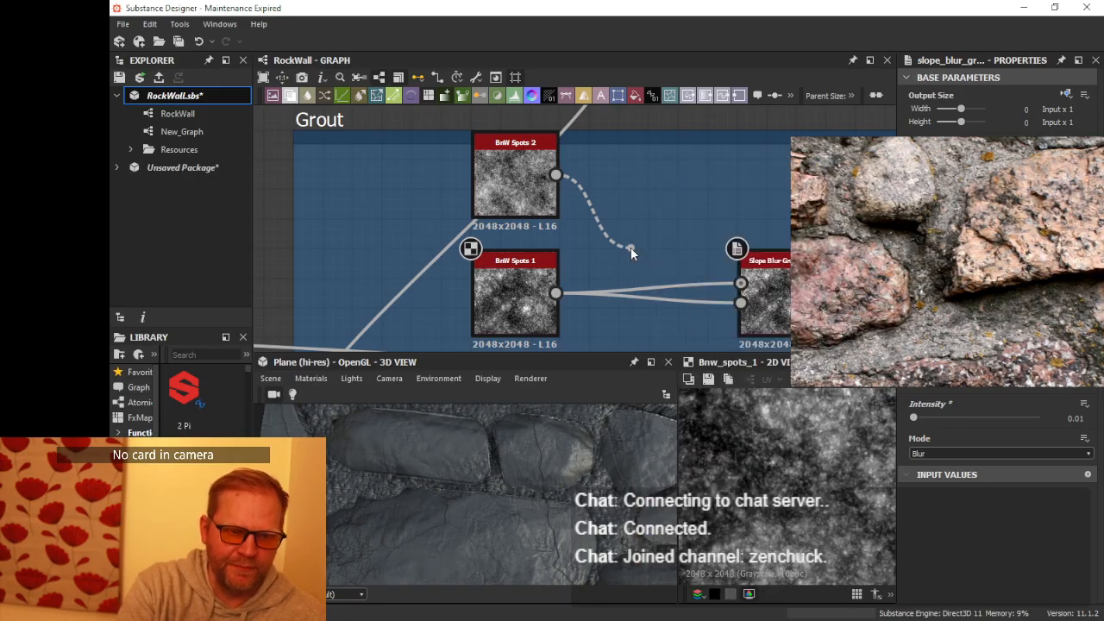
{"action": "left_click_drag", "start_coordinate": [556, 293], "coordinate": [622, 234]}
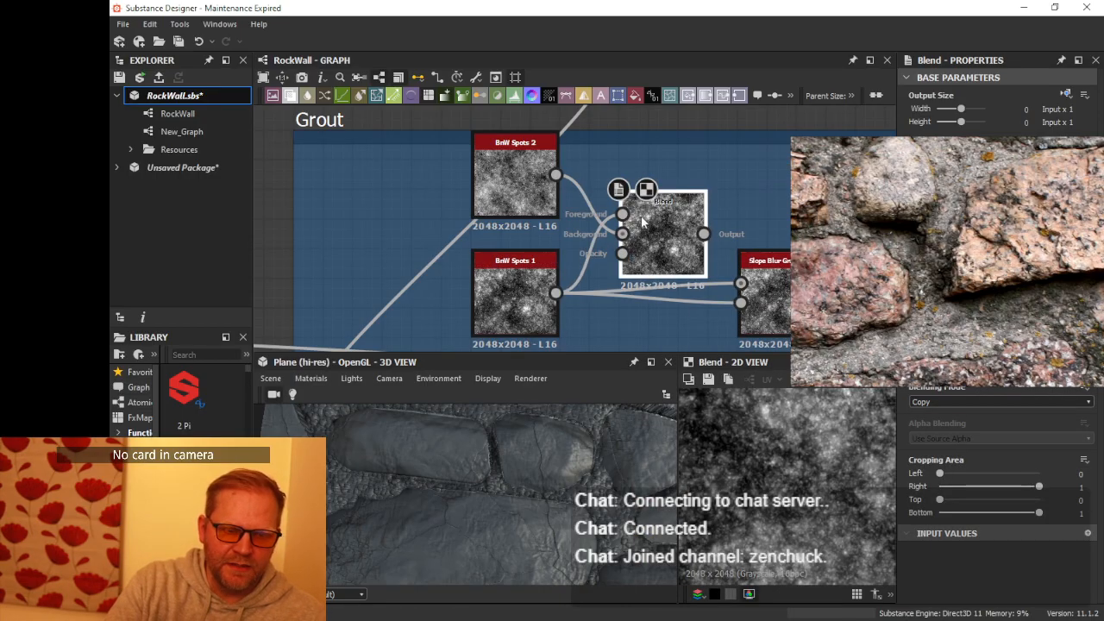
- Feed the Blend output into both Slope Blur Grayscale inputs and move BnW Spots 1 to the far side of BnW Spots 2
{"action": "middle_click_drag", "start_coordinate": [684, 223], "coordinate": [604, 200]}
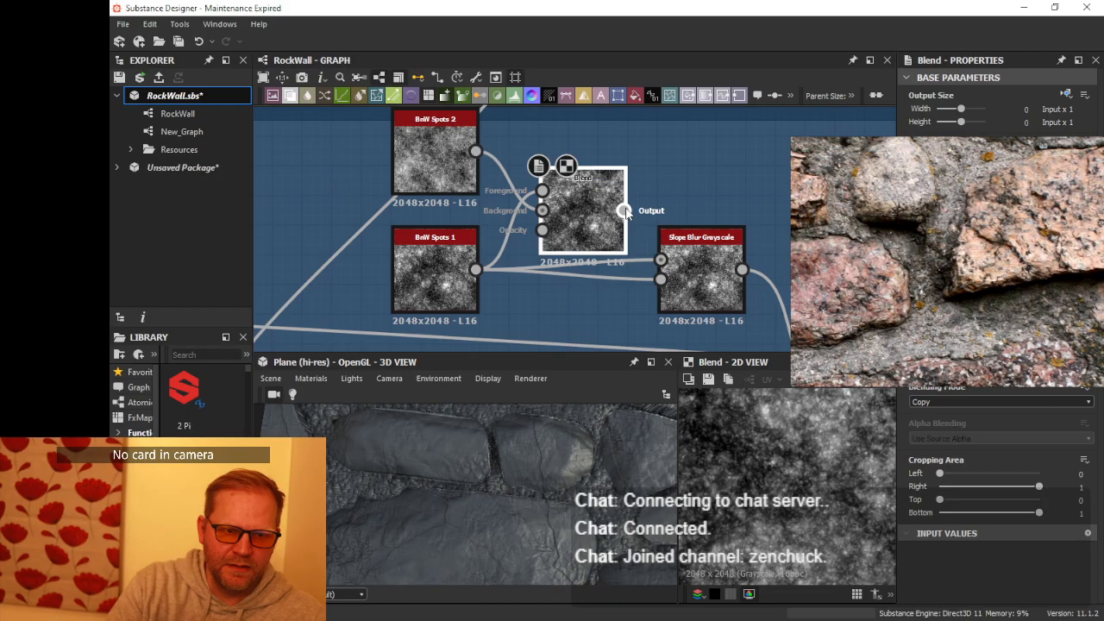
{"action": "left_click_drag", "start_coordinate": [625, 214], "coordinate": [660, 260]}
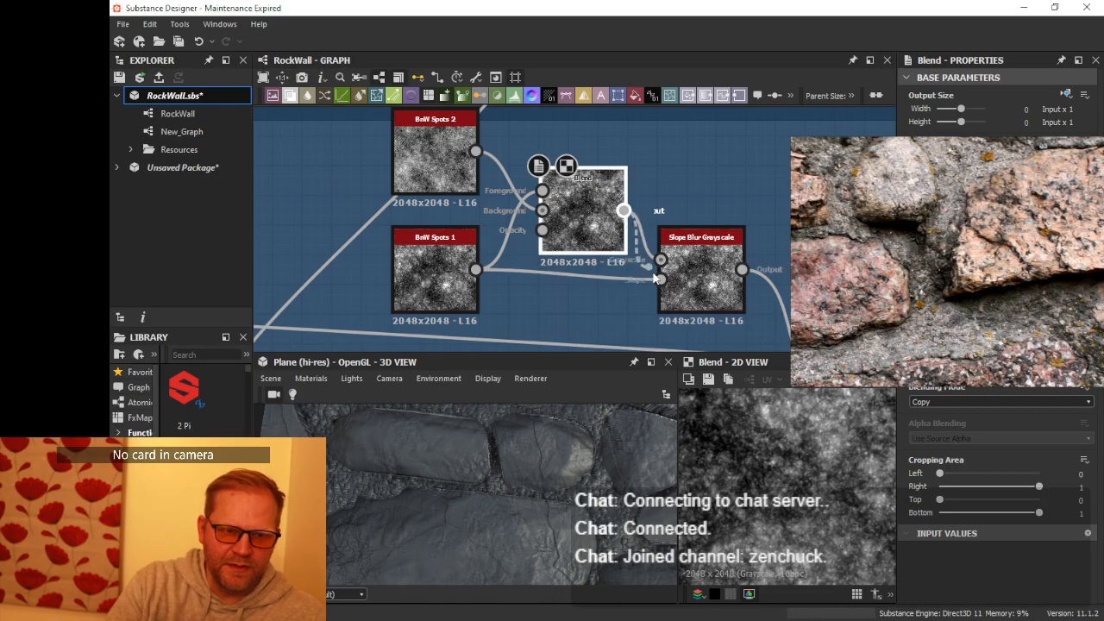
{"action": "left_click_drag", "start_coordinate": [447, 266], "coordinate": [329, 181]}
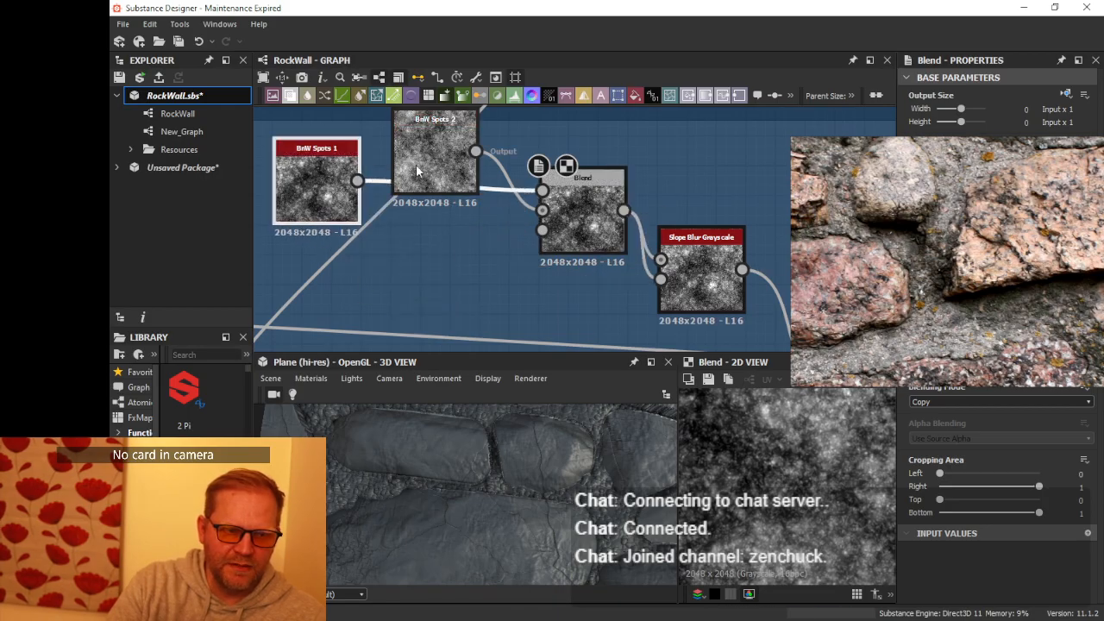
{"action": "left_click_drag", "start_coordinate": [415, 164], "coordinate": [426, 173]}
- Add a BnW Spots 3 noise node below BnW Spots 2 and connect it to the Blend node's opacity input
{"action": "middle_click_drag", "start_coordinate": [426, 174], "coordinate": [464, 143]}
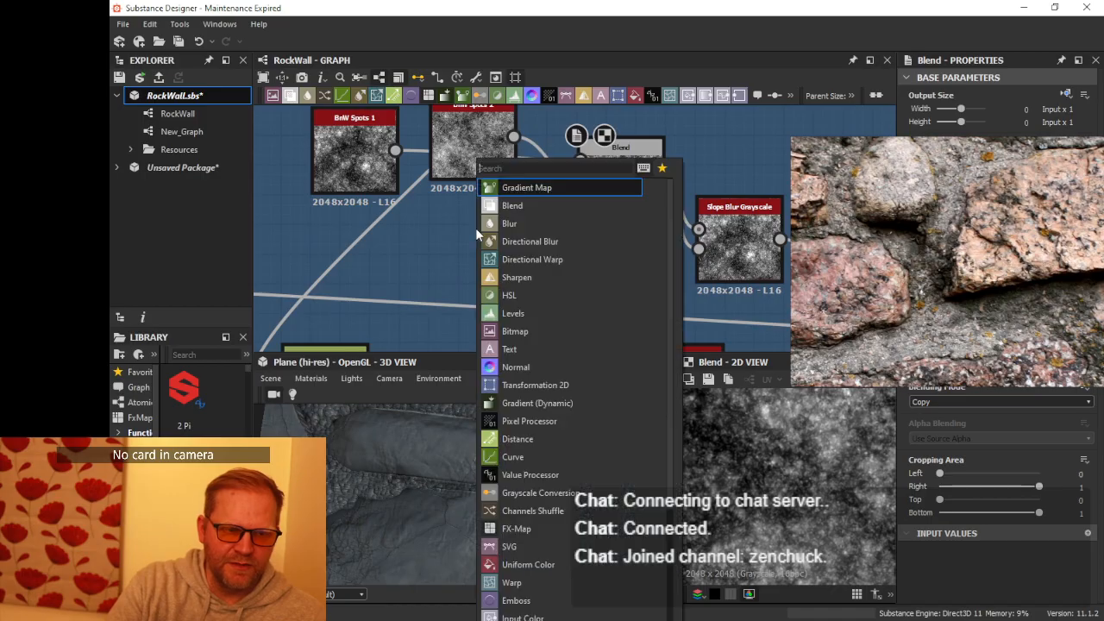
{"action": "key", "text": "space"}
{"action": "type", "text": "nois"}
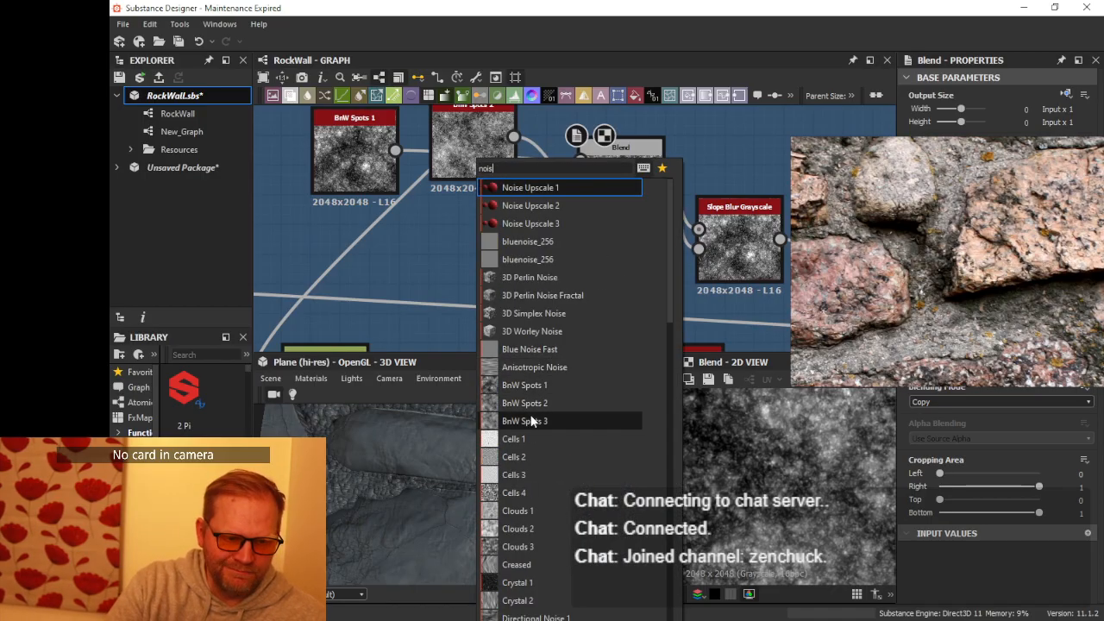
{"action": "scroll", "coordinate": [545, 431], "scroll_direction": "down", "scroll_amount": 5}
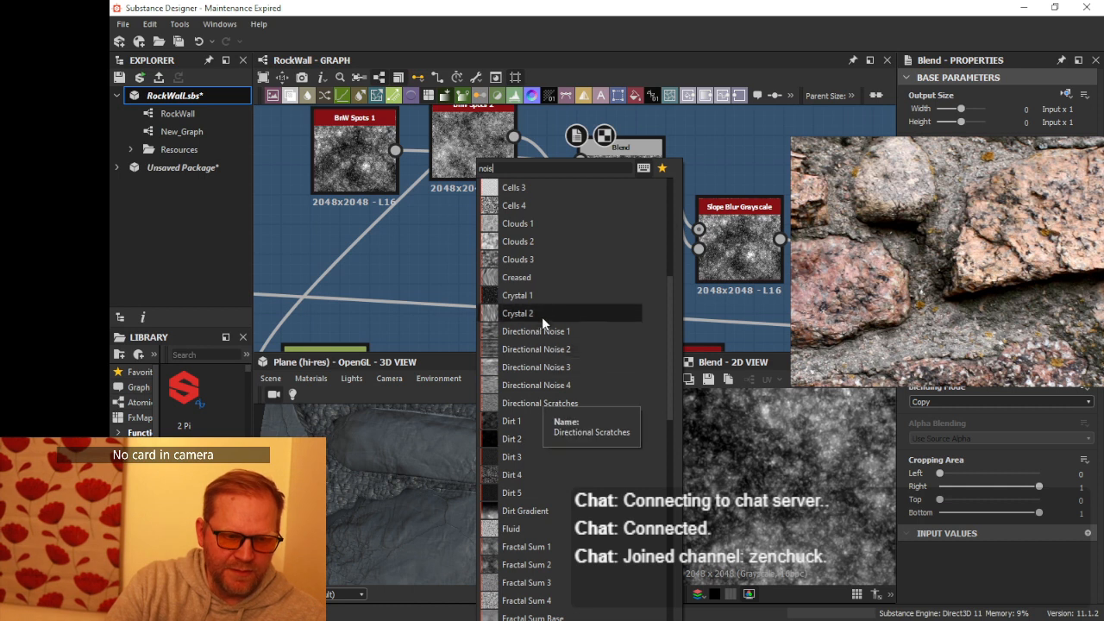
{"action": "scroll", "coordinate": [539, 312], "scroll_direction": "up", "scroll_amount": 5}
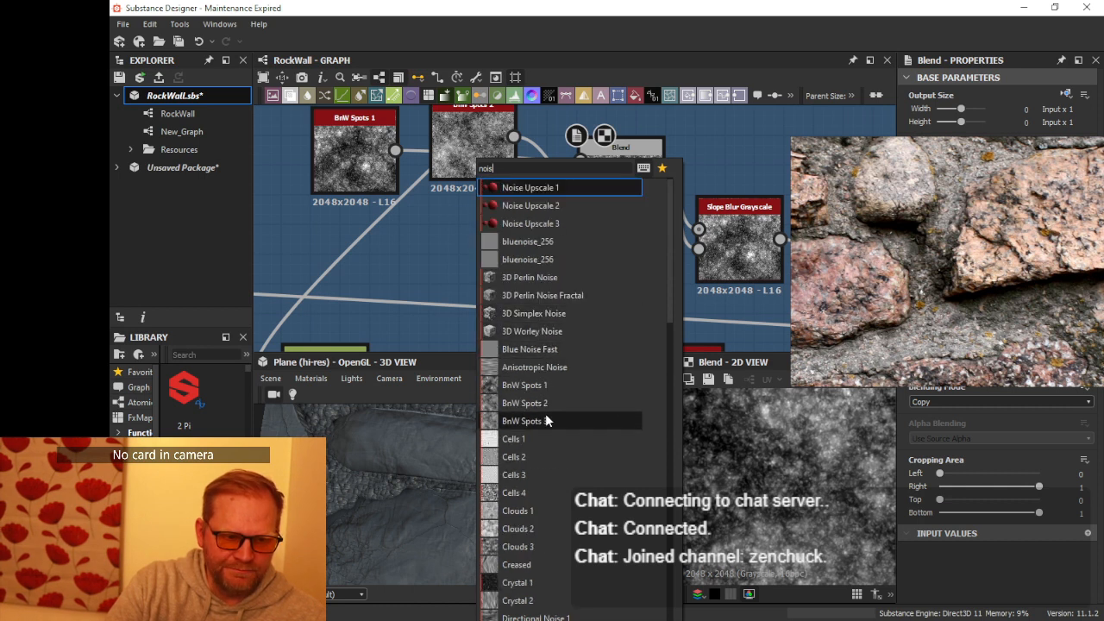
{"action": "left_click", "coordinate": [522, 421]}
{"action": "left_click_drag", "start_coordinate": [514, 239], "coordinate": [580, 199]}
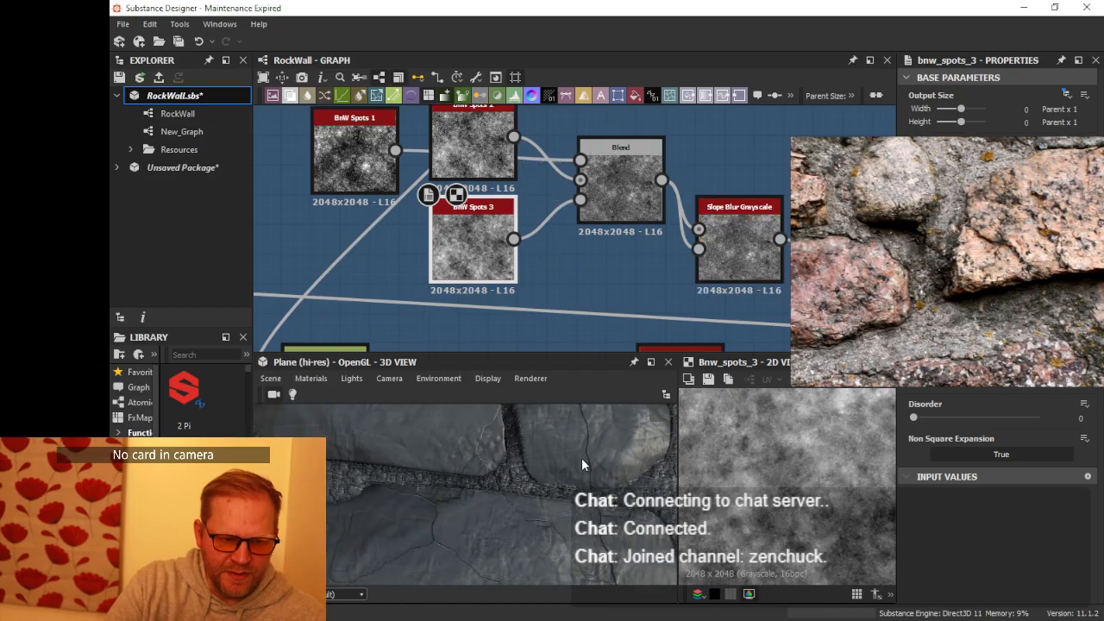
- Examine the blended grout noise between the stones on the 3D plane, both close up and from further away
{"action": "left_click_drag", "start_coordinate": [574, 477], "coordinate": [489, 496]}
{"action": "scroll", "coordinate": [542, 455], "scroll_direction": "down", "scroll_amount": 3}
{"action": "scroll", "coordinate": [502, 459], "scroll_direction": "up", "scroll_amount": 4}
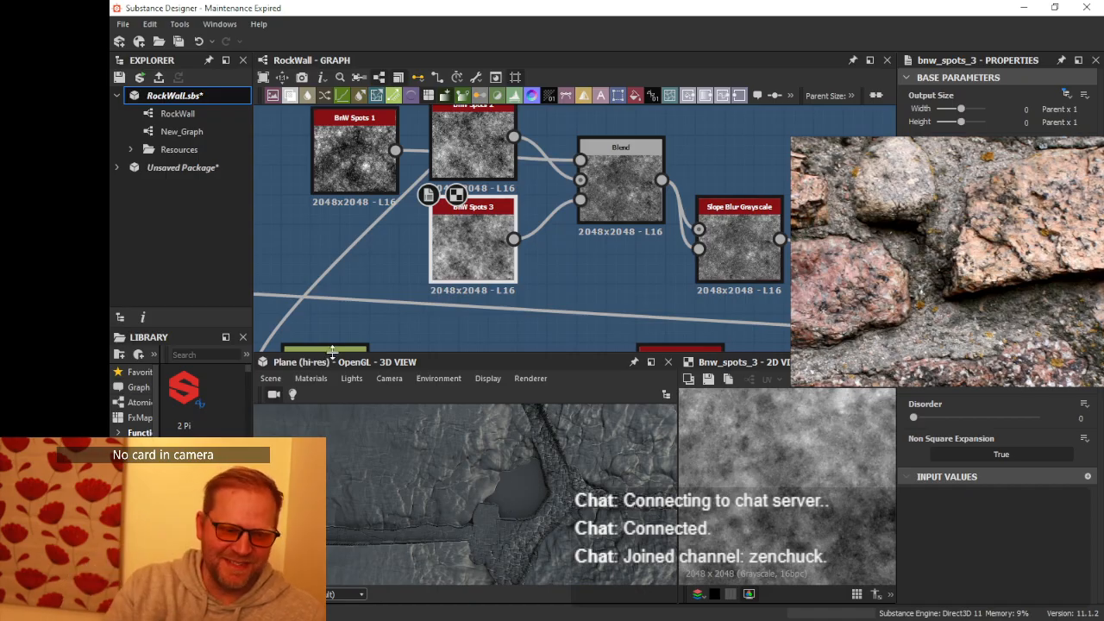
{"action": "scroll", "coordinate": [504, 507], "scroll_direction": "down", "scroll_amount": 5}
{"action": "left_click_drag", "start_coordinate": [503, 501], "coordinate": [561, 408]}
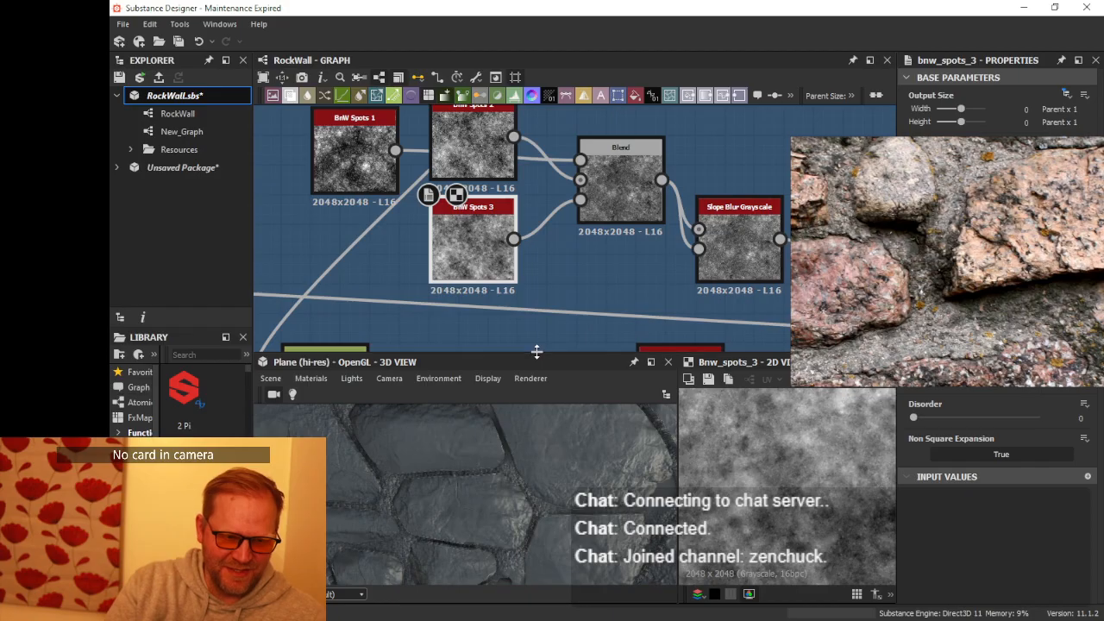
- Restore the default window layout after the 3D view gets docked over the graph
{"action": "left_click_drag", "start_coordinate": [542, 311], "coordinate": [608, 316]}
{"action": "scroll", "coordinate": [592, 267], "scroll_direction": "down", "scroll_amount": 5}
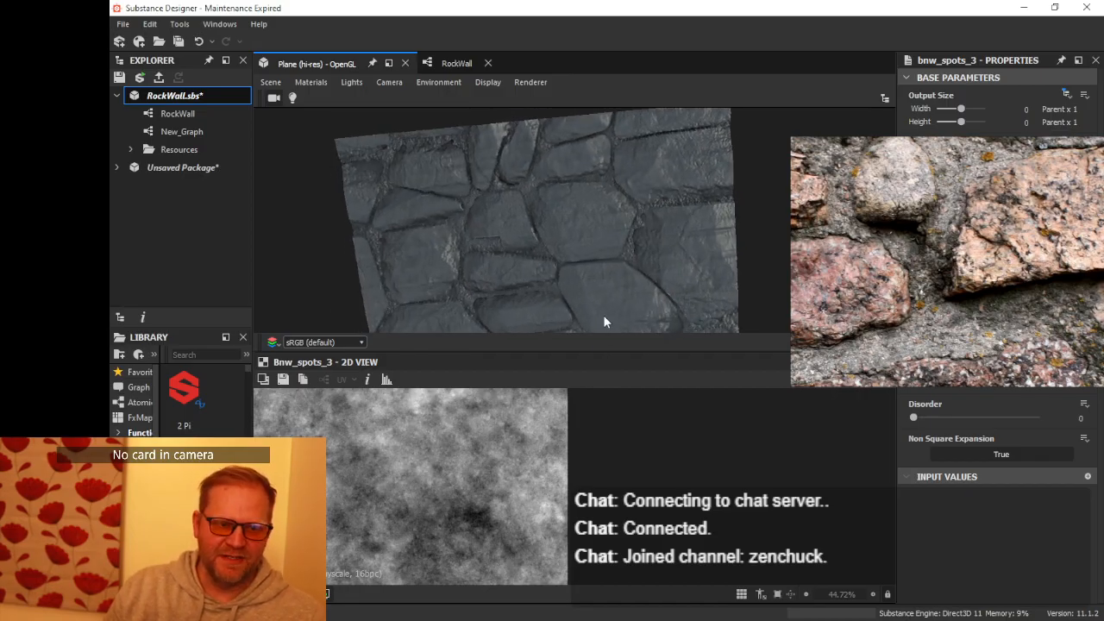
{"action": "left_click", "coordinate": [218, 25]}
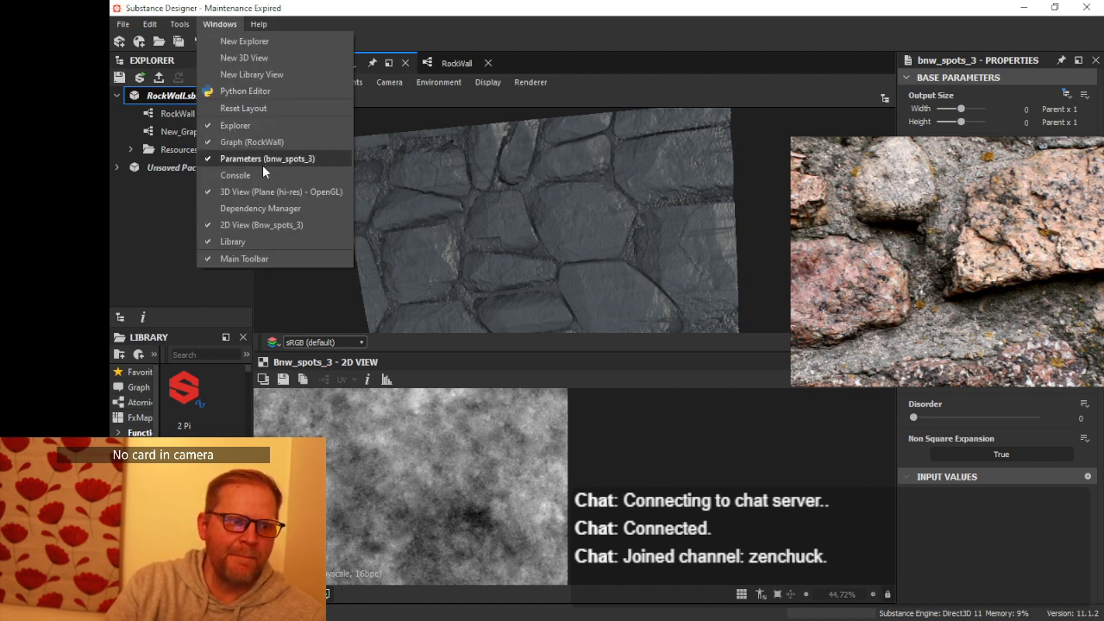
{"action": "left_click", "coordinate": [278, 111]}
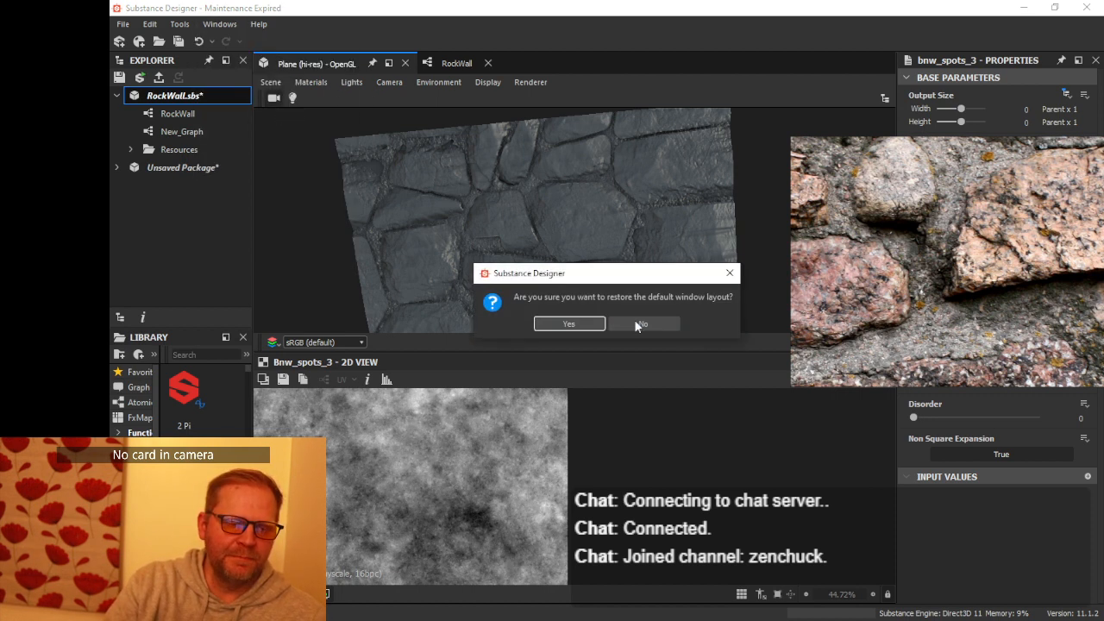
{"action": "left_click", "coordinate": [570, 324]}
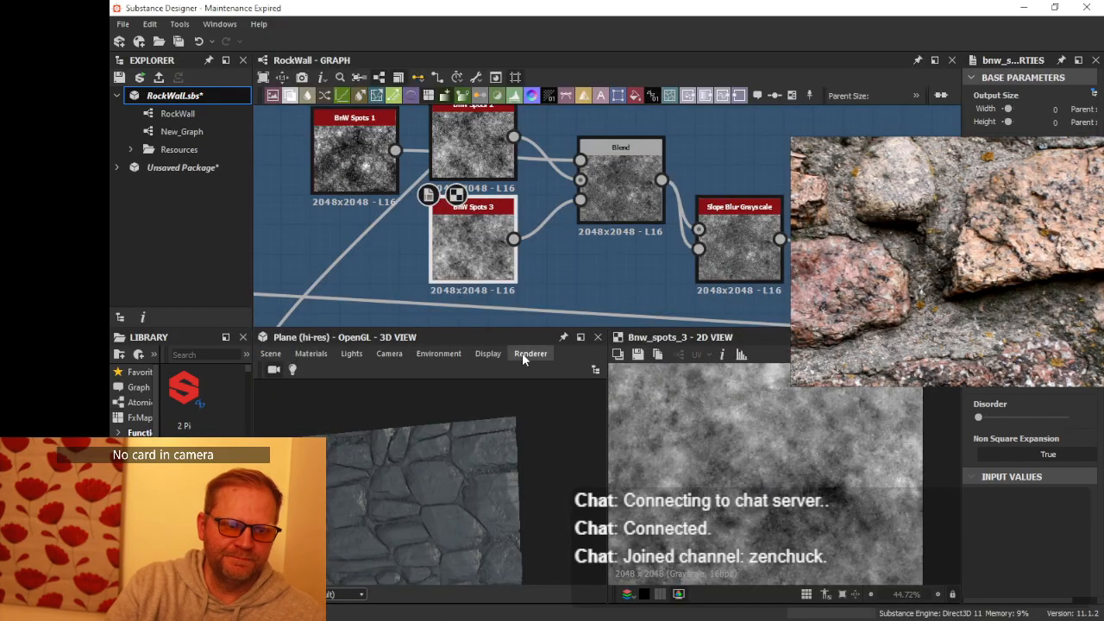
- Review the Grout frame's nodes in the graph and examine the stones and grout on the 3D plane
{"action": "scroll", "coordinate": [538, 261], "scroll_direction": "down", "scroll_amount": 3}
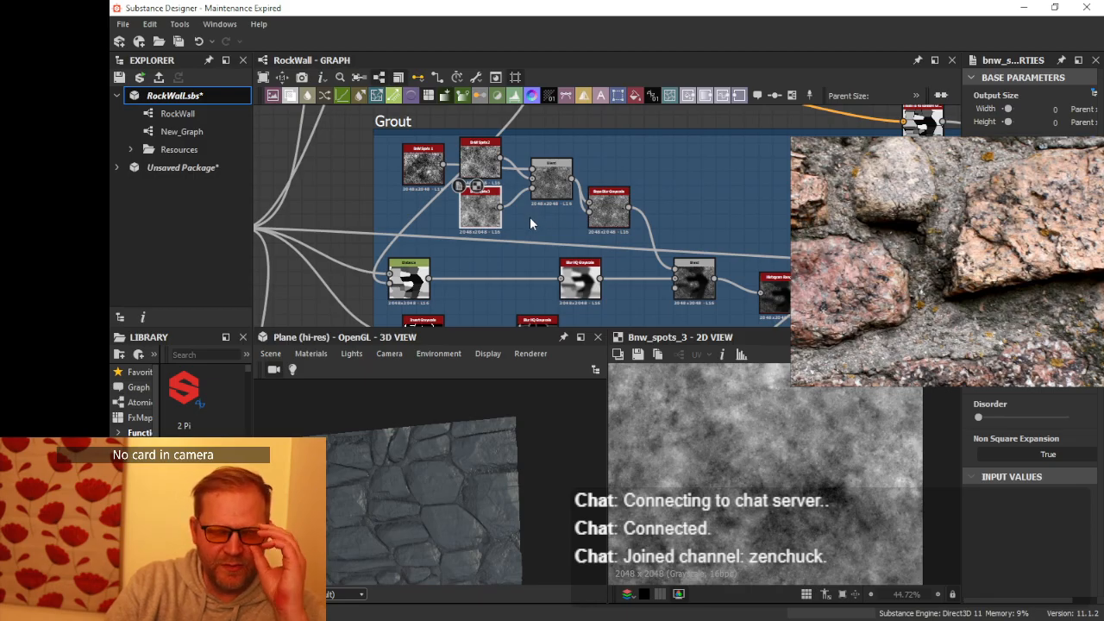
{"action": "scroll", "coordinate": [471, 490], "scroll_direction": "up", "scroll_amount": 5}
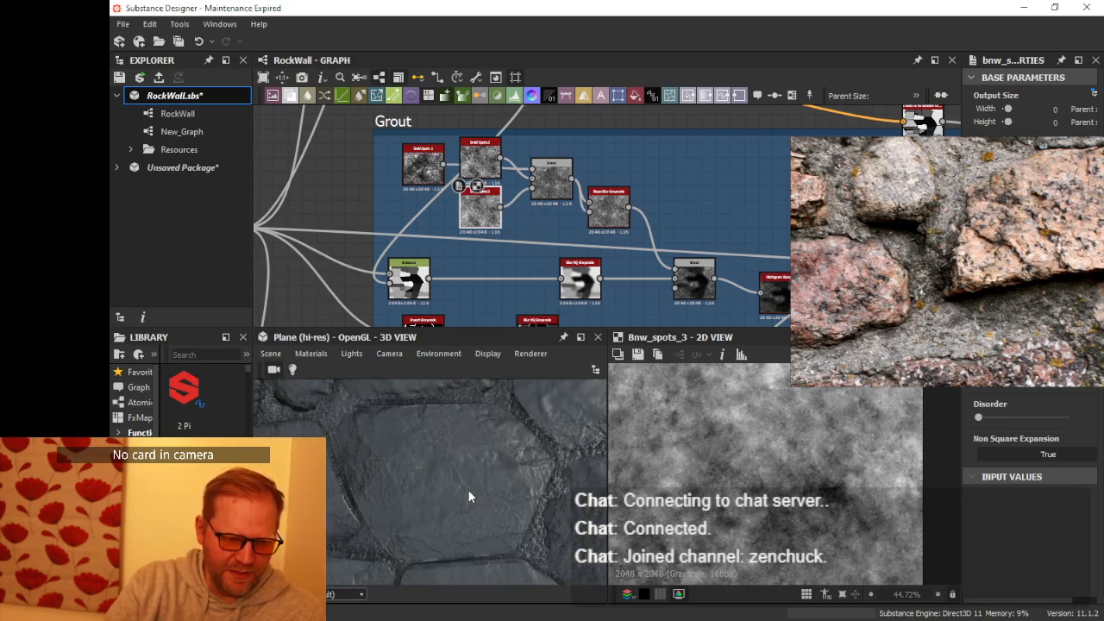
{"action": "left_click_drag", "start_coordinate": [453, 486], "coordinate": [449, 423]}
{"action": "scroll", "coordinate": [690, 238], "scroll_direction": "down", "scroll_amount": 3}
{"action": "middle_click_drag", "start_coordinate": [691, 240], "coordinate": [436, 184]}
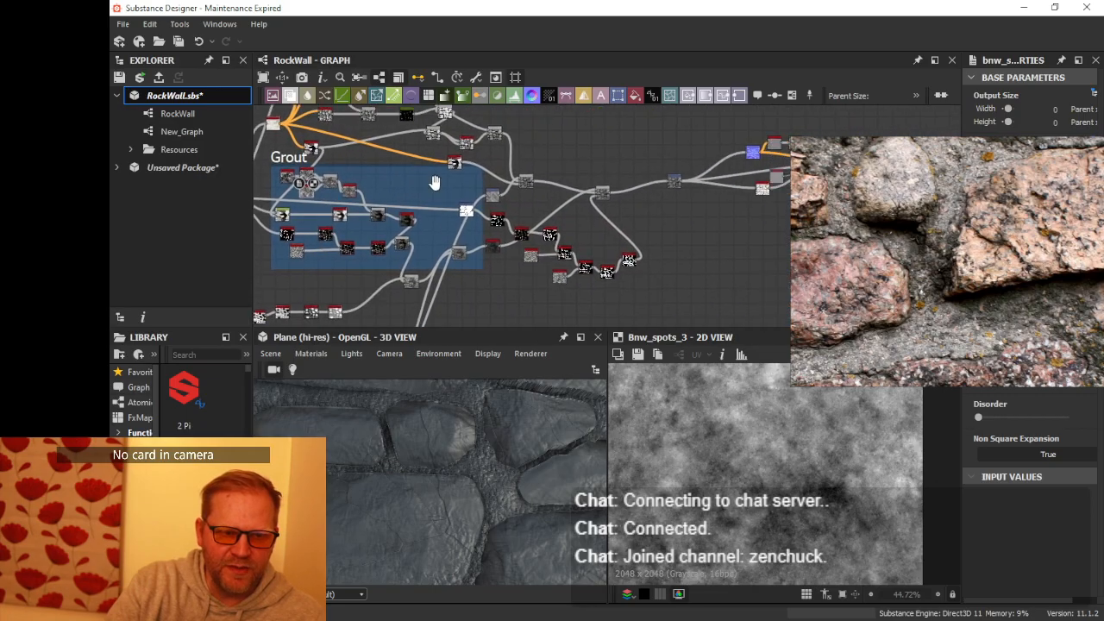
- Clear the reference photo from the properties and raise the Opacity of the Multiply Blend node at the Grout frame's edge to its maximum
{"action": "scroll", "coordinate": [484, 224], "scroll_direction": "up", "scroll_amount": 5}
{"action": "middle_click_drag", "start_coordinate": [515, 195], "coordinate": [556, 144]}
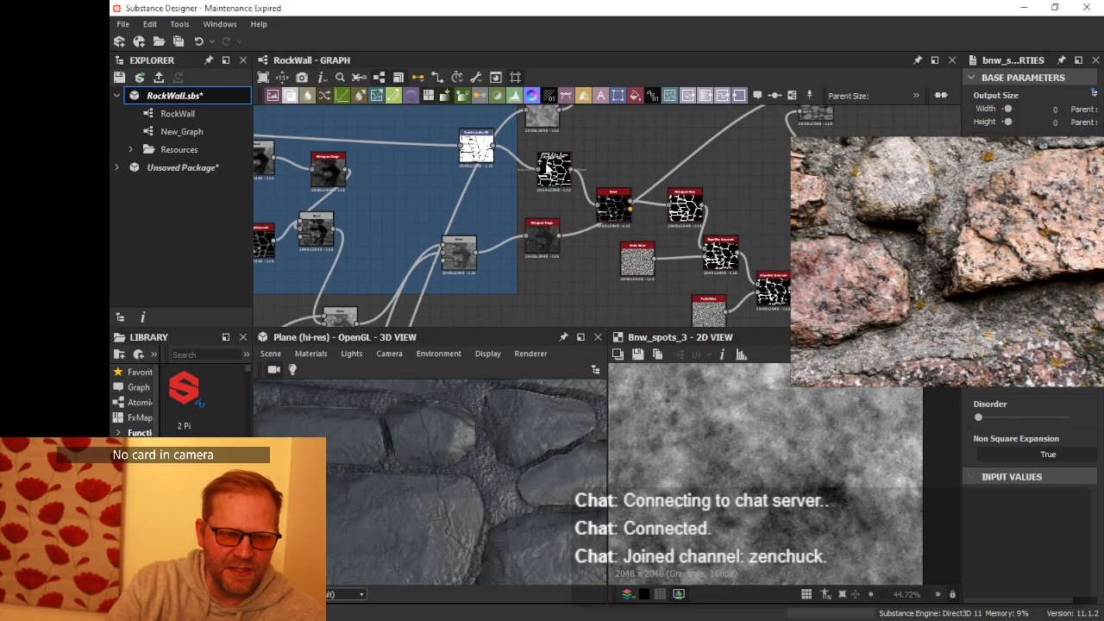
{"action": "scroll", "coordinate": [541, 221], "scroll_direction": "down", "scroll_amount": 3}
{"action": "middle_click_drag", "start_coordinate": [541, 222], "coordinate": [474, 313]}
{"action": "scroll", "coordinate": [485, 274], "scroll_direction": "up", "scroll_amount": 3}
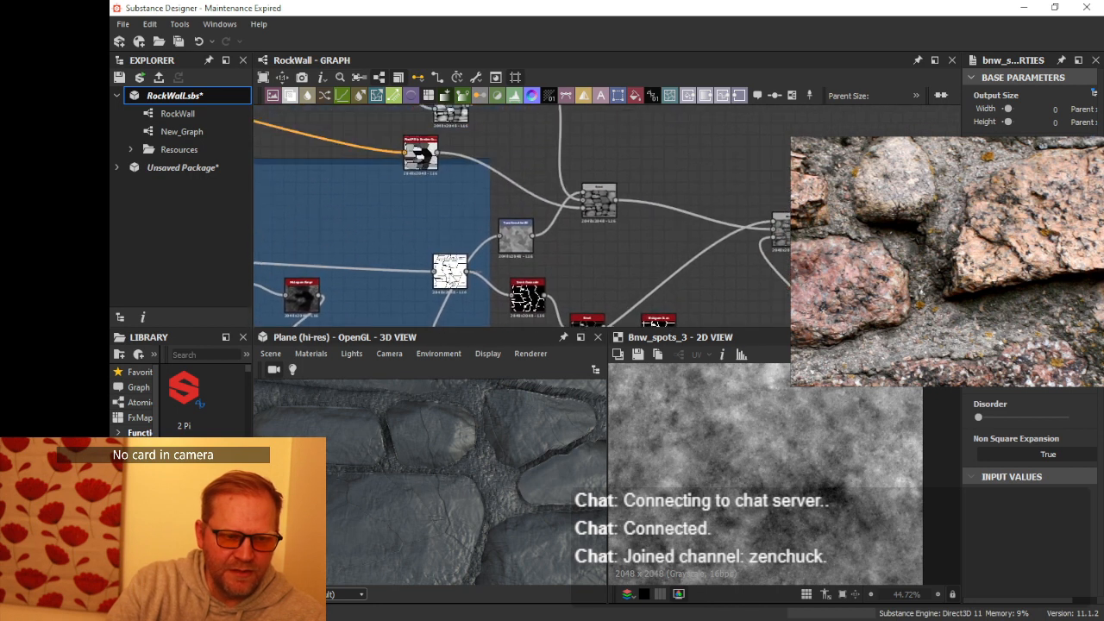
{"action": "scroll", "coordinate": [520, 242], "scroll_direction": "down", "scroll_amount": 3}
{"action": "middle_click_drag", "start_coordinate": [520, 241], "coordinate": [569, 122]}
{"action": "middle_click_drag", "start_coordinate": [522, 216], "coordinate": [545, 212]}
{"action": "left_click_drag", "start_coordinate": [465, 233], "coordinate": [455, 222]}
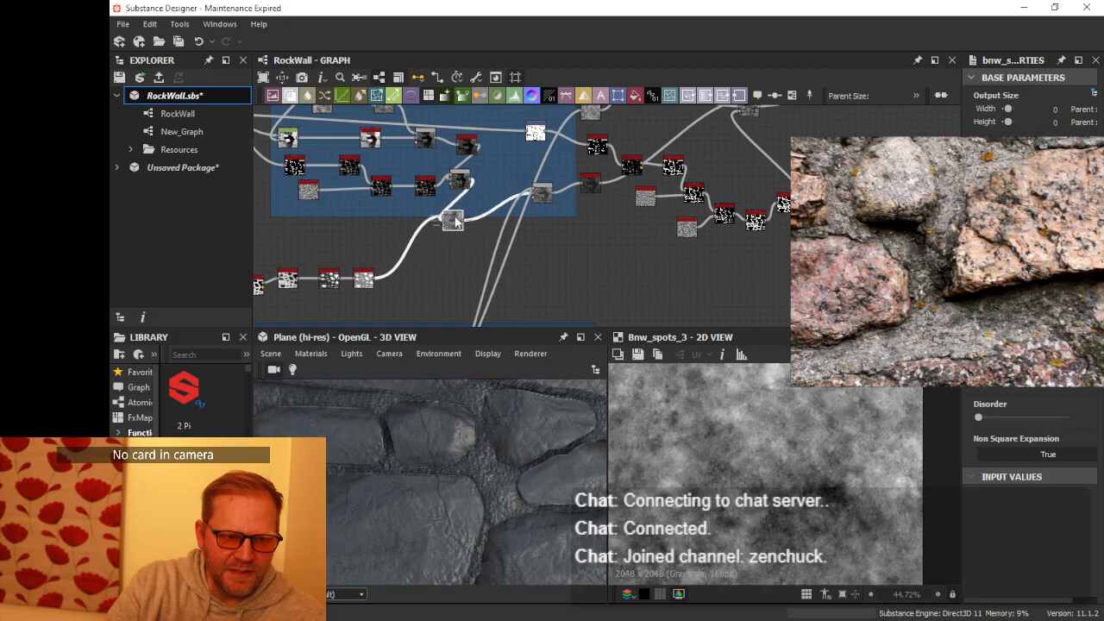
{"action": "left_click", "coordinate": [548, 195]}
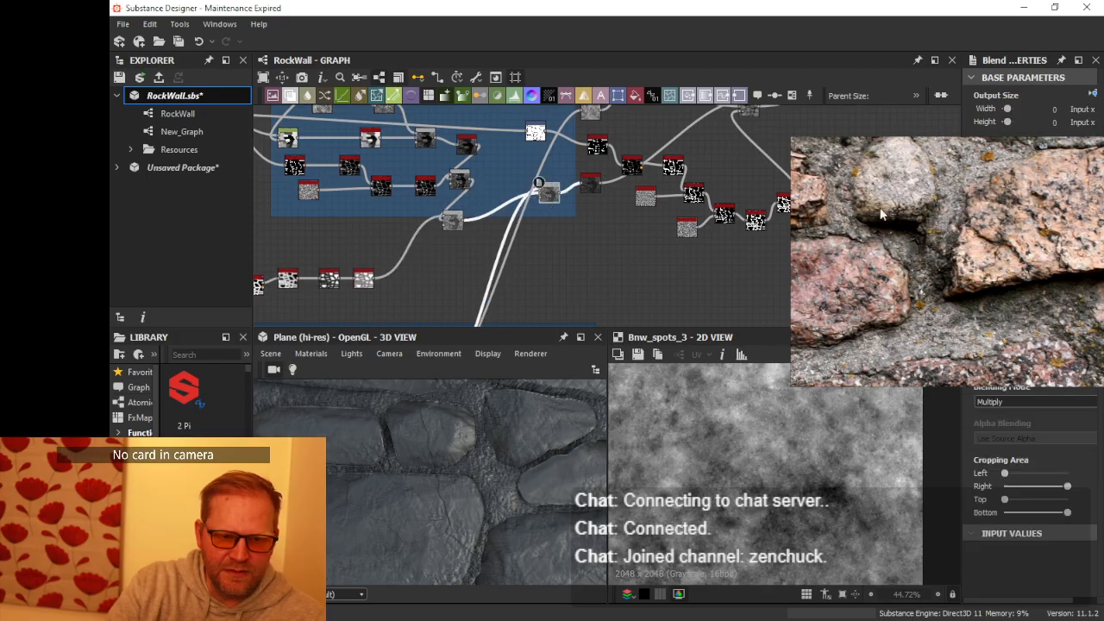
{"action": "right_click_drag", "start_coordinate": [665, 230], "coordinate": [662, 199]}
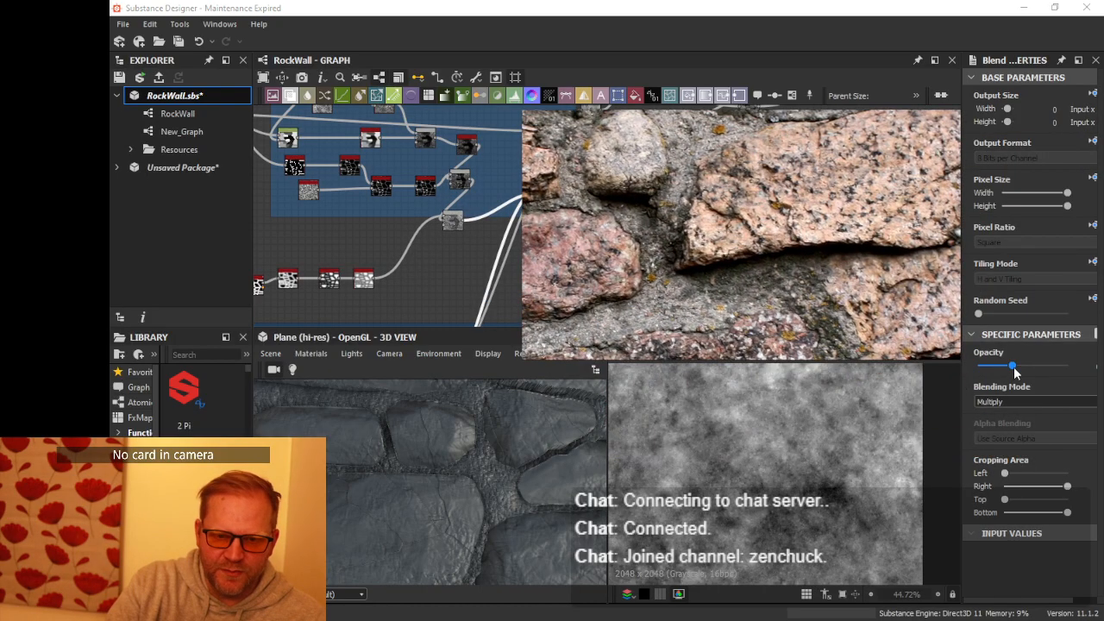
{"action": "left_click_drag", "start_coordinate": [1014, 371], "coordinate": [1092, 369]}
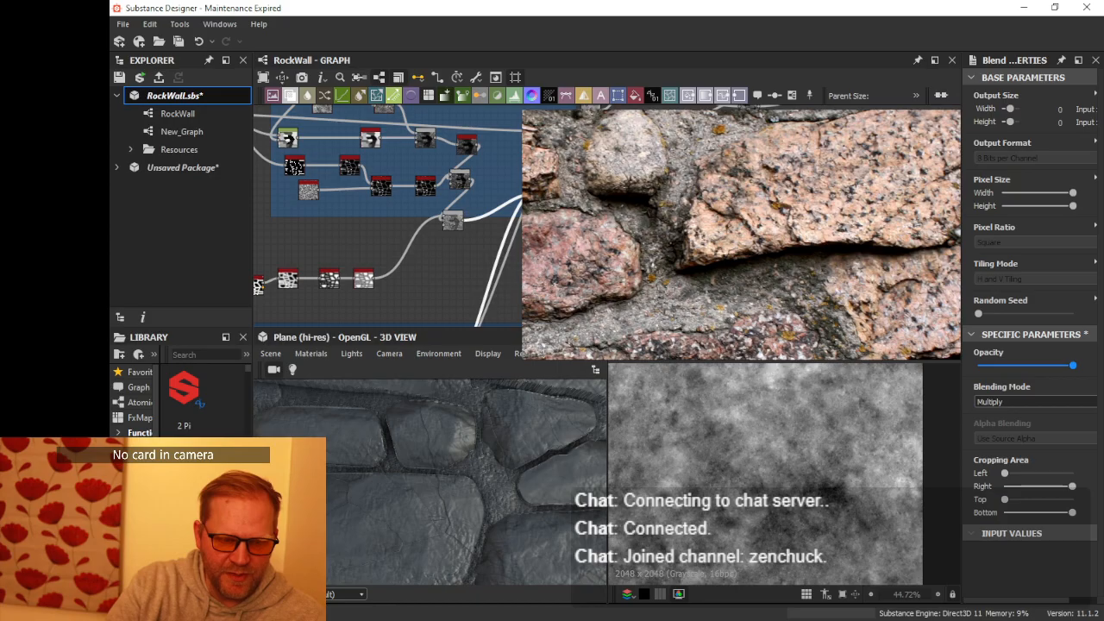
- Widen the 3D view and examine the stone surfaces and the grout between them on the plane
{"action": "middle_click_drag", "start_coordinate": [460, 415], "coordinate": [574, 485]}
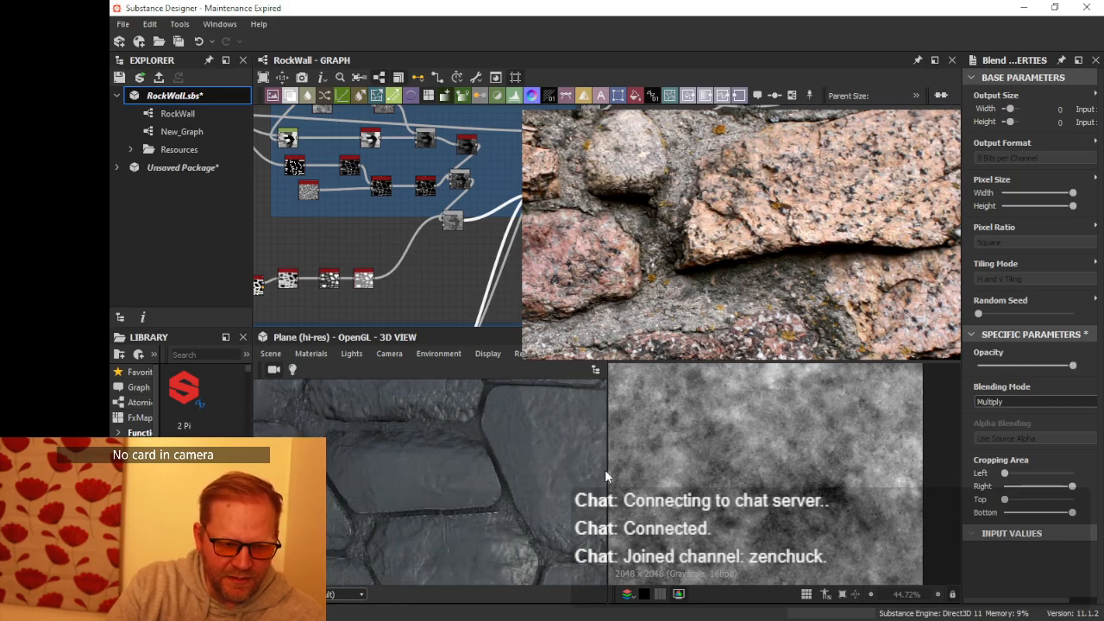
{"action": "left_click_drag", "start_coordinate": [605, 470], "coordinate": [767, 470]}
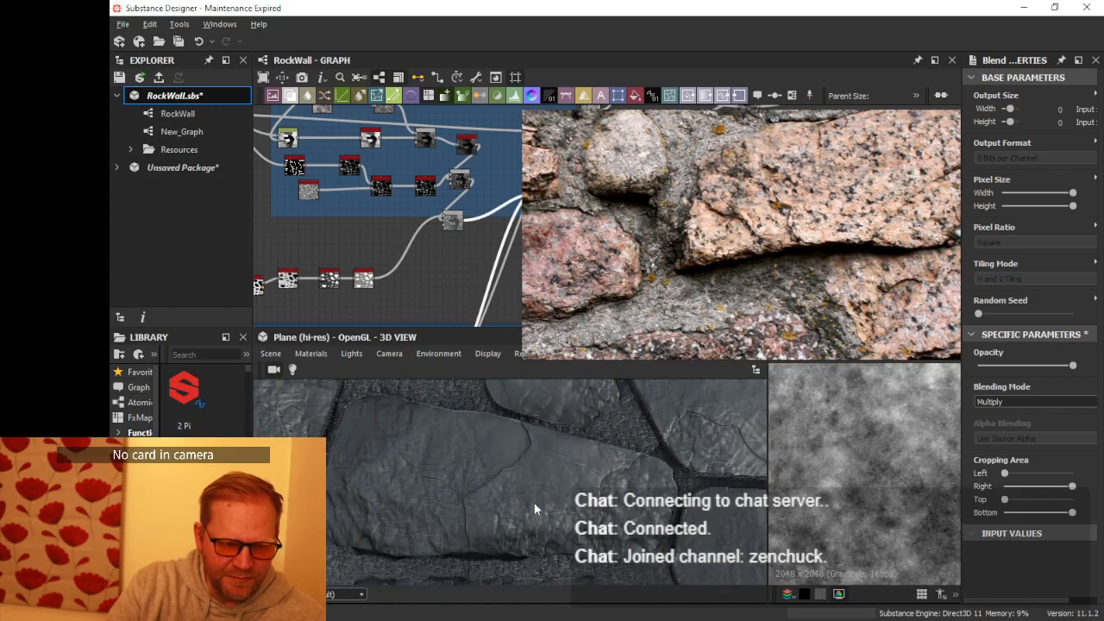
{"action": "middle_click_drag", "start_coordinate": [534, 503], "coordinate": [528, 565]}
- Set the Position of the Histogram Range node after the grout Multiply Blend to roughly the middle of its range
{"action": "middle_click_drag", "start_coordinate": [481, 252], "coordinate": [324, 297]}
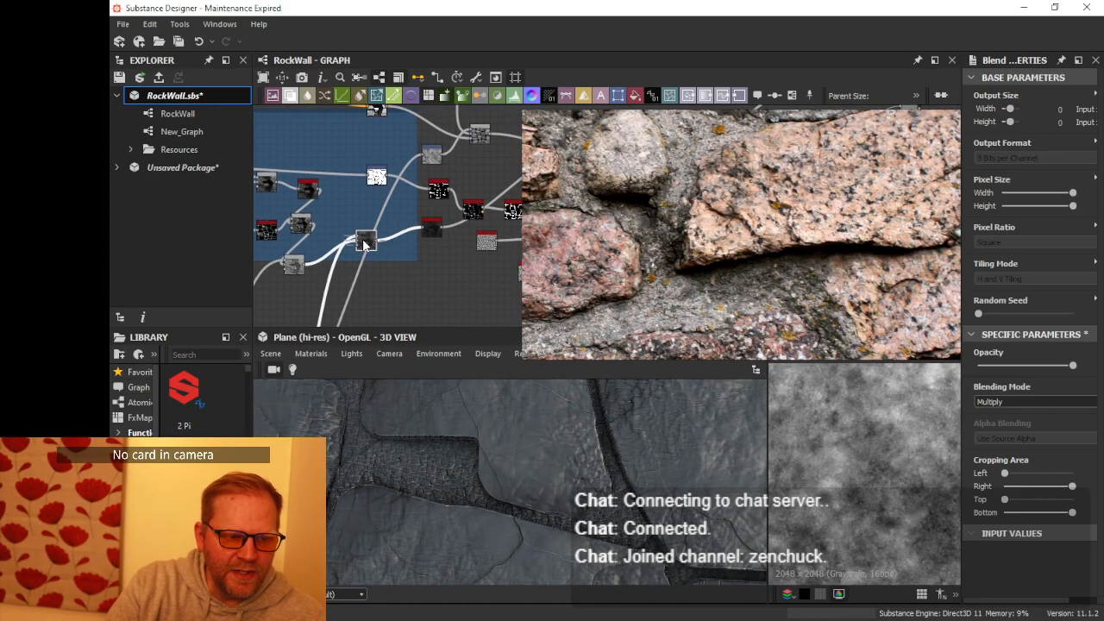
{"action": "left_click", "coordinate": [431, 226]}
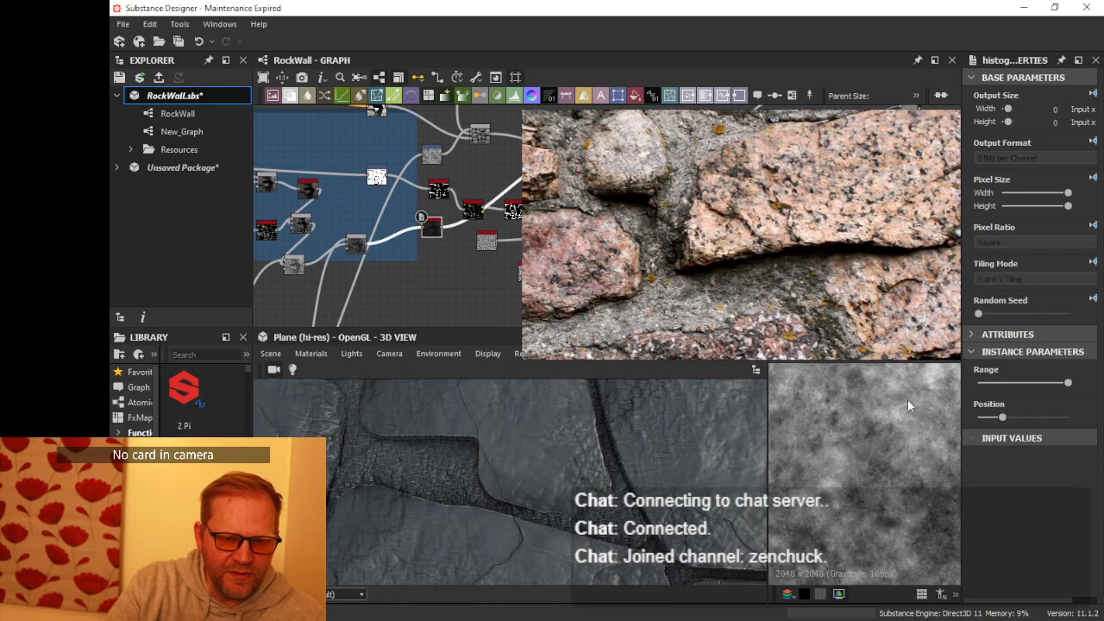
{"action": "left_click_drag", "start_coordinate": [1003, 420], "coordinate": [1032, 410]}
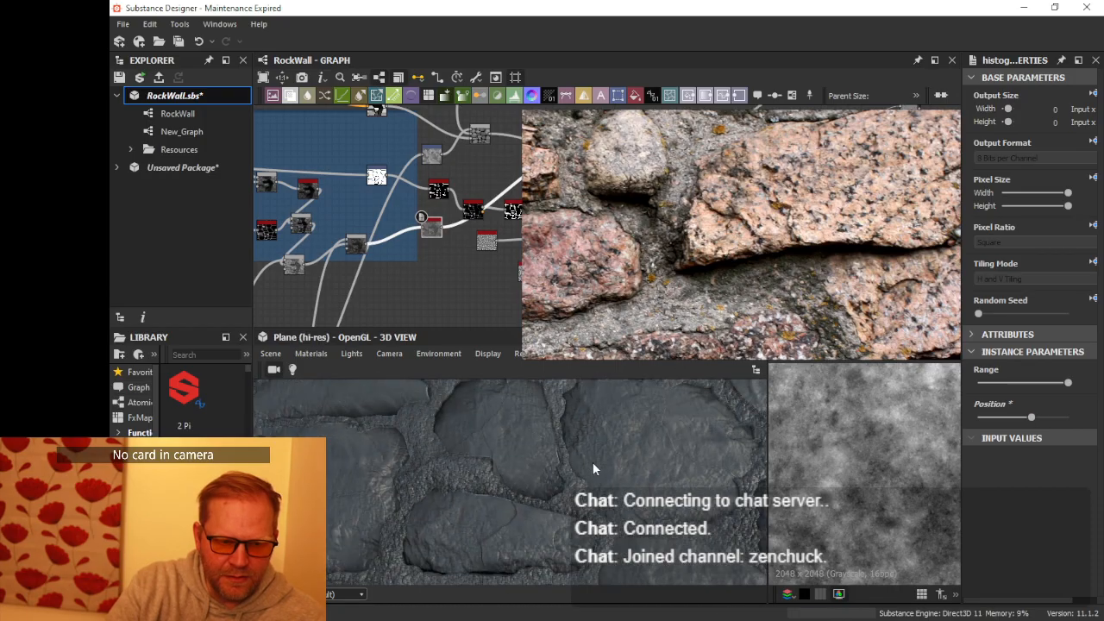
{"action": "left_click_drag", "start_coordinate": [532, 501], "coordinate": [618, 463]}
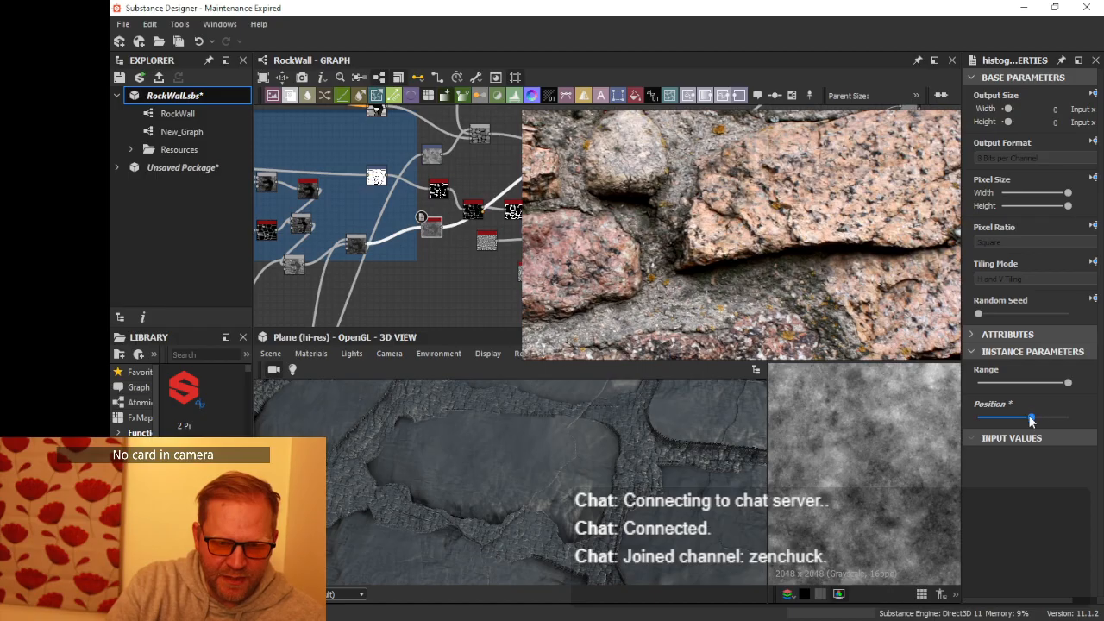
{"action": "left_click_drag", "start_coordinate": [1032, 420], "coordinate": [1026, 420]}
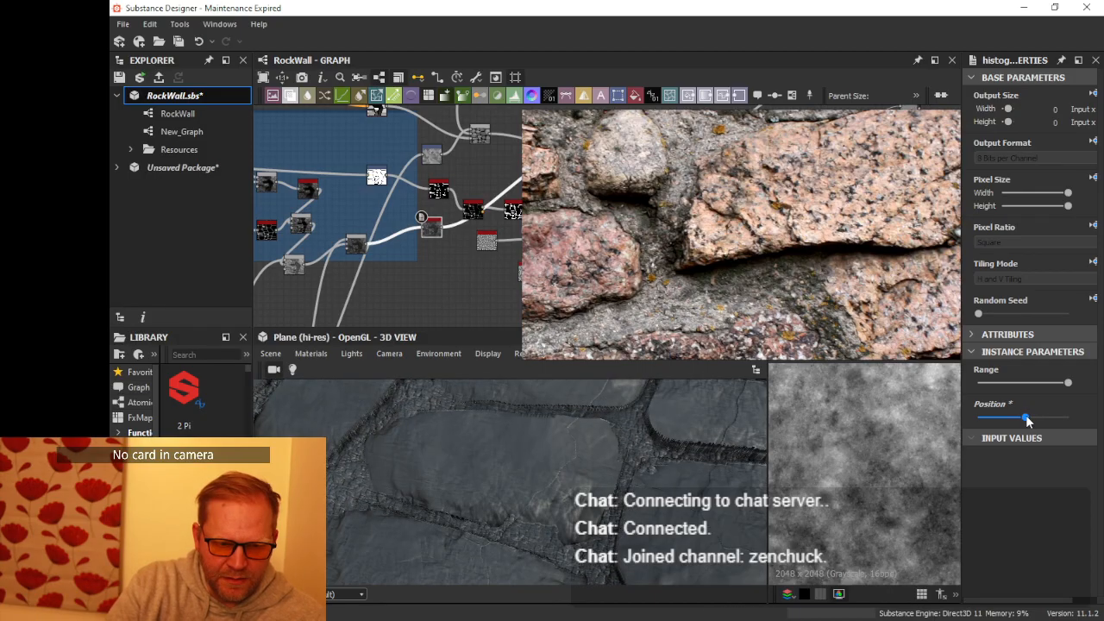
- Enlarge the 3D view upward and examine the grout height across the whole stone plane
{"action": "scroll", "coordinate": [636, 443], "scroll_direction": "down", "scroll_amount": 3}
{"action": "left_click_drag", "start_coordinate": [636, 444], "coordinate": [579, 358]}
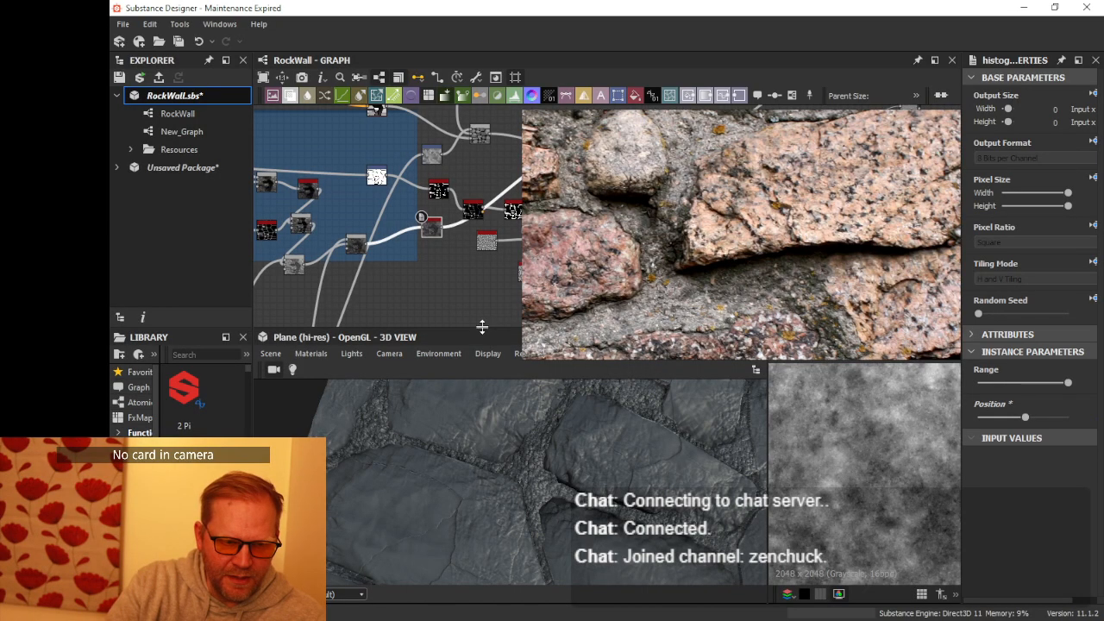
{"action": "left_click_drag", "start_coordinate": [483, 326], "coordinate": [482, 208]}
{"action": "left_click_drag", "start_coordinate": [460, 377], "coordinate": [507, 318]}
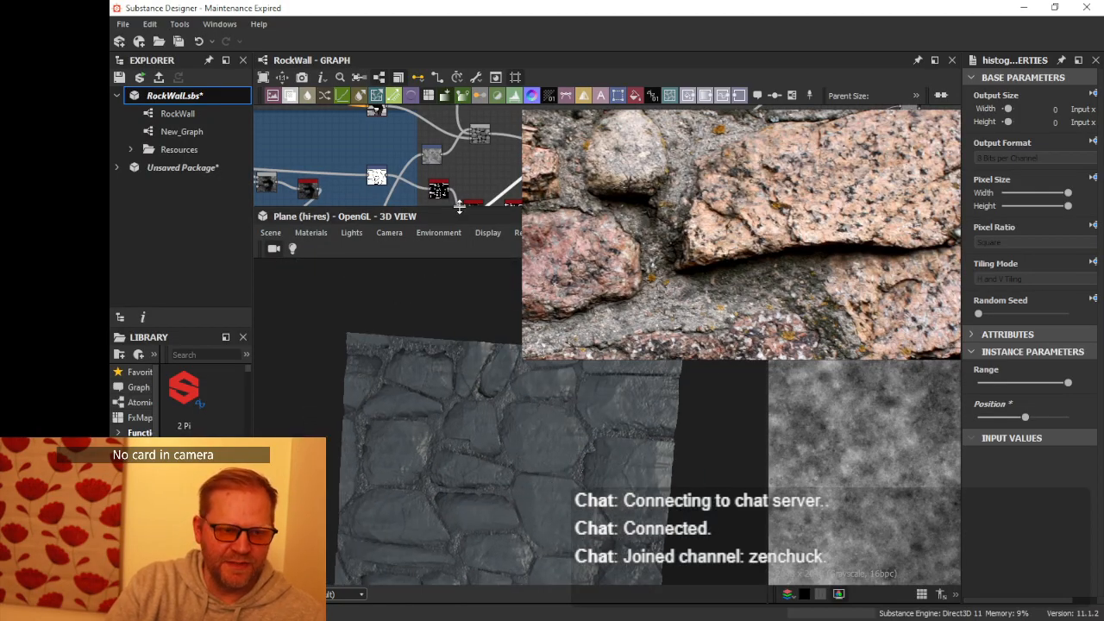
- Enlarge the graph view, move the reference photo off it and bring the Cracks frame into view
{"action": "left_click_drag", "start_coordinate": [459, 206], "coordinate": [458, 410]}
{"action": "right_click_drag", "start_coordinate": [524, 302], "coordinate": [1103, 401]}
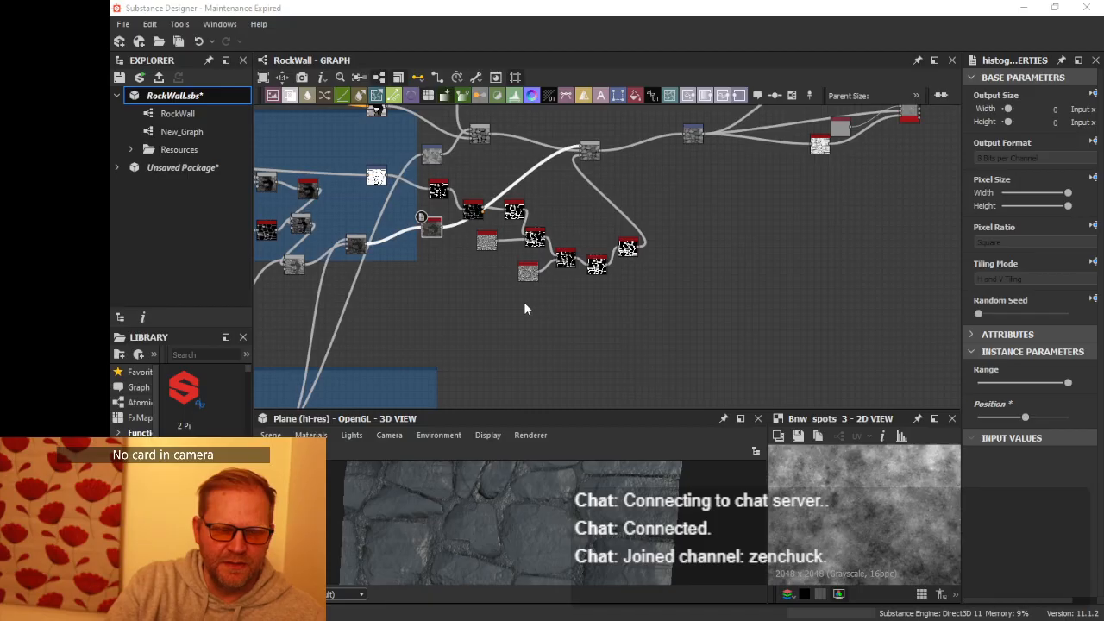
{"action": "scroll", "coordinate": [525, 306], "scroll_direction": "down", "scroll_amount": 2}
{"action": "middle_click_drag", "start_coordinate": [505, 307], "coordinate": [731, 199]}
{"action": "scroll", "coordinate": [596, 248], "scroll_direction": "up", "scroll_amount": 2}
{"action": "middle_click_drag", "start_coordinate": [484, 268], "coordinate": [634, 249]}
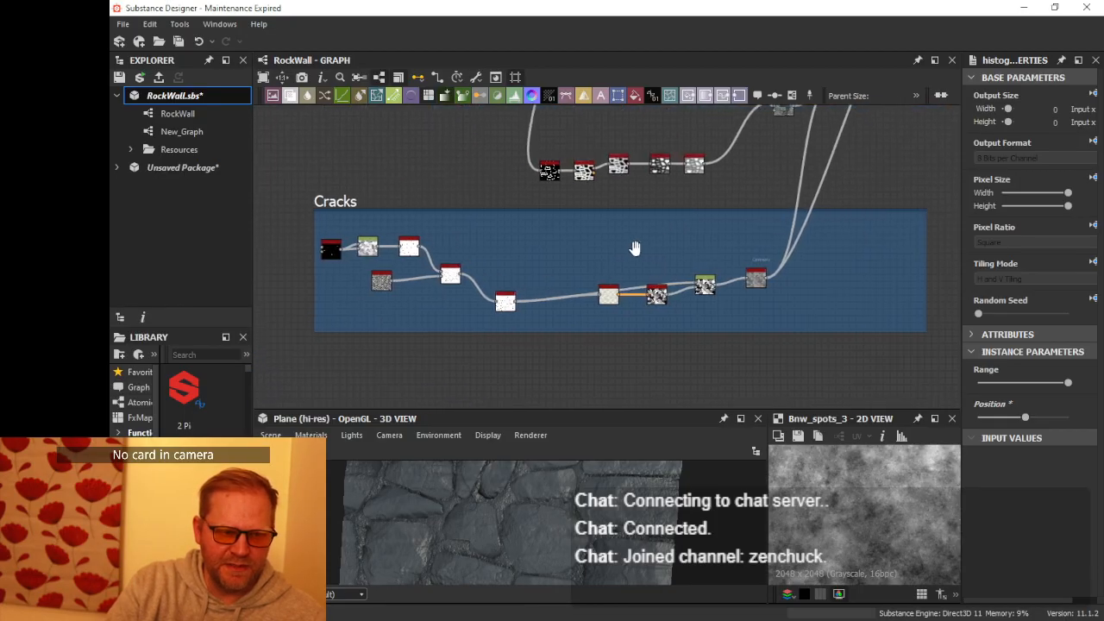
{"action": "scroll", "coordinate": [464, 258], "scroll_direction": "down", "scroll_amount": 1}
{"action": "left_click", "coordinate": [368, 210]}
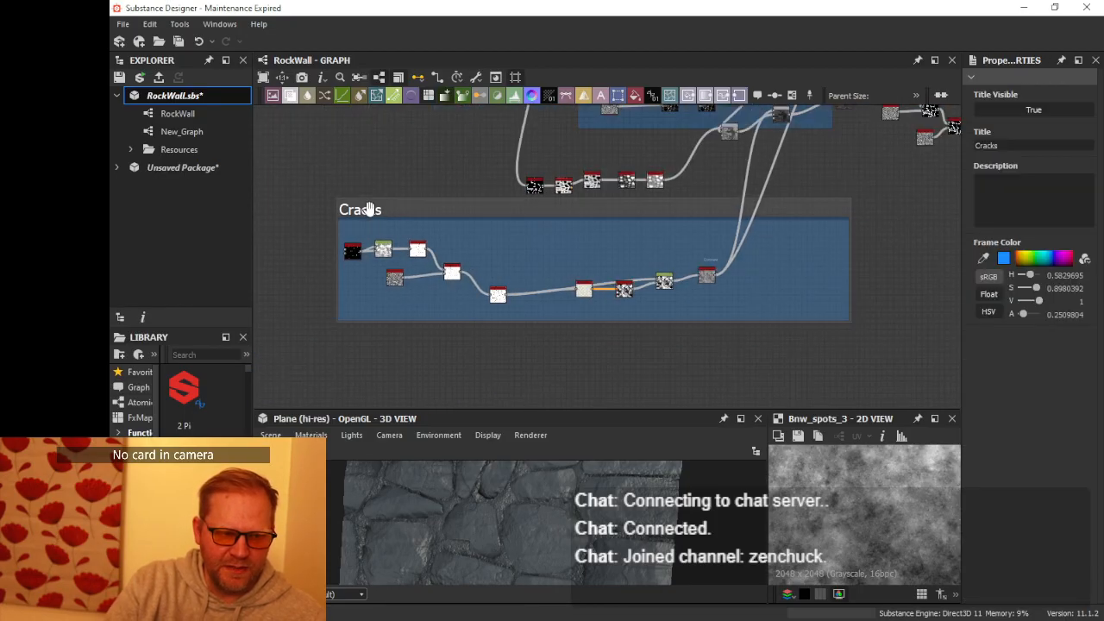
{"action": "key", "text": "ctrl+d"}
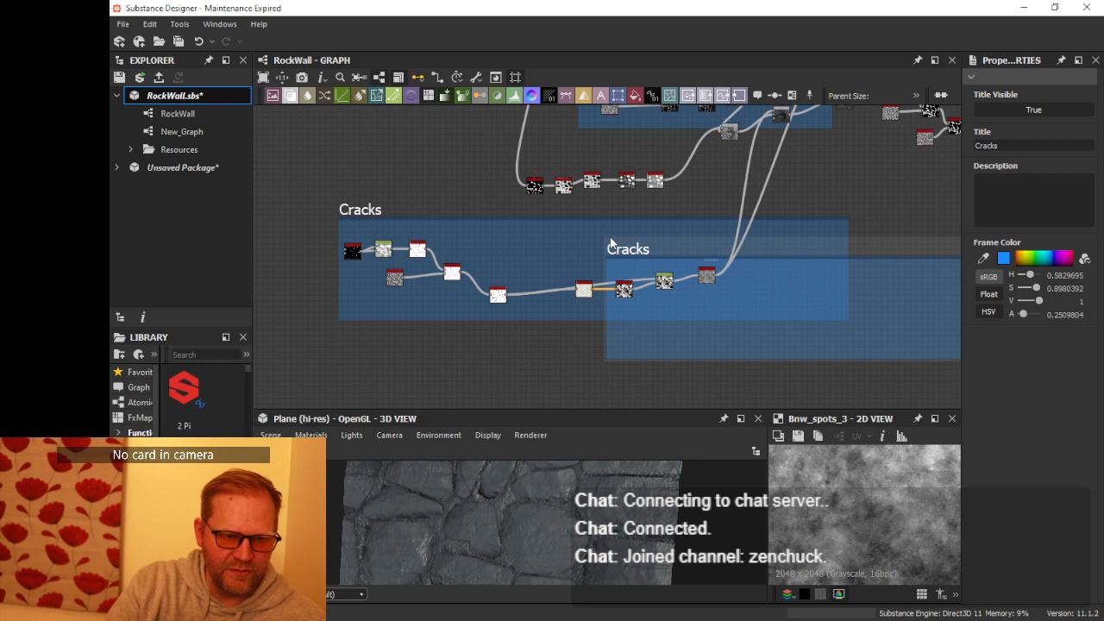
{"action": "left_click_drag", "start_coordinate": [805, 253], "coordinate": [565, 337]}
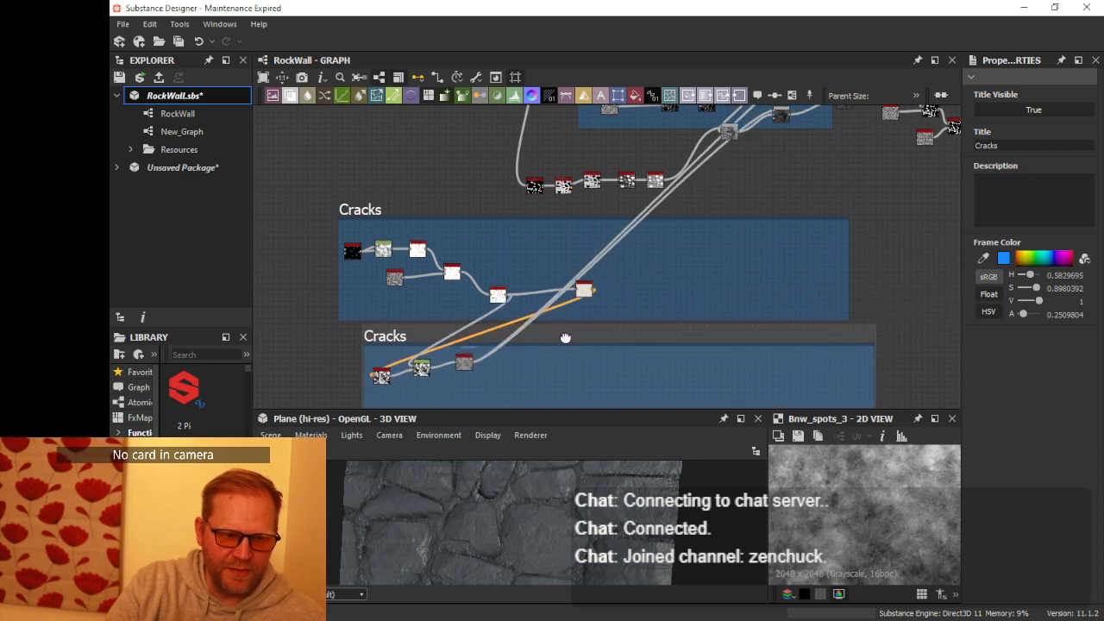
{"action": "key", "text": "ctrl+z"}
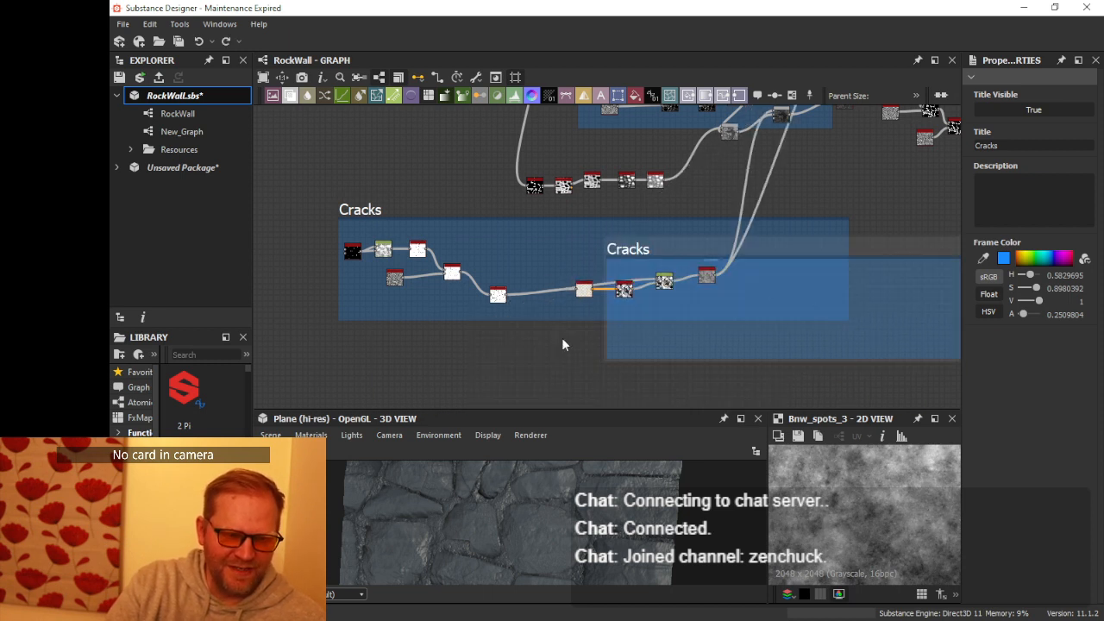
{"action": "key", "text": "ctrl+z"}
{"action": "scroll", "coordinate": [596, 326], "scroll_direction": "down", "scroll_amount": 2}
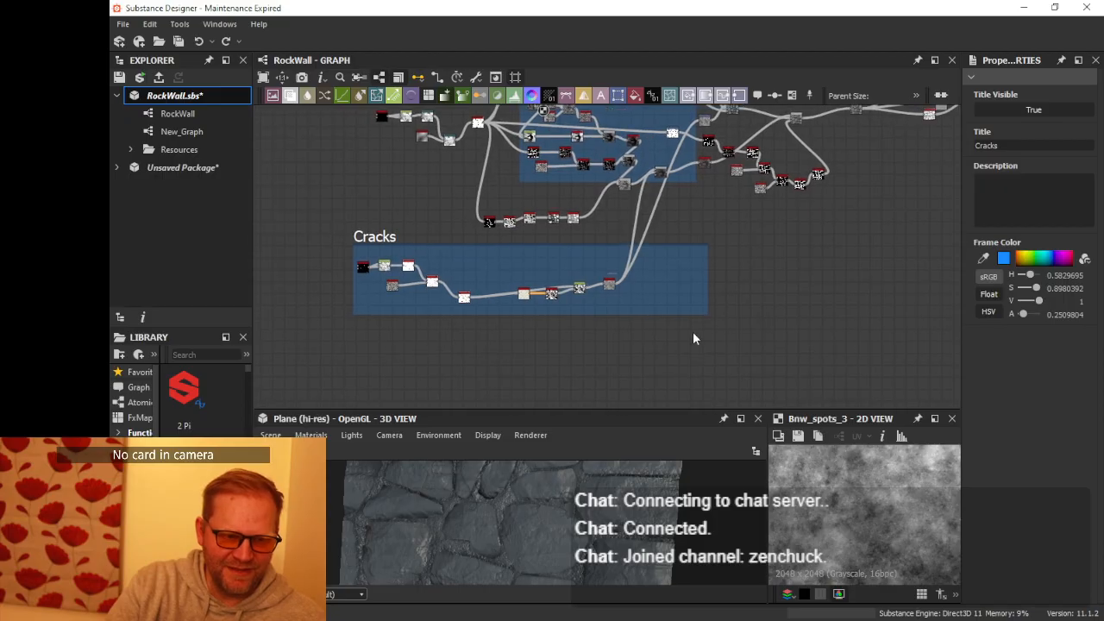
{"action": "left_click_drag", "start_coordinate": [693, 337], "coordinate": [312, 236]}
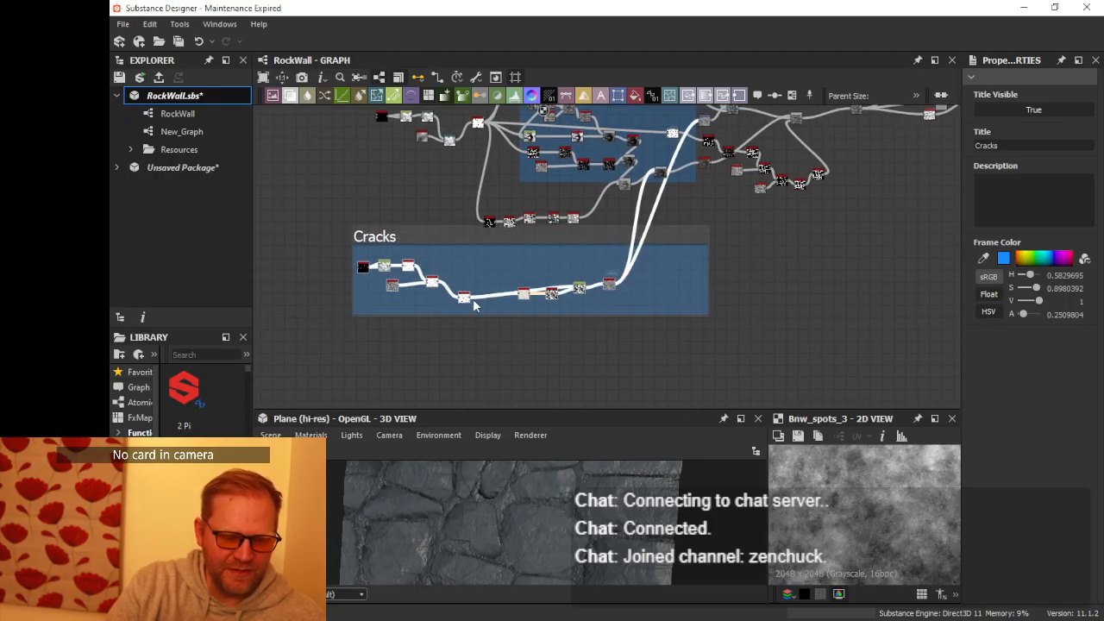
{"action": "key", "text": "ctrl+d"}
{"action": "left_click_drag", "start_coordinate": [687, 221], "coordinate": [601, 327]}
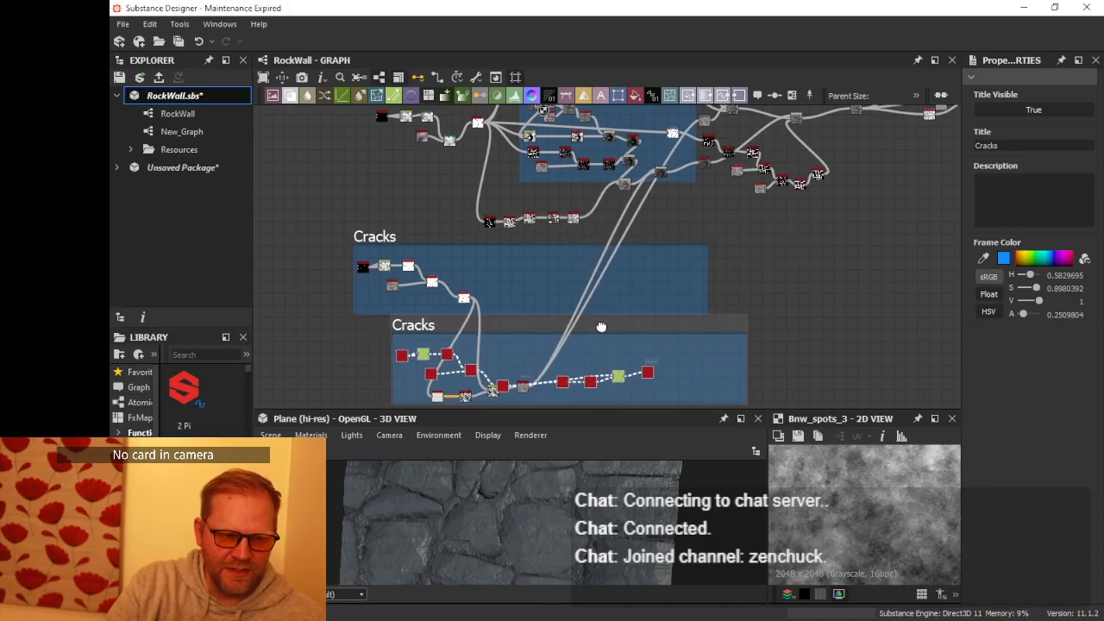
{"action": "key", "text": "ctrl+z"}
{"action": "key", "text": "ctrl+z"}
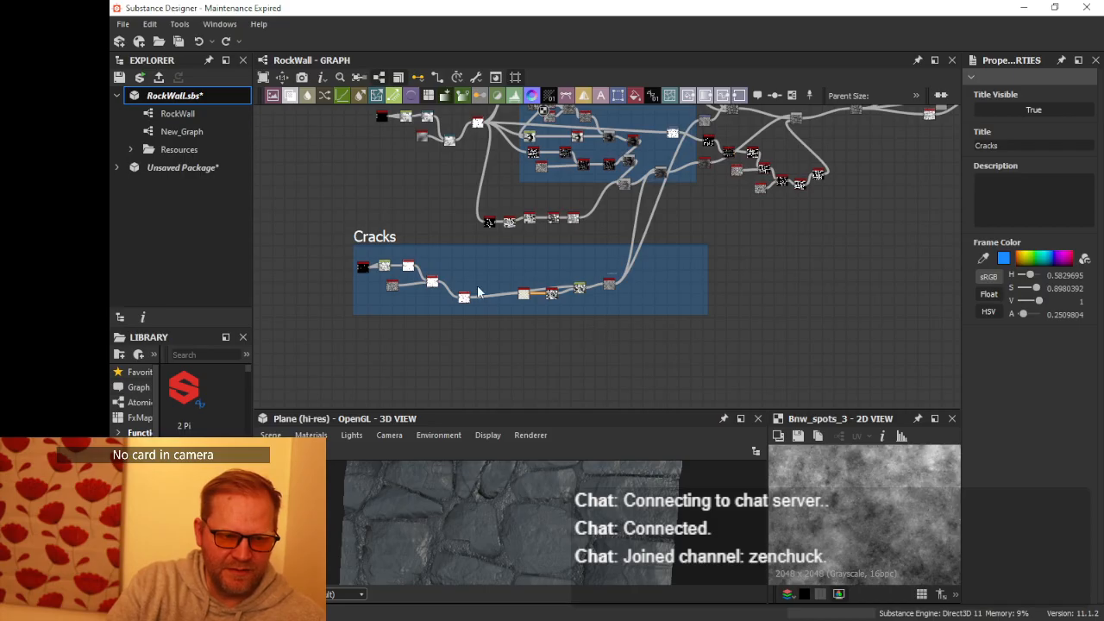
- Rearrange the nodes in the Cracks frame and place a copy of the whole frame with its nodes directly below it
{"action": "left_click_drag", "start_coordinate": [464, 298], "coordinate": [480, 277]}
{"action": "left_click_drag", "start_coordinate": [578, 288], "coordinate": [601, 278]}
{"action": "left_click_drag", "start_coordinate": [760, 326], "coordinate": [278, 250]}
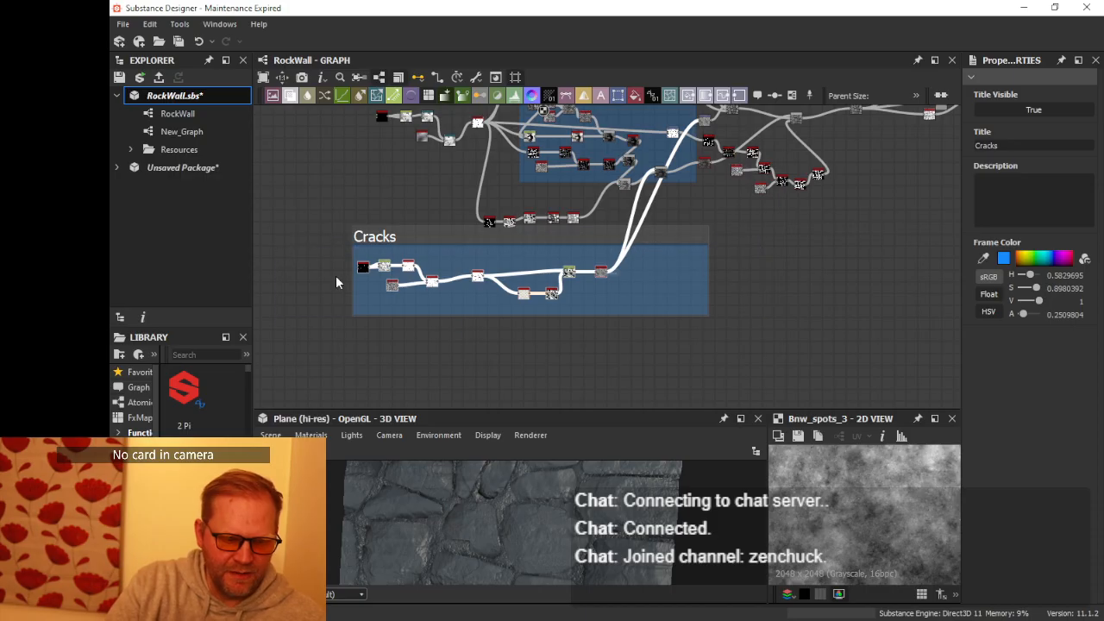
{"action": "middle_click_drag", "start_coordinate": [569, 299], "coordinate": [503, 202]}
{"action": "left_click", "coordinate": [451, 304]}
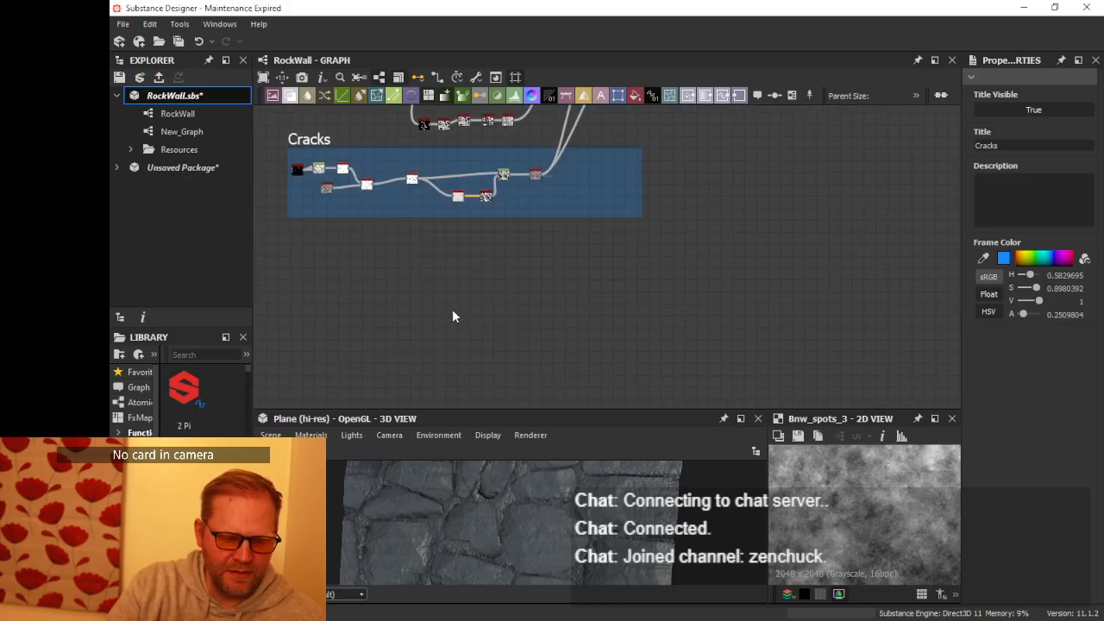
{"action": "key", "text": "ctrl+v"}
{"action": "left_click", "coordinate": [471, 259]}
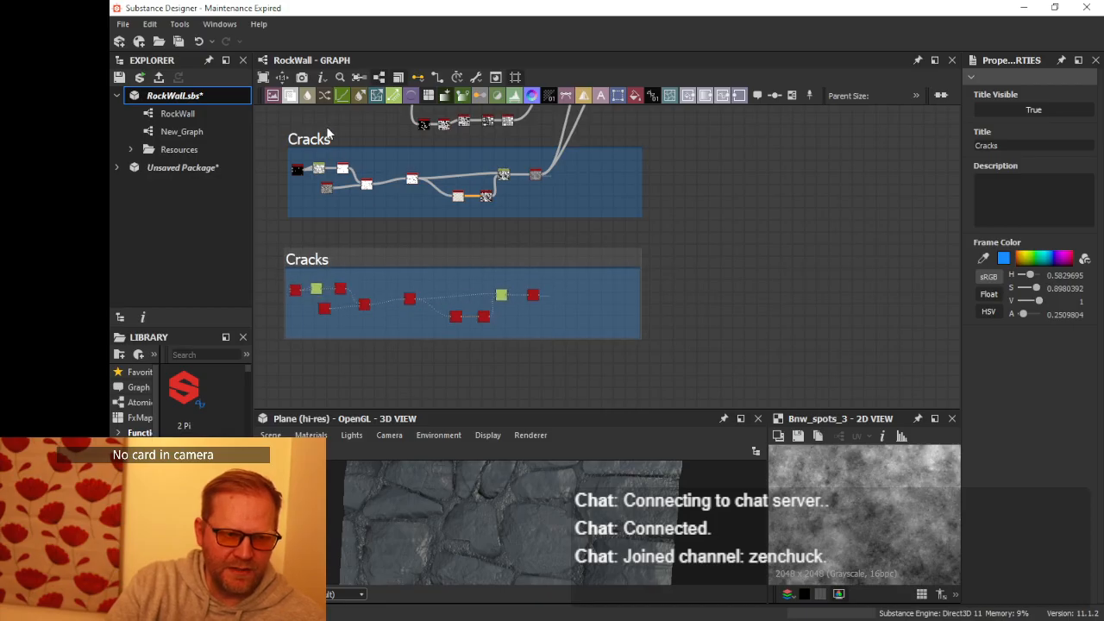
- Rename the original Cracks frame CracksGrout and its copy CracksRock
{"action": "left_click", "coordinate": [321, 134]}
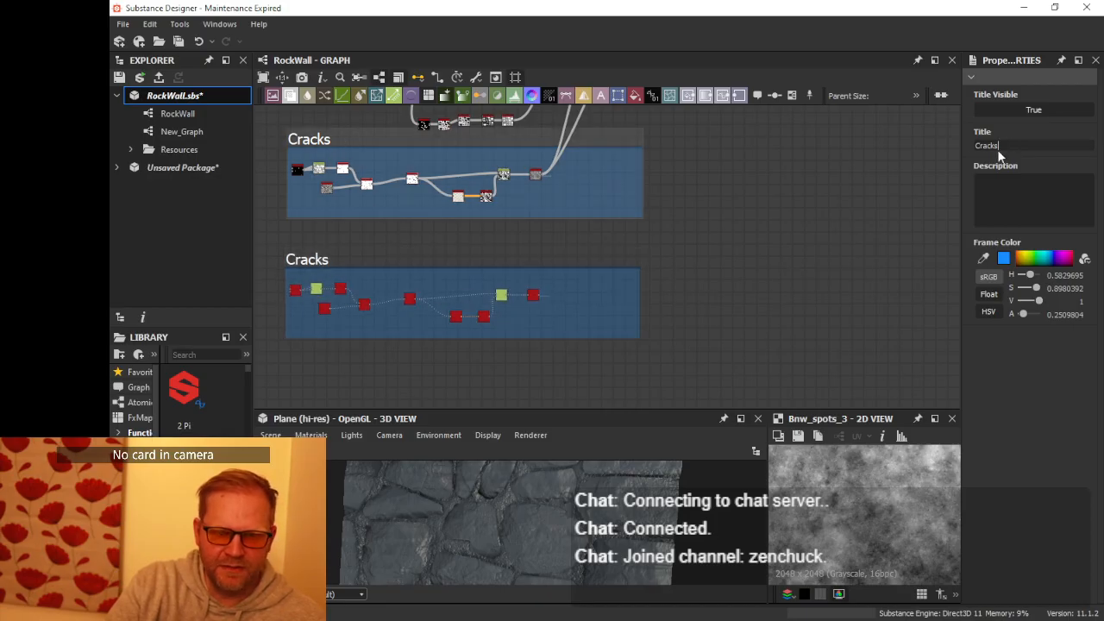
{"action": "type", "text": "F"}
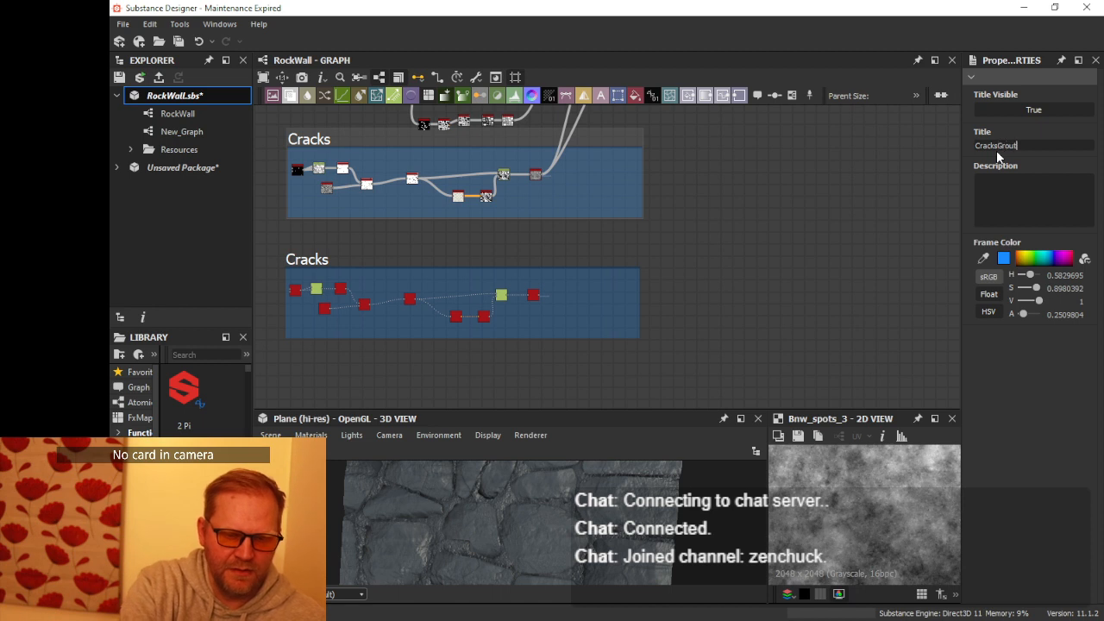
{"action": "key", "text": "Return"}
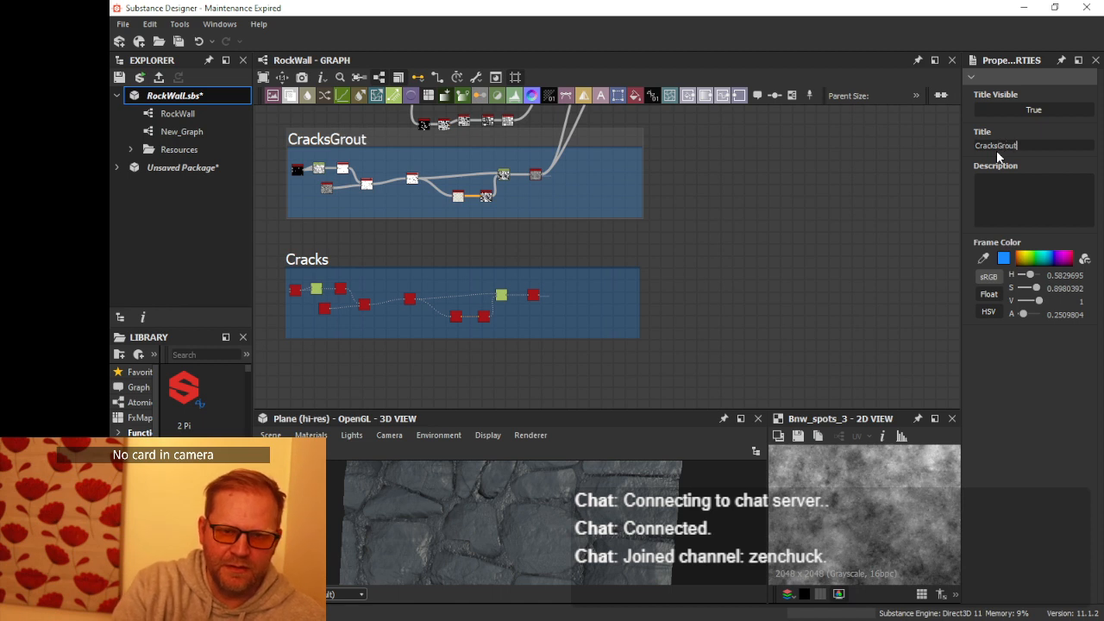
{"action": "left_click", "coordinate": [344, 260]}
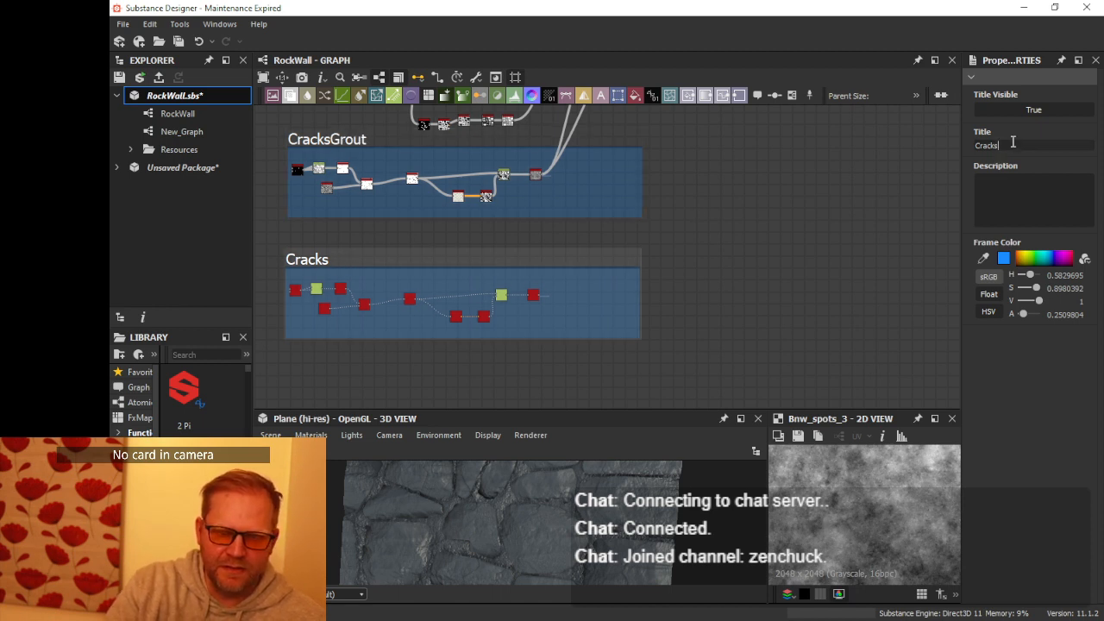
{"action": "type", "text": "Rock"}
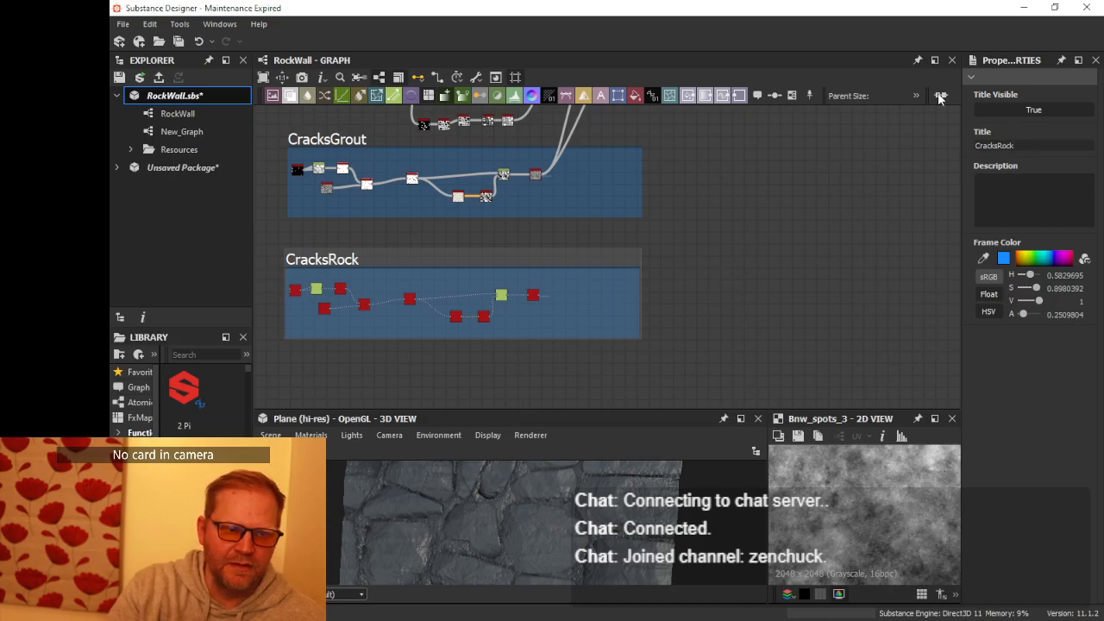
- Raise the Random Seed of the Tile Generator node in the CracksRock frame to the end of its slider range
{"action": "left_click", "coordinate": [296, 291]}
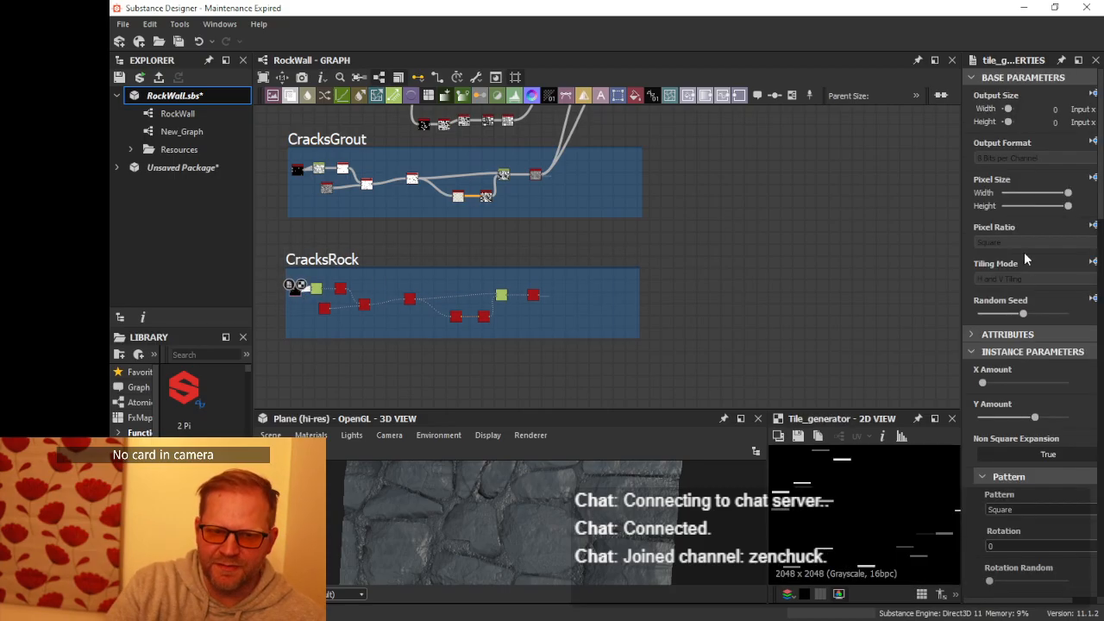
{"action": "left_click_drag", "start_coordinate": [1023, 314], "coordinate": [1067, 316]}
{"action": "middle_click_drag", "start_coordinate": [621, 259], "coordinate": [634, 307]}
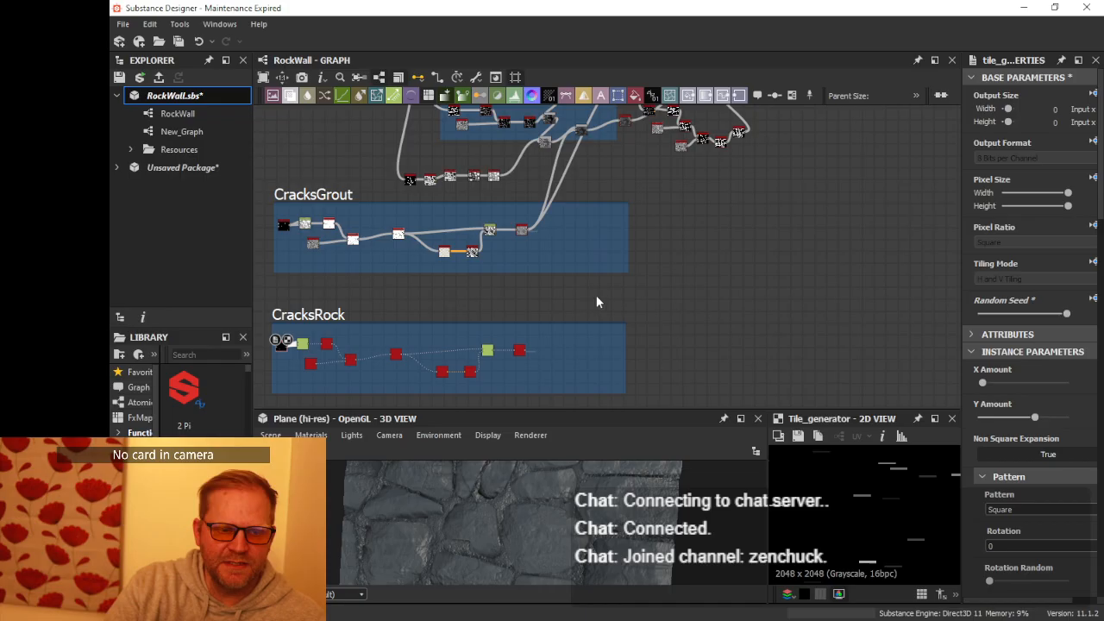
- Move the CracksRock frame with its nodes from below the CracksGrout frame to the area above and beside the Grout frame
{"action": "scroll", "coordinate": [596, 301], "scroll_direction": "down", "scroll_amount": 3}
{"action": "left_click", "coordinate": [611, 363]}
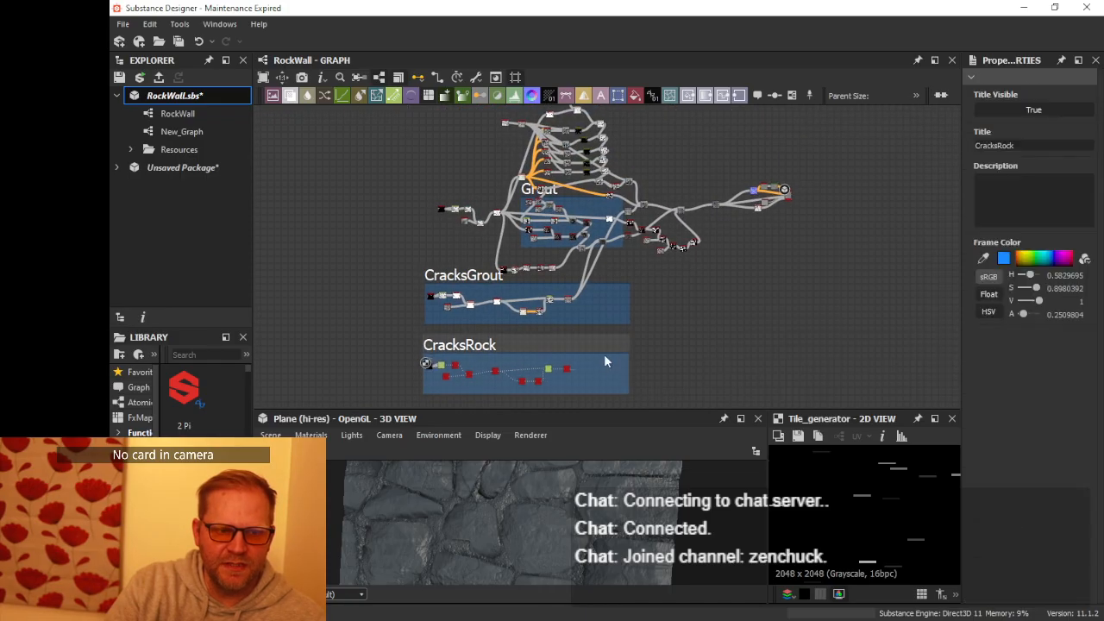
{"action": "left_click_drag", "start_coordinate": [597, 348], "coordinate": [468, 142]}
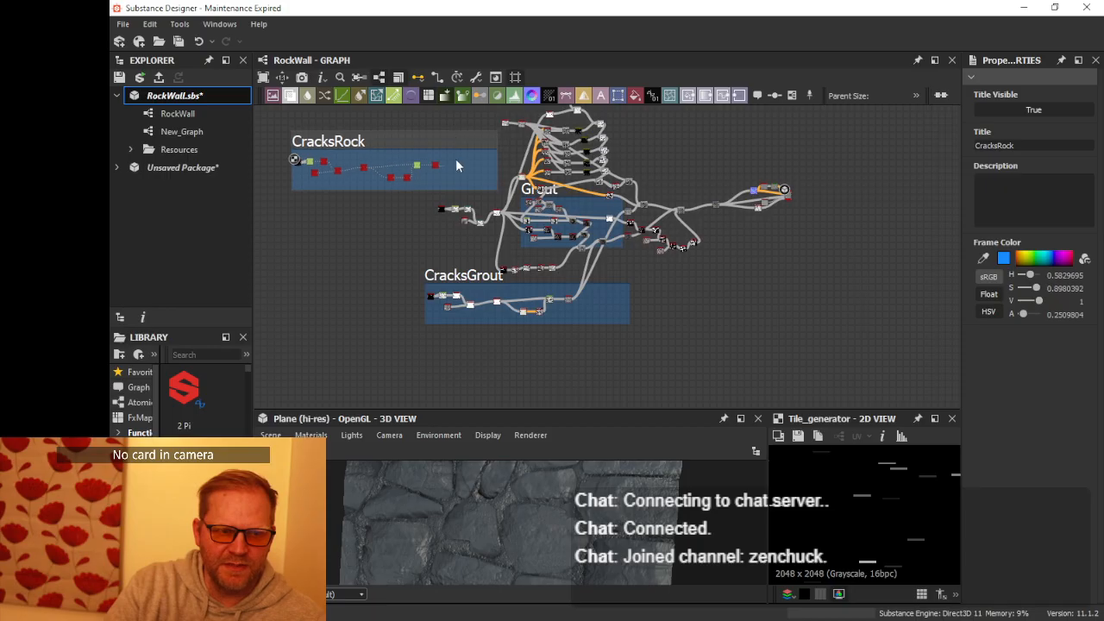
- Move the Transformation 2D node that feeds the rock Blend from beside the Grout frame up next to the rock nodes
{"action": "scroll", "coordinate": [457, 161], "scroll_direction": "up", "scroll_amount": 5}
{"action": "middle_click_drag", "start_coordinate": [517, 158], "coordinate": [374, 141]}
{"action": "scroll", "coordinate": [641, 257], "scroll_direction": "up", "scroll_amount": 4}
{"action": "middle_click_drag", "start_coordinate": [662, 224], "coordinate": [560, 153]}
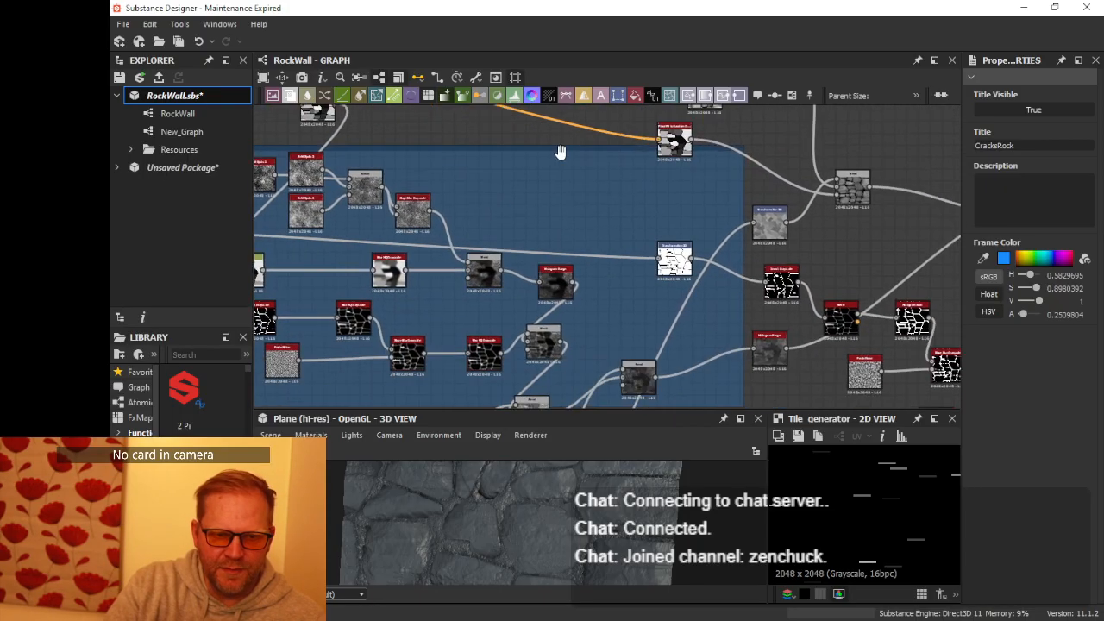
{"action": "scroll", "coordinate": [679, 239], "scroll_direction": "down", "scroll_amount": 3}
{"action": "scroll", "coordinate": [712, 222], "scroll_direction": "down", "scroll_amount": 3}
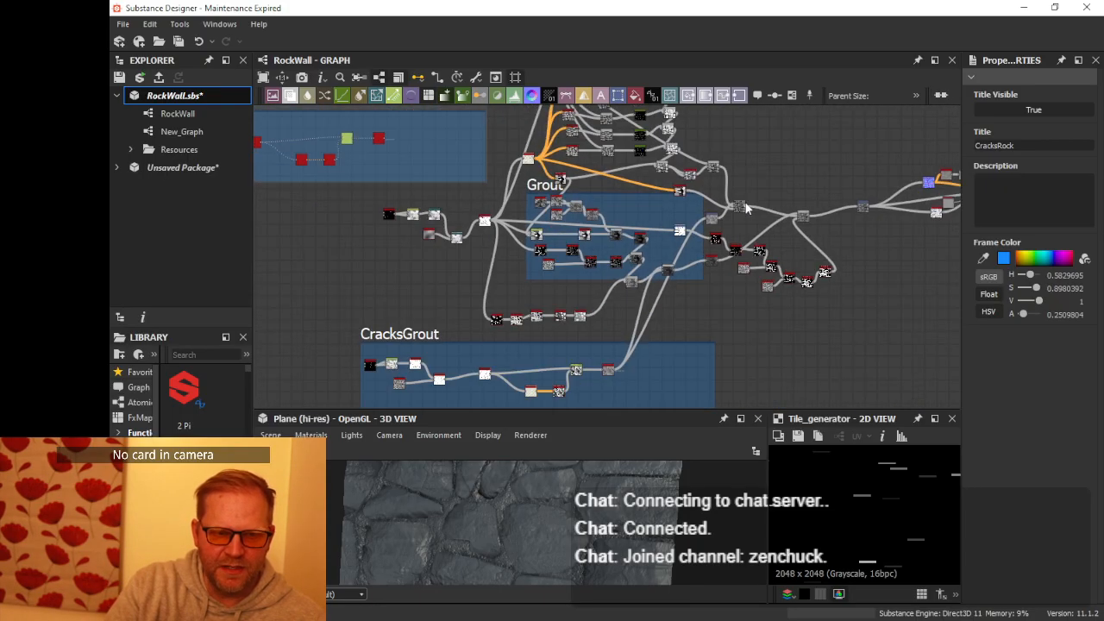
{"action": "middle_click_drag", "start_coordinate": [731, 225], "coordinate": [743, 297]}
{"action": "left_click_drag", "start_coordinate": [727, 292], "coordinate": [741, 157]}
{"action": "middle_click_drag", "start_coordinate": [753, 175], "coordinate": [794, 256]}
{"action": "scroll", "coordinate": [794, 256], "scroll_direction": "down", "scroll_amount": 2}
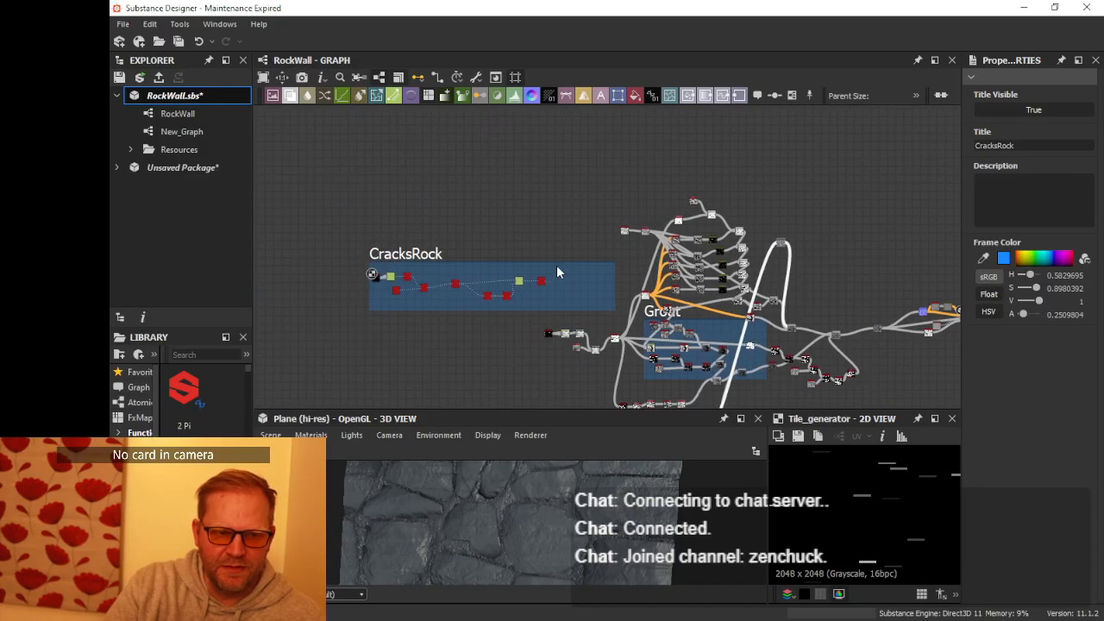
- Connect the CracksRock Histogram Range output to the relocated Transformation 2D node and place the frame directly above the rock nodes
{"action": "left_click_drag", "start_coordinate": [518, 253], "coordinate": [608, 141]}
{"action": "scroll", "coordinate": [621, 148], "scroll_direction": "up", "scroll_amount": 2}
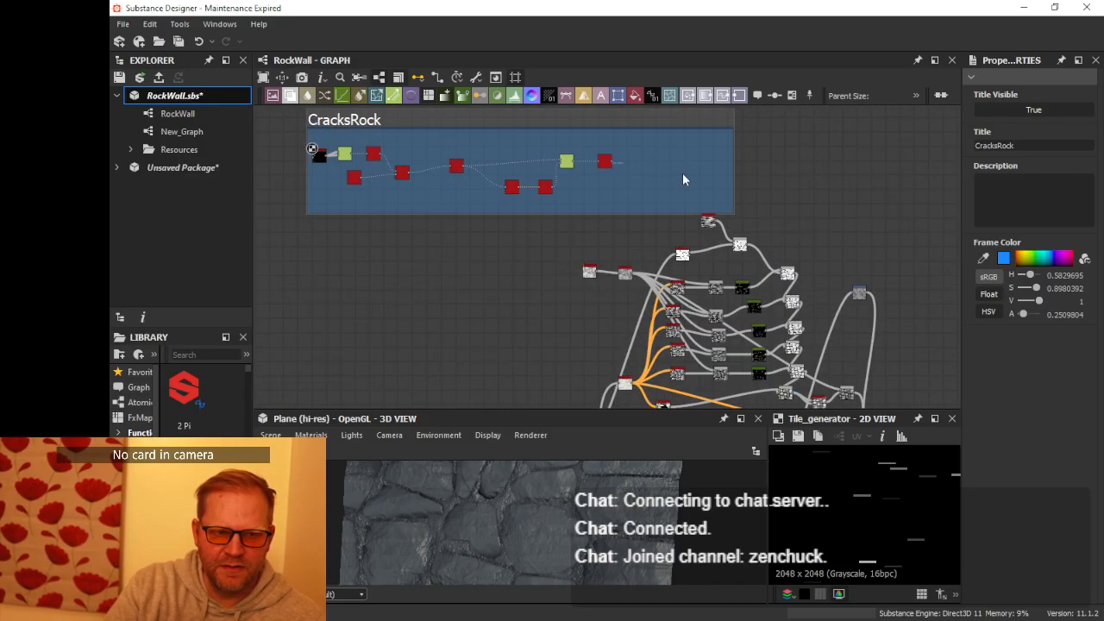
{"action": "middle_click_drag", "start_coordinate": [682, 173], "coordinate": [437, 149]}
{"action": "scroll", "coordinate": [480, 165], "scroll_direction": "up", "scroll_amount": 3}
{"action": "scroll", "coordinate": [487, 169], "scroll_direction": "down", "scroll_amount": 1}
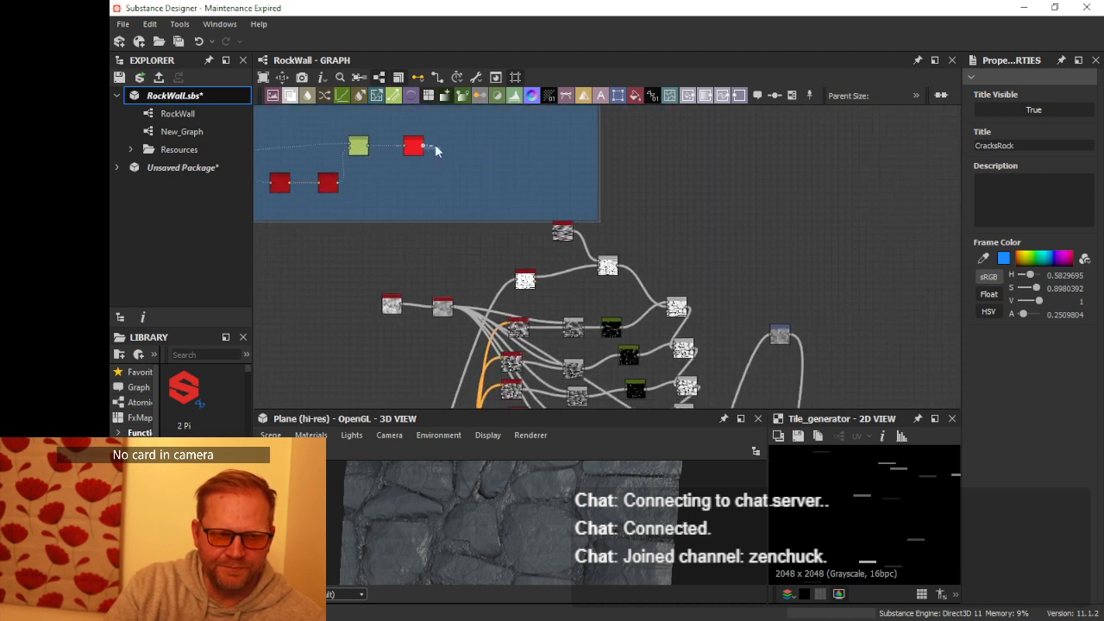
{"action": "scroll", "coordinate": [776, 340], "scroll_direction": "down", "scroll_amount": 4}
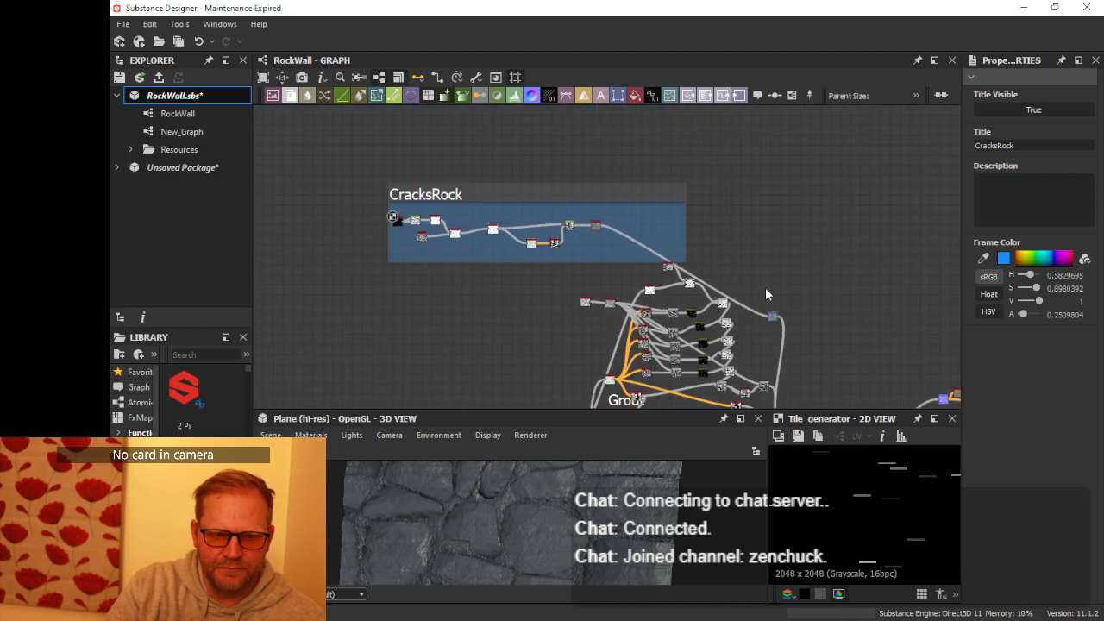
{"action": "left_click_drag", "start_coordinate": [556, 170], "coordinate": [657, 172]}
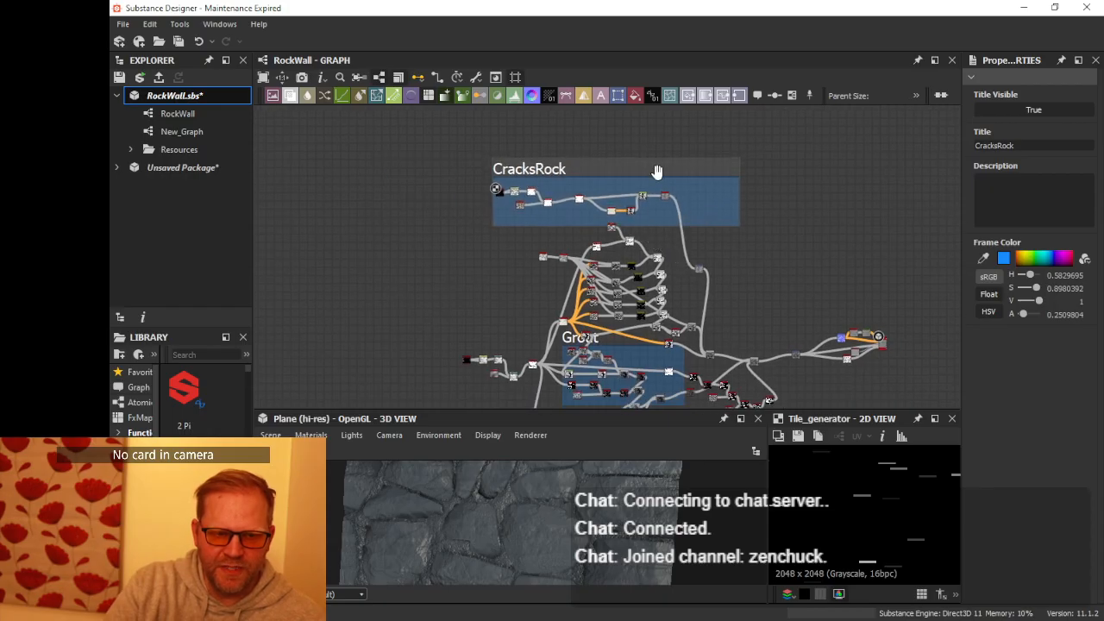
- Examine the new rock cracks and the grout on the wall up close in an enlarged 3D view
{"action": "left_click_drag", "start_coordinate": [515, 410], "coordinate": [516, 236]}
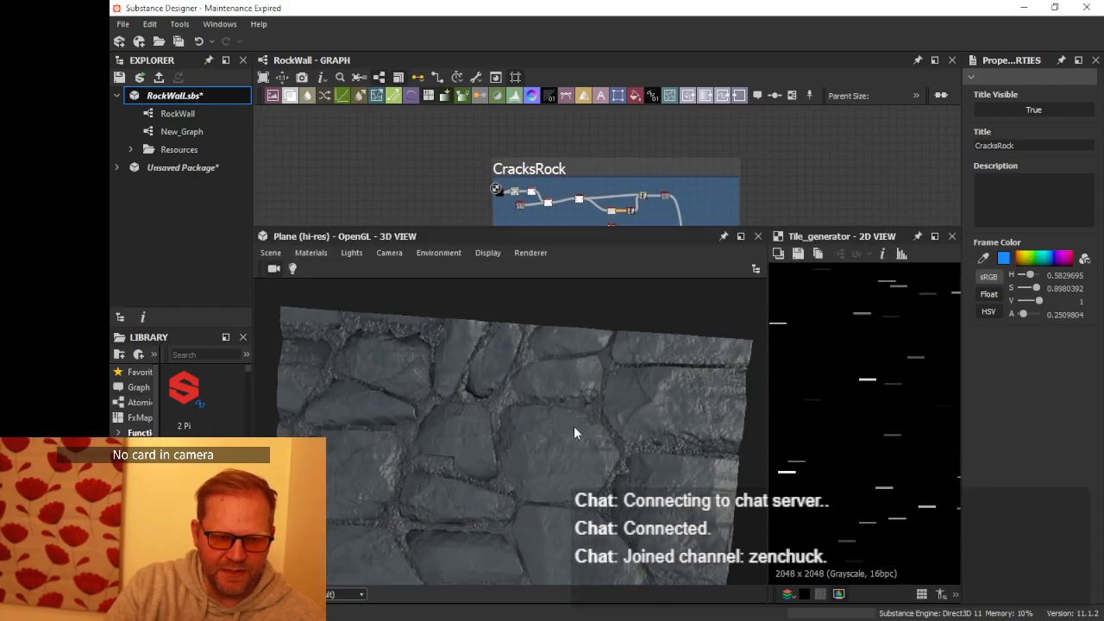
{"action": "middle_click_drag", "start_coordinate": [669, 380], "coordinate": [575, 429]}
{"action": "scroll", "coordinate": [576, 435], "scroll_direction": "up", "scroll_amount": 4}
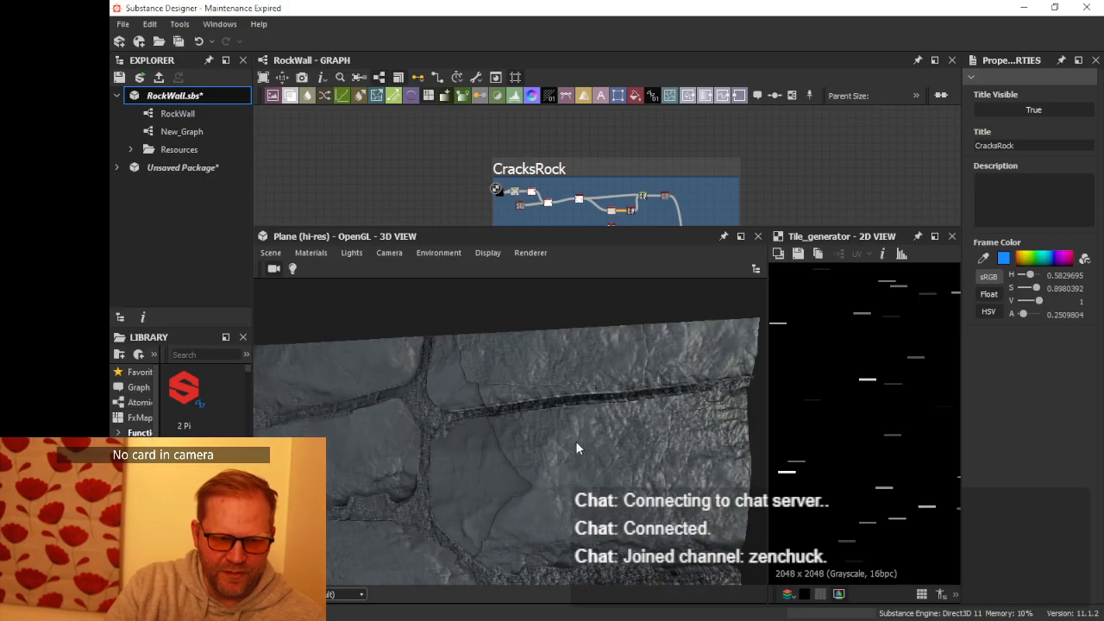
{"action": "left_click_drag", "start_coordinate": [575, 441], "coordinate": [532, 399]}
{"action": "scroll", "coordinate": [518, 417], "scroll_direction": "up", "scroll_amount": 4}
{"action": "scroll", "coordinate": [500, 405], "scroll_direction": "down", "scroll_amount": 4}
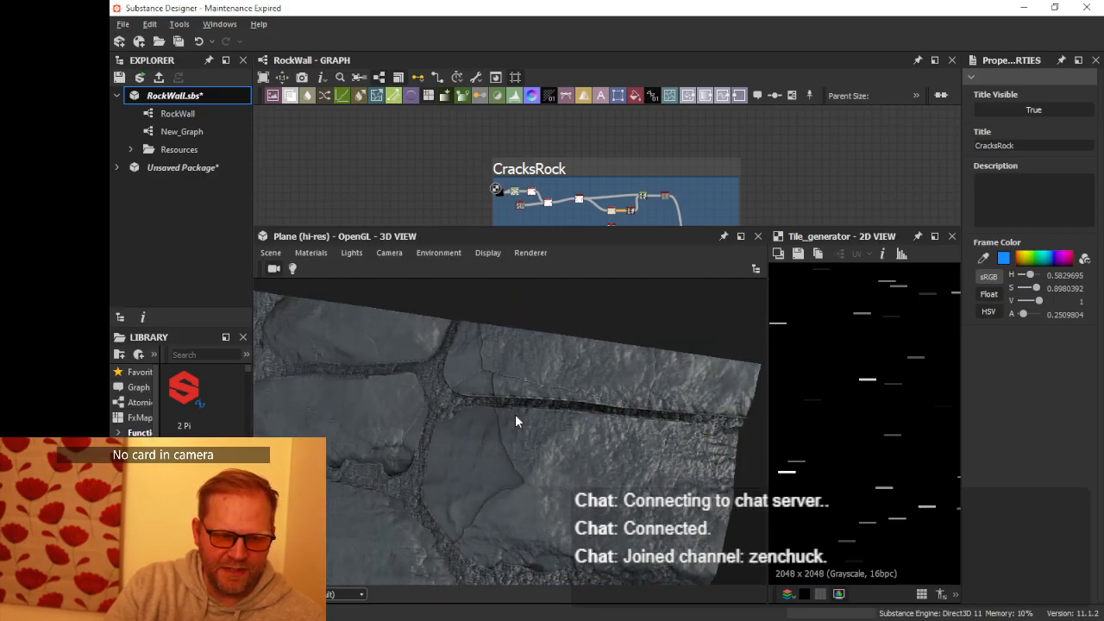
{"action": "middle_click_drag", "start_coordinate": [515, 414], "coordinate": [697, 411]}
{"action": "left_click_drag", "start_coordinate": [697, 411], "coordinate": [609, 412]}
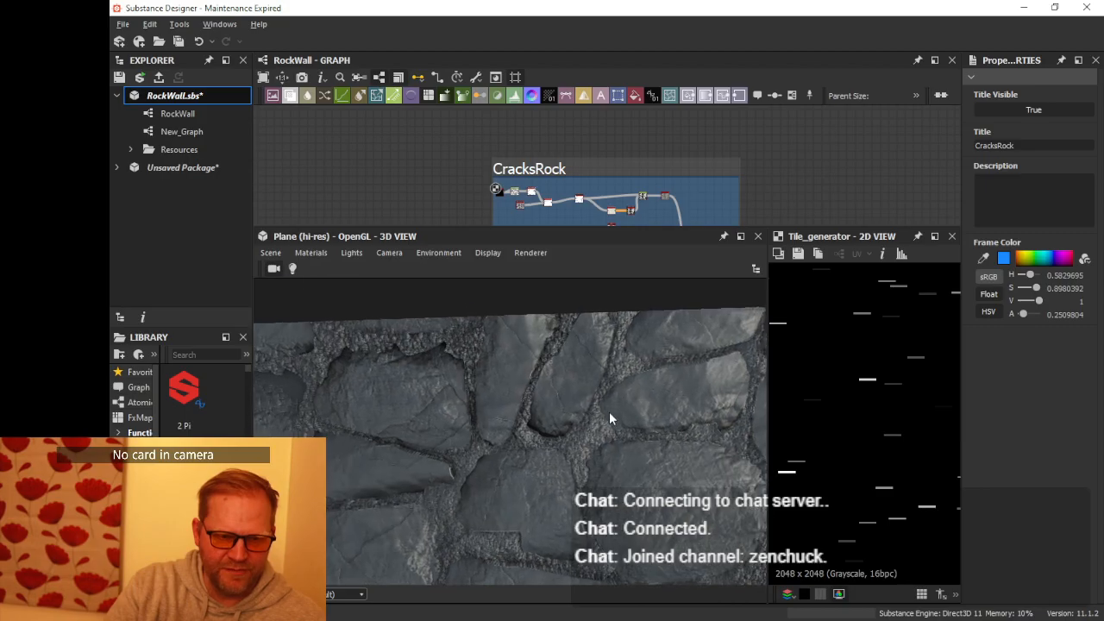
{"action": "scroll", "coordinate": [552, 372], "scroll_direction": "up", "scroll_amount": 4}
{"action": "left_click_drag", "start_coordinate": [542, 363], "coordinate": [563, 339]}
{"action": "scroll", "coordinate": [582, 372], "scroll_direction": "down", "scroll_amount": 4}
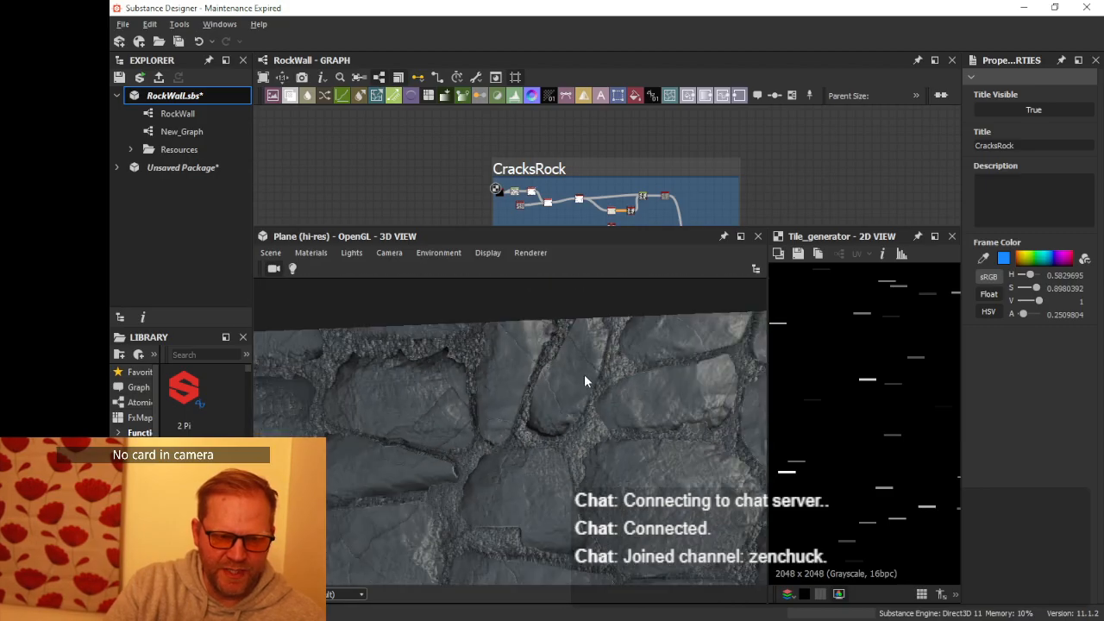
{"action": "middle_click_drag", "start_coordinate": [584, 374], "coordinate": [621, 343]}
{"action": "left_click_drag", "start_coordinate": [620, 342], "coordinate": [615, 344]}
{"action": "left_click_drag", "start_coordinate": [579, 317], "coordinate": [608, 376]}
{"action": "left_click_drag", "start_coordinate": [596, 228], "coordinate": [572, 453]}
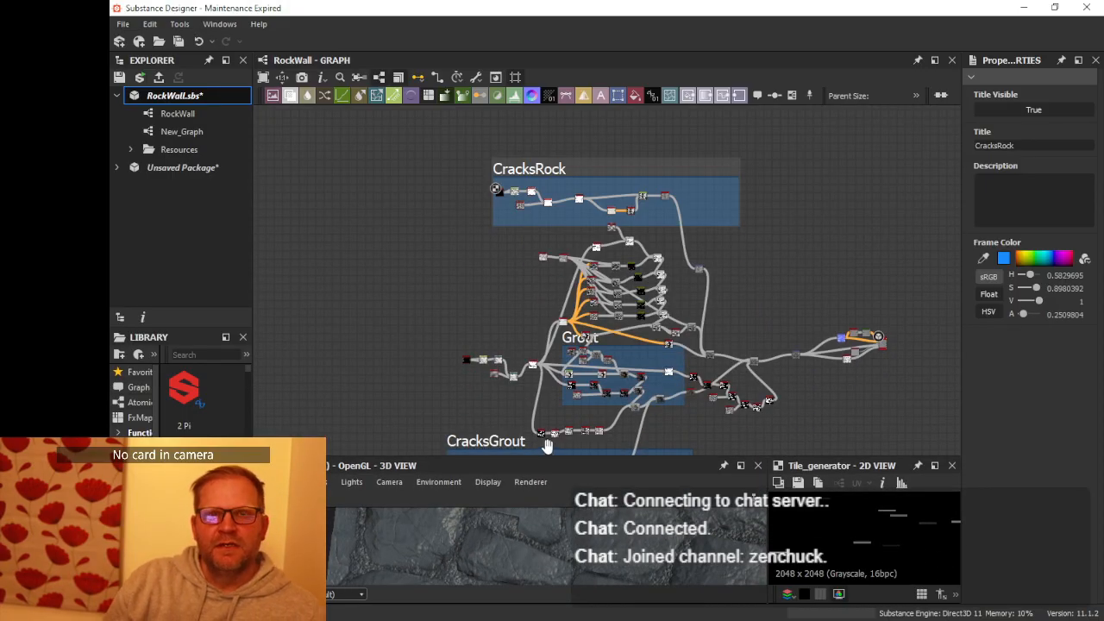
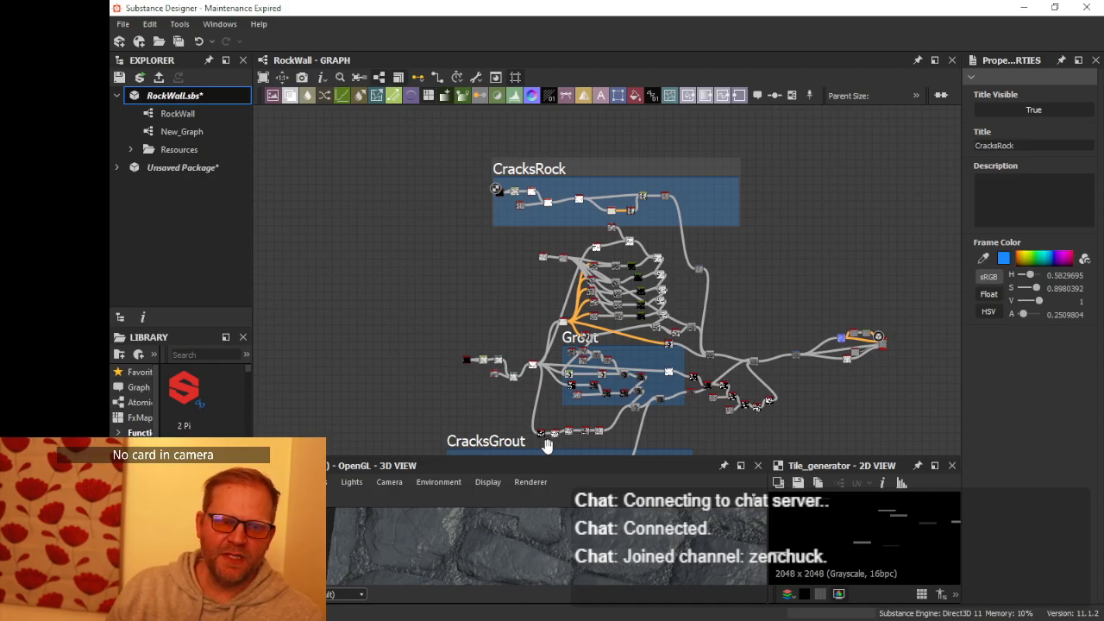
- Add a Warp node fed by the Histogram Range output in the CracksRock frame
{"action": "left_click_drag", "start_coordinate": [608, 173], "coordinate": [552, 163]}
{"action": "scroll", "coordinate": [535, 204], "scroll_direction": "up", "scroll_amount": 5}
{"action": "scroll", "coordinate": [535, 204], "scroll_direction": "up", "scroll_amount": 2}
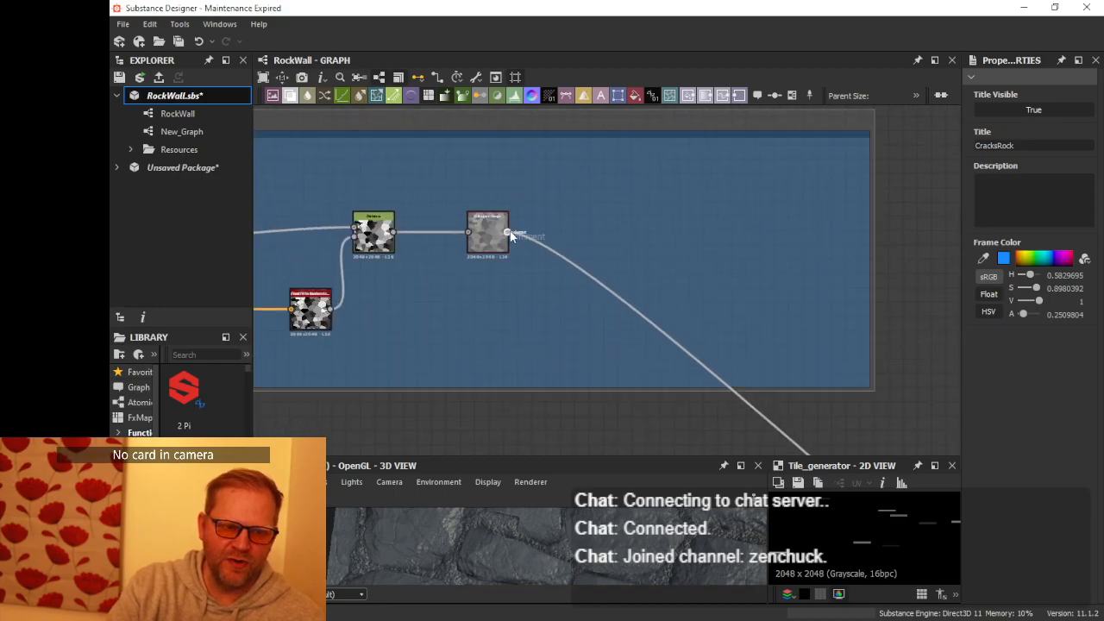
{"action": "left_click_drag", "start_coordinate": [508, 232], "coordinate": [632, 257]}
{"action": "type", "text": "warp"}
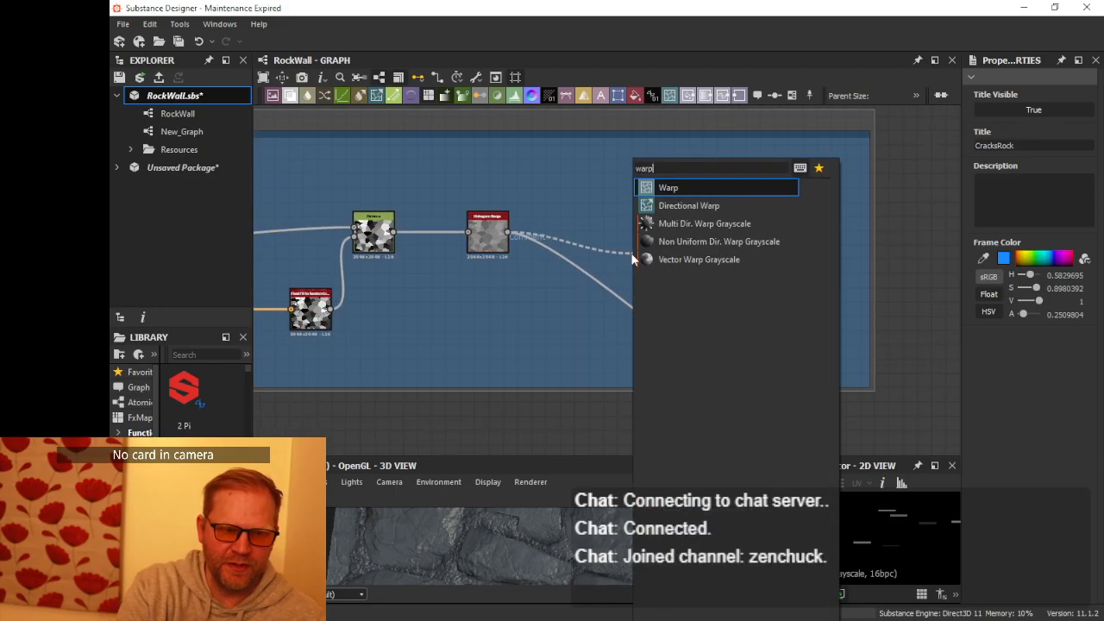
{"action": "key", "text": "Return"}
{"action": "scroll", "coordinate": [682, 250], "scroll_direction": "down", "scroll_amount": 4}
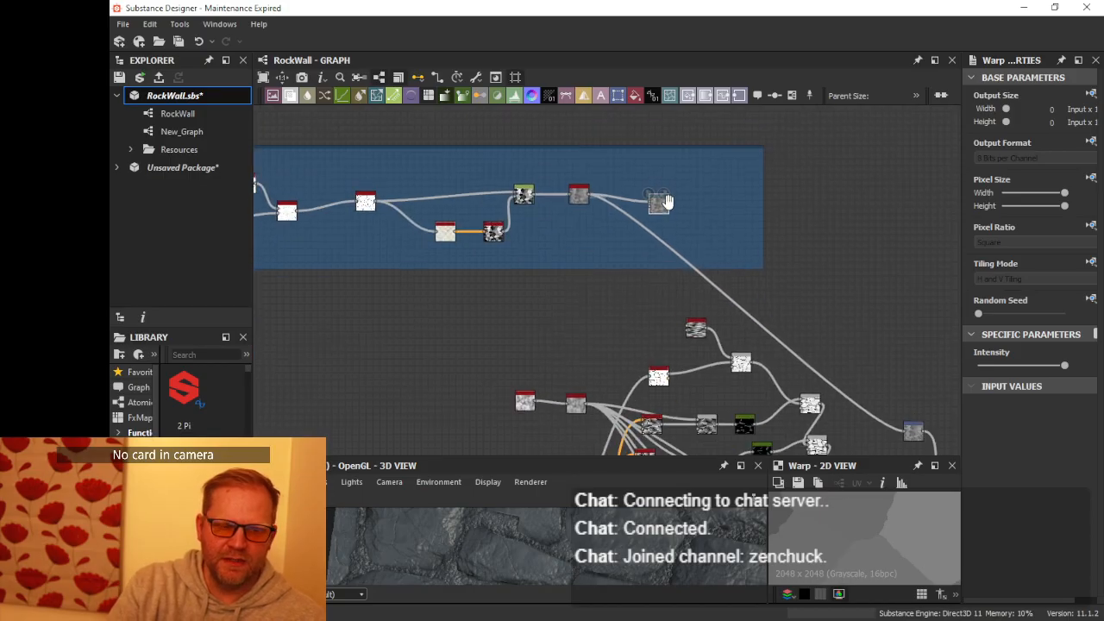
- Add a Transformation 2D node fed by the Blend that follows the rocks' Slope Blur Grayscale node
{"action": "middle_click_drag", "start_coordinate": [717, 212], "coordinate": [626, 116]}
{"action": "middle_click_drag", "start_coordinate": [733, 282], "coordinate": [683, 218]}
{"action": "scroll", "coordinate": [719, 340], "scroll_direction": "up", "scroll_amount": 5}
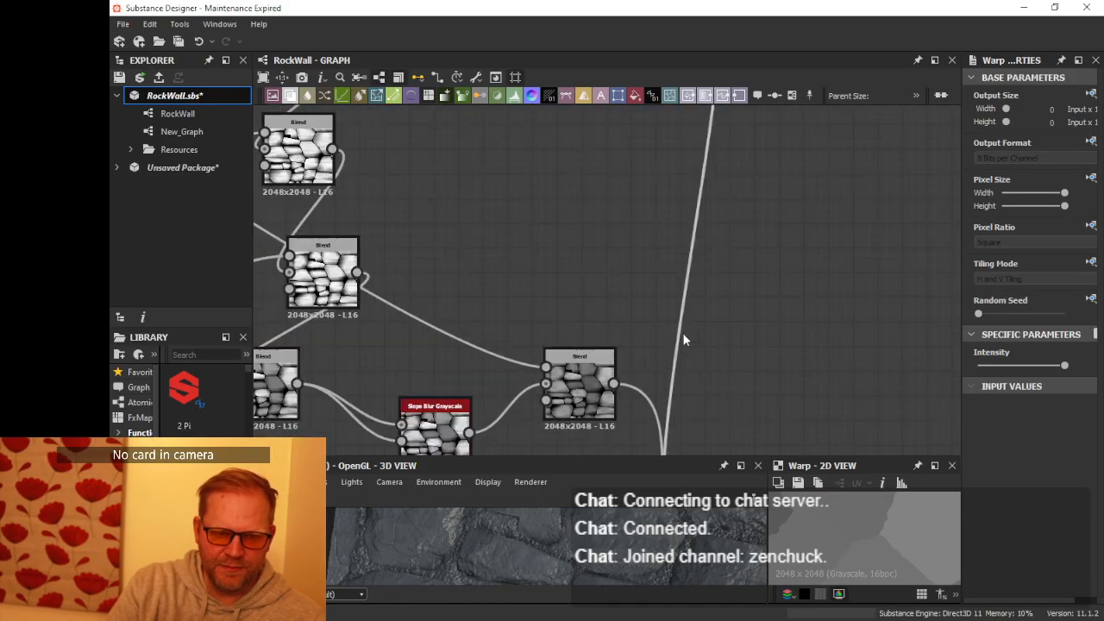
{"action": "scroll", "coordinate": [613, 300], "scroll_direction": "down", "scroll_amount": 3}
{"action": "middle_click_drag", "start_coordinate": [613, 286], "coordinate": [584, 195]}
{"action": "scroll", "coordinate": [588, 262], "scroll_direction": "up", "scroll_amount": 2}
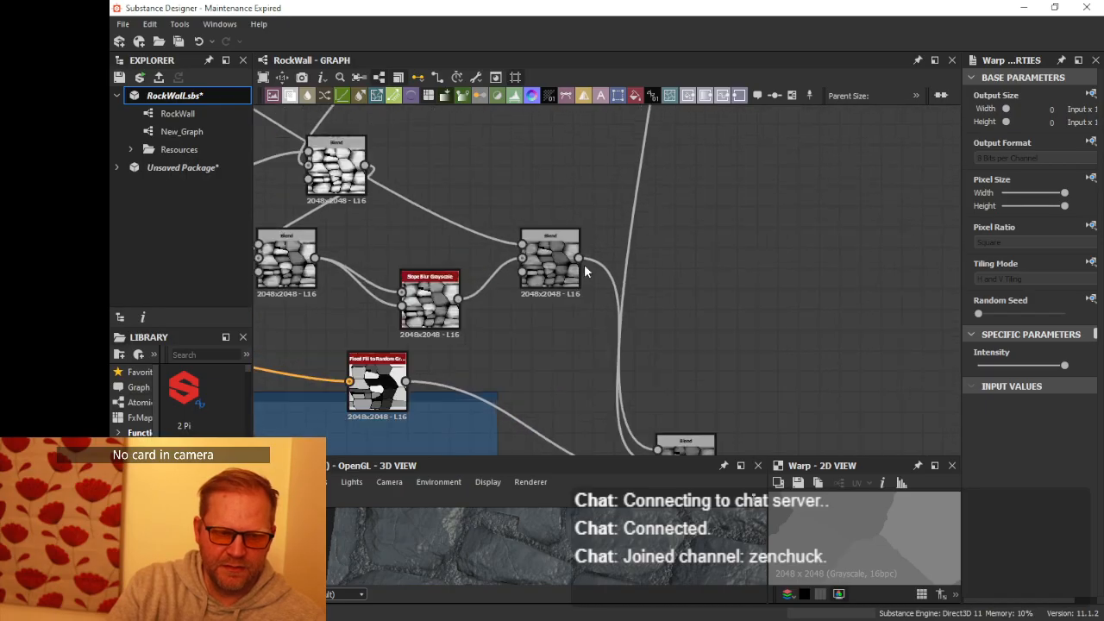
{"action": "left_click_drag", "start_coordinate": [579, 259], "coordinate": [601, 185]}
{"action": "type", "text": "trans"}
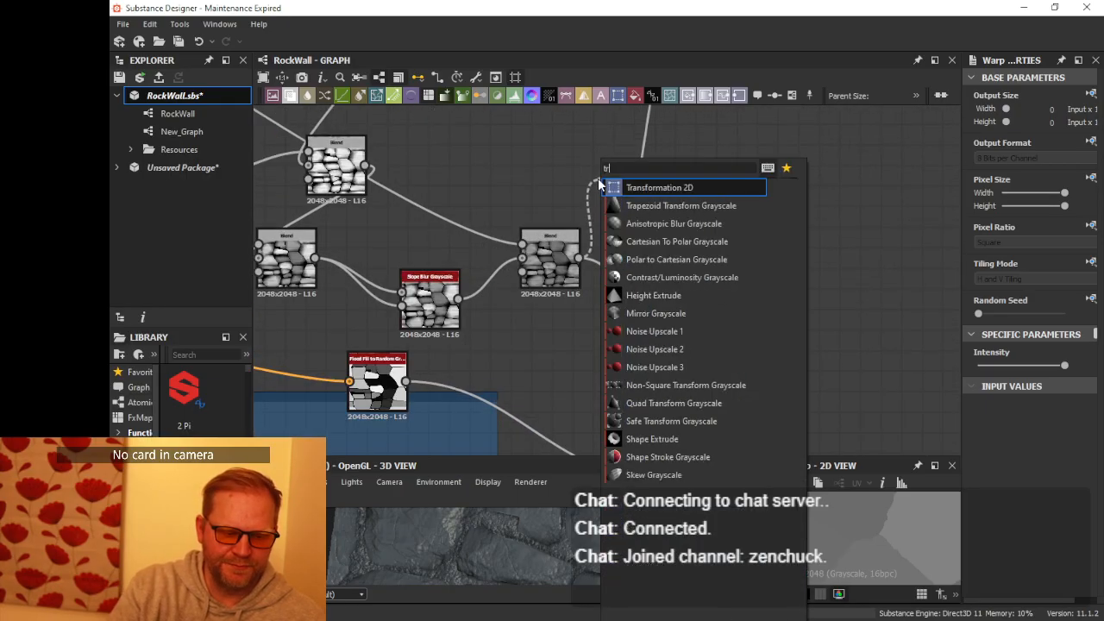
{"action": "left_click", "coordinate": [623, 185]}
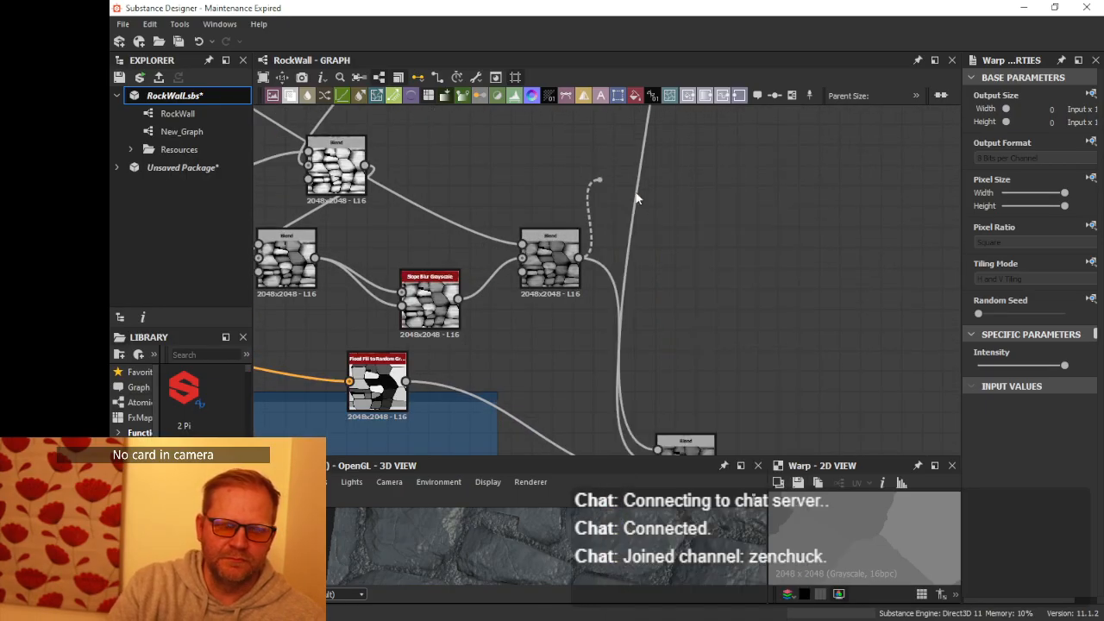
- Move the new Transformation 2D node into the CracksRock frame and connect its output to the Warp node's gradient input
{"action": "scroll", "coordinate": [663, 184], "scroll_direction": "down", "scroll_amount": 5}
{"action": "middle_click_drag", "start_coordinate": [746, 287], "coordinate": [747, 316]}
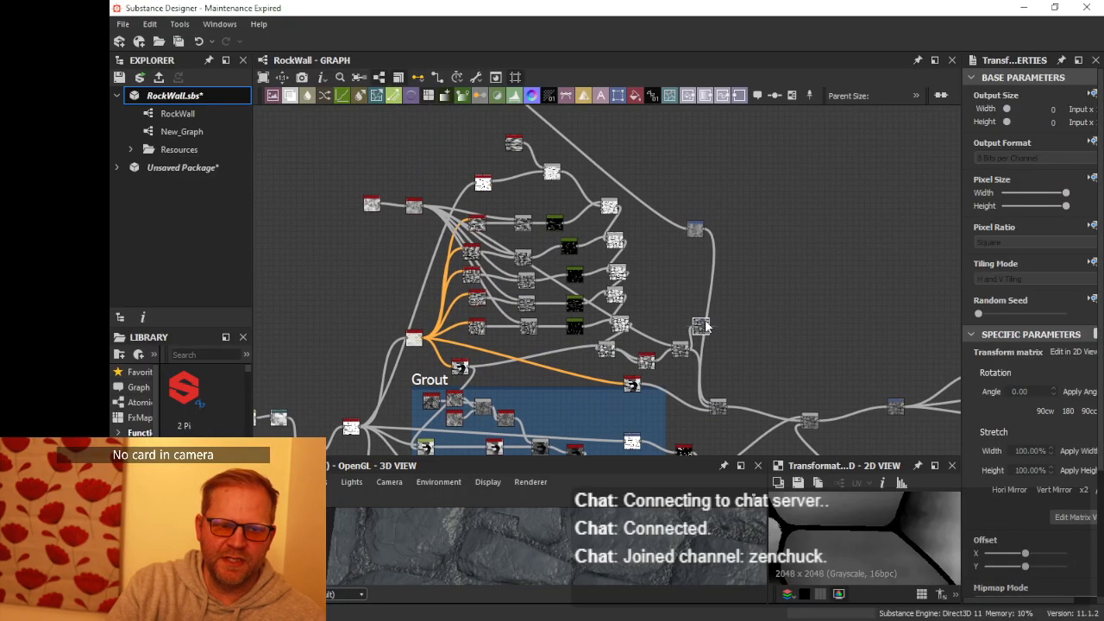
{"action": "left_click_drag", "start_coordinate": [702, 325], "coordinate": [417, 106]}
{"action": "middle_click_drag", "start_coordinate": [490, 112], "coordinate": [608, 311]}
{"action": "scroll", "coordinate": [541, 293], "scroll_direction": "up", "scroll_amount": 6}
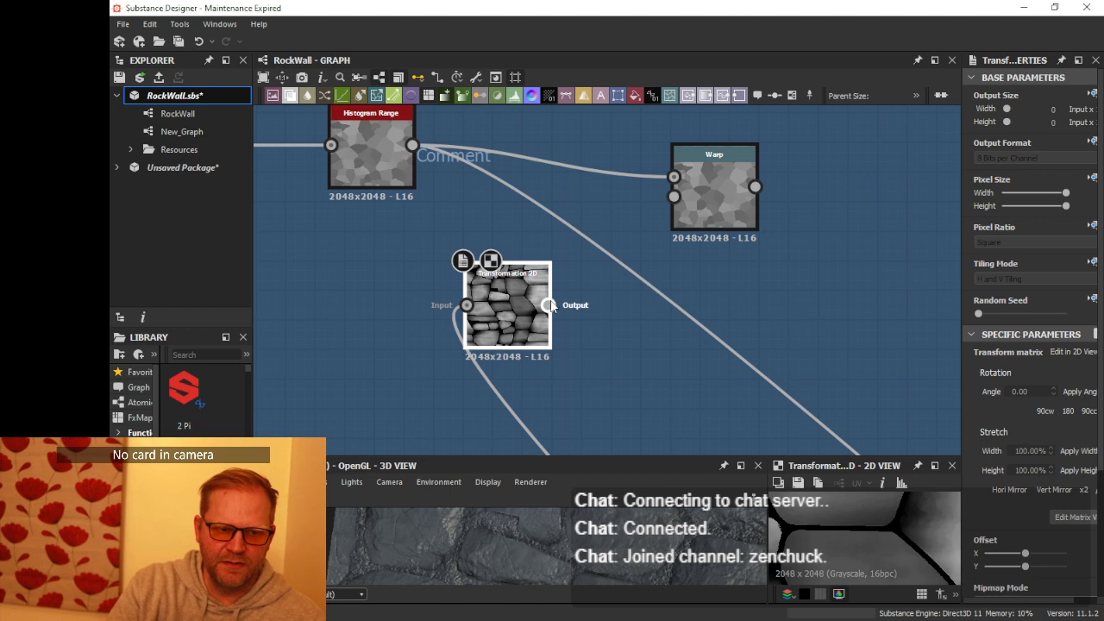
{"action": "left_click_drag", "start_coordinate": [549, 304], "coordinate": [687, 201]}
{"action": "double_click", "coordinate": [712, 206]}
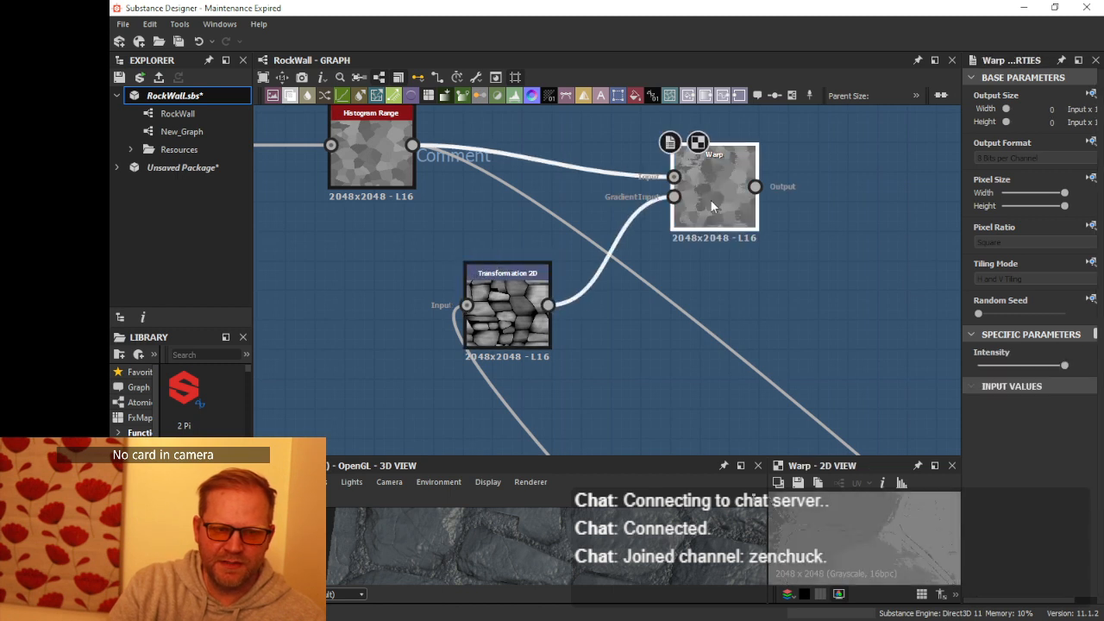
- Lower the Warp node's Intensity to near its minimum and connect its output to the Transformation 2D feeding the rock Blend
{"action": "scroll", "coordinate": [716, 205], "scroll_direction": "up", "scroll_amount": 5}
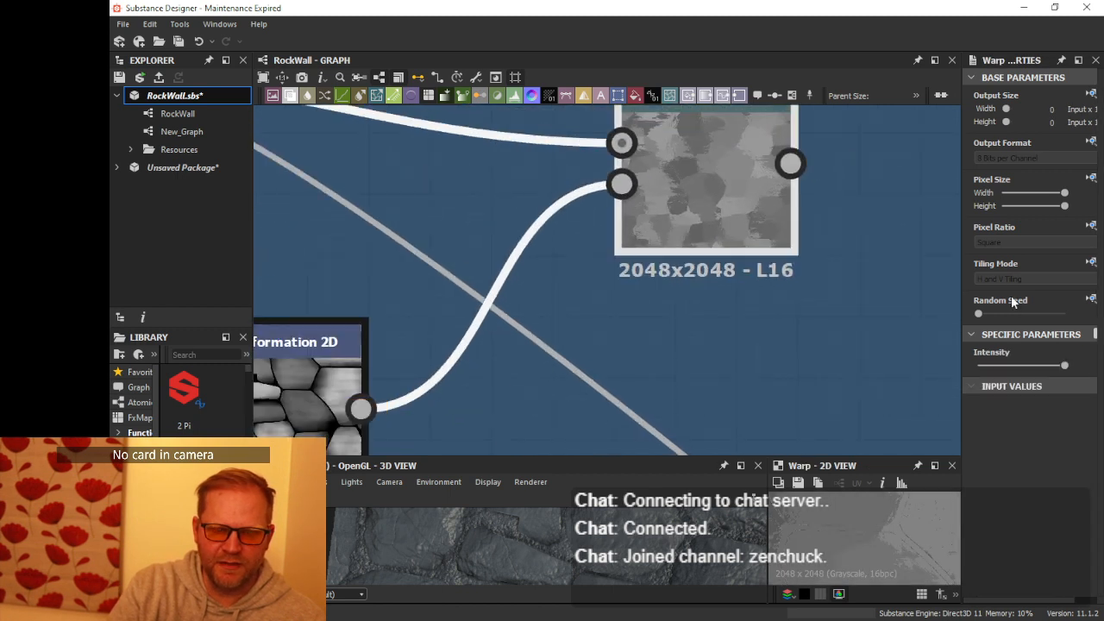
{"action": "left_click_drag", "start_coordinate": [1051, 366], "coordinate": [991, 368]}
{"action": "scroll", "coordinate": [655, 127], "scroll_direction": "down", "scroll_amount": 4}
{"action": "scroll", "coordinate": [654, 127], "scroll_direction": "down", "scroll_amount": 6}
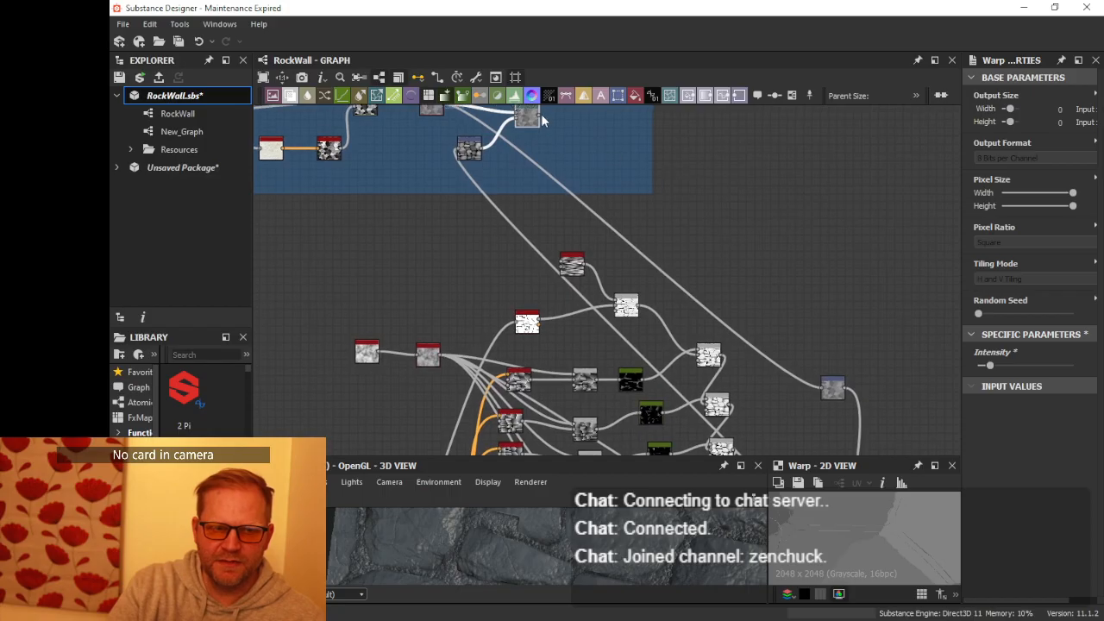
{"action": "left_click_drag", "start_coordinate": [542, 118], "coordinate": [822, 388]}
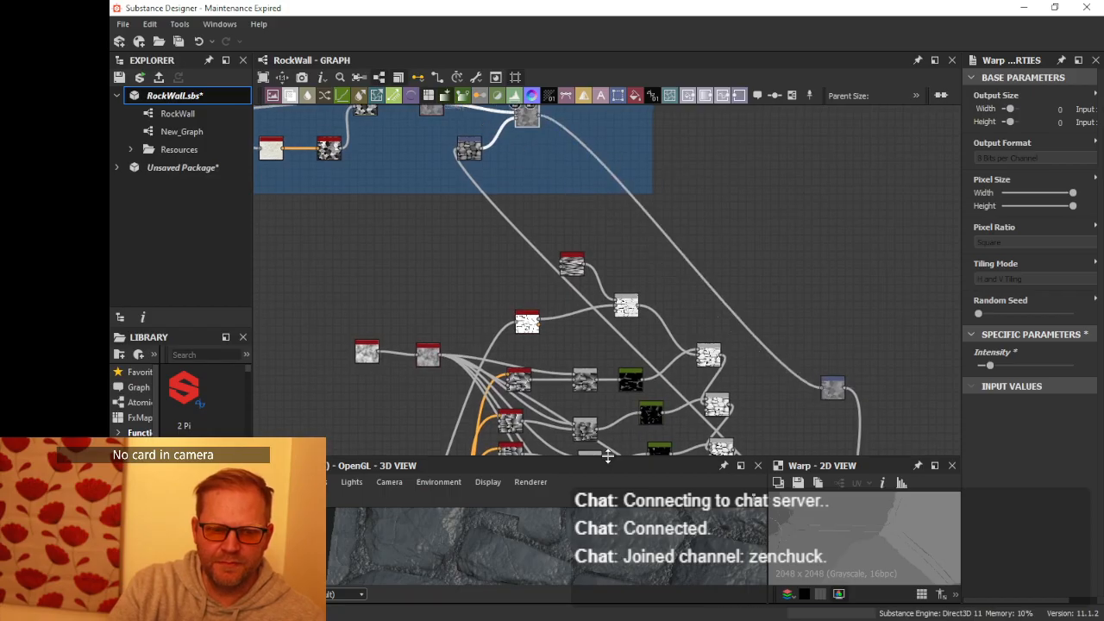
- Try a higher Intensity on the Warp node and examine the rock cracks up close in an enlarged 3D view
{"action": "left_click_drag", "start_coordinate": [608, 461], "coordinate": [659, 263]}
{"action": "left_click_drag", "start_coordinate": [510, 380], "coordinate": [364, 410]}
{"action": "middle_click_drag", "start_coordinate": [530, 134], "coordinate": [523, 167]}
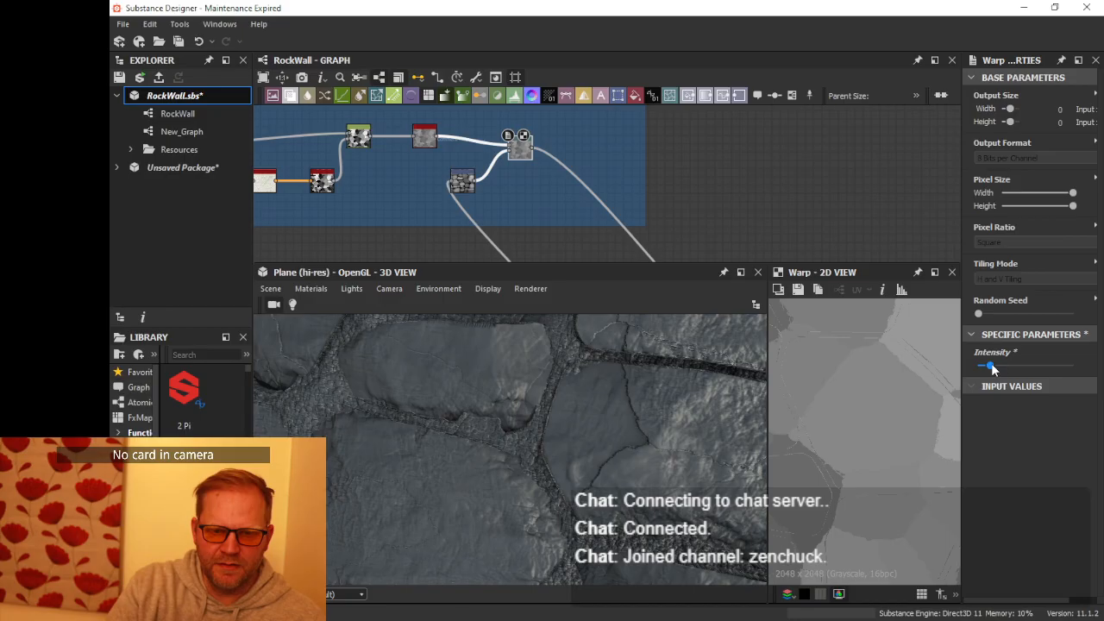
{"action": "mouse_move", "coordinate": [992, 368]}
{"action": "left_mouse_down"}
{"action": "mouse_move", "coordinate": [1065, 366]}
{"action": "mouse_move", "coordinate": [1008, 374]}
{"action": "left_mouse_up"}
{"action": "scroll", "coordinate": [657, 419], "scroll_direction": "down", "scroll_amount": 2}
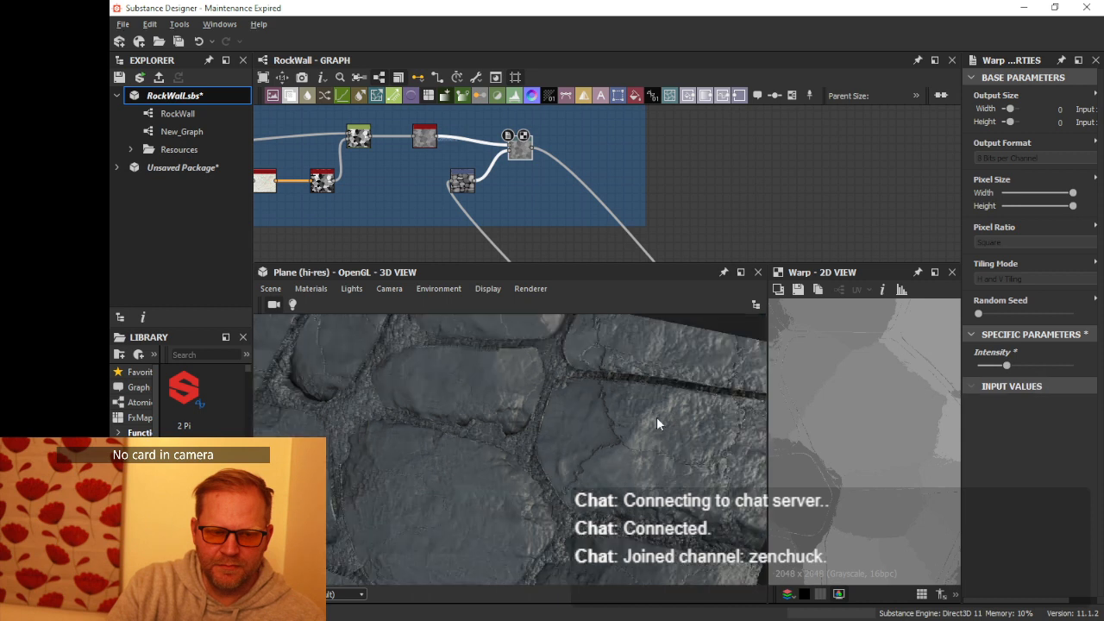
{"action": "left_click_drag", "start_coordinate": [656, 416], "coordinate": [622, 430]}
{"action": "scroll", "coordinate": [597, 445], "scroll_direction": "up", "scroll_amount": 3}
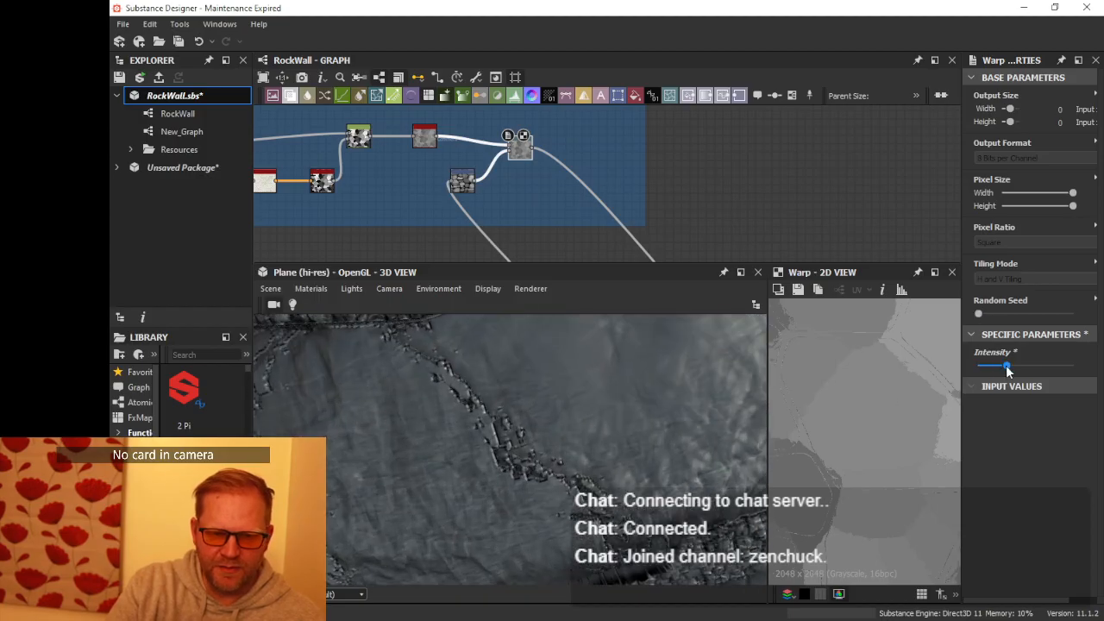
- Reduce the Warp node's Intensity to near the low end of its slider range and examine the whole wall in 3D
{"action": "left_click_drag", "start_coordinate": [1006, 369], "coordinate": [992, 371]}
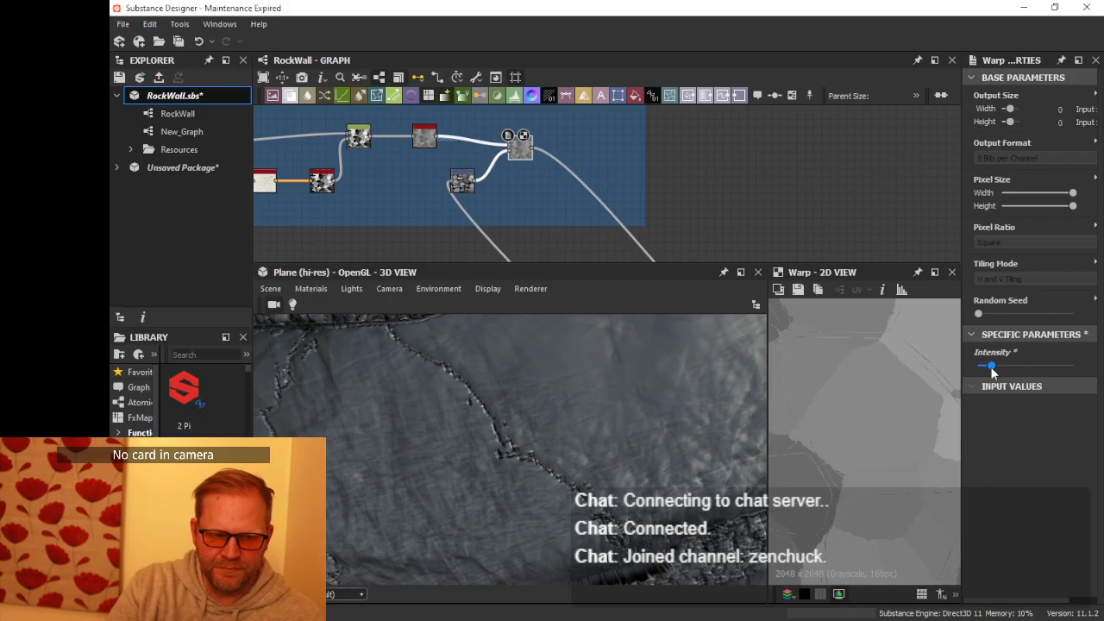
{"action": "scroll", "coordinate": [641, 467], "scroll_direction": "down", "scroll_amount": 5}
{"action": "mouse_move", "coordinate": [612, 451]}
{"action": "left_mouse_down"}
{"action": "mouse_move", "coordinate": [597, 468]}
{"action": "mouse_move", "coordinate": [697, 440]}
{"action": "mouse_move", "coordinate": [578, 465]}
{"action": "mouse_move", "coordinate": [627, 395]}
{"action": "mouse_move", "coordinate": [602, 446]}
{"action": "mouse_move", "coordinate": [613, 434]}
{"action": "mouse_move", "coordinate": [614, 451]}
{"action": "mouse_move", "coordinate": [622, 423]}
{"action": "mouse_move", "coordinate": [677, 373]}
{"action": "mouse_move", "coordinate": [655, 466]}
{"action": "mouse_move", "coordinate": [610, 442]}
{"action": "mouse_move", "coordinate": [628, 416]}
{"action": "mouse_move", "coordinate": [610, 432]}
{"action": "mouse_move", "coordinate": [643, 474]}
{"action": "mouse_move", "coordinate": [645, 506]}
{"action": "mouse_move", "coordinate": [673, 440]}
{"action": "mouse_move", "coordinate": [657, 475]}
{"action": "mouse_move", "coordinate": [667, 497]}
{"action": "mouse_move", "coordinate": [656, 454]}
{"action": "mouse_move", "coordinate": [684, 331]}
{"action": "mouse_move", "coordinate": [697, 406]}
{"action": "mouse_move", "coordinate": [676, 470]}
{"action": "mouse_move", "coordinate": [654, 482]}
{"action": "mouse_move", "coordinate": [627, 447]}
{"action": "left_mouse_up"}
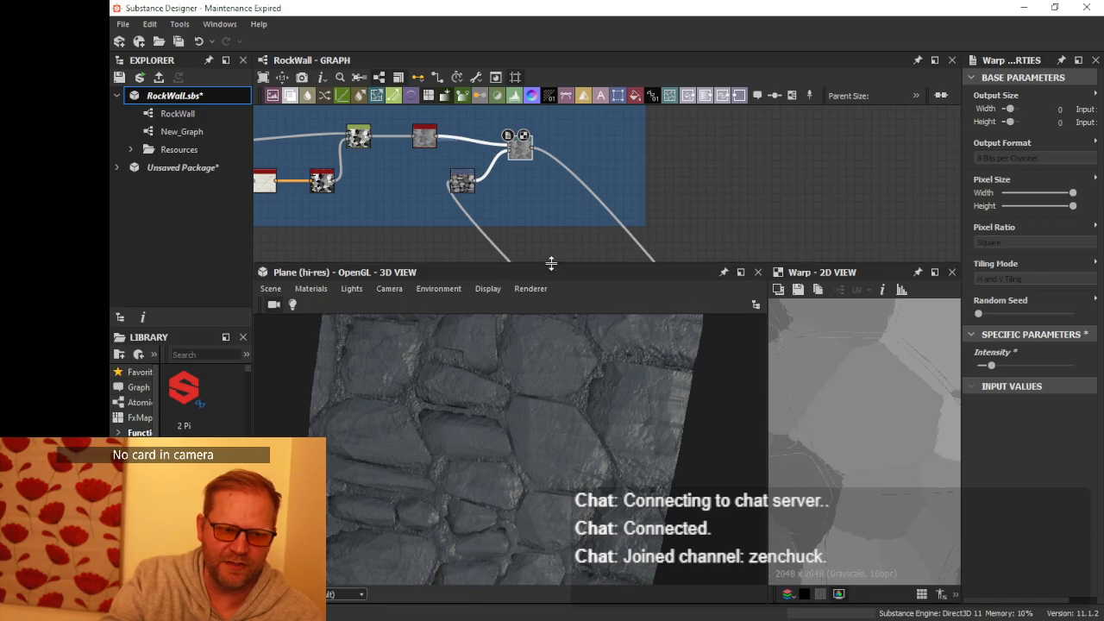
{"action": "left_click_drag", "start_coordinate": [538, 263], "coordinate": [544, 174]}
{"action": "left_click_drag", "start_coordinate": [570, 269], "coordinate": [546, 333]}
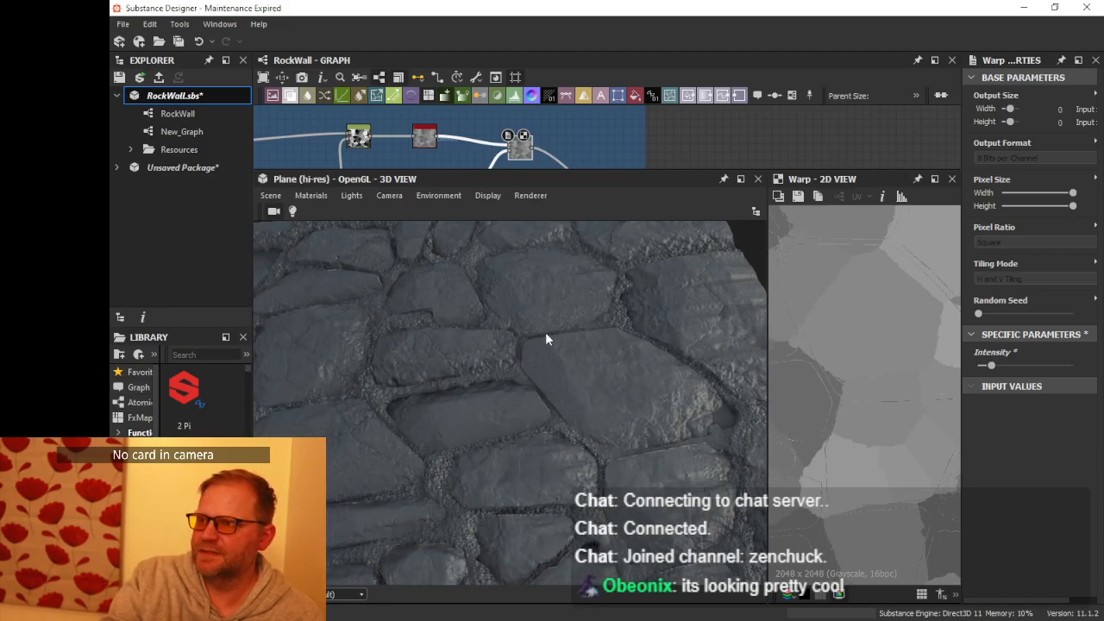